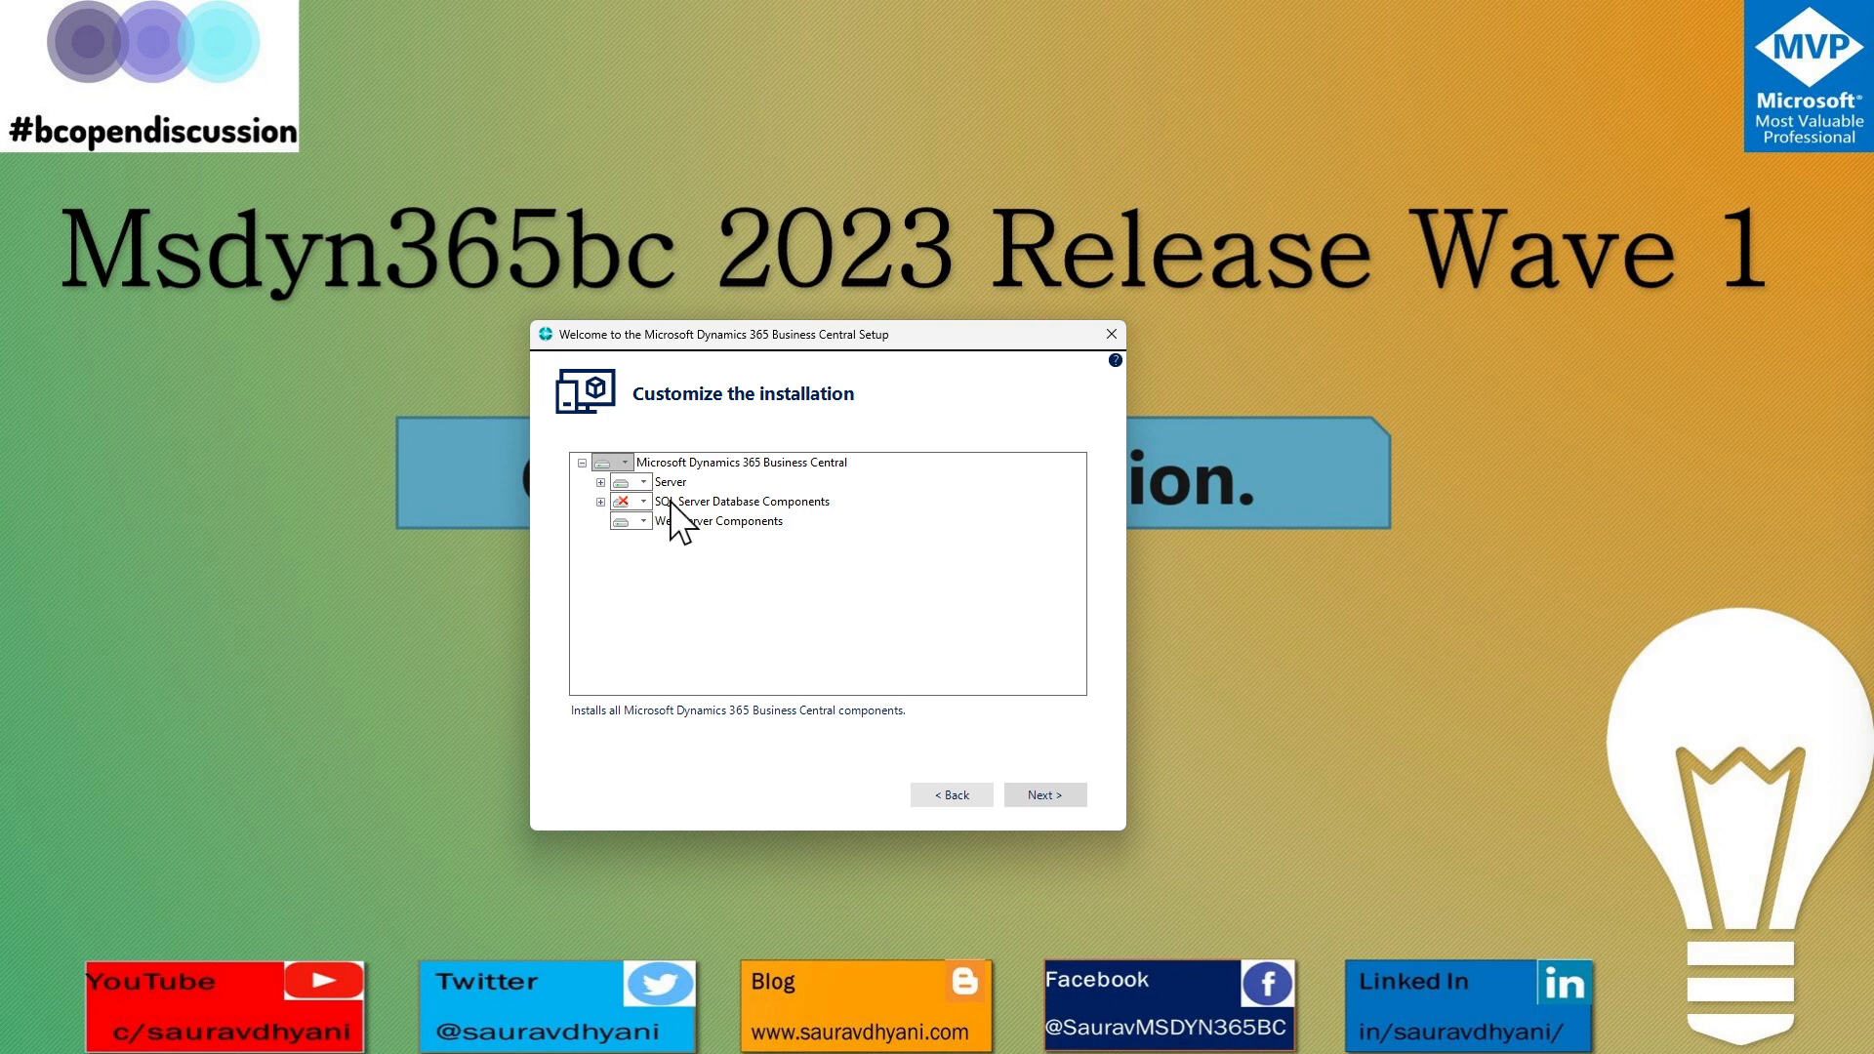
Examine the Server feature, its sub-feature and the Web Server Components feature, and return to the installation options.
left_click(670, 481)
left_click(600, 482)
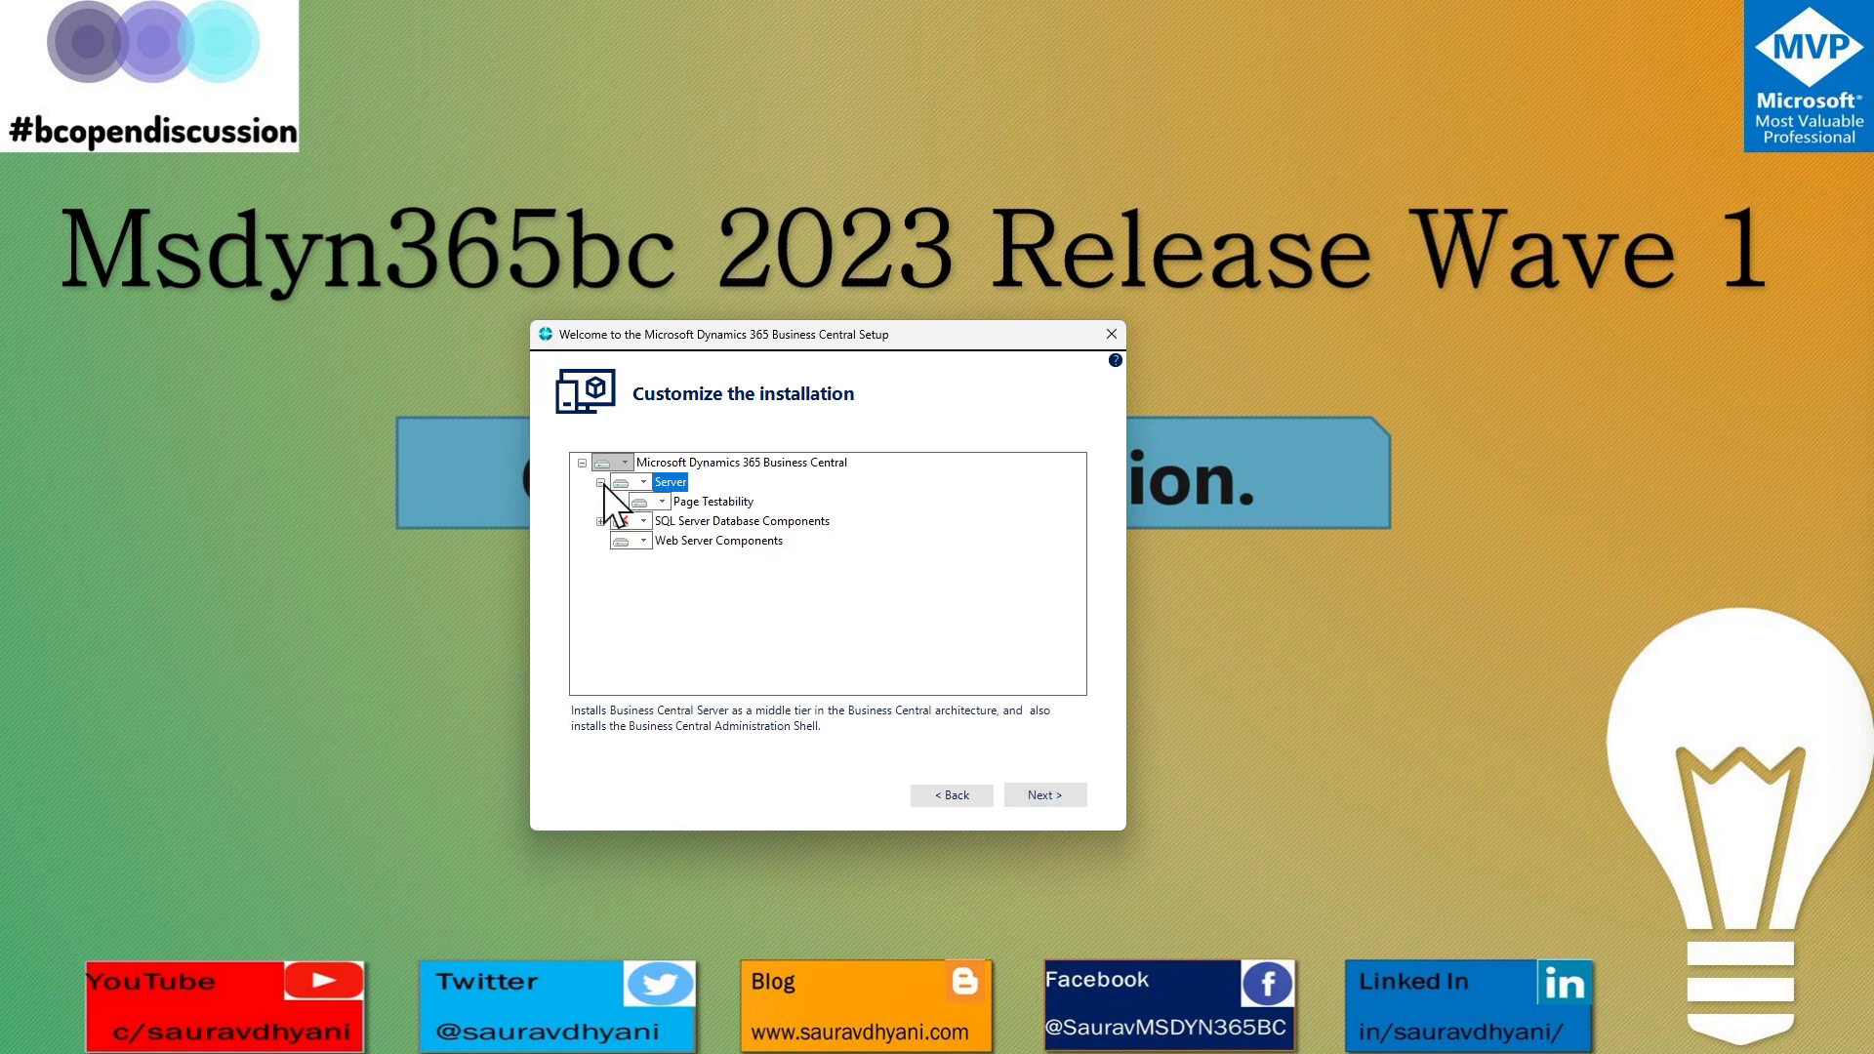
left_click(600, 482)
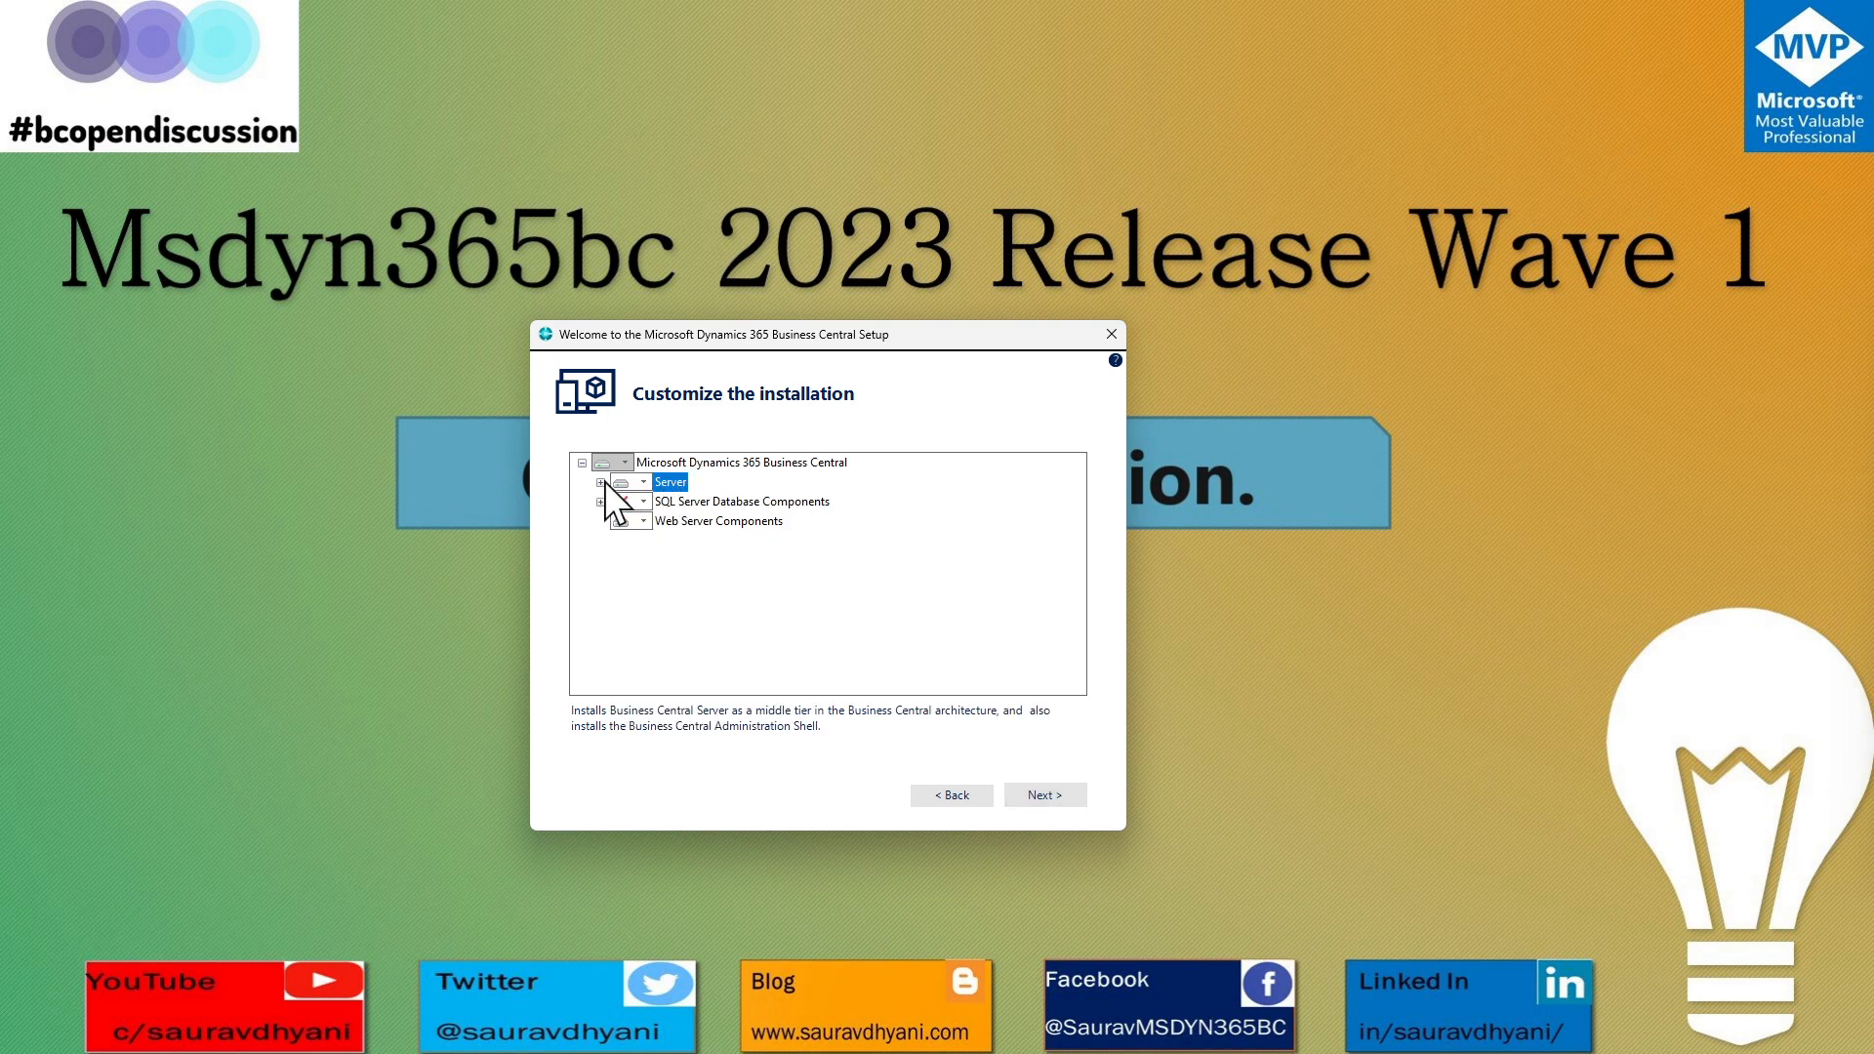
left_click(712, 521)
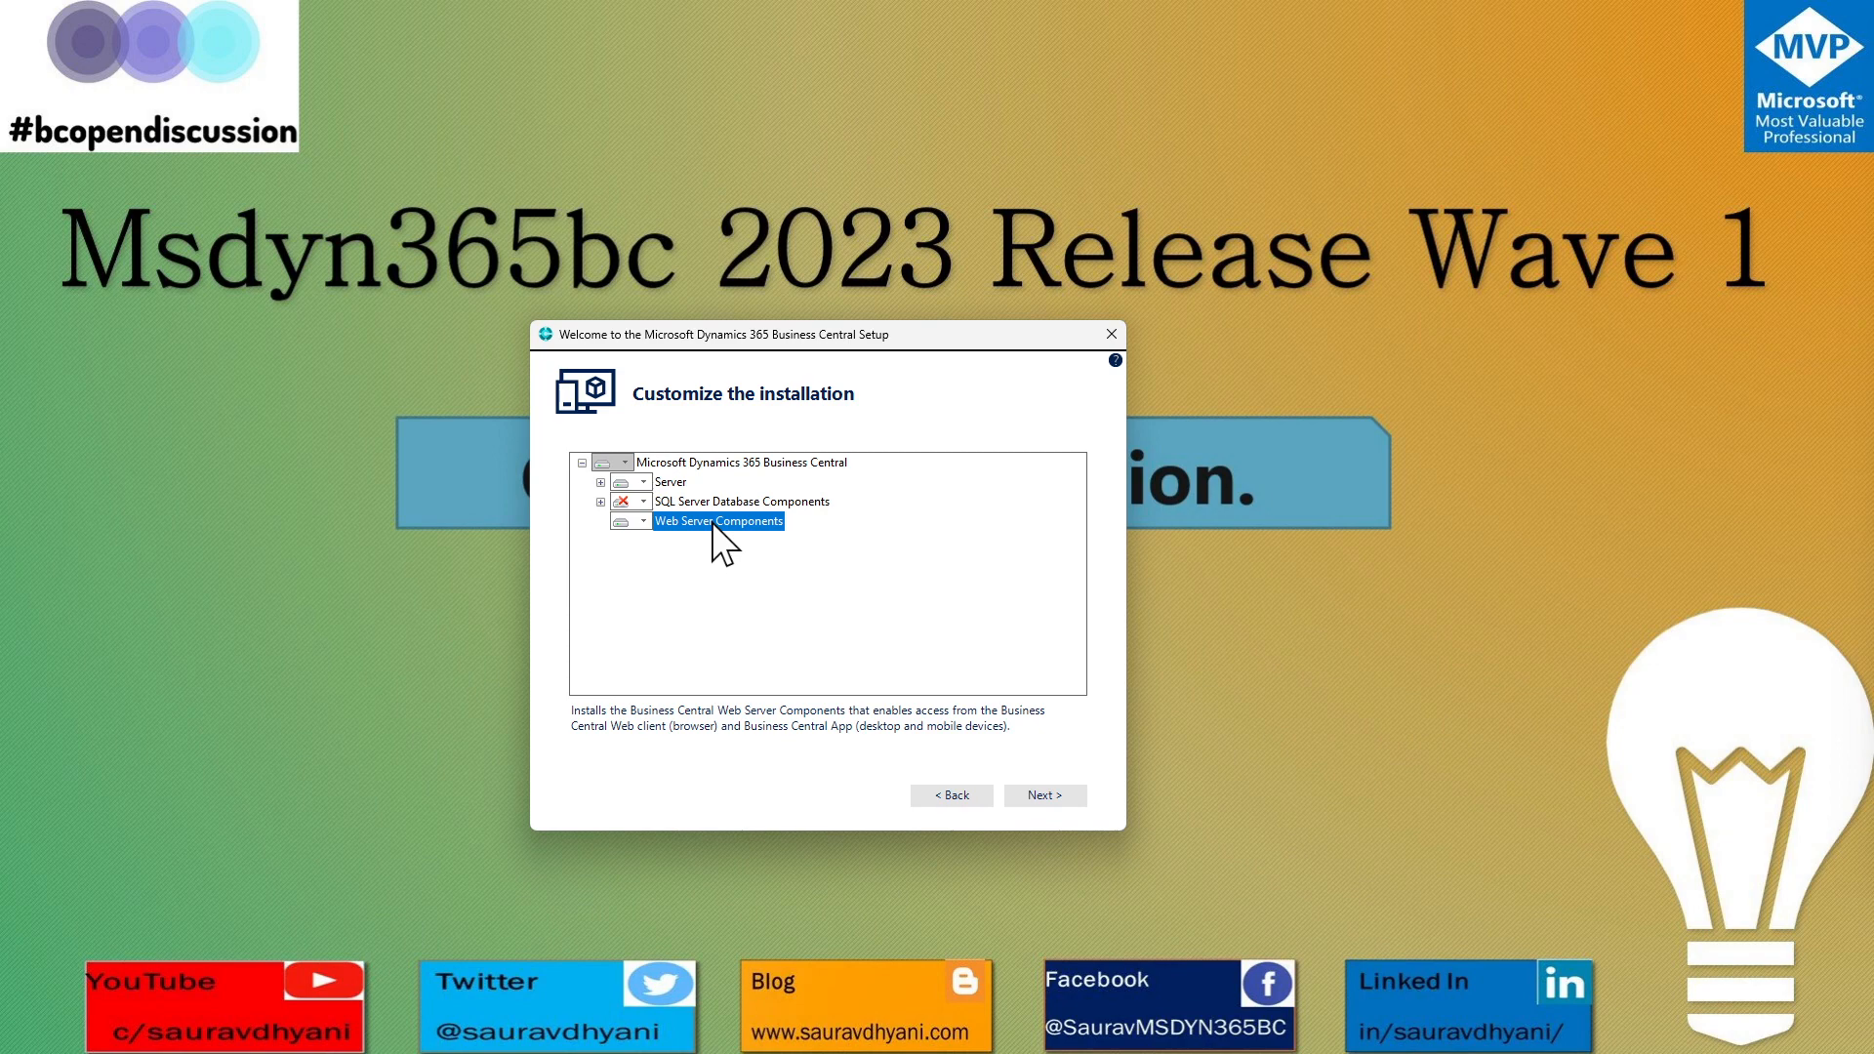
left_click(674, 482)
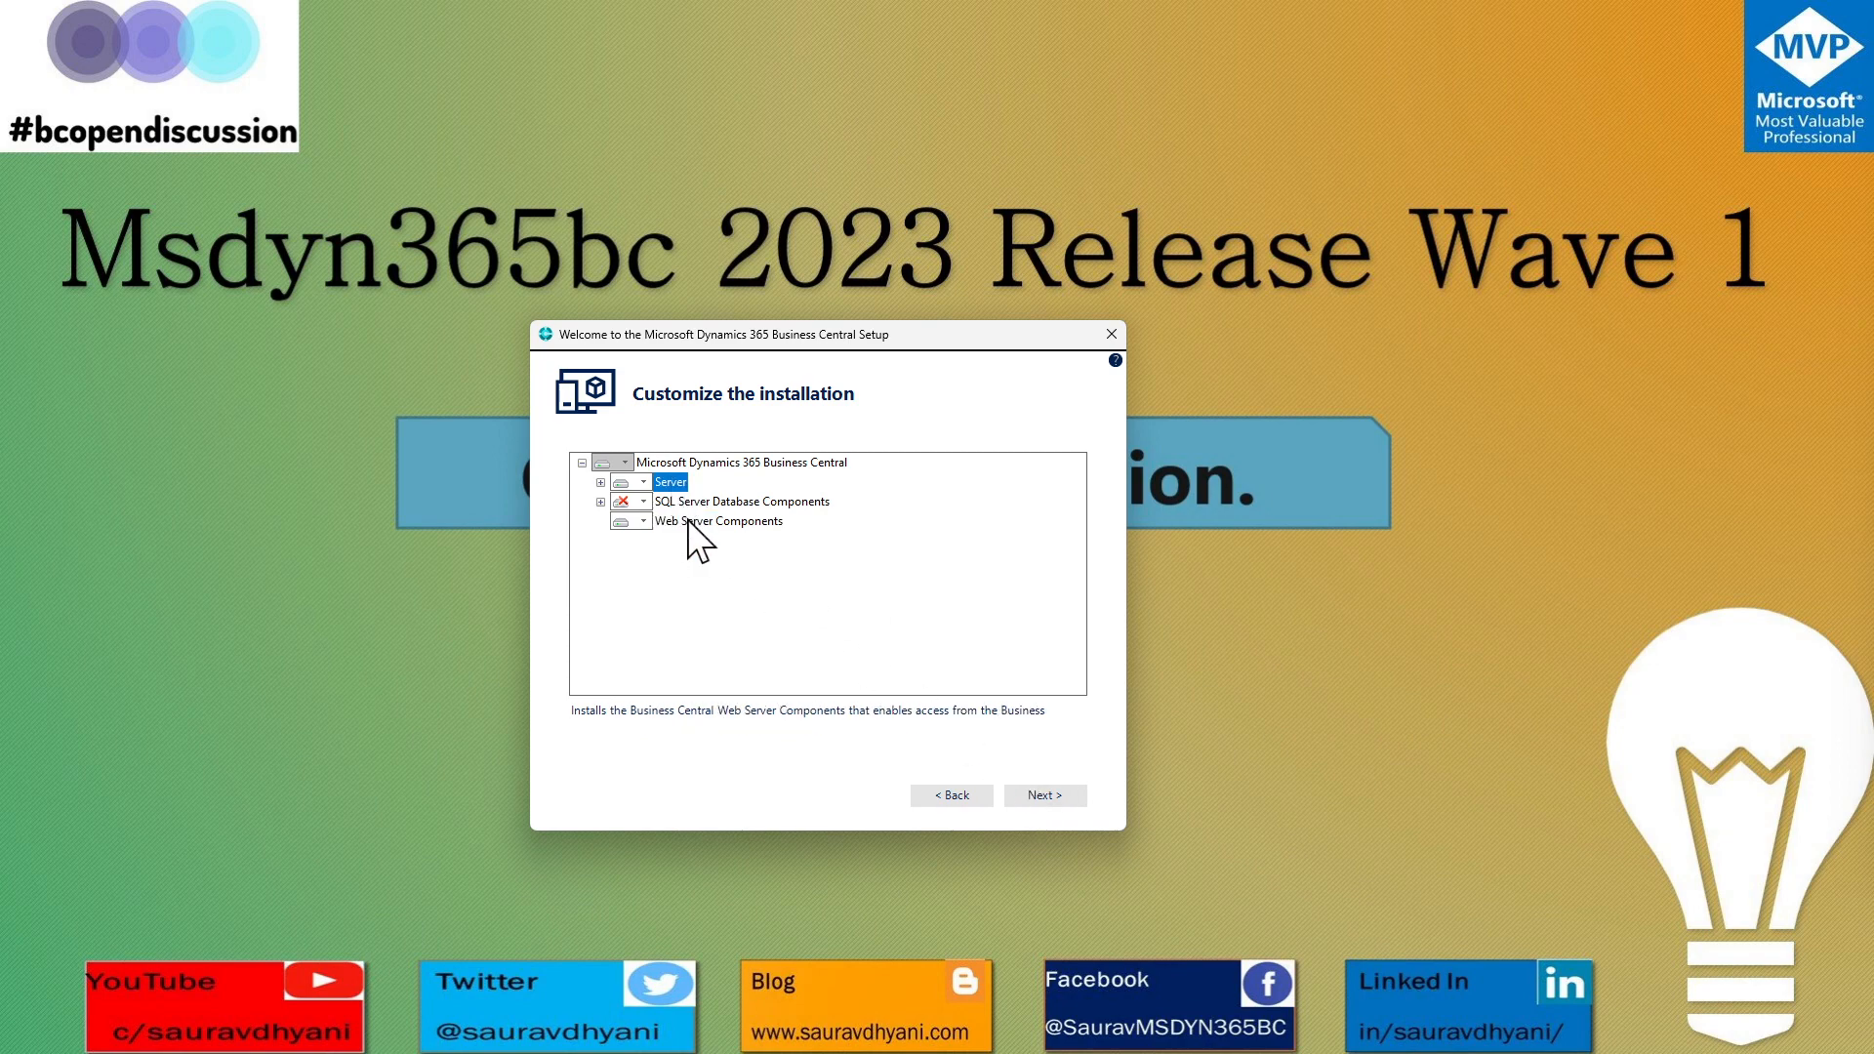
left_click(688, 522)
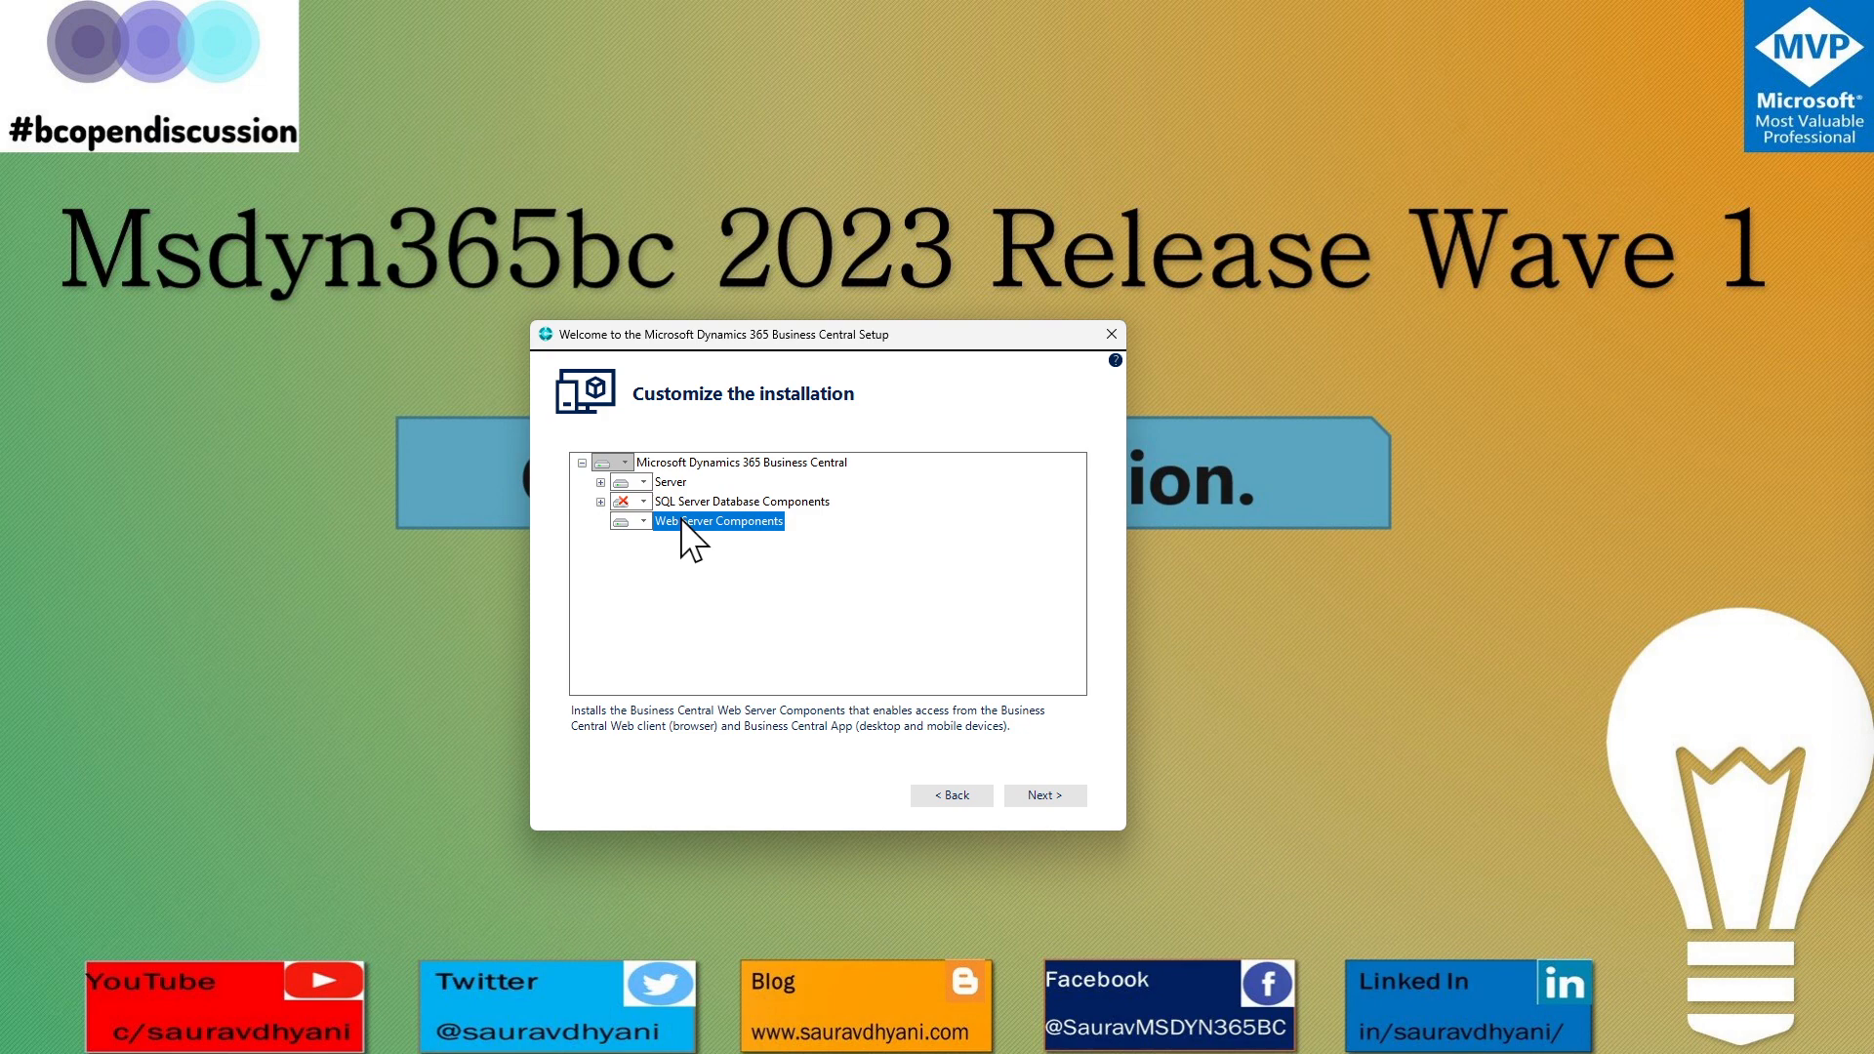
left_click(951, 793)
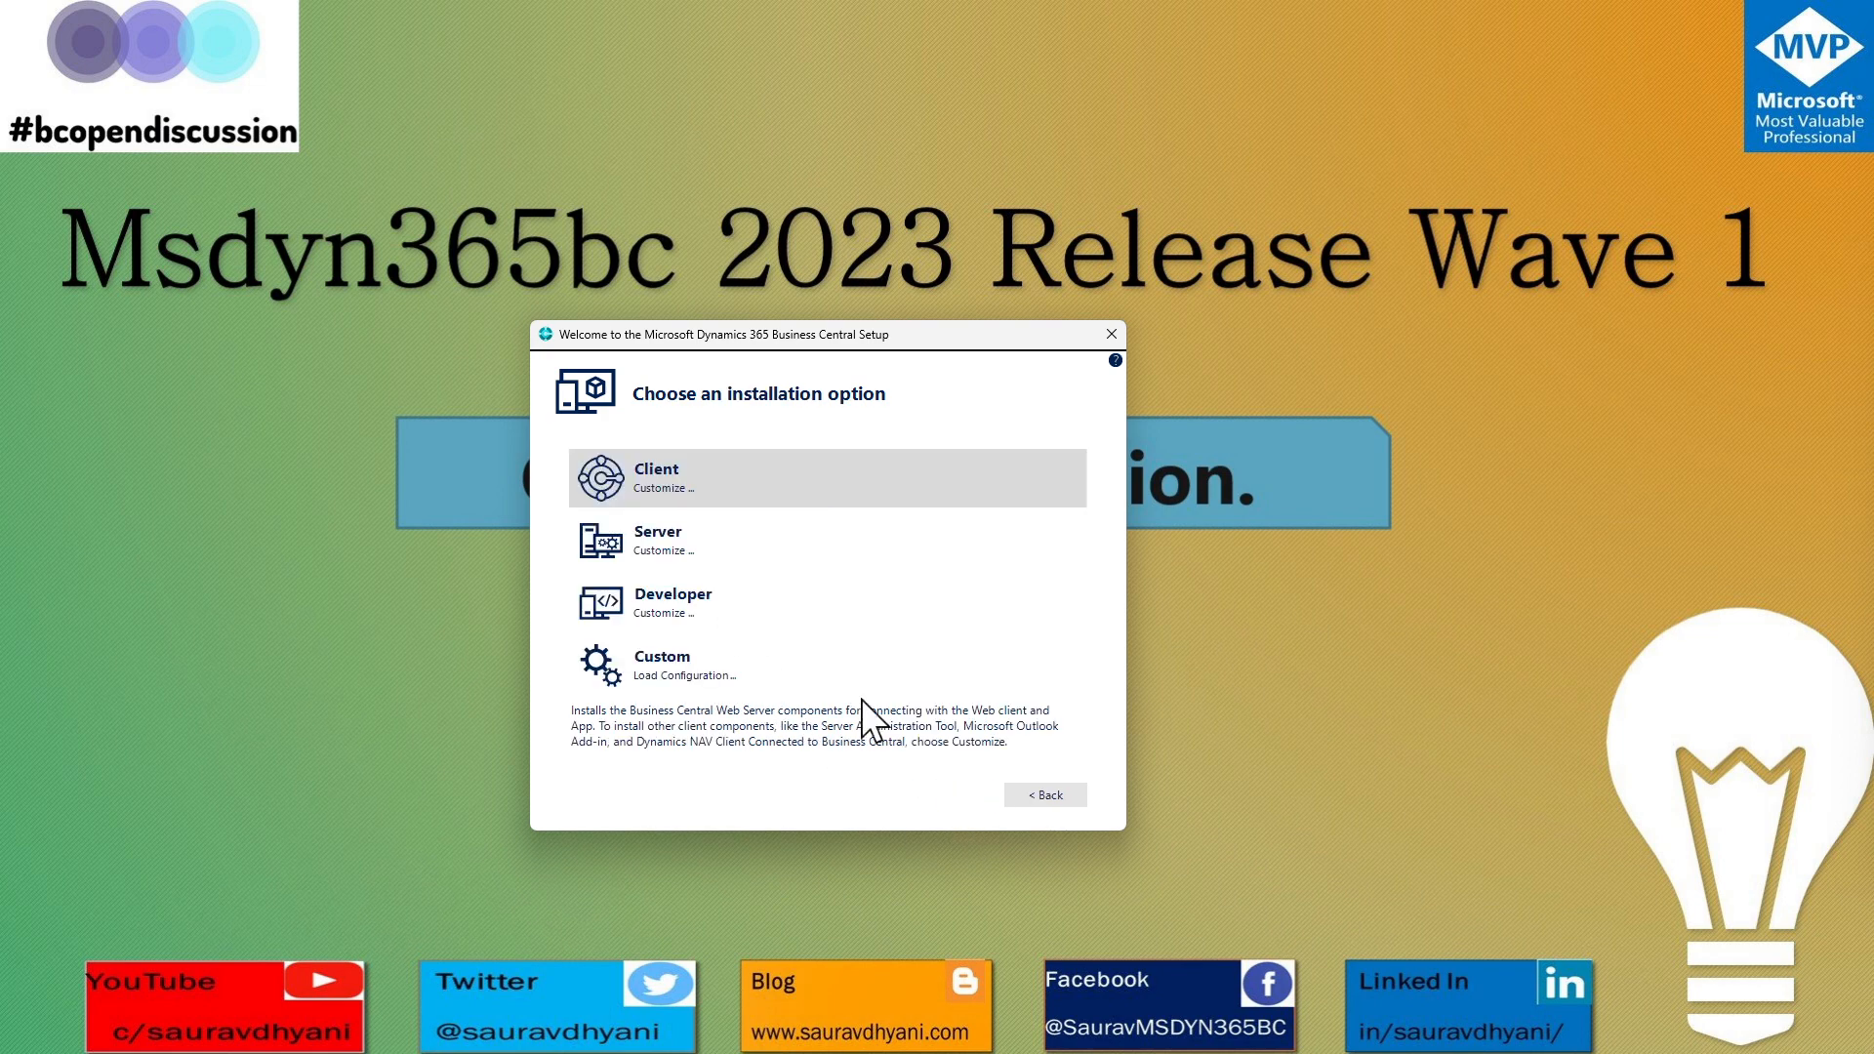
Open the customization of the Developer installation option and examine the AL Development Environment feature.
left_click(663, 615)
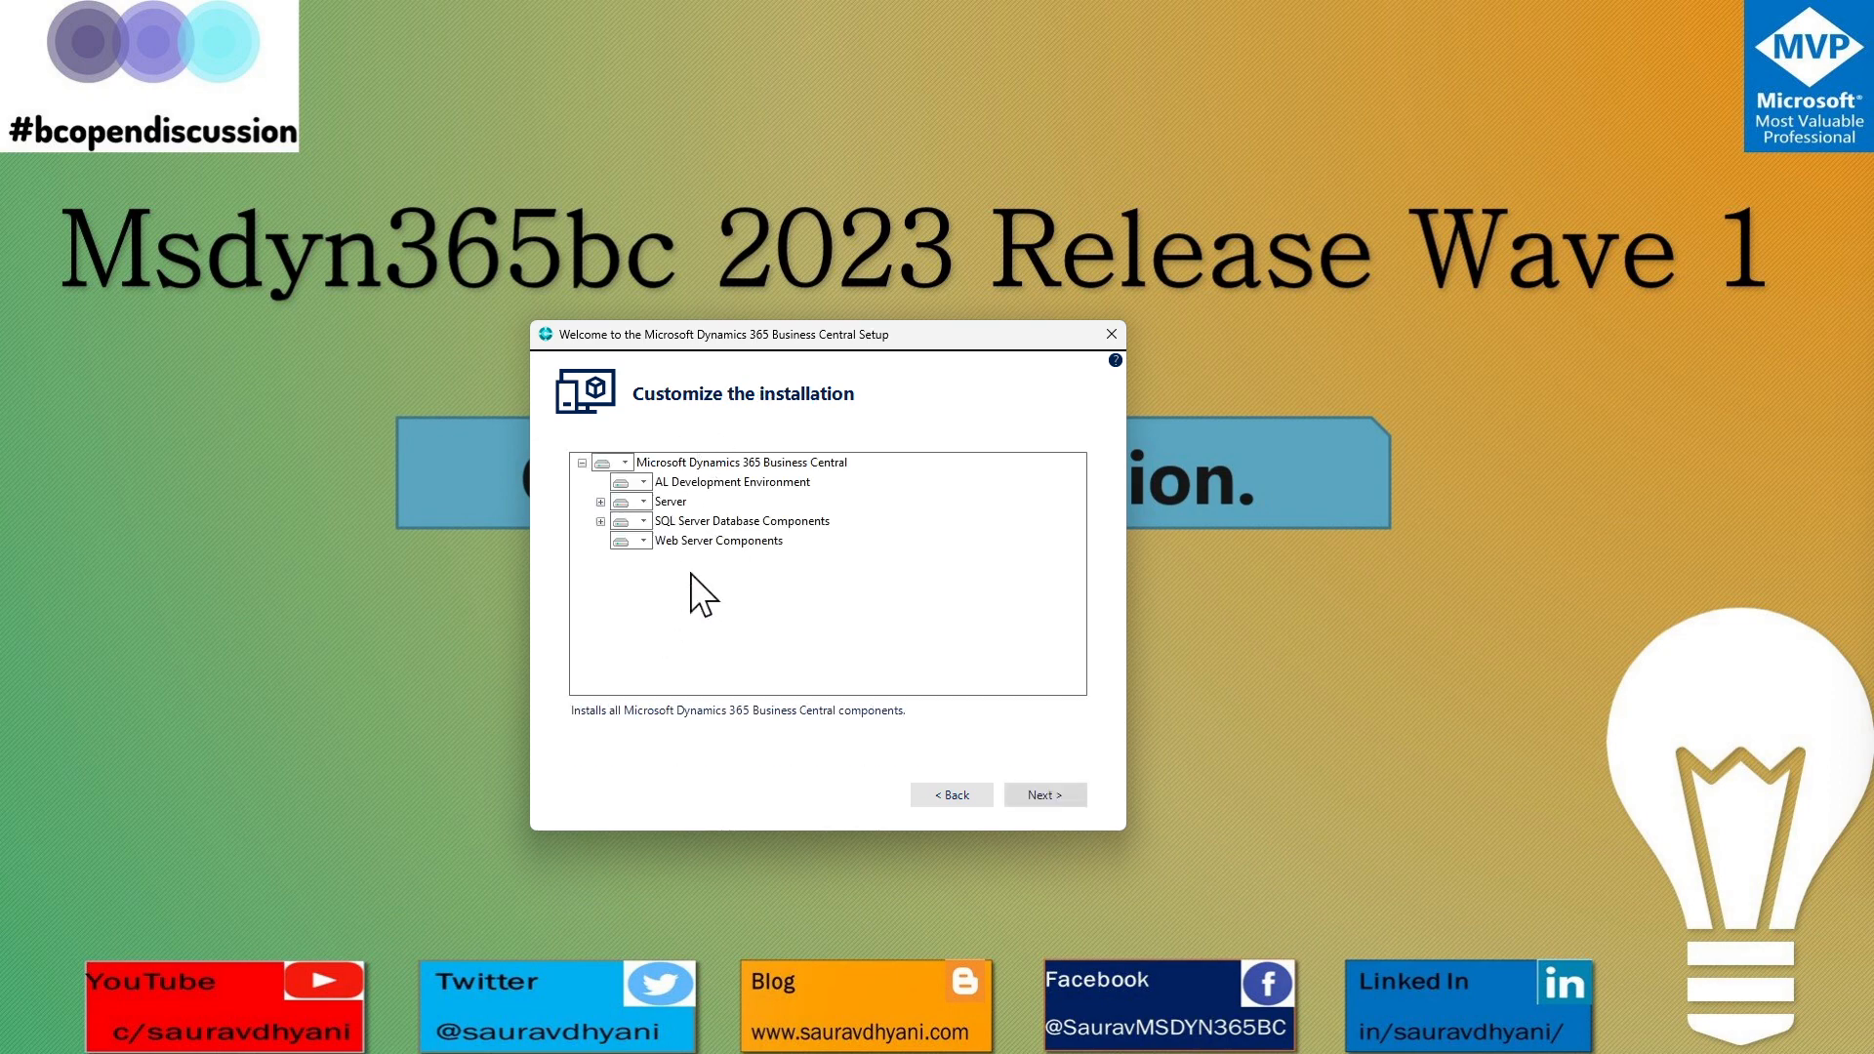
left_click(963, 793)
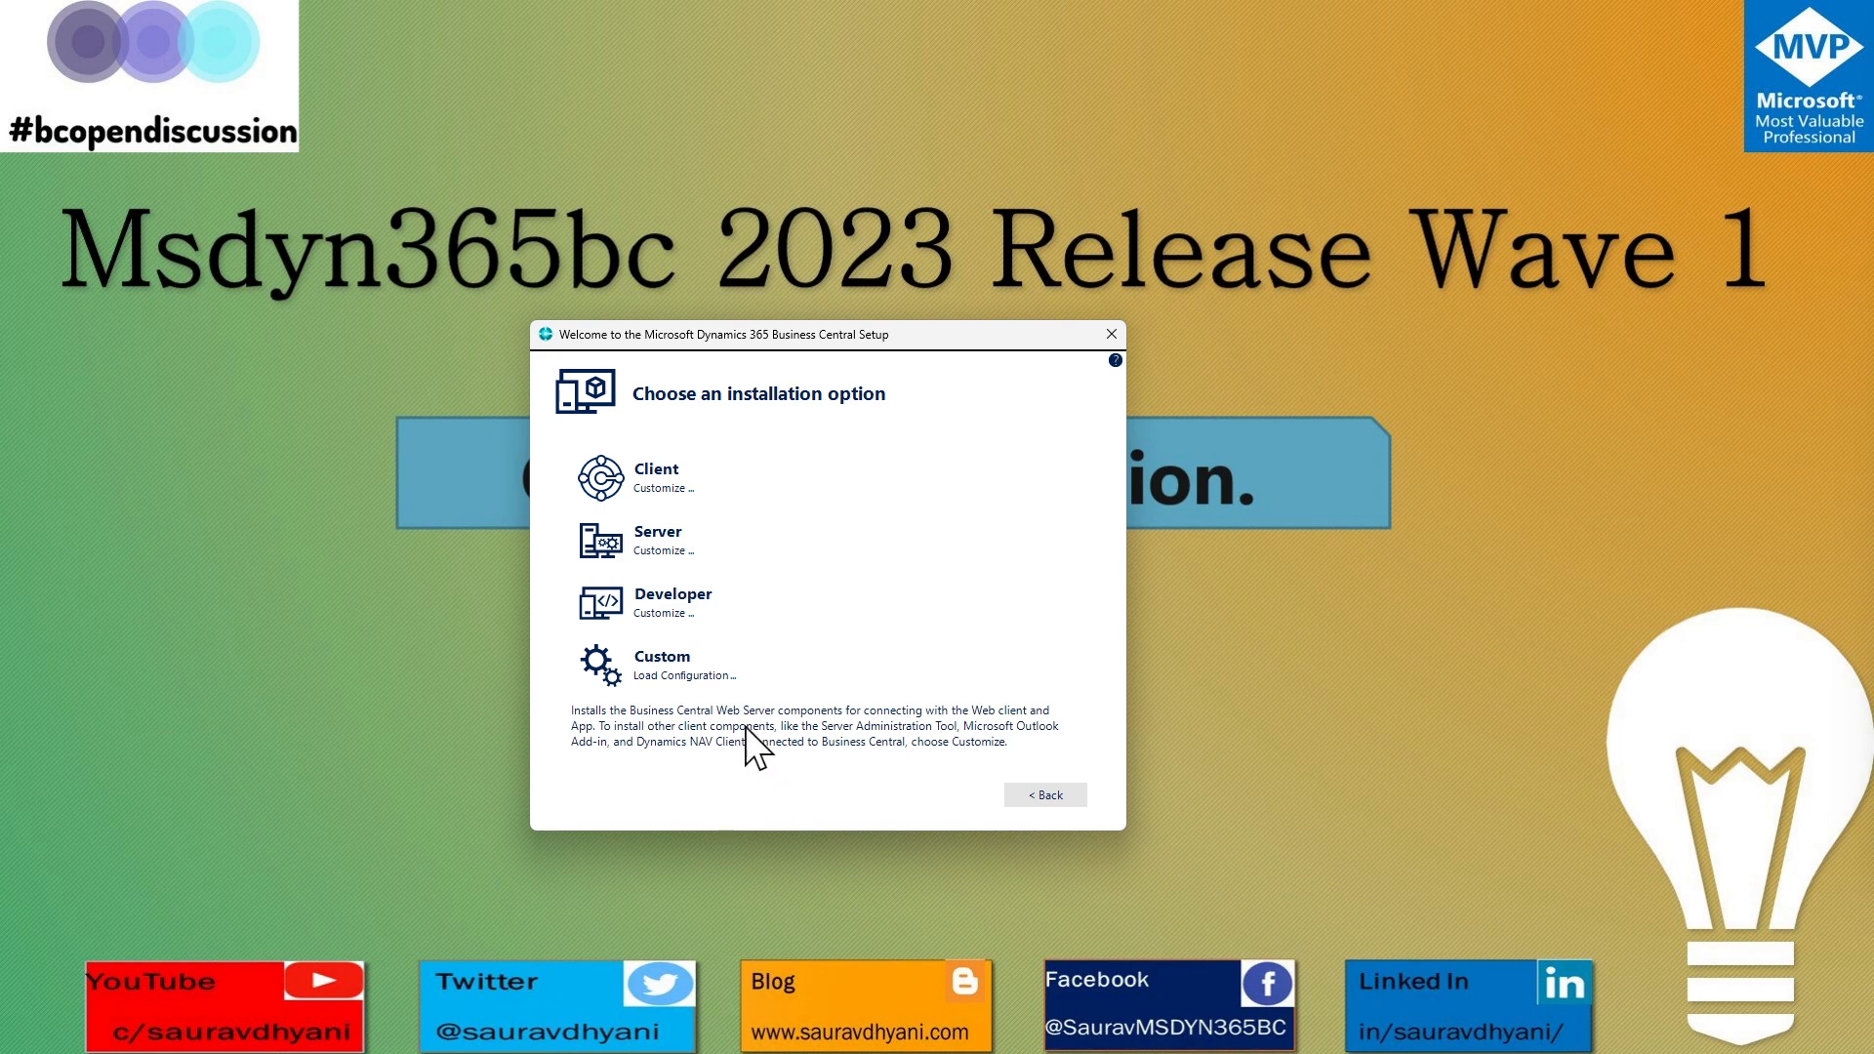
left_click(670, 615)
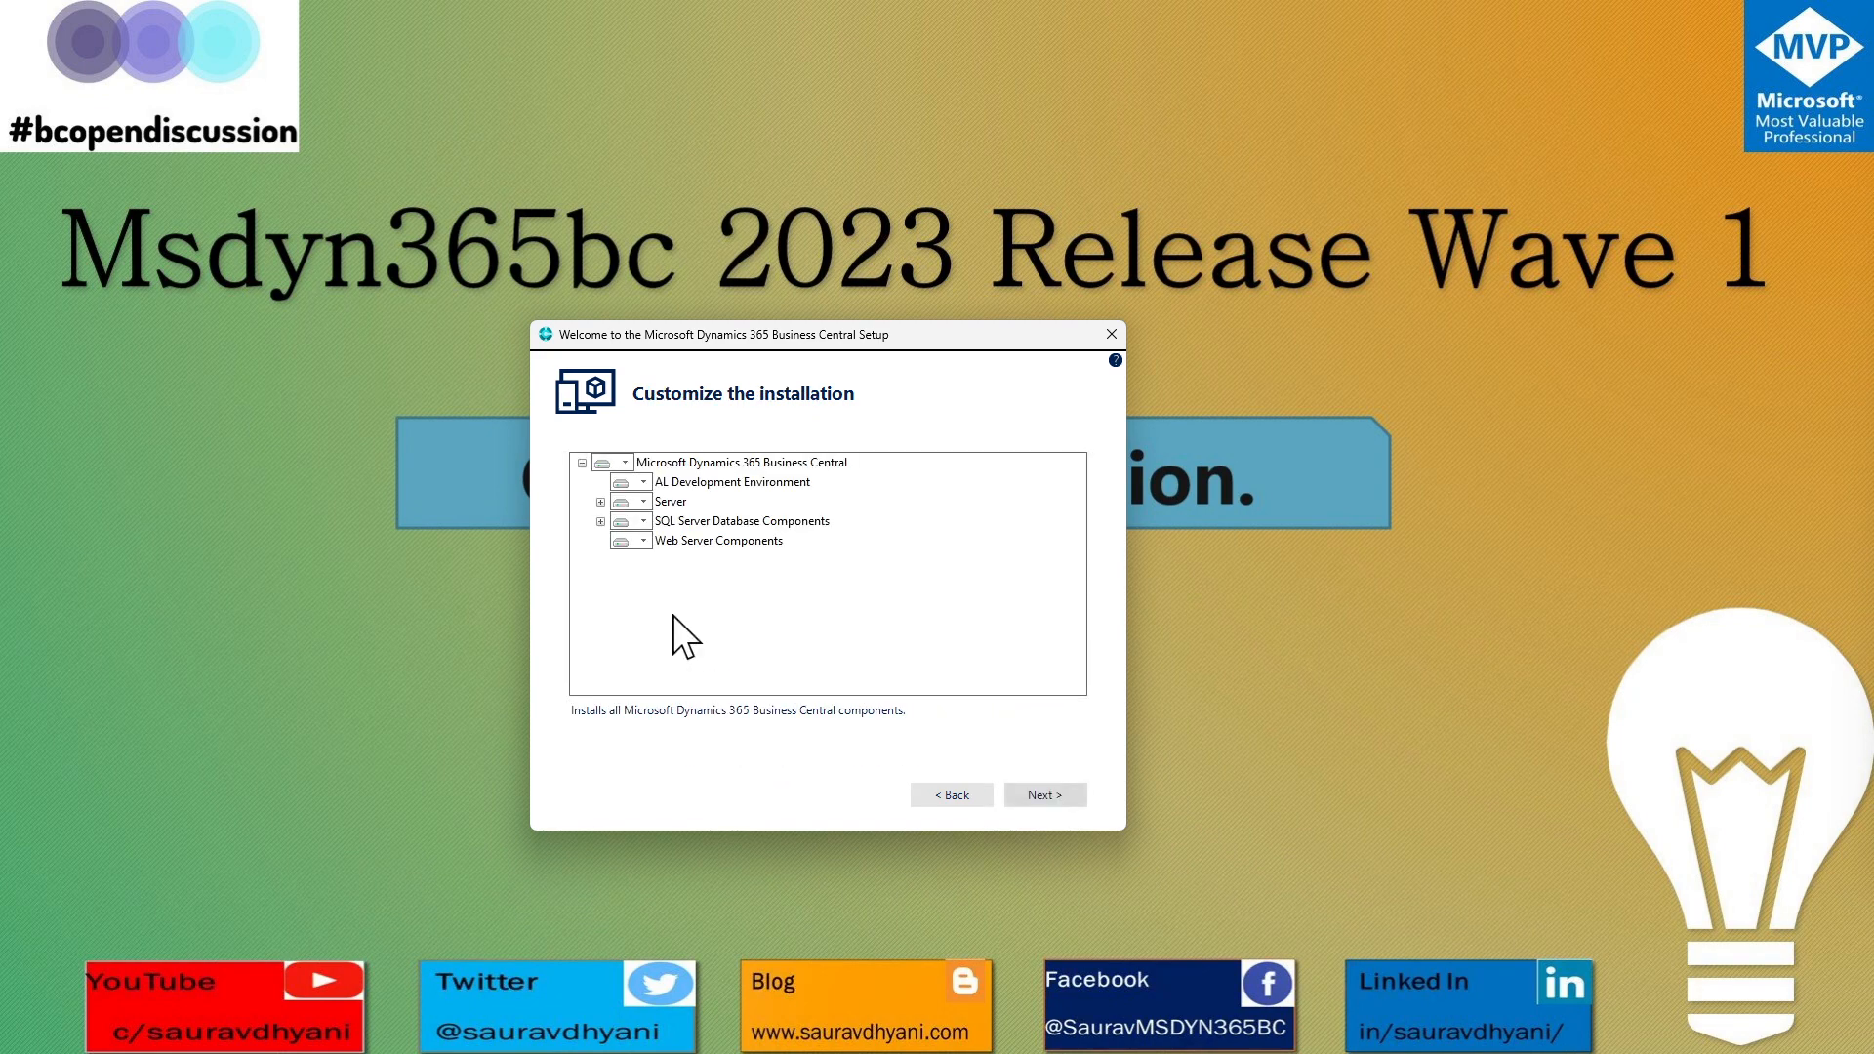
left_click(948, 795)
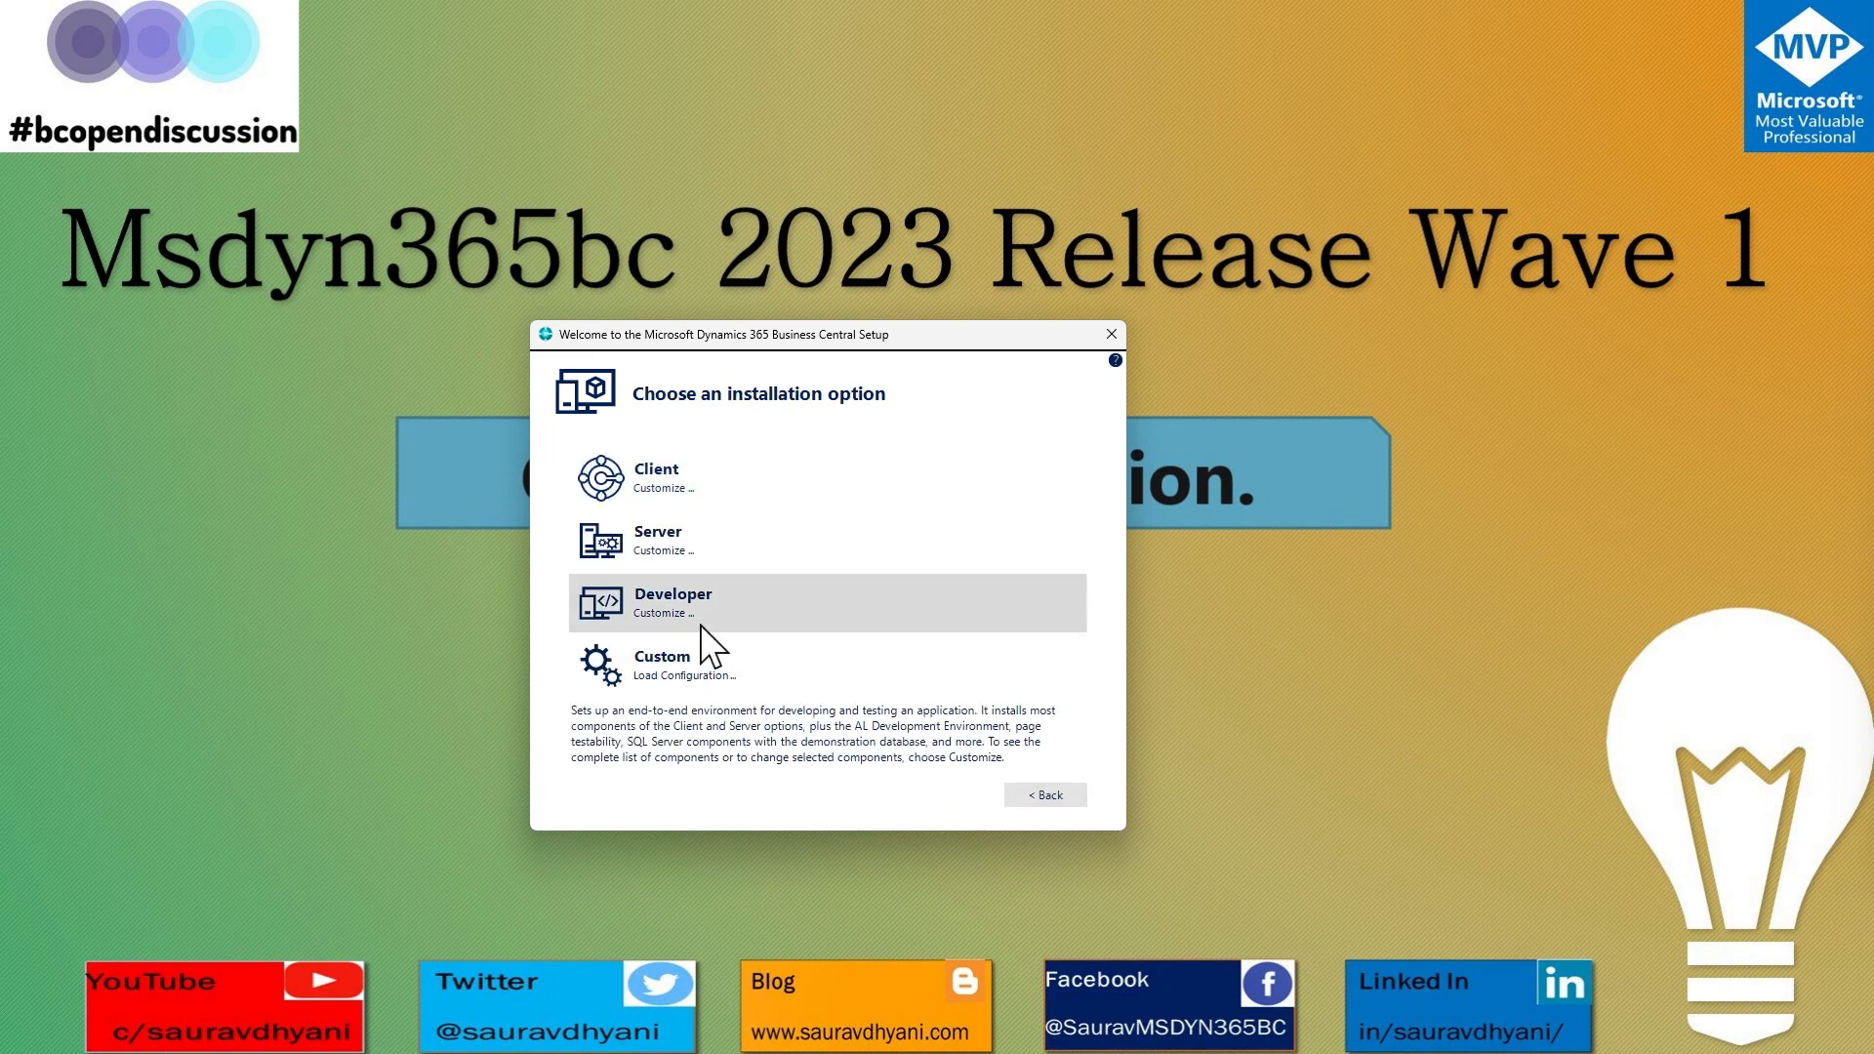
left_click(673, 615)
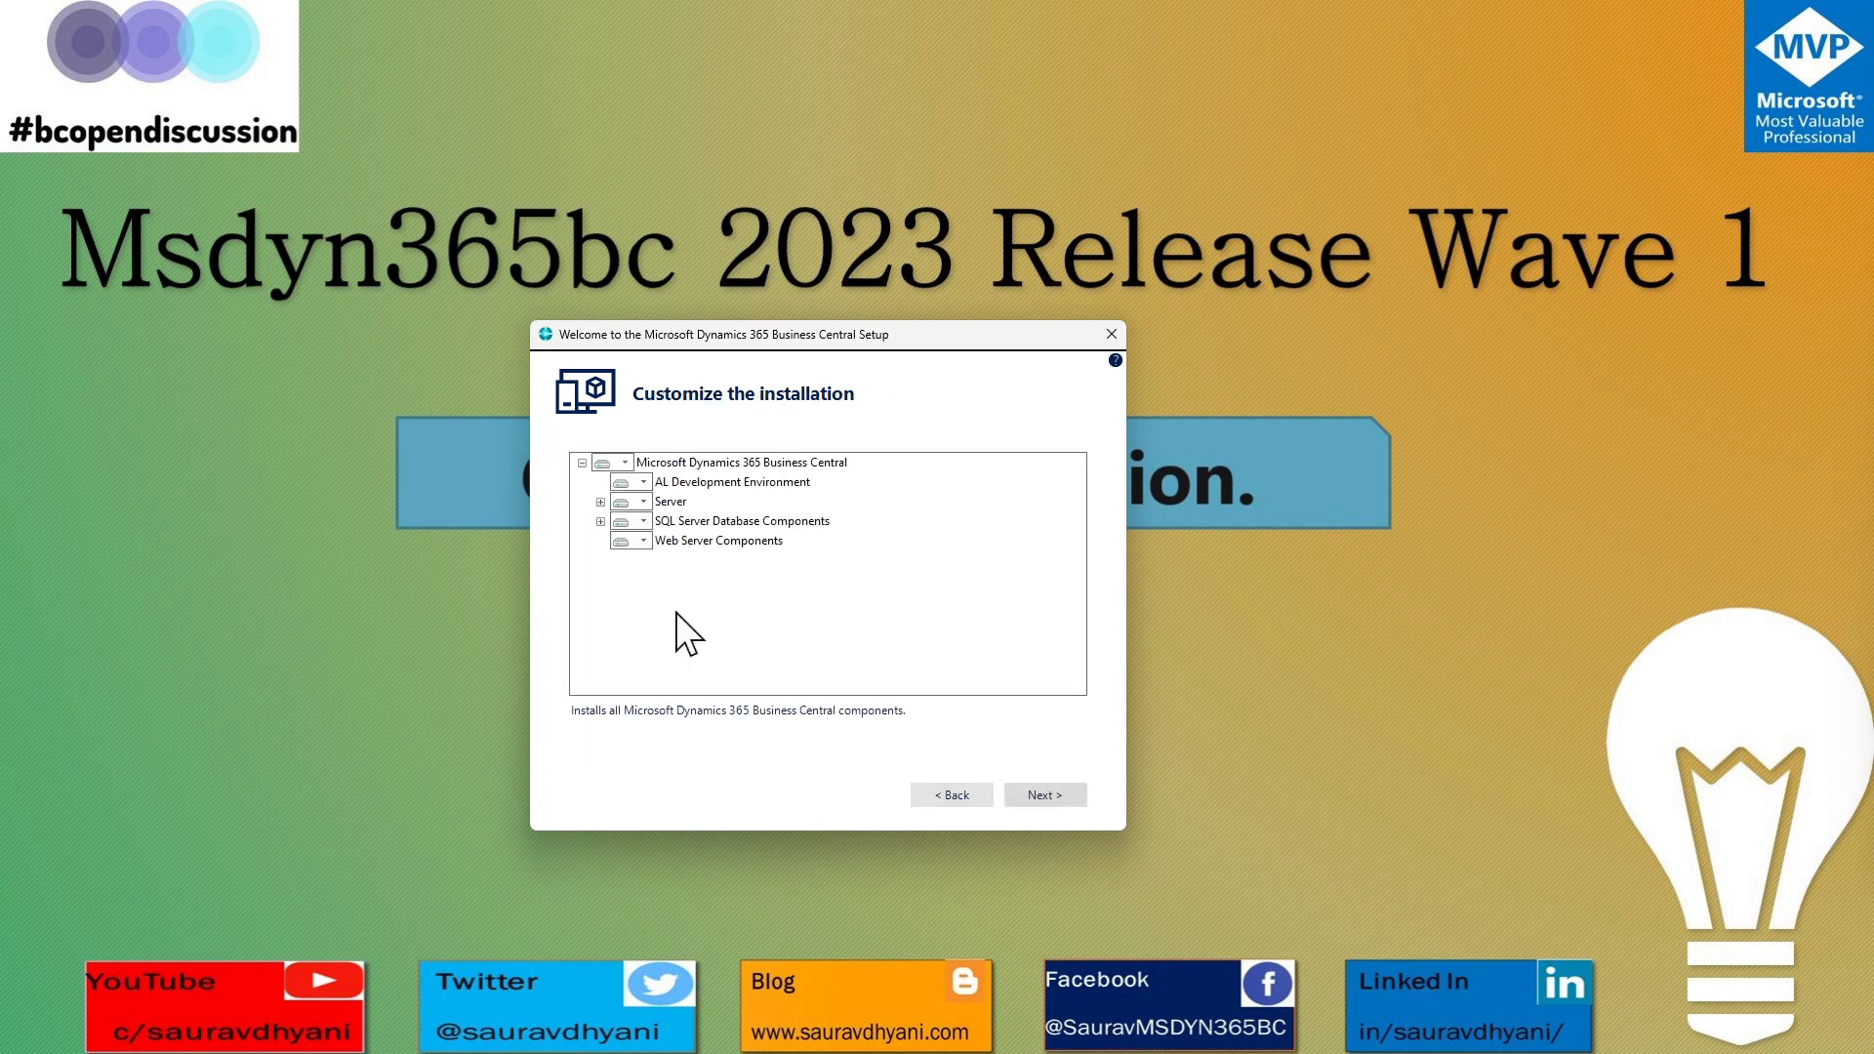
left_click(723, 463)
left_click(723, 482)
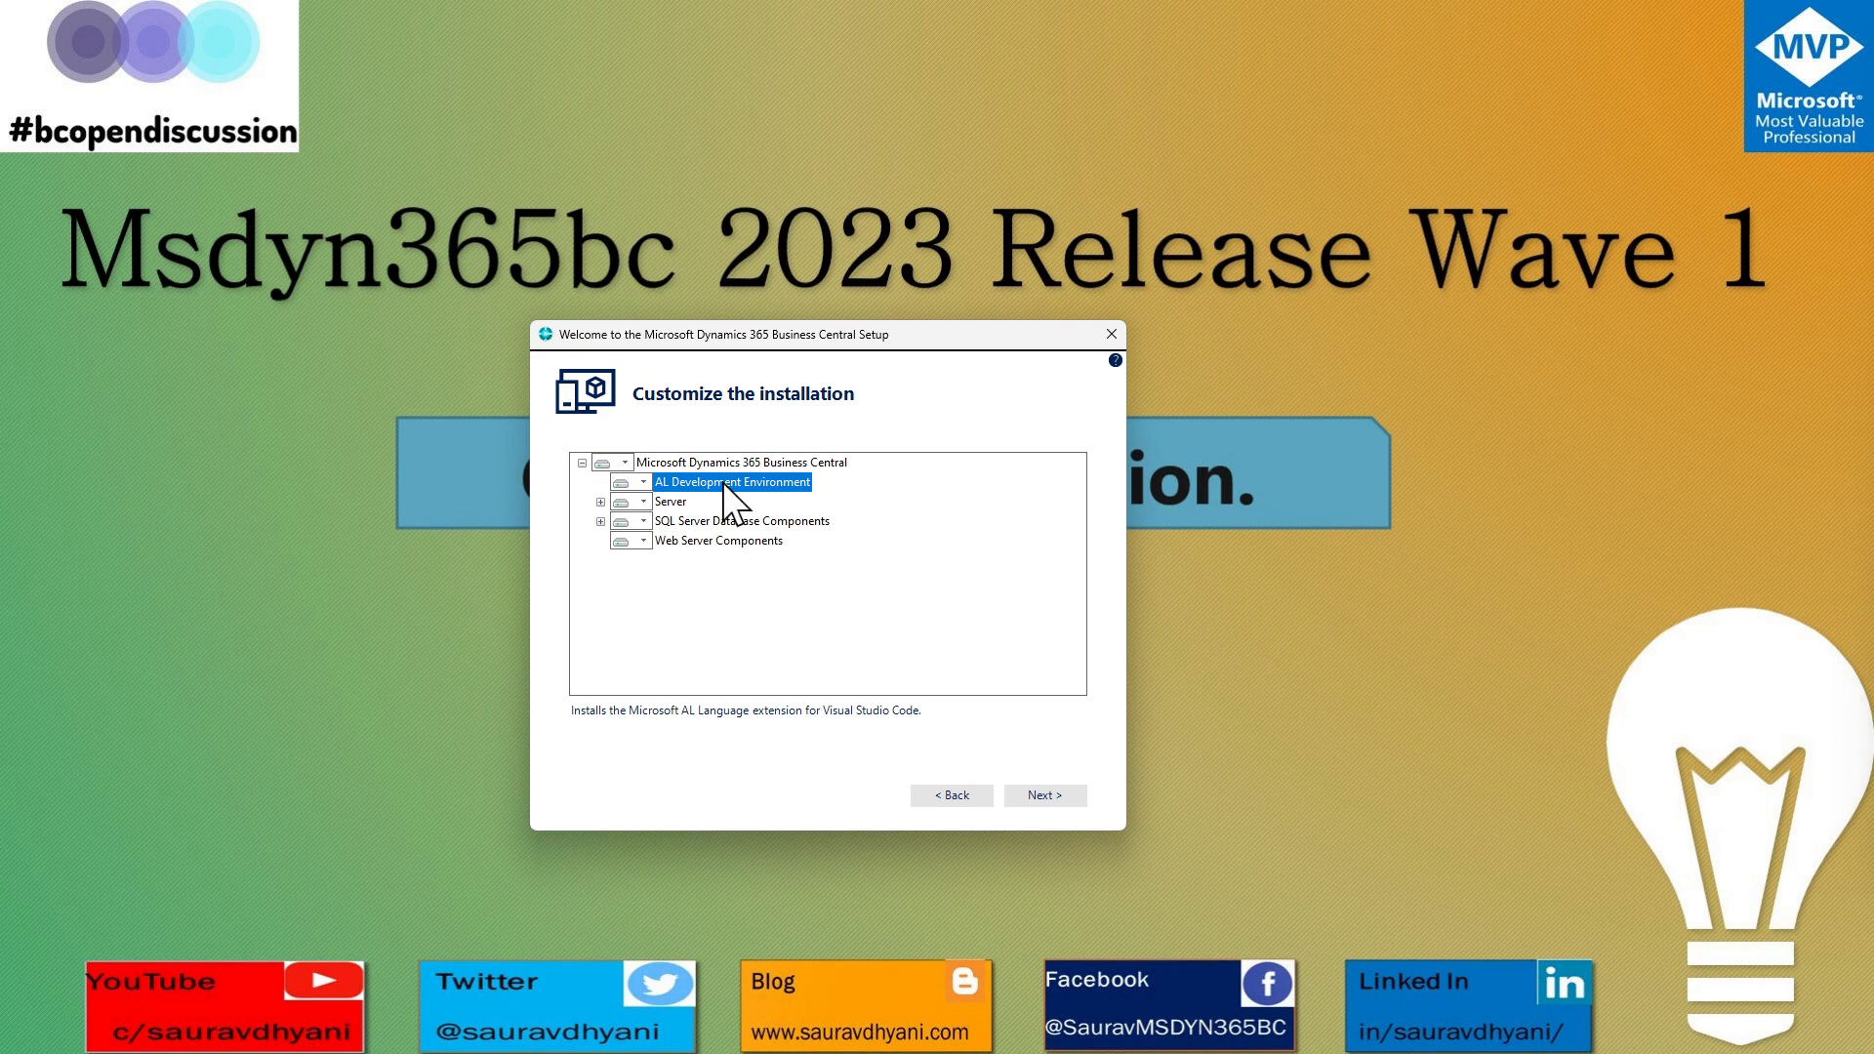
Examine the Developer installation's Server feature, including its availability choices and sub-feature.
left_click(643, 502)
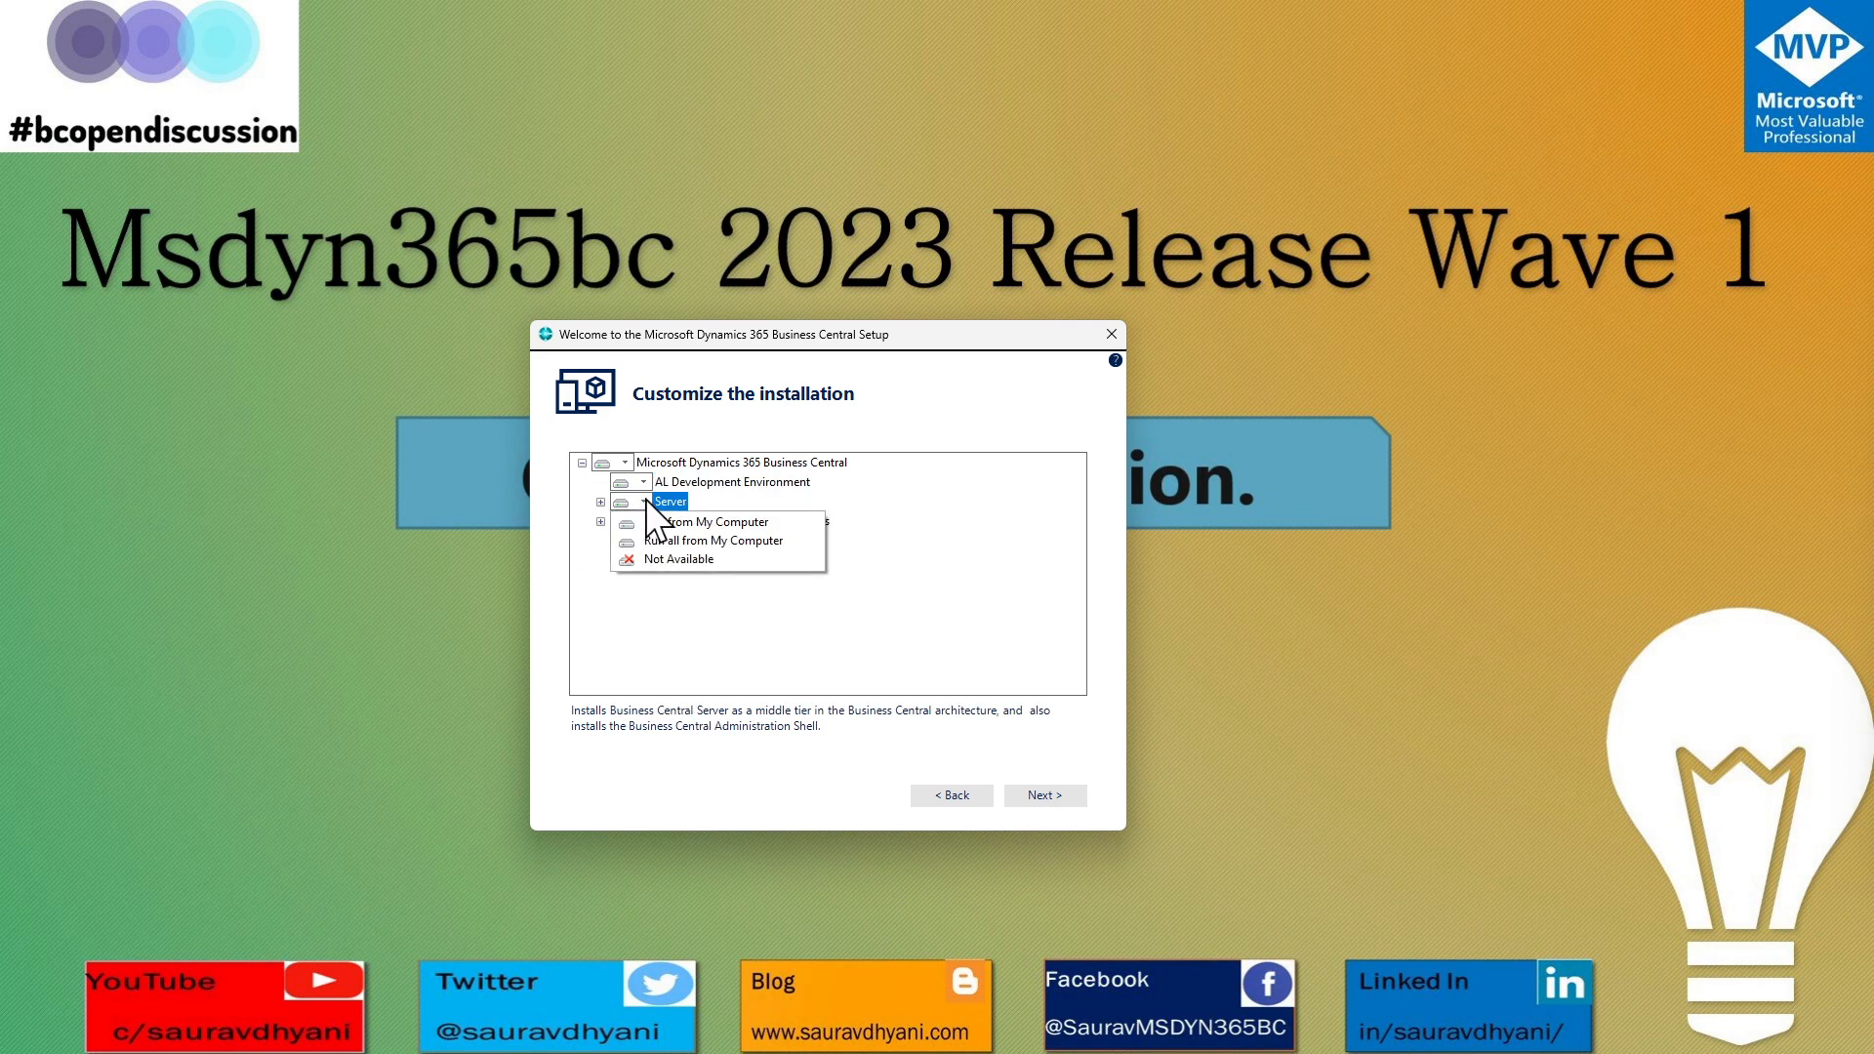
left_click(670, 501)
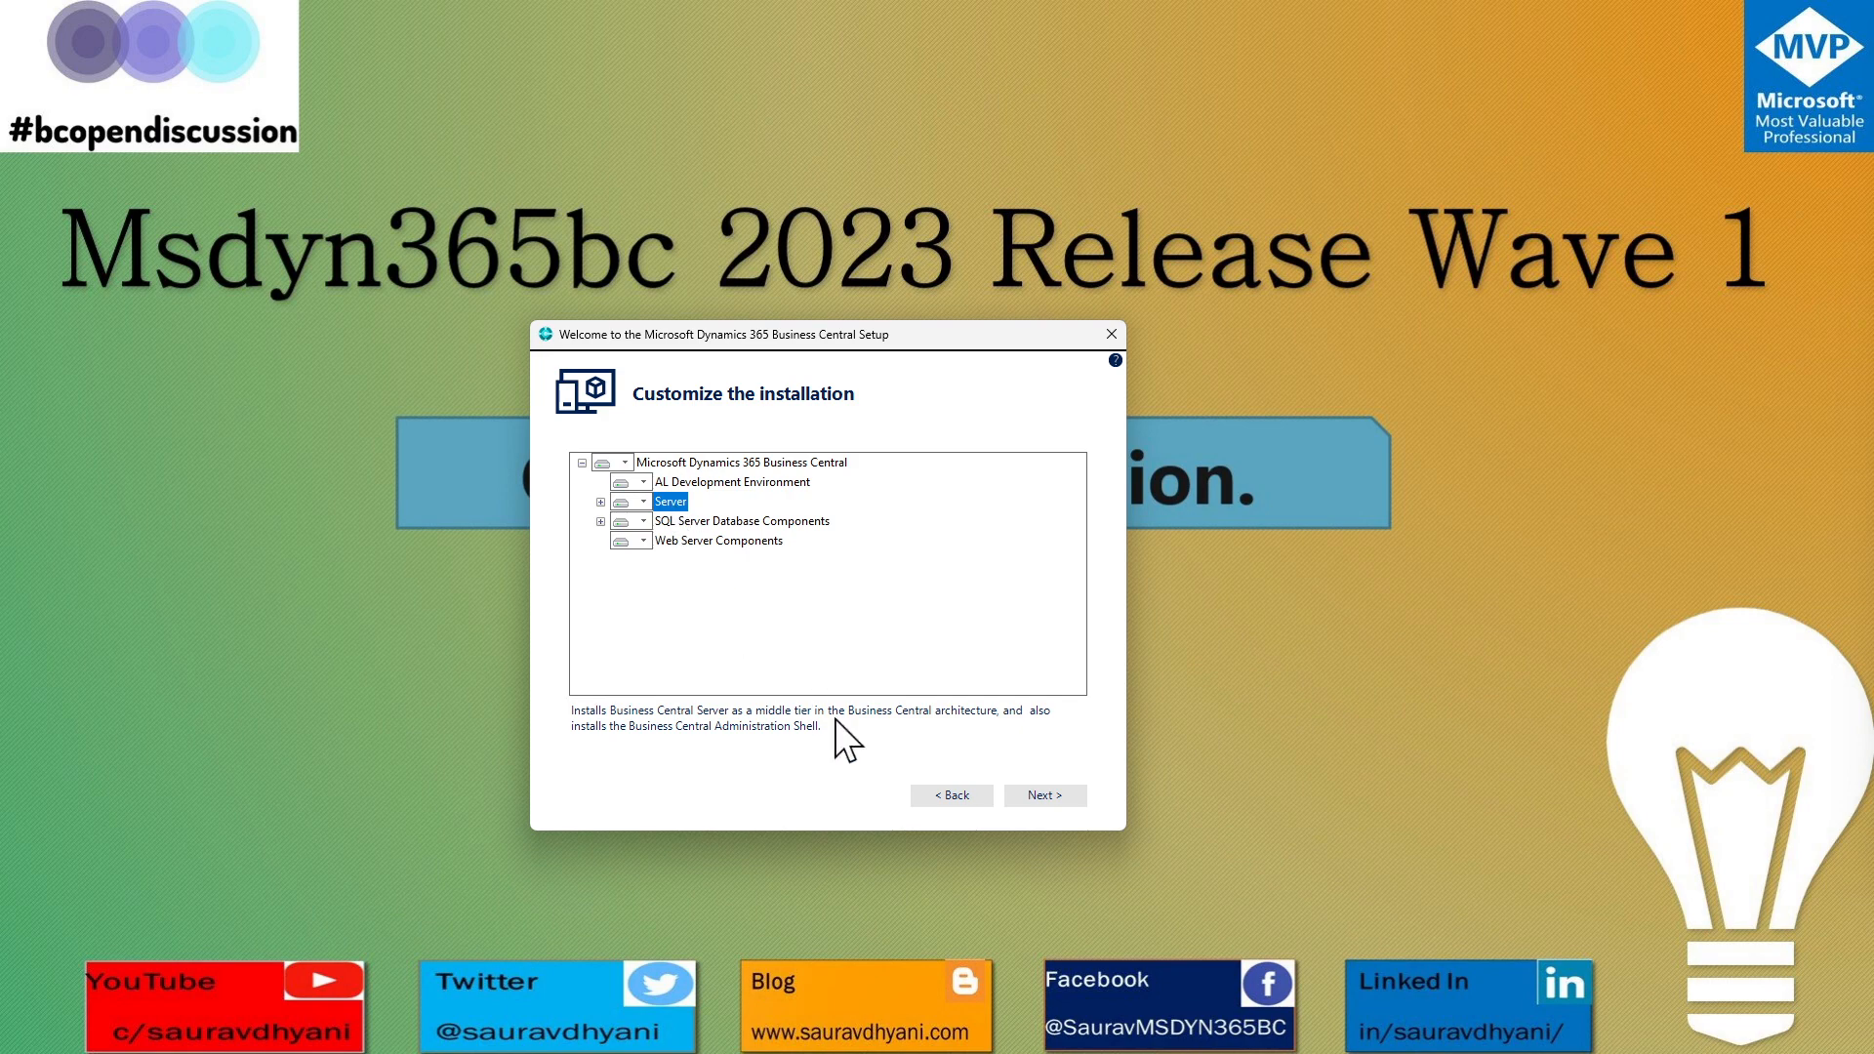
left_click(601, 500)
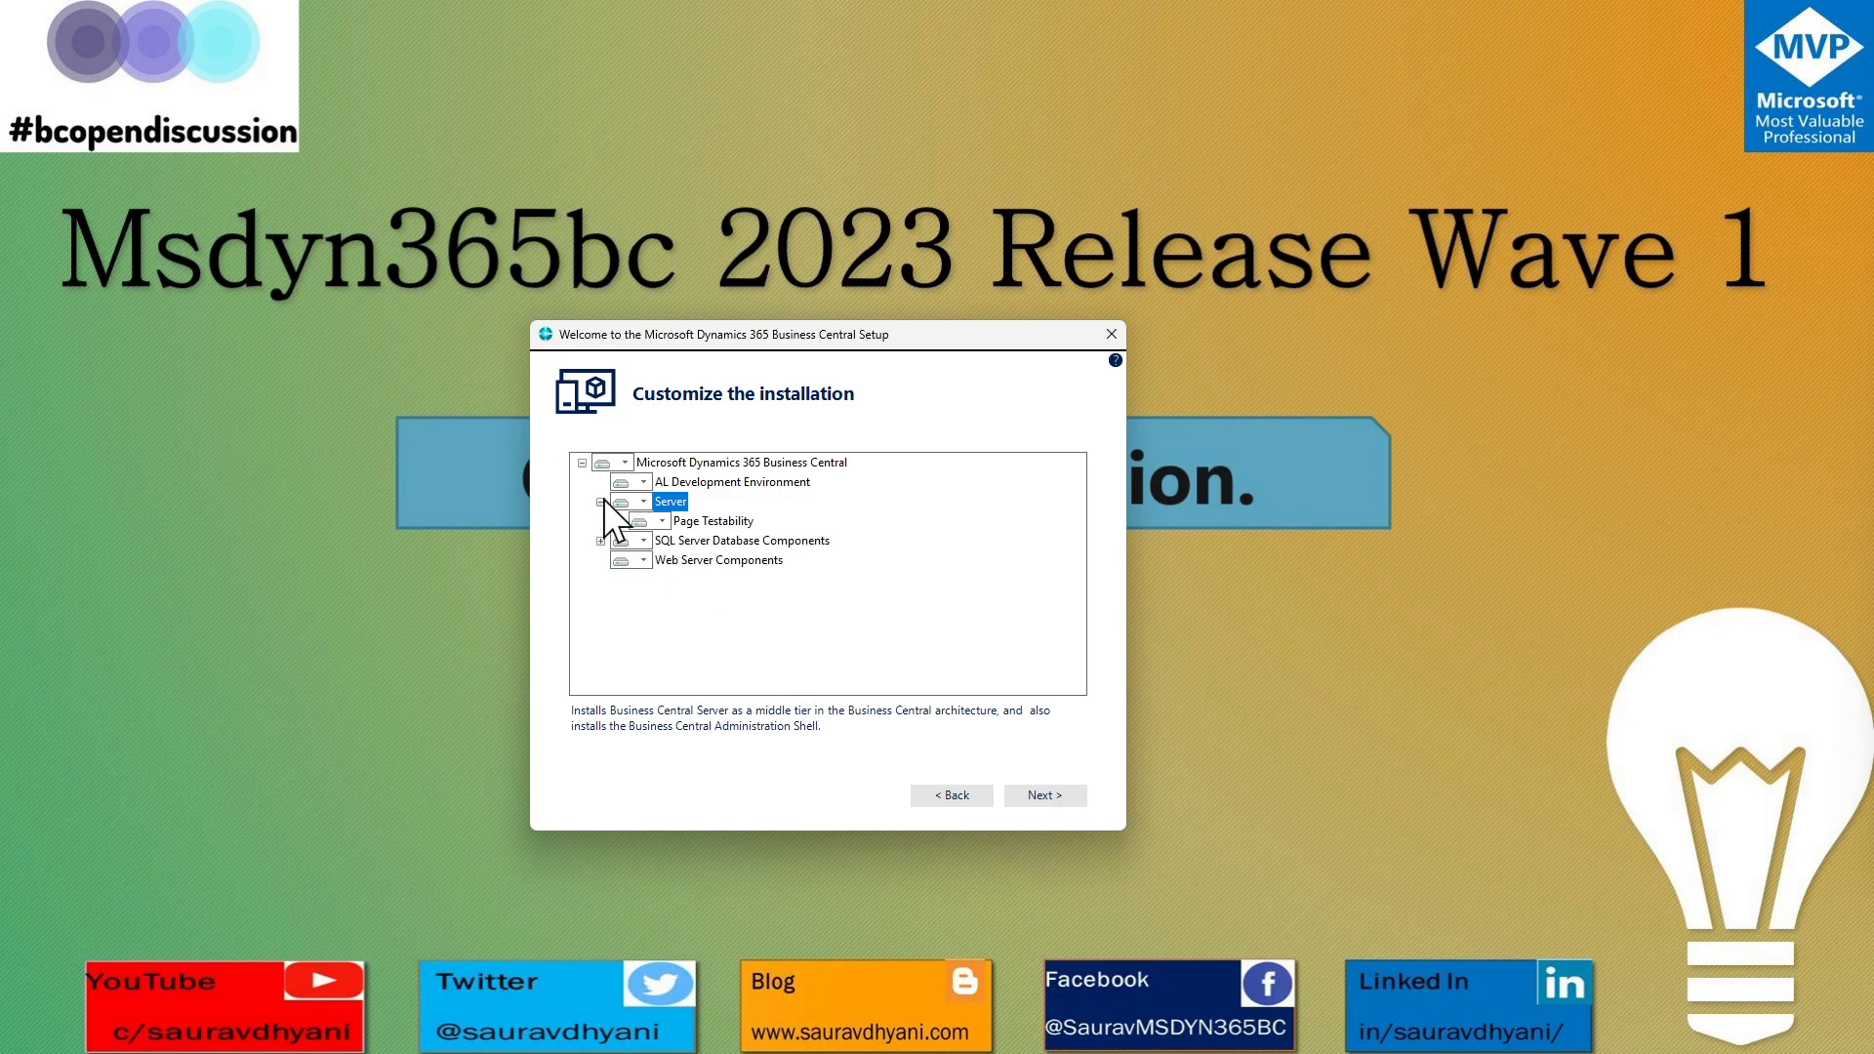
left_click(600, 502)
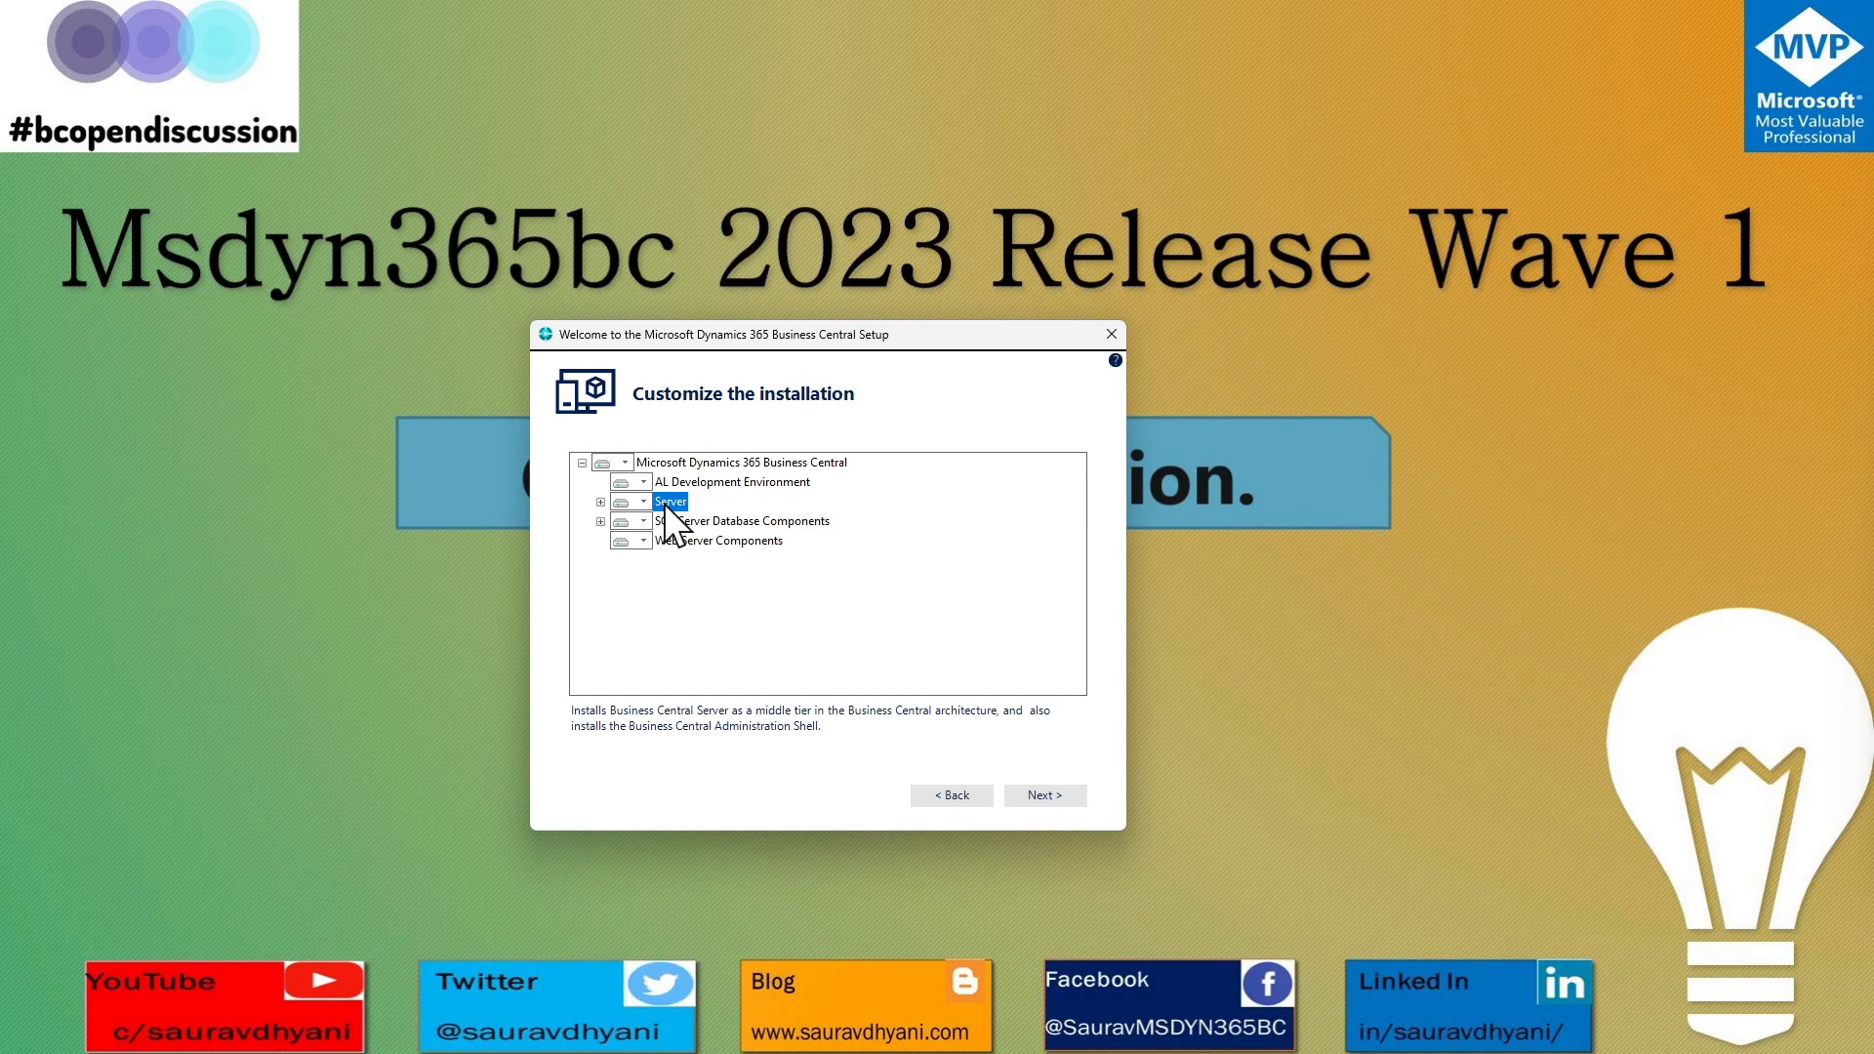
Examine SQL Server Database Components, Demo Database and Web Server Components in the Developer installation, and return to the installation options.
left_click(717, 520)
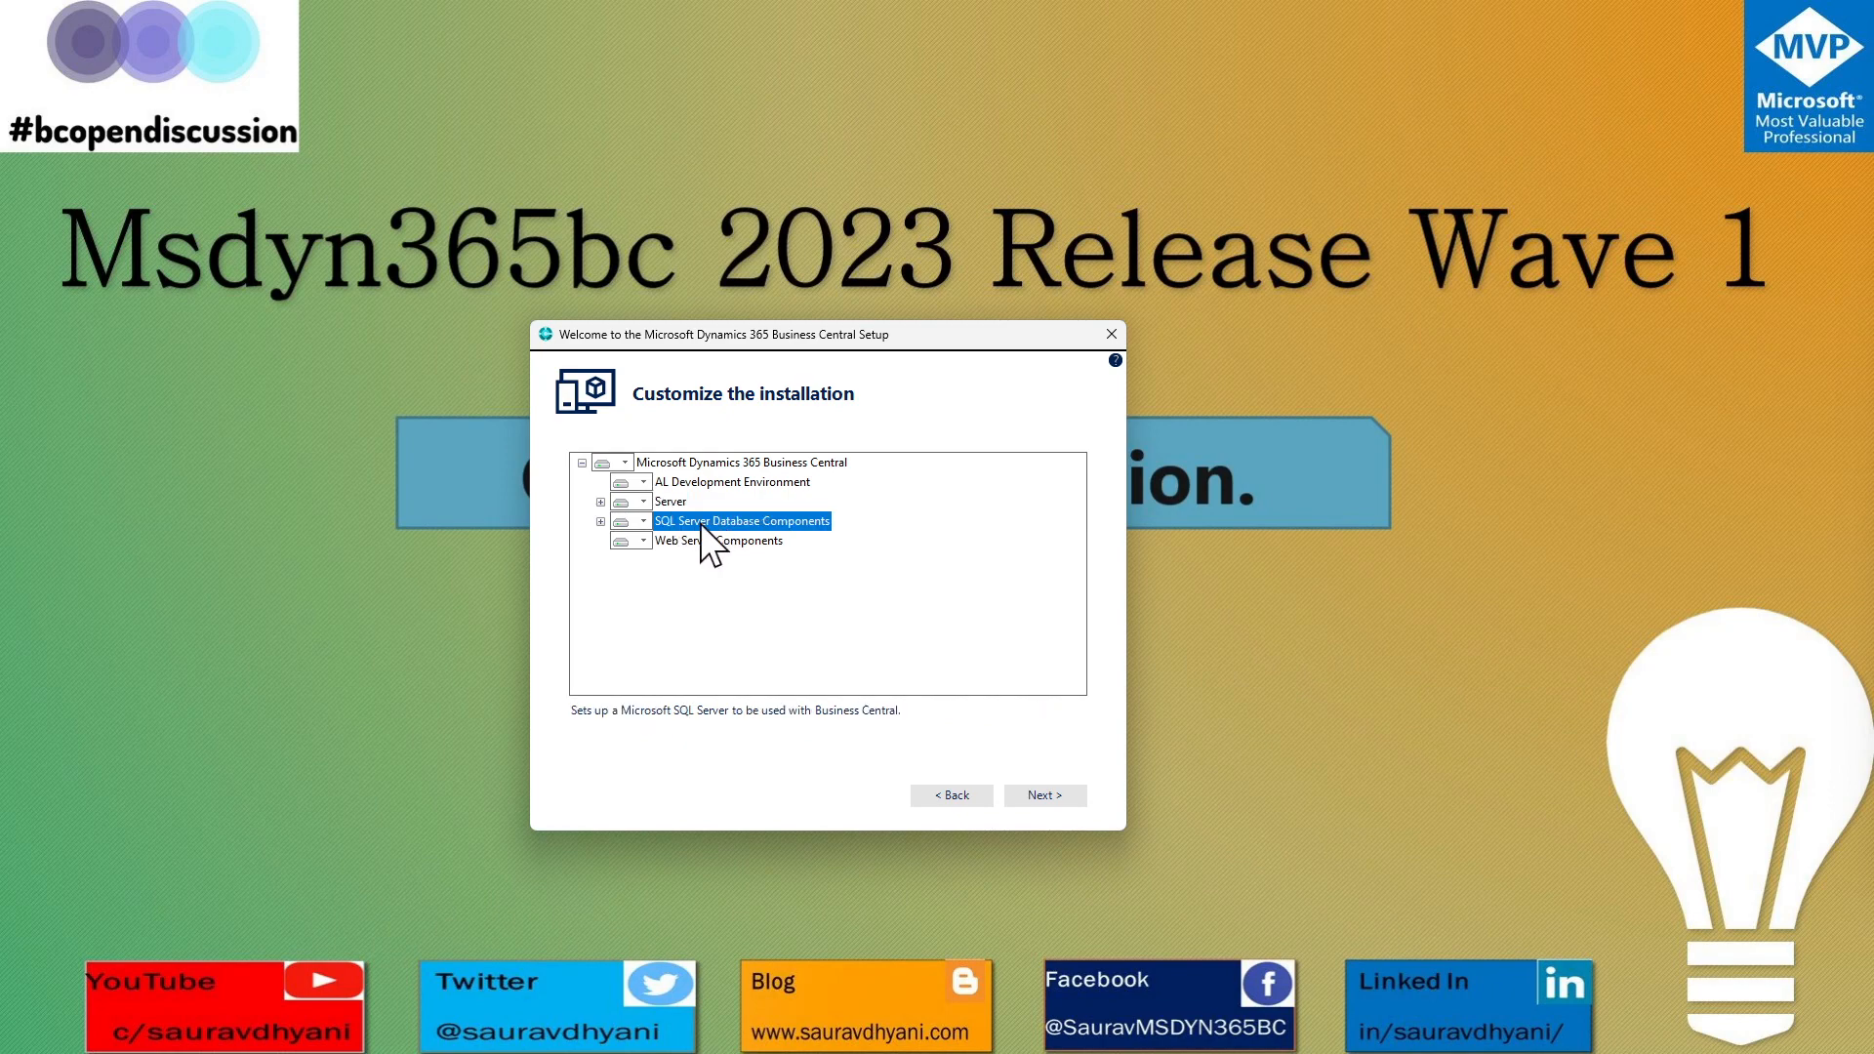
left_click(601, 521)
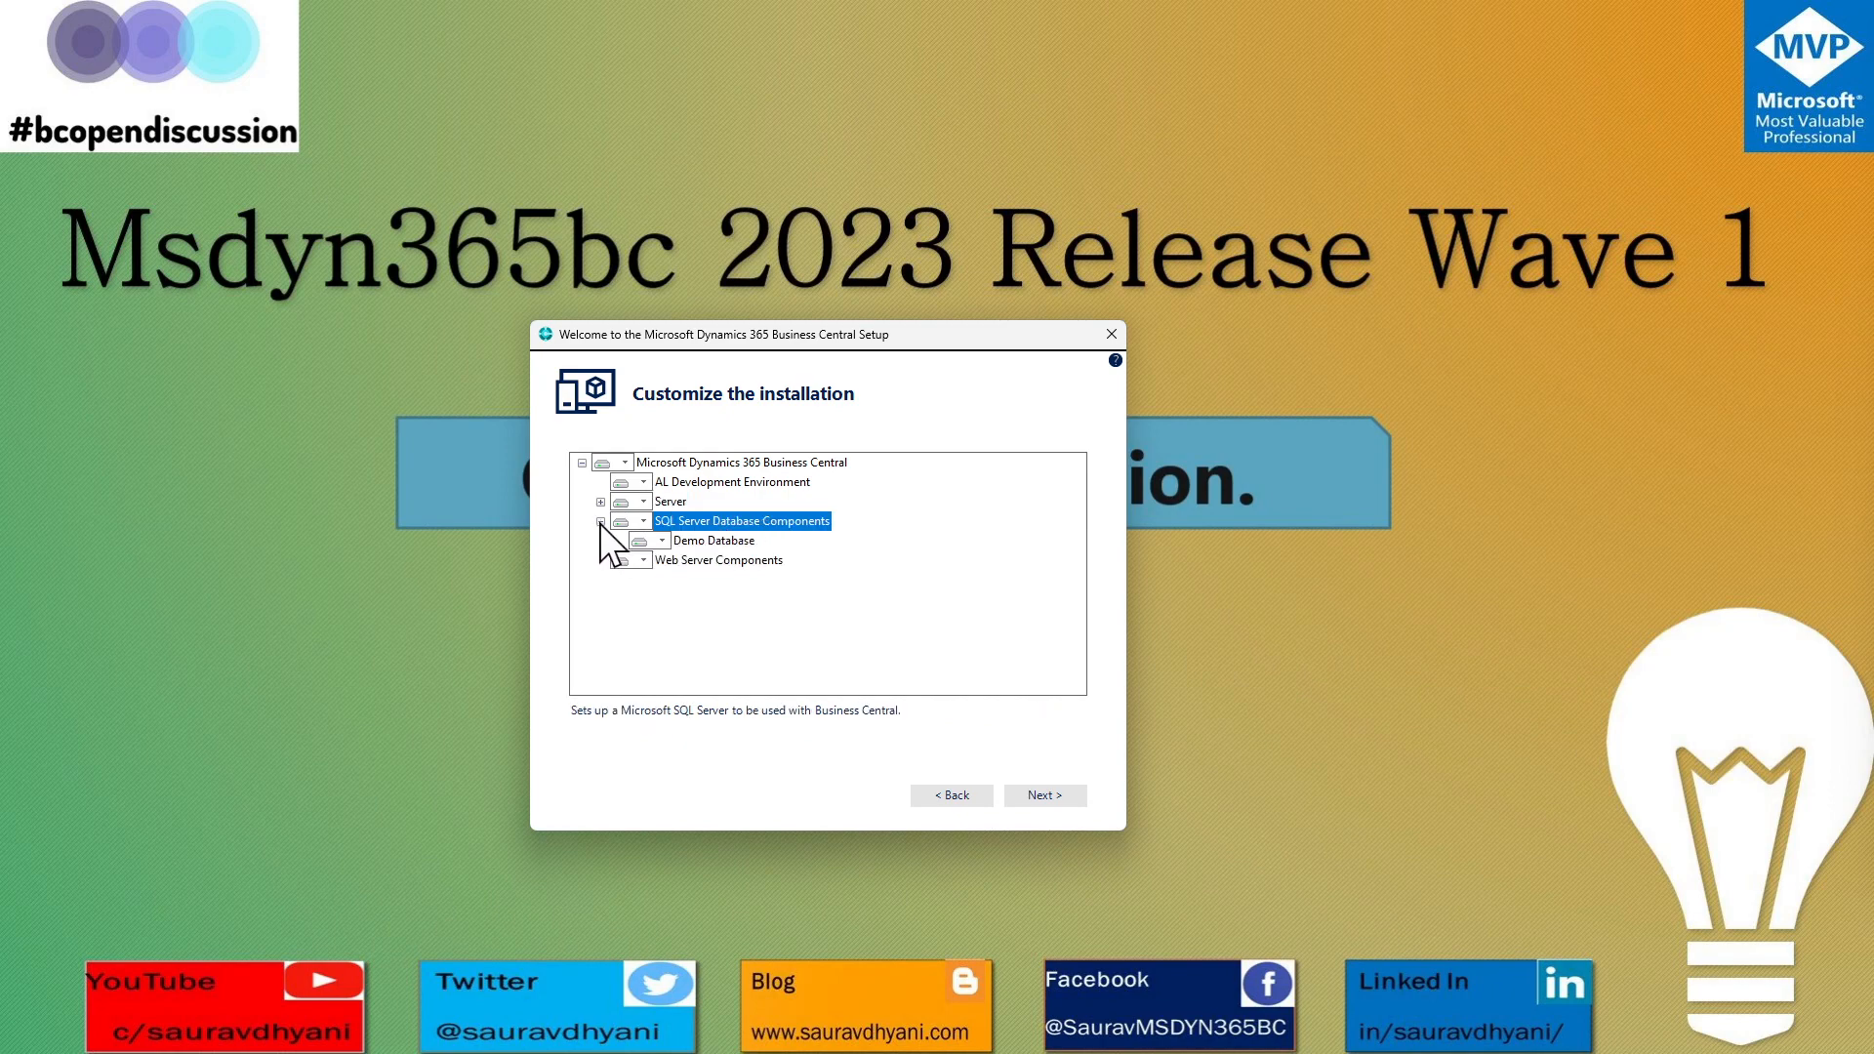
left_click(728, 541)
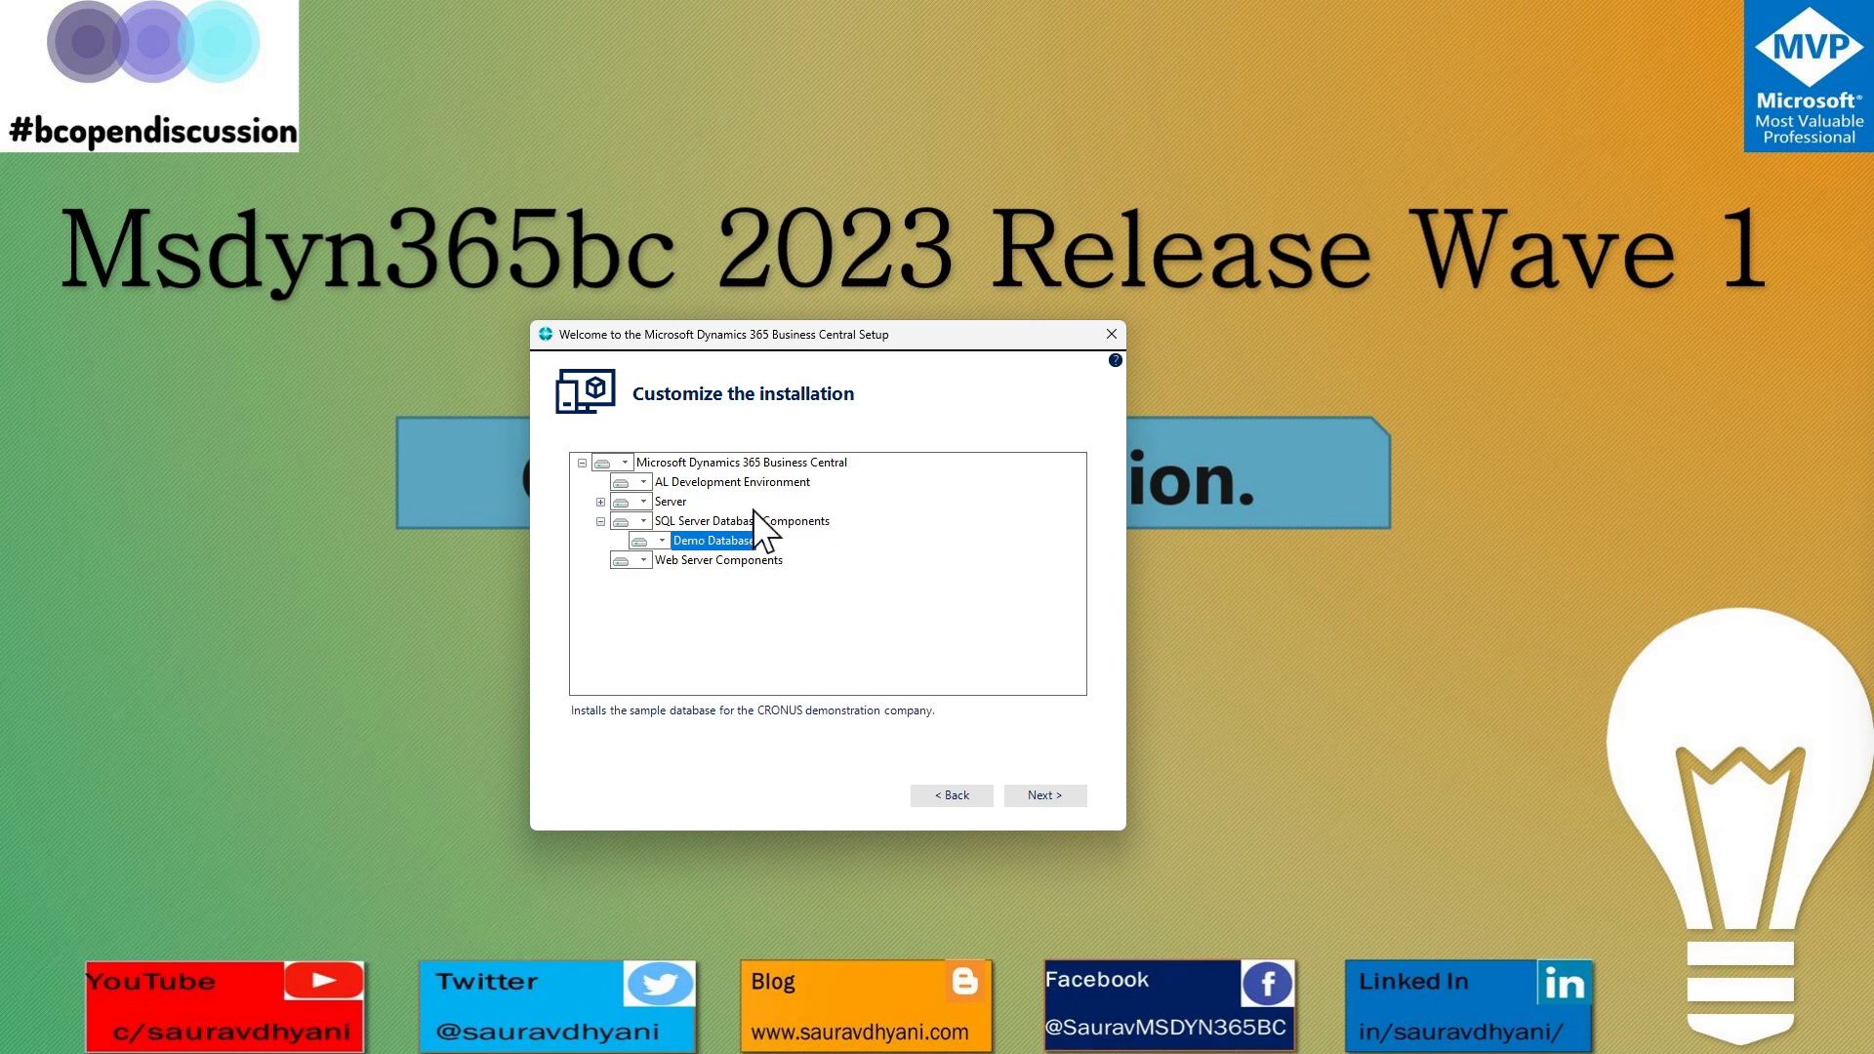
left_click(734, 560)
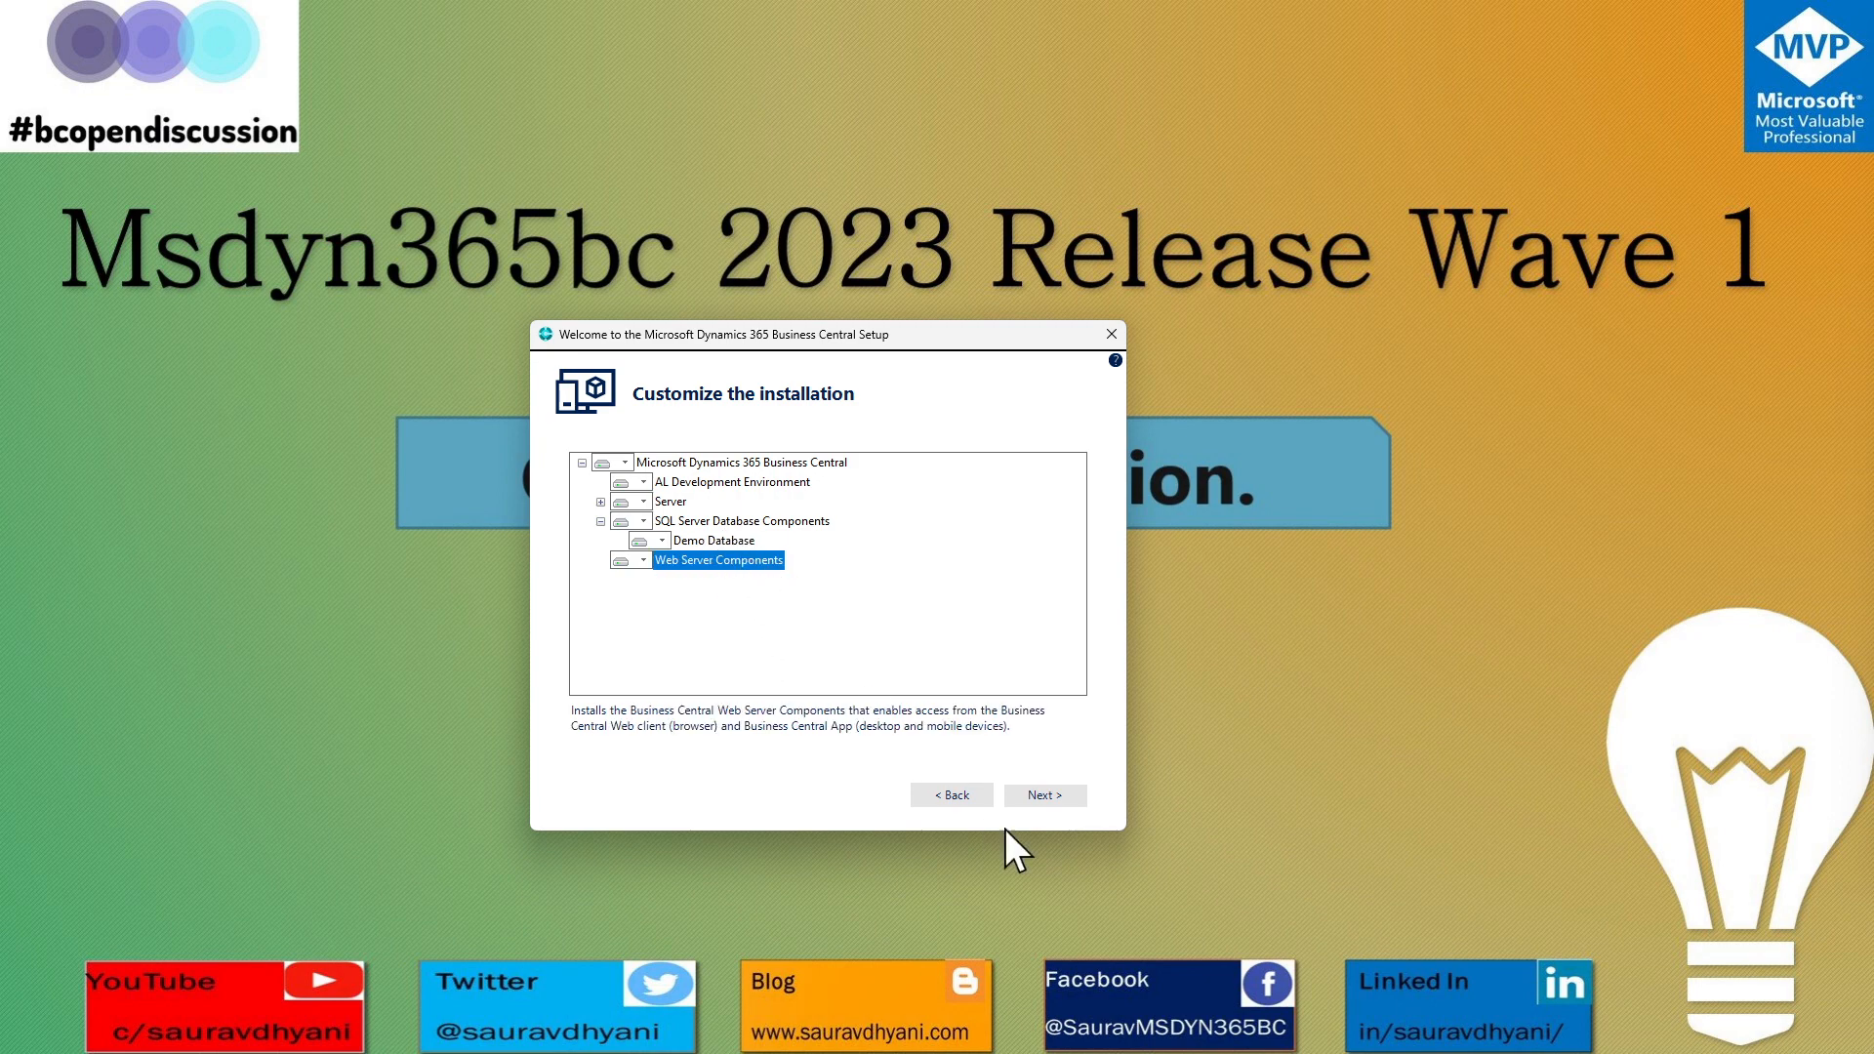
left_click(602, 522)
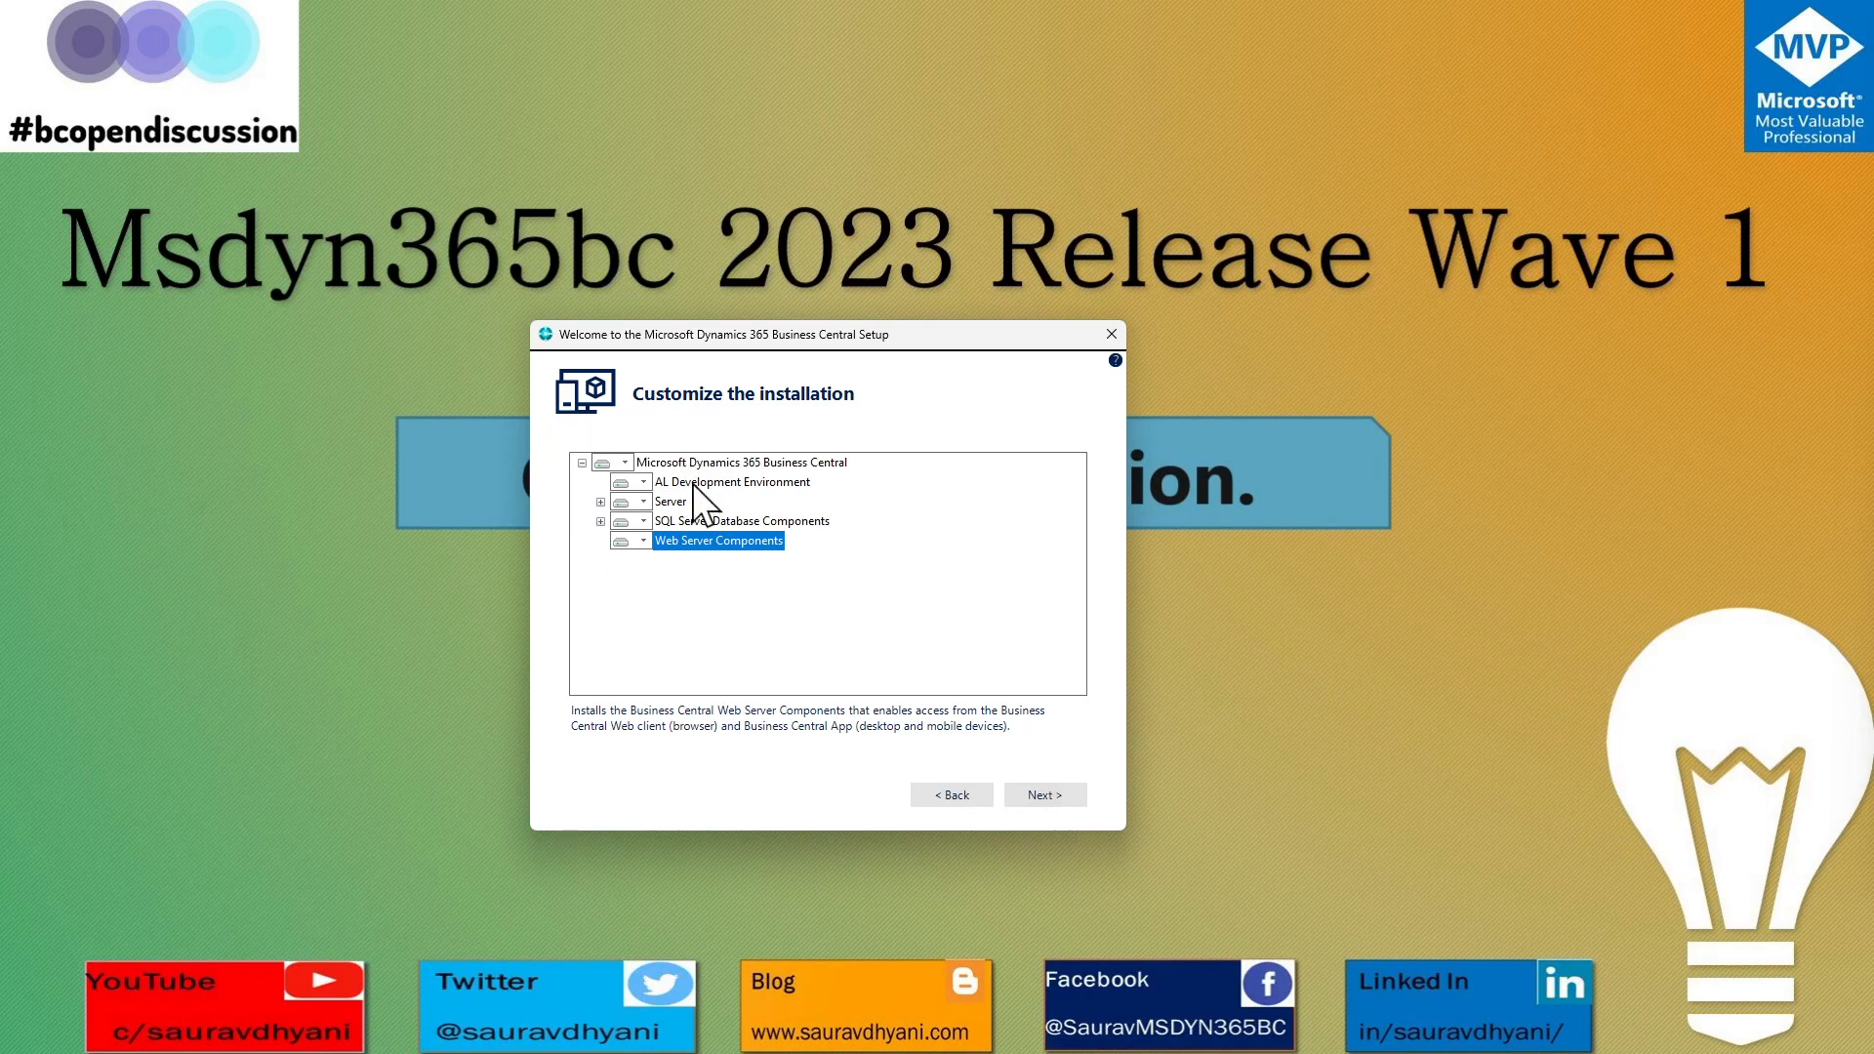
left_click(953, 795)
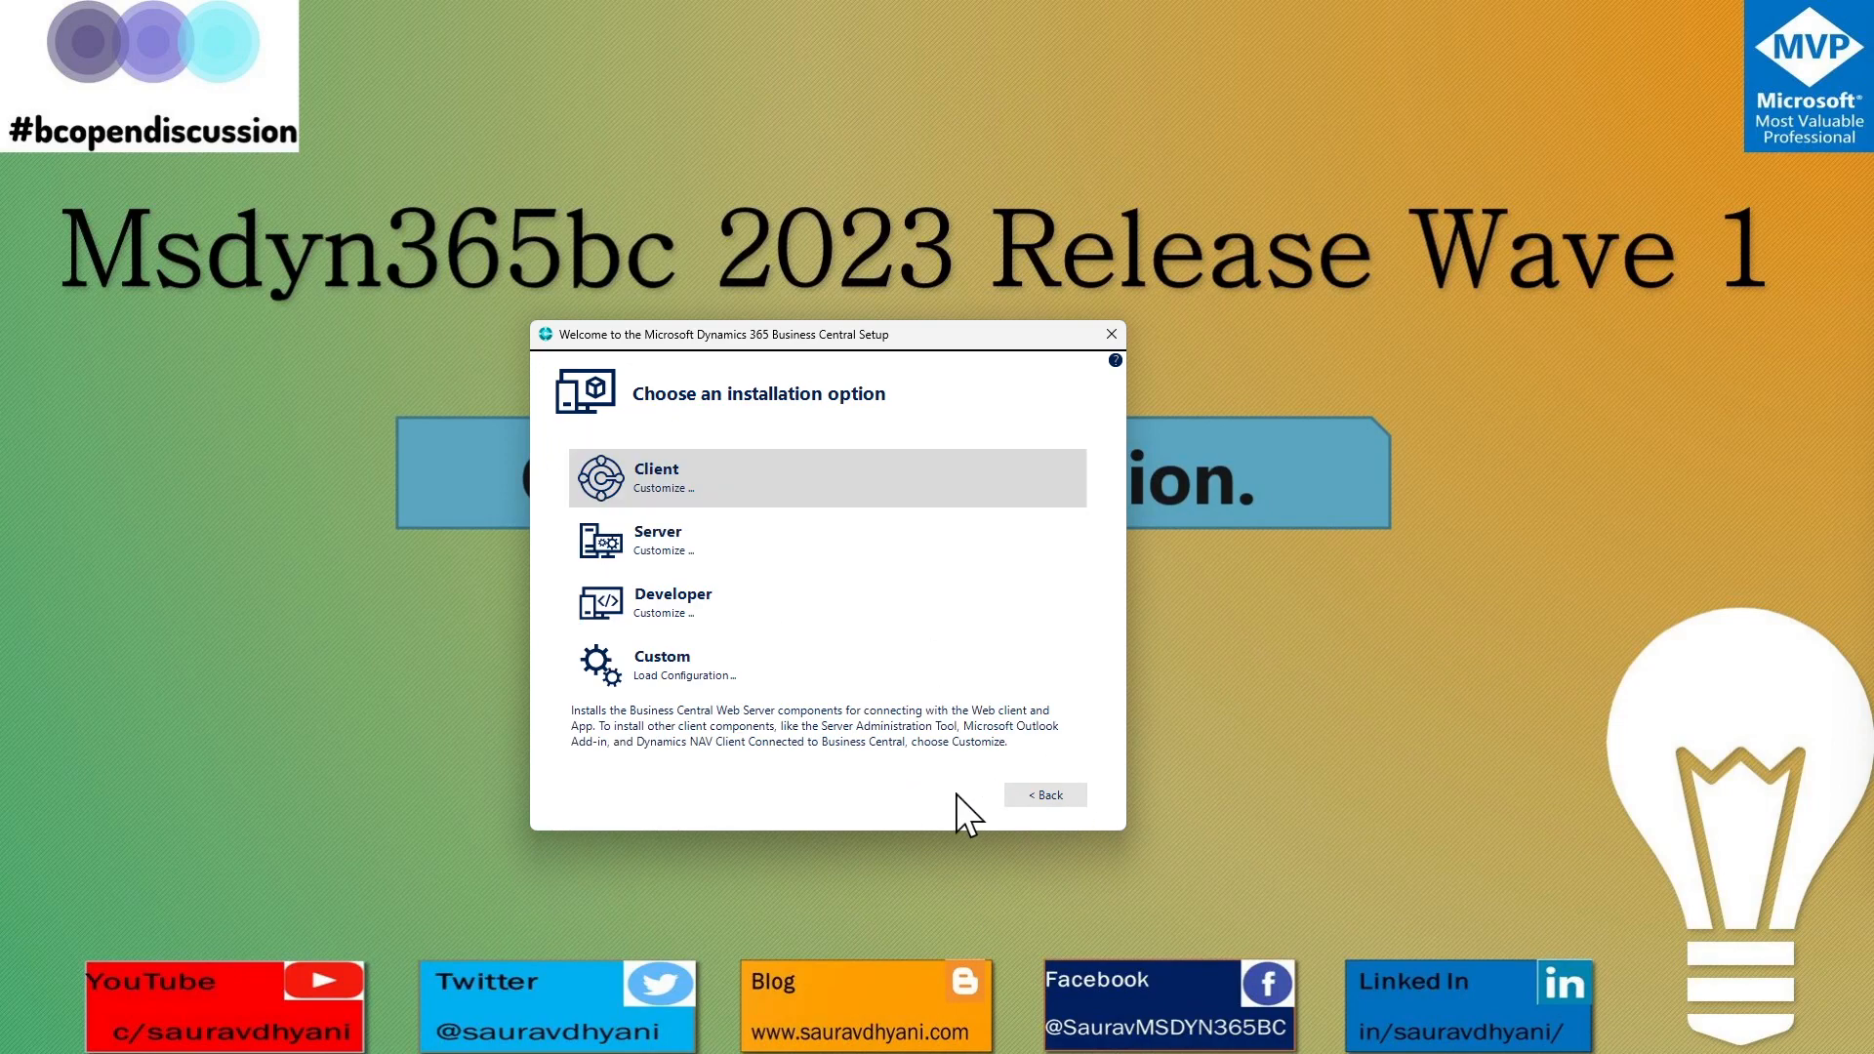
Customize the Server installation option, setting both Server and Web Server Components to Not Available.
left_click(667, 552)
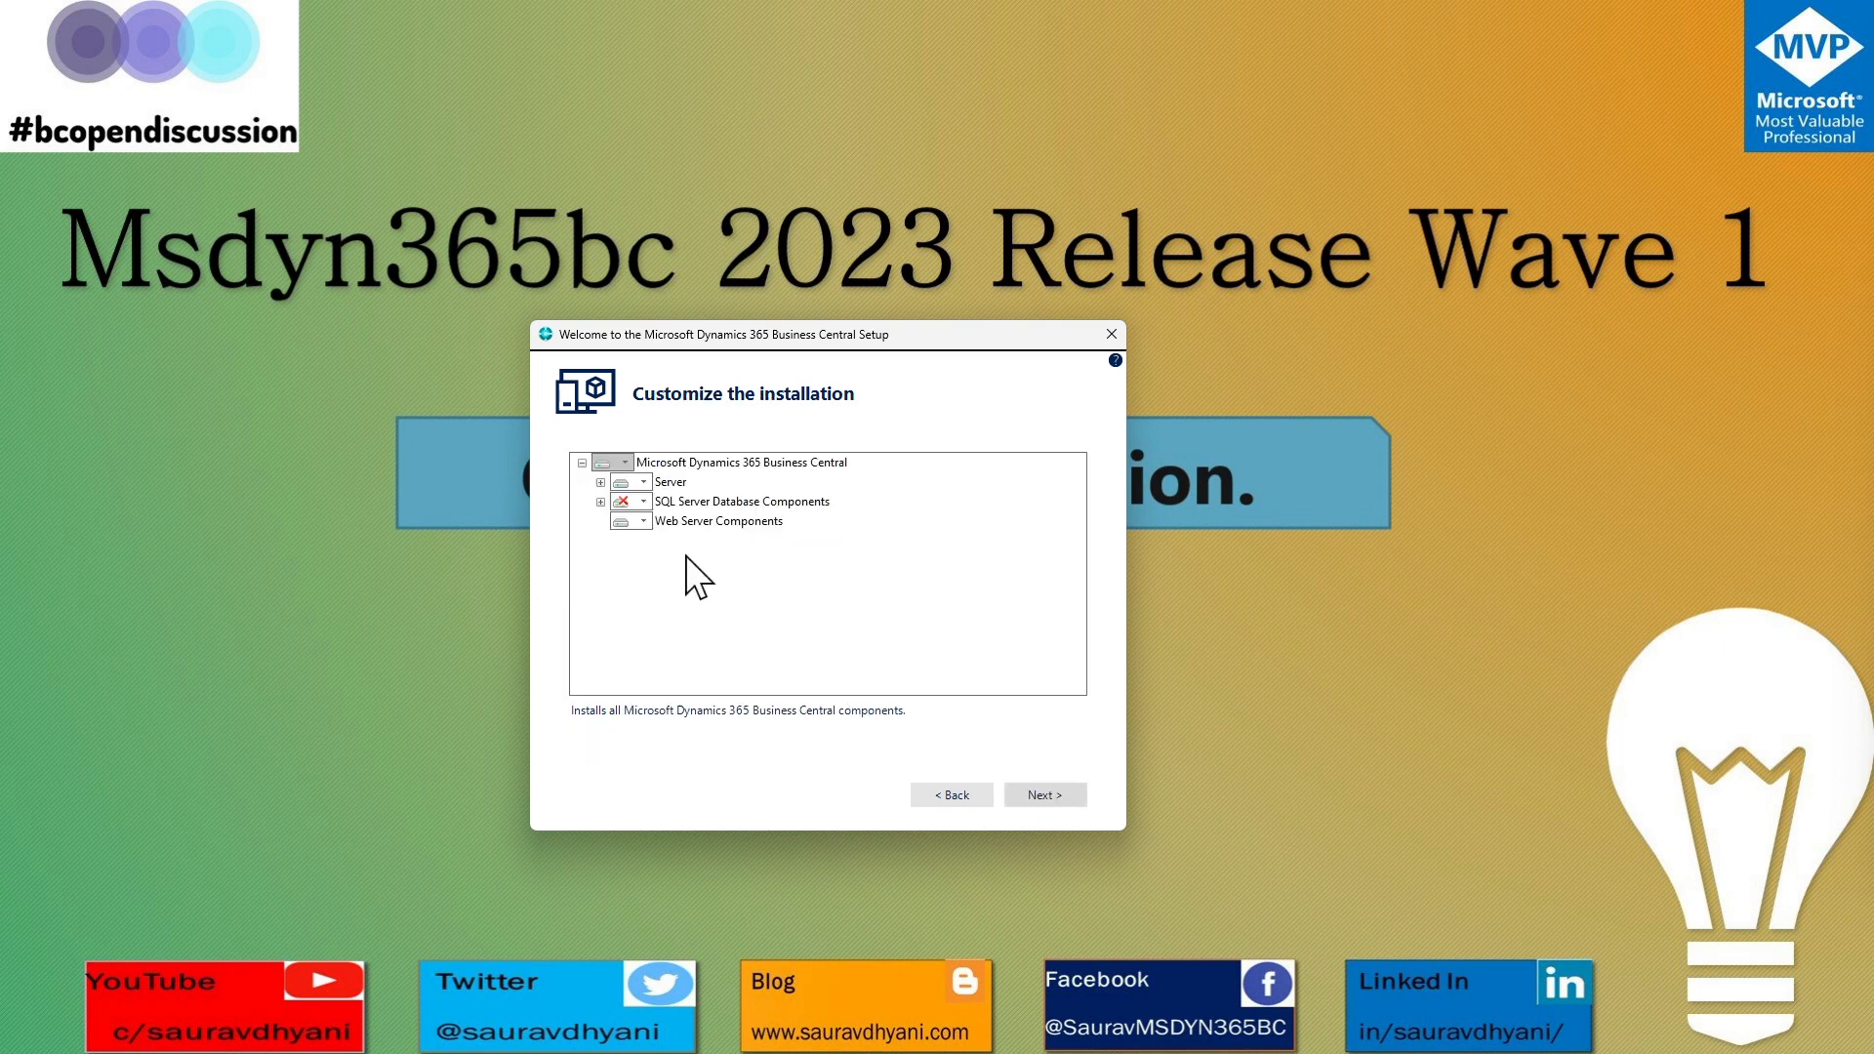
left_click(952, 796)
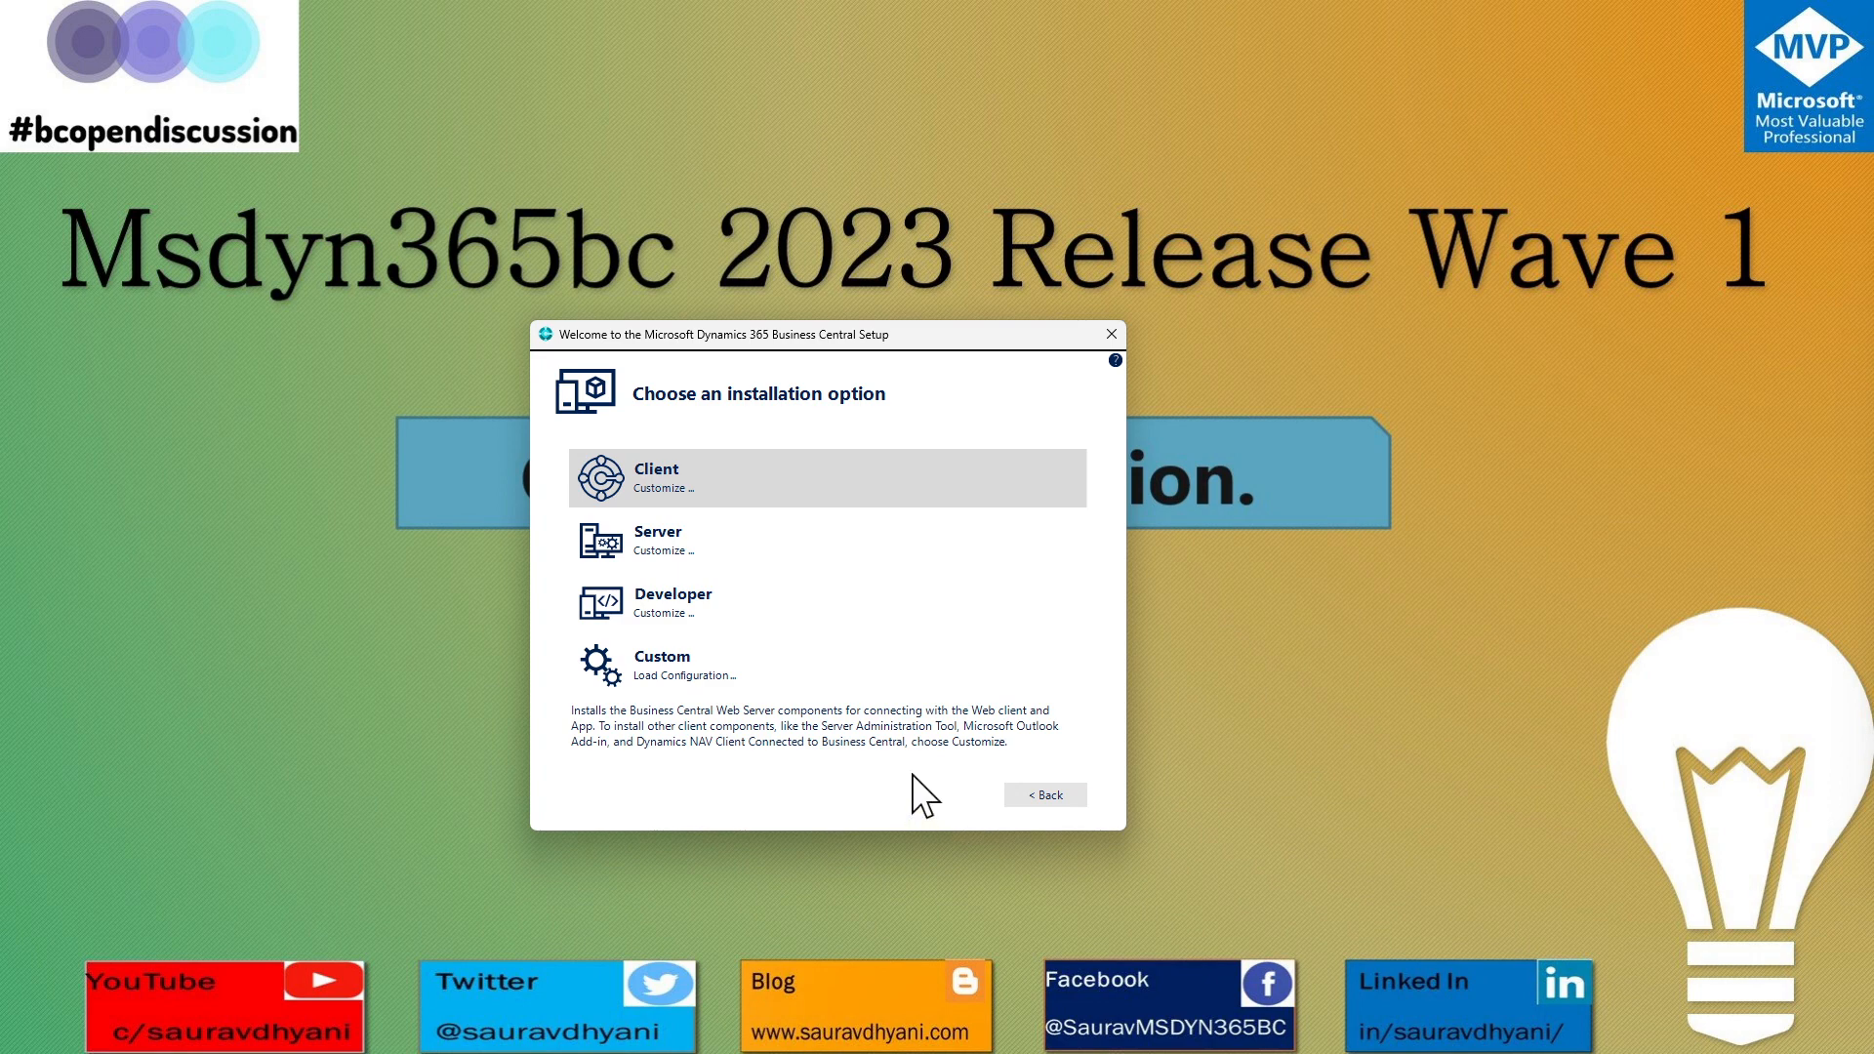
left_click(667, 552)
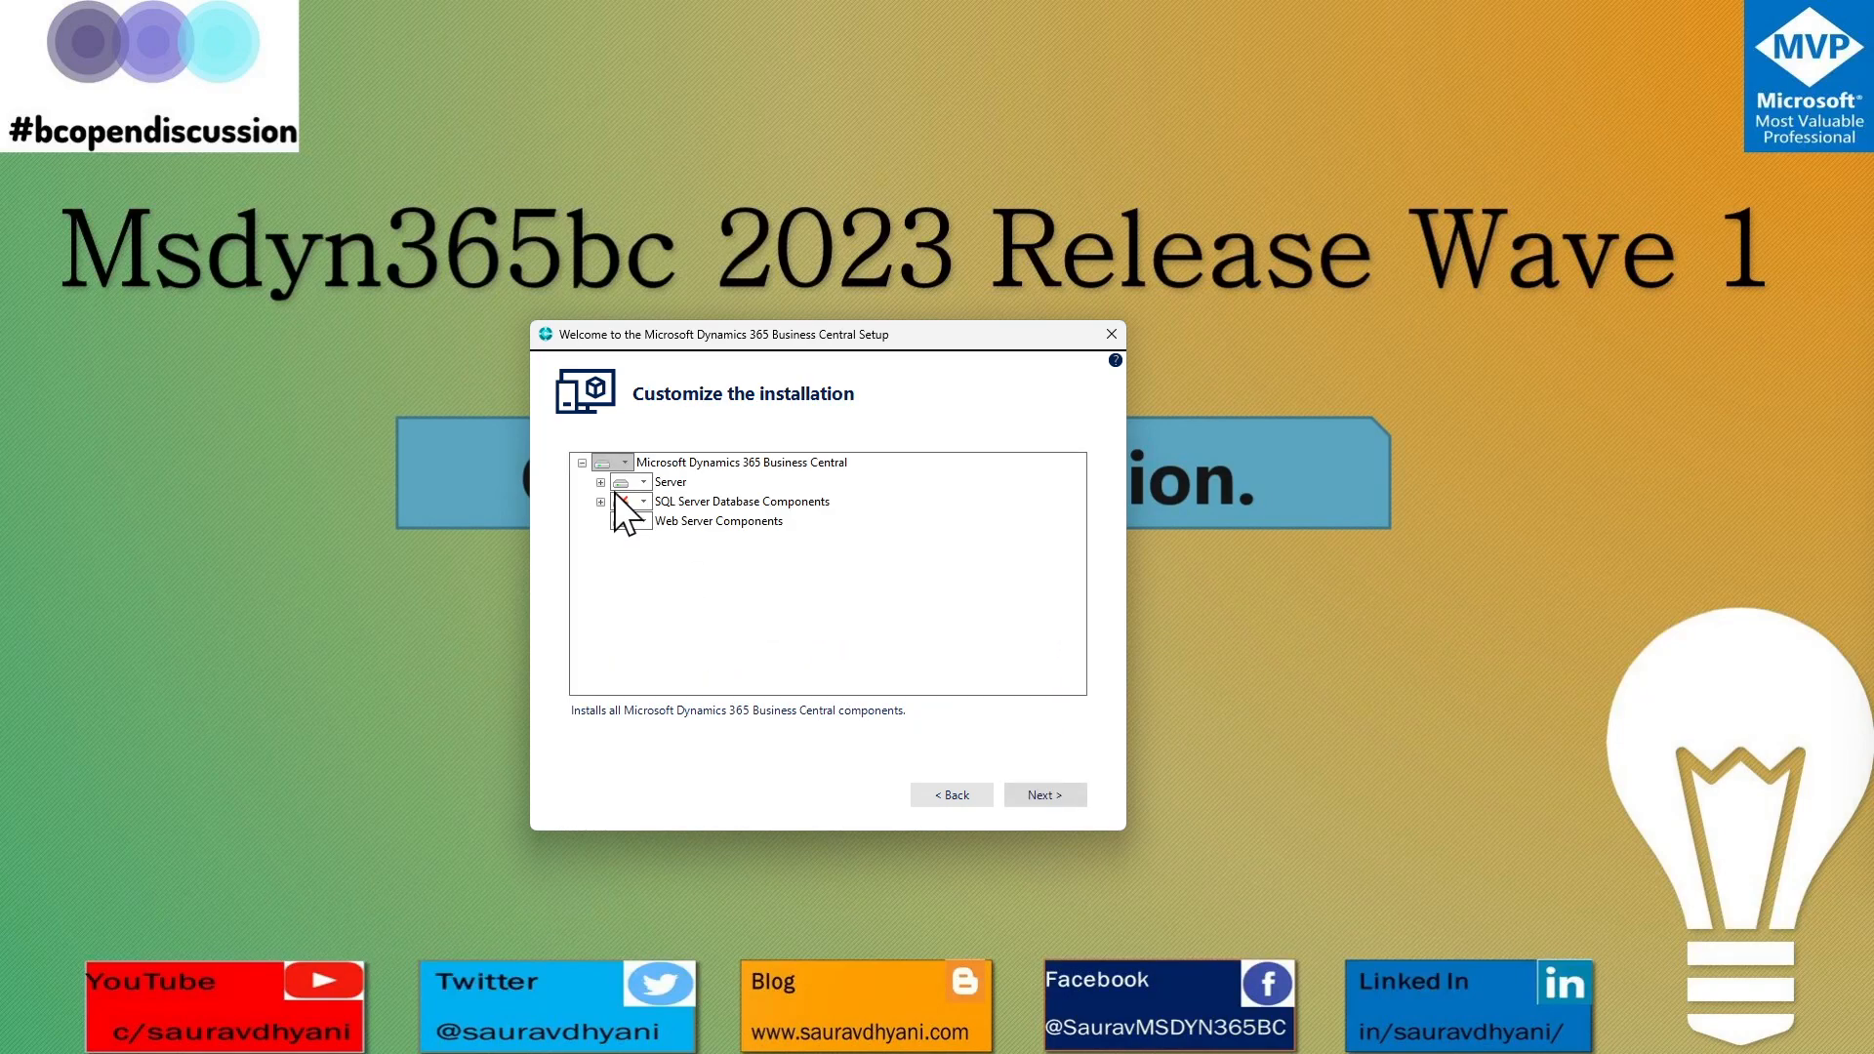
left_click(621, 482)
left_click(664, 537)
left_click(643, 524)
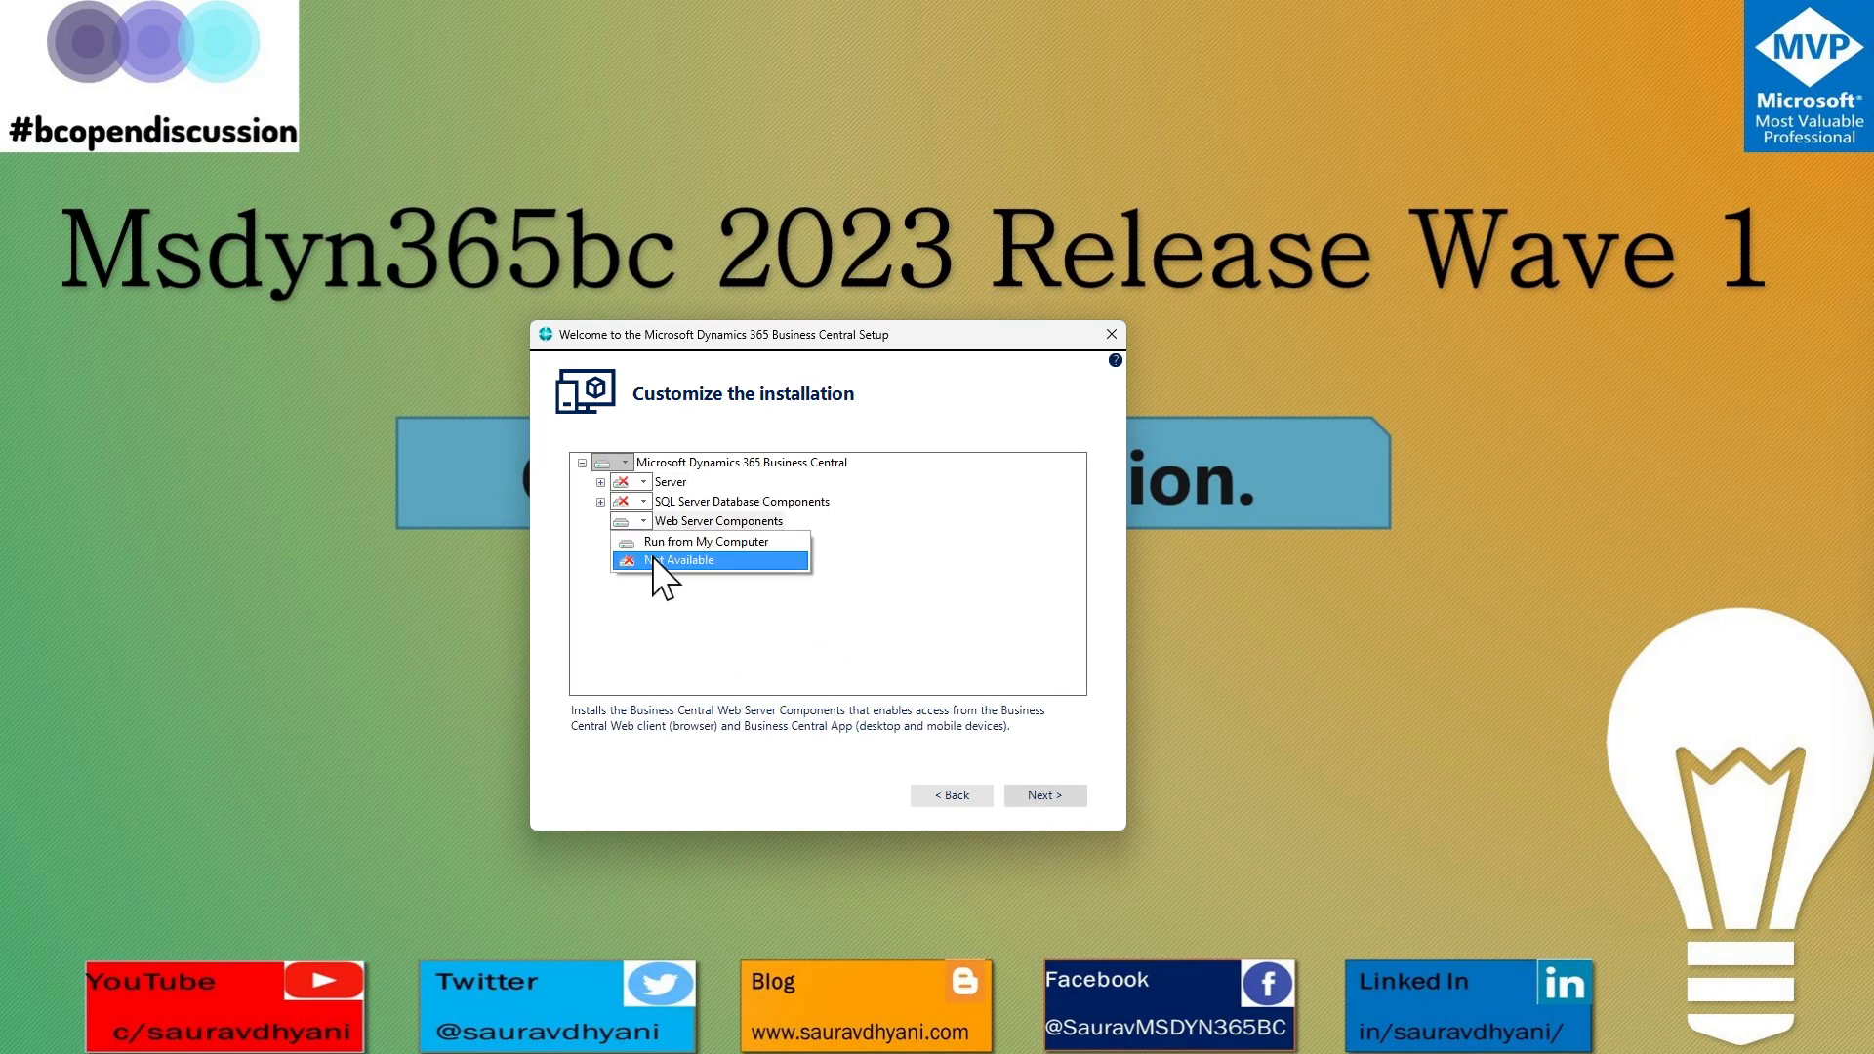
left_click(654, 562)
Set SQL Server Database Components, including the Demo Database, to Run all from My Computer.
left_click(752, 502)
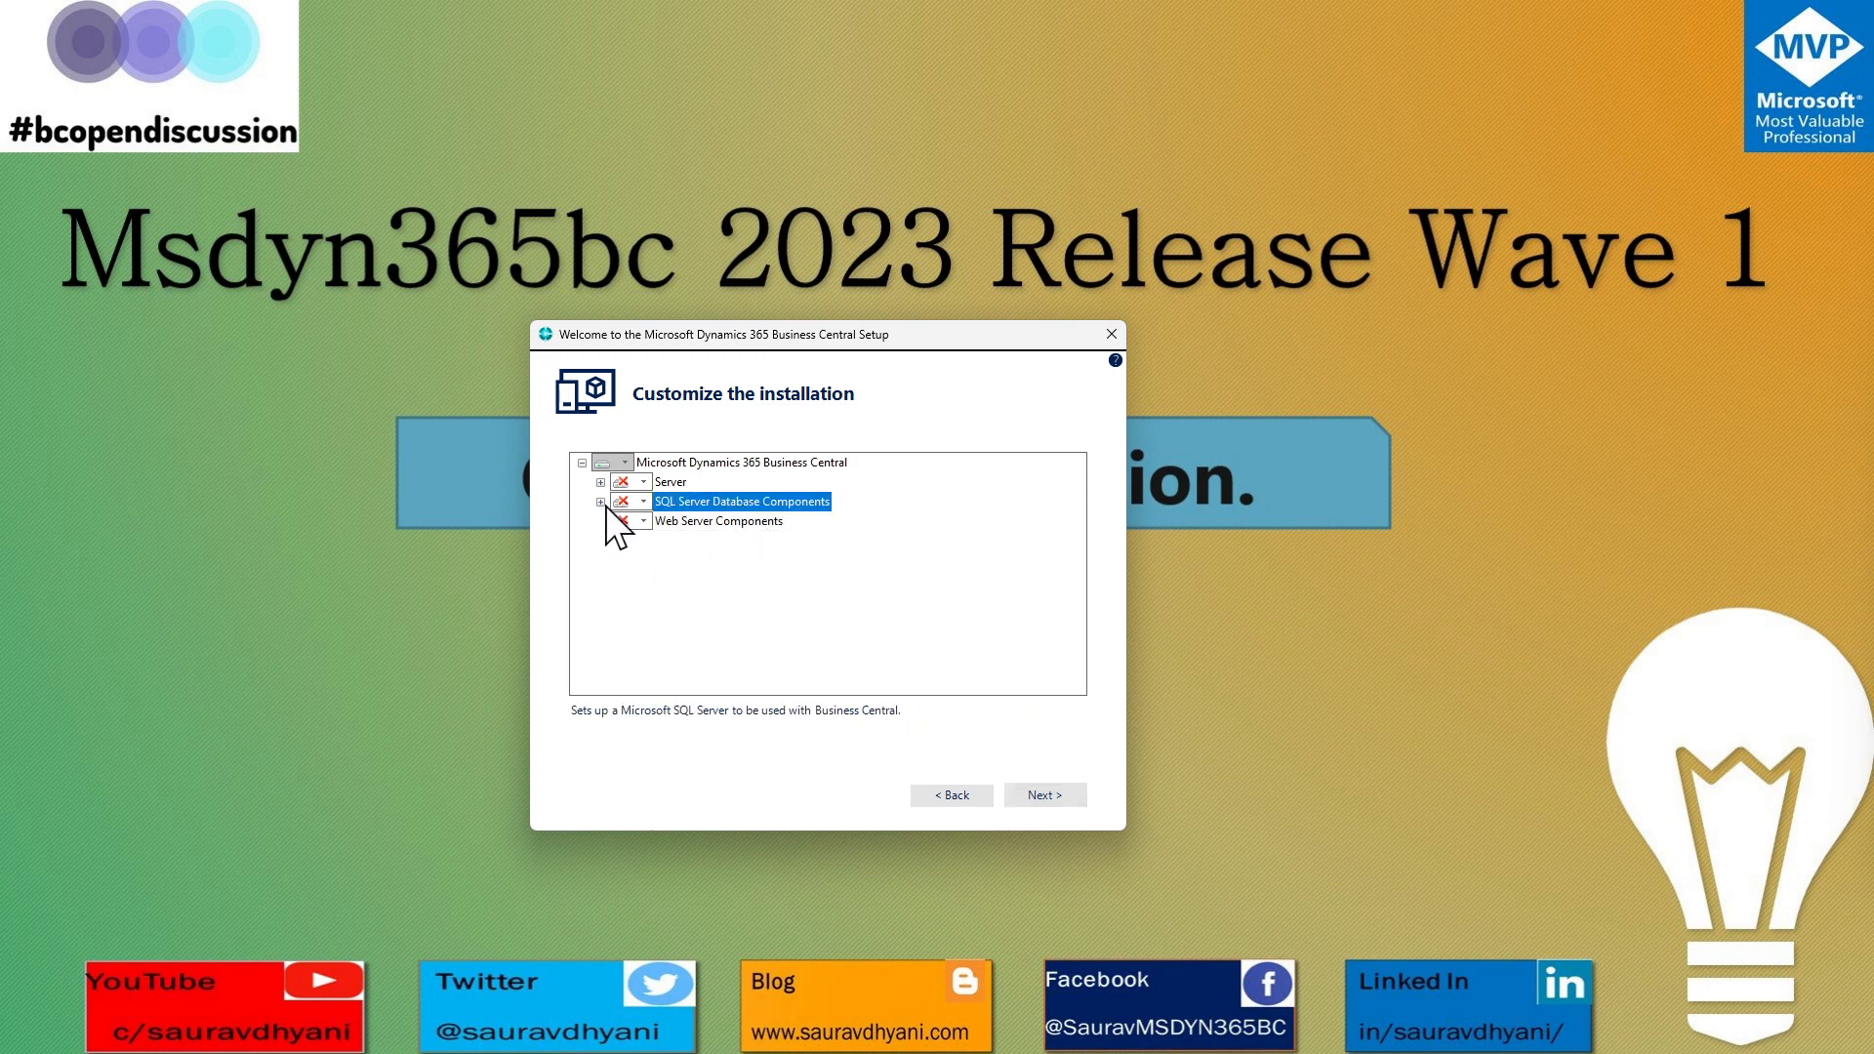
left_click(602, 501)
left_click(643, 503)
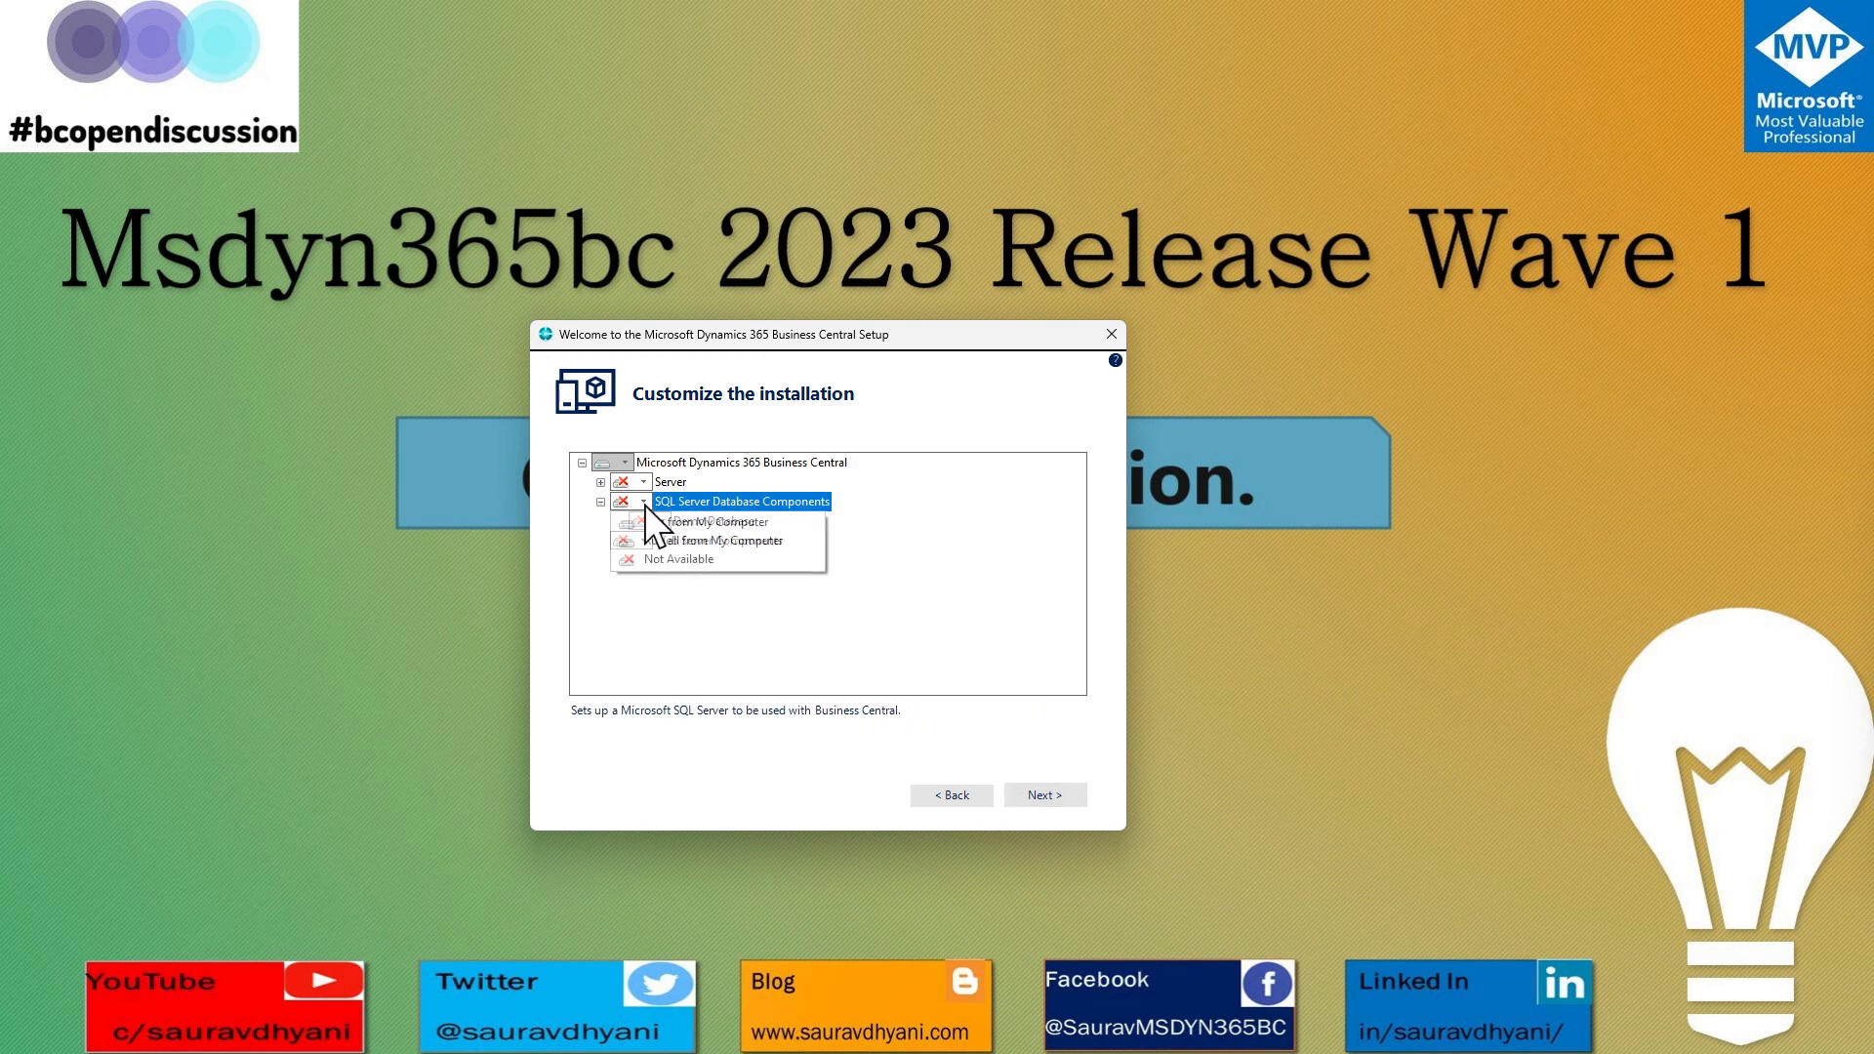
left_click(673, 539)
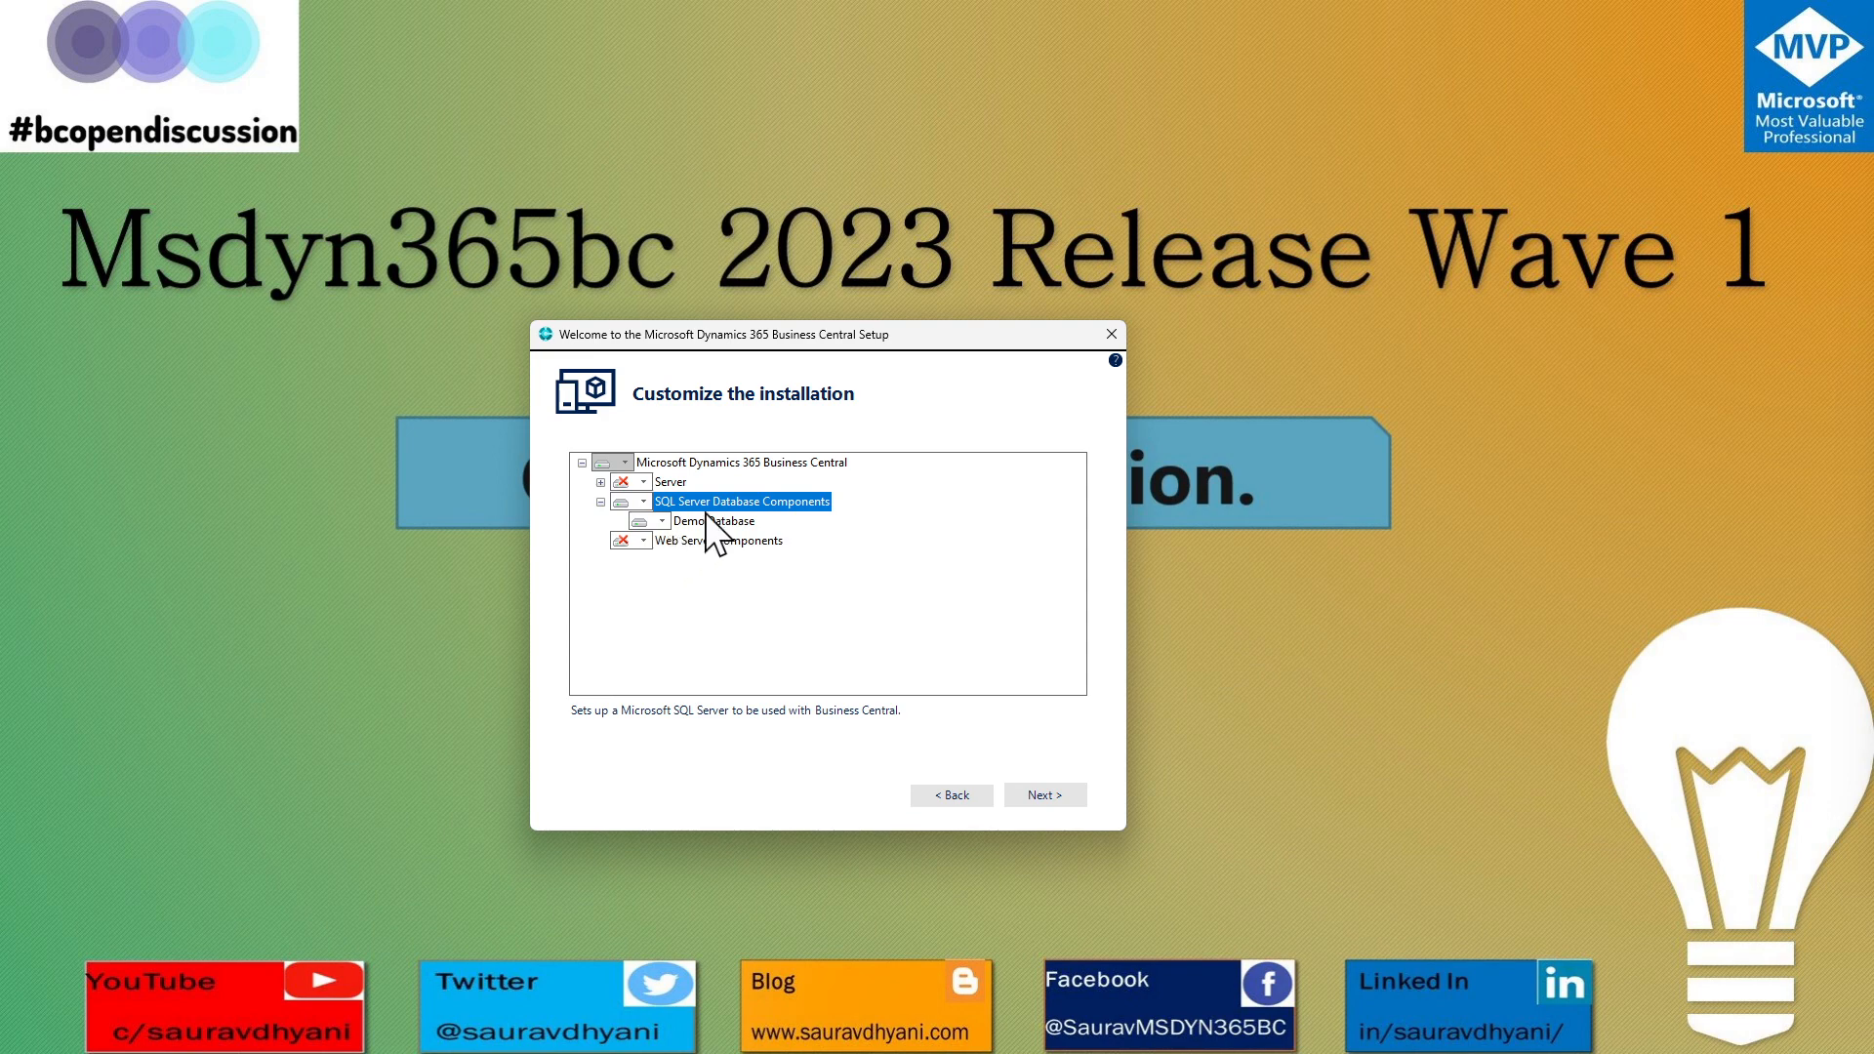
left_click(717, 523)
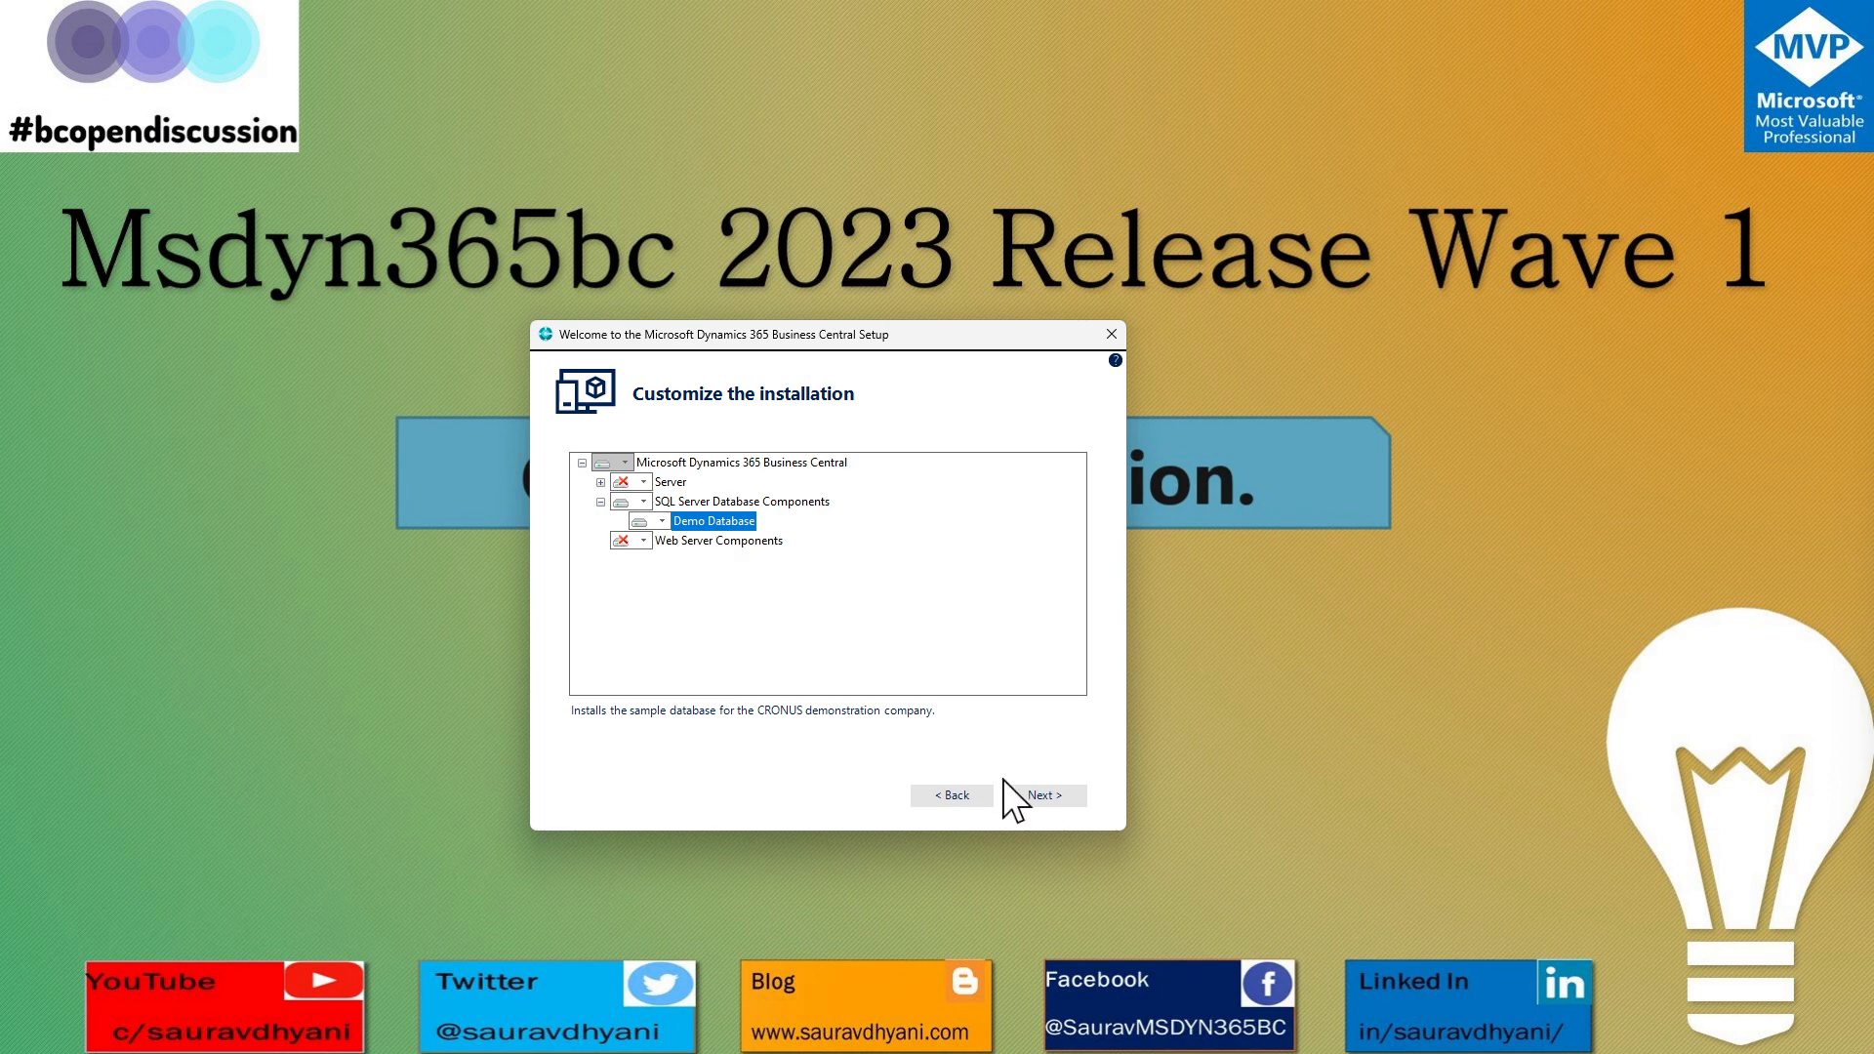
Examine the SQL Server Instance and SQL Database parameters, and return to SQL Server Database Components in the feature list.
left_click(1046, 795)
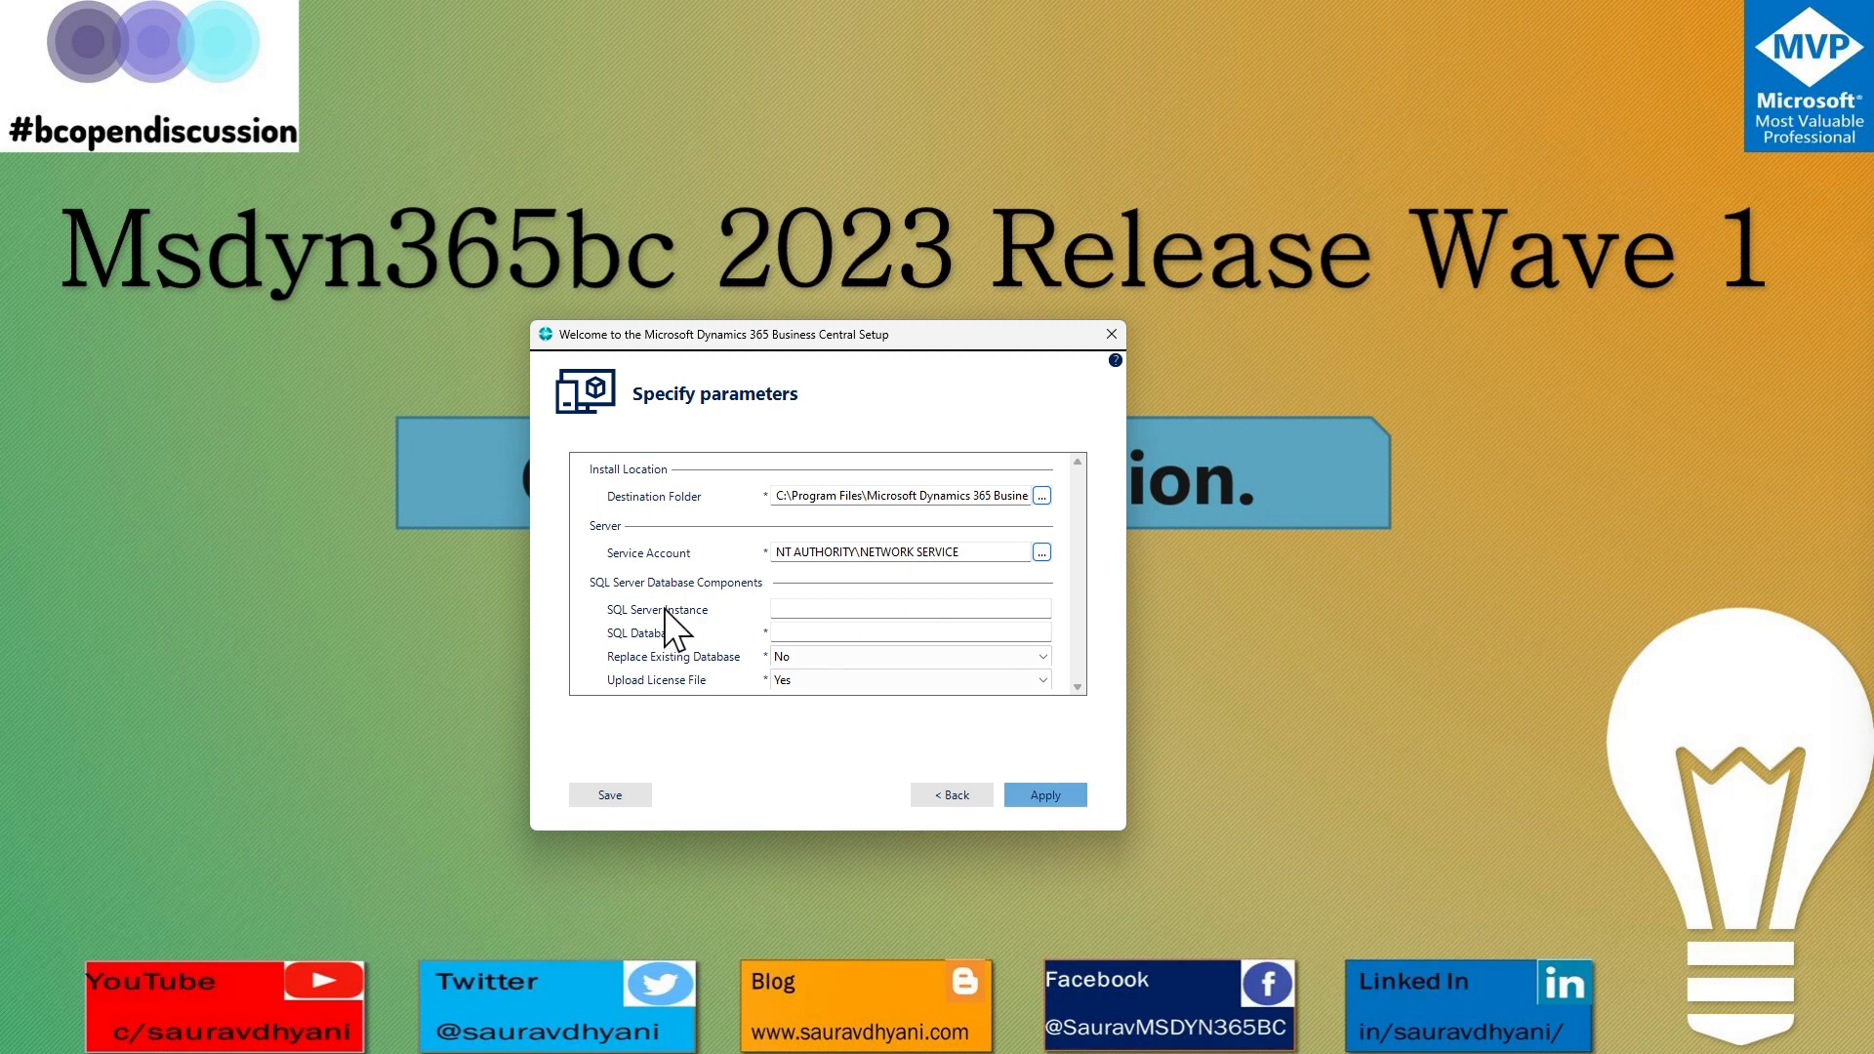
left_click(813, 608)
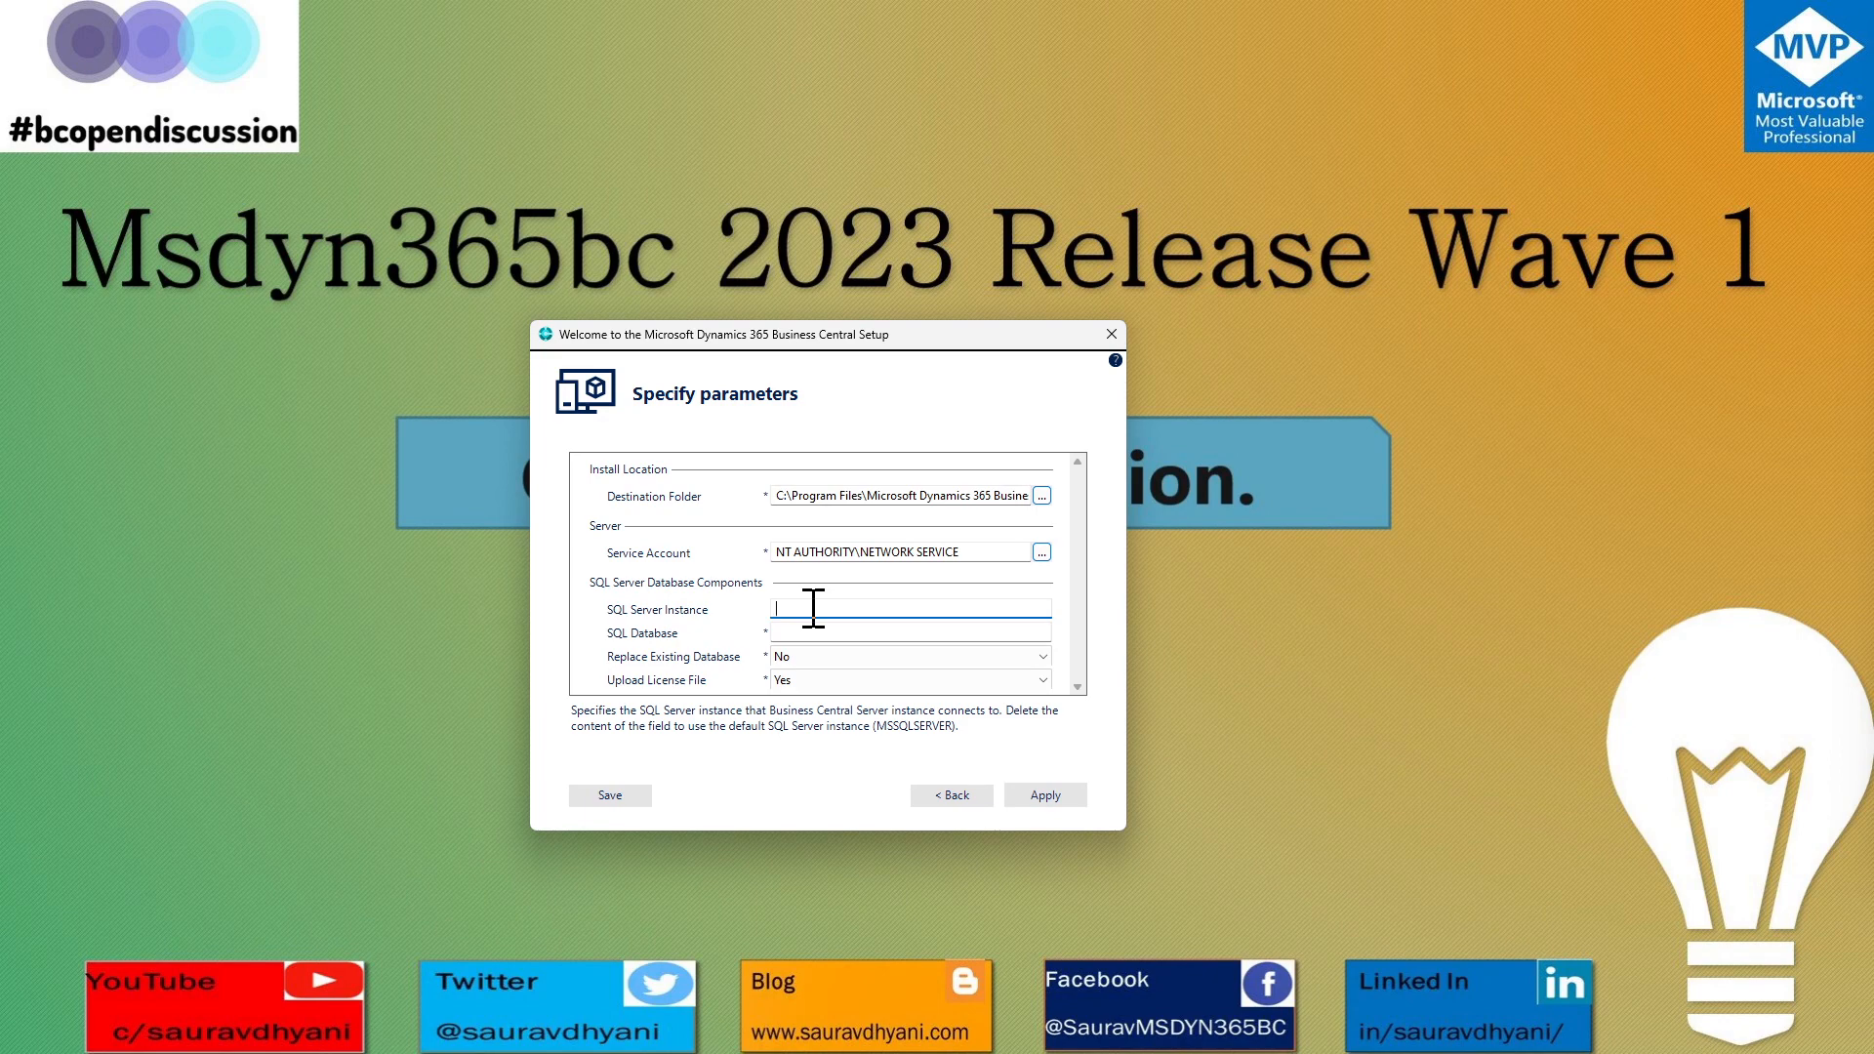
left_click(810, 632)
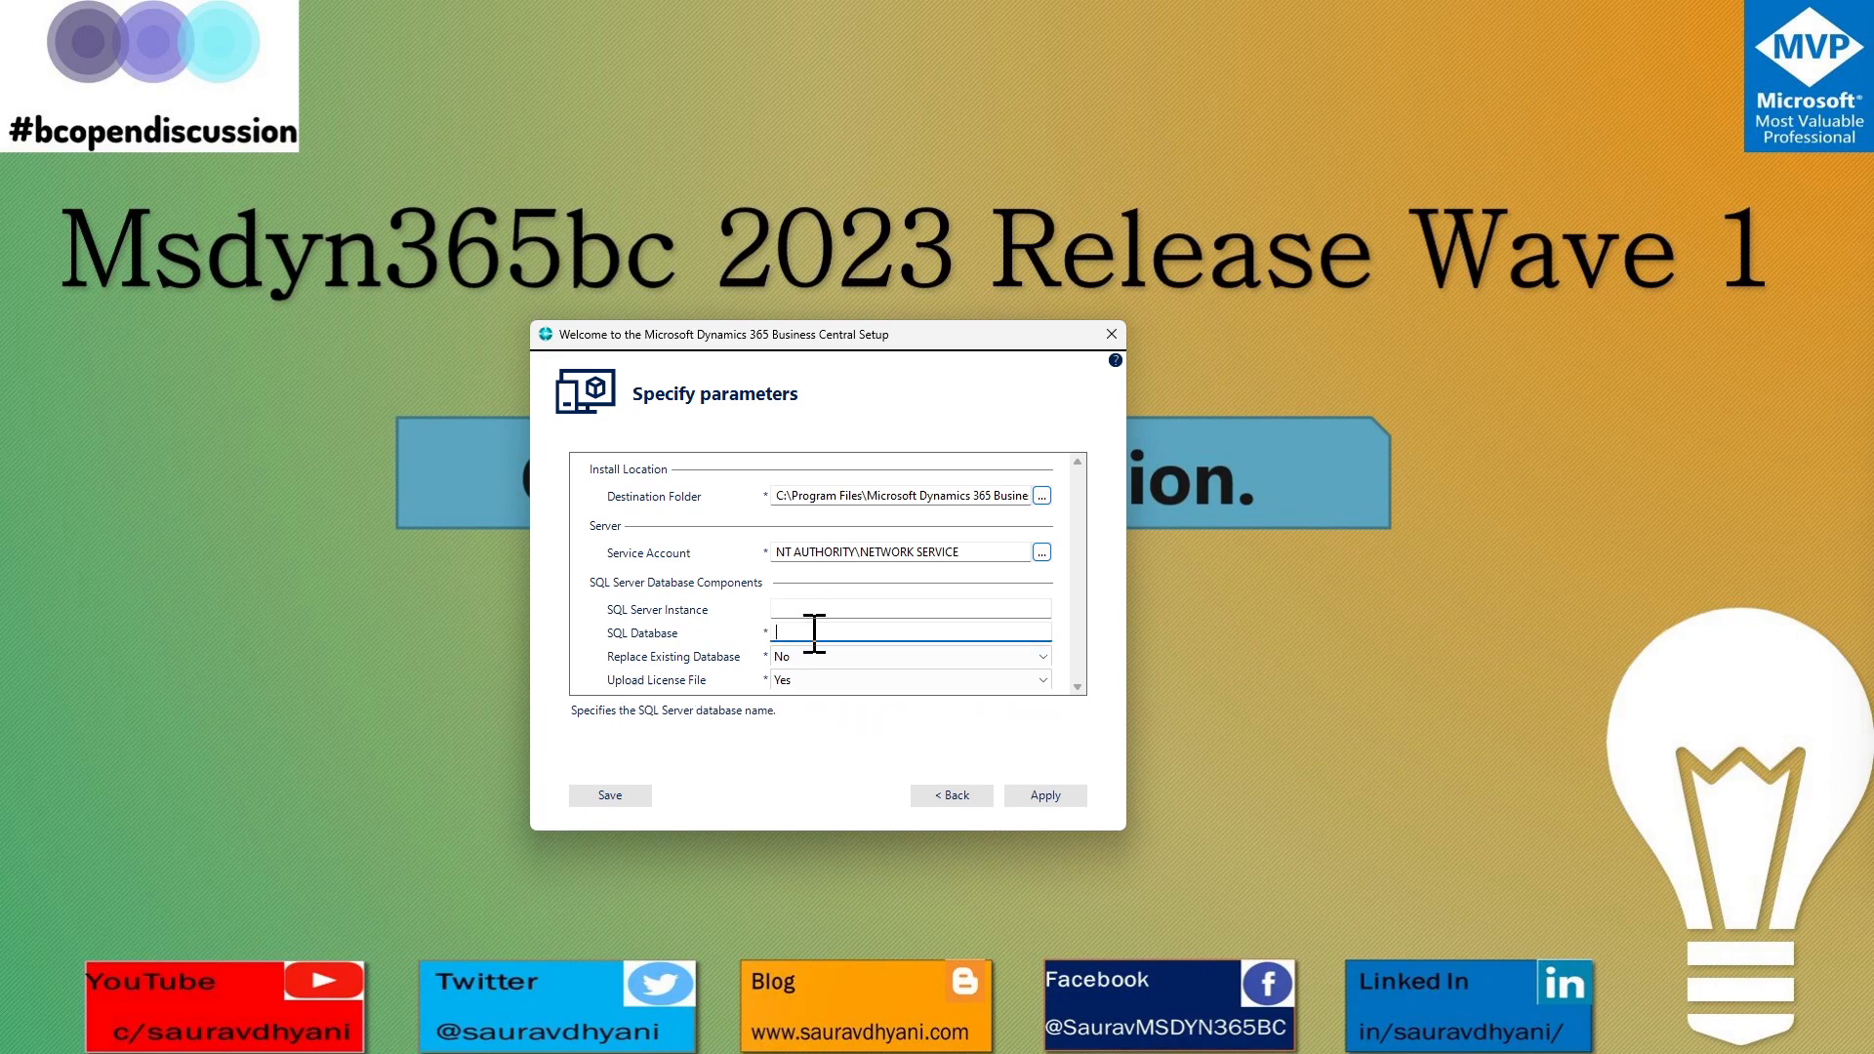
left_click(952, 796)
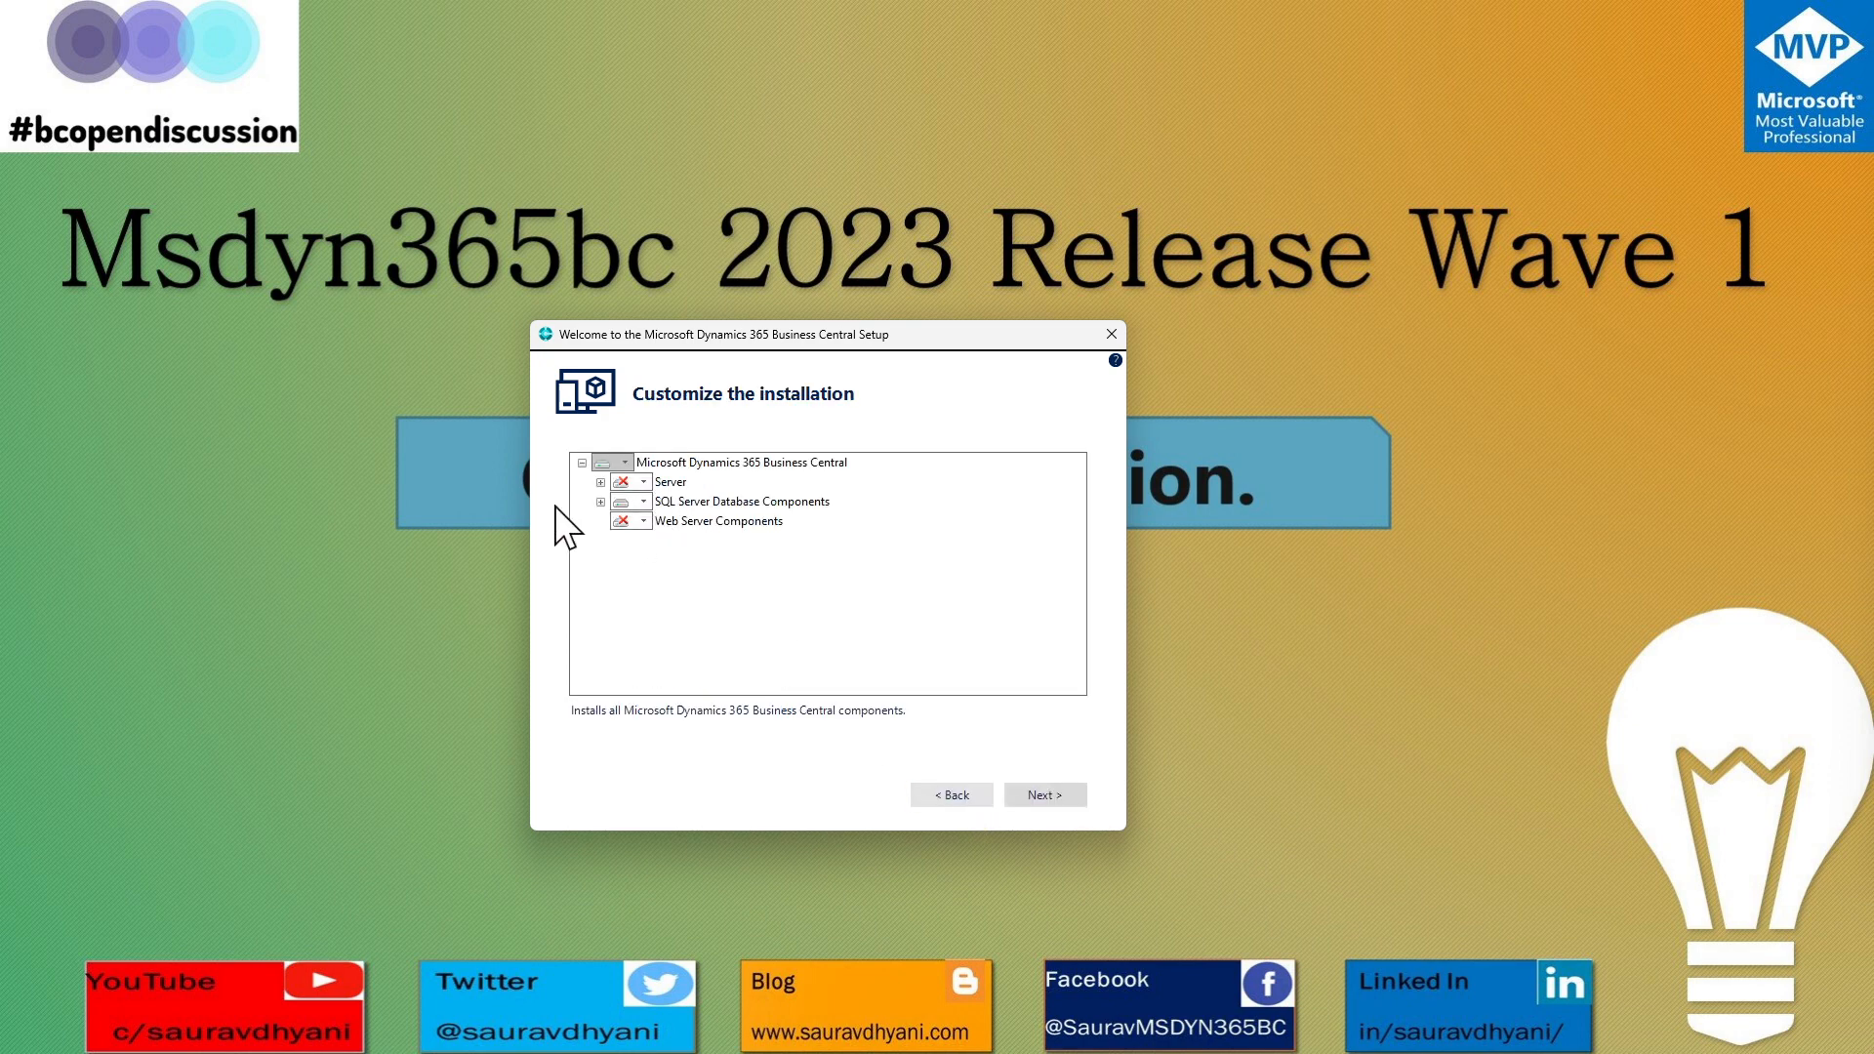
left_click(681, 520)
left_click(689, 500)
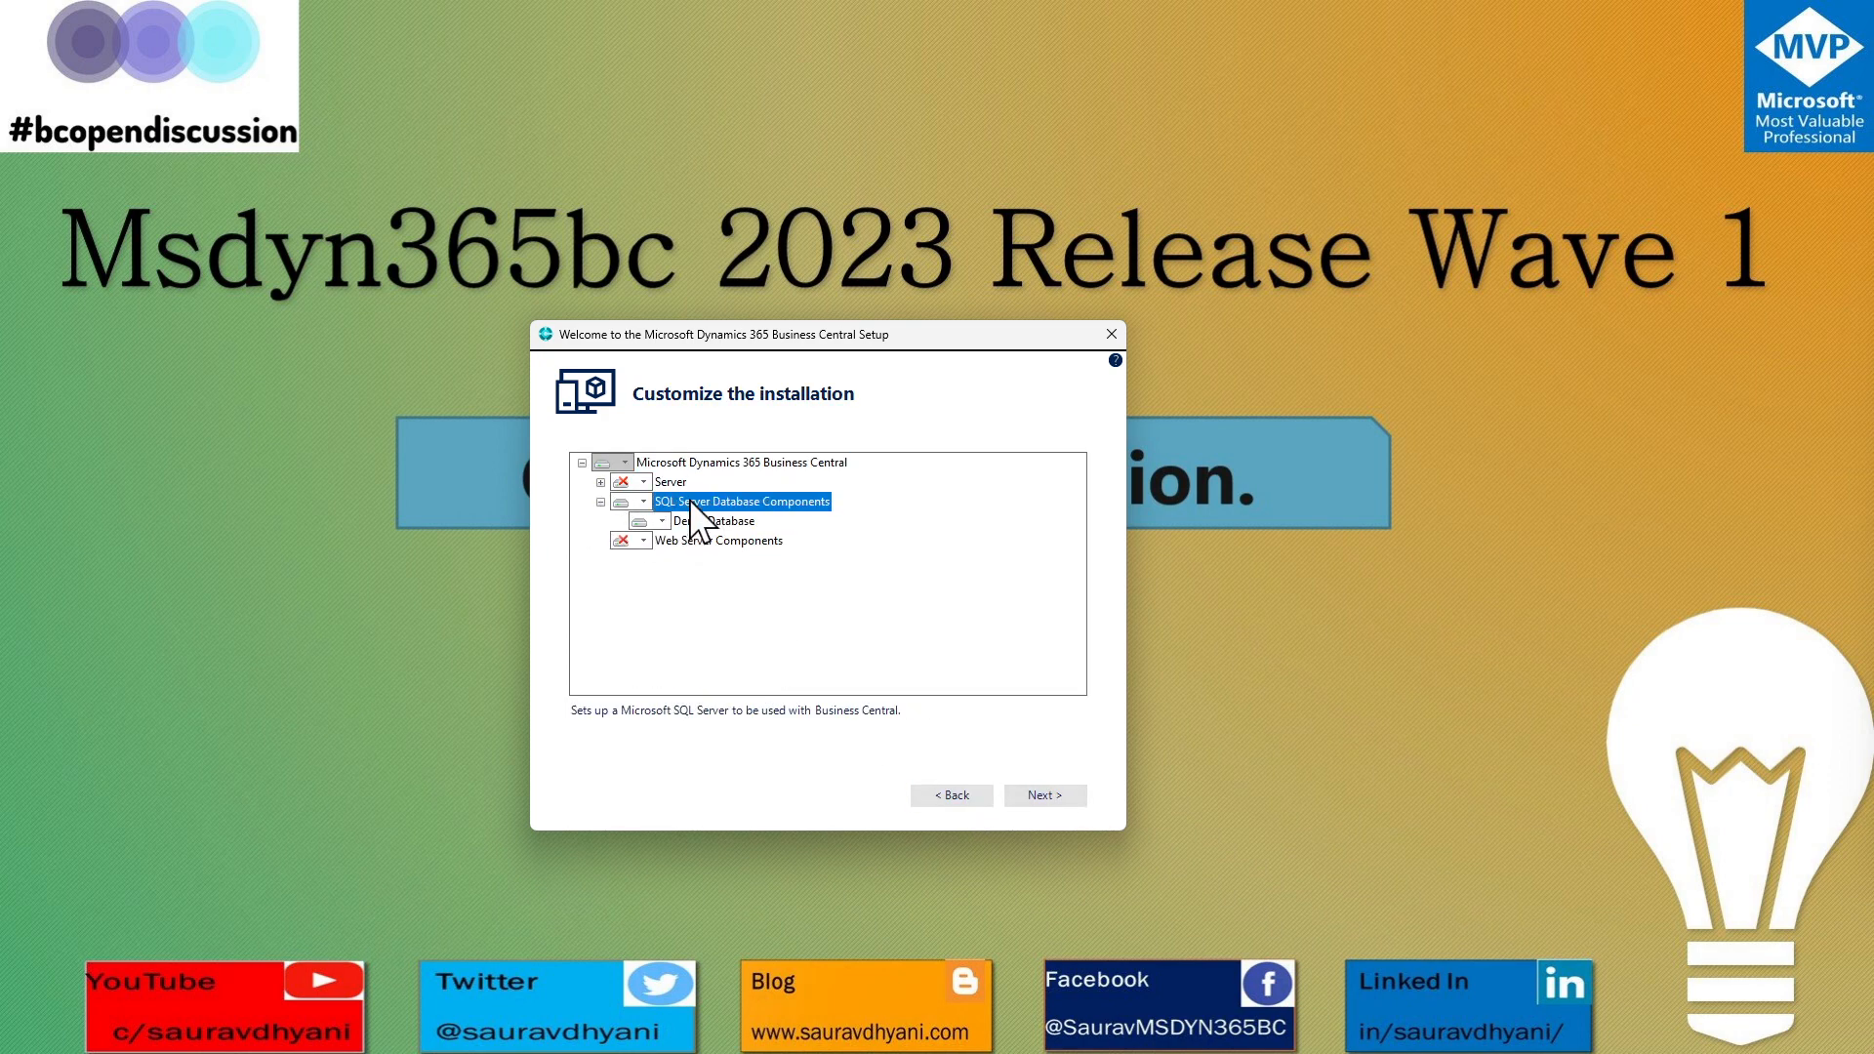
Set SQL Server Database Components to Not Available and Server to Run from My Computer.
left_click(630, 501)
left_click(658, 542)
left_click(641, 484)
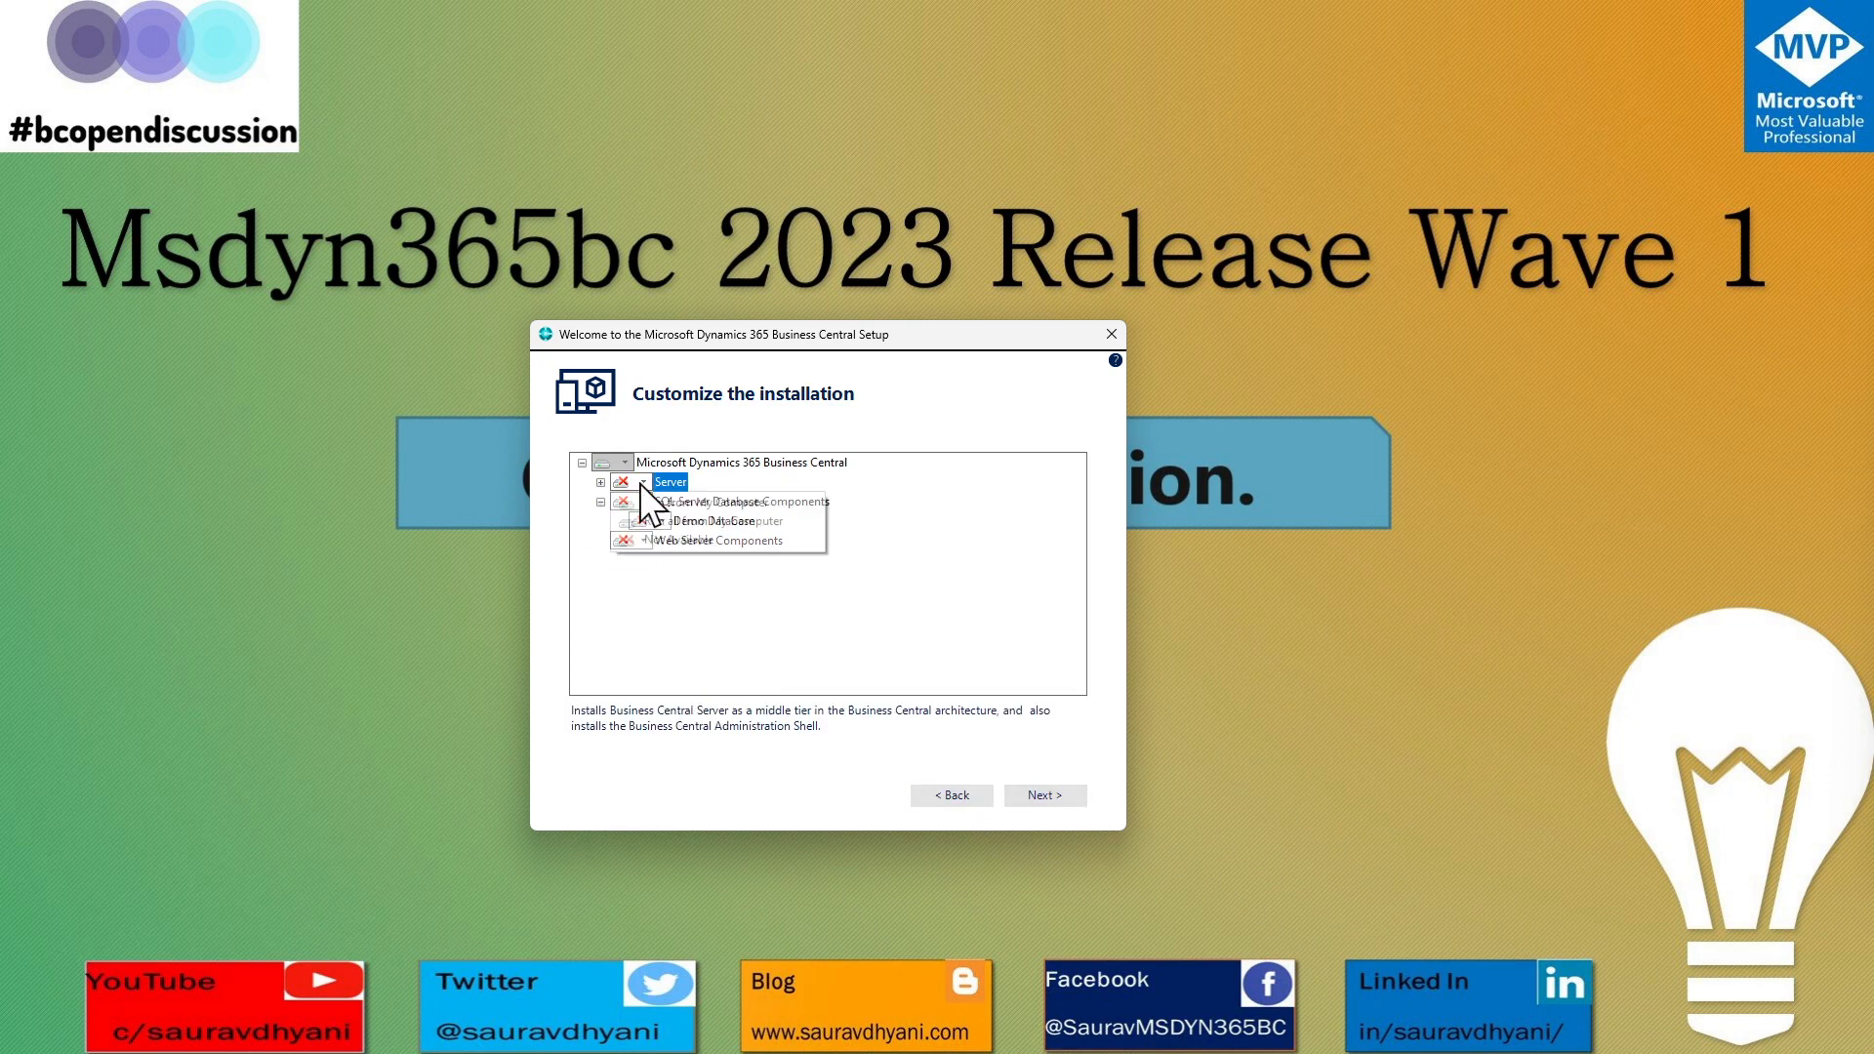
left_click(670, 503)
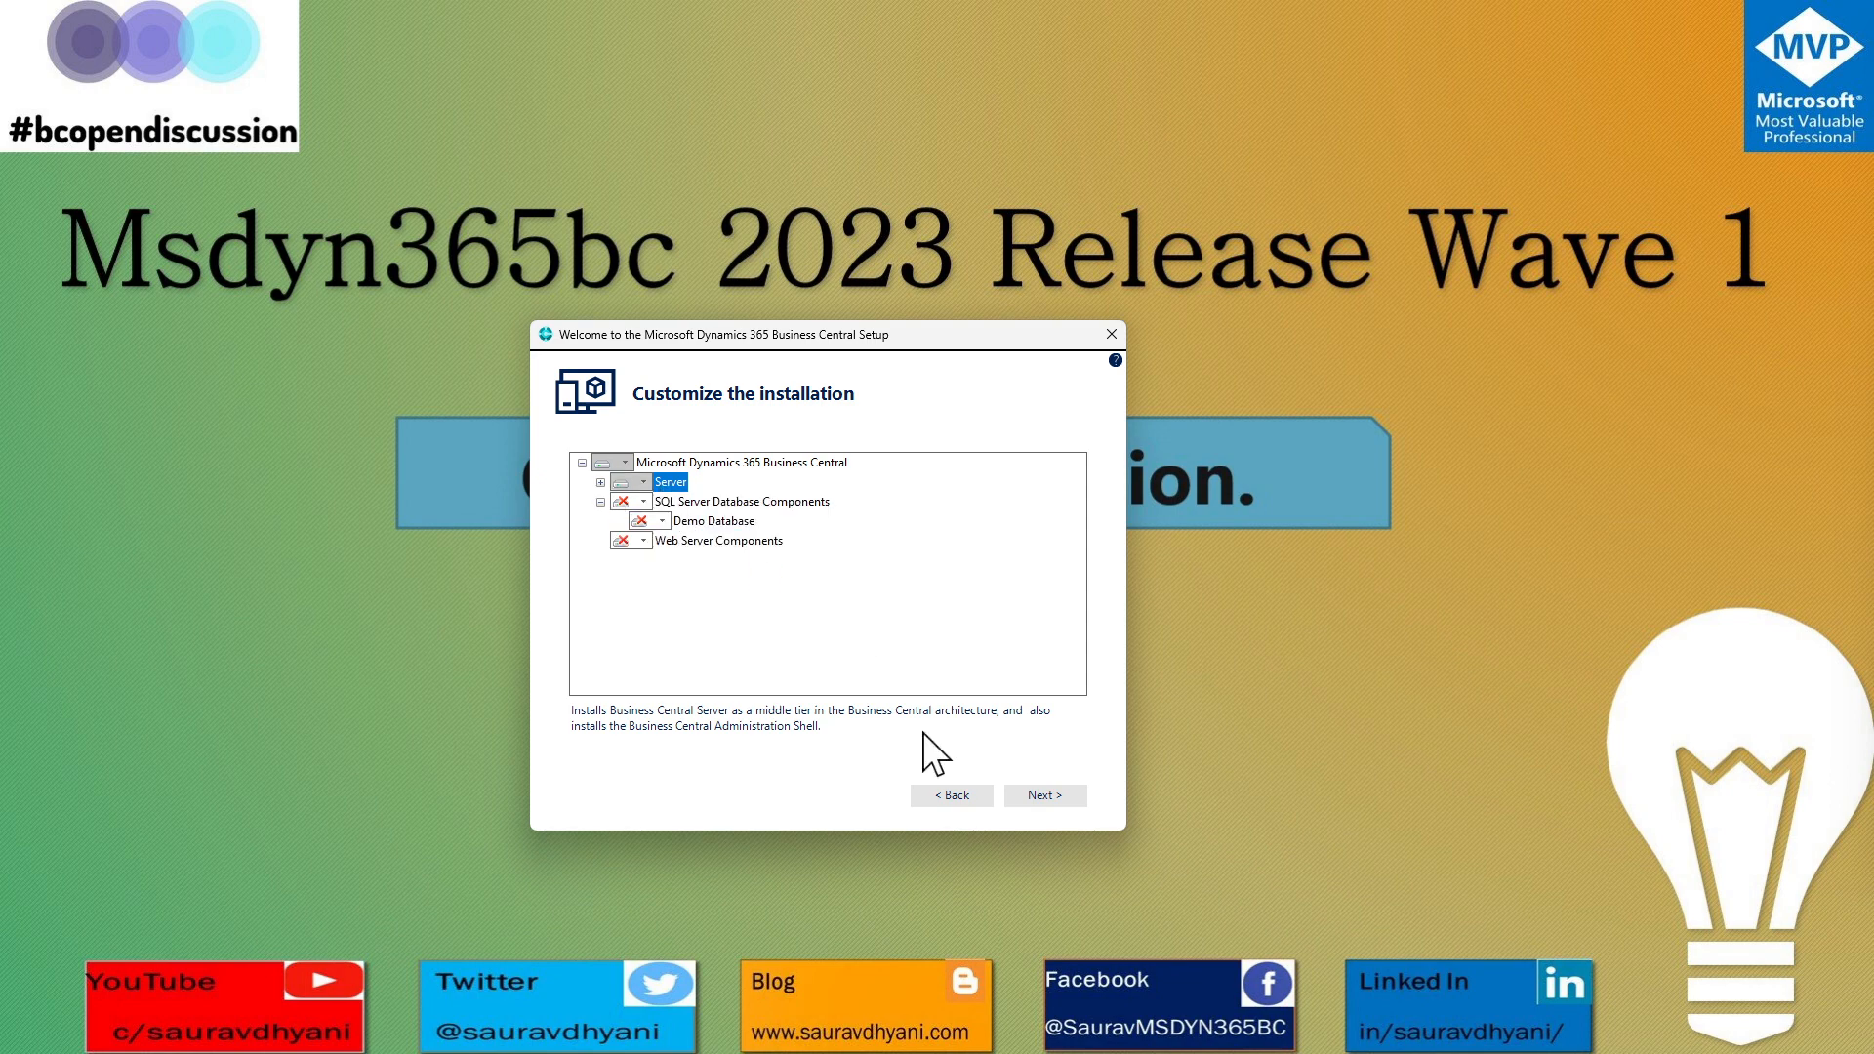
Examine the Server-only parameters, including Management Services Port and the SQL Server, SQL Server Instance and SQL Database fields, and return to the feature list.
left_click(1031, 796)
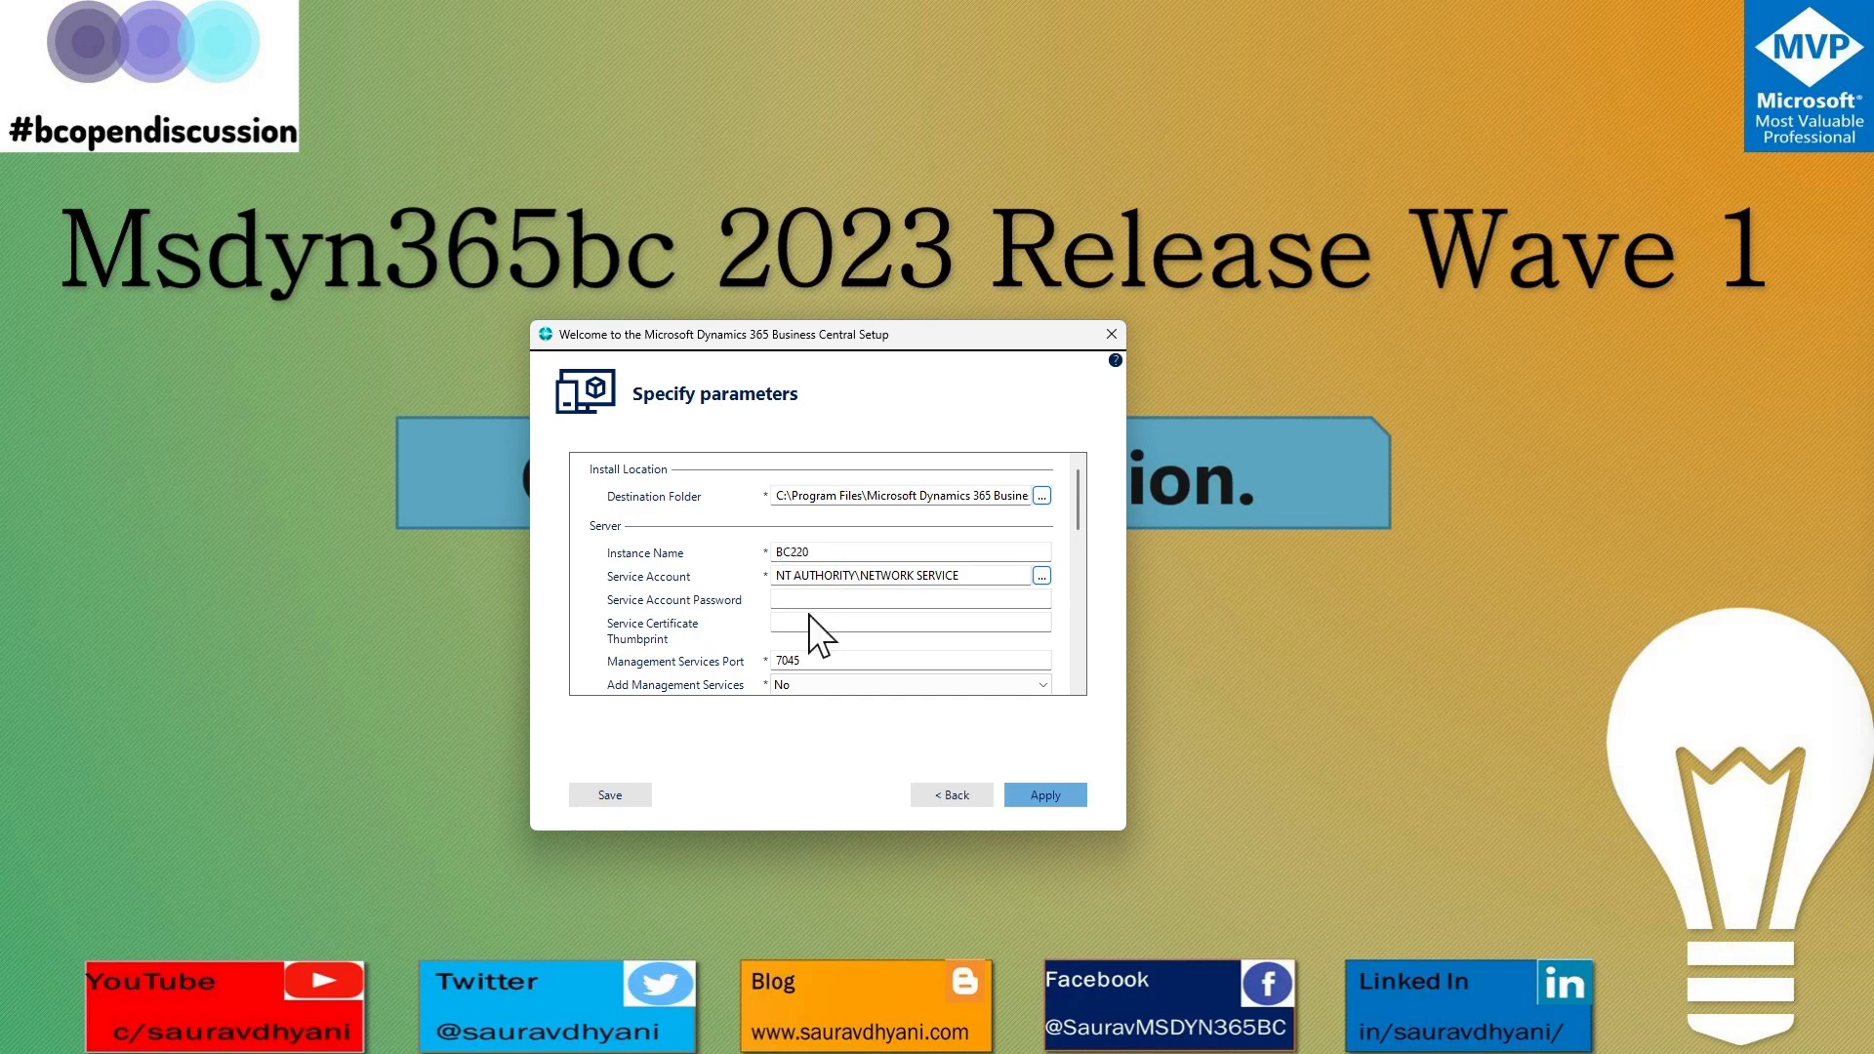
left_click(824, 660)
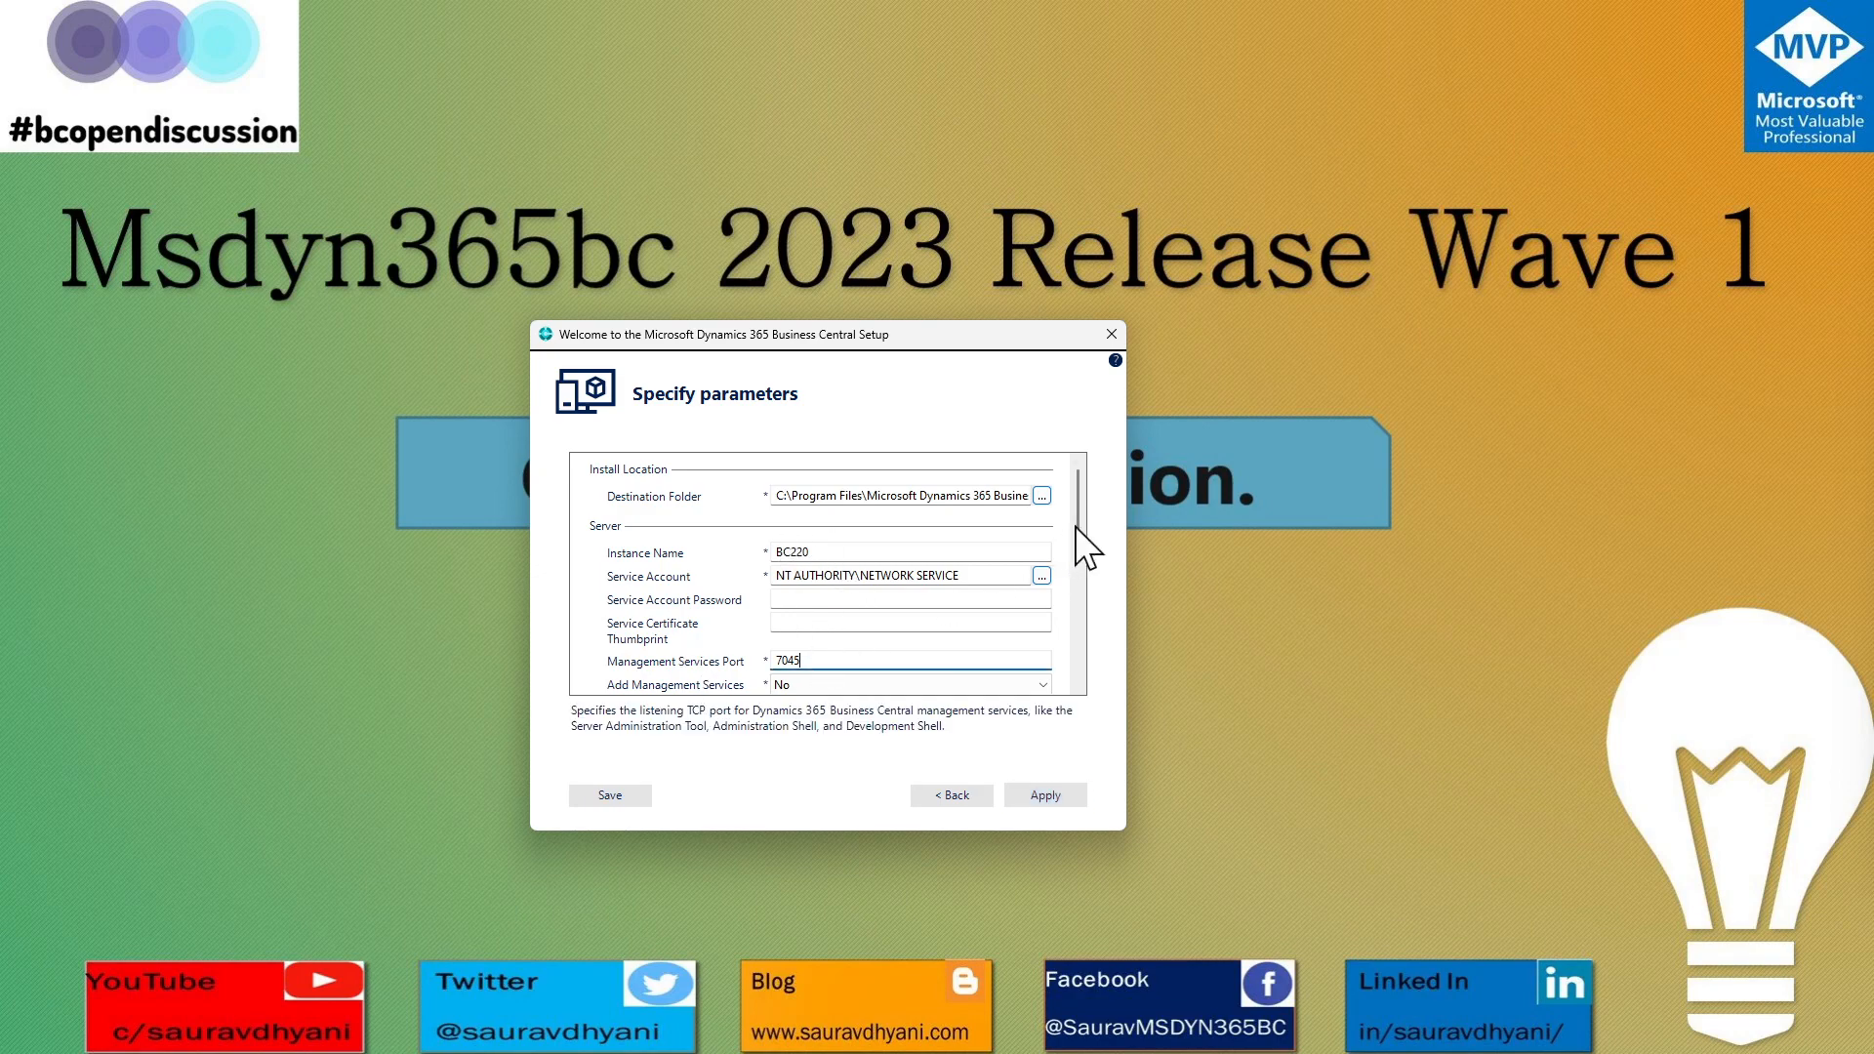
left_click_drag(1074, 502, 1086, 603)
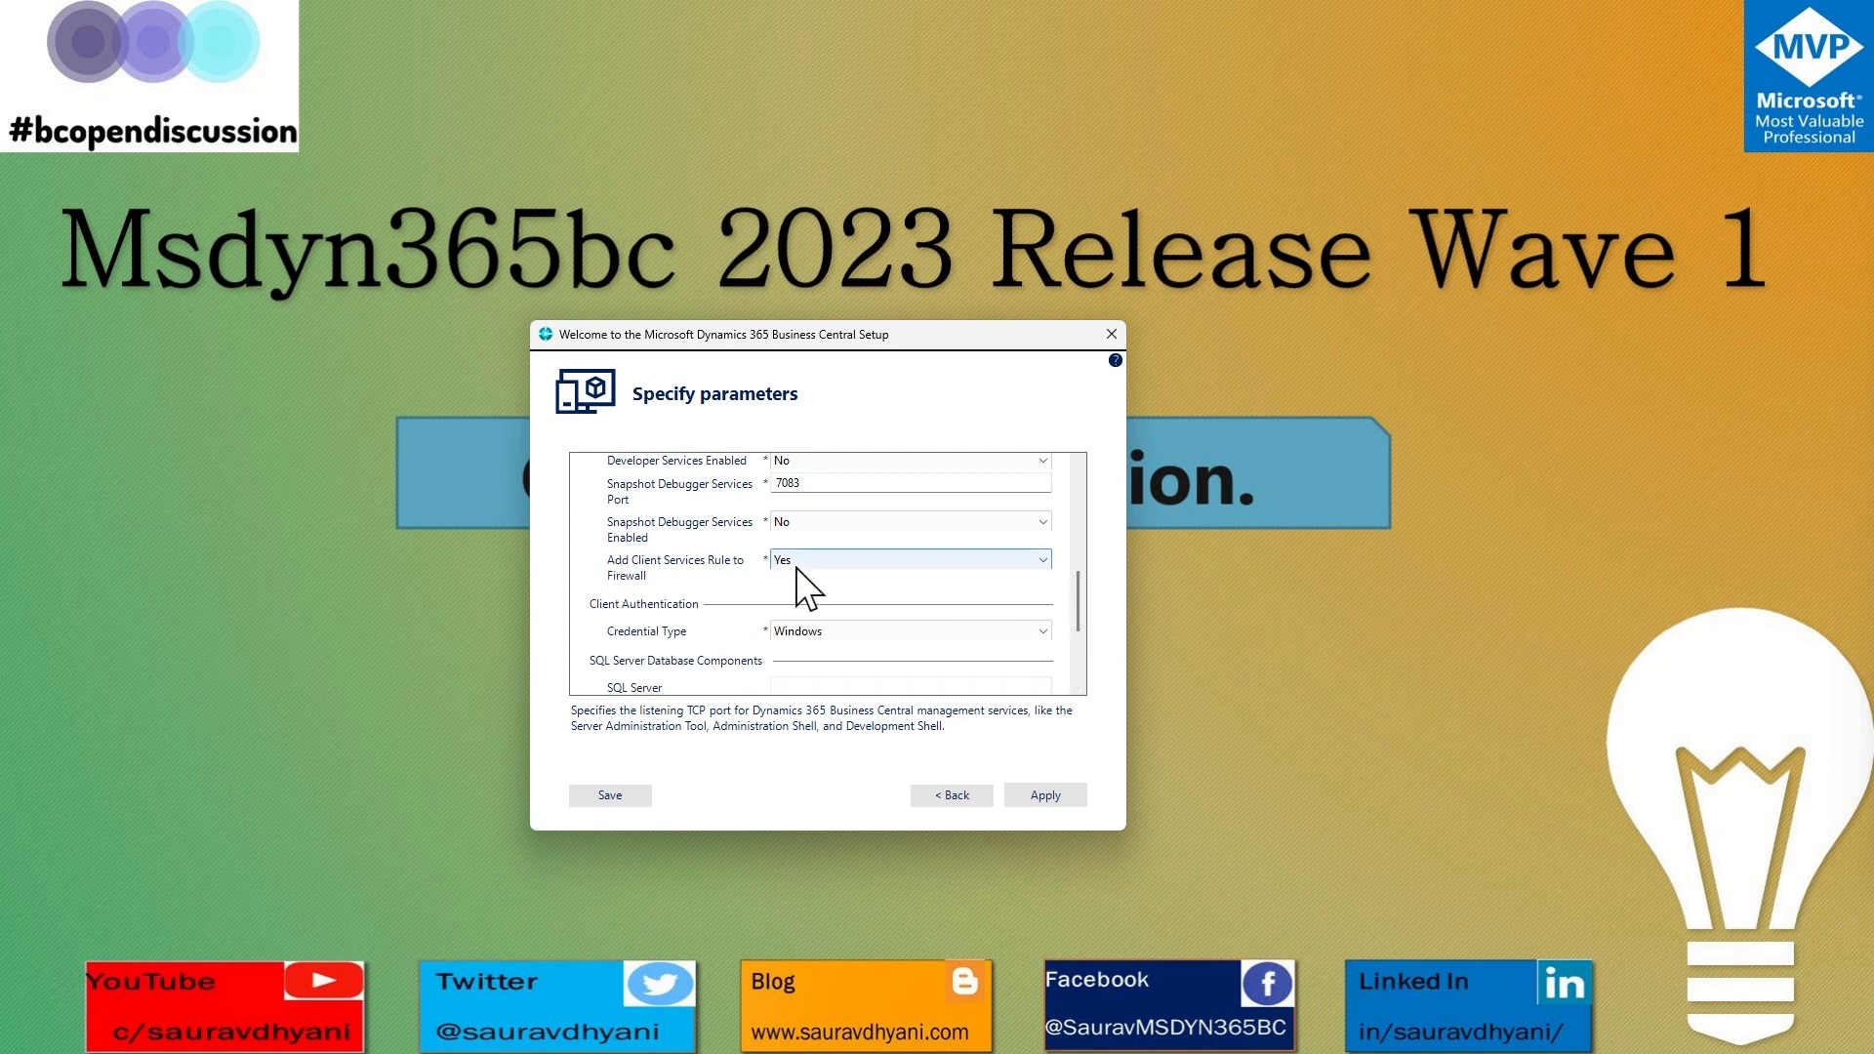
left_click_drag(1077, 595, 1080, 617)
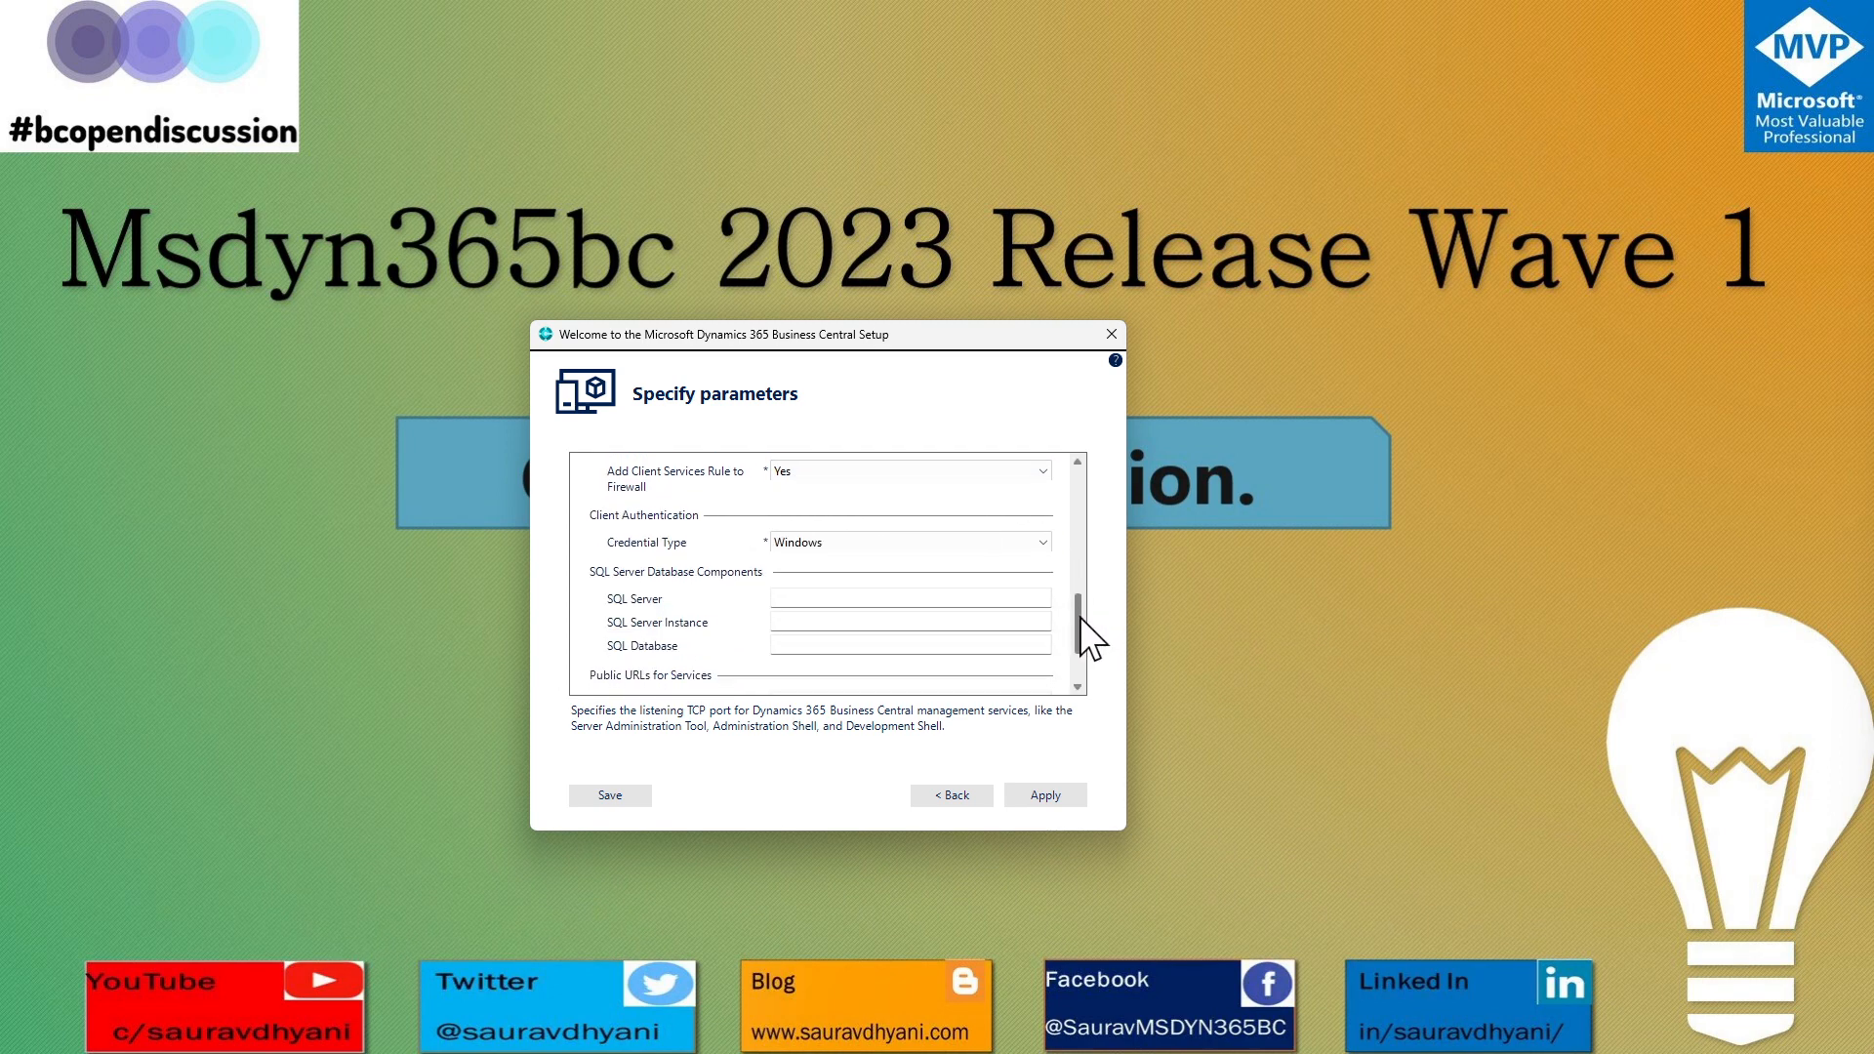
left_click(855, 588)
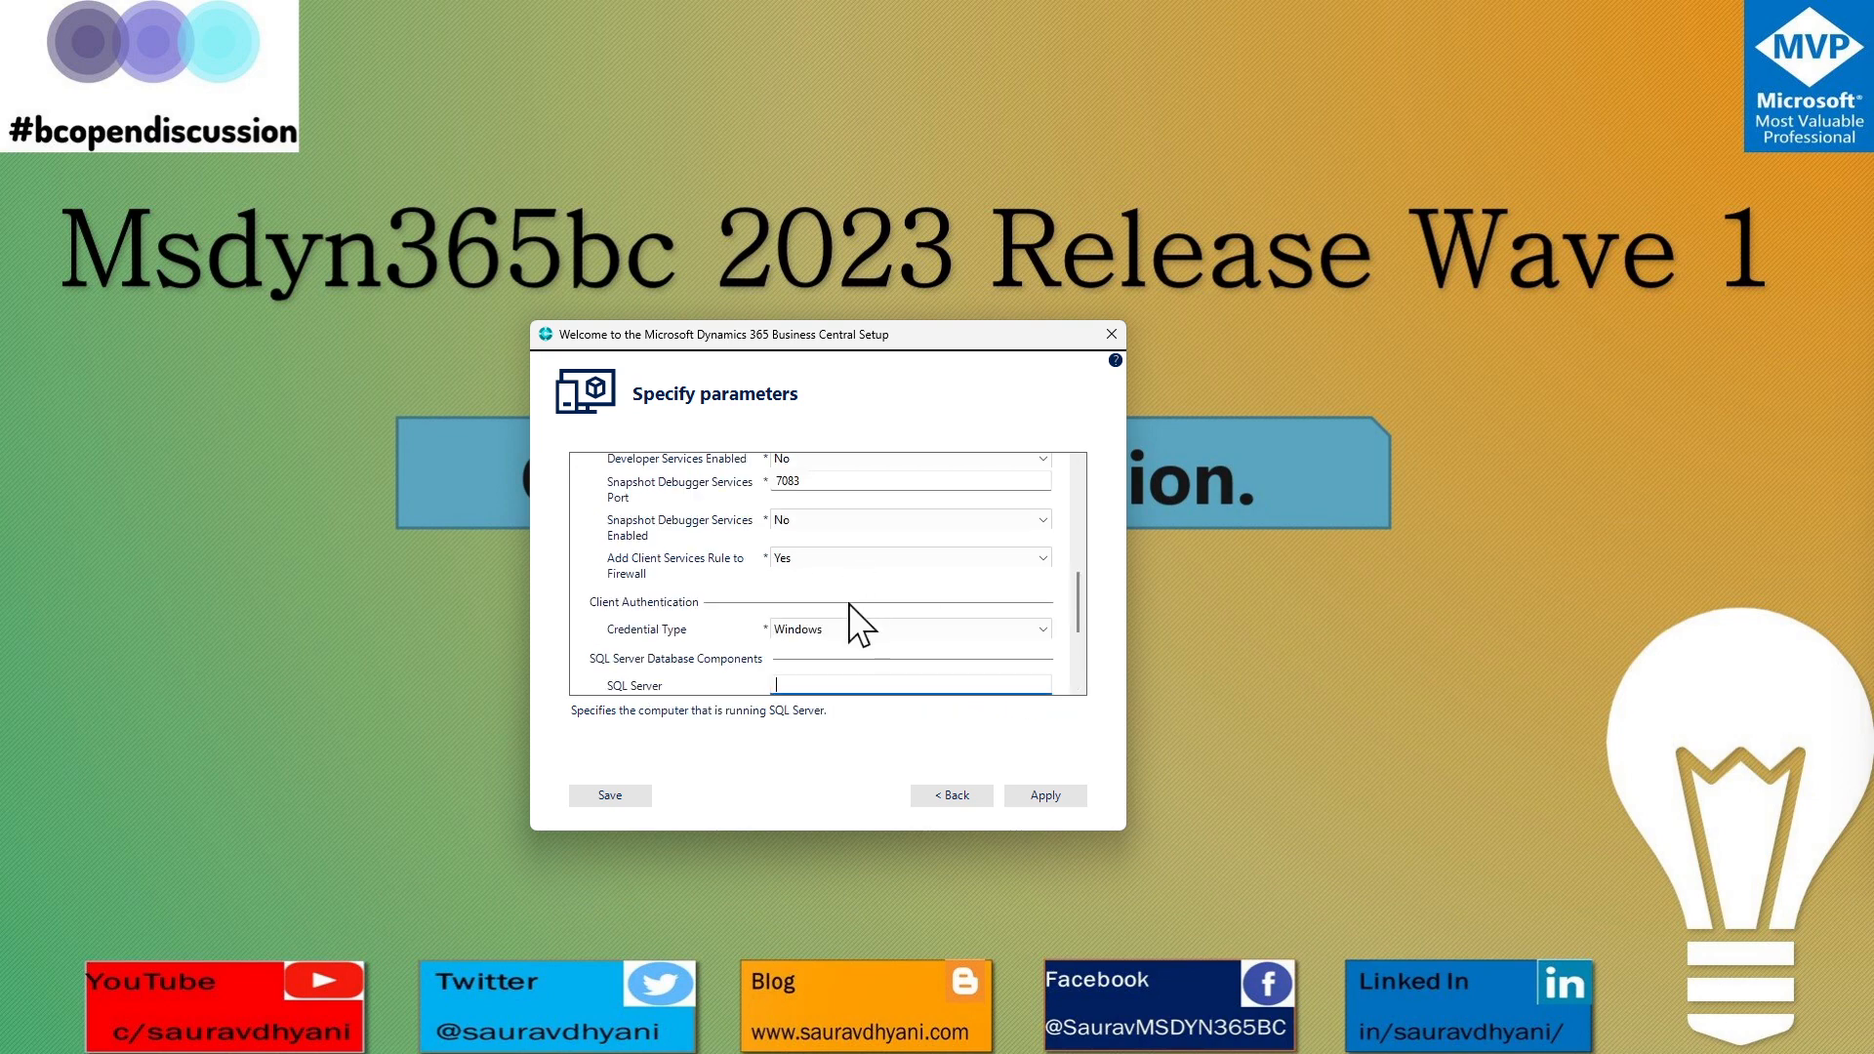
left_click_drag(1074, 592, 1081, 634)
left_click(802, 532)
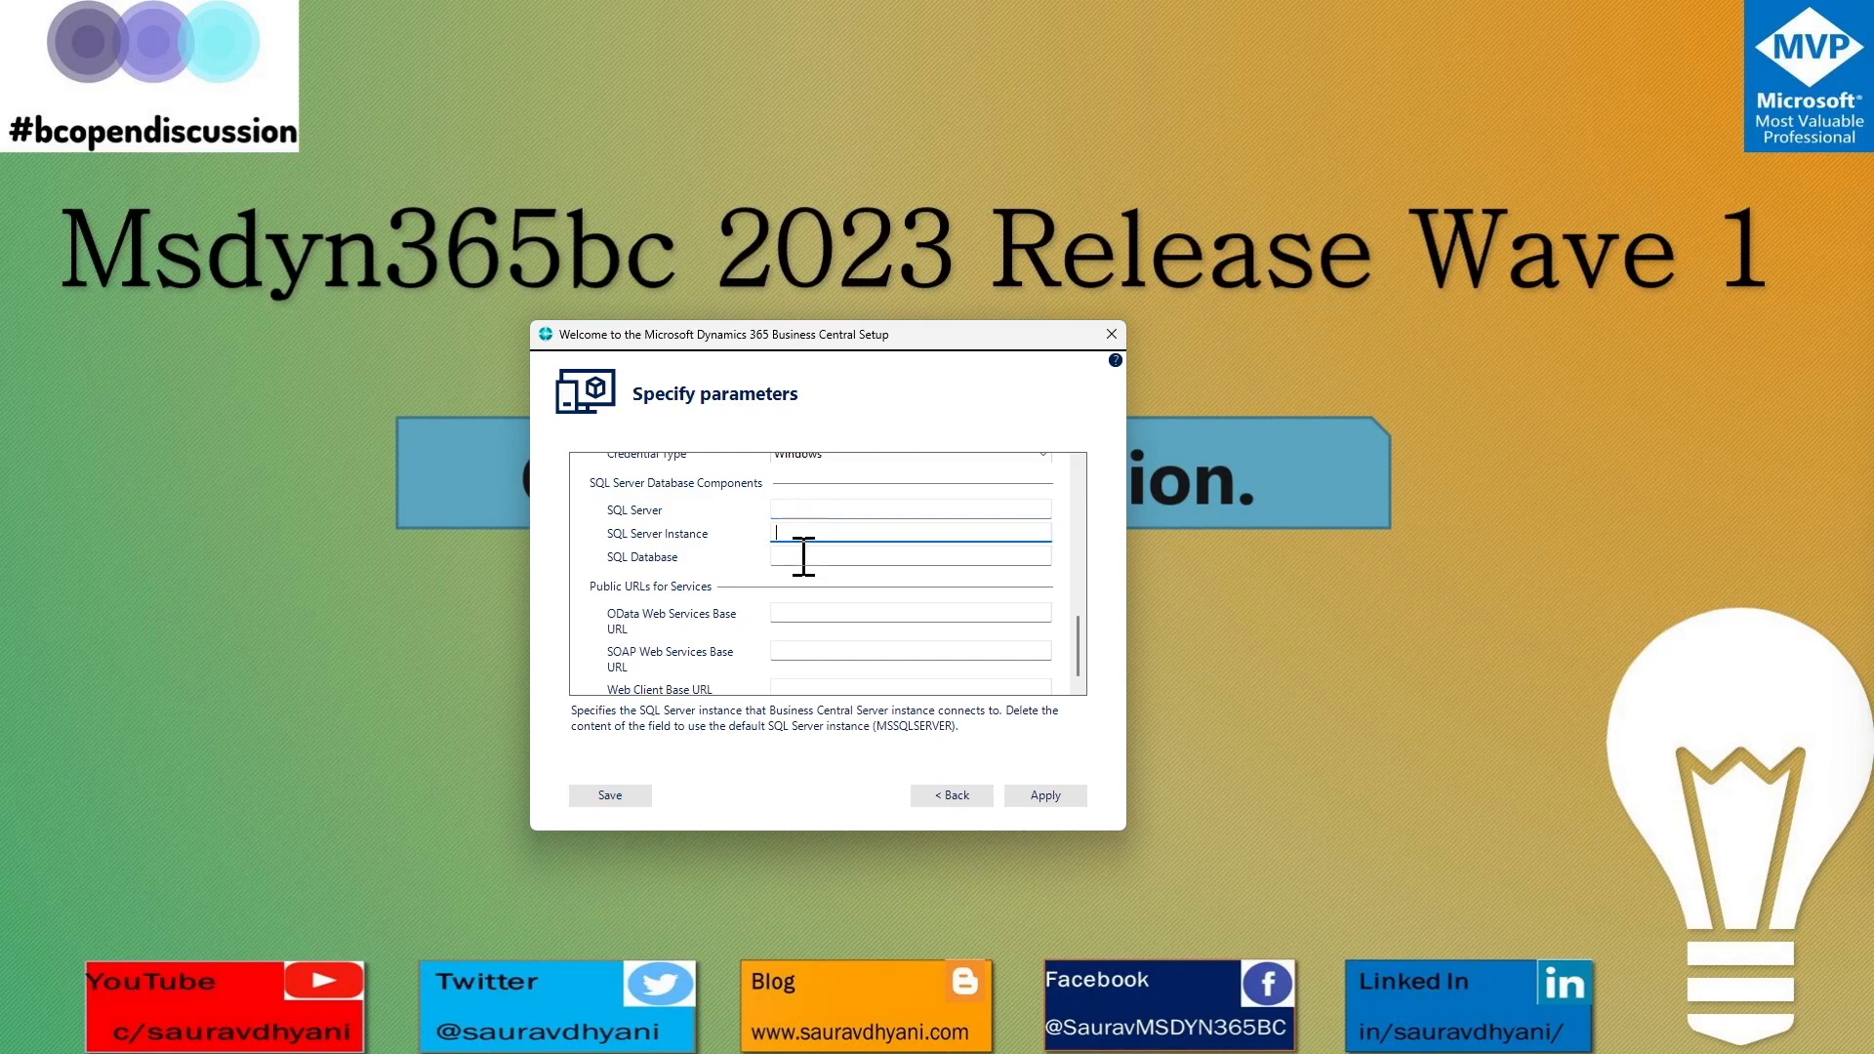
left_click(803, 556)
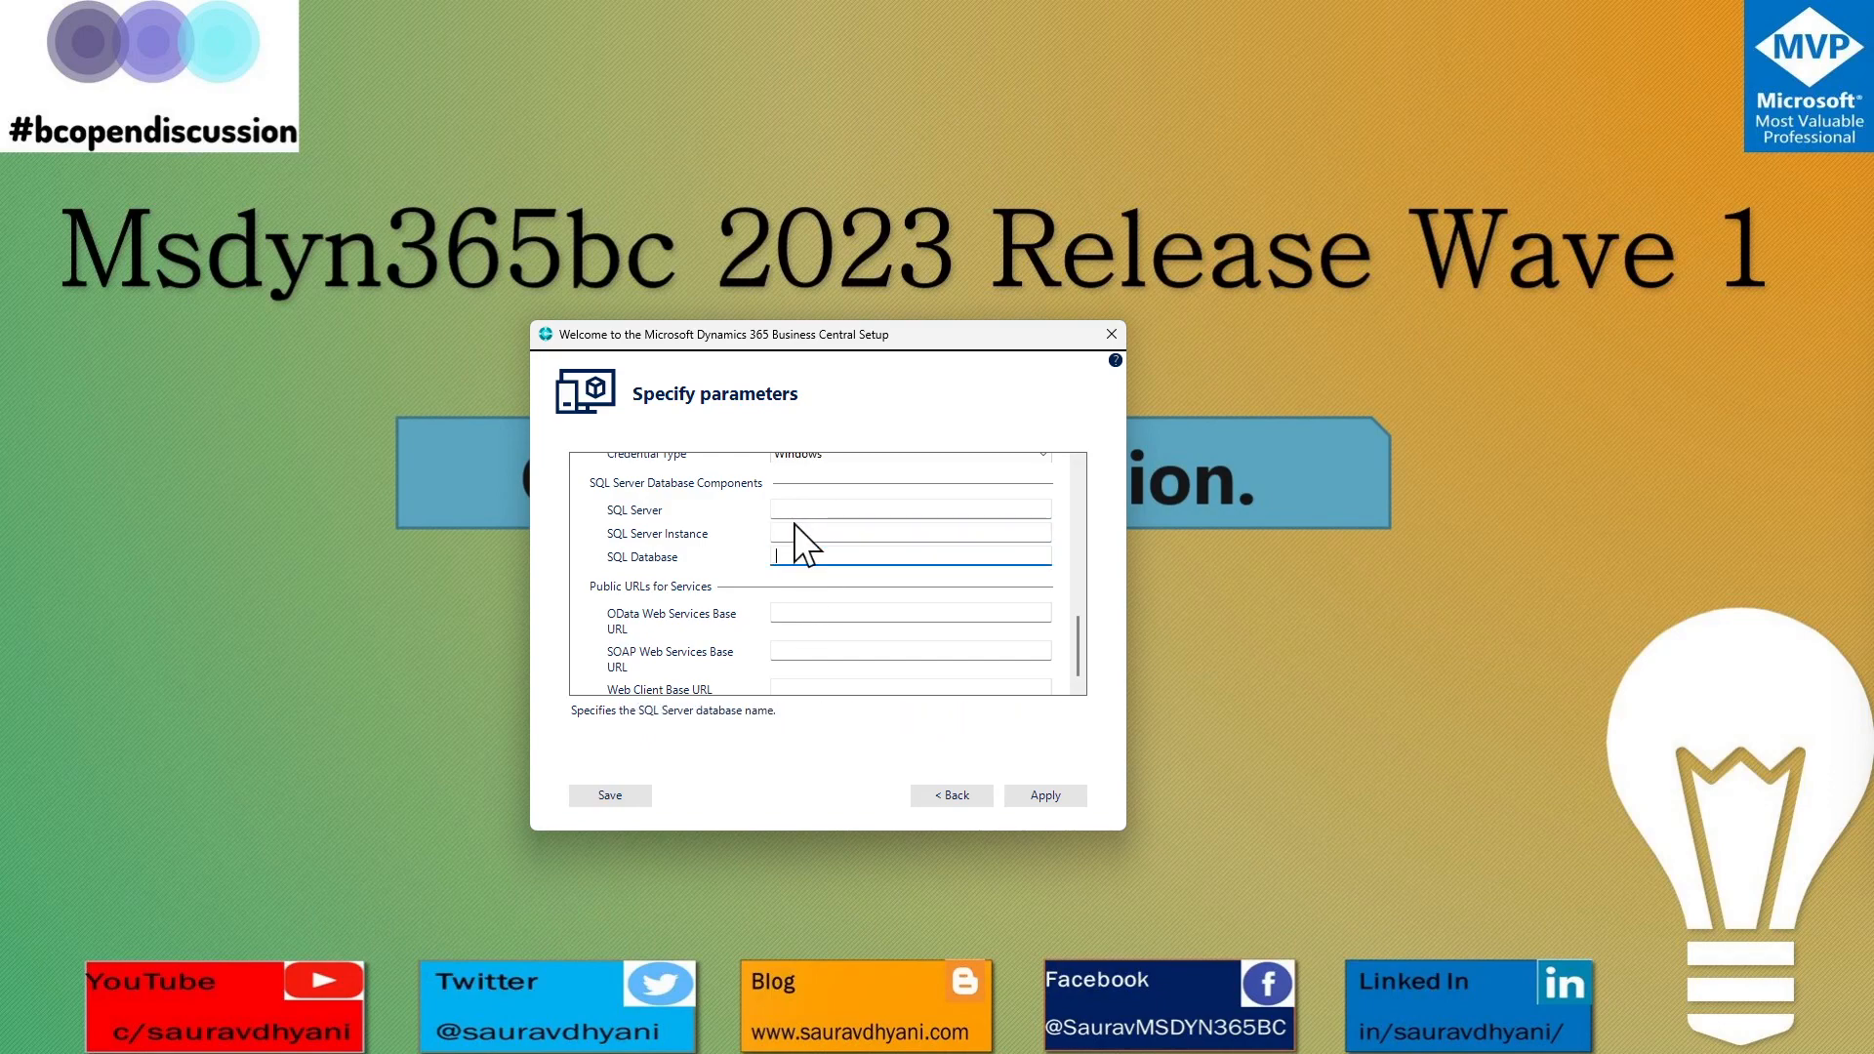
left_click(796, 532)
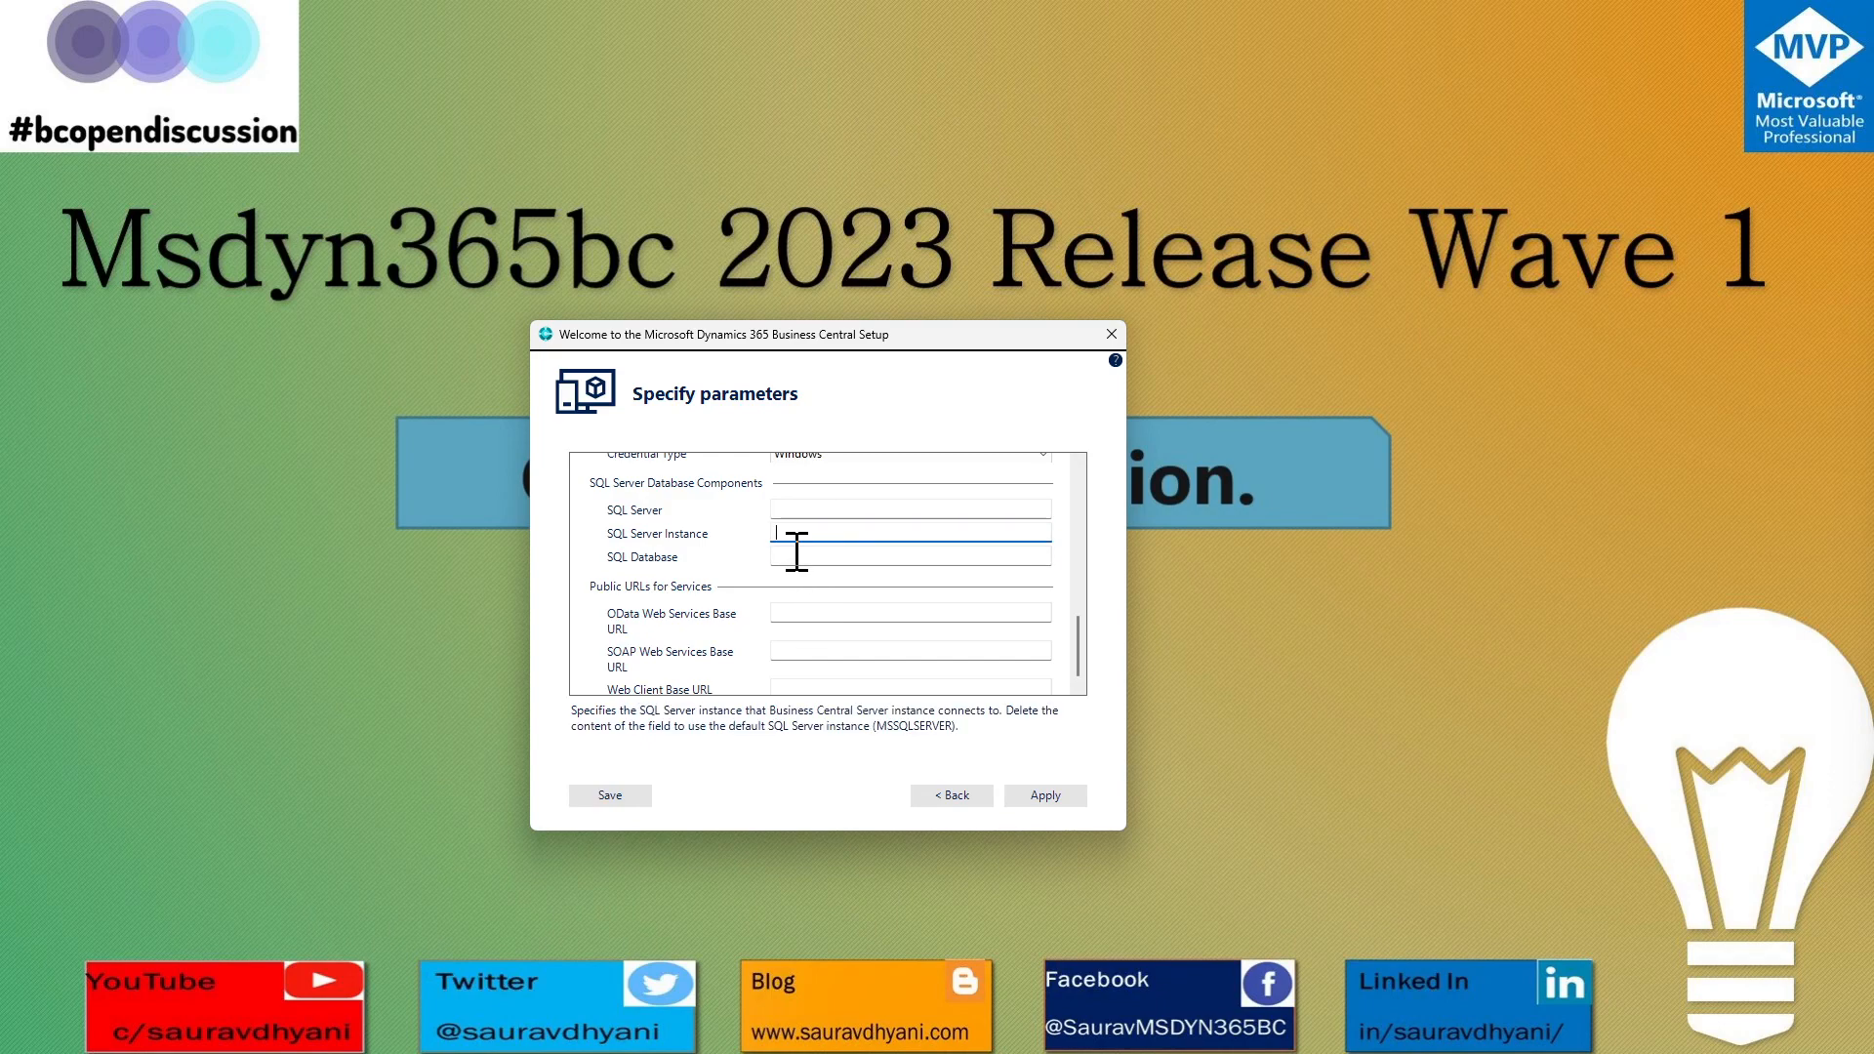
left_click(797, 555)
scroll(1078, 636, "down", 1)
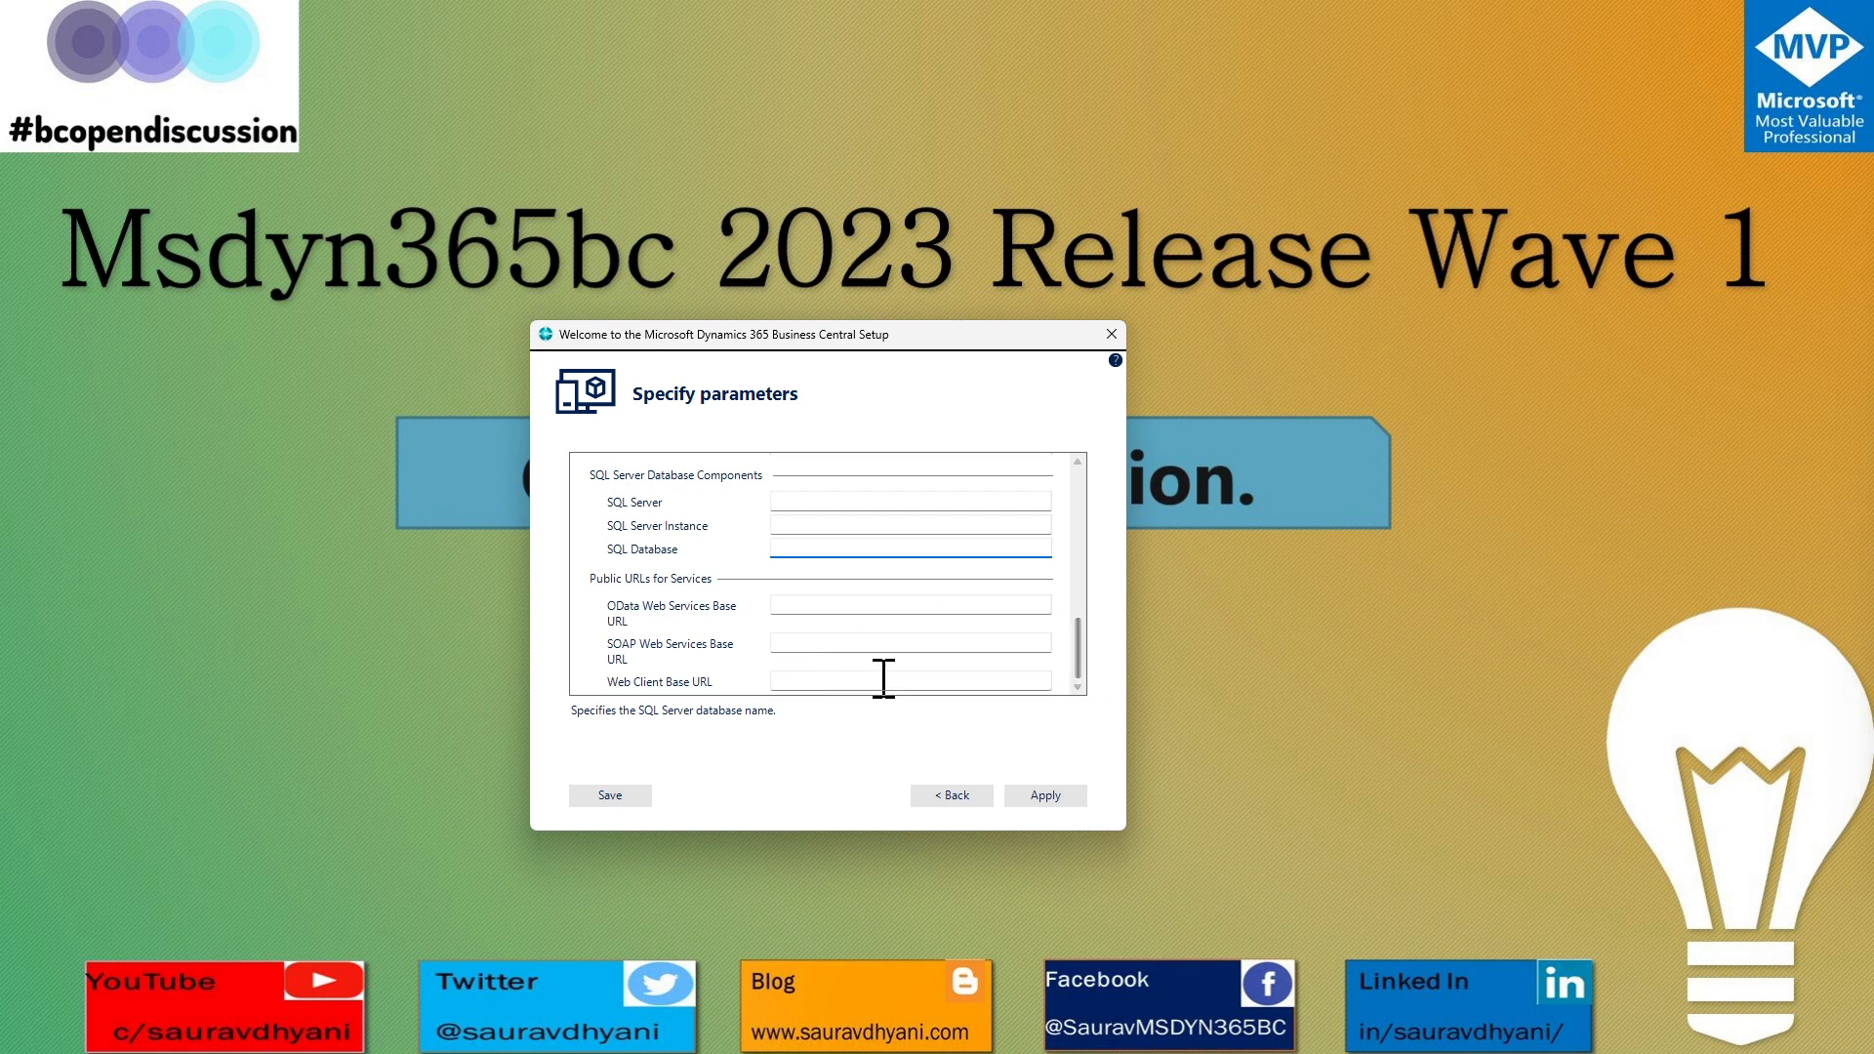
left_click(938, 795)
Set Server to Not Available and Web Server Components to Run from My Computer.
left_click(631, 482)
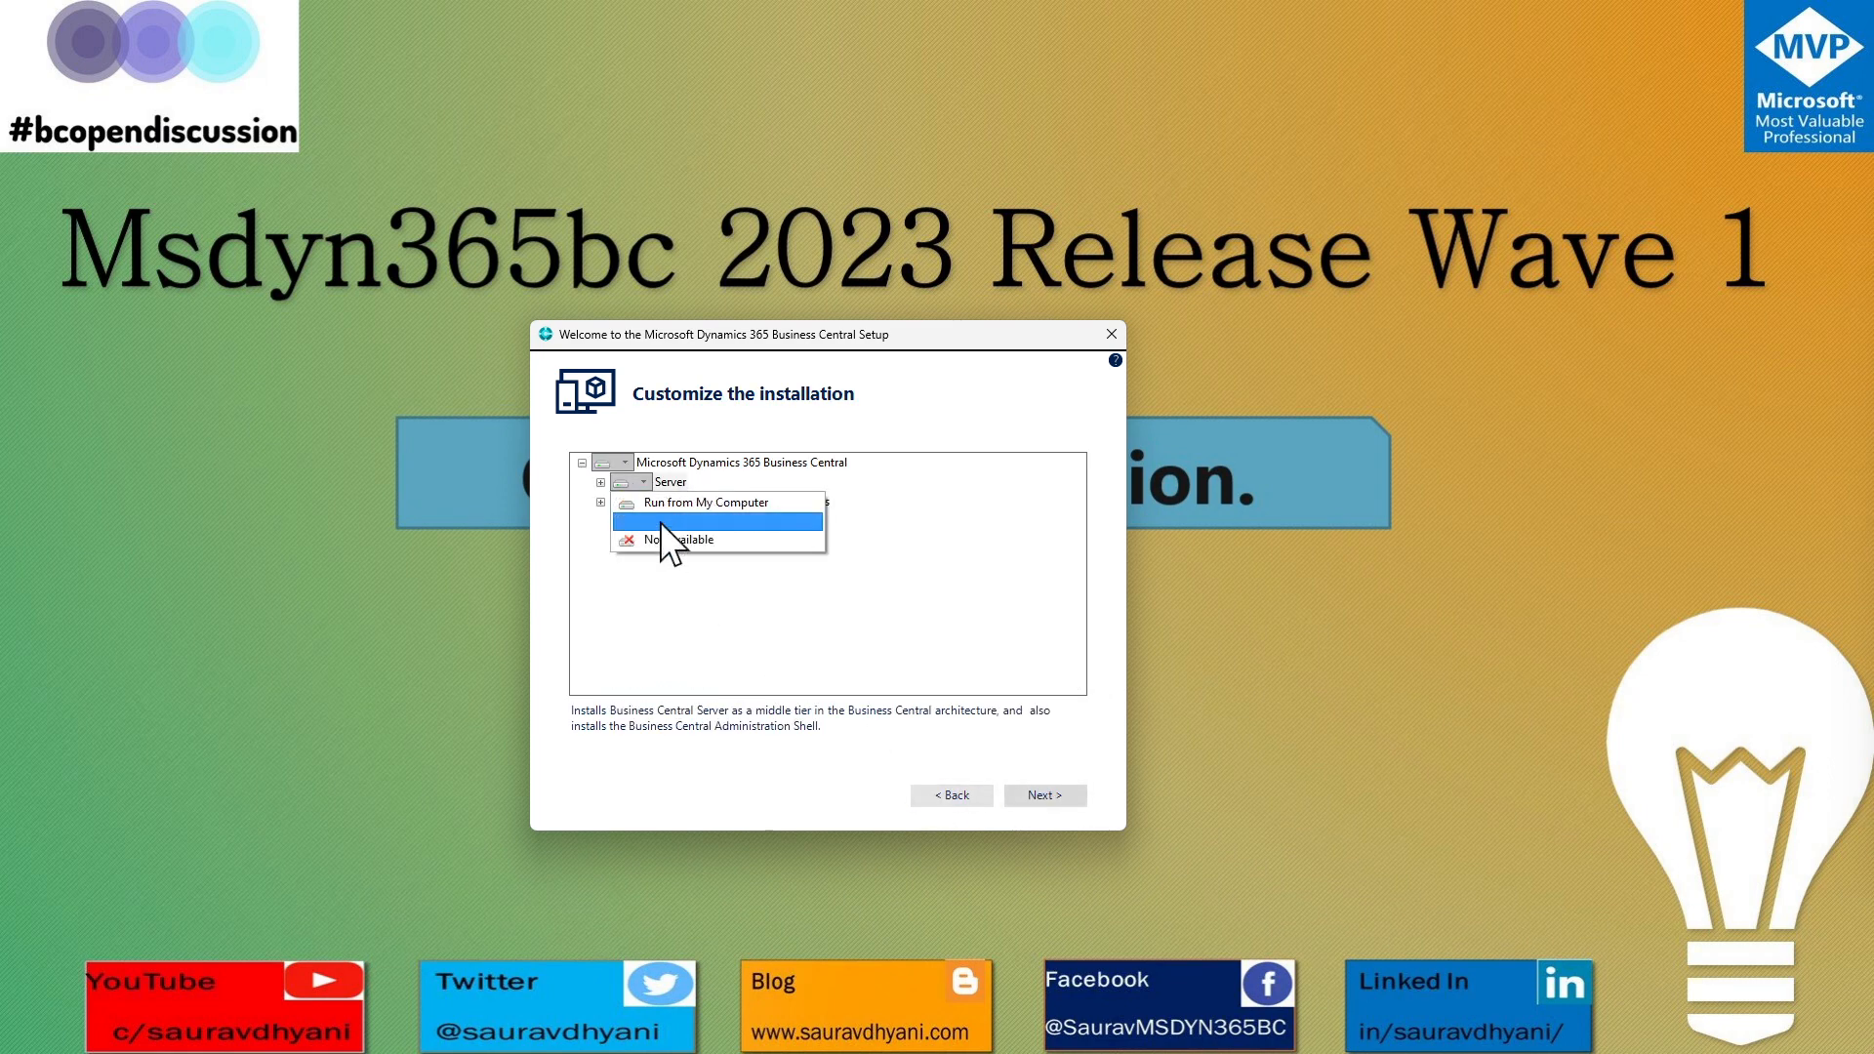
left_click(663, 533)
left_click(643, 482)
left_click(660, 535)
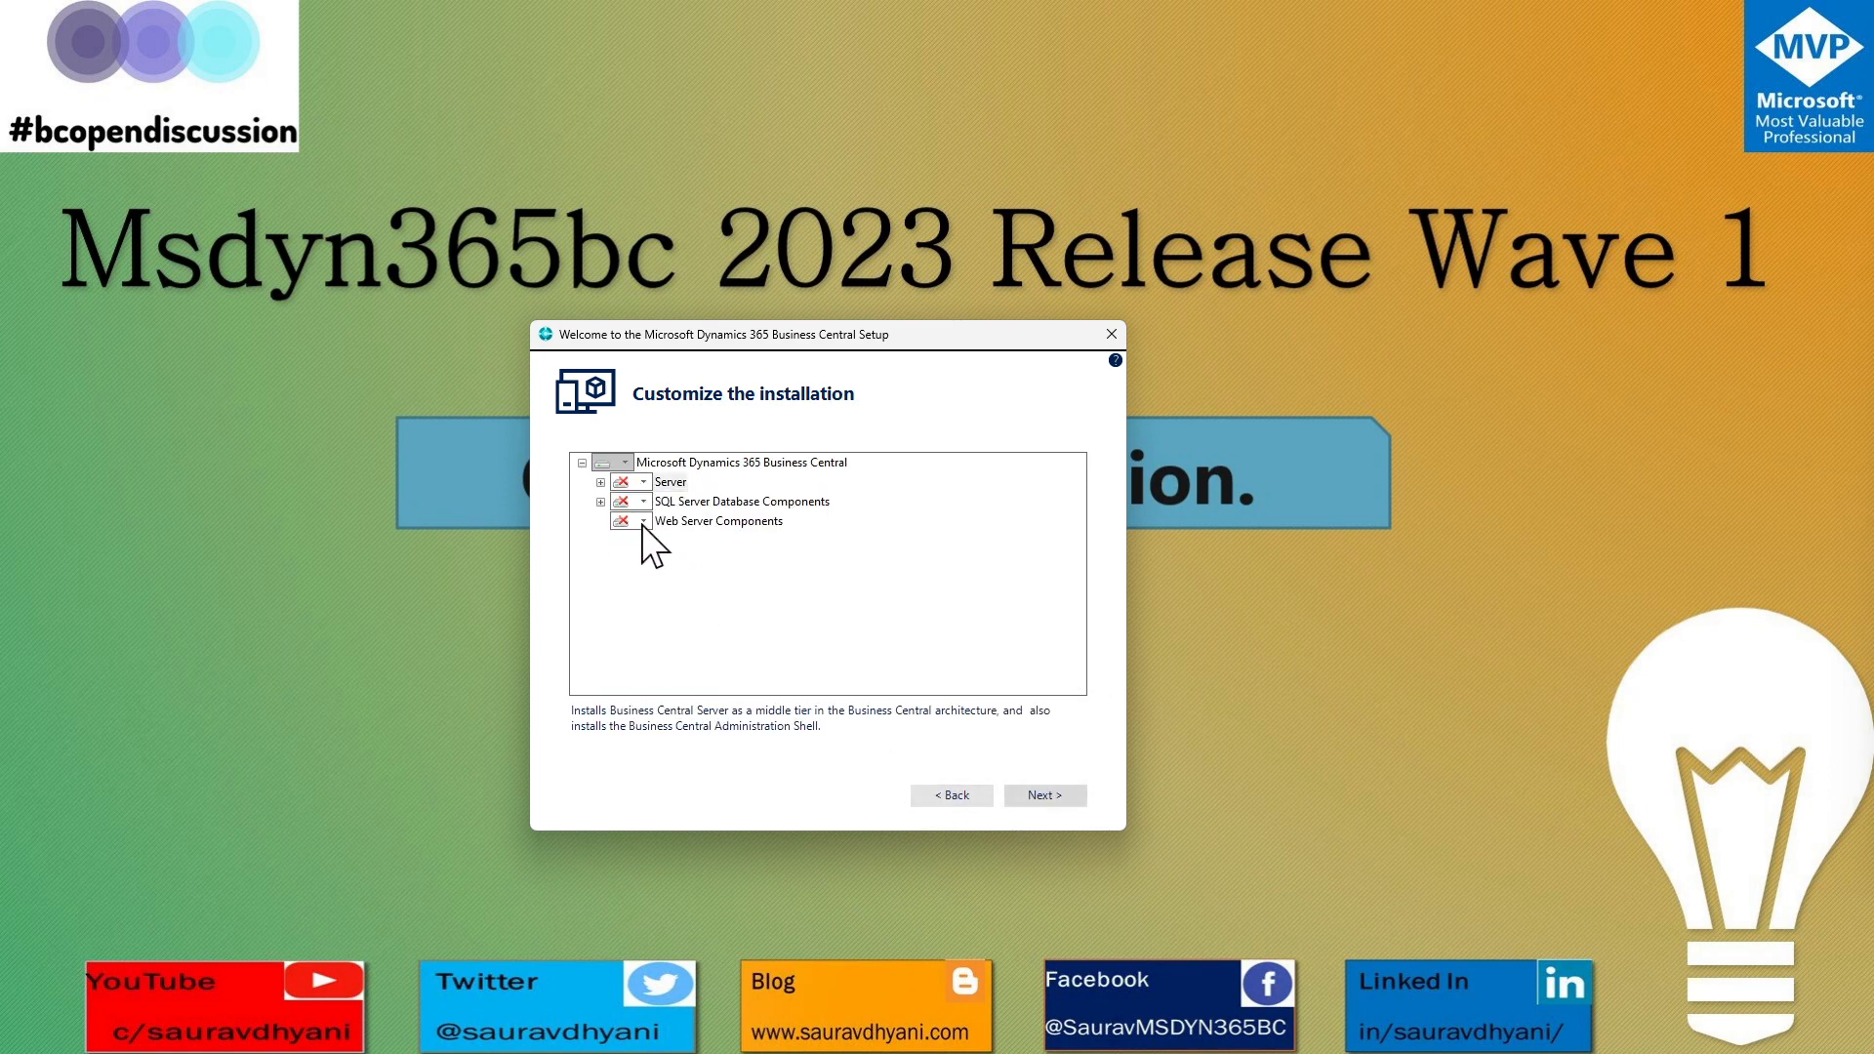
left_click(641, 517)
left_click(671, 543)
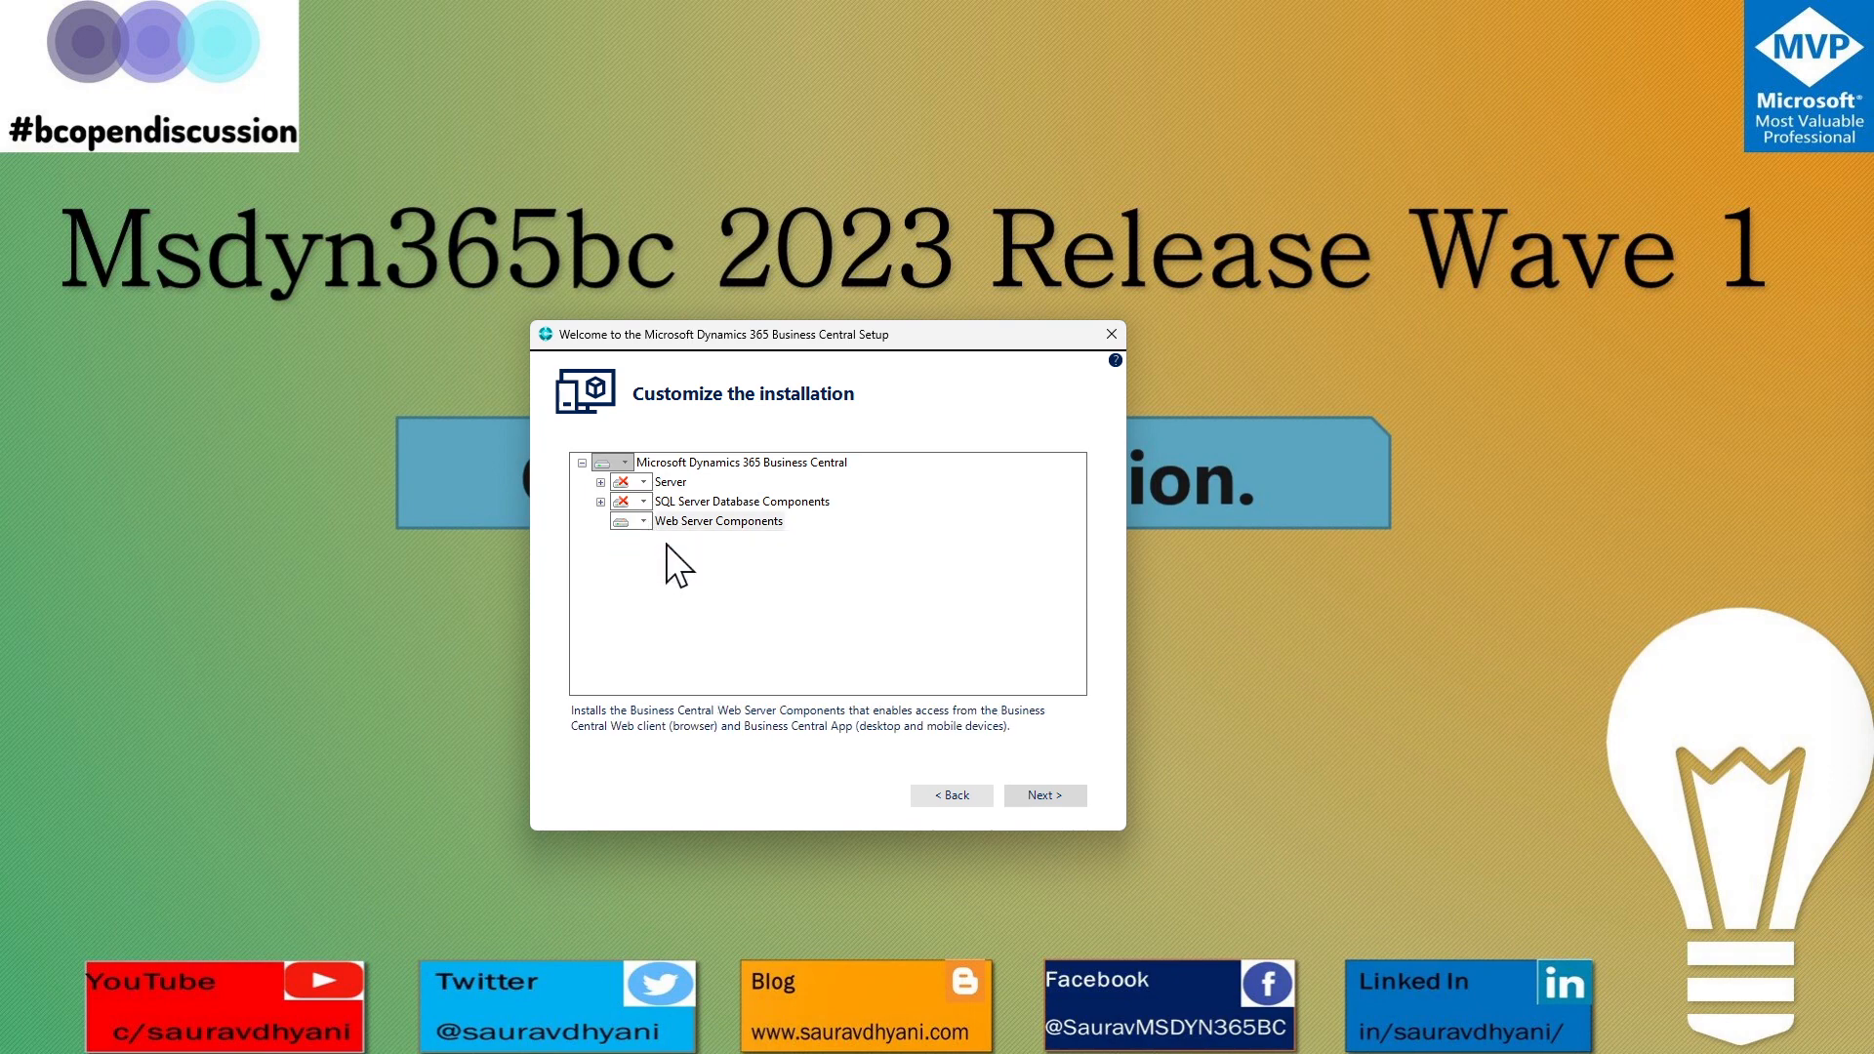
Examine the parameters for a Web Server Components-only installation, including the web server port, and return to the feature list.
left_click(1035, 795)
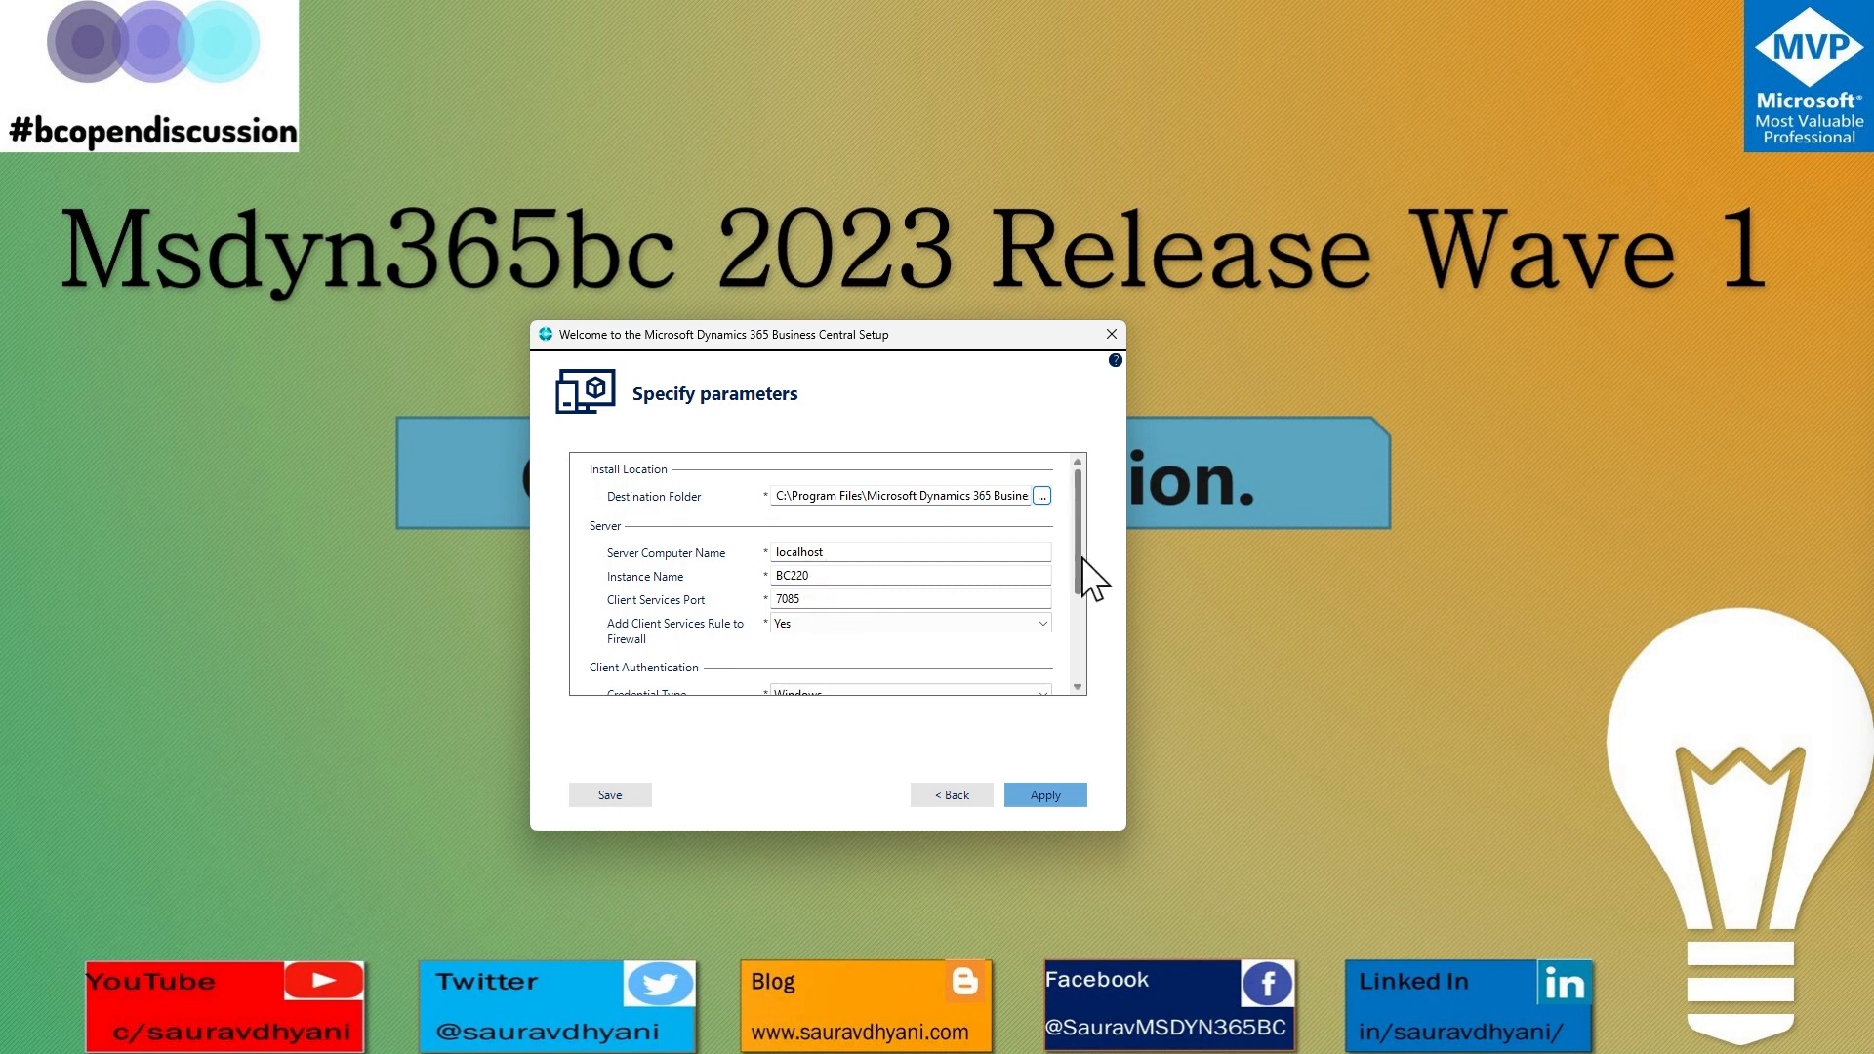
left_click_drag(1077, 547, 1079, 642)
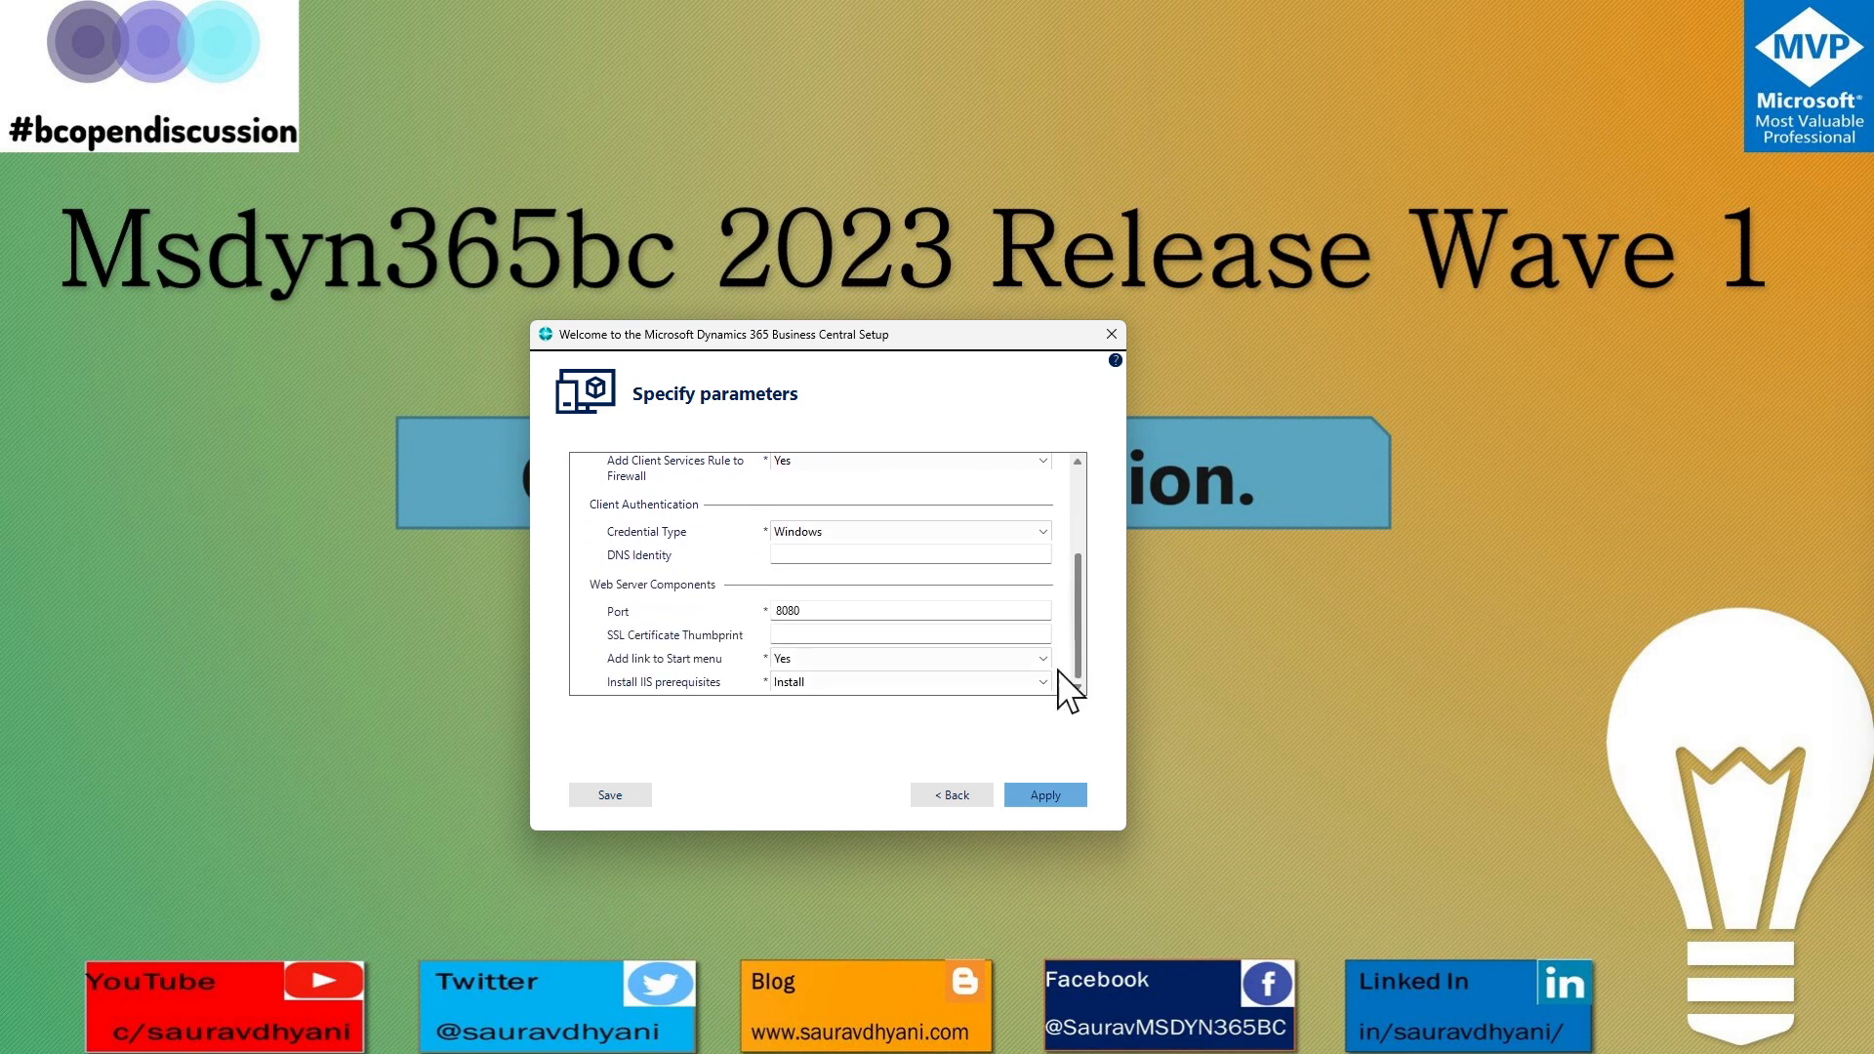
left_click_drag(822, 611, 679, 611)
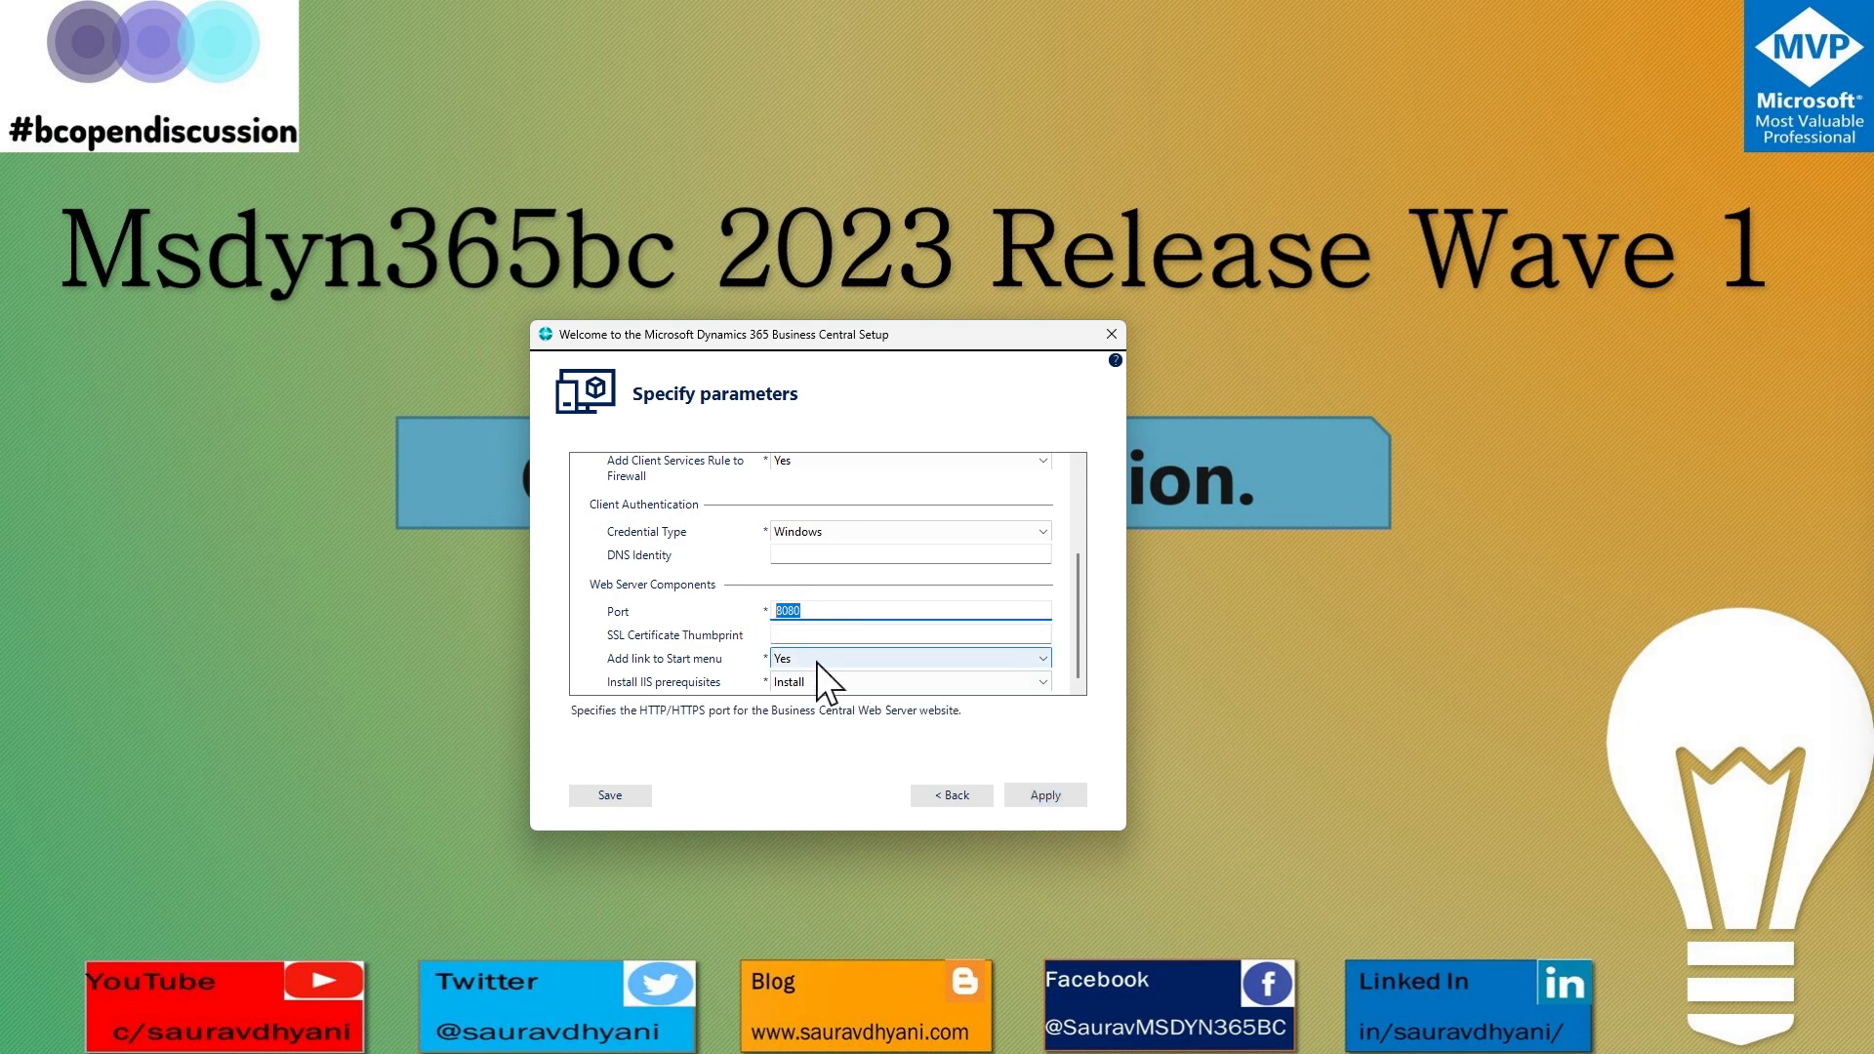
left_click(948, 782)
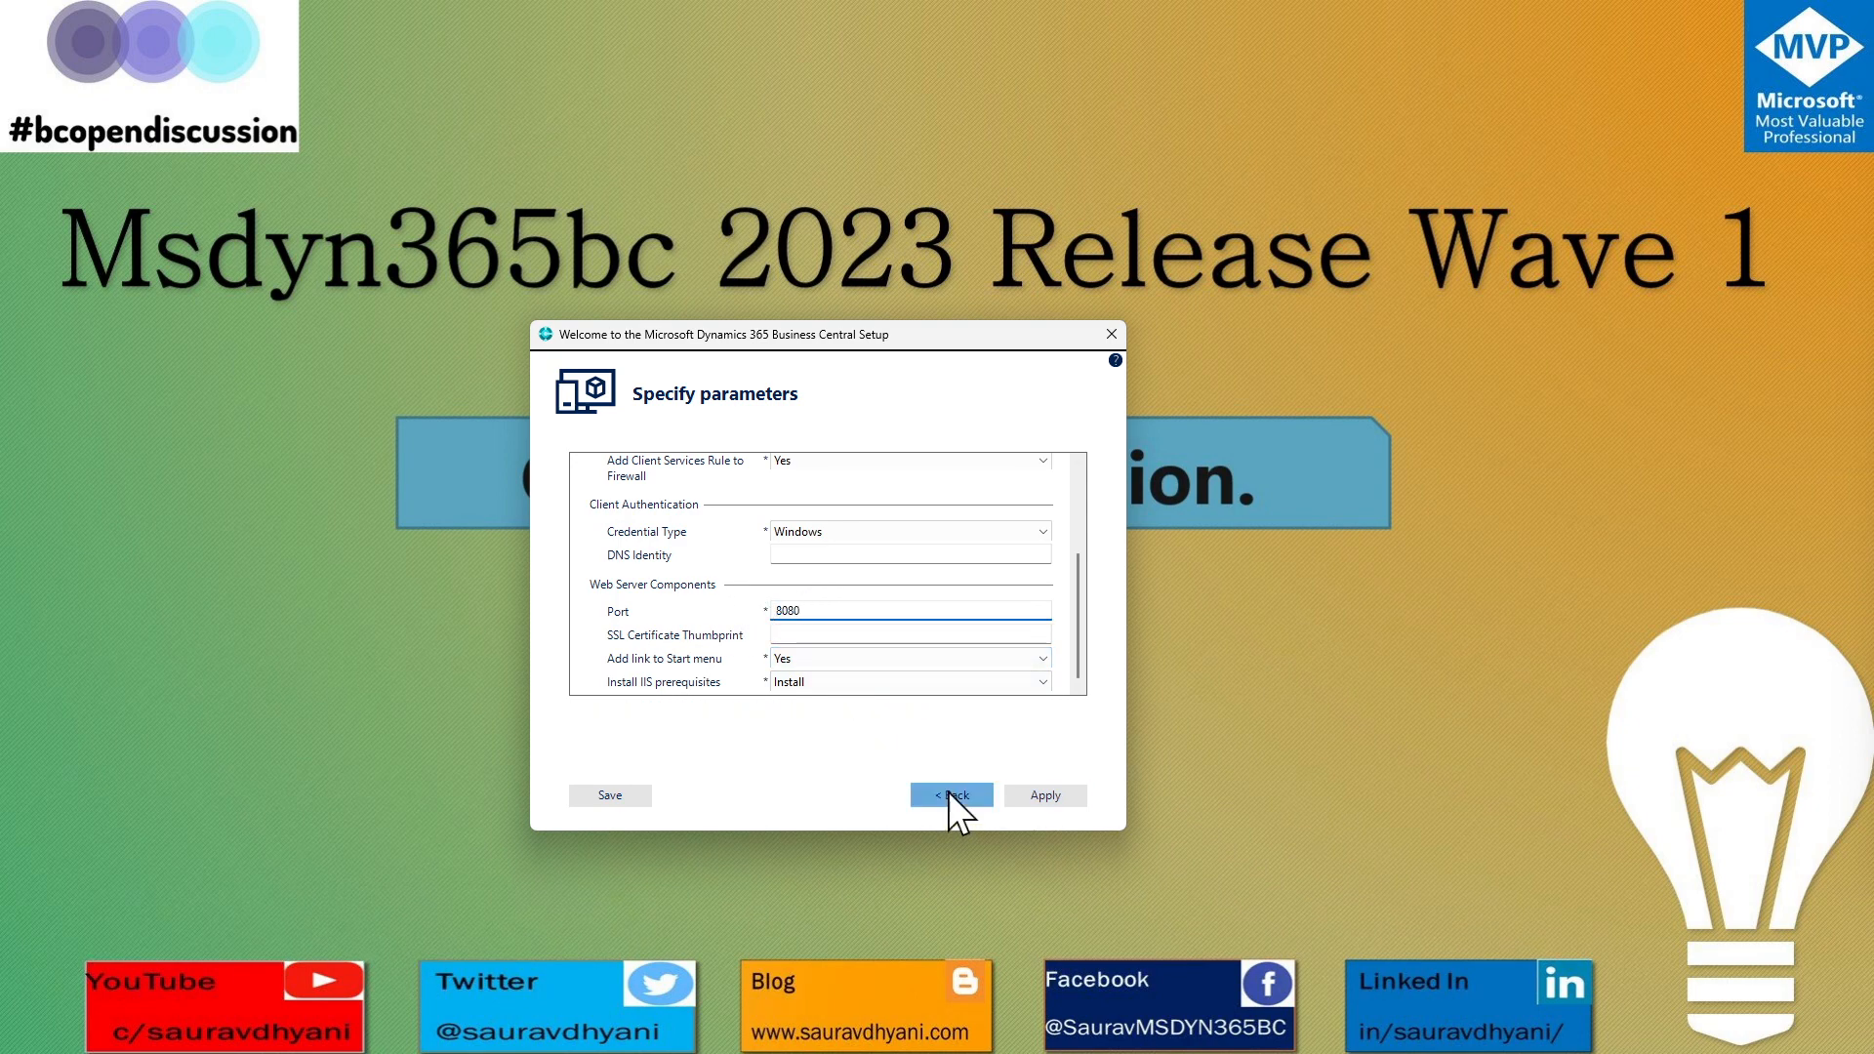
Discard the current configuration and continue to the parameters of the installation option covering AL Development Environment, Server, SQL Server Database and Web Server Components.
left_click(940, 785)
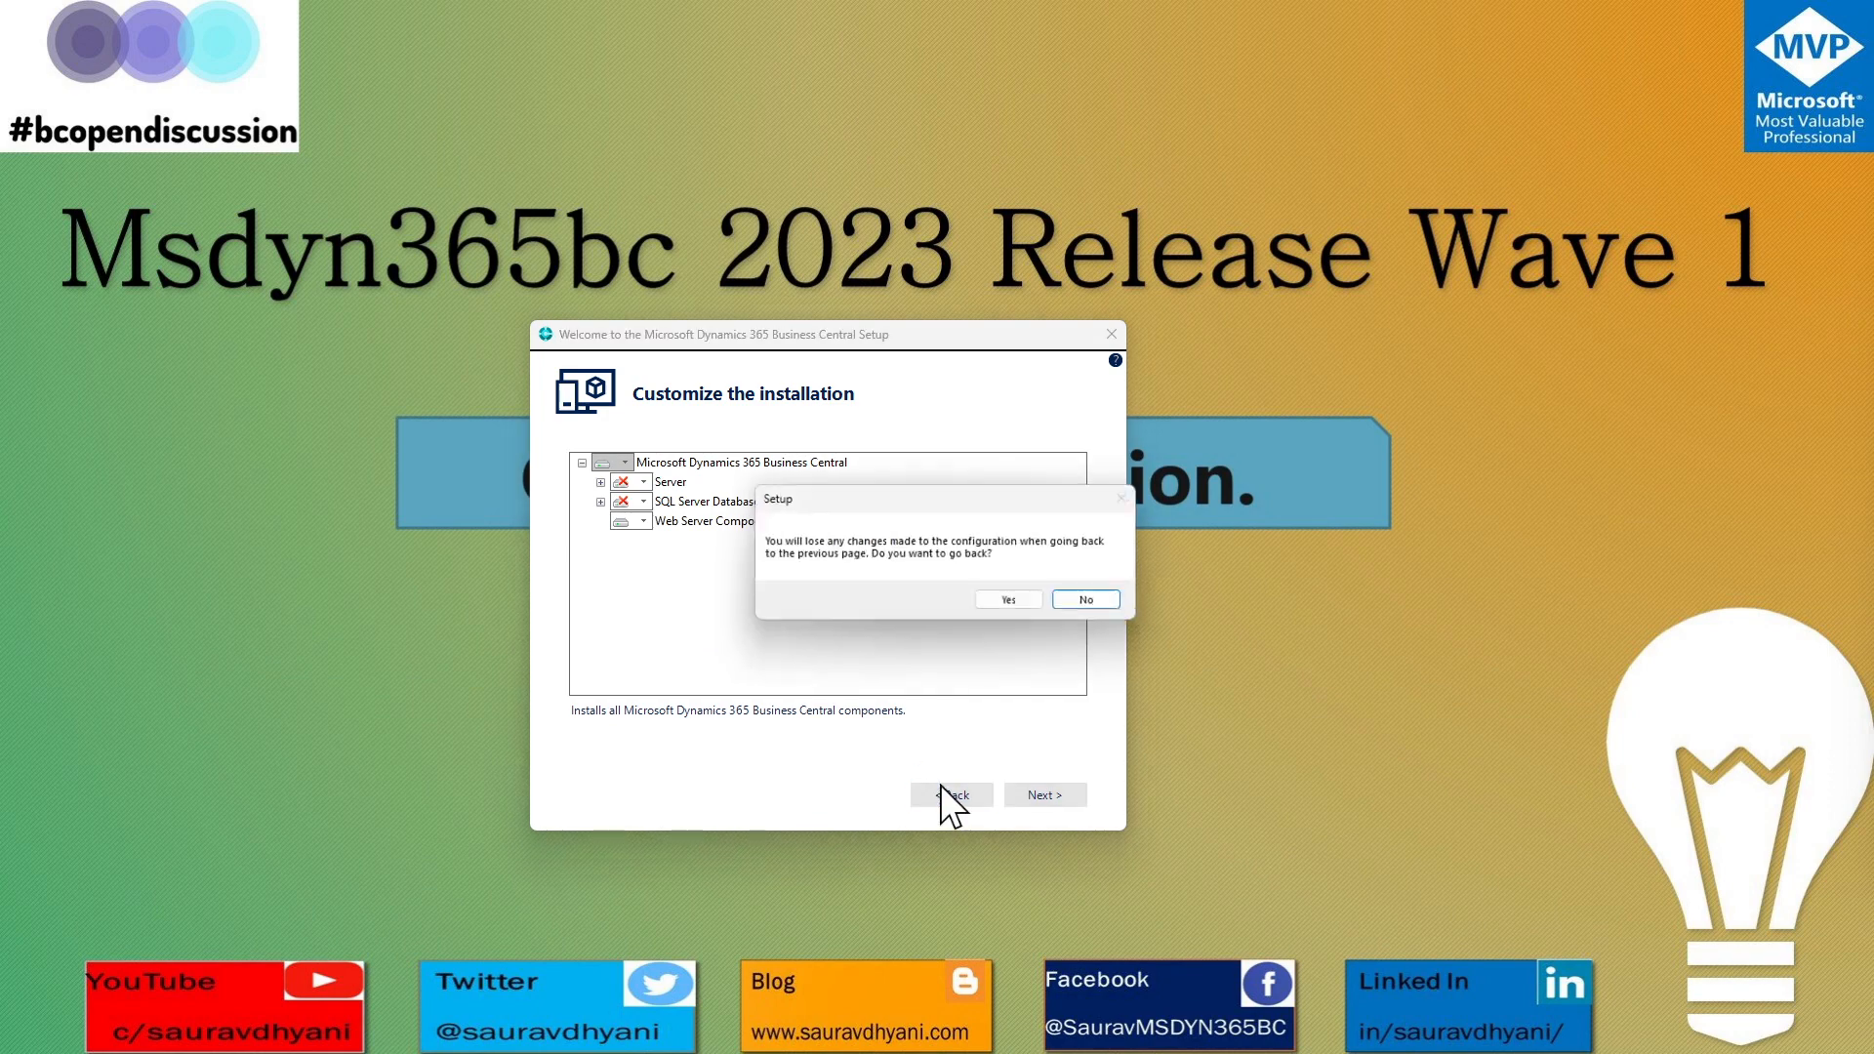
left_click(1013, 602)
left_click(671, 625)
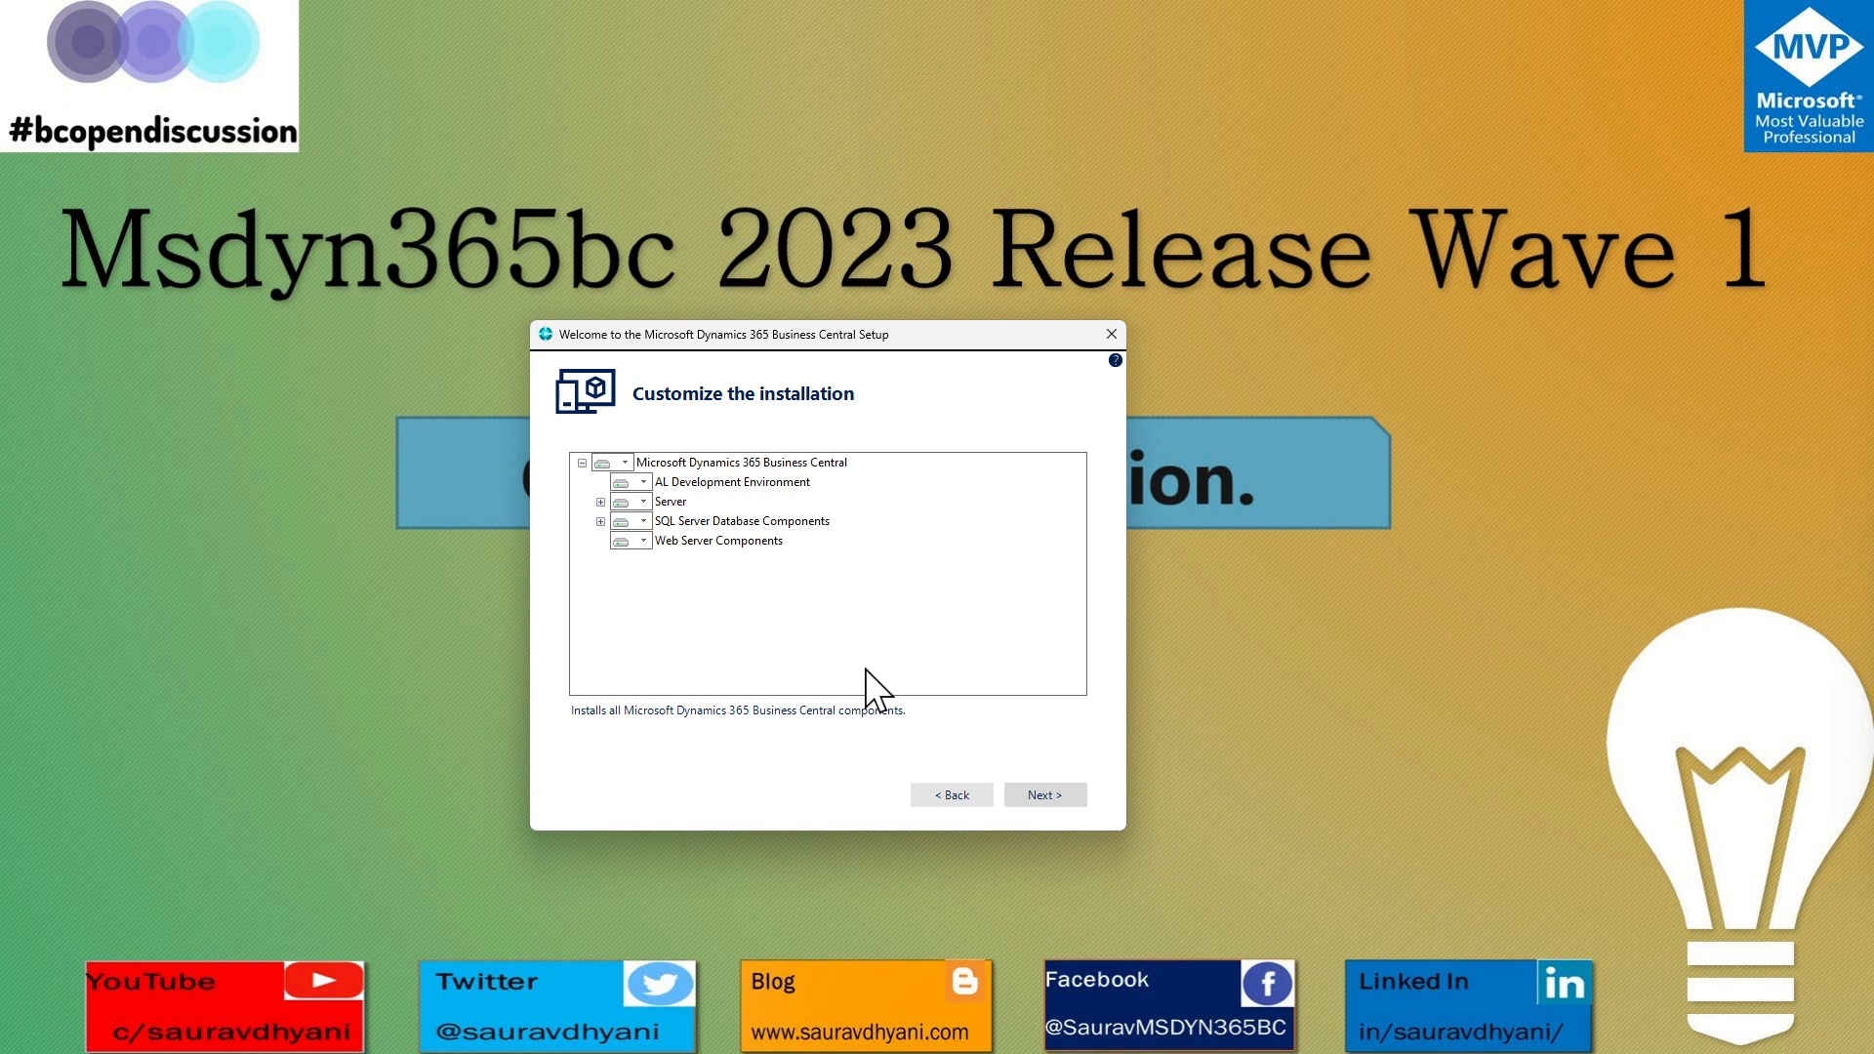
left_click_drag(932, 337, 966, 345)
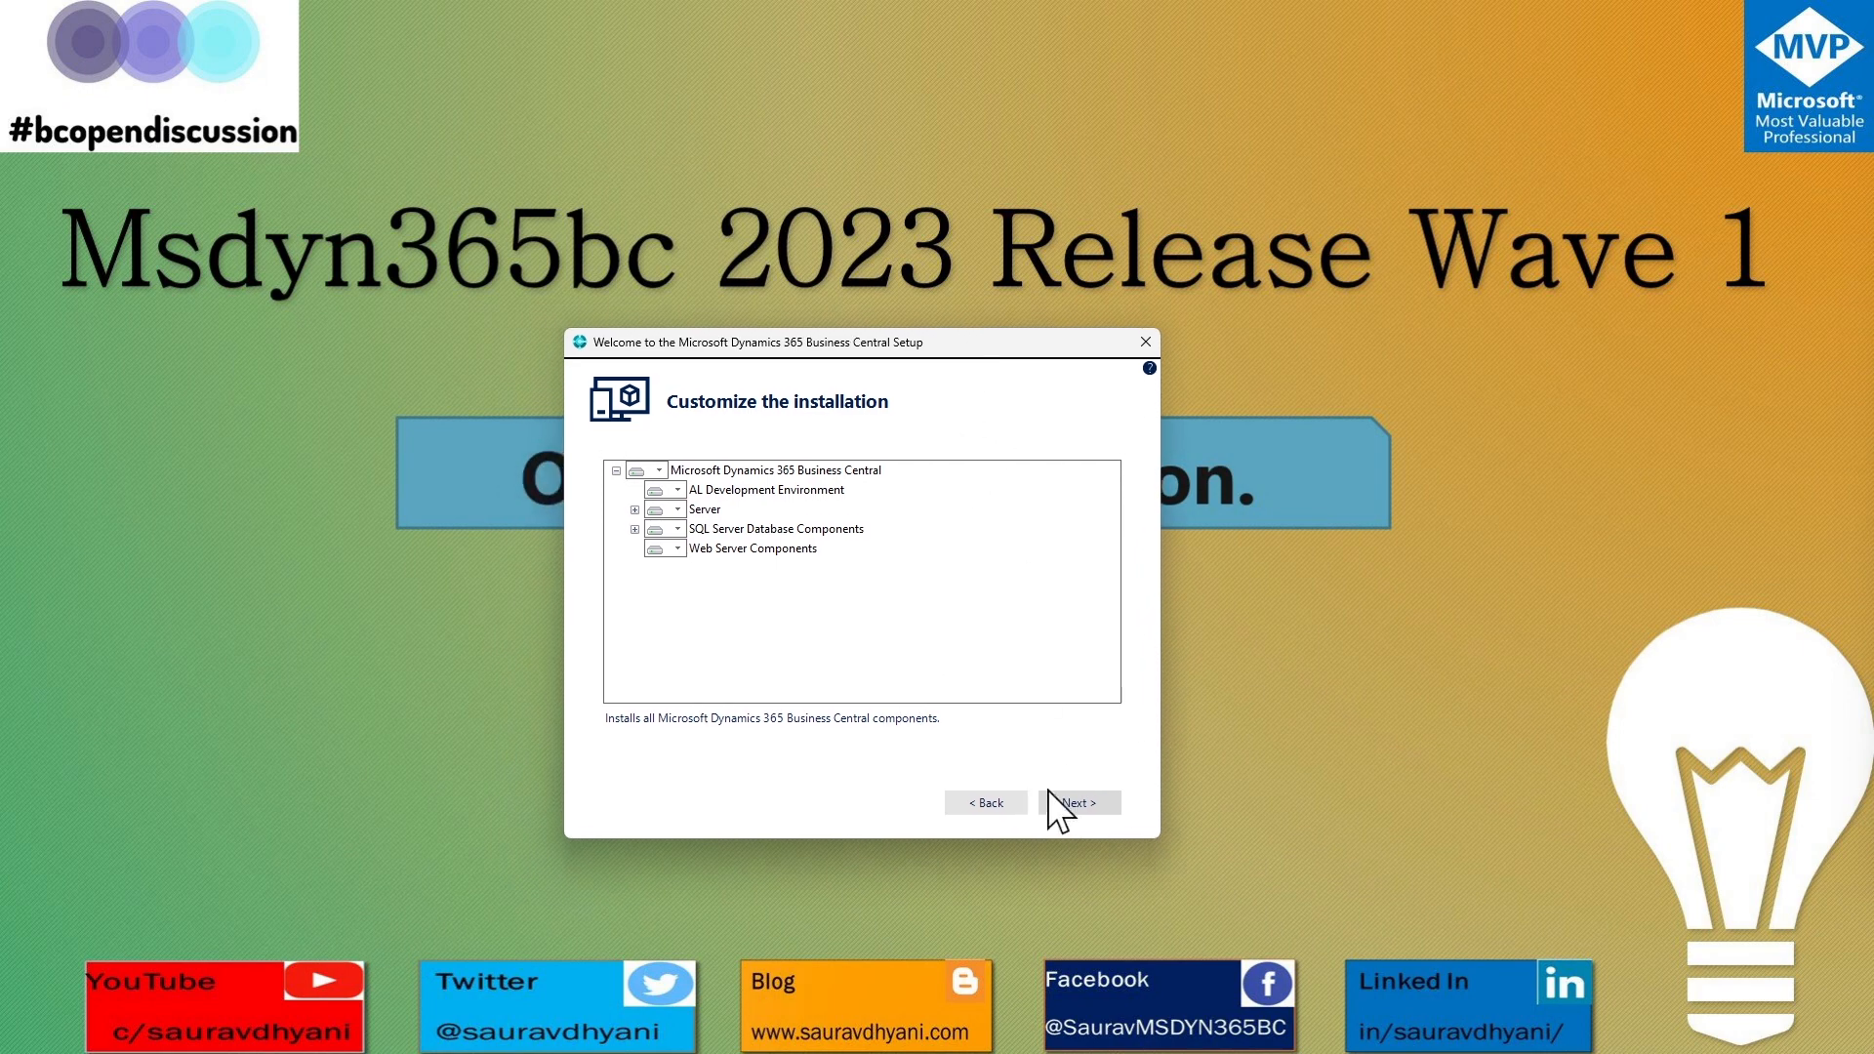
left_click(1062, 801)
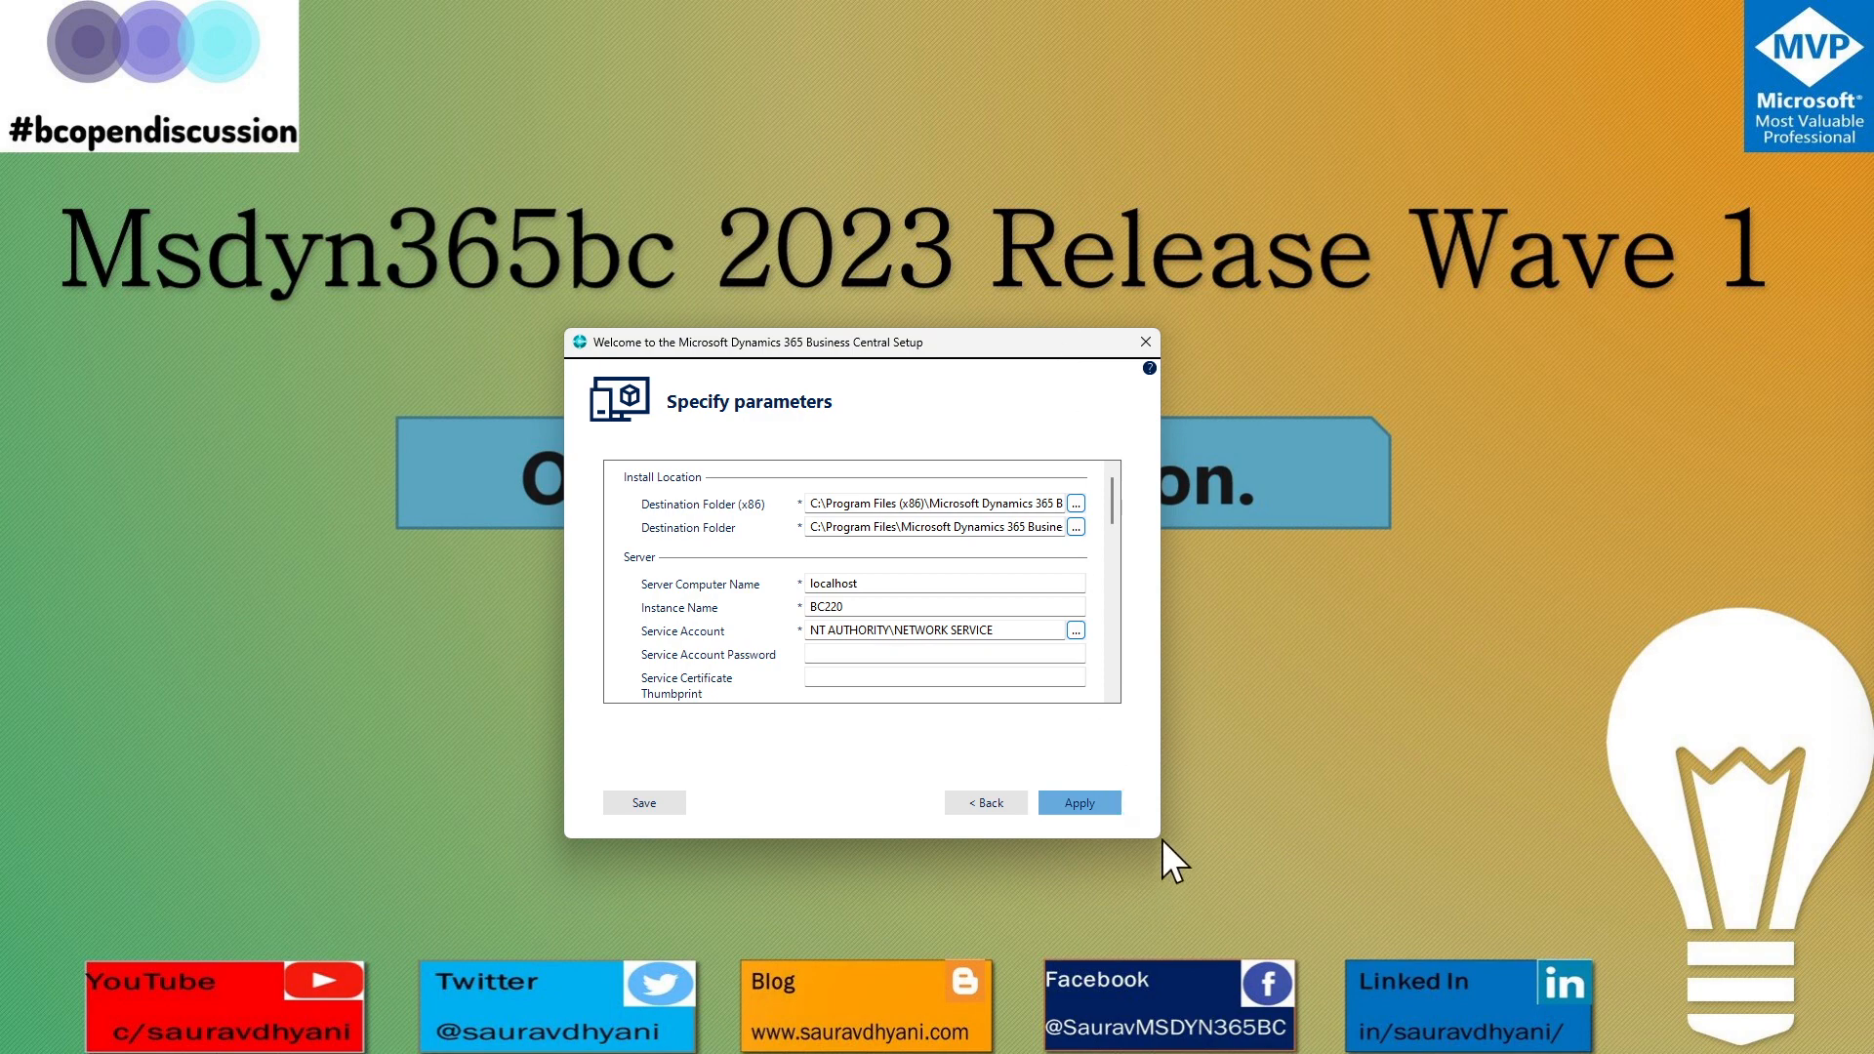
Examine the Server Computer Name and Instance Name parameters and the Server settings that follow them.
left_click(884, 584)
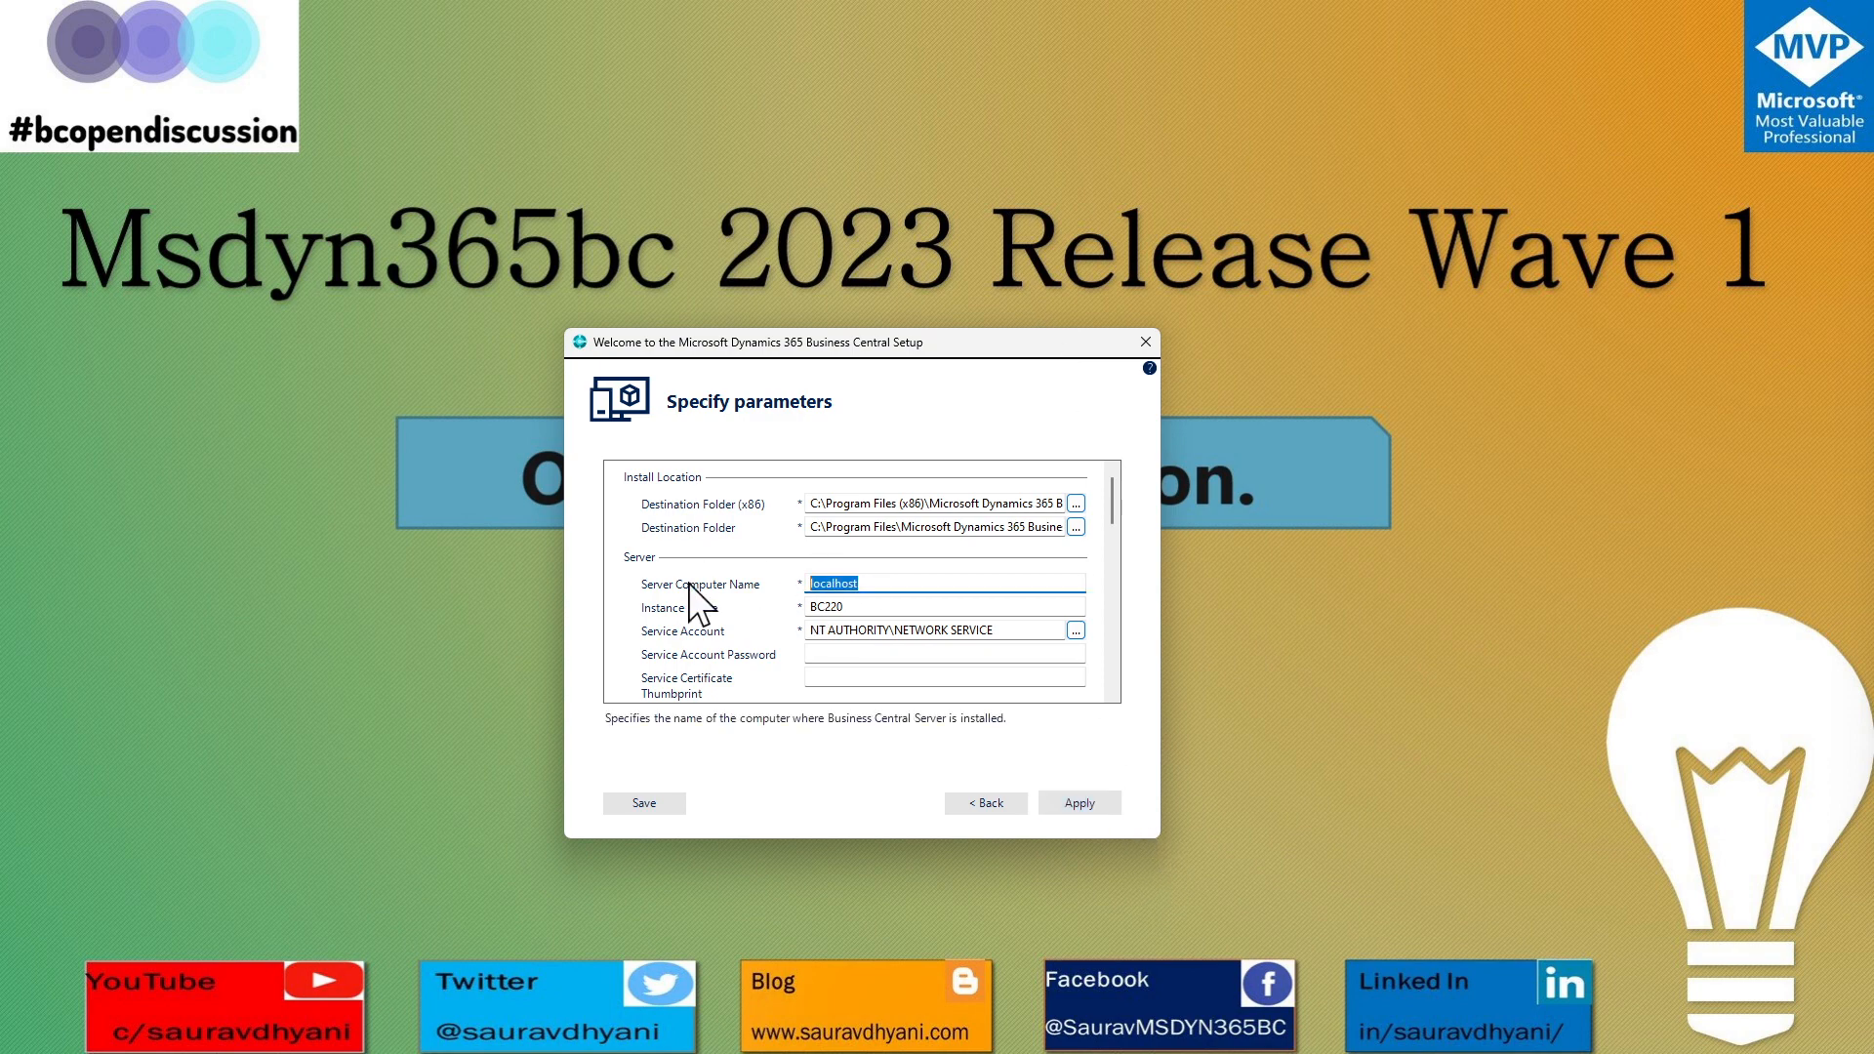
left_click(884, 607)
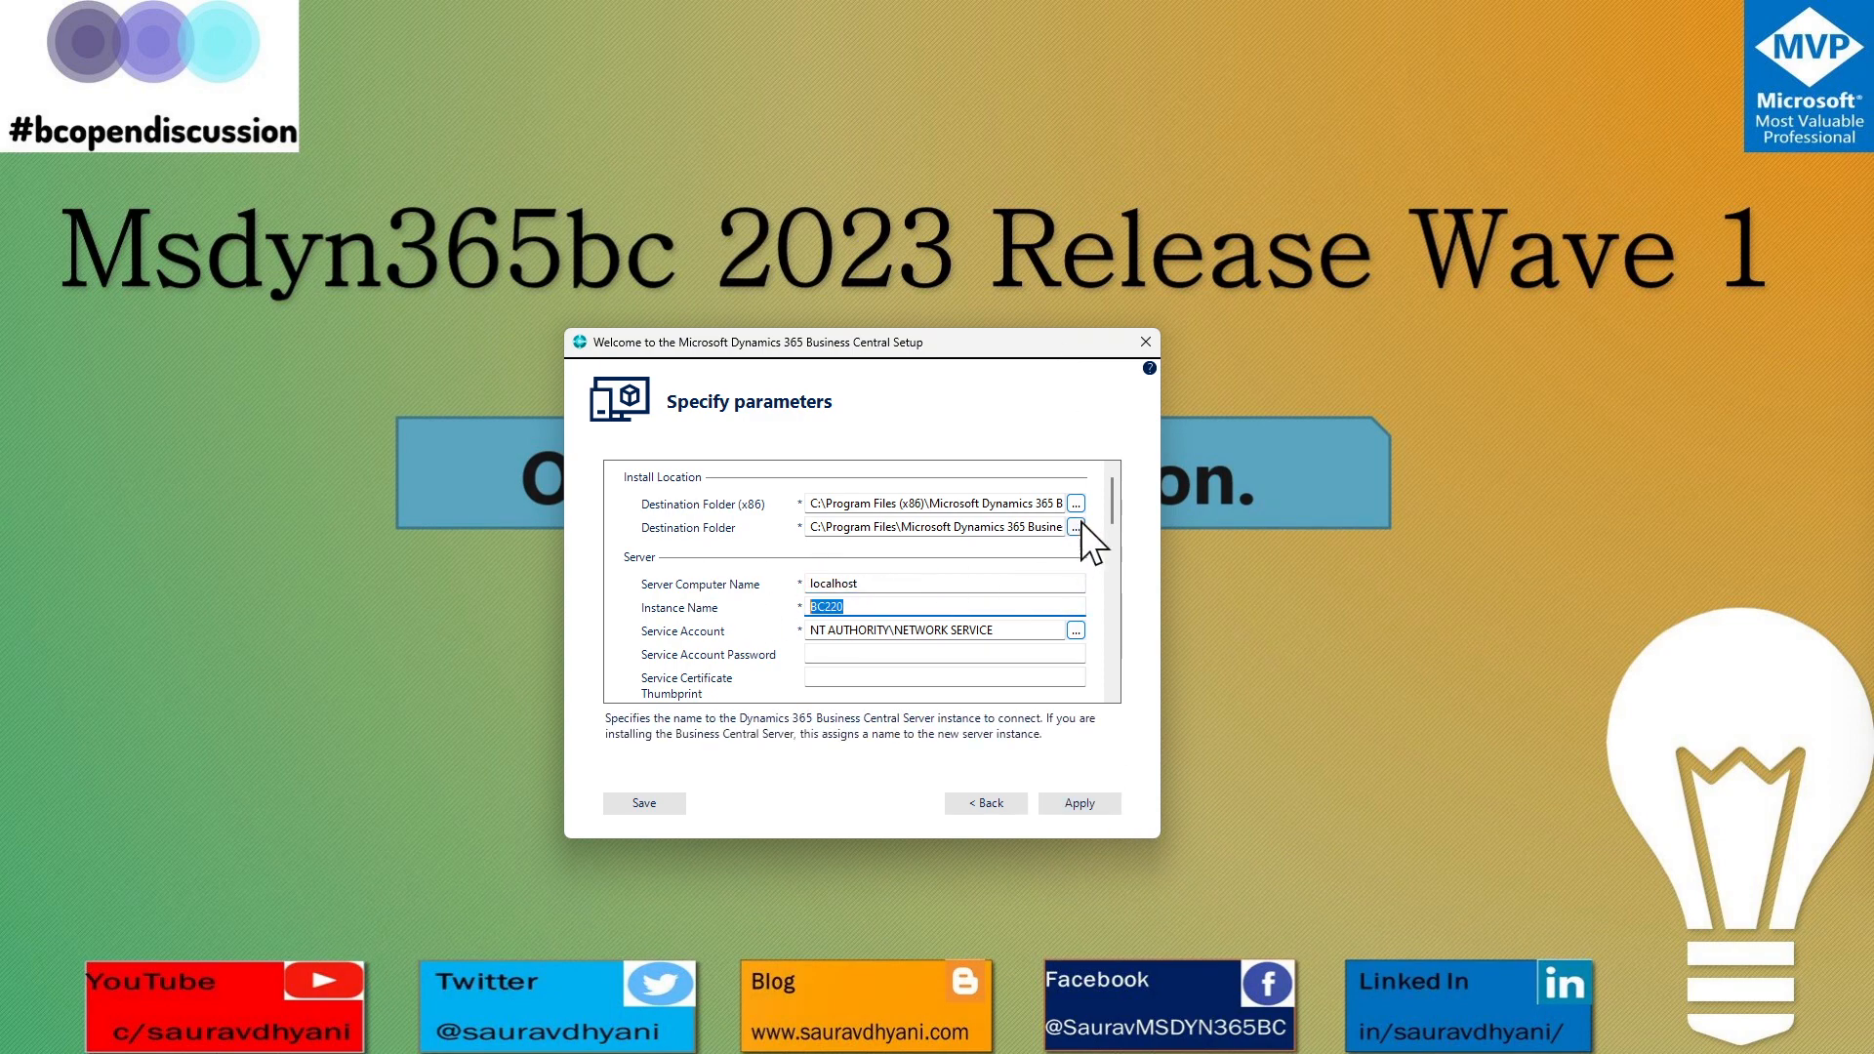
left_click_drag(1110, 492, 1116, 536)
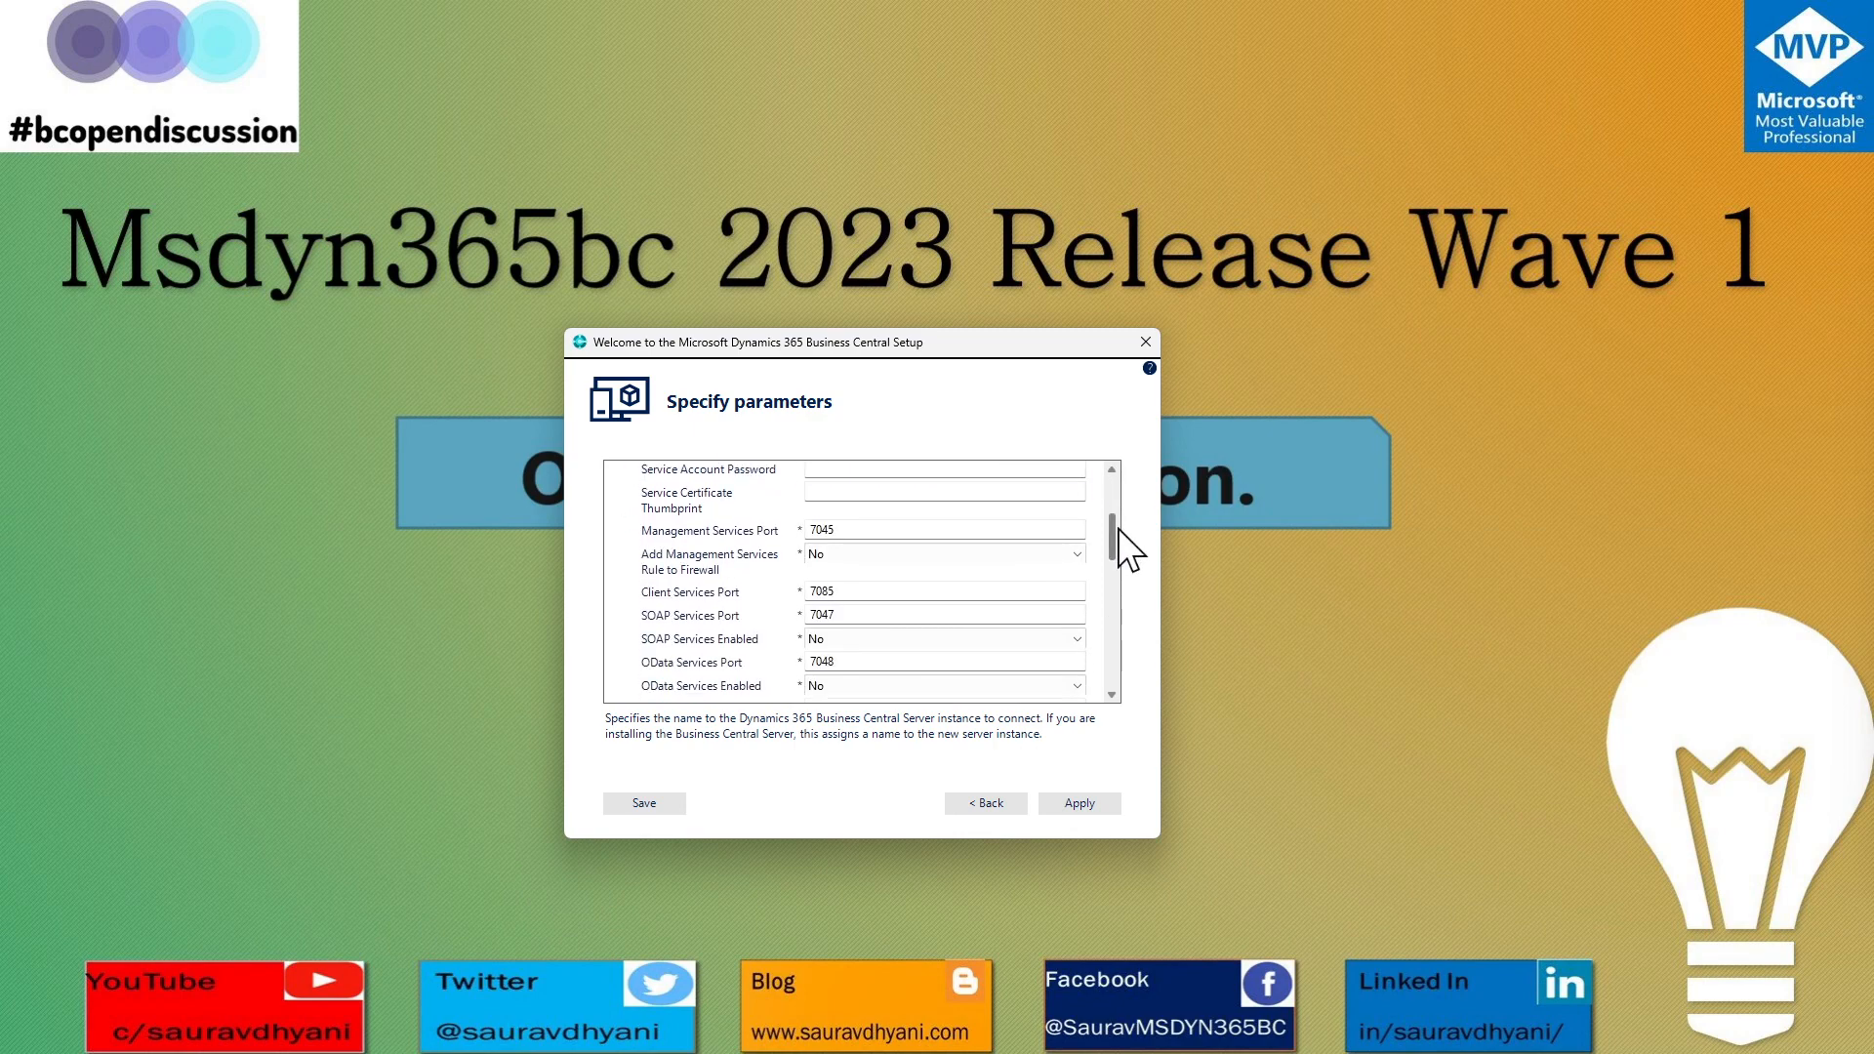
Review the Management Services Port and set Add Management Services Rule to Firewall to Yes.
left_click(817, 532)
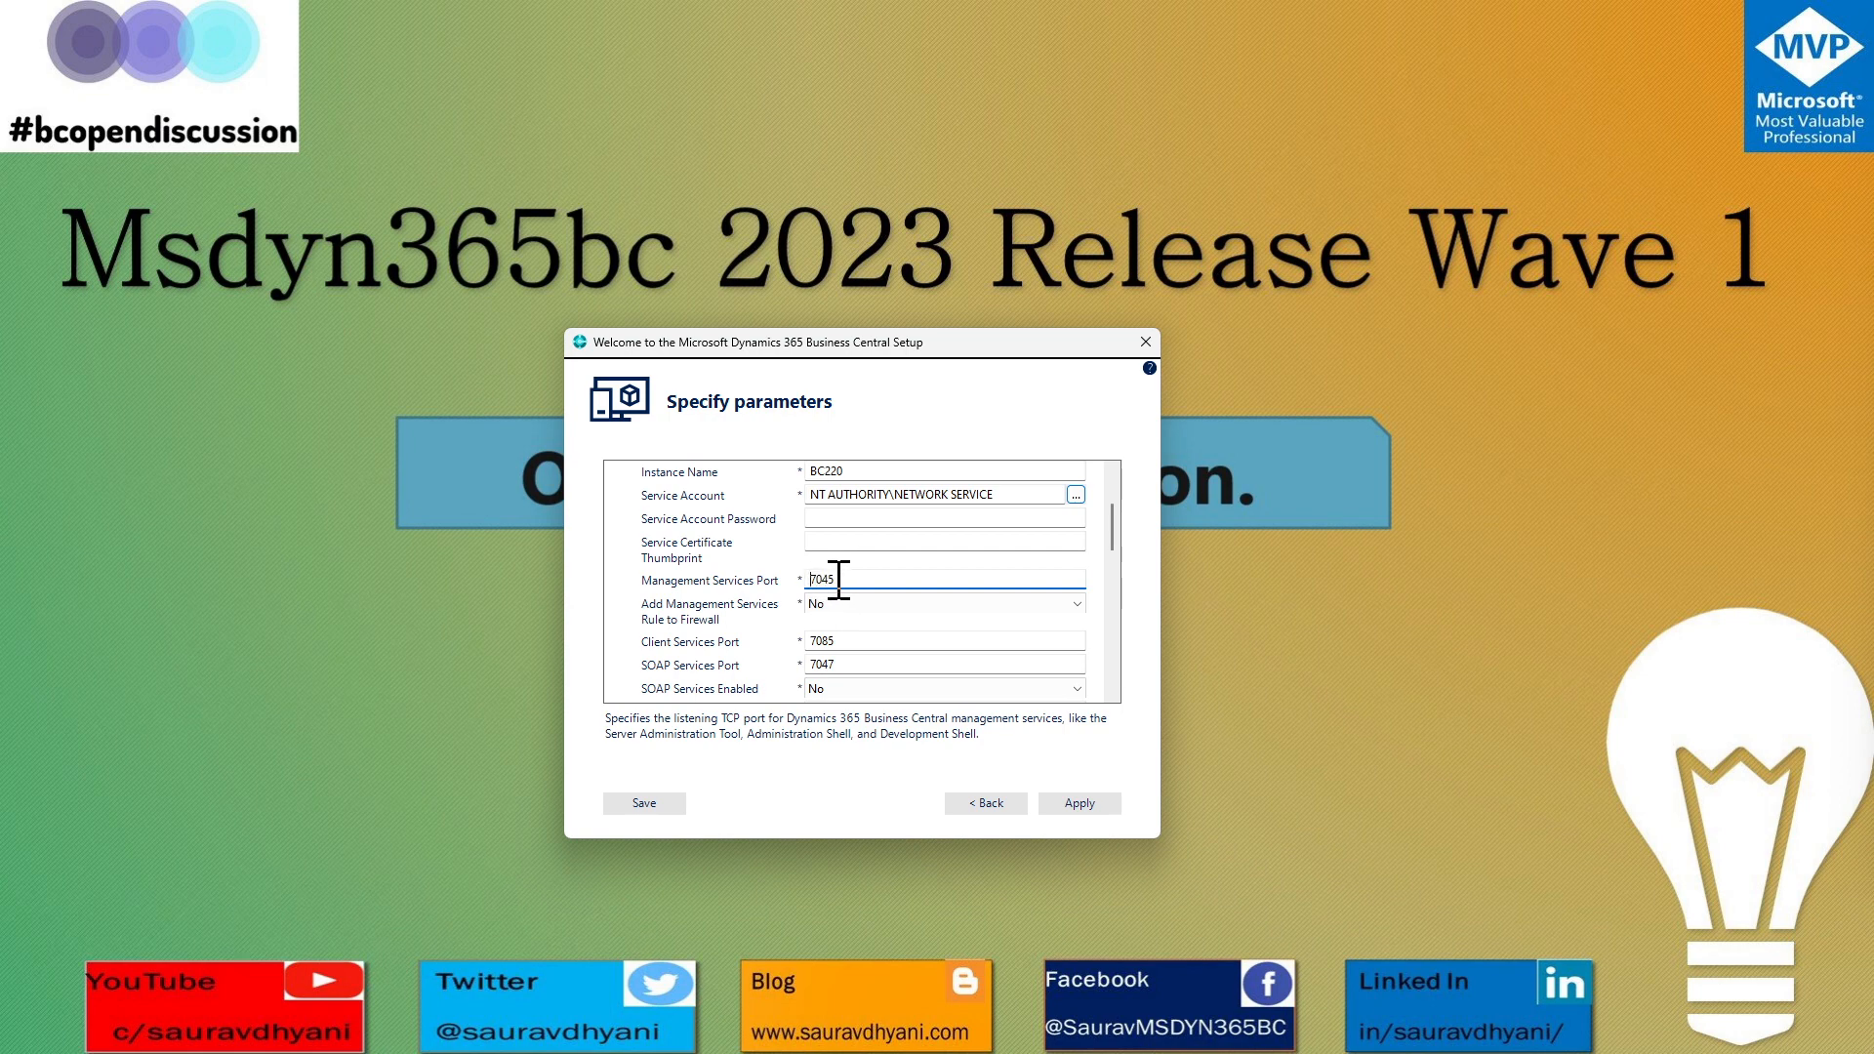
left_click_drag(839, 579, 781, 581)
left_click(834, 603)
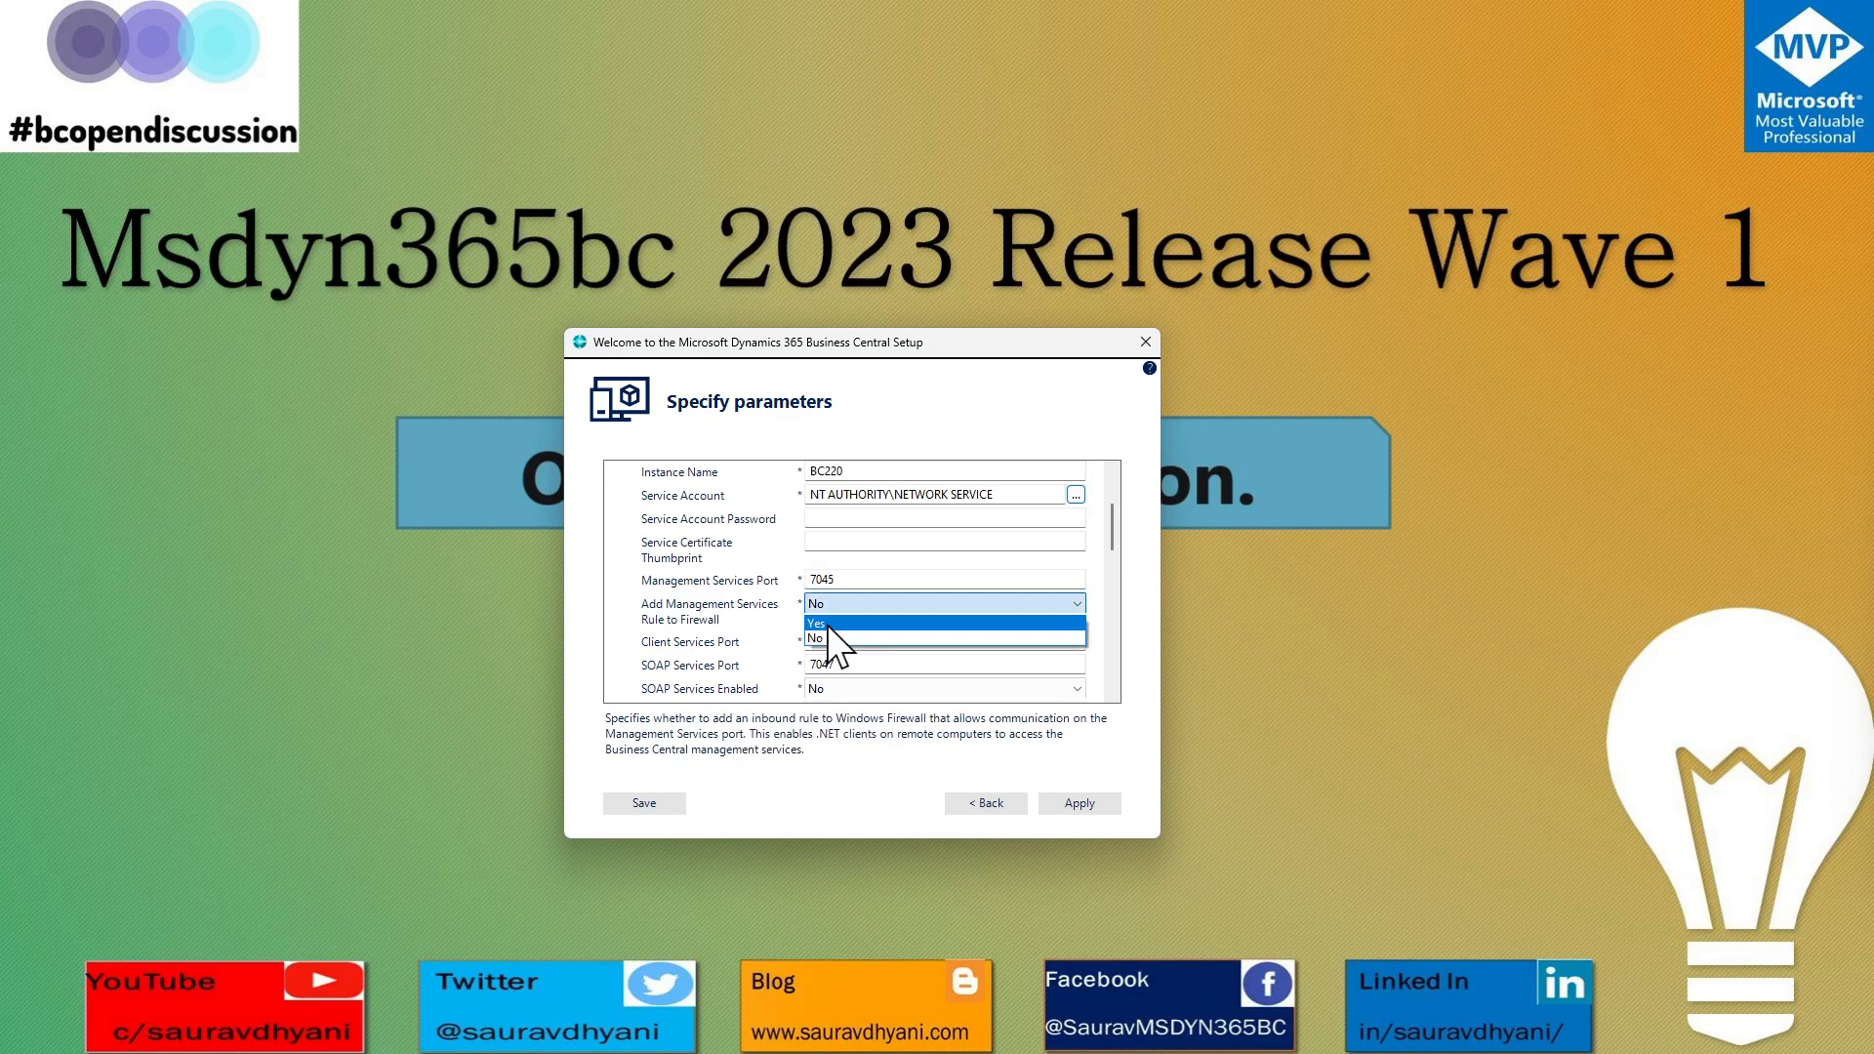
left_click(832, 624)
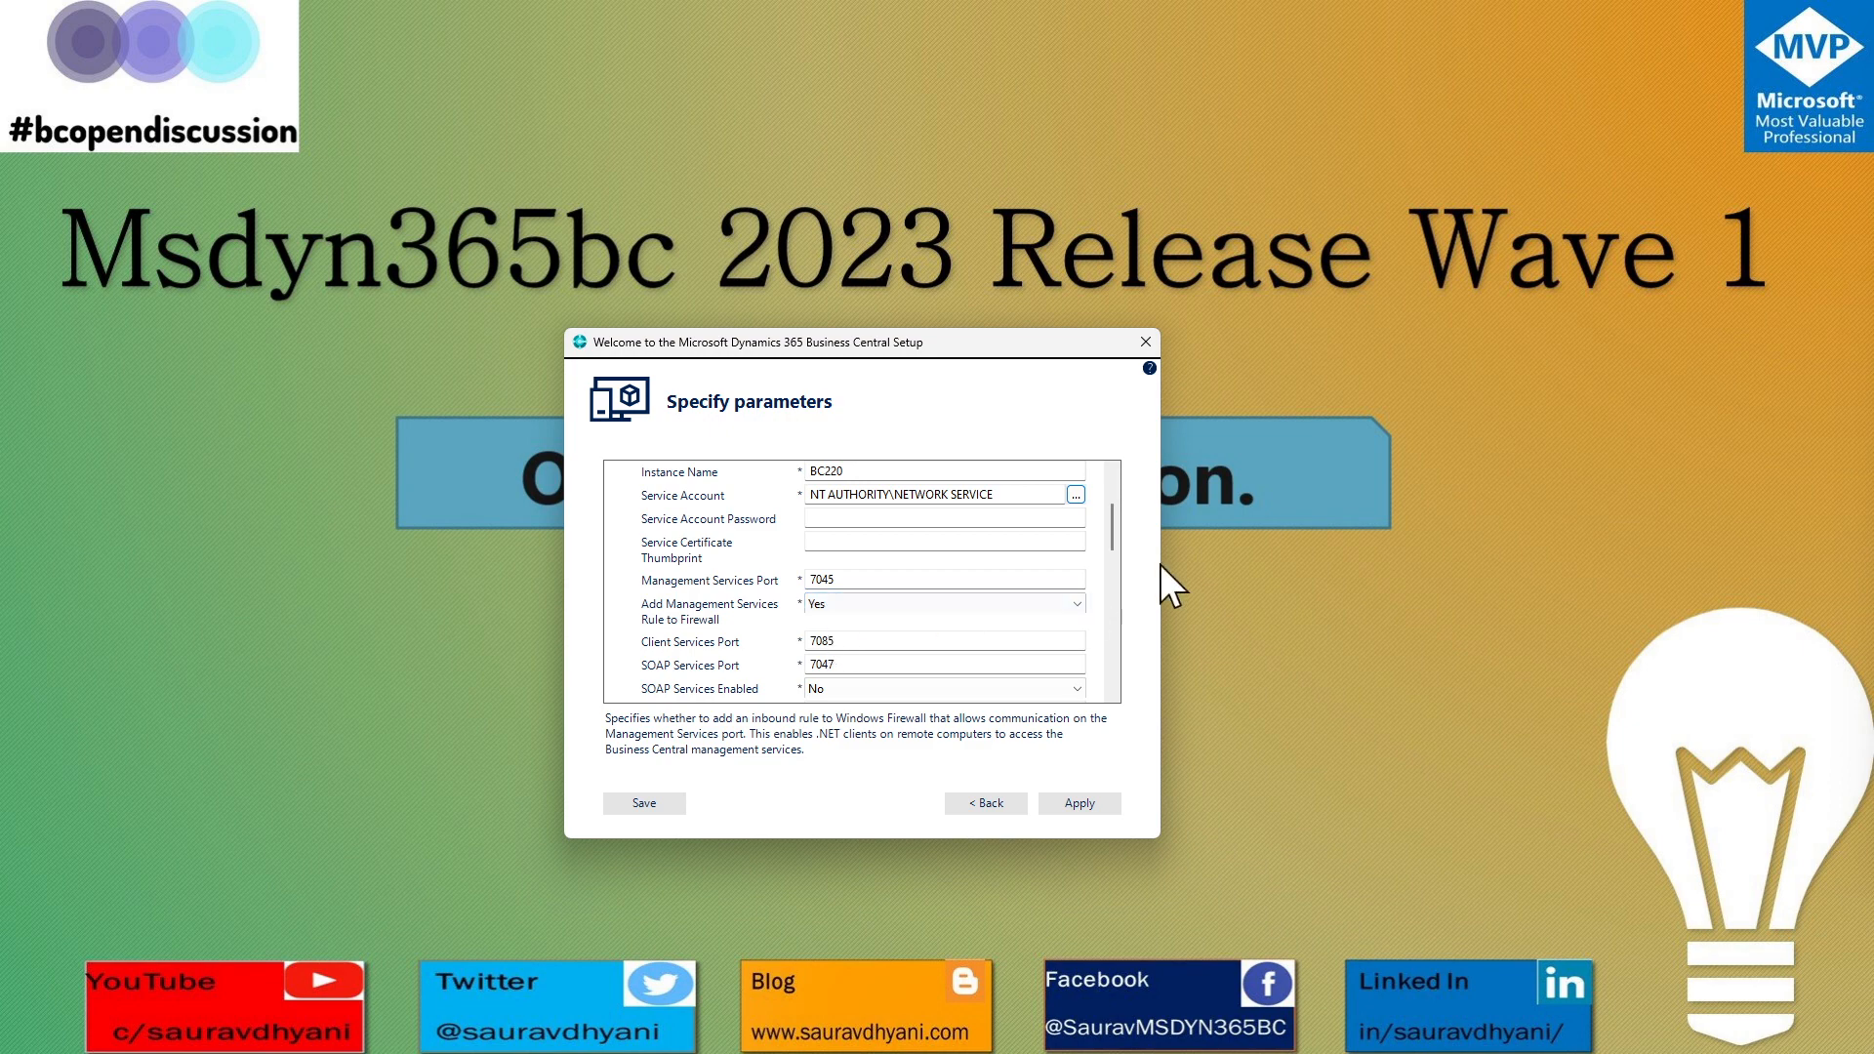
Set the Client Services Port to 7046.
mouse_move(1113, 513)
left_mouse_down()
mouse_move(1115, 548)
mouse_move(1111, 529)
left_mouse_up()
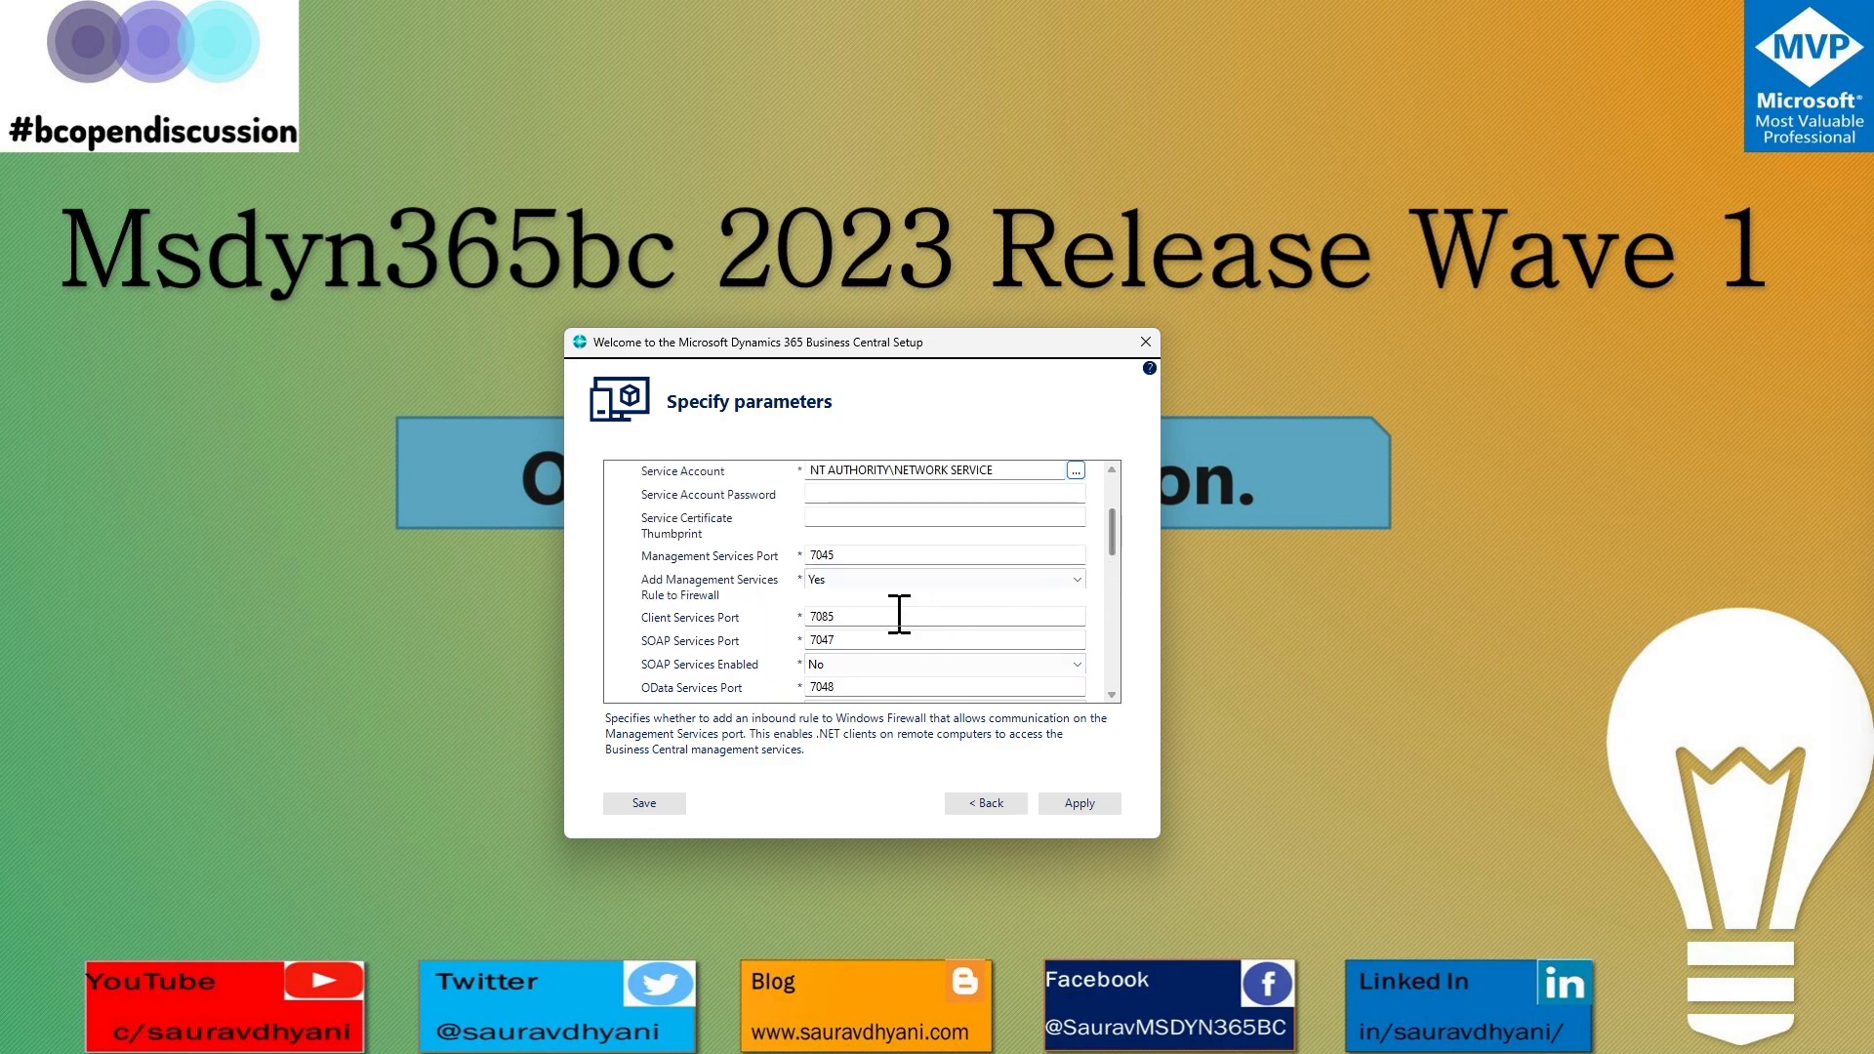
left_click(825, 617)
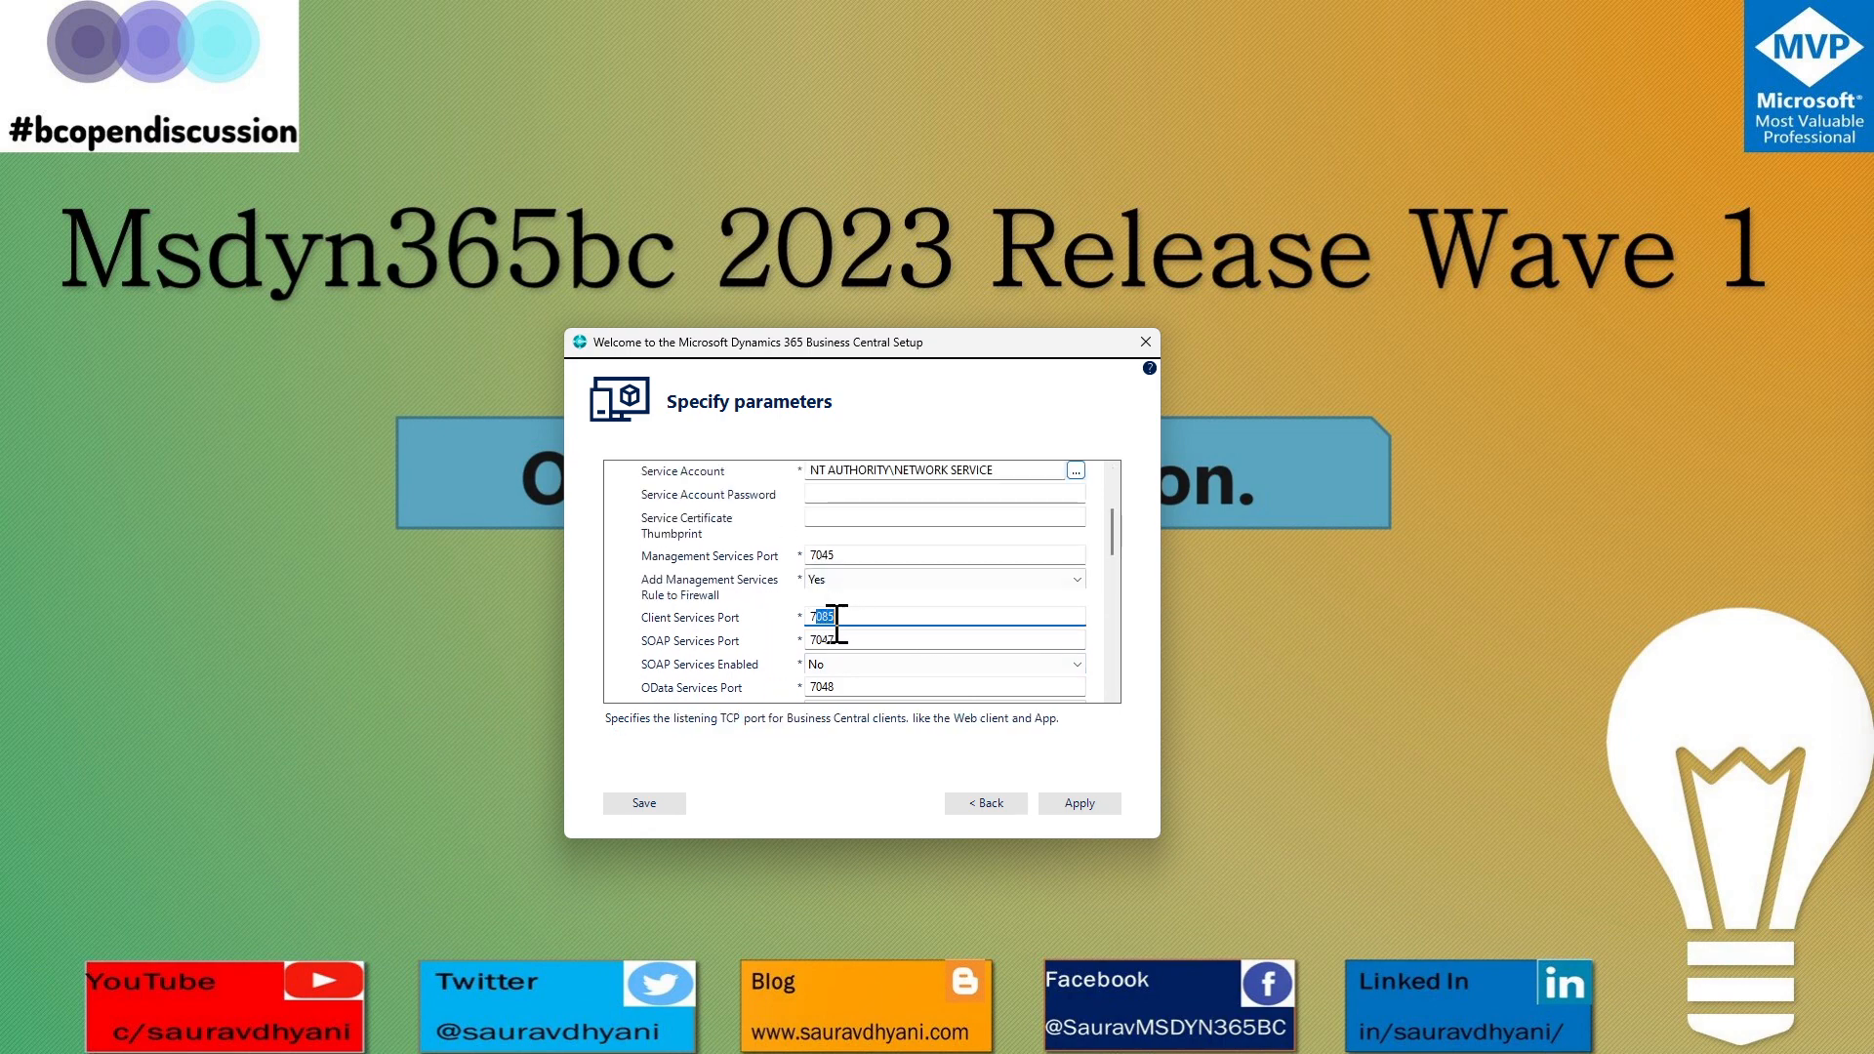
left_click_drag(846, 617, 823, 617)
Examine the SOAP, OData and Developer Services ports and the Snapshot Debugger and client firewall parameters.
left_click(856, 641)
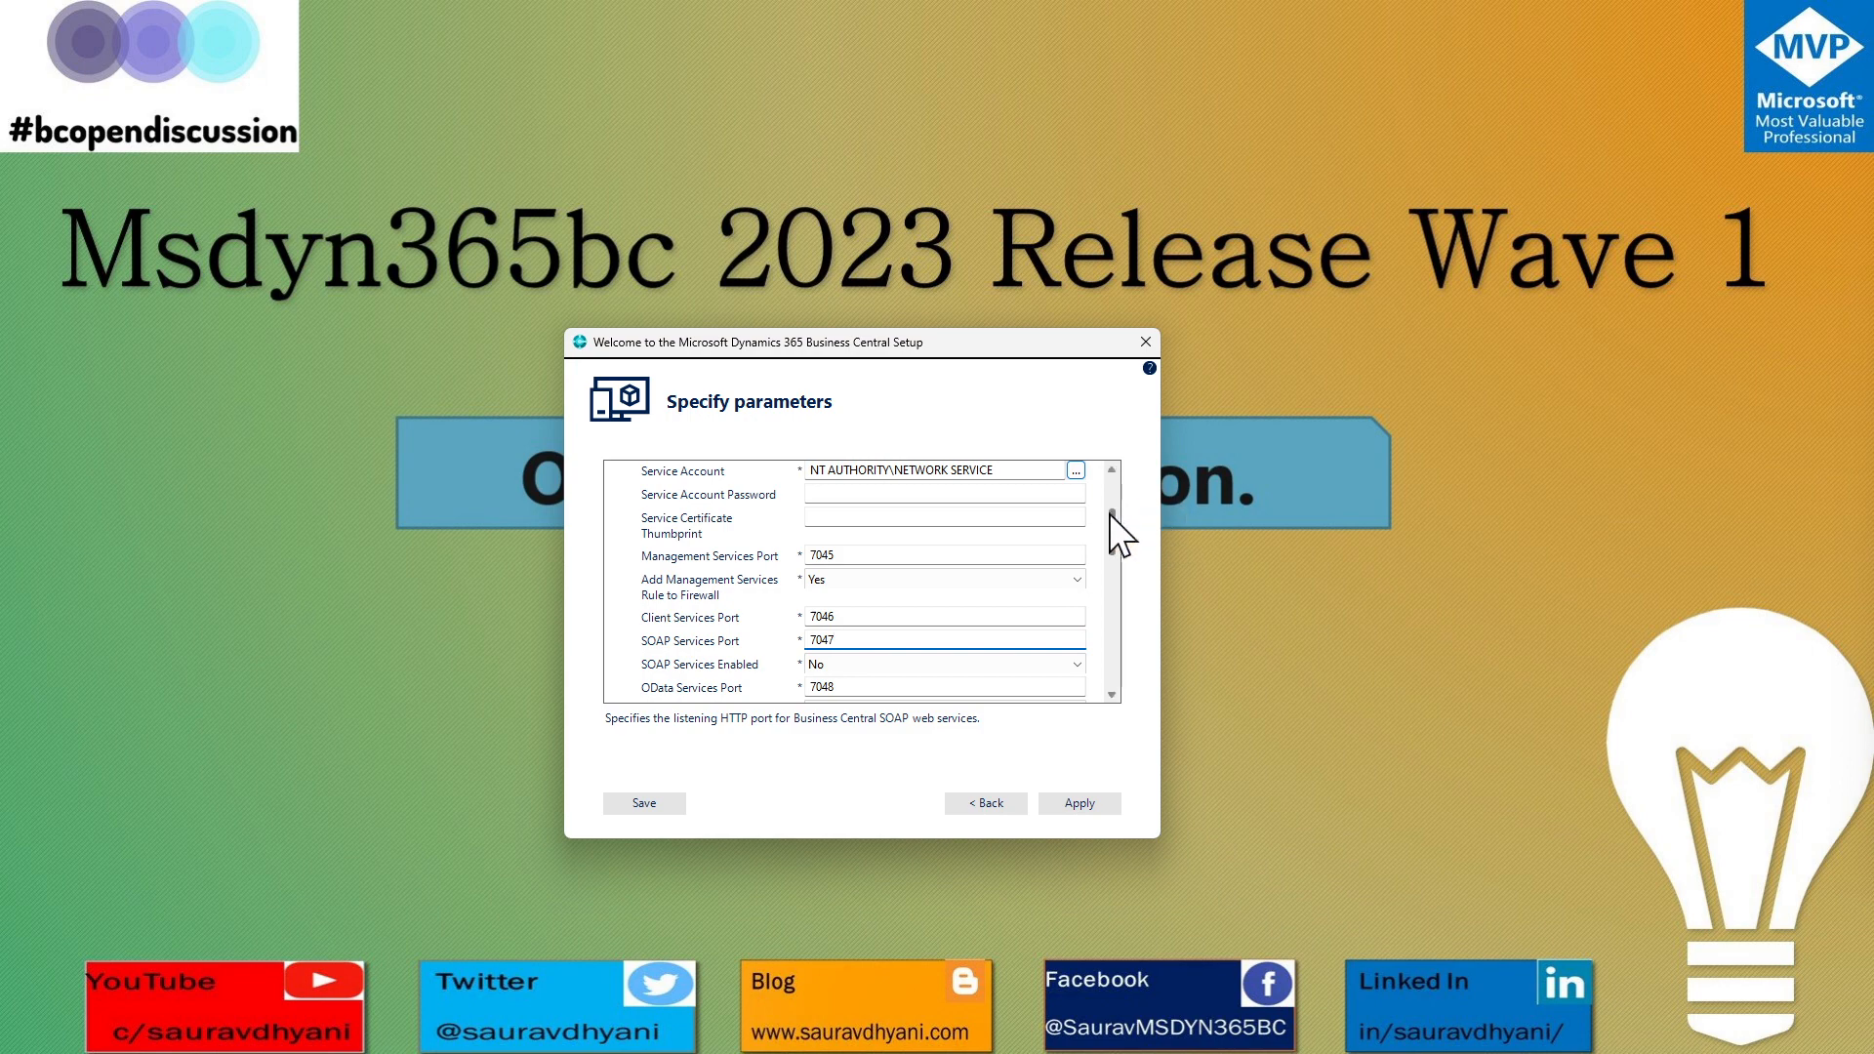
left_click_drag(1113, 514, 1116, 539)
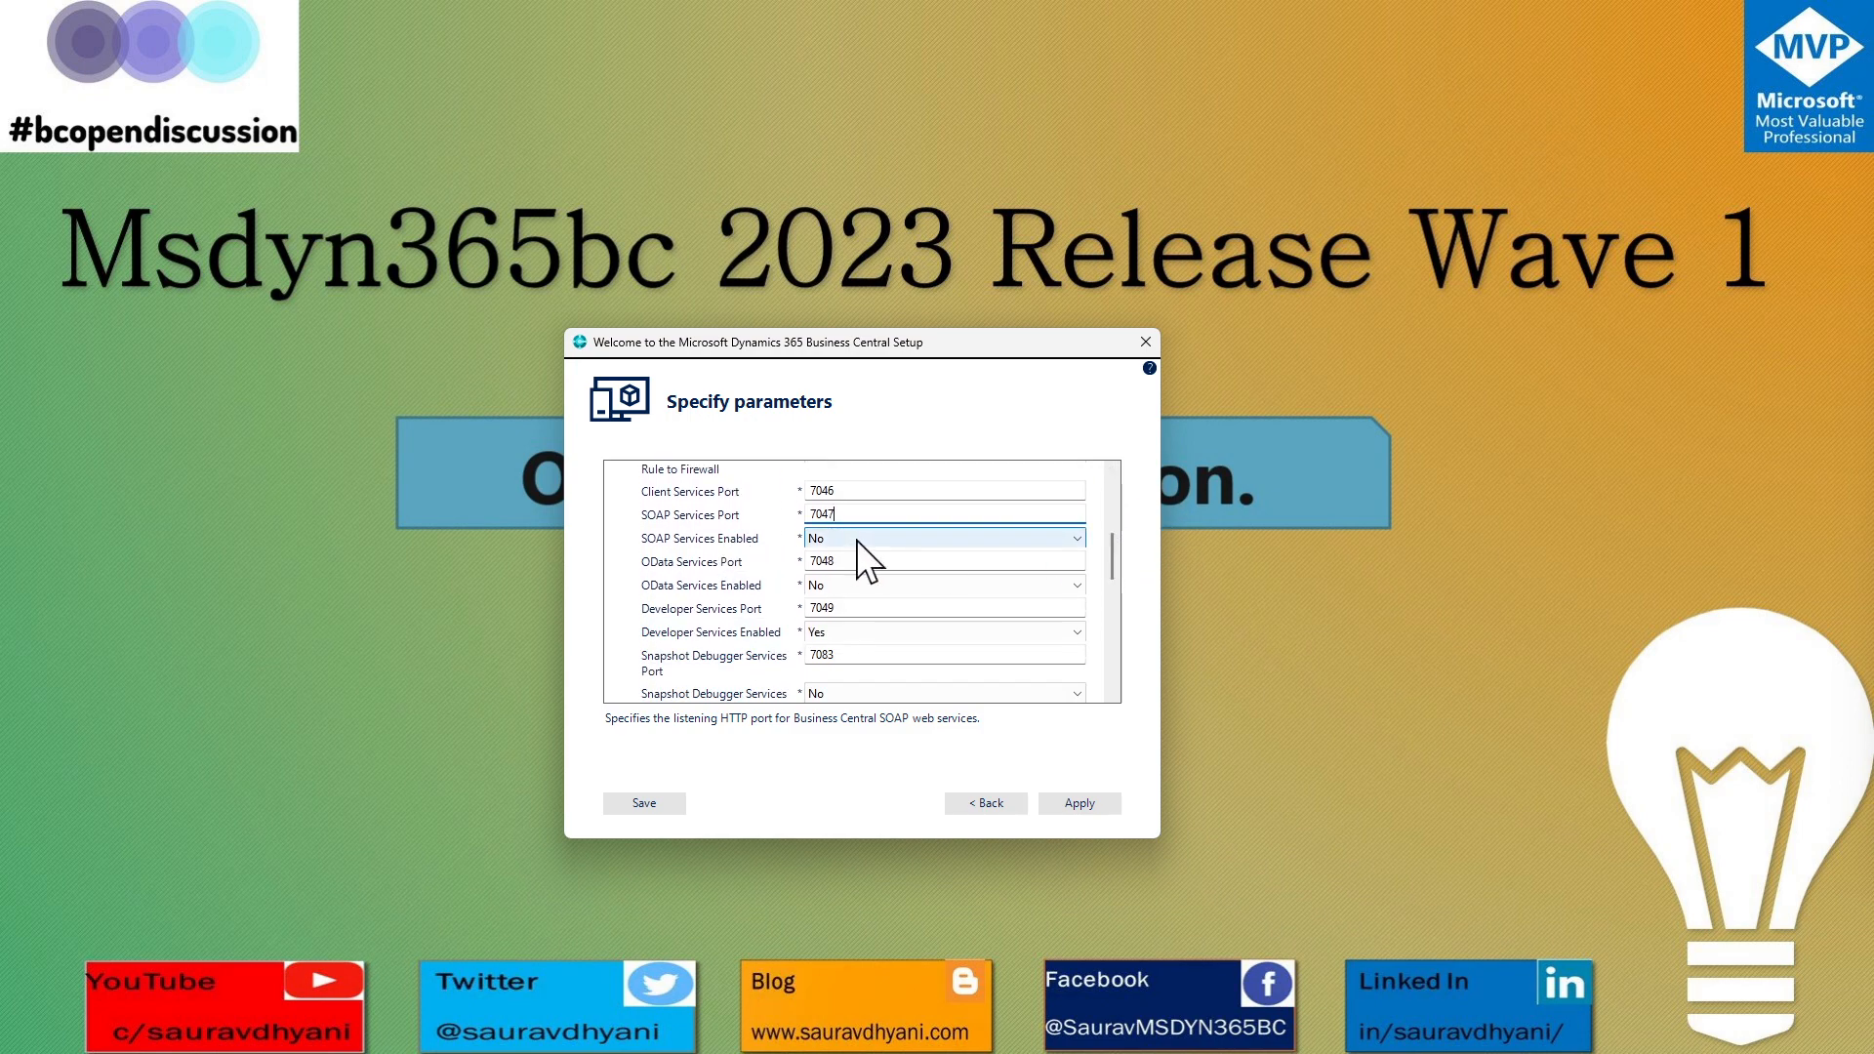
key("Tab")
key("Tab")
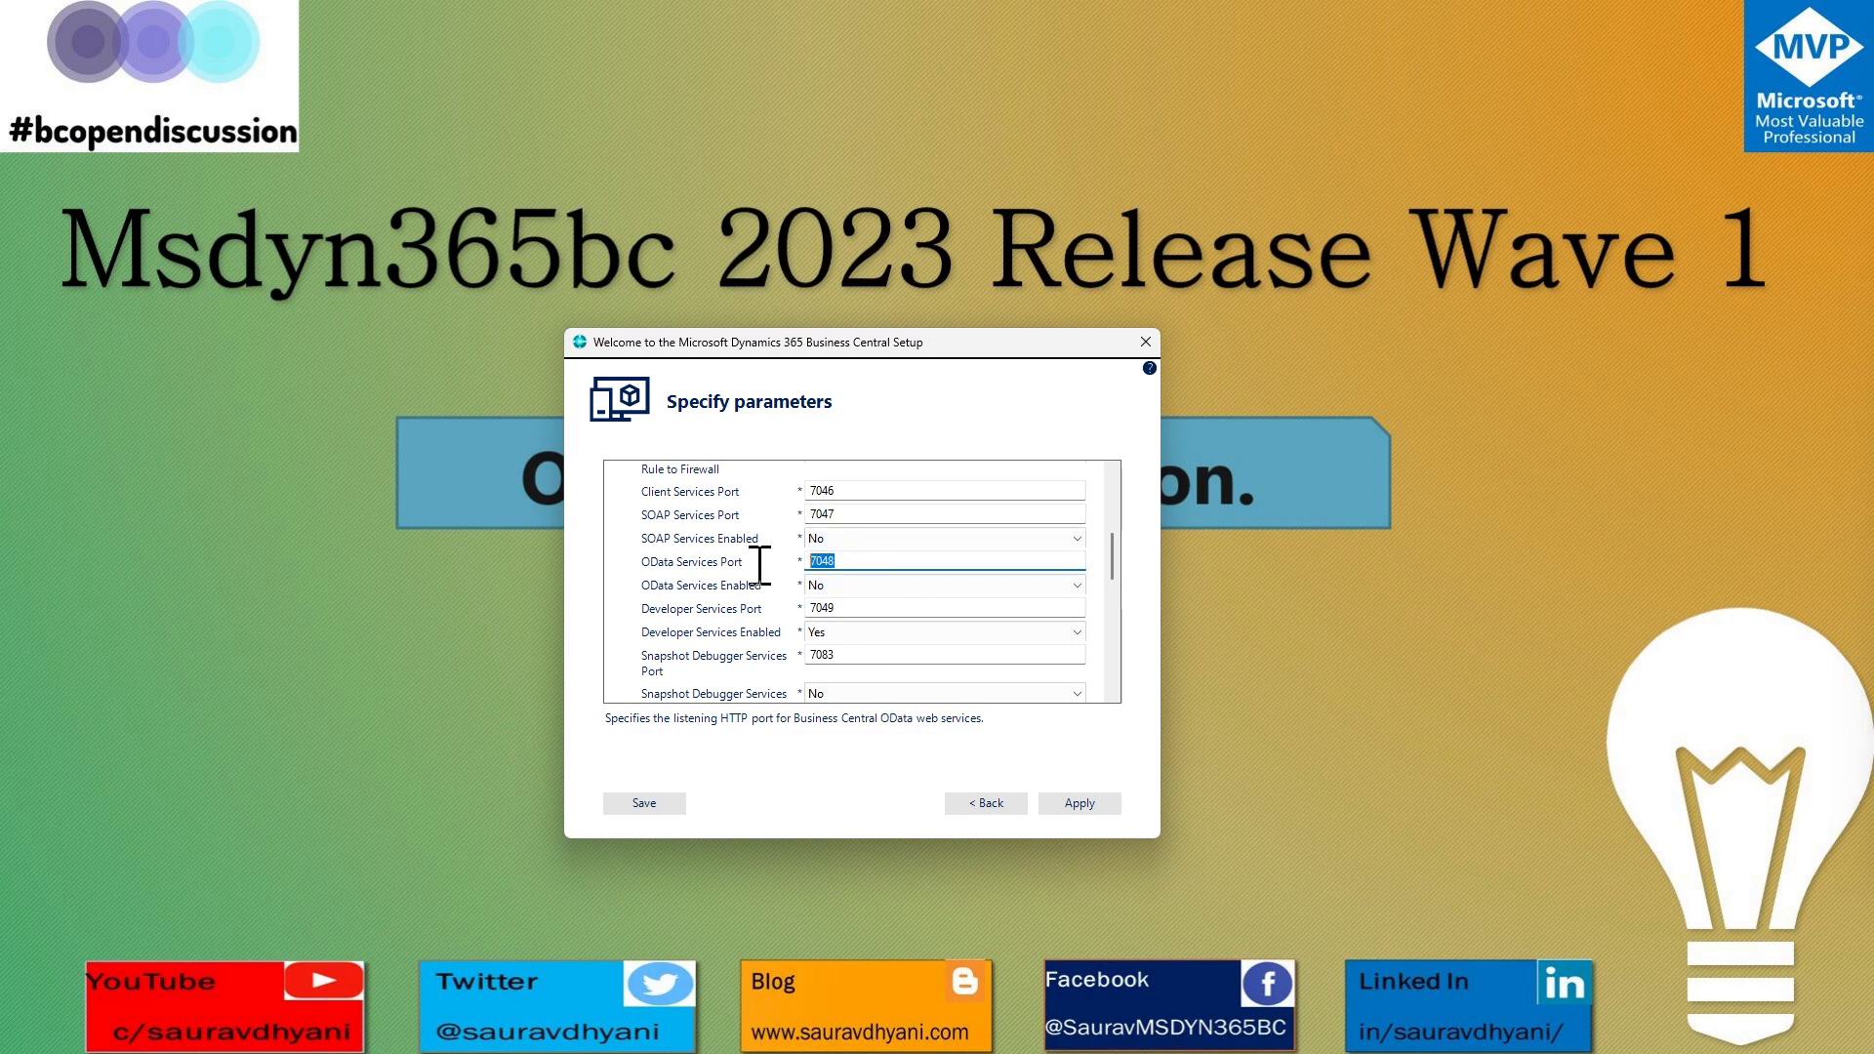
key("Tab")
key("Tab")
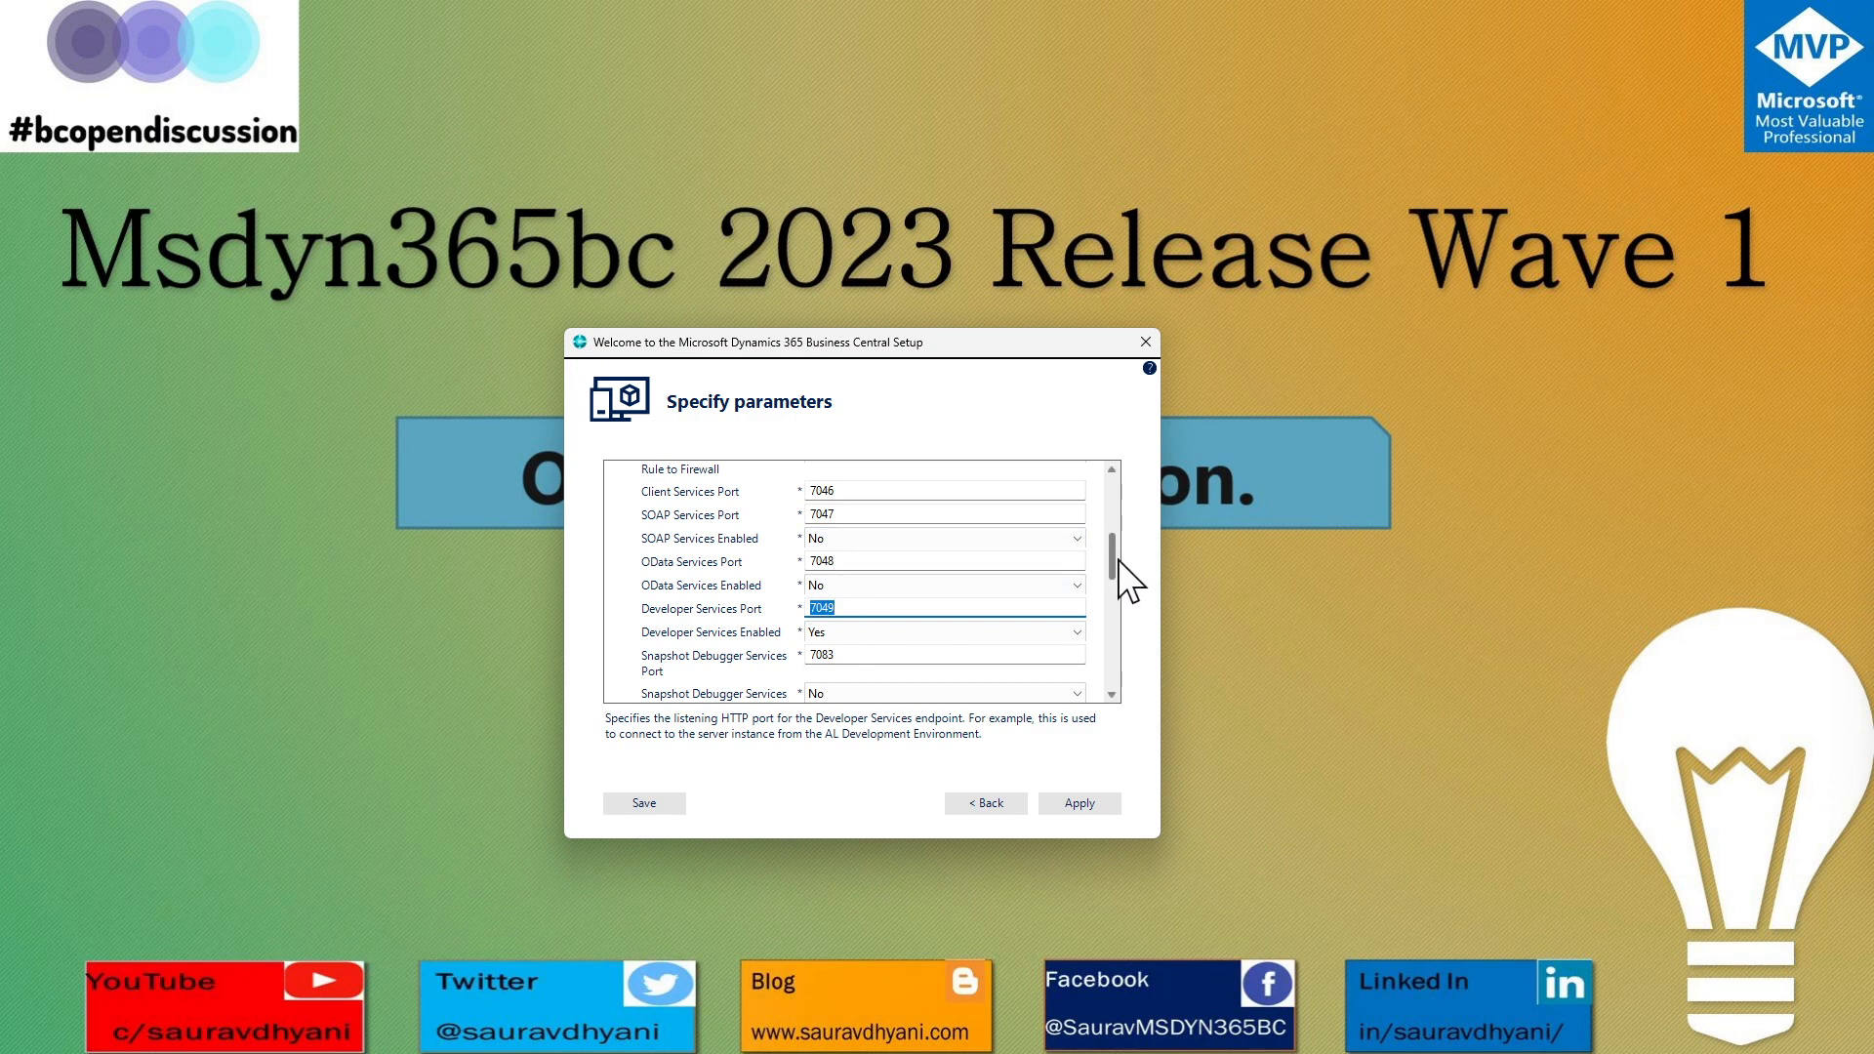
left_click_drag(1113, 552, 1109, 571)
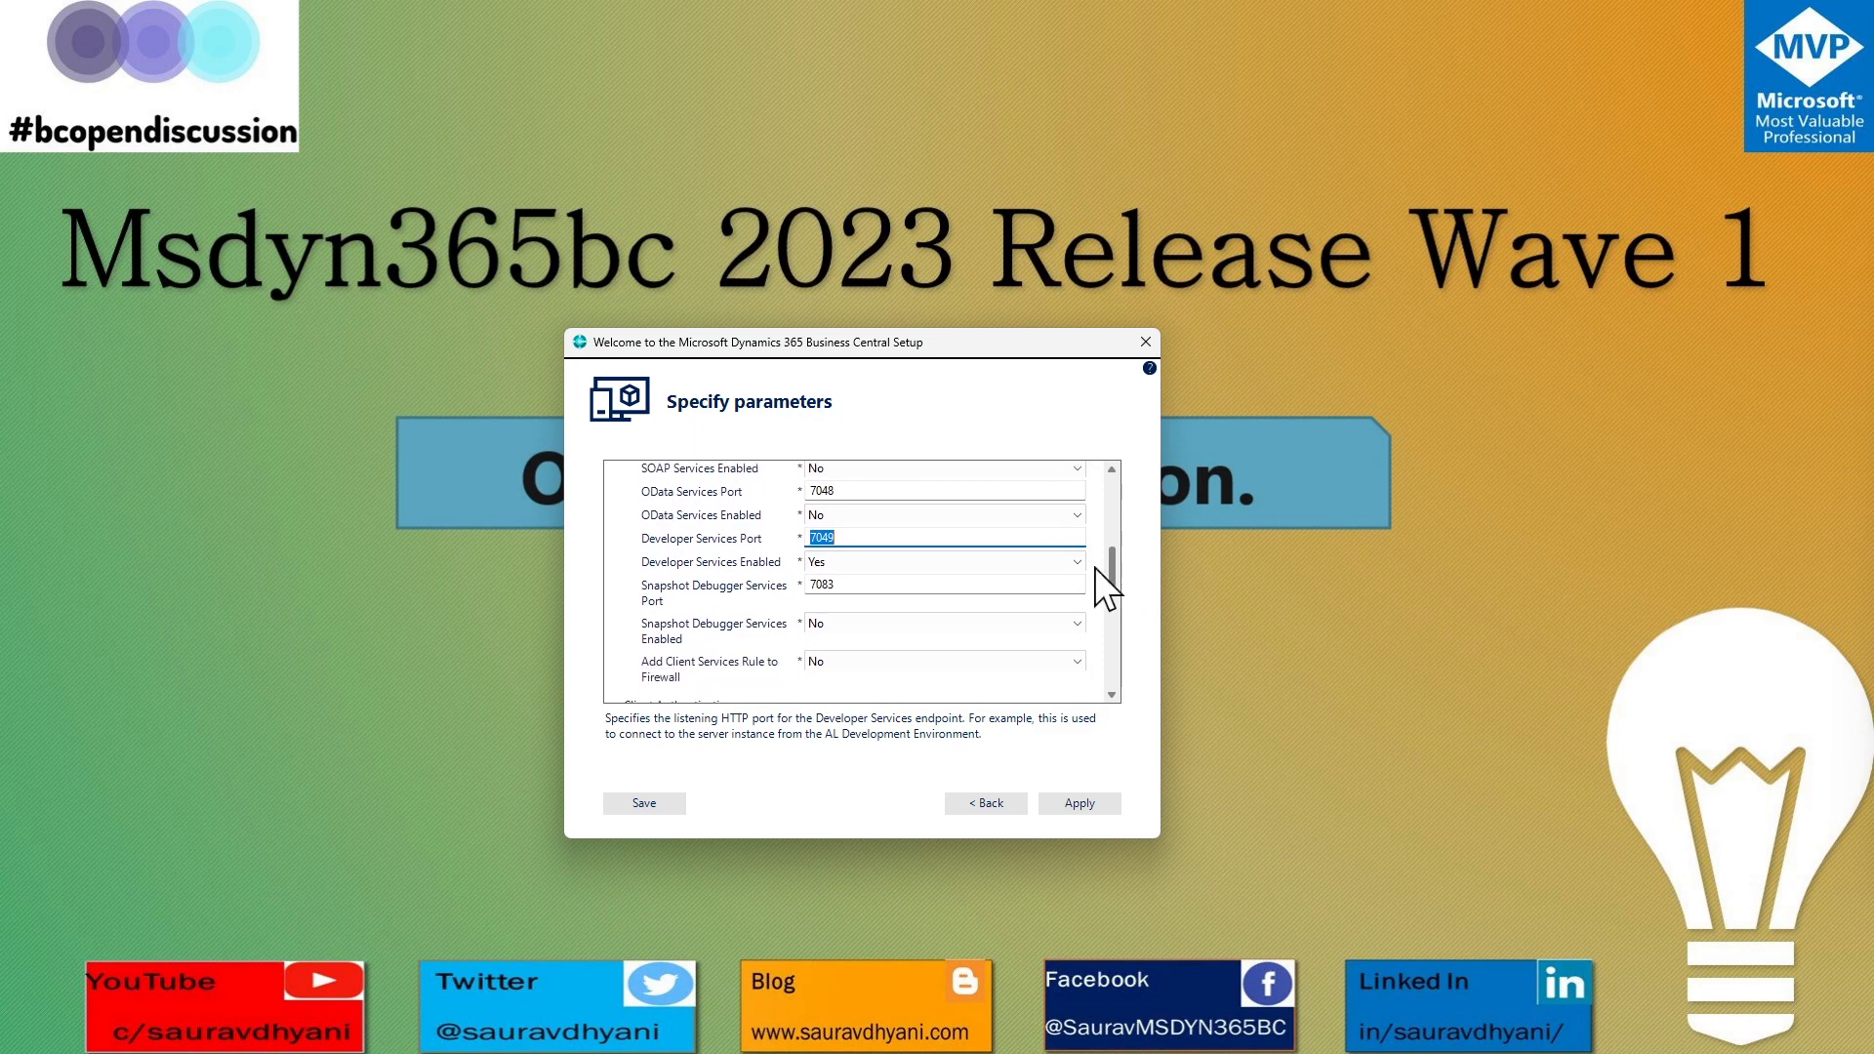
Review the Snapshot Debugger Services Port and set Add Client Services Rule to Firewall to Yes.
left_click(887, 585)
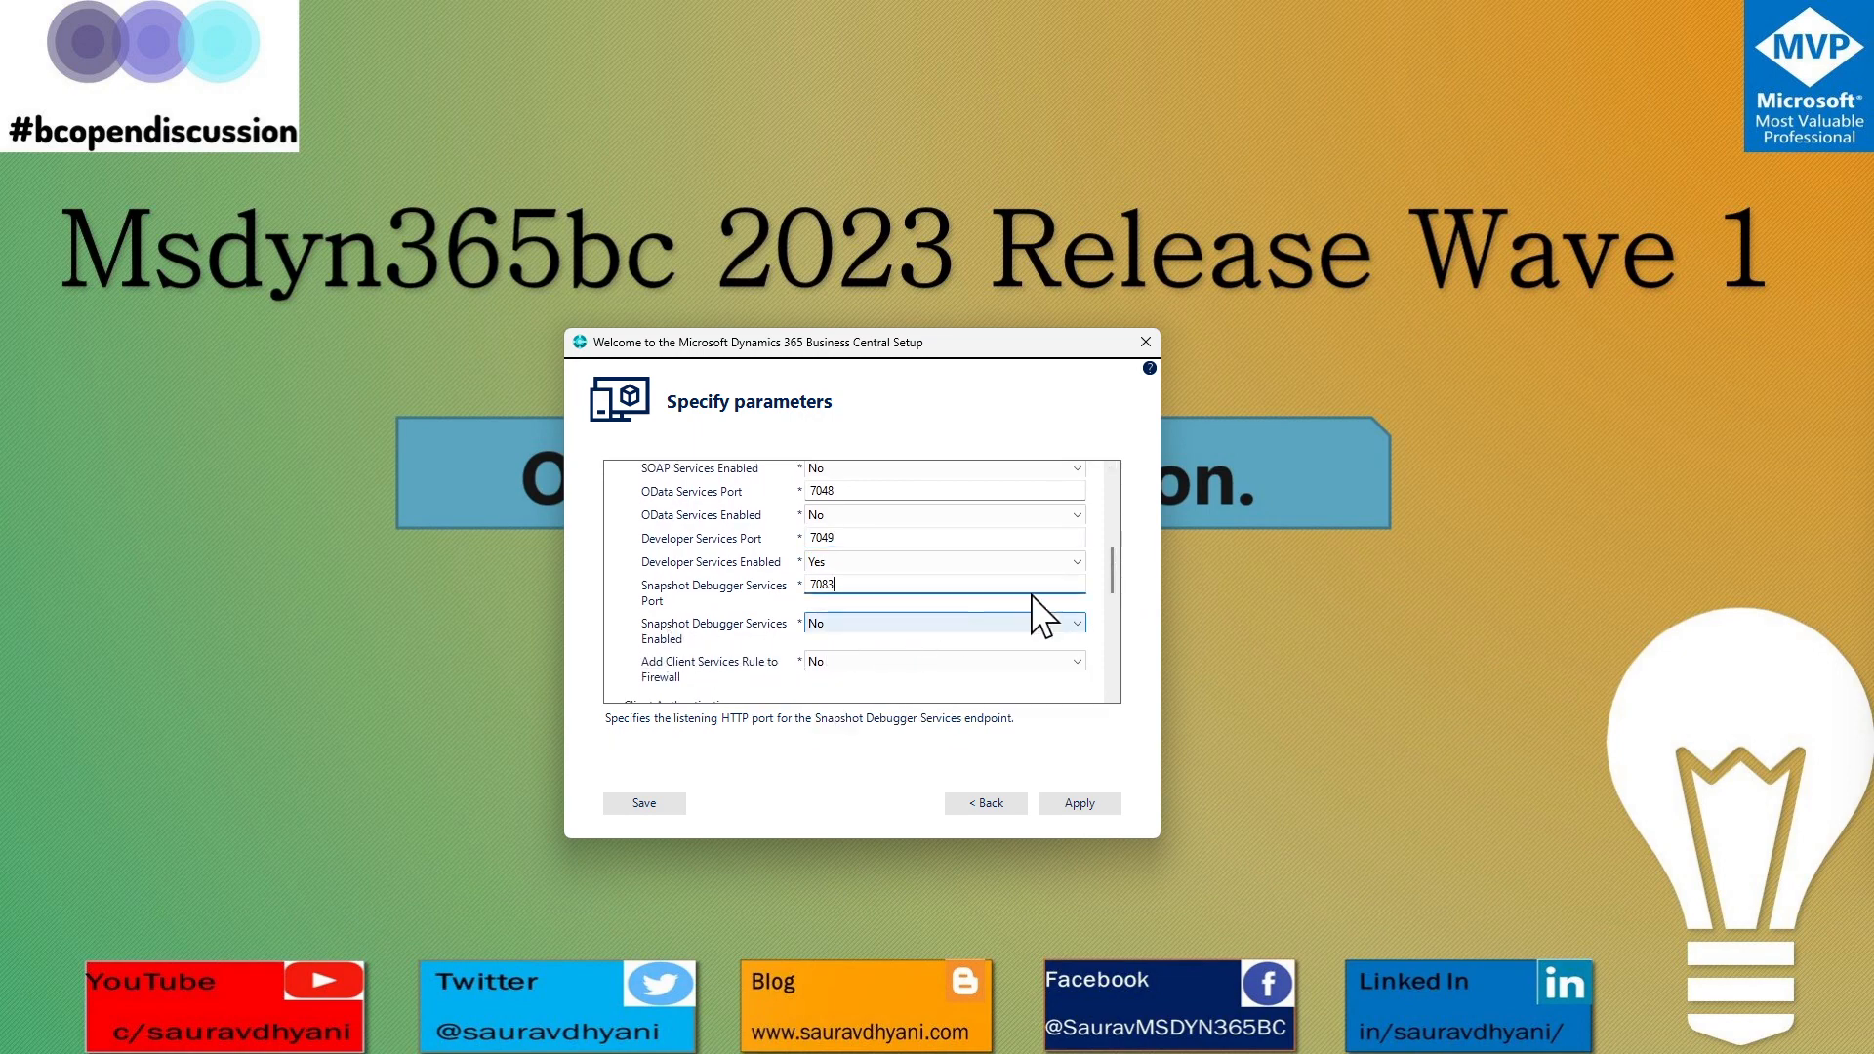
left_click_drag(1112, 556, 1113, 576)
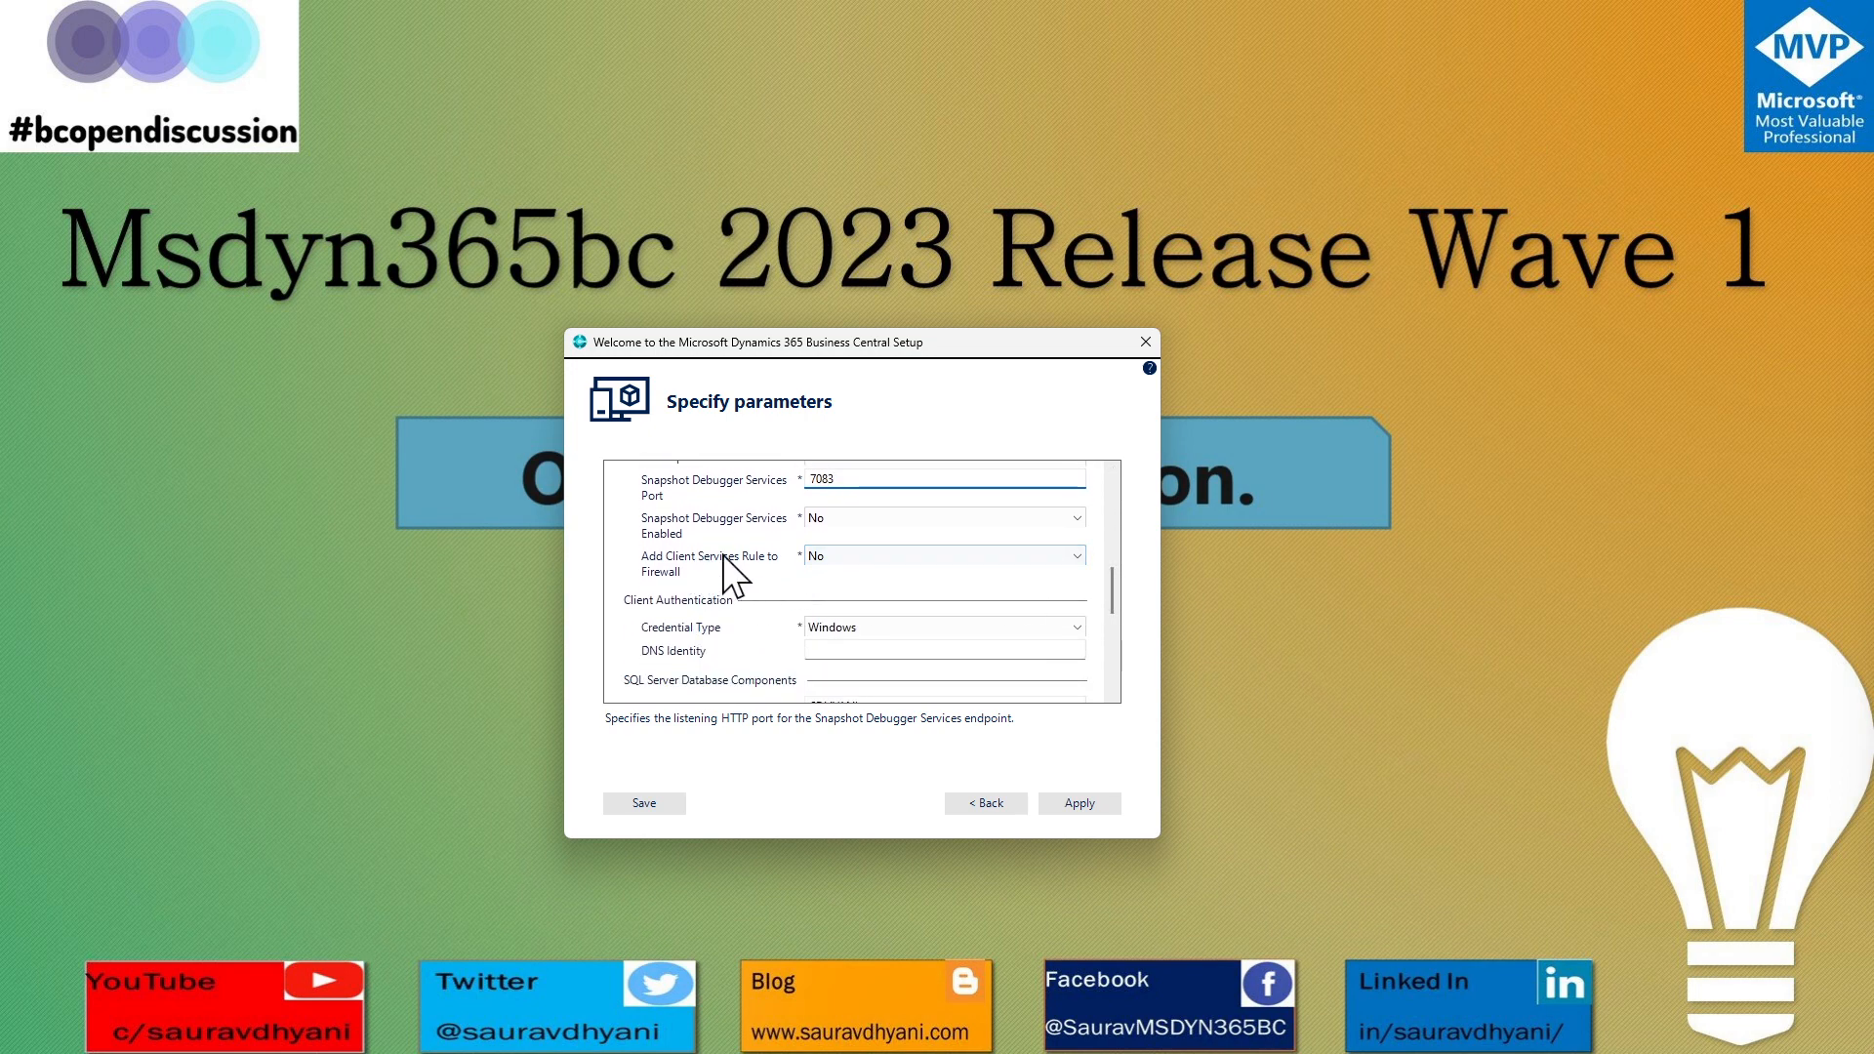
left_click(830, 558)
left_click(835, 575)
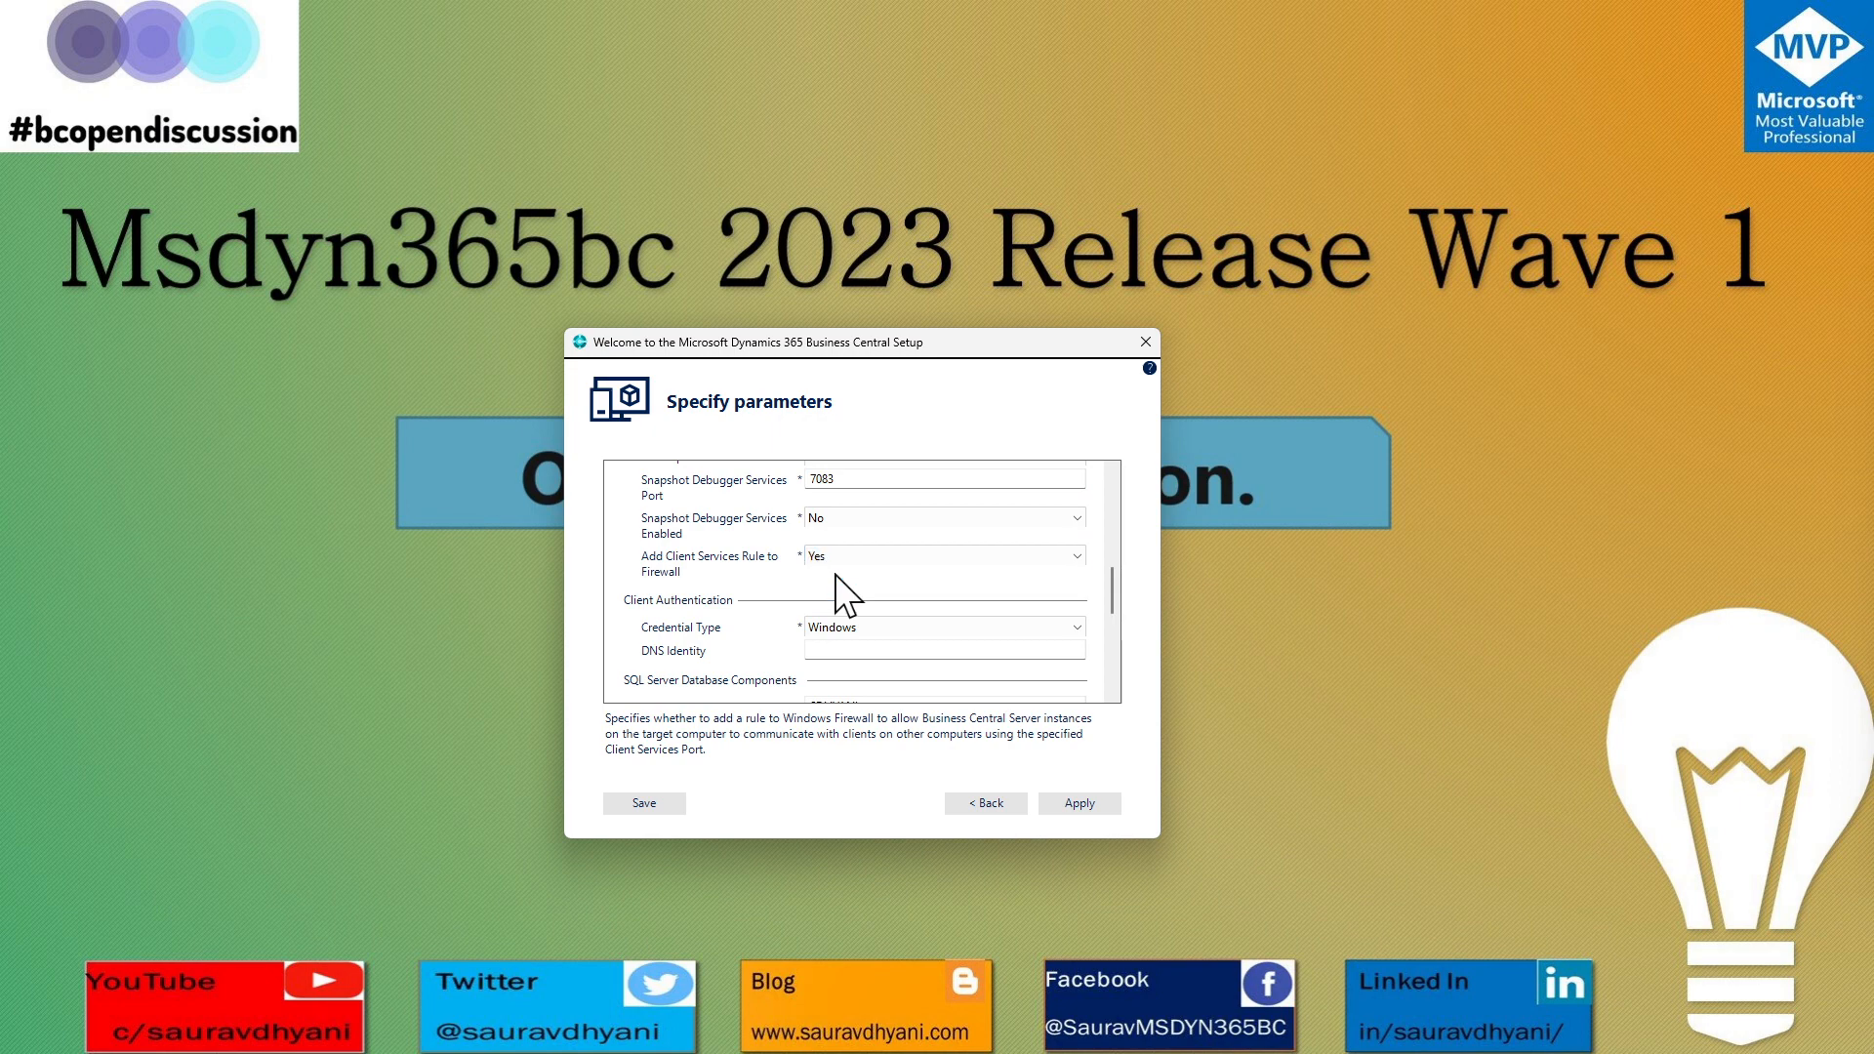
Examine the Client Authentication, SQL Server database and public URL parameters, and look at the option for saving the configuration to a file.
left_click_drag(1106, 574, 1112, 609)
left_click(883, 584)
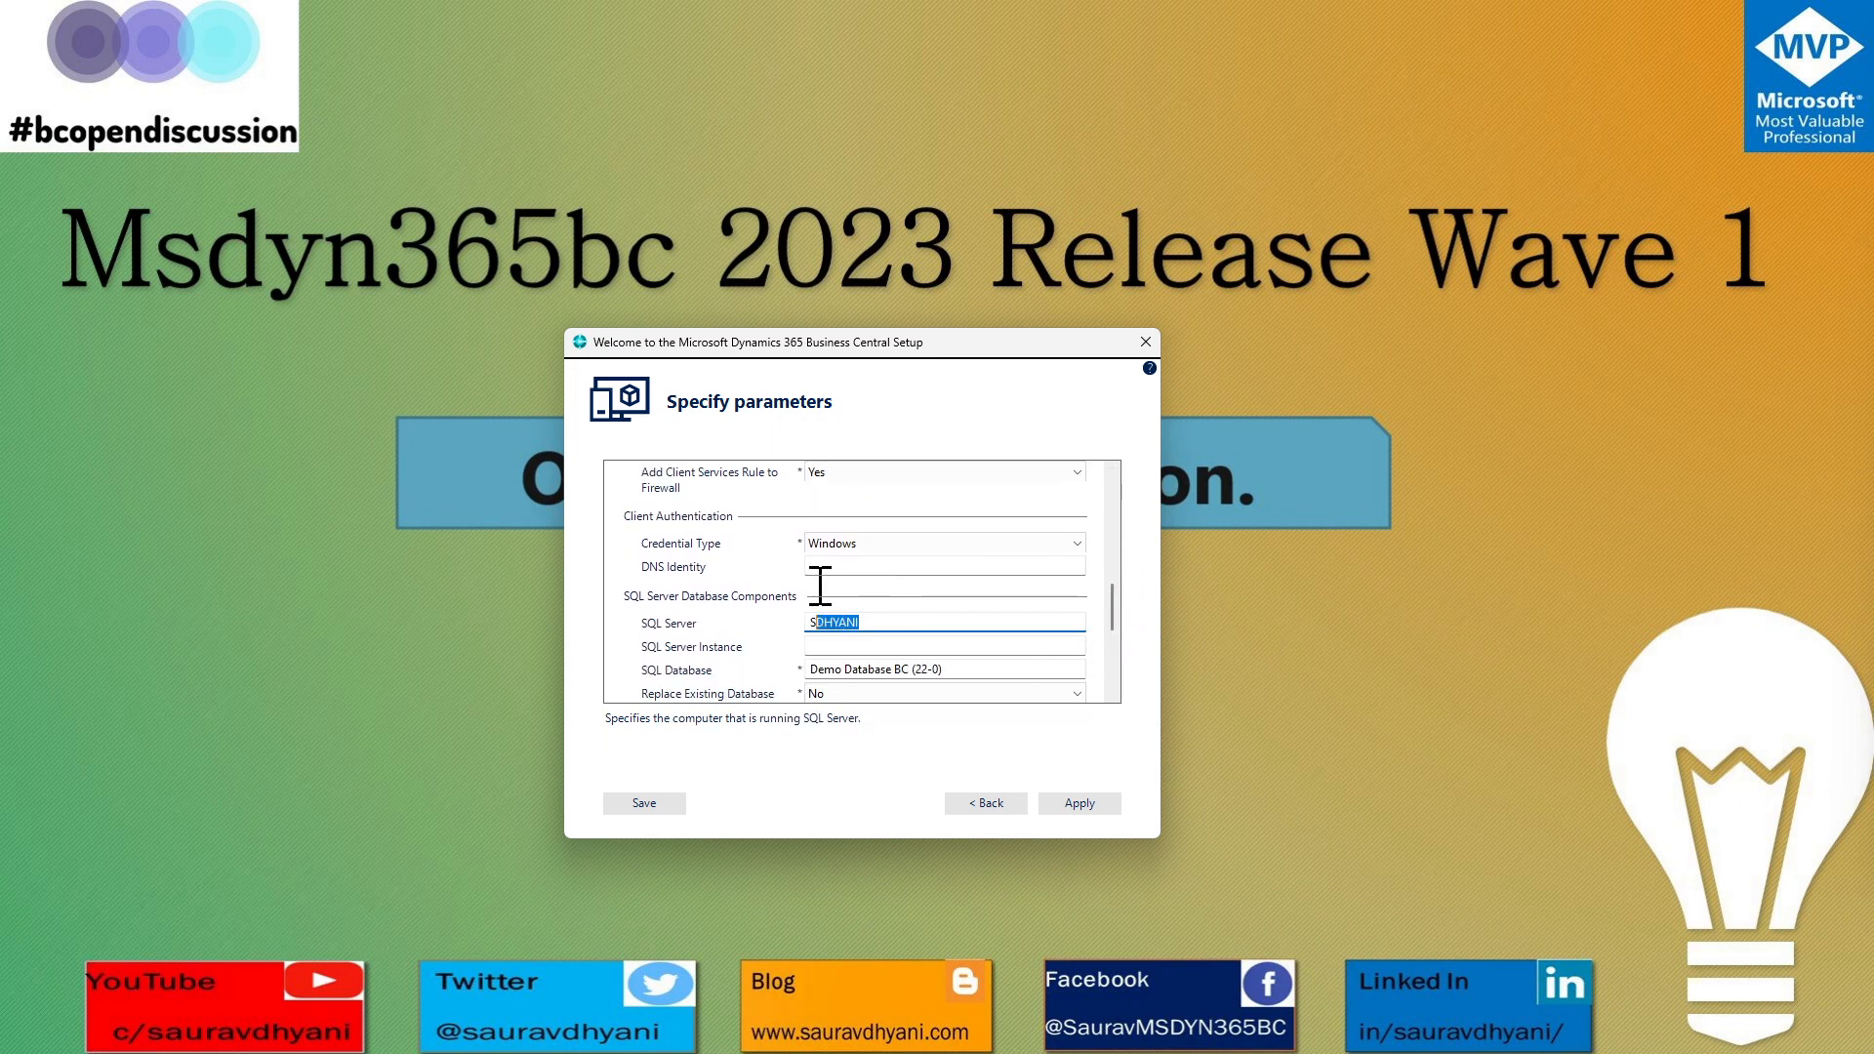
left_click_drag(1111, 604, 1110, 636)
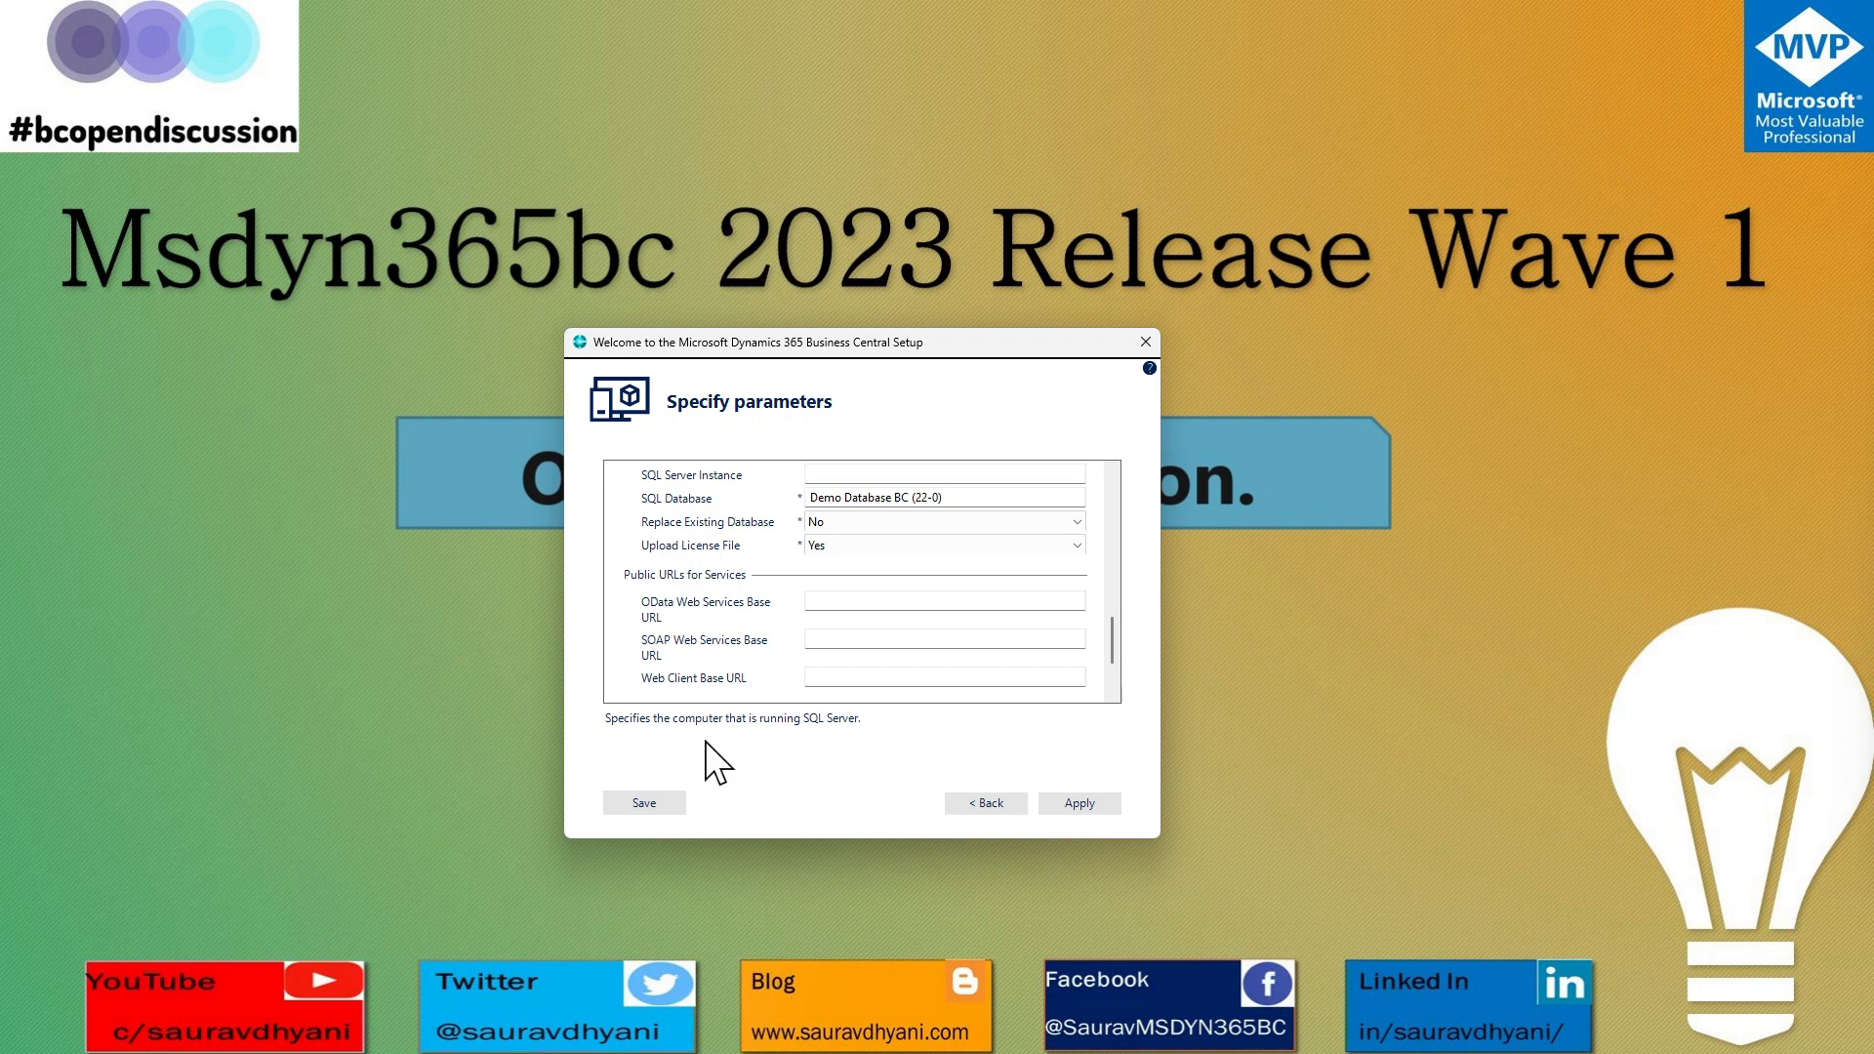
left_click(658, 802)
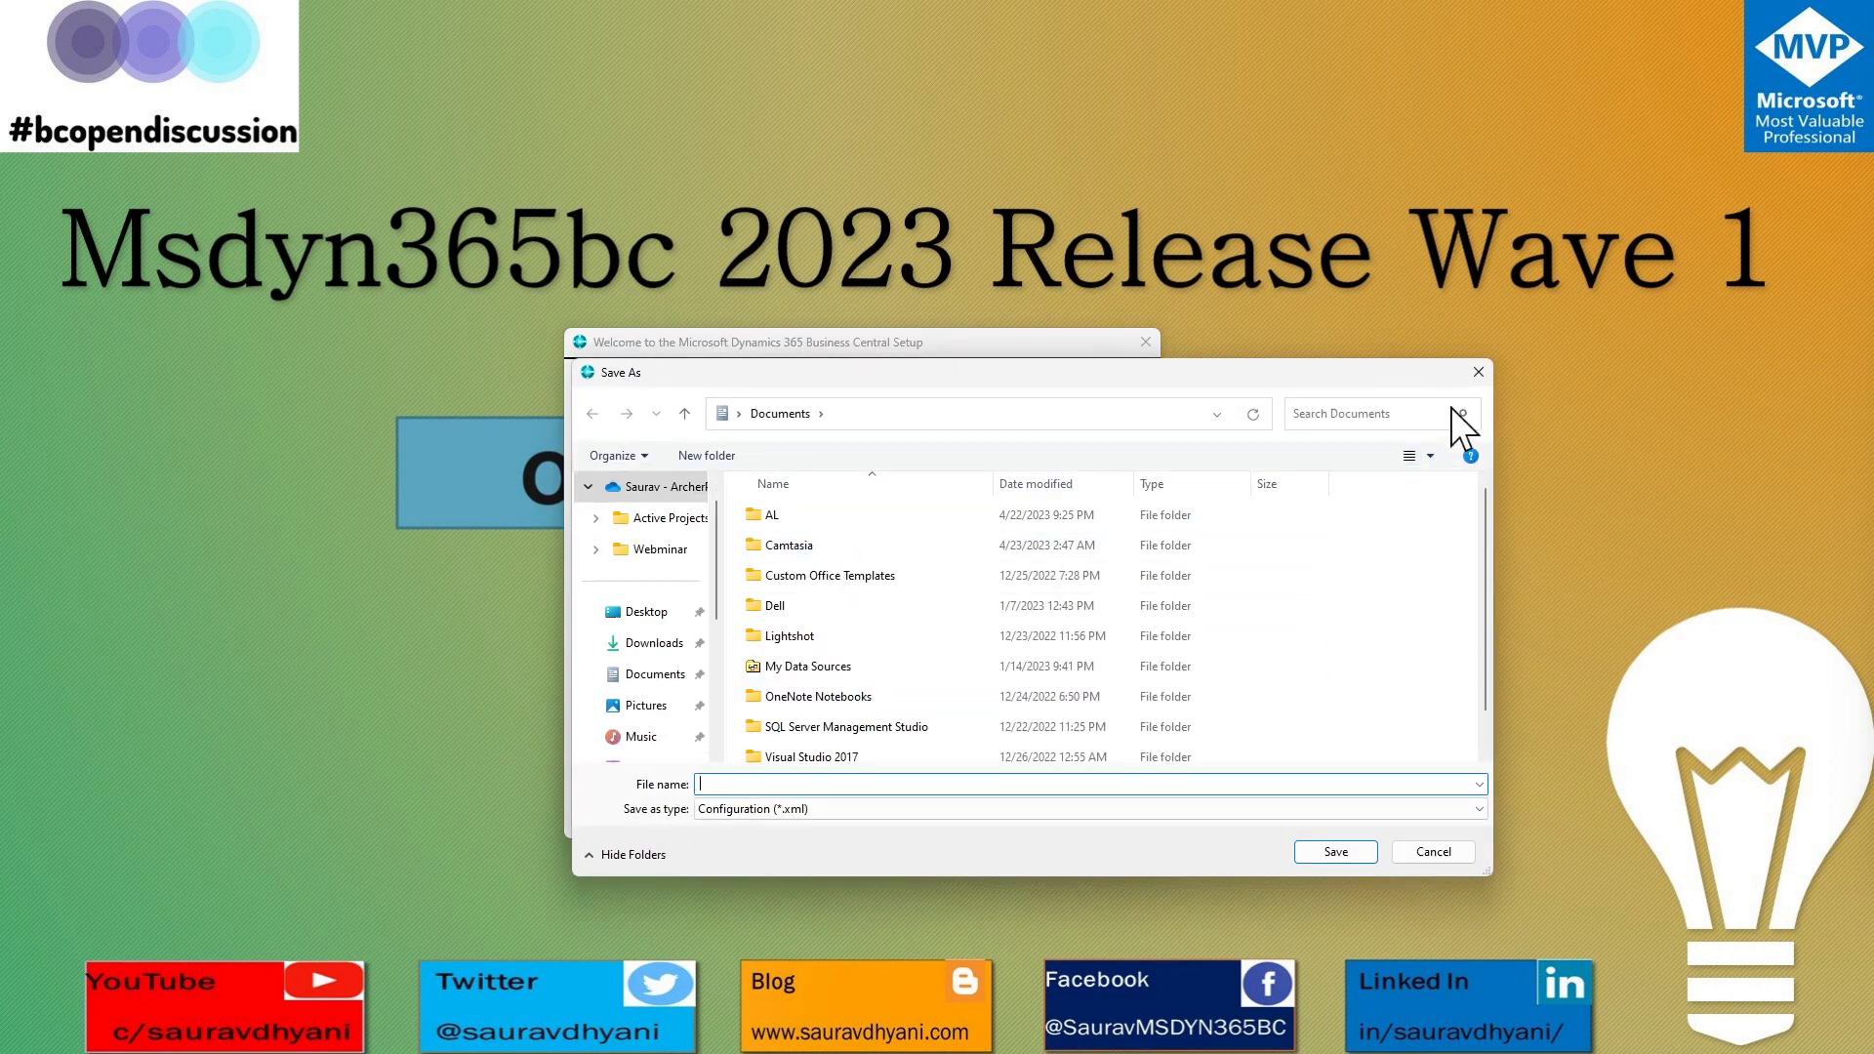
left_click(1479, 374)
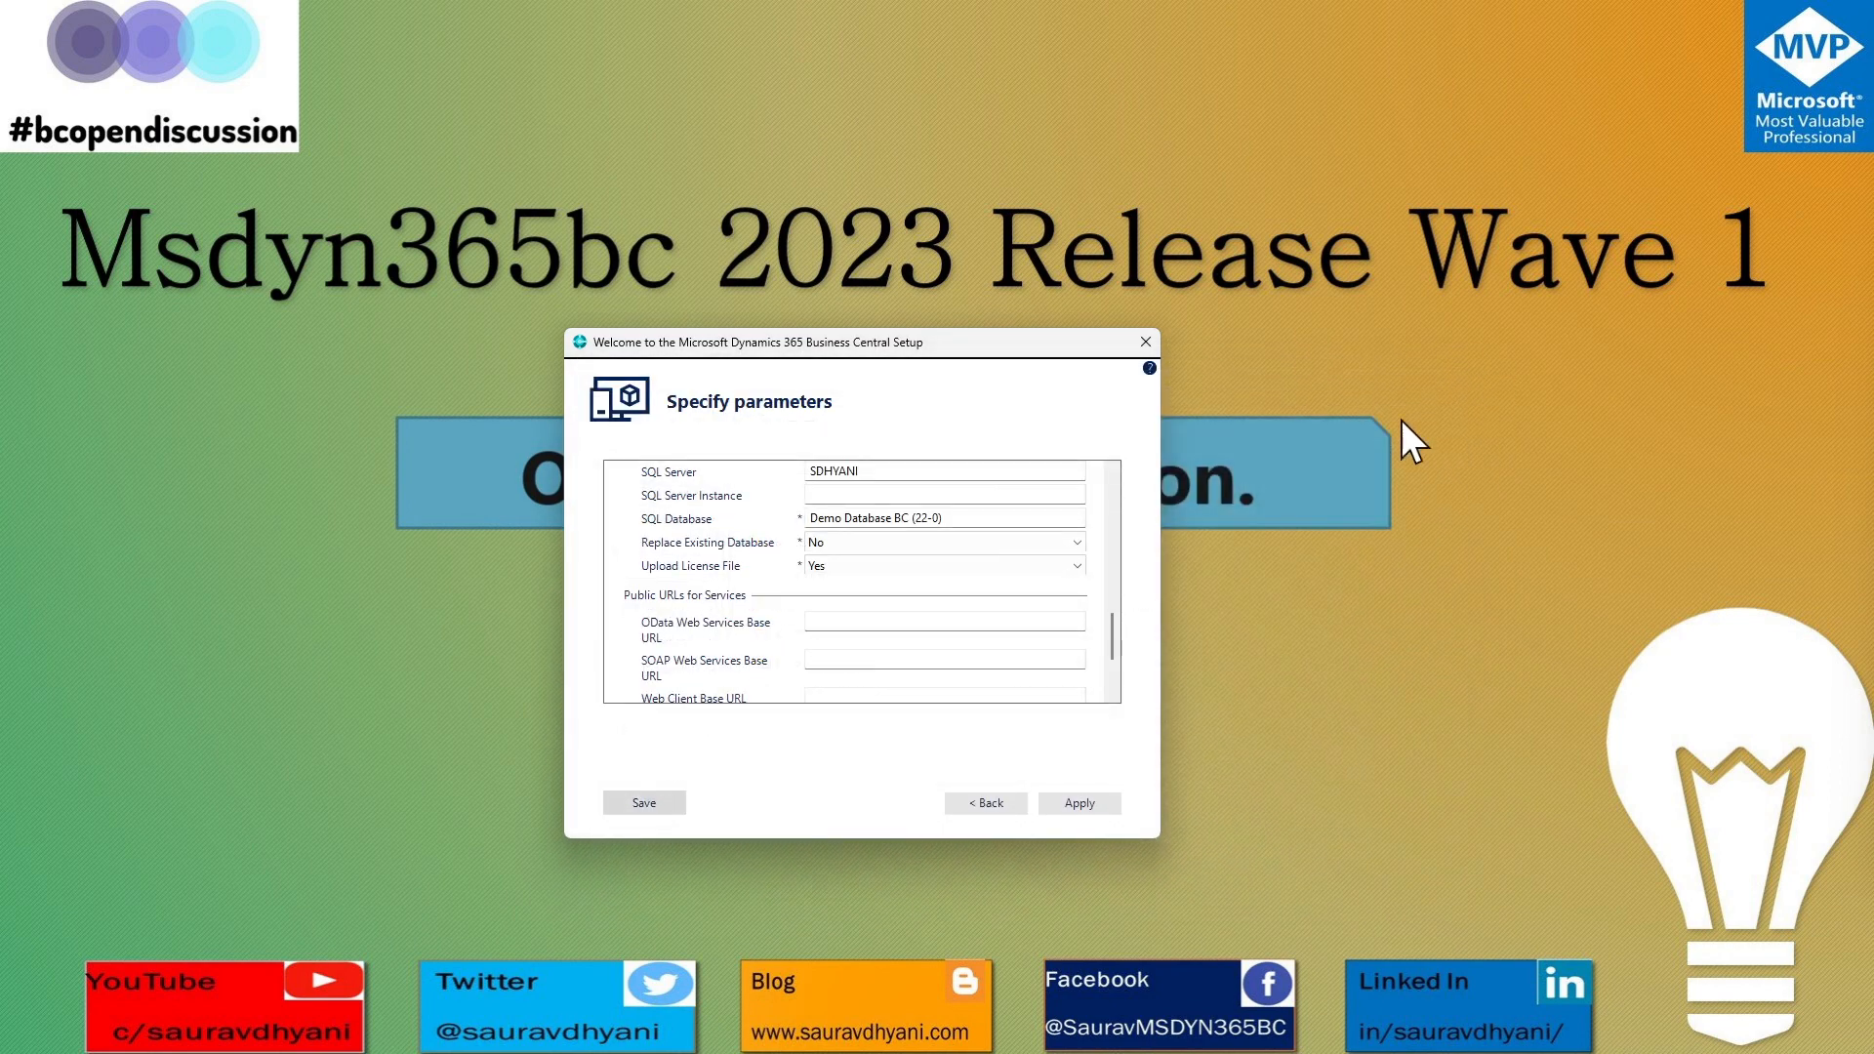
Review the Web Server Components port and the IIS prerequisites options, keep Install, and start the installation.
left_click_drag(1113, 631, 1123, 676)
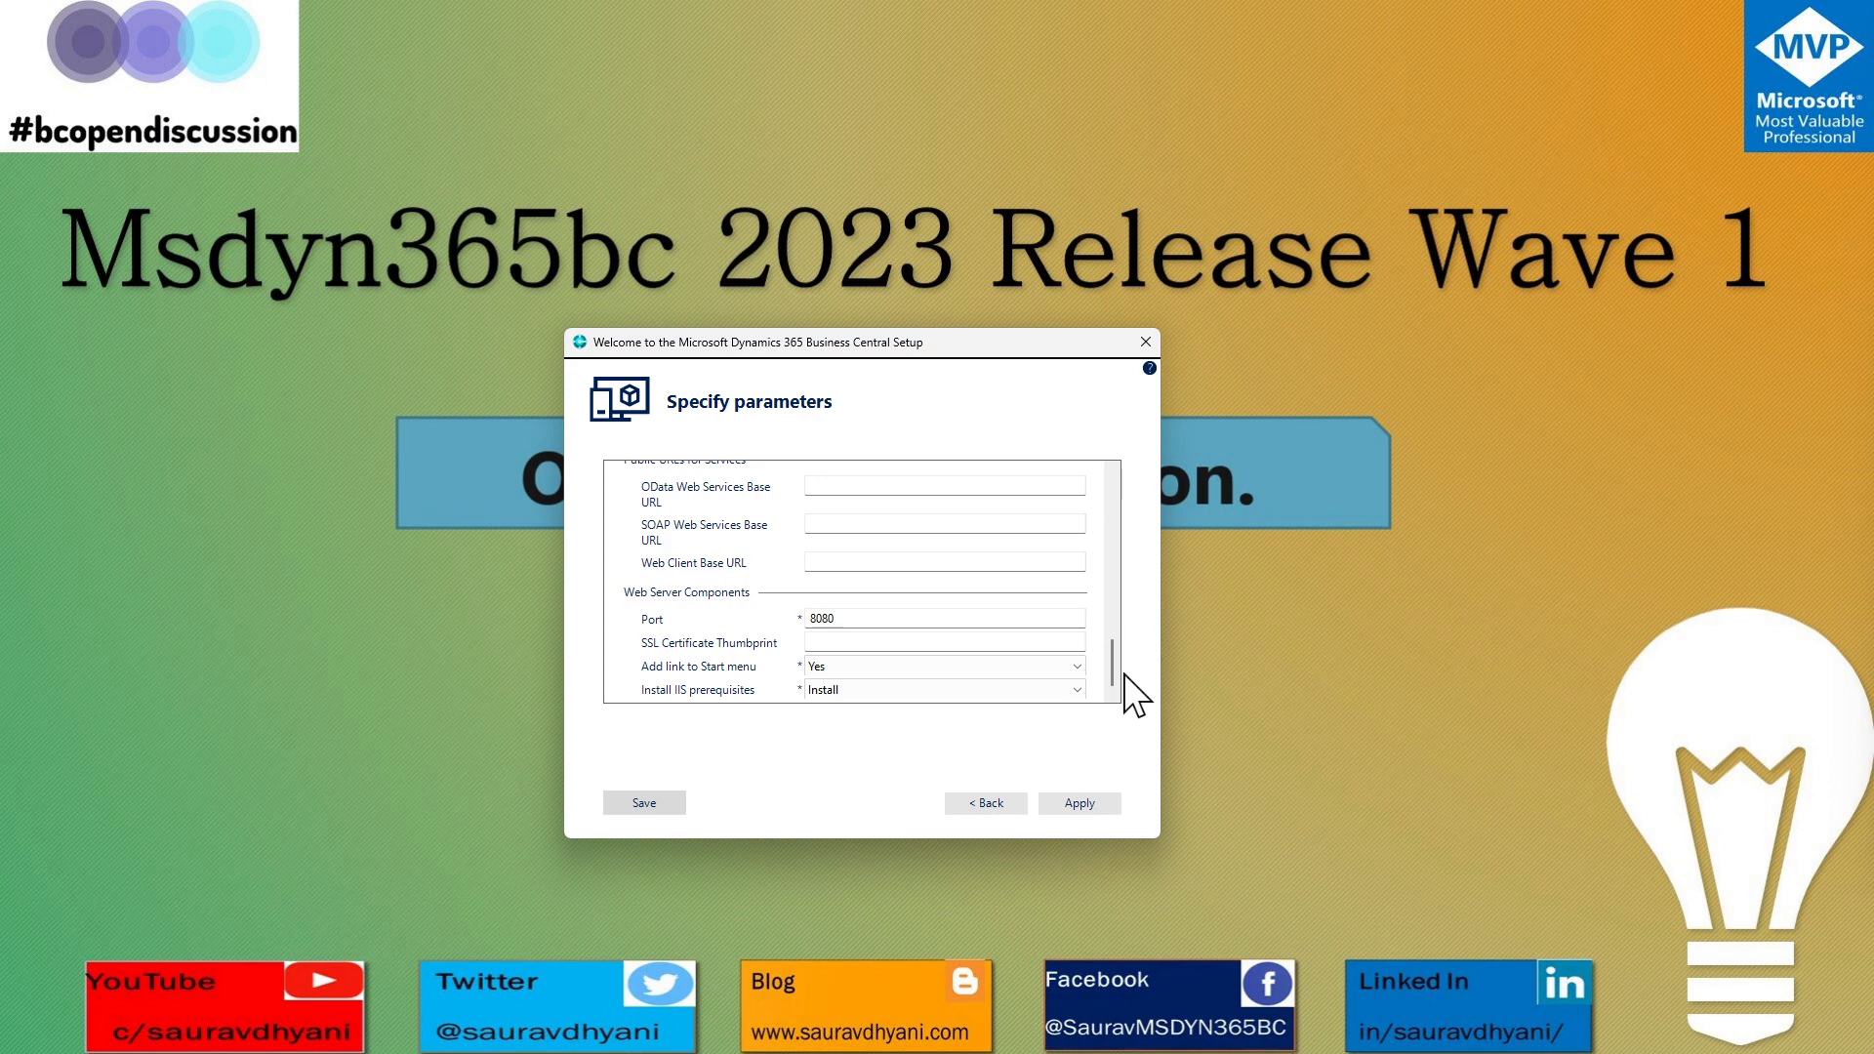
left_click(860, 618)
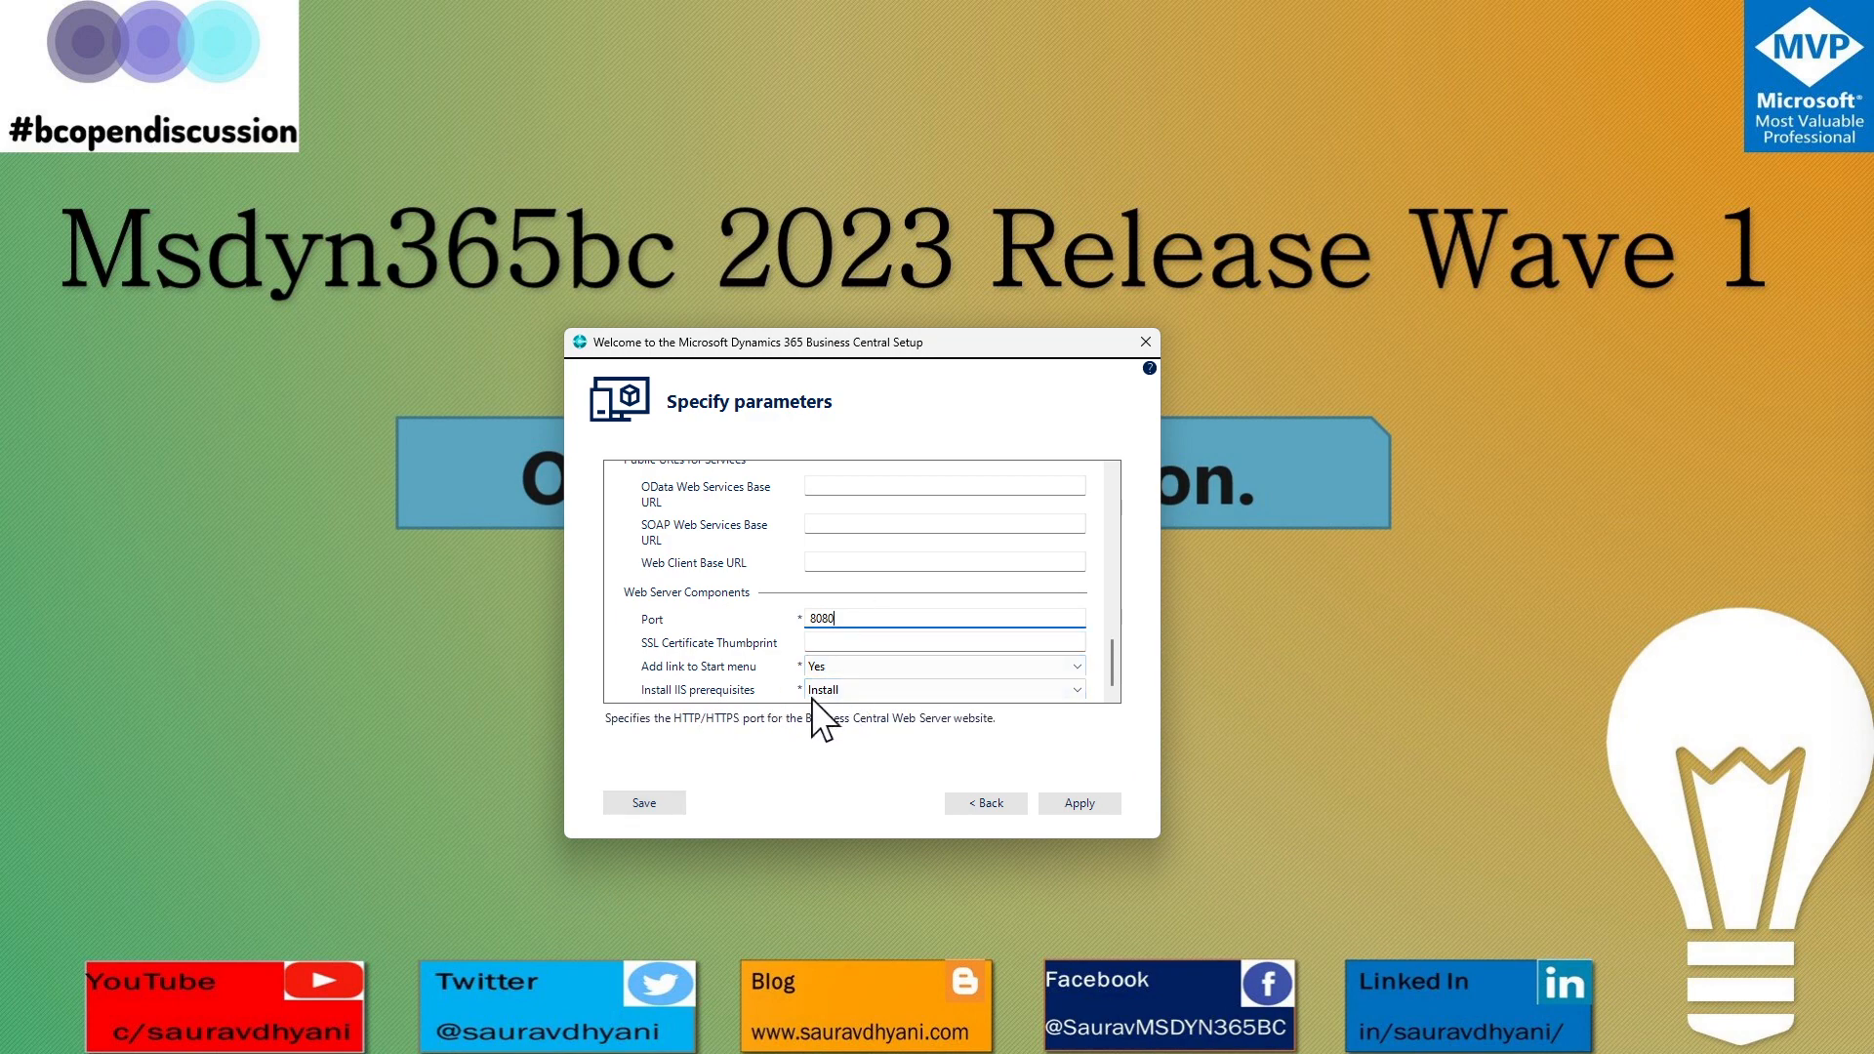
left_click(840, 689)
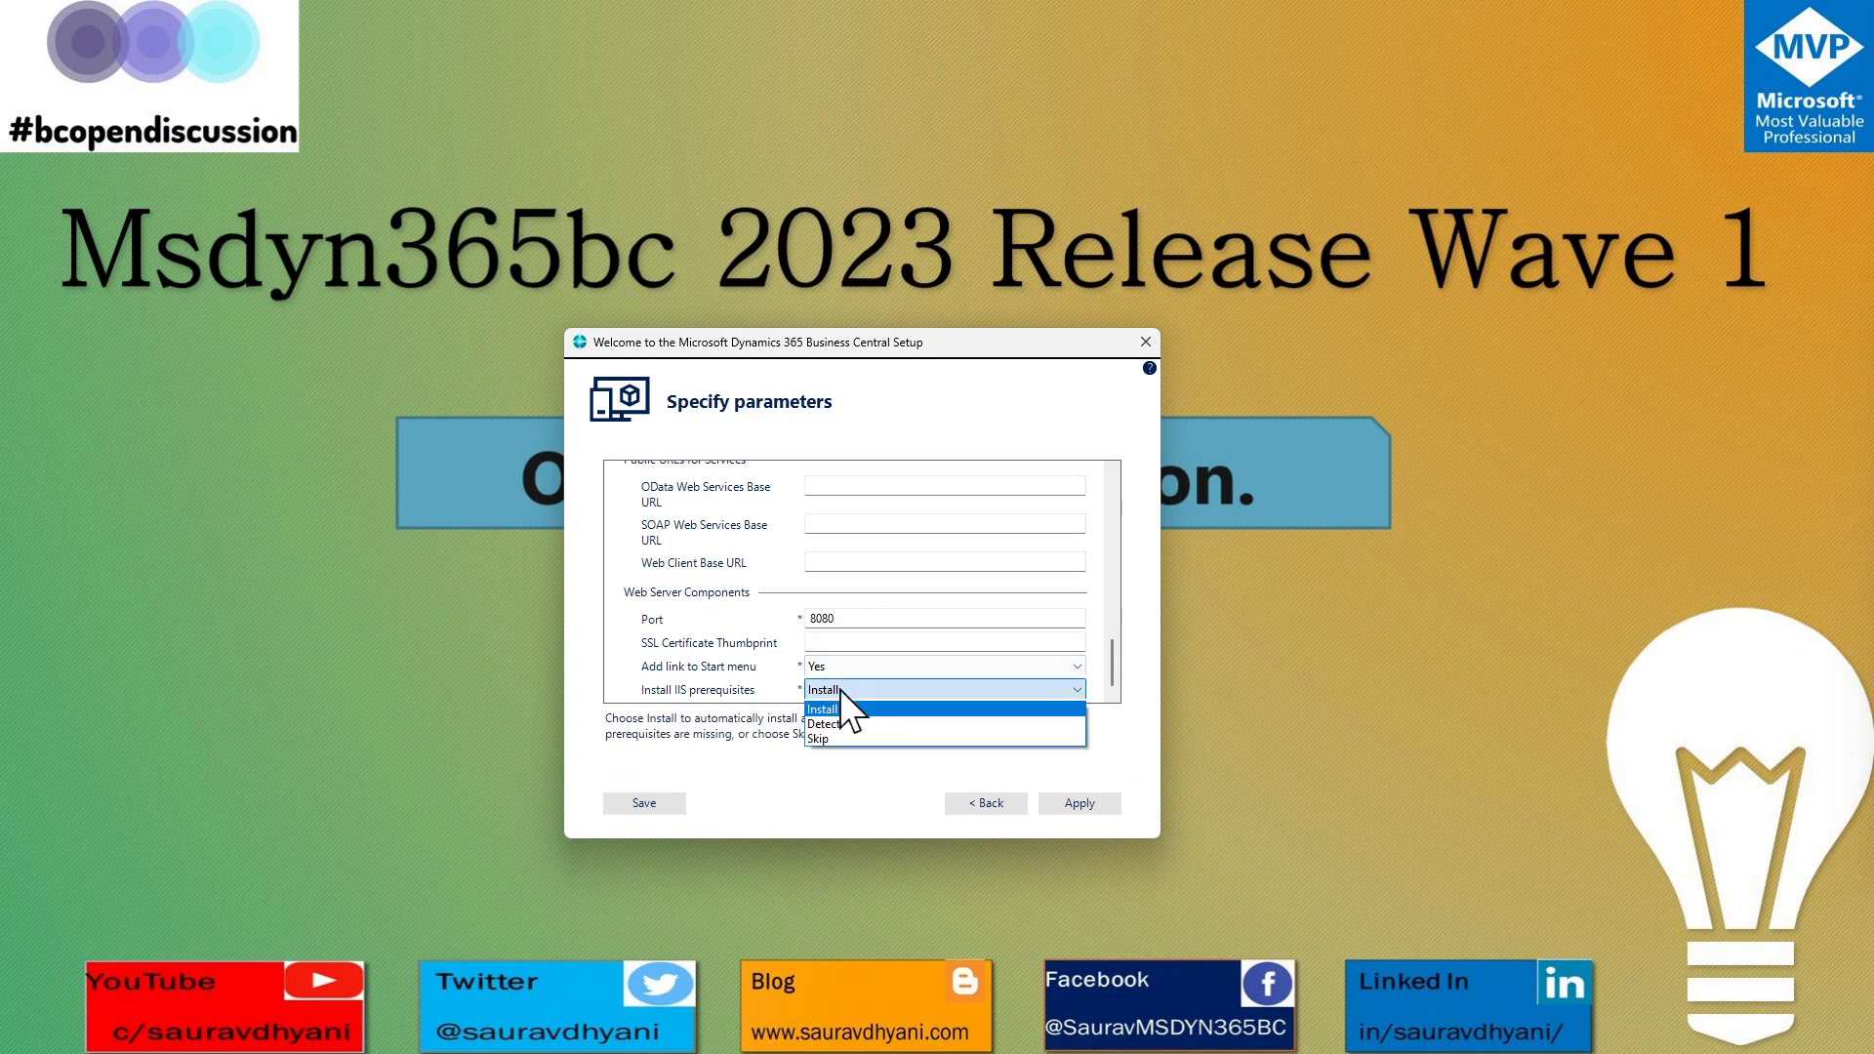
left_click(840, 689)
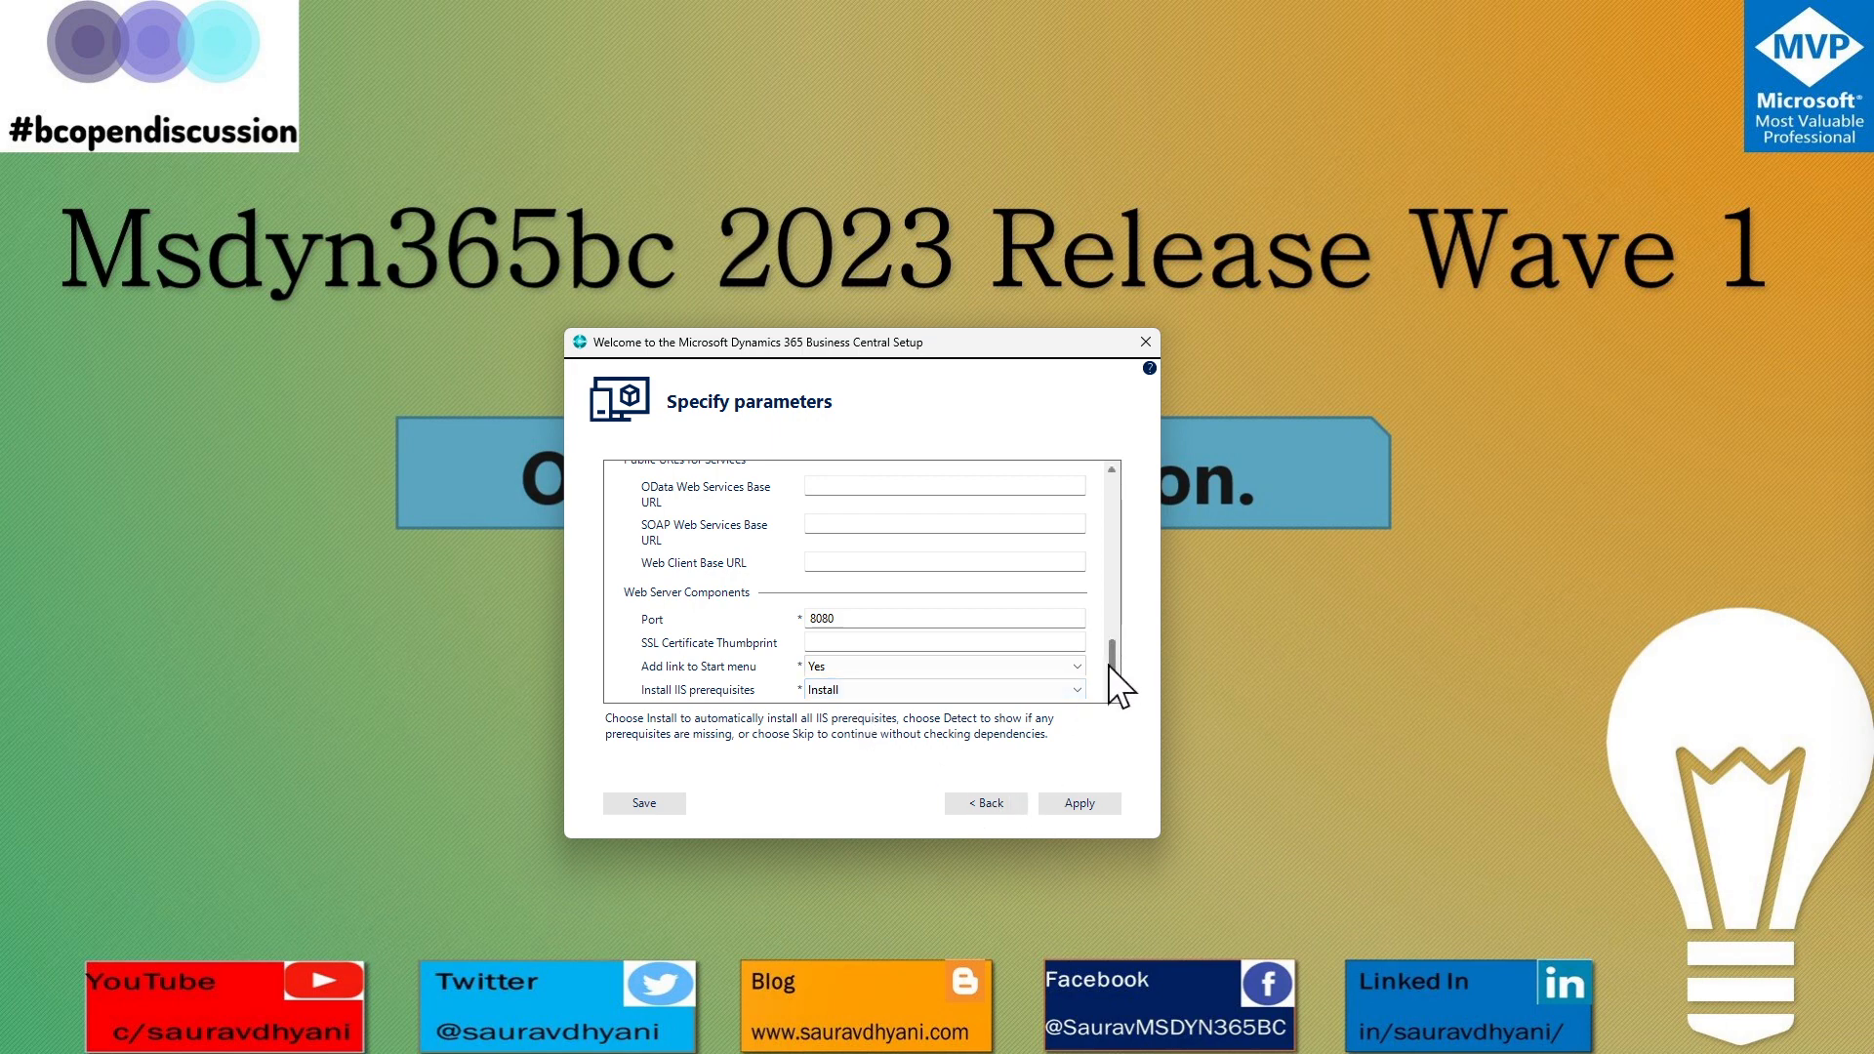
left_click(1089, 807)
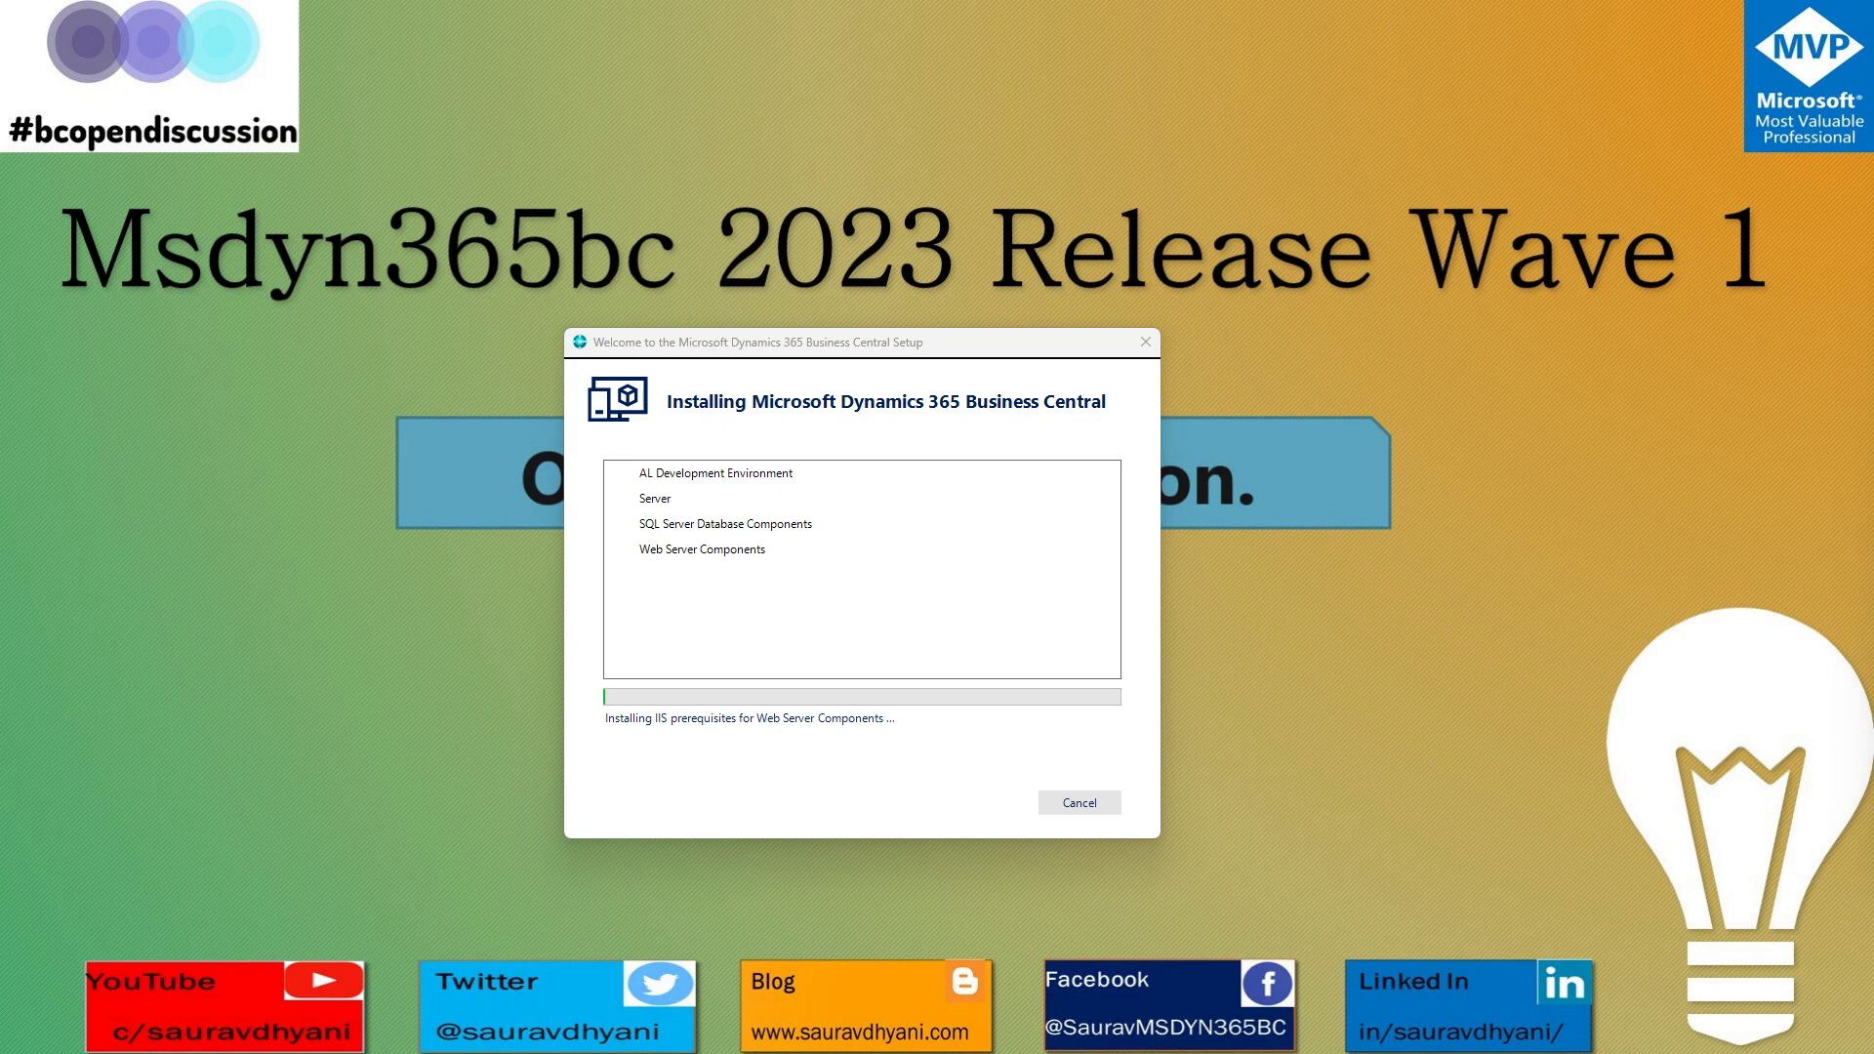
Arrange the dependency installer console and the setup window side by side.
left_click_drag(1873, 449, 441, 389)
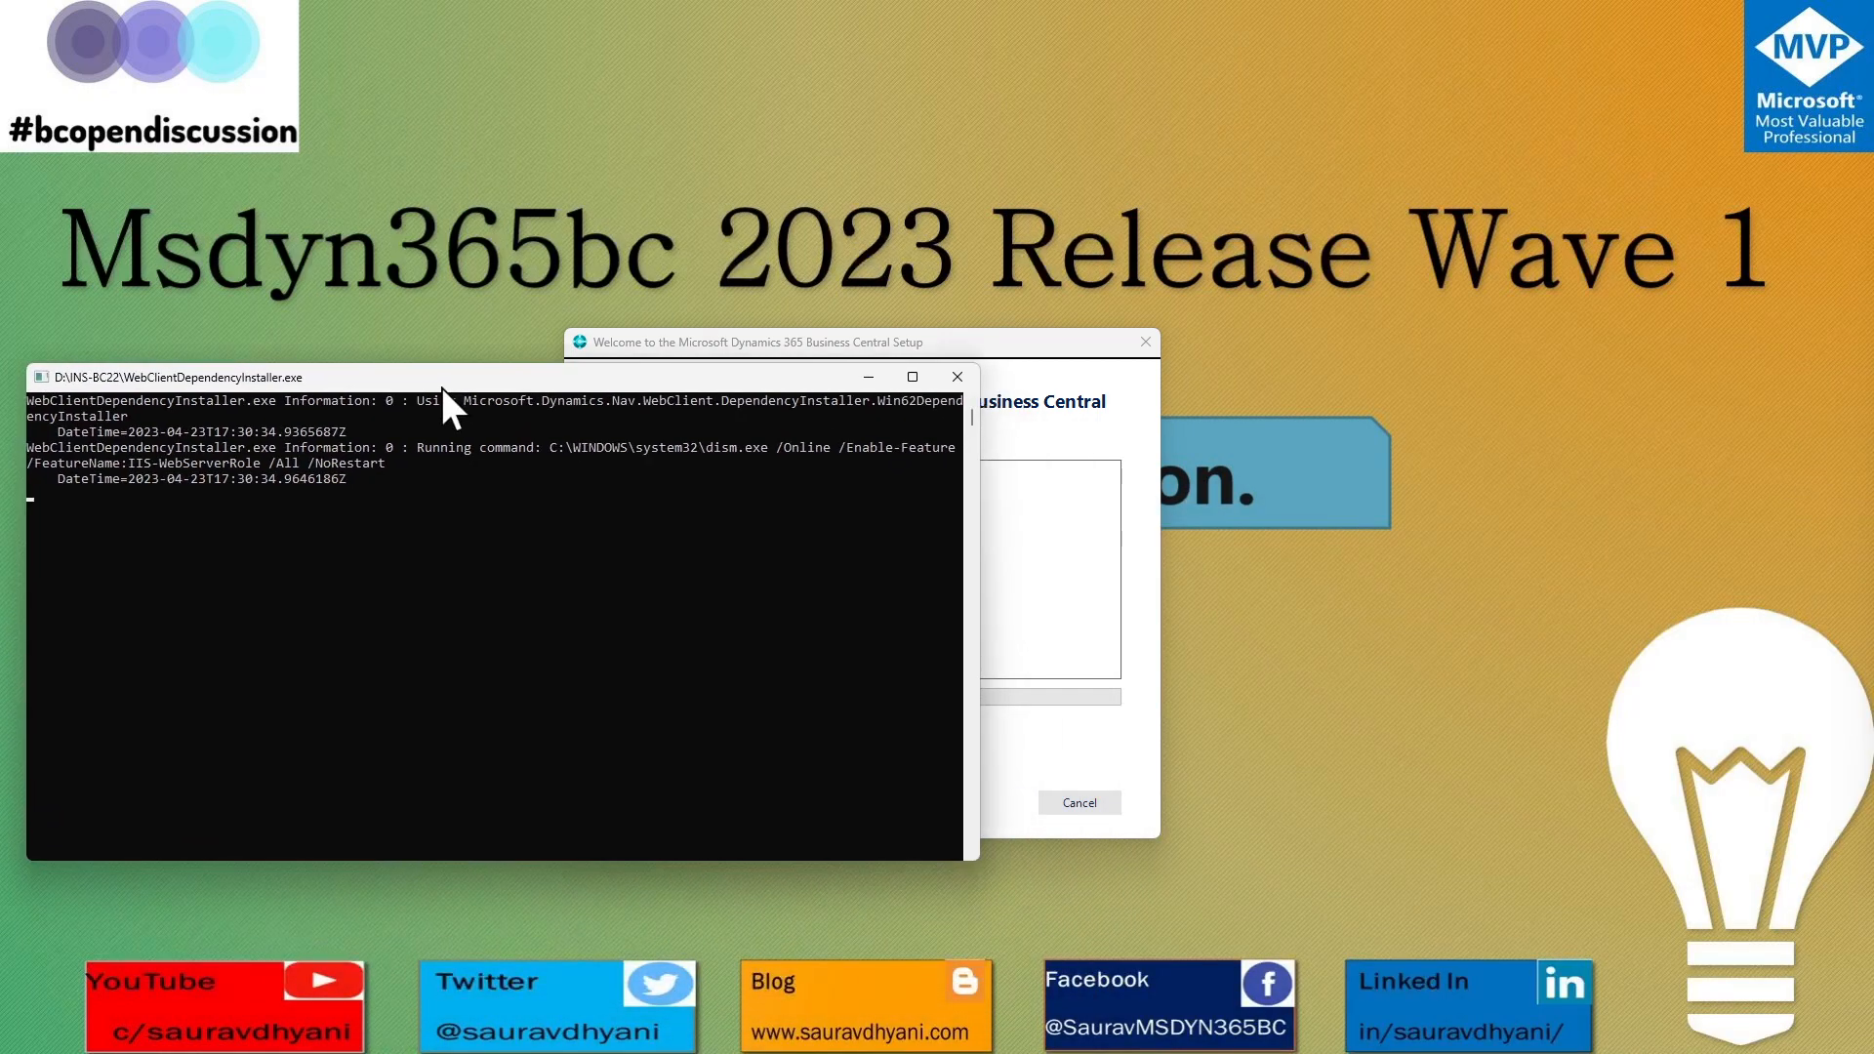
left_click_drag(680, 332, 1023, 358)
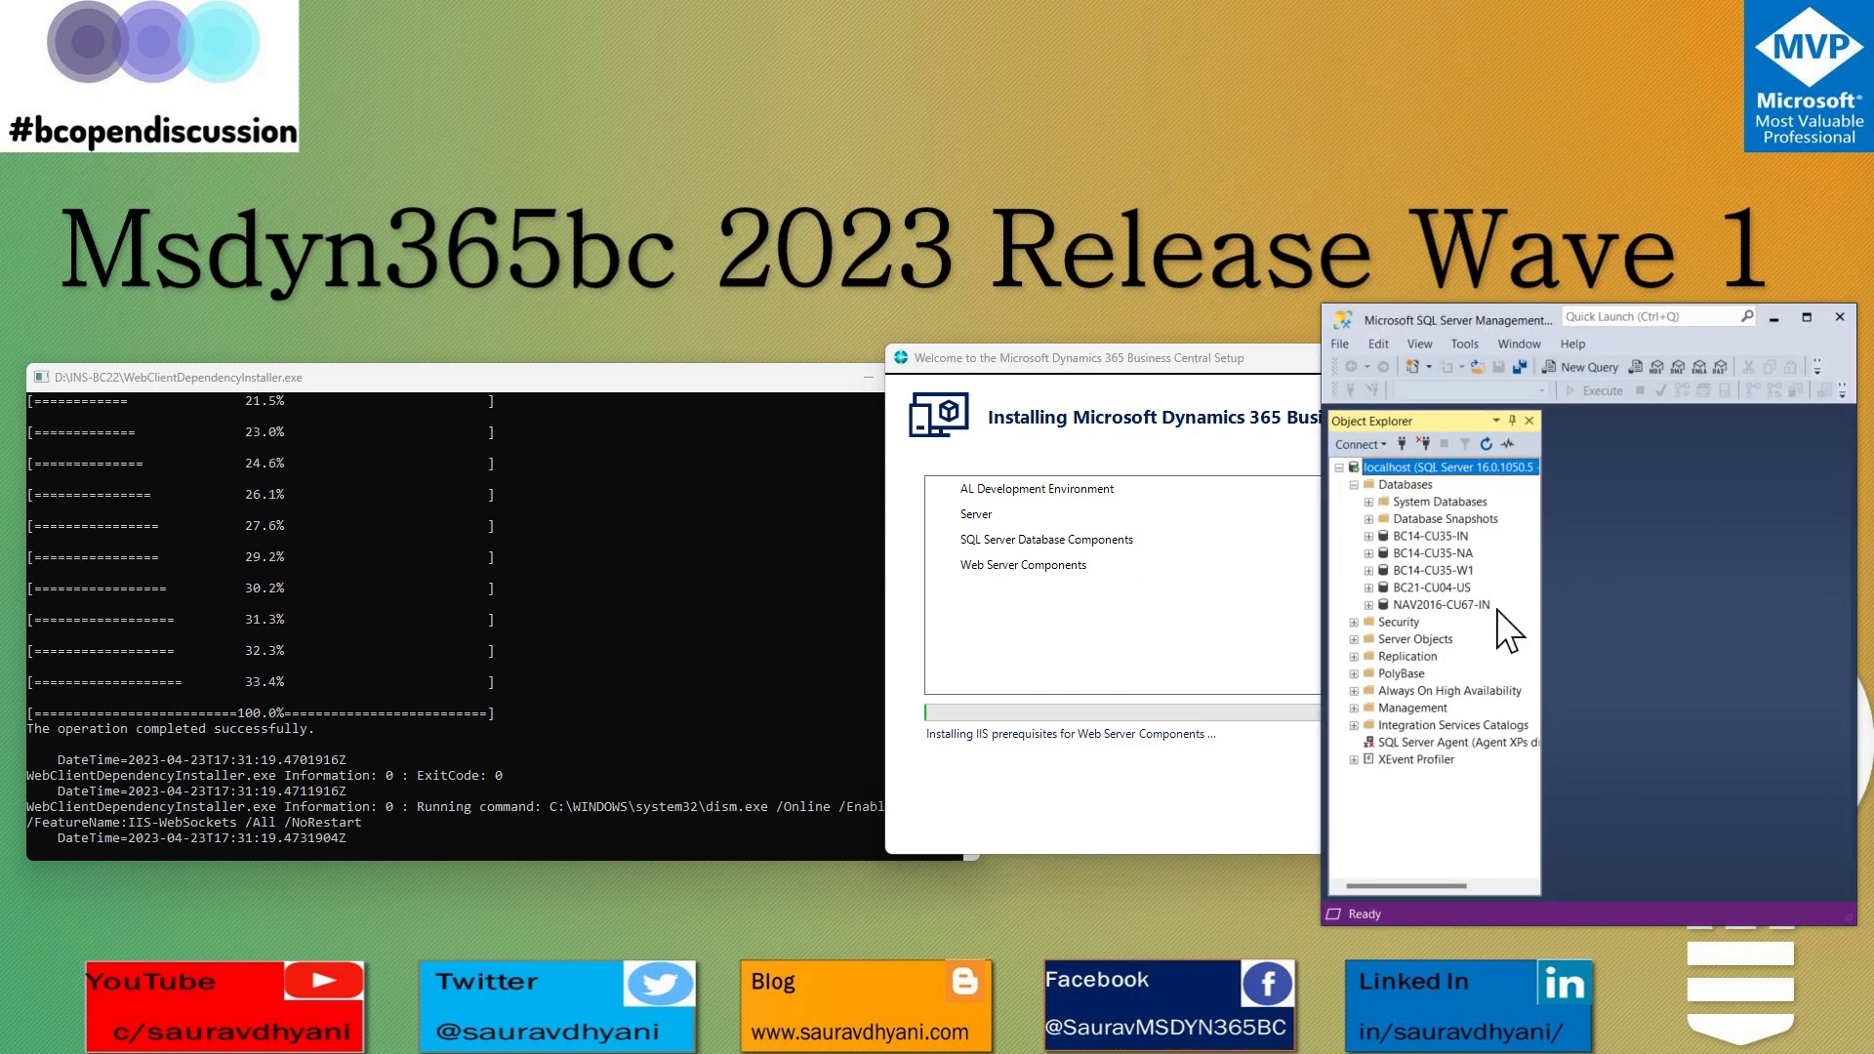
Switch to SQL Server Management Studio and refresh the Databases list of the localhost server to check for the demo database.
left_click(1483, 447)
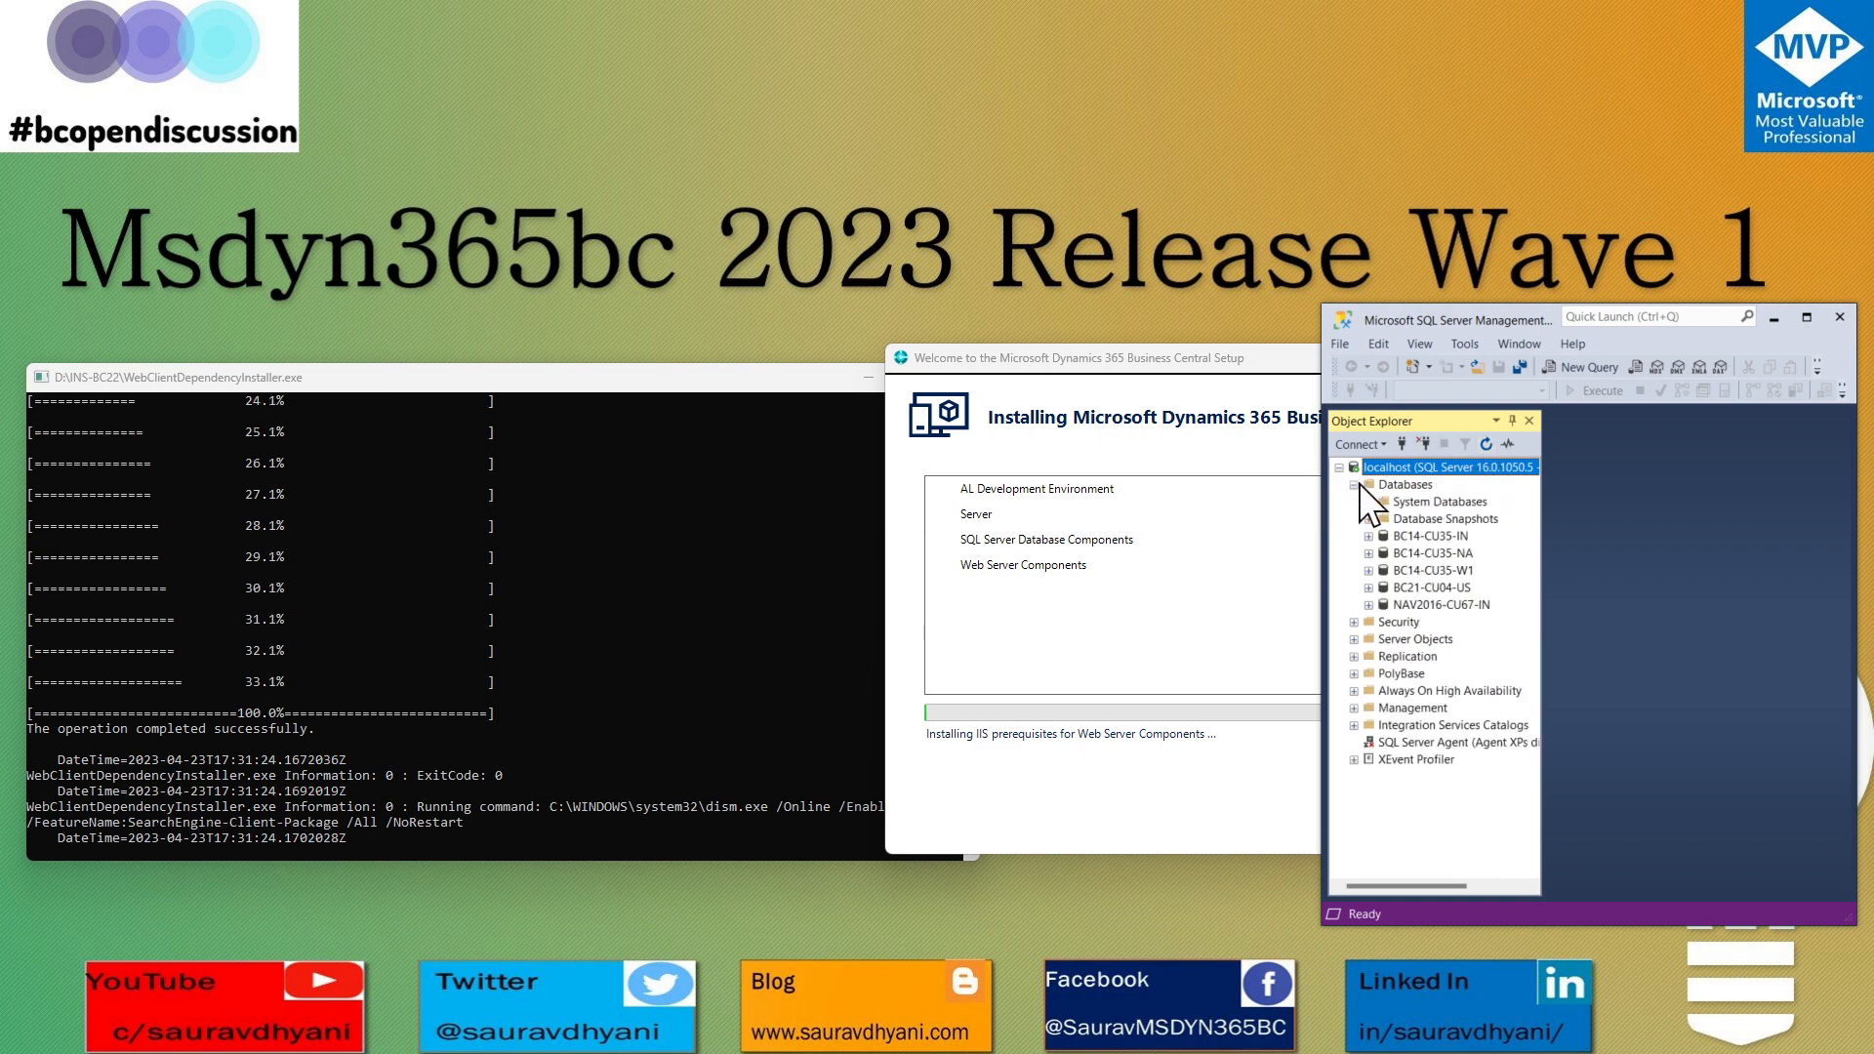
left_click(1779, 320)
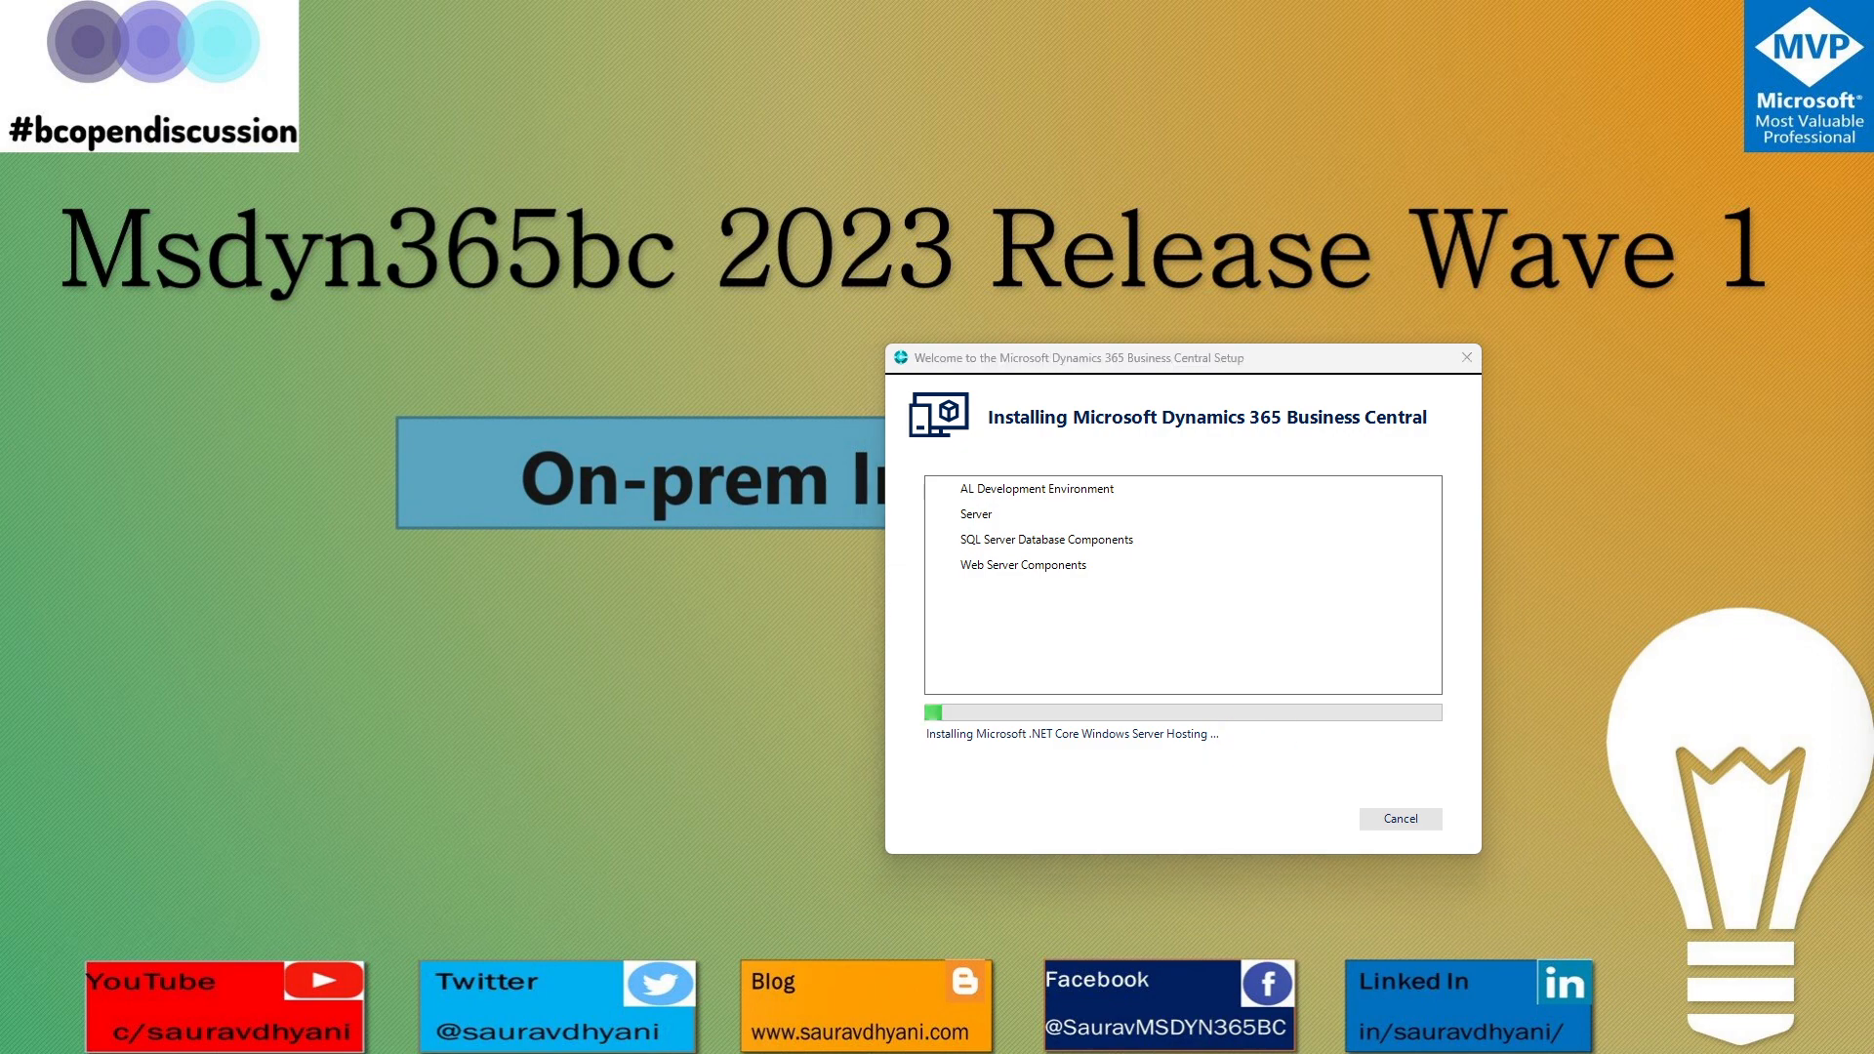
key("alt+Tab")
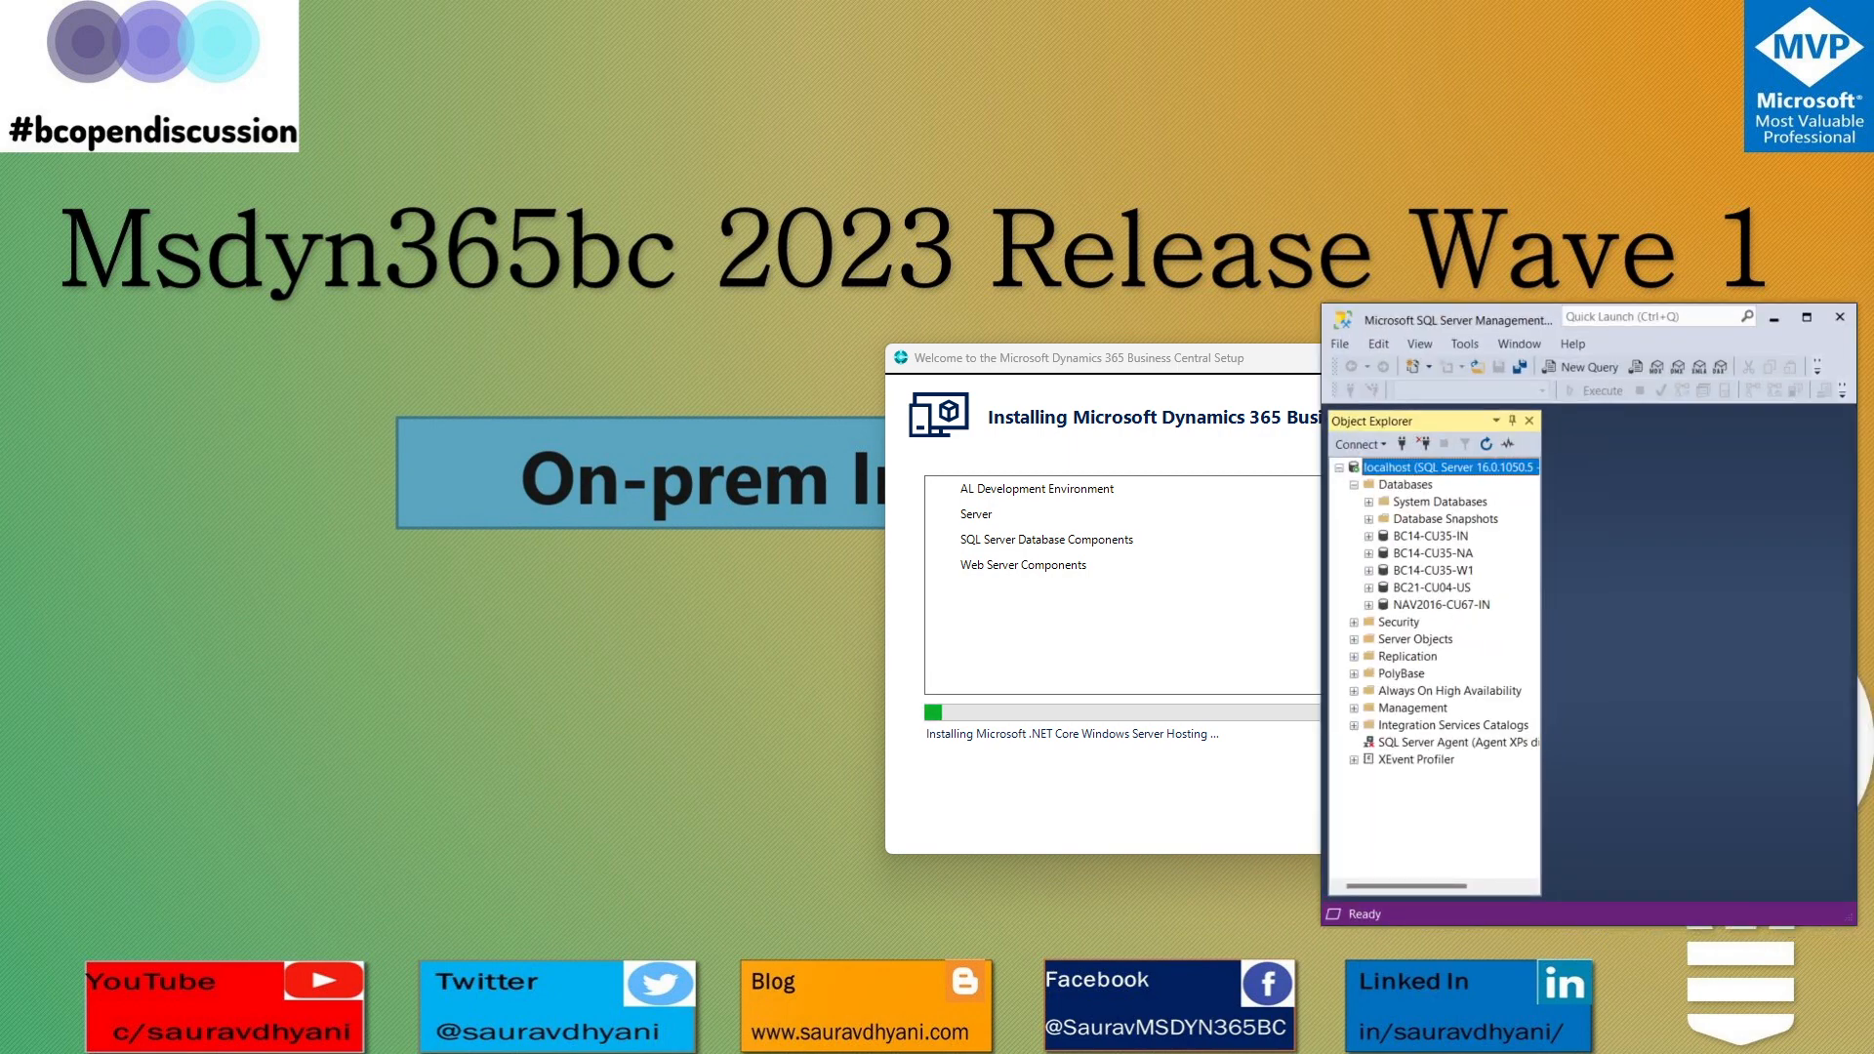
left_click(1774, 321)
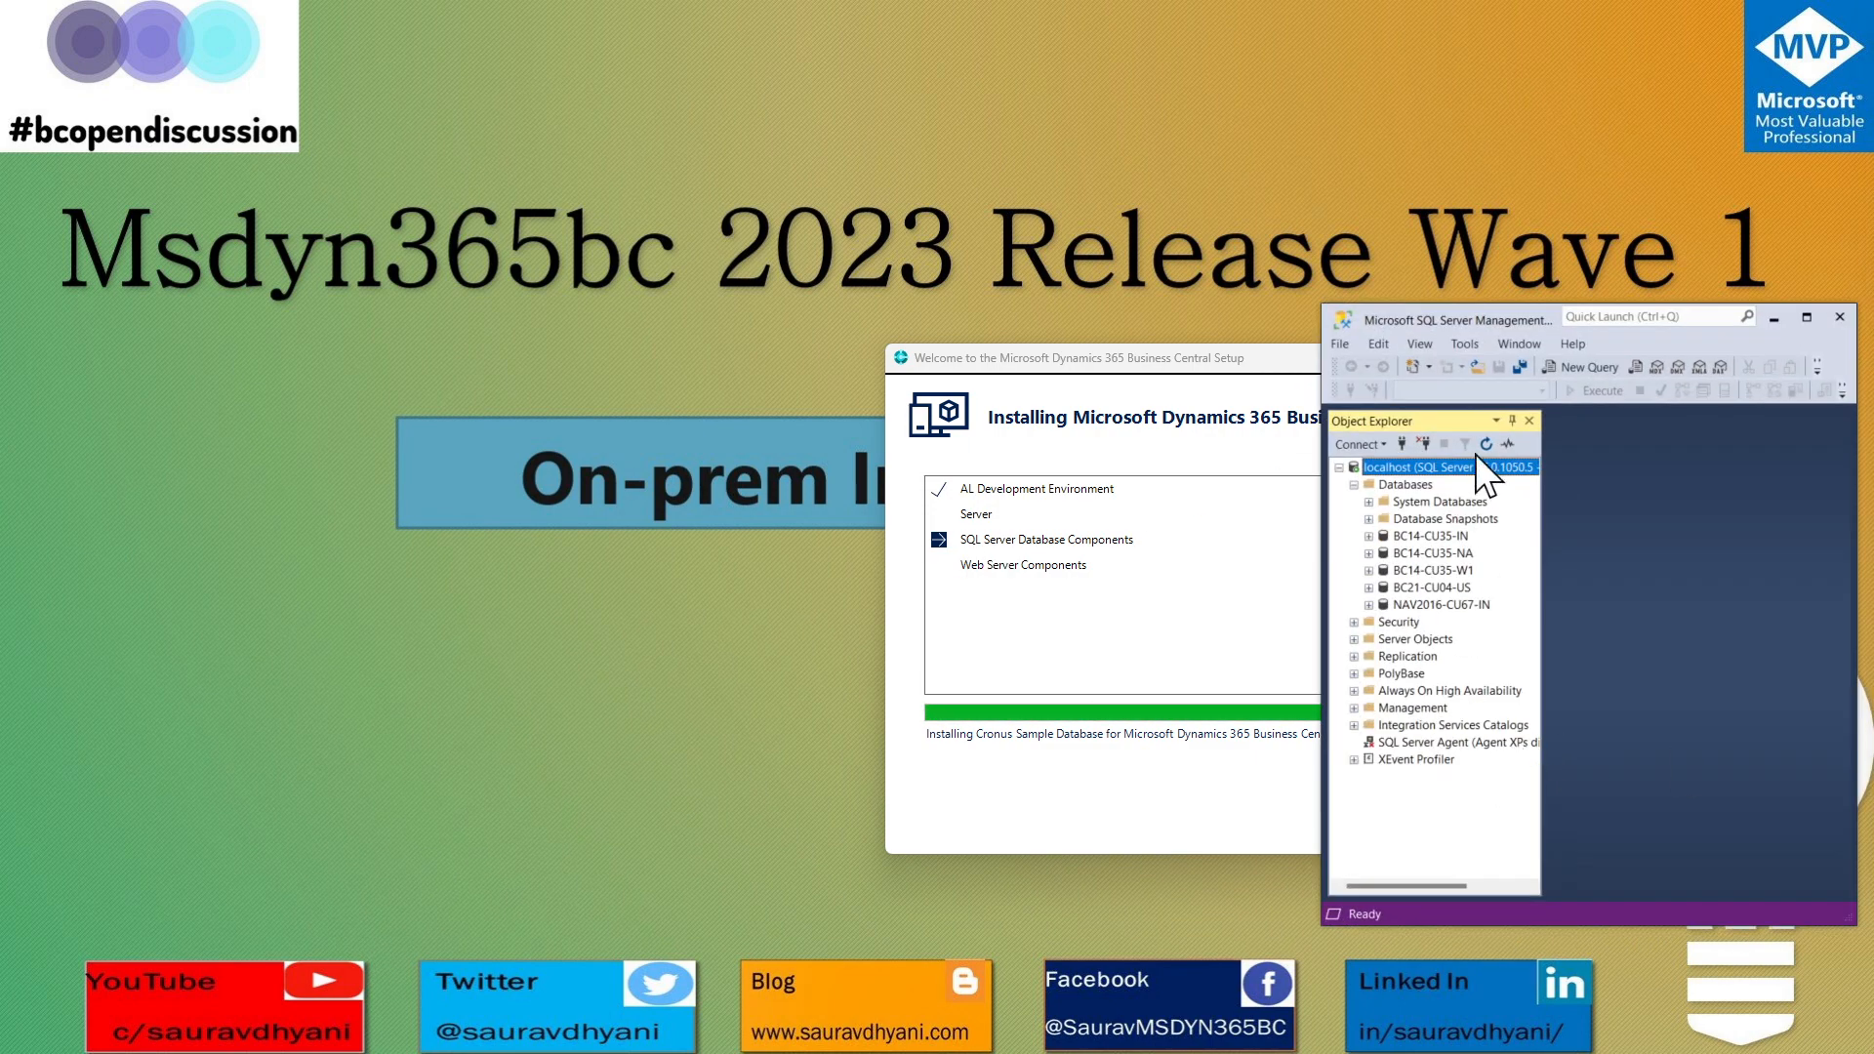
left_click(1409, 486)
left_click(1486, 444)
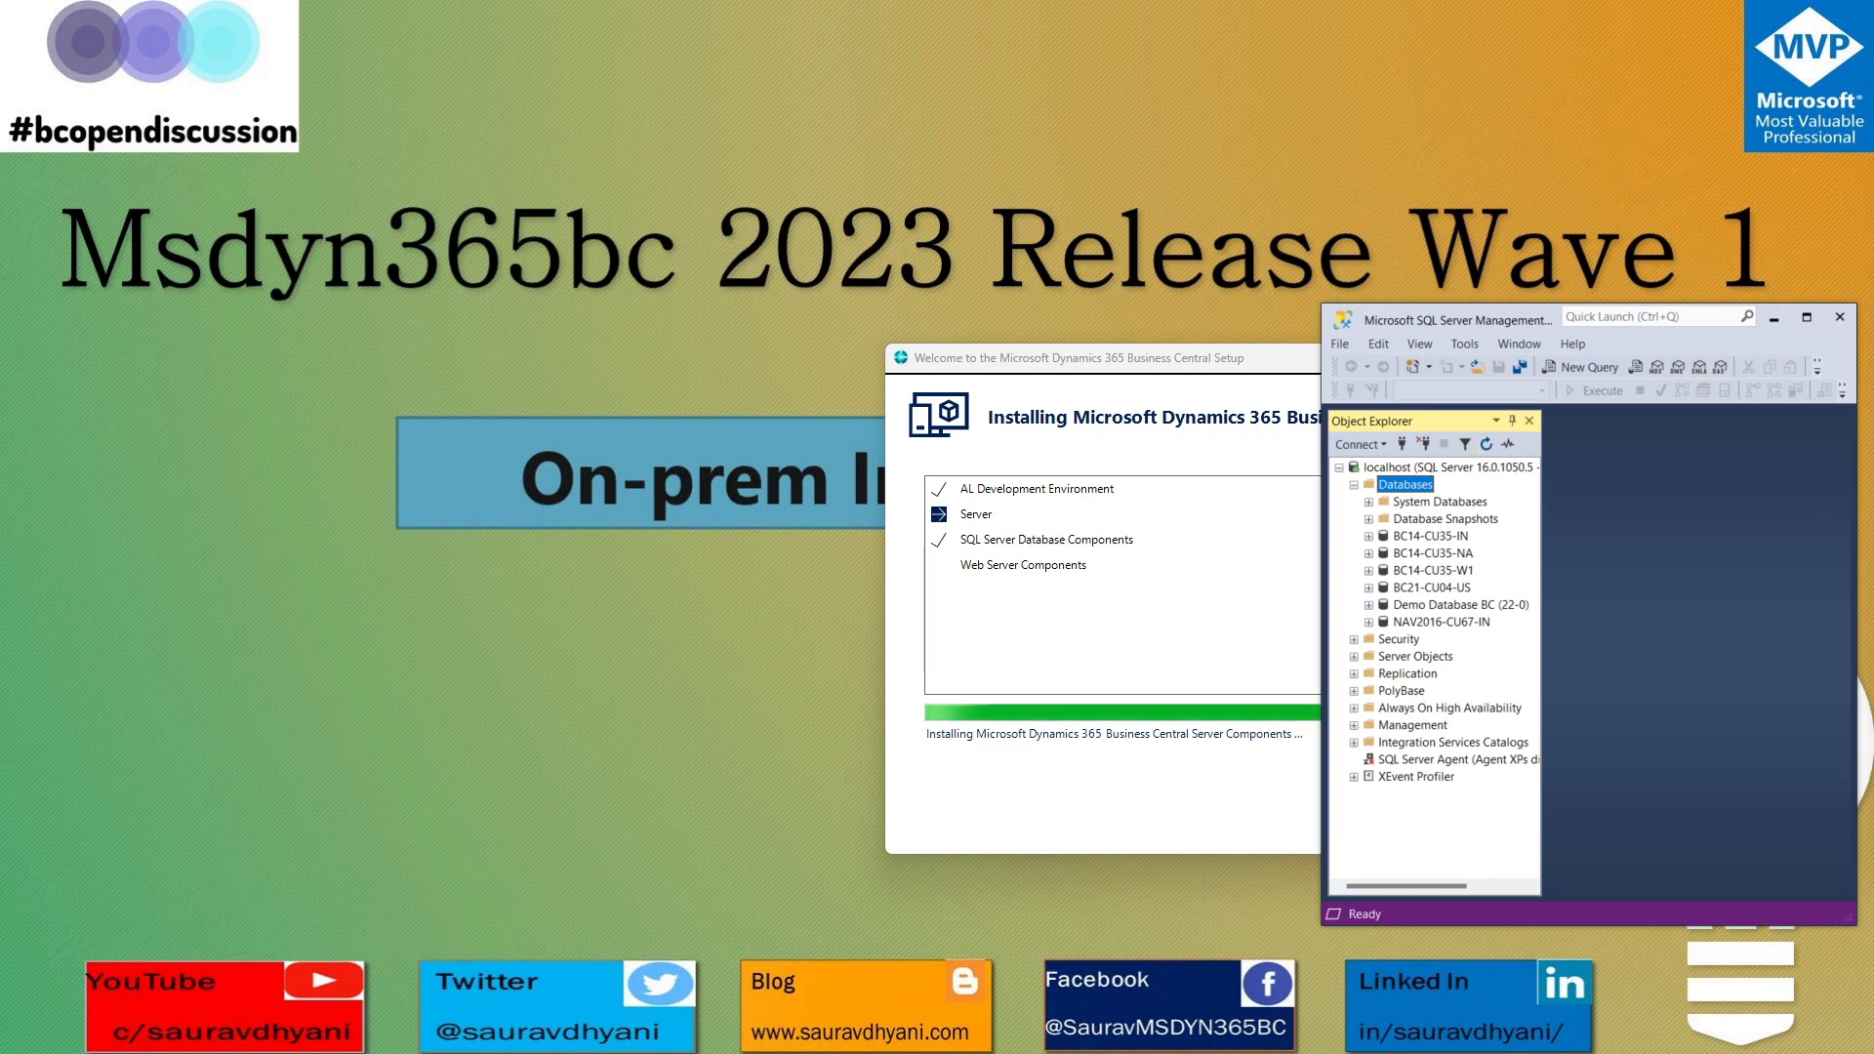
key("alt+Tab")
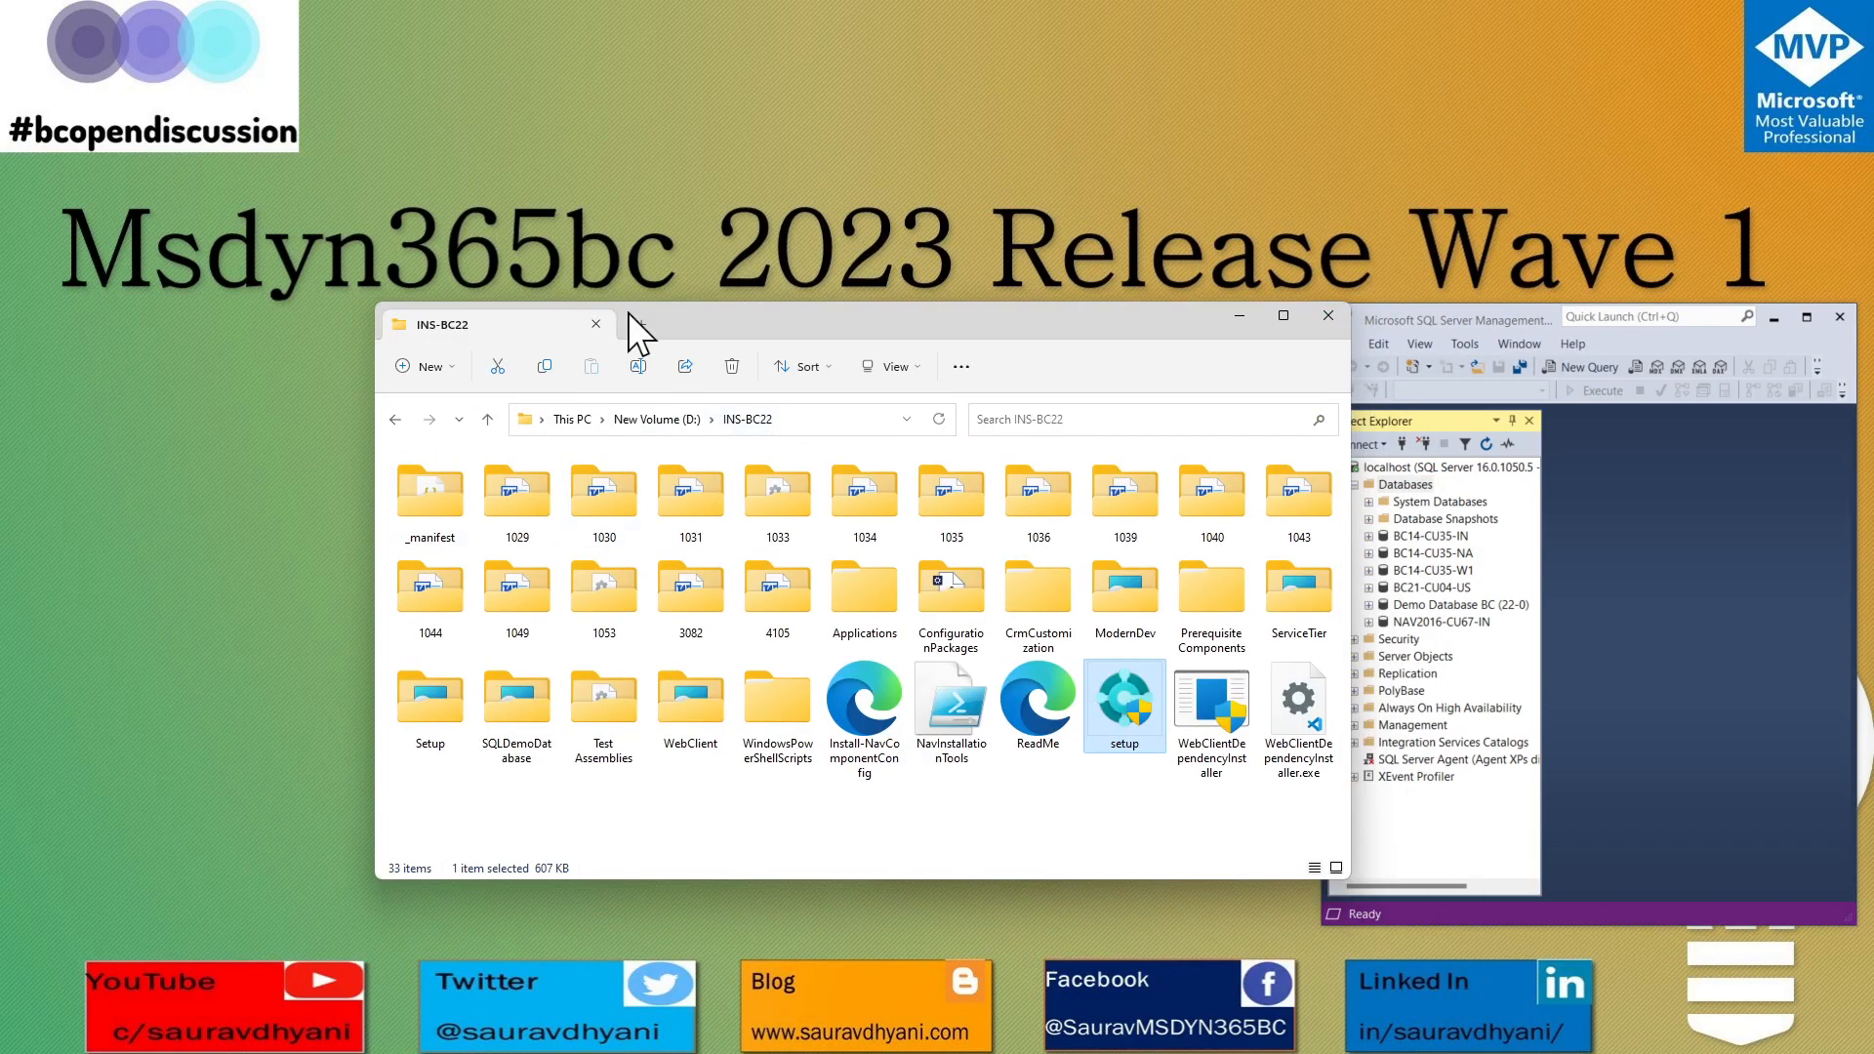
left_click(642, 323)
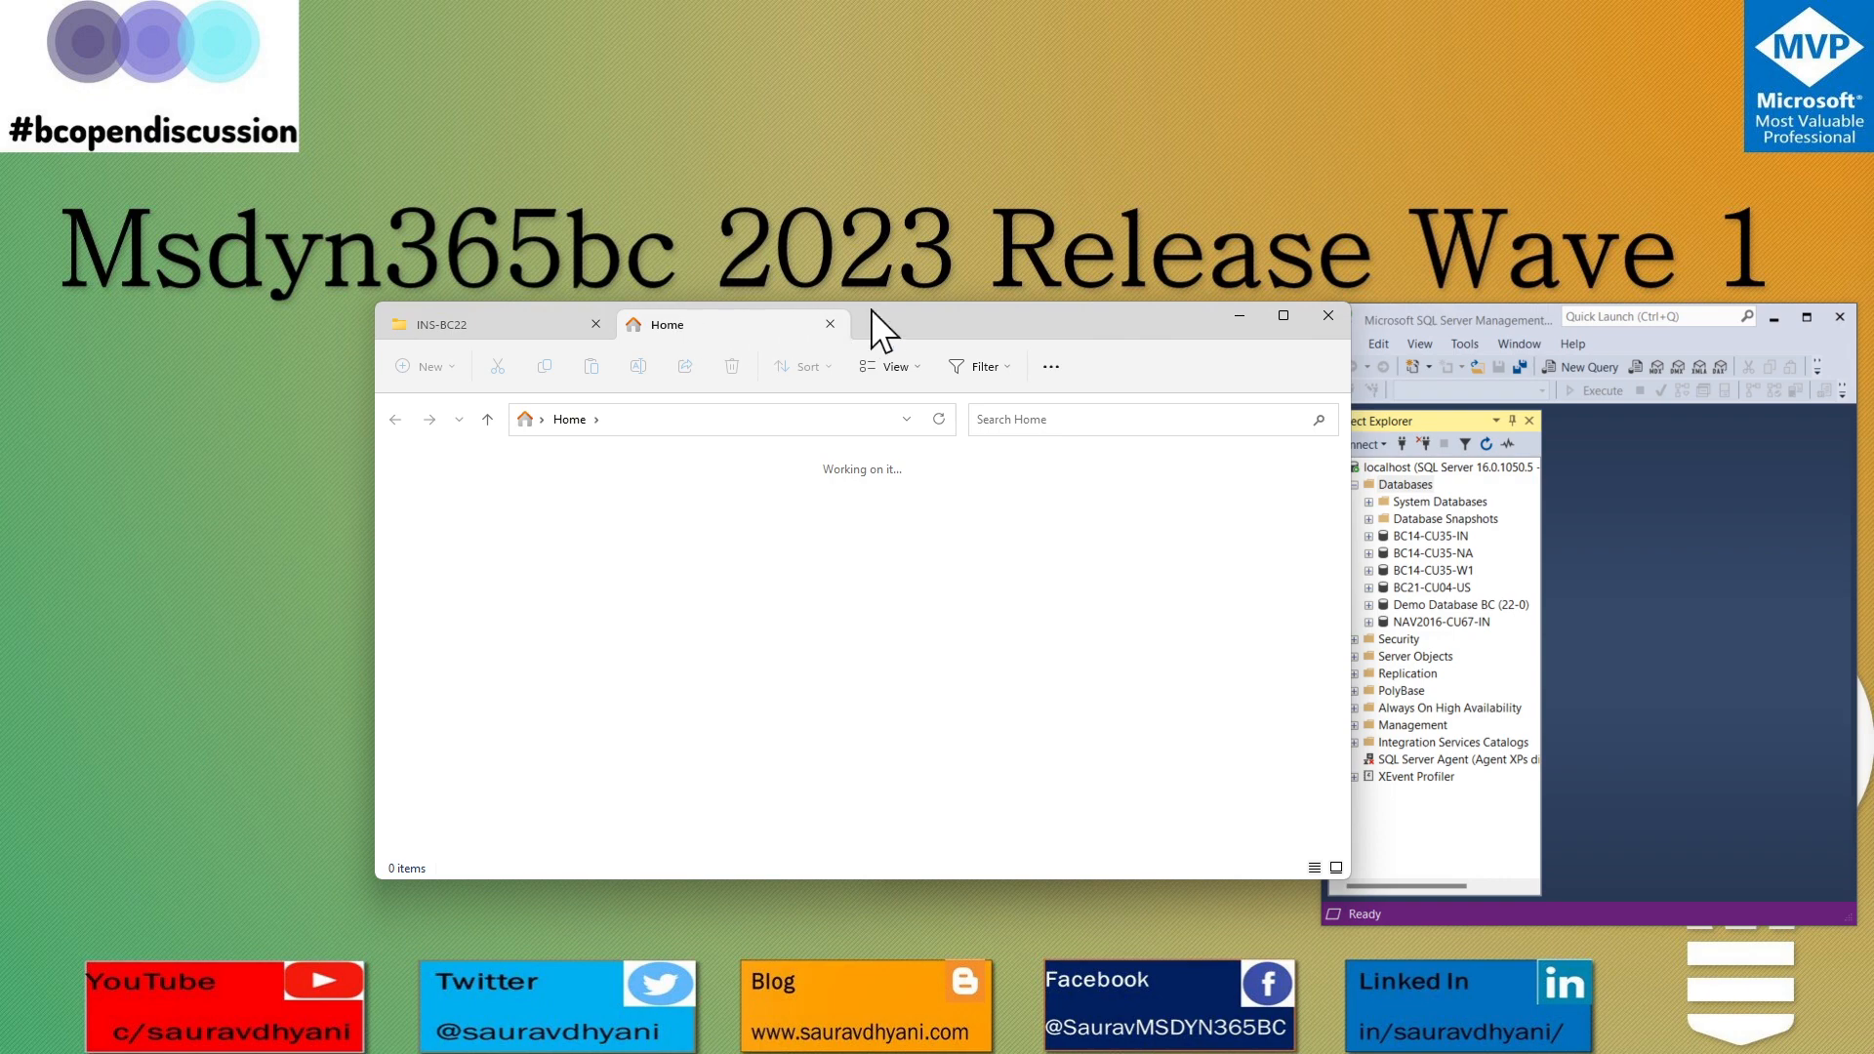
left_click(829, 323)
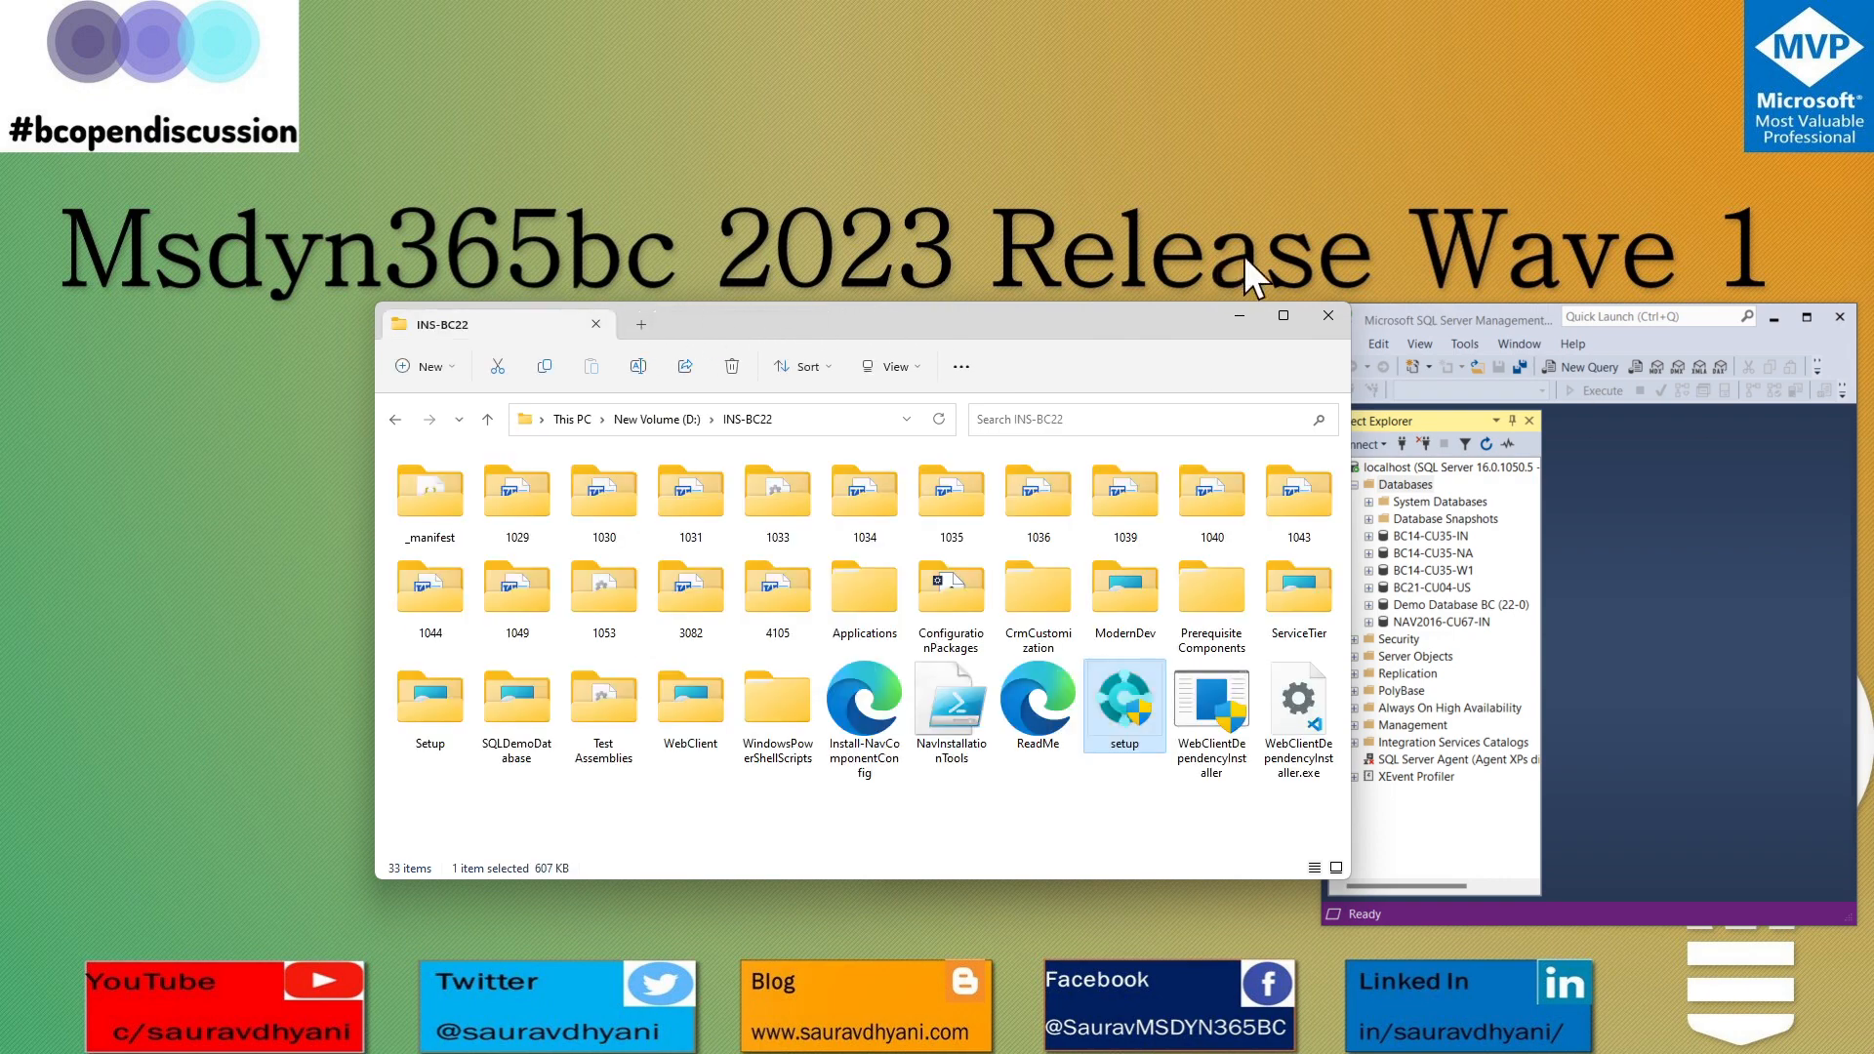
left_click(1240, 313)
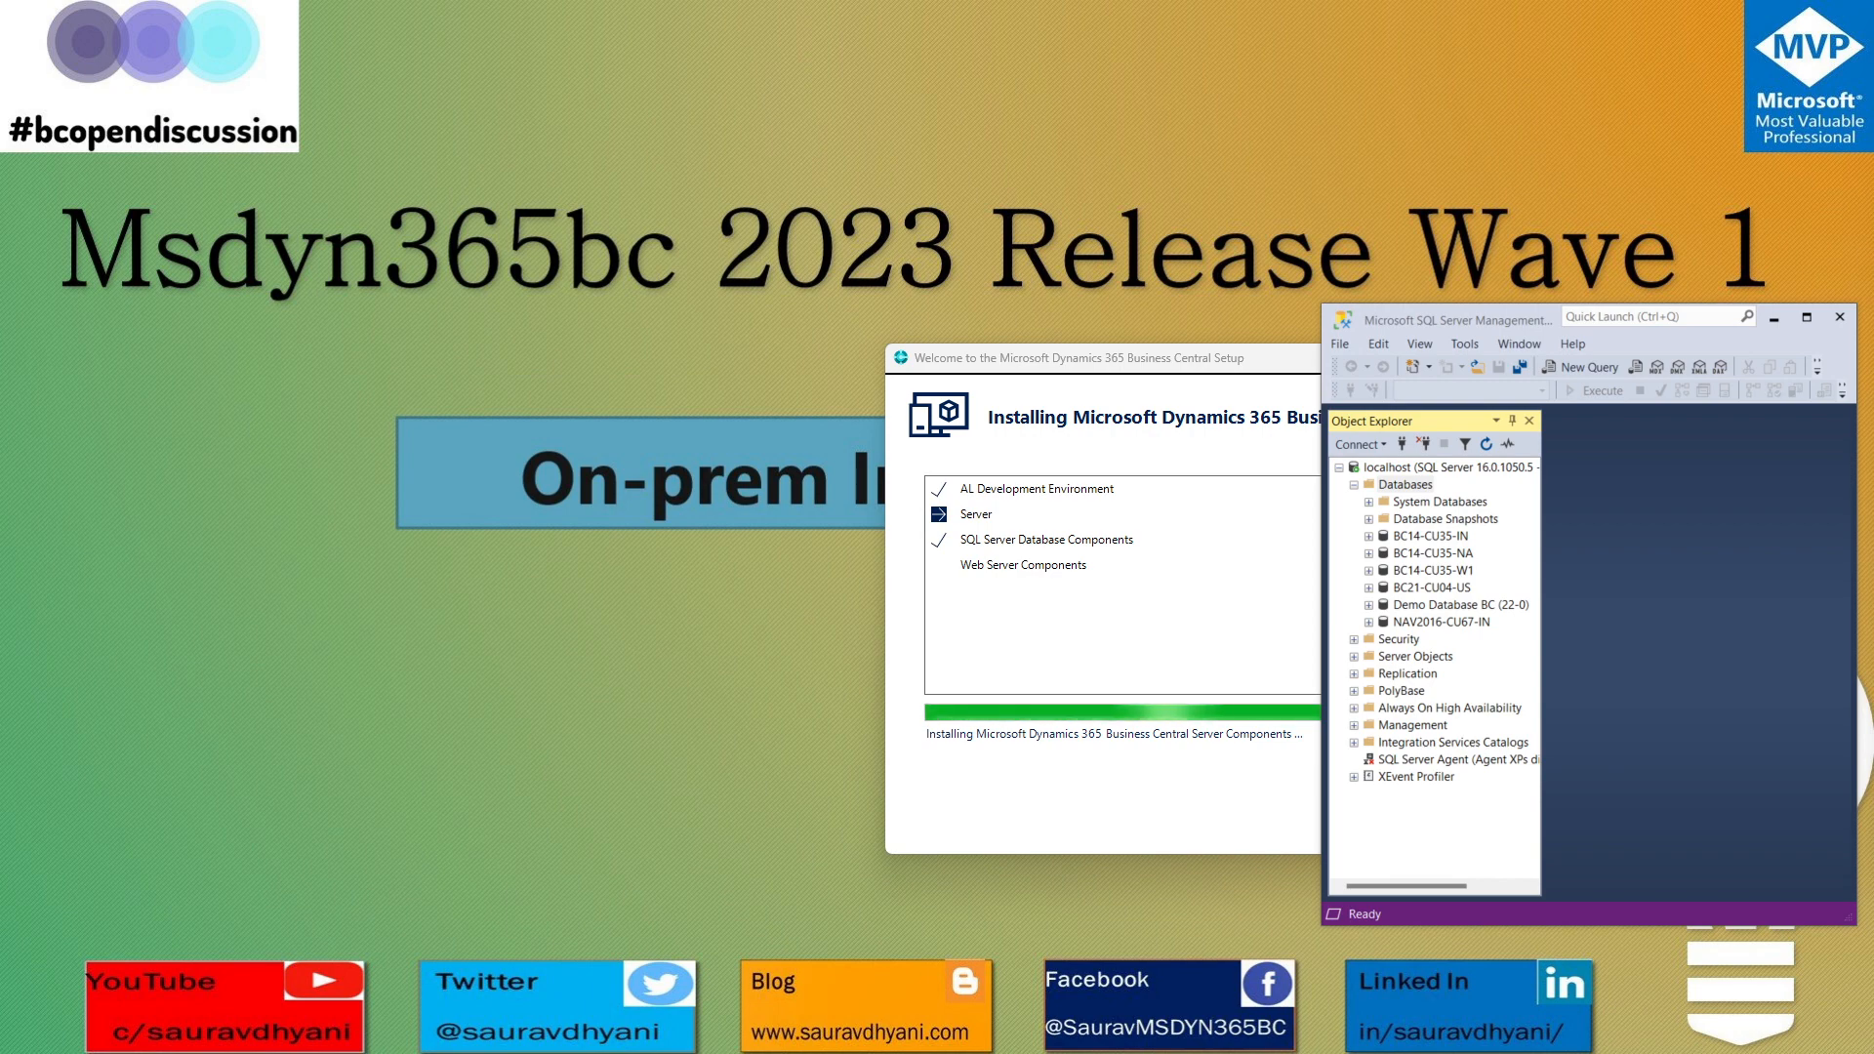
Switch to the Program Files folder in File Explorer and open the 220 folder inside Microsoft Dynamics 365 Business Central.
left_click_drag(384, 741, 459, 170)
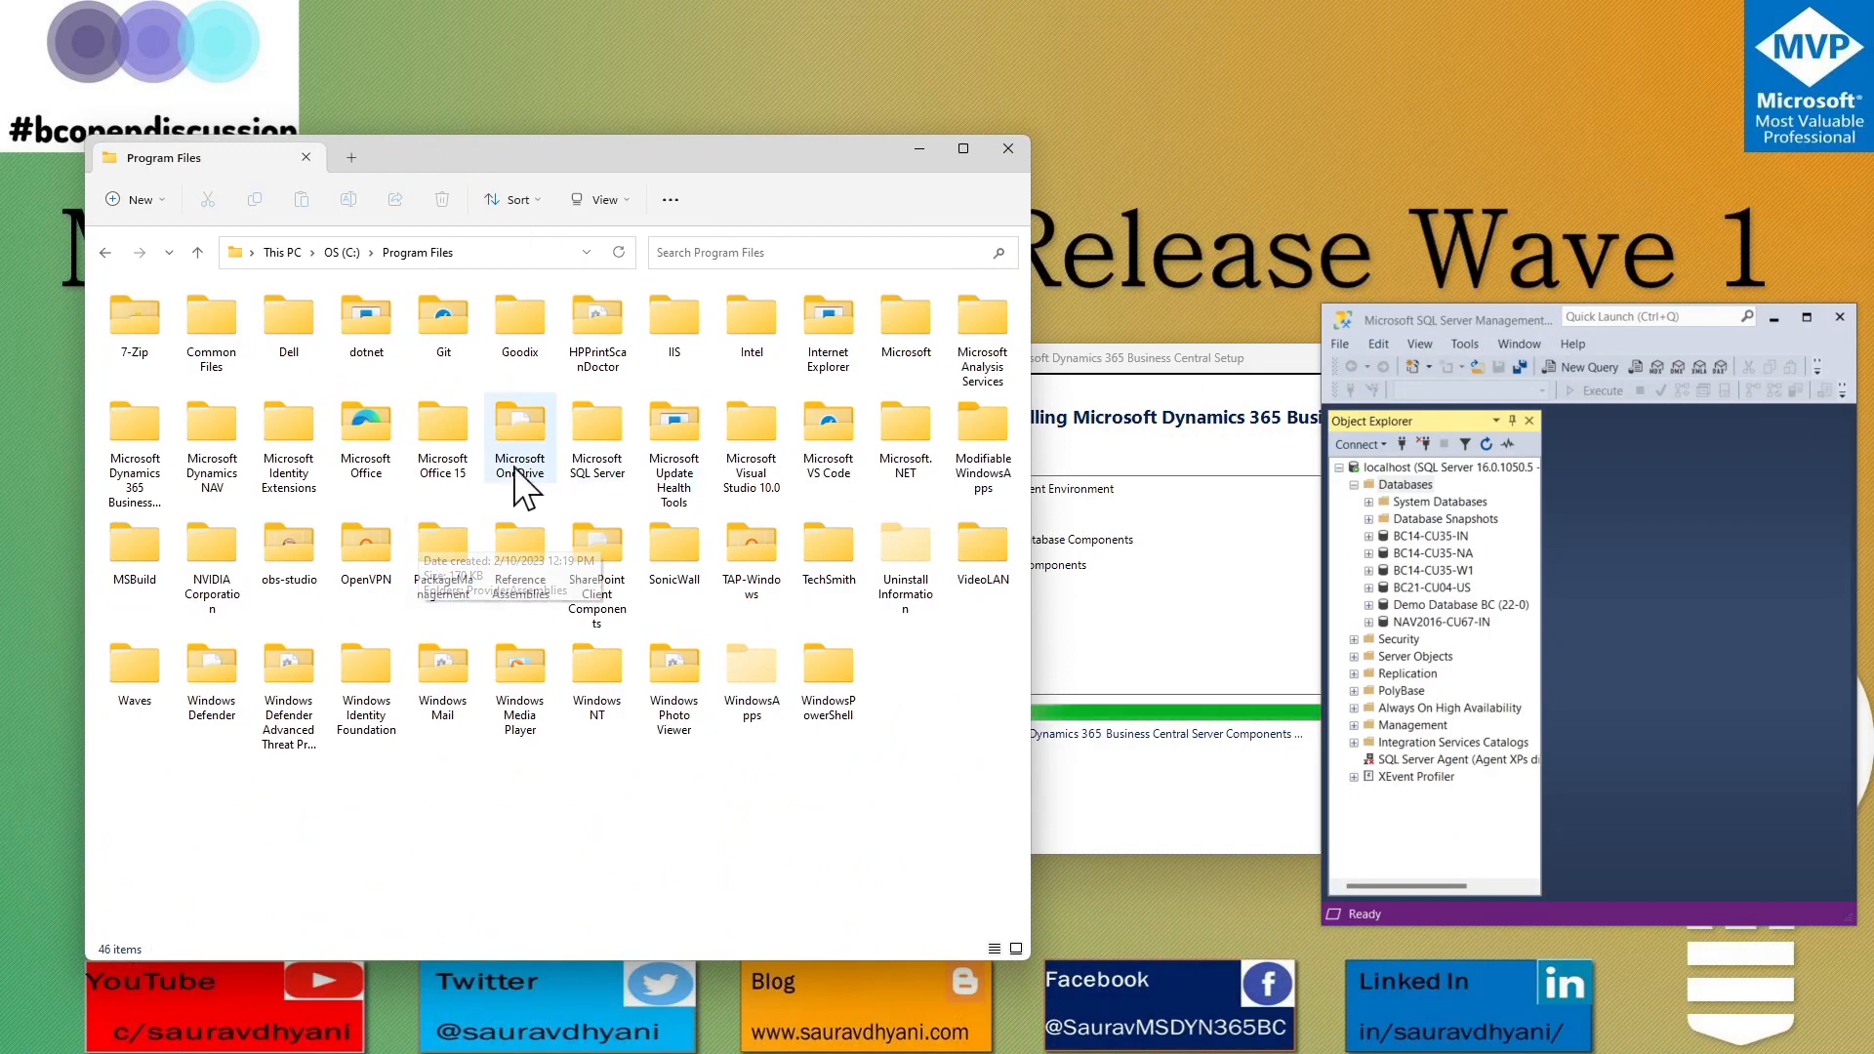
left_click(354, 419)
key("Right")
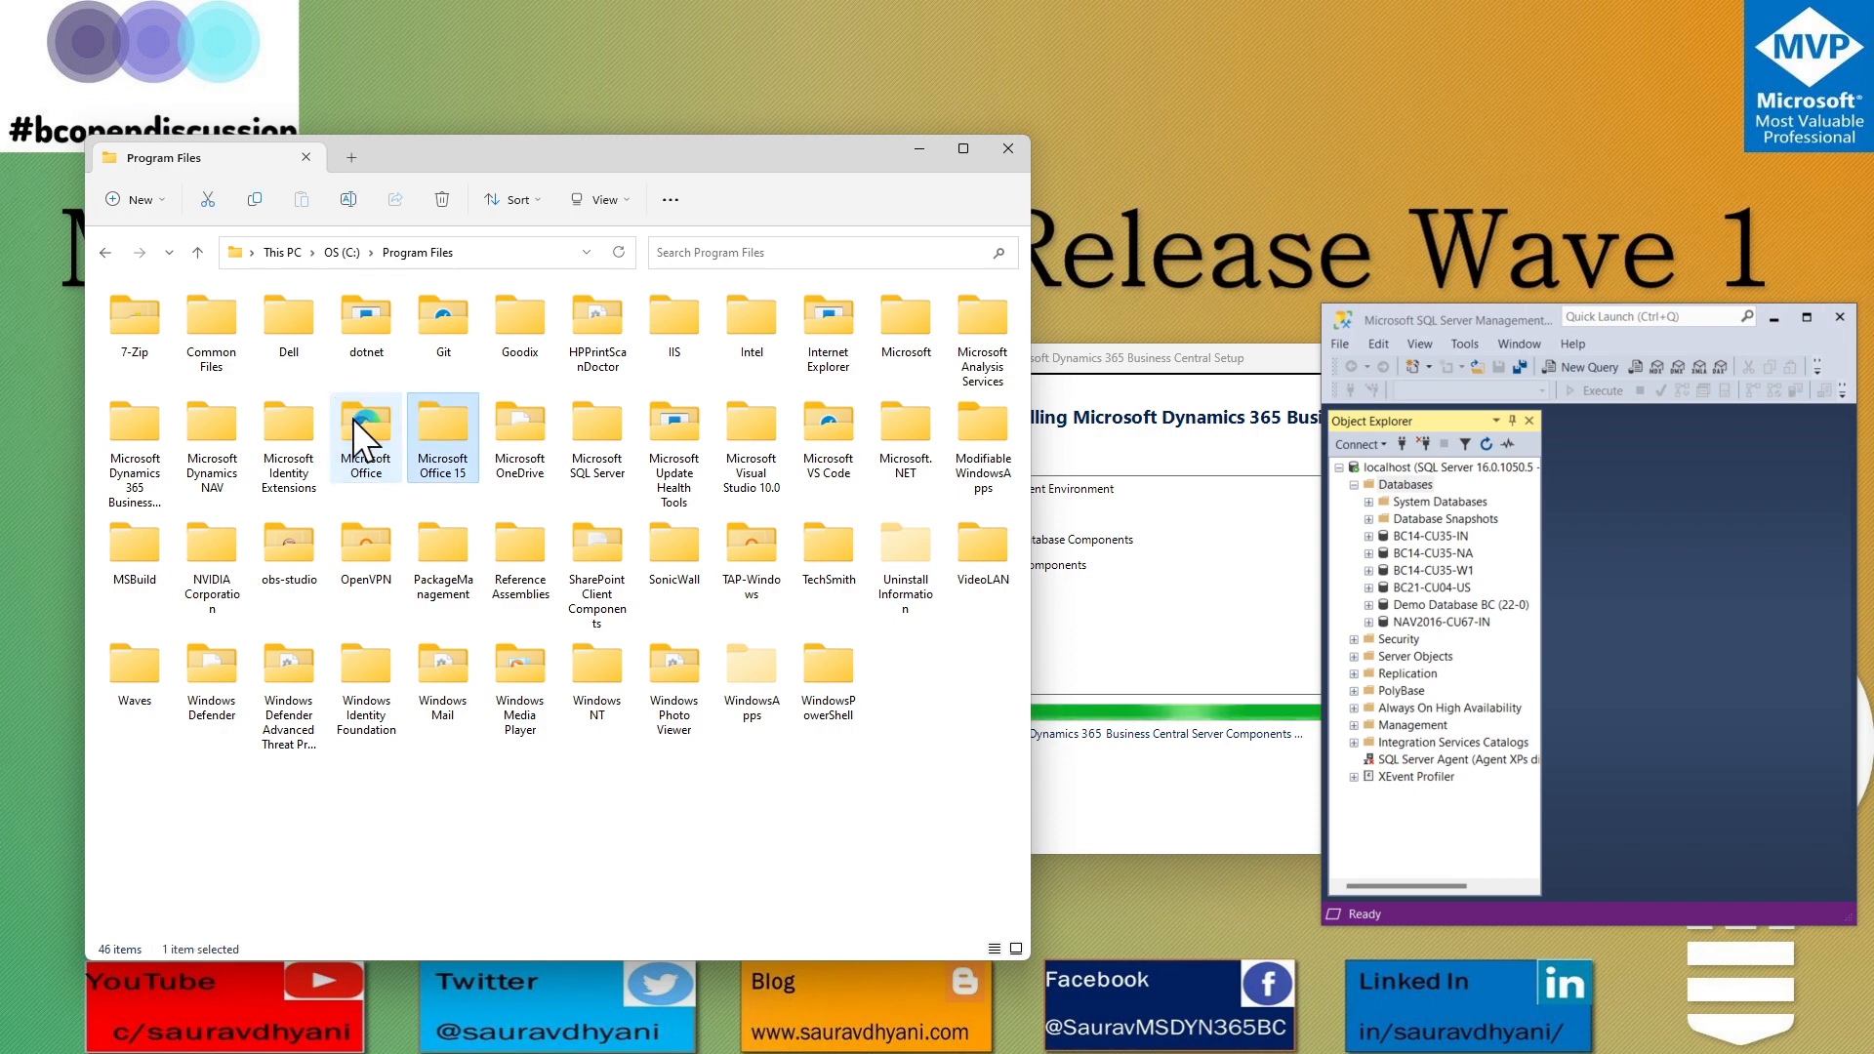
key("Right")
key("Right")
key("Right")
key("Right")
key("Right")
key("Right")
key("Right")
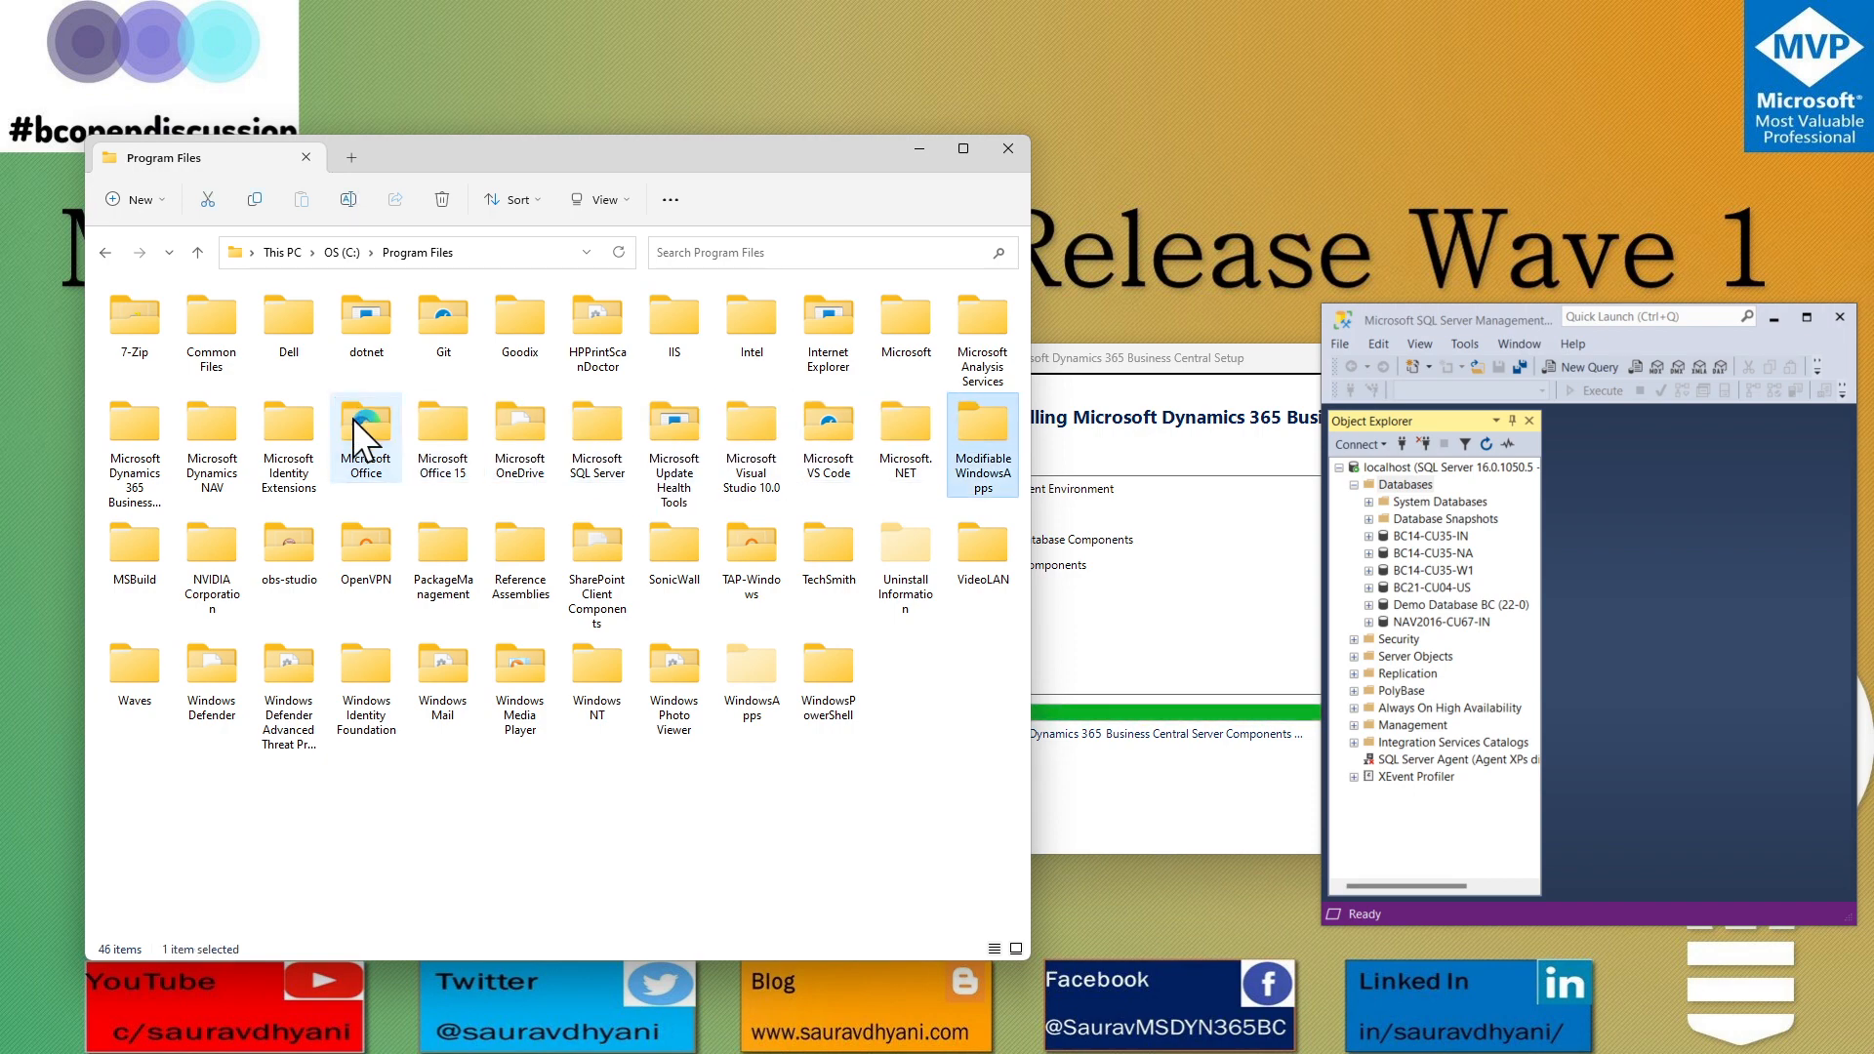
key("m")
key("m")
key("m")
key("m")
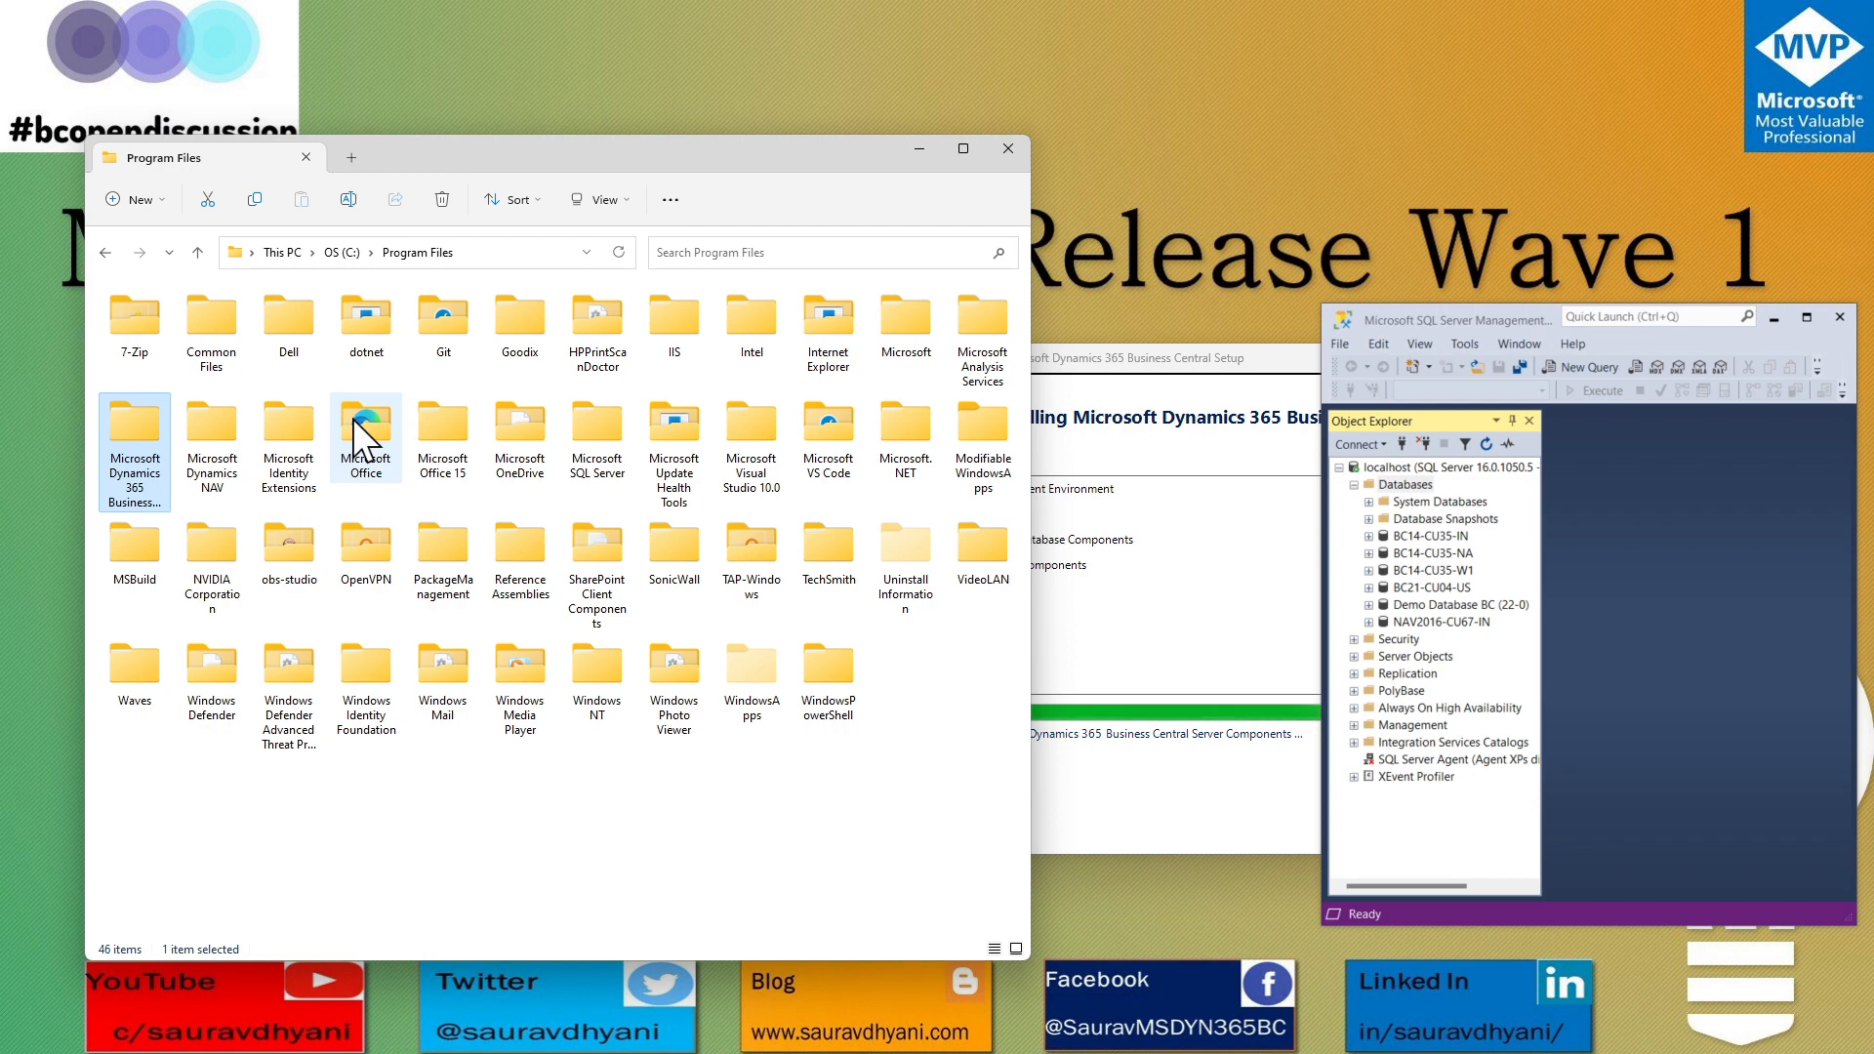
double_click(143, 449)
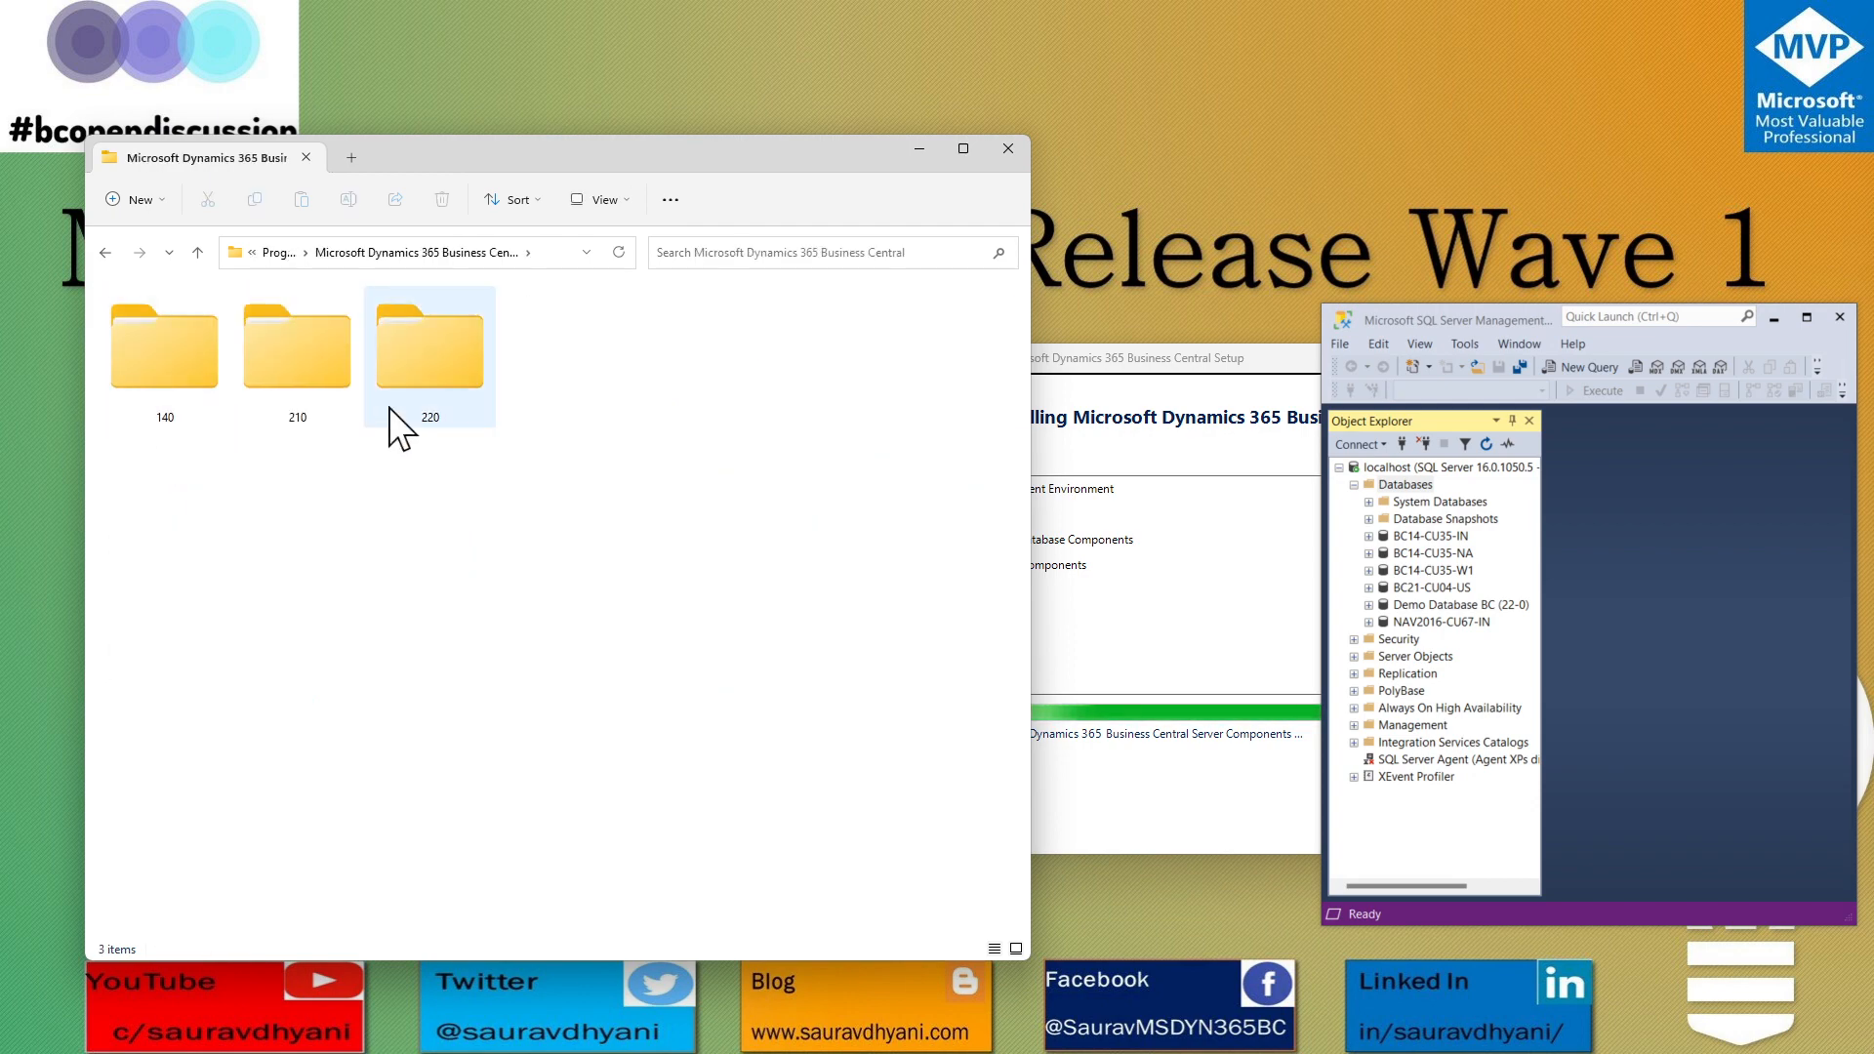
double_click(445, 363)
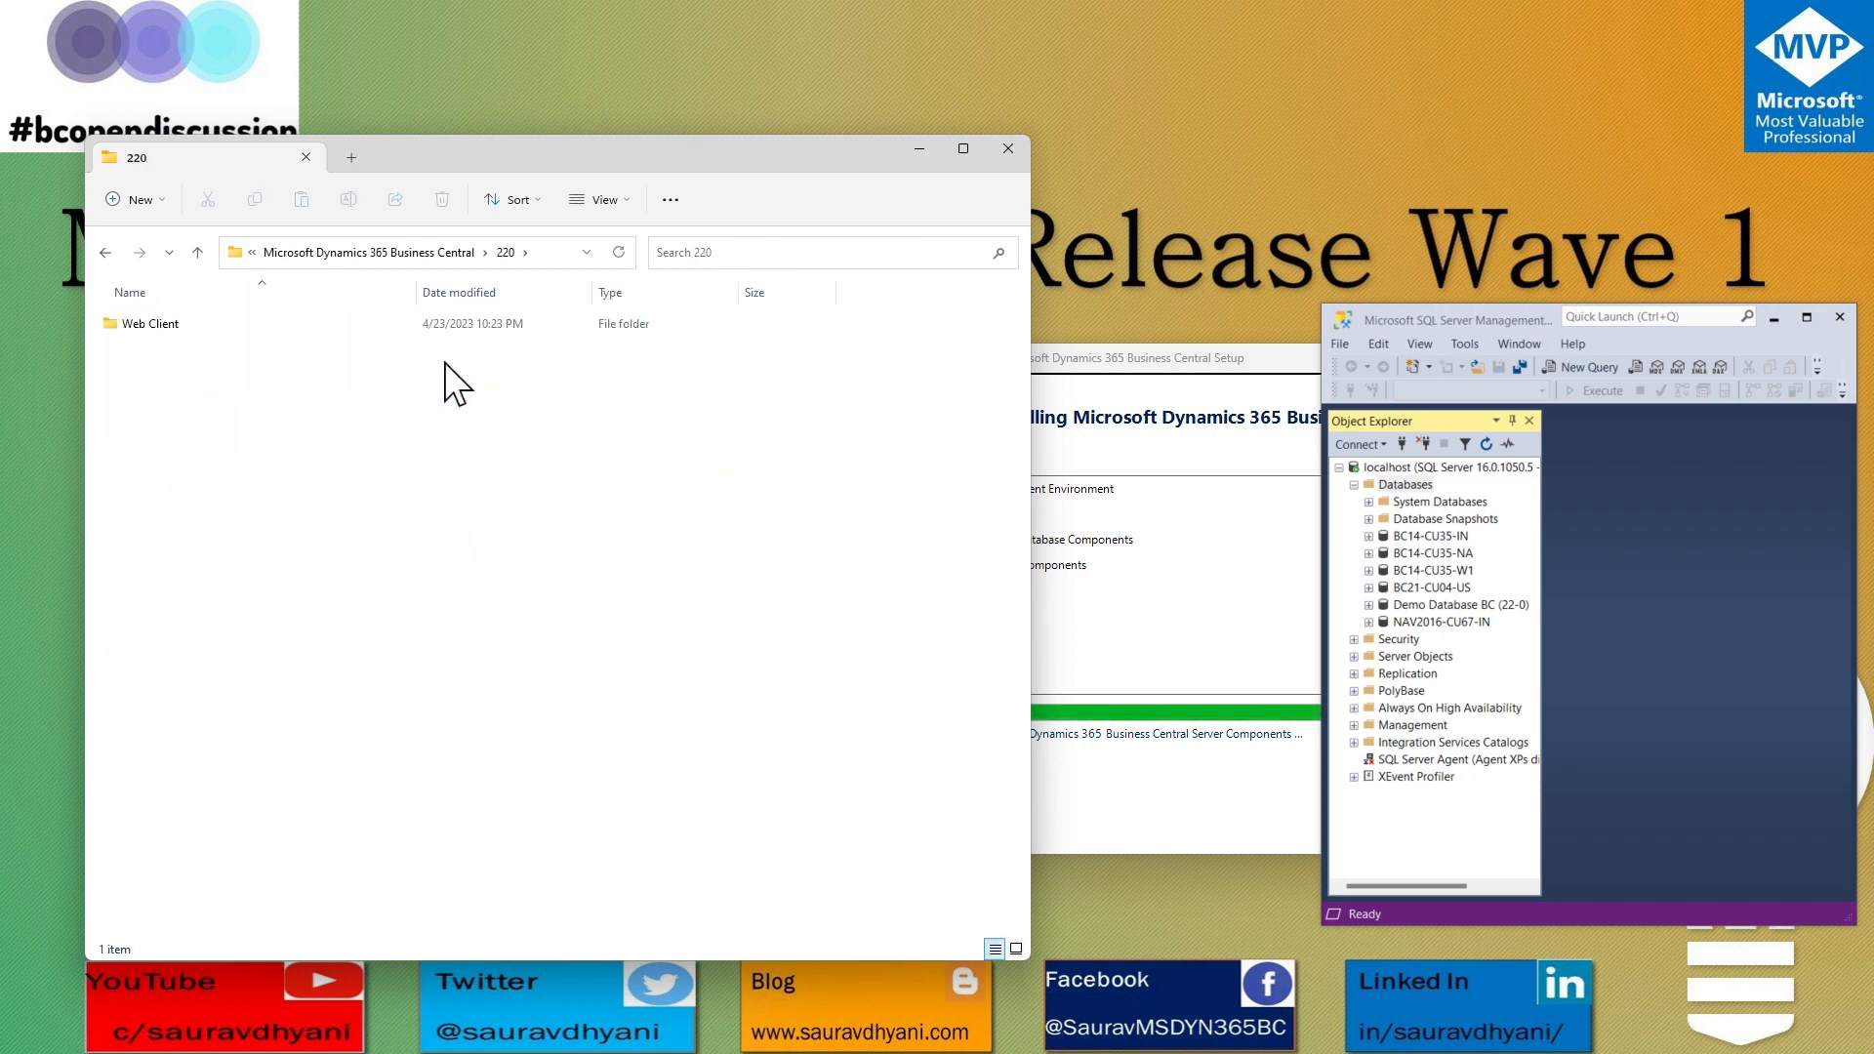
Compare the setup progress with the contents of the 220 folder, looking into Web Client and refreshing the folder listing.
left_click(1107, 364)
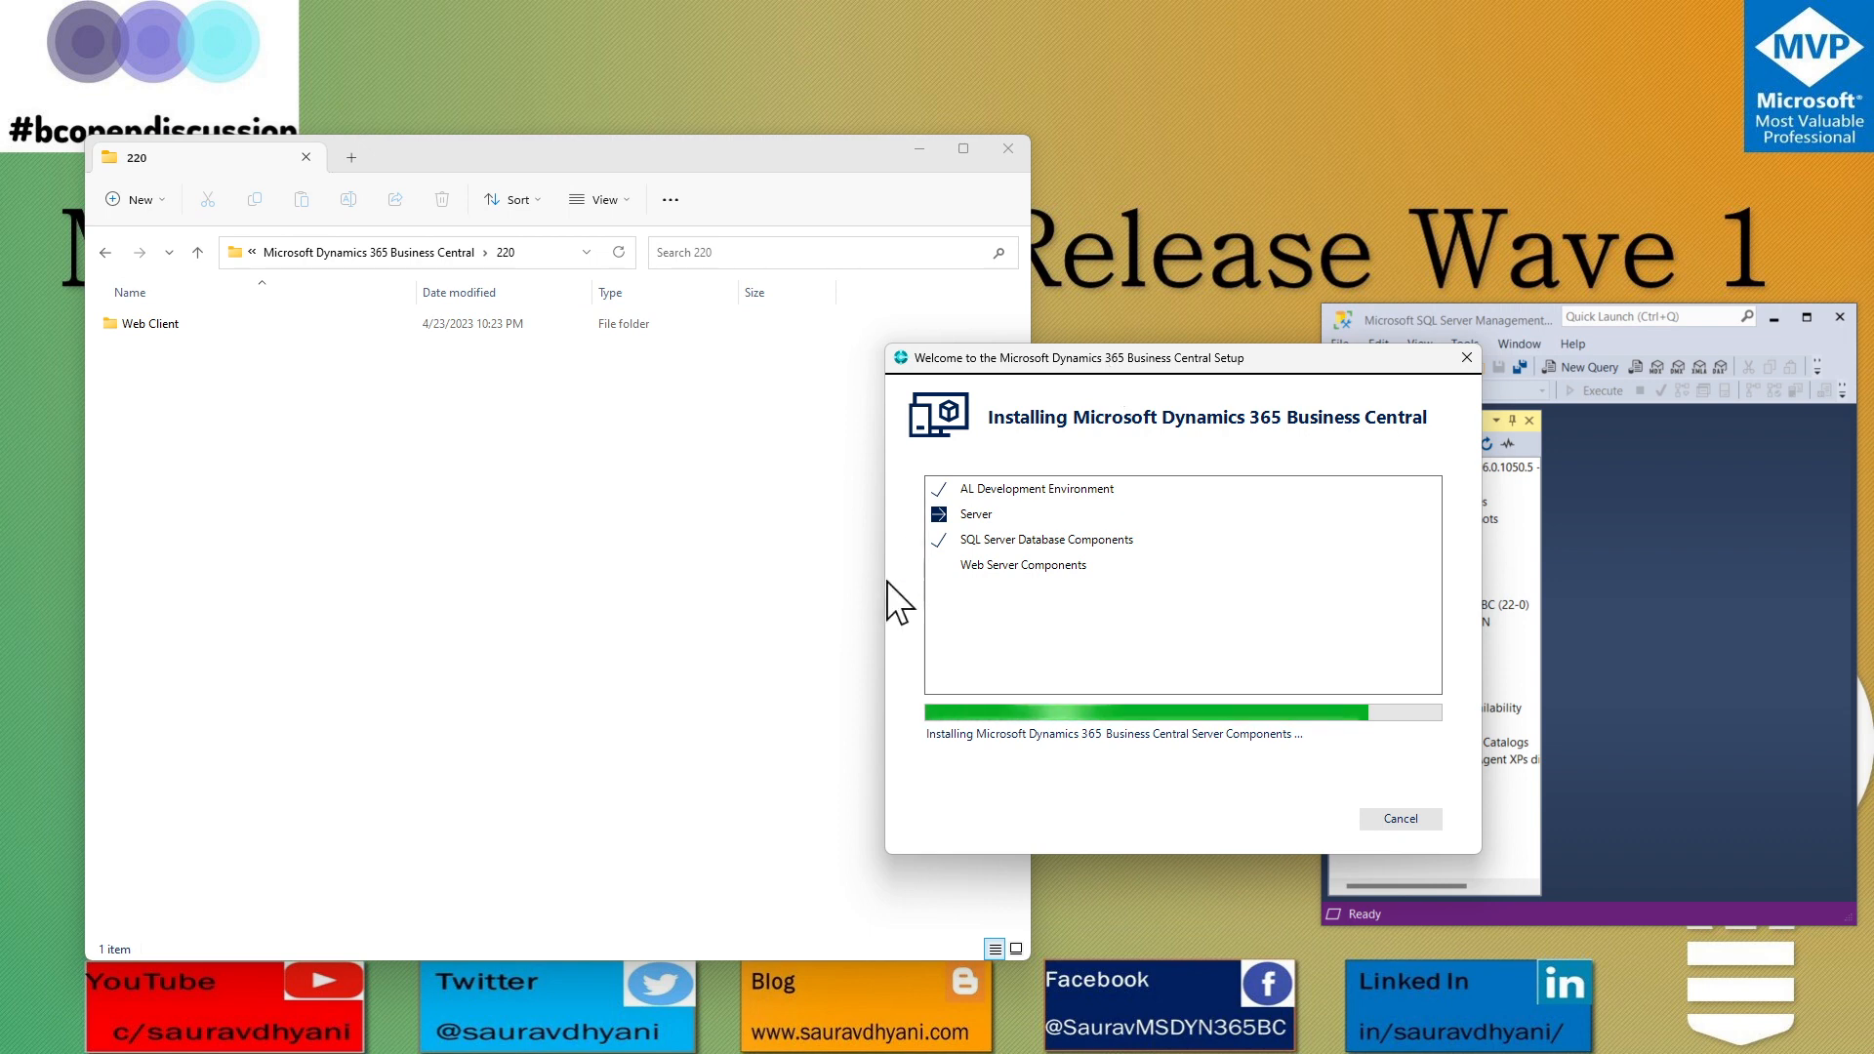
double_click(153, 329)
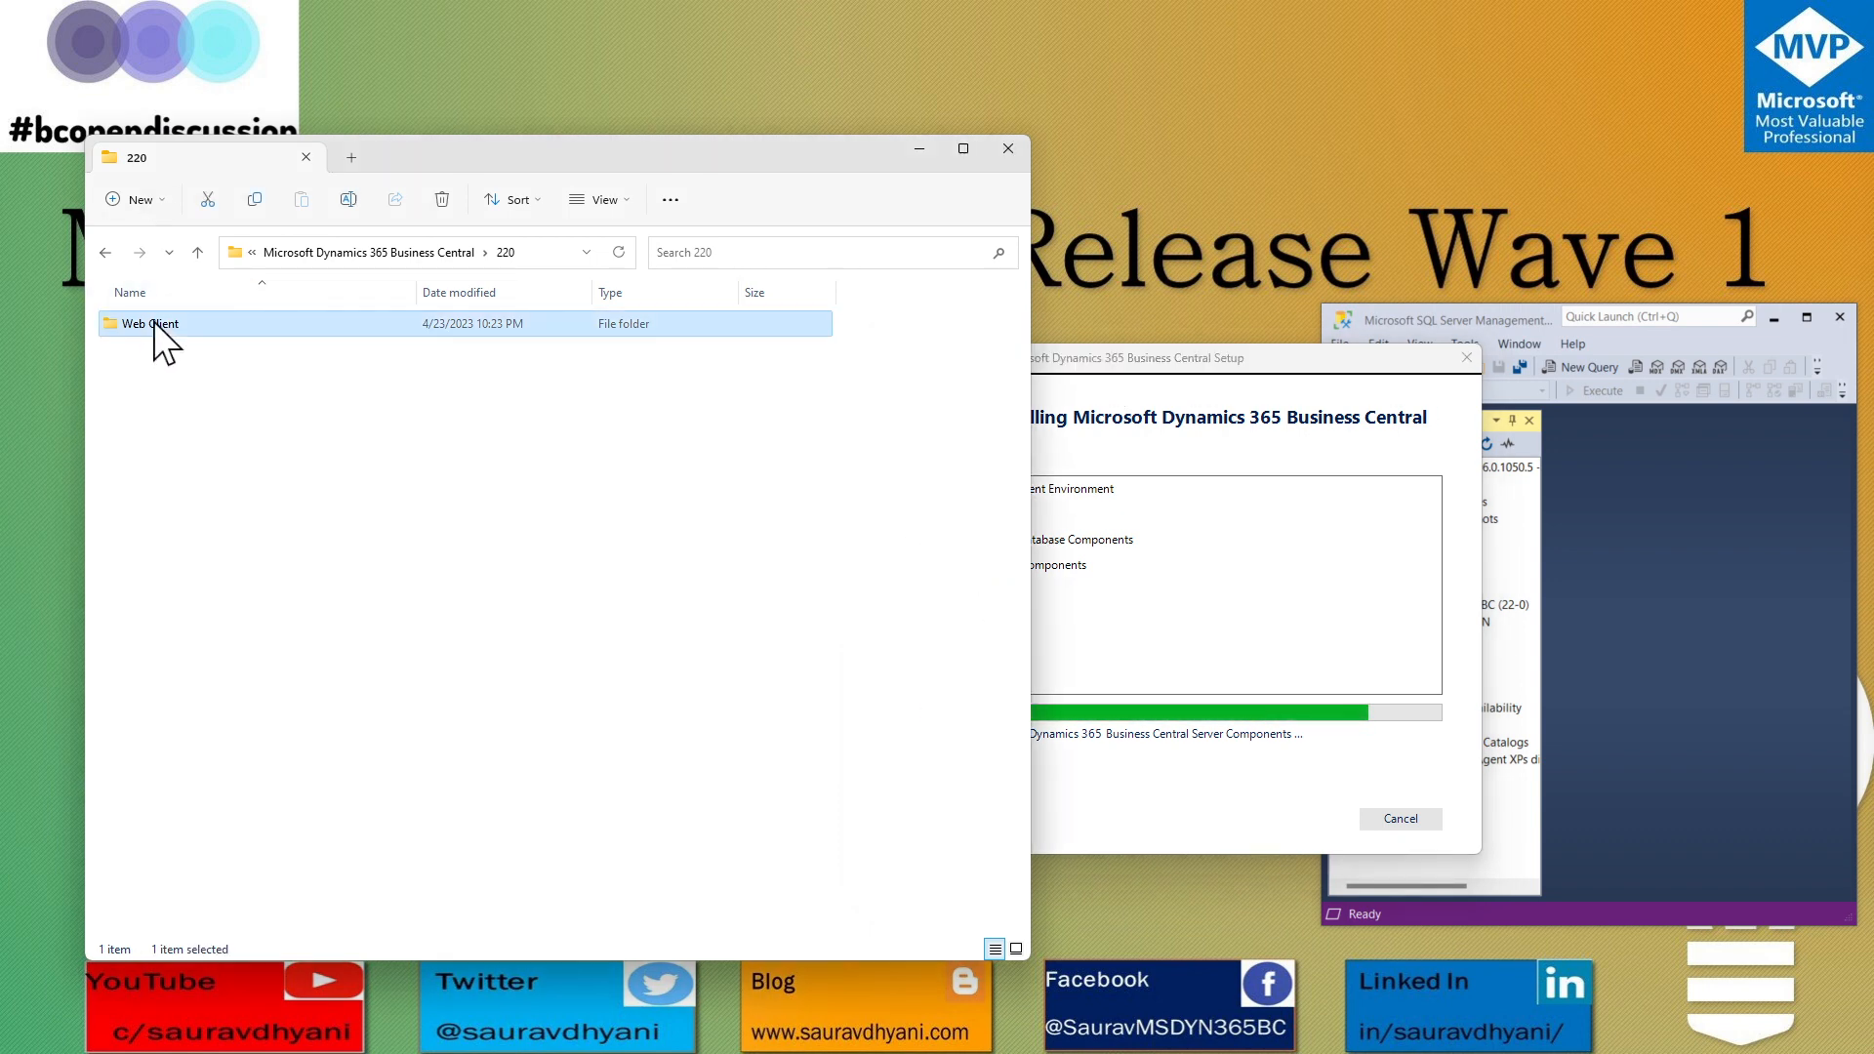
left_click(106, 254)
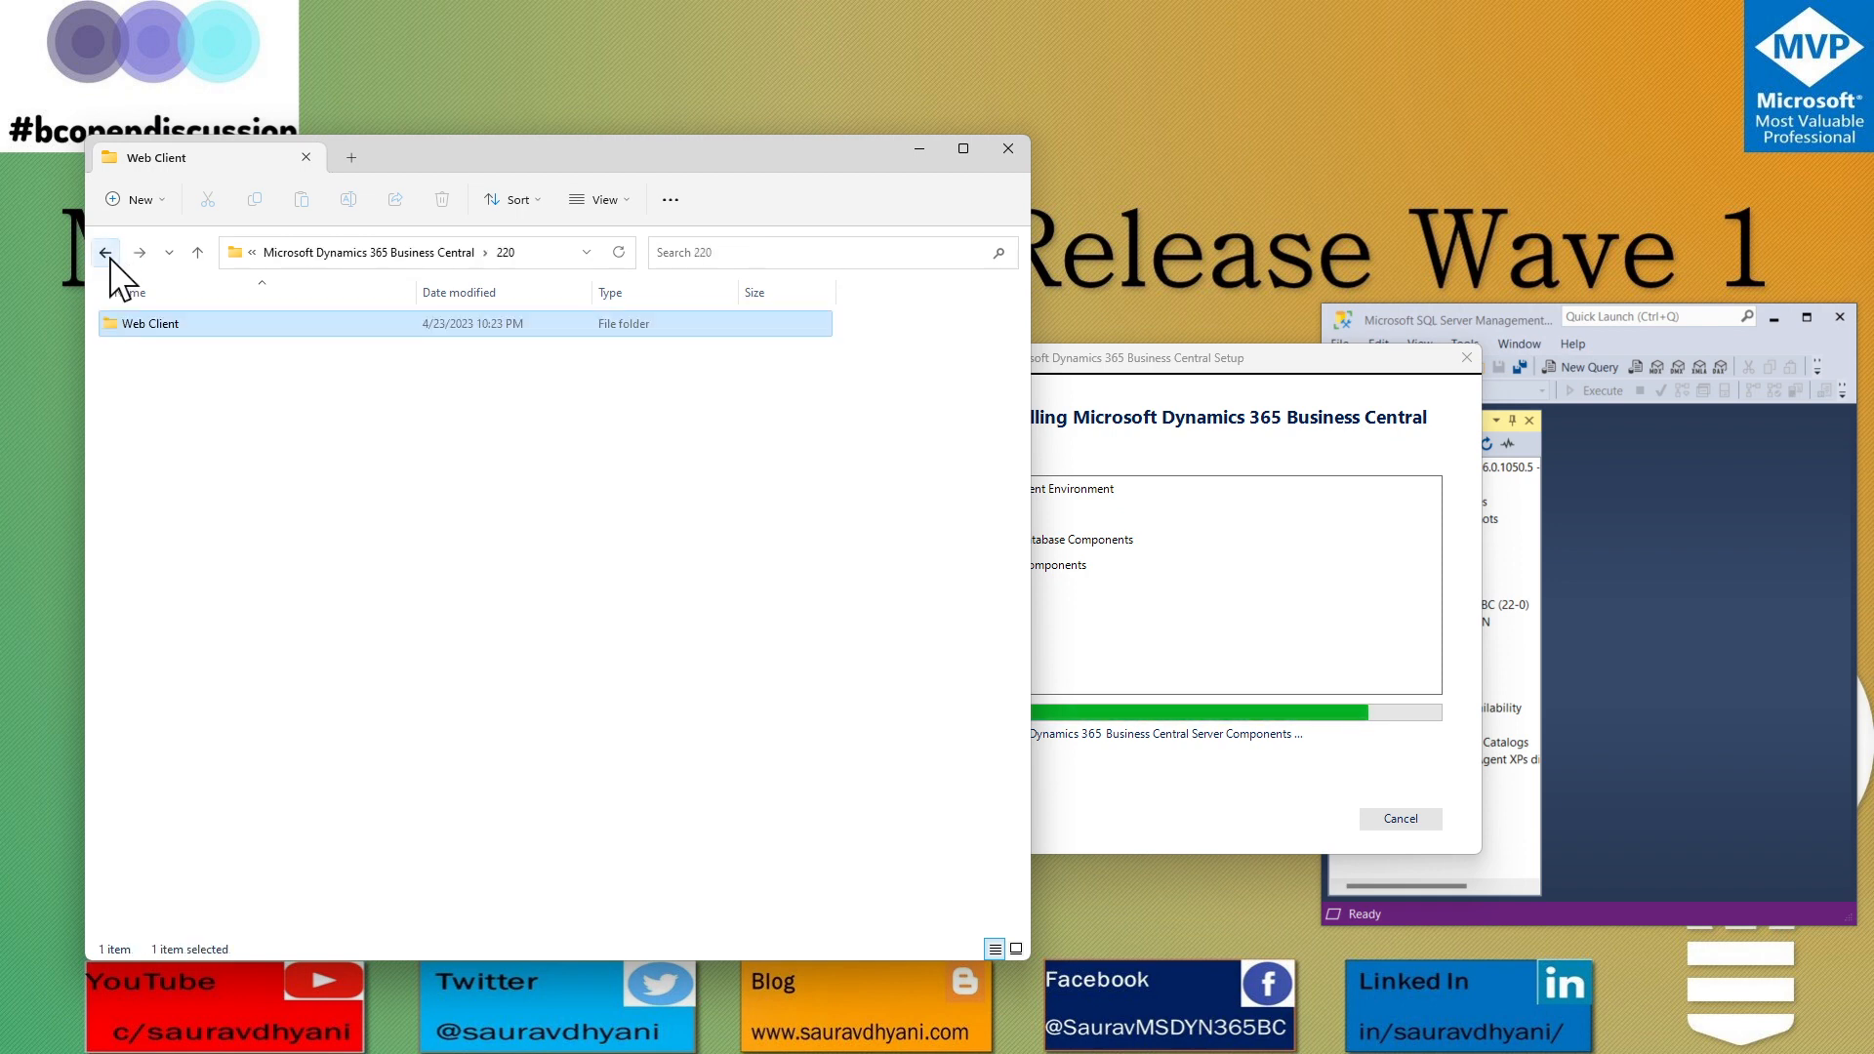
right_click(419, 395)
left_click(723, 347)
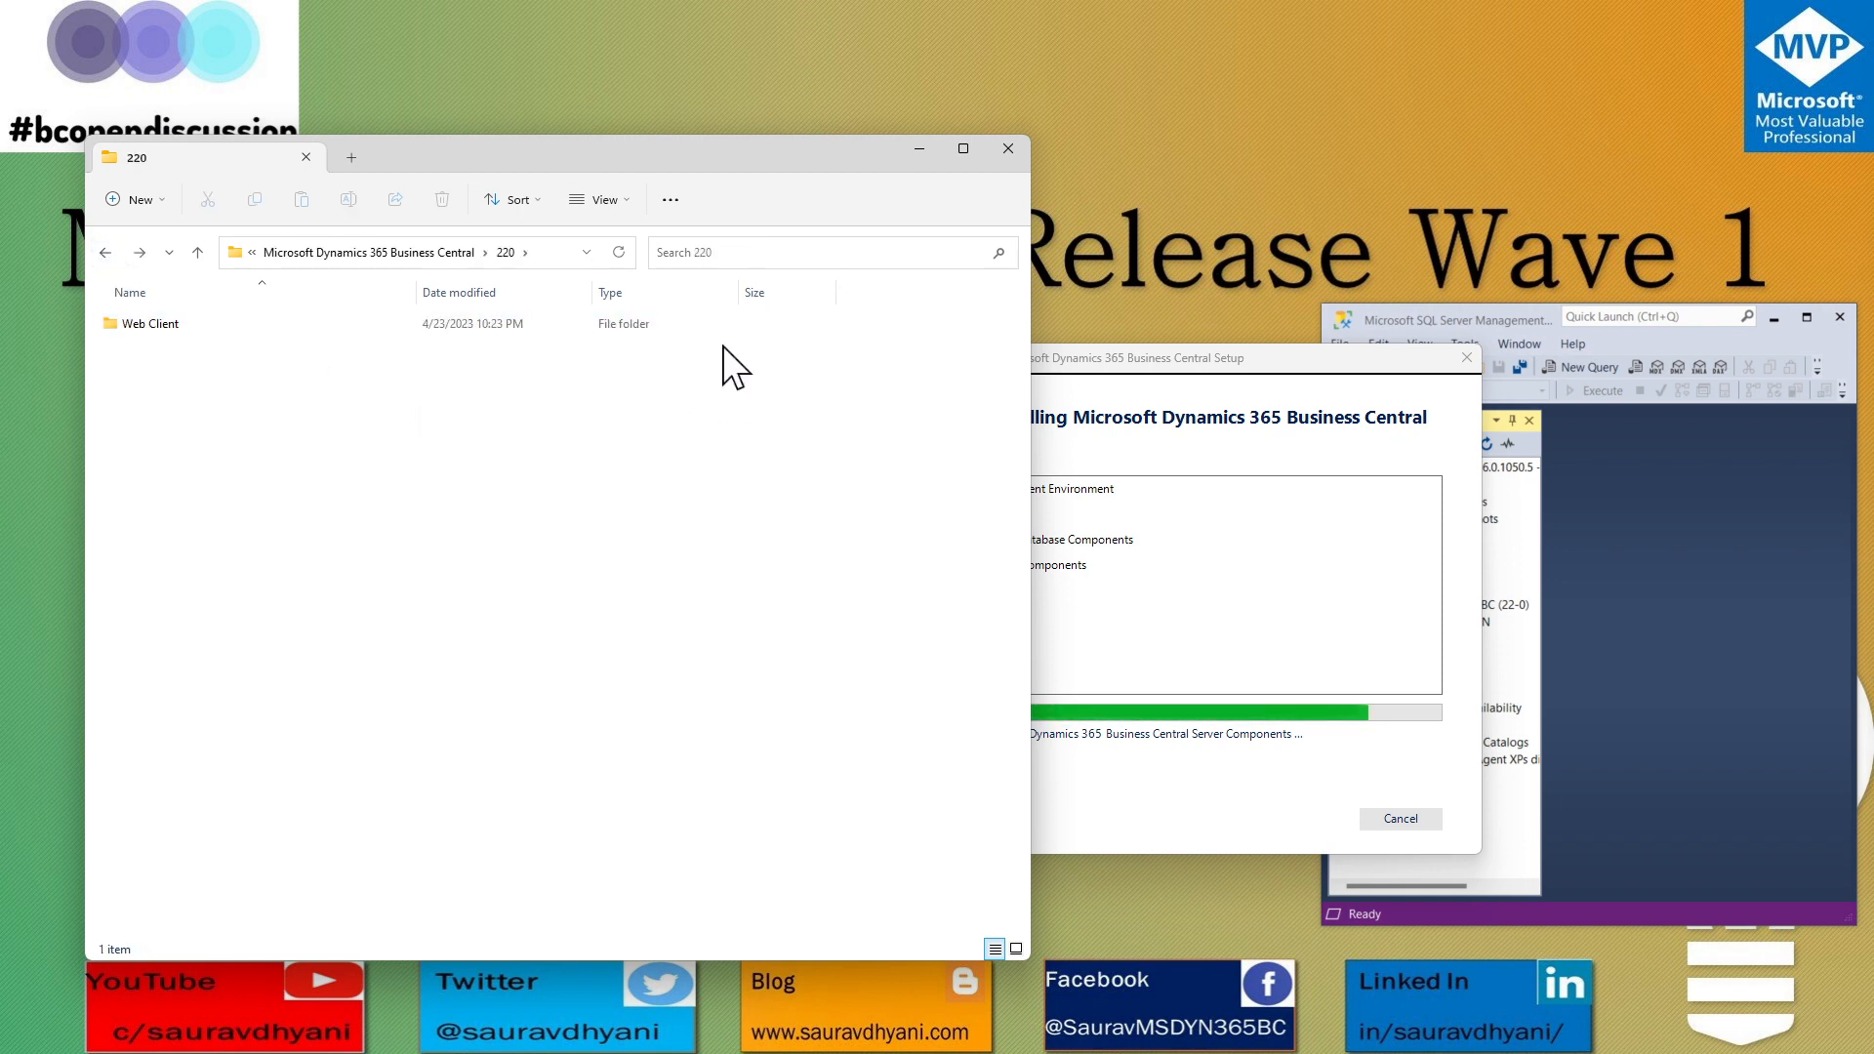
left_click(1264, 437)
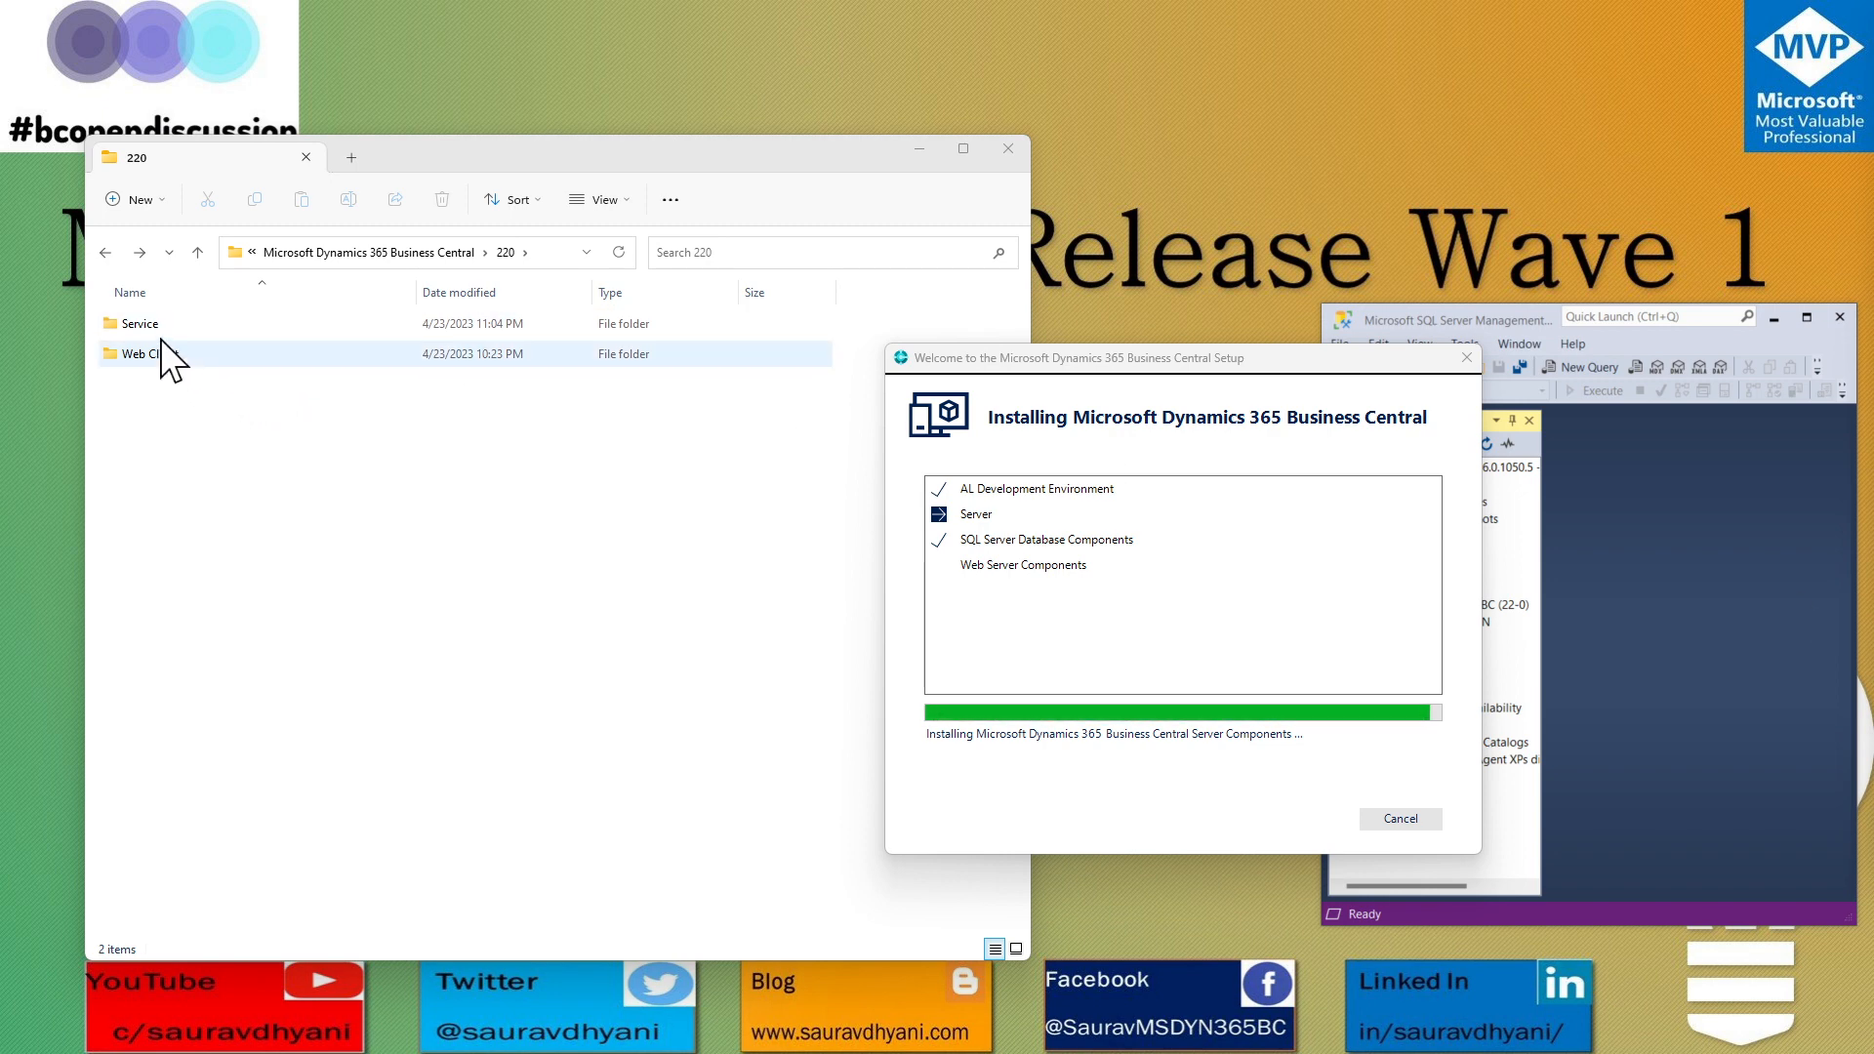
left_click(619, 248)
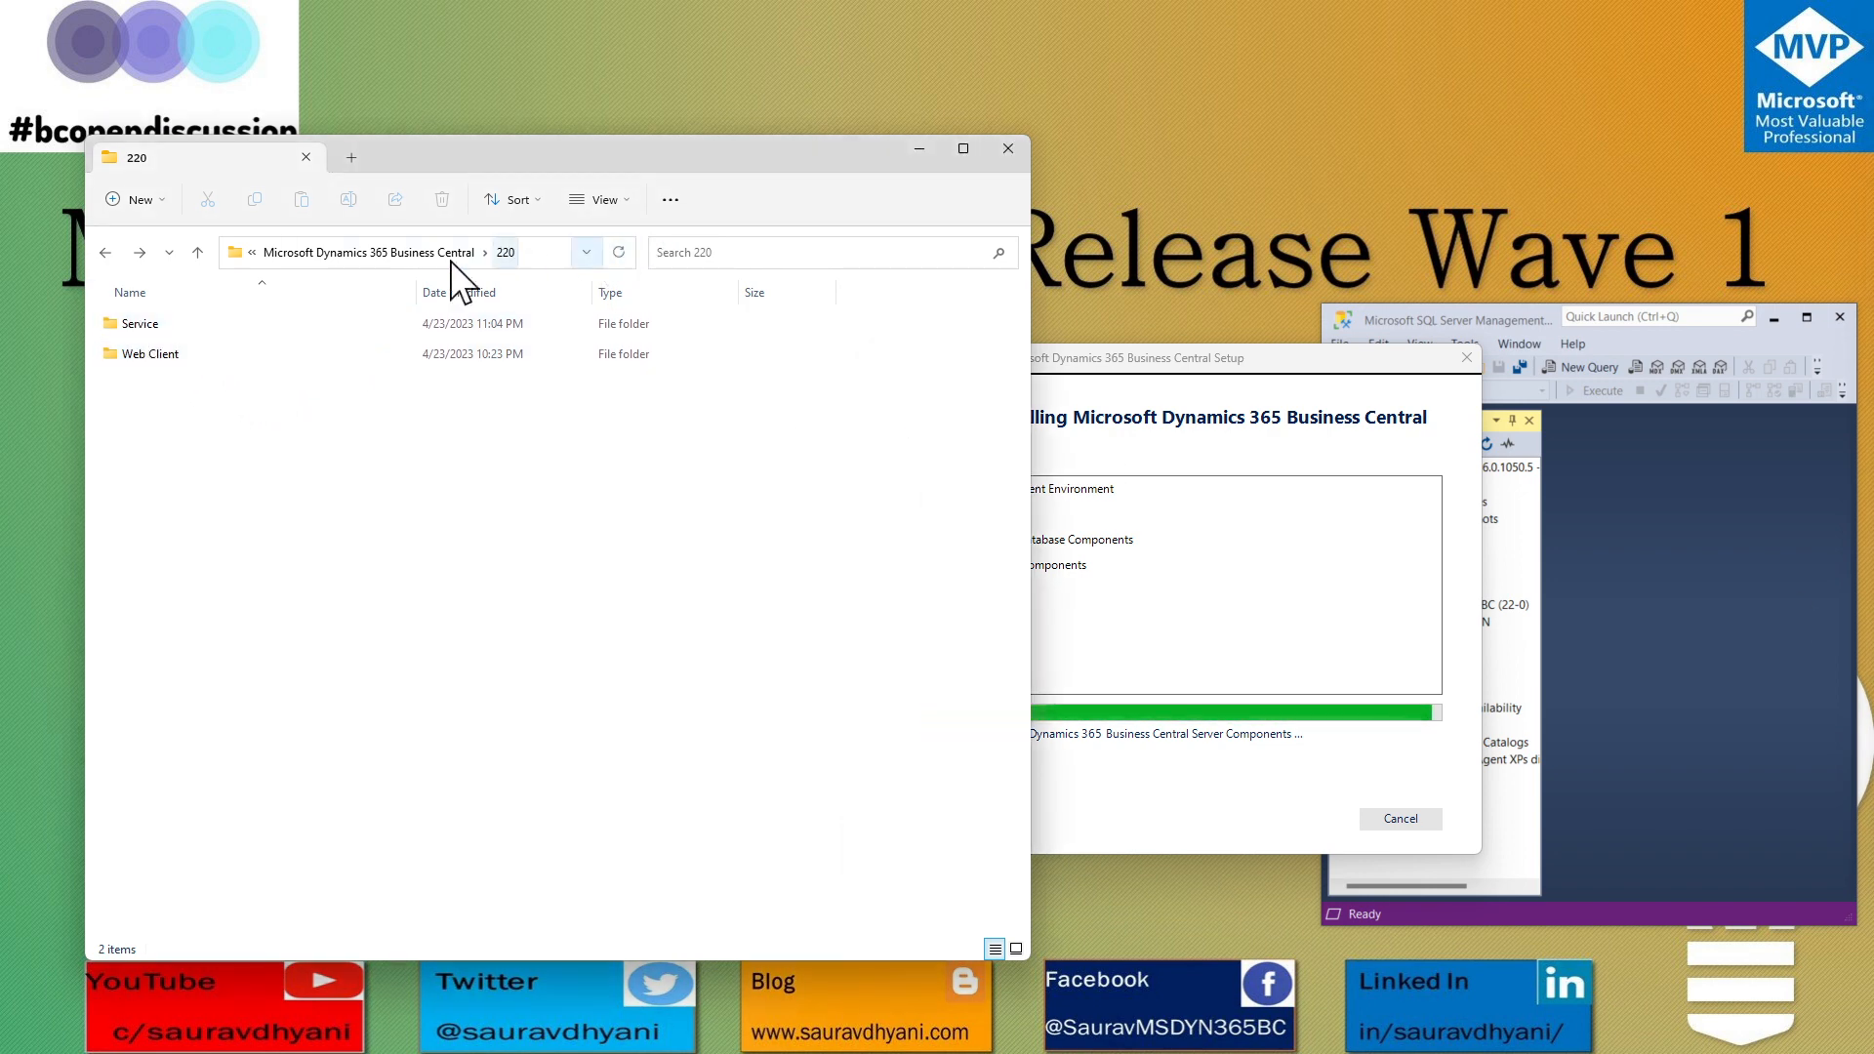
Open the Service folder inside 220 and locate the CustomSettings configuration file.
double_click(141, 324)
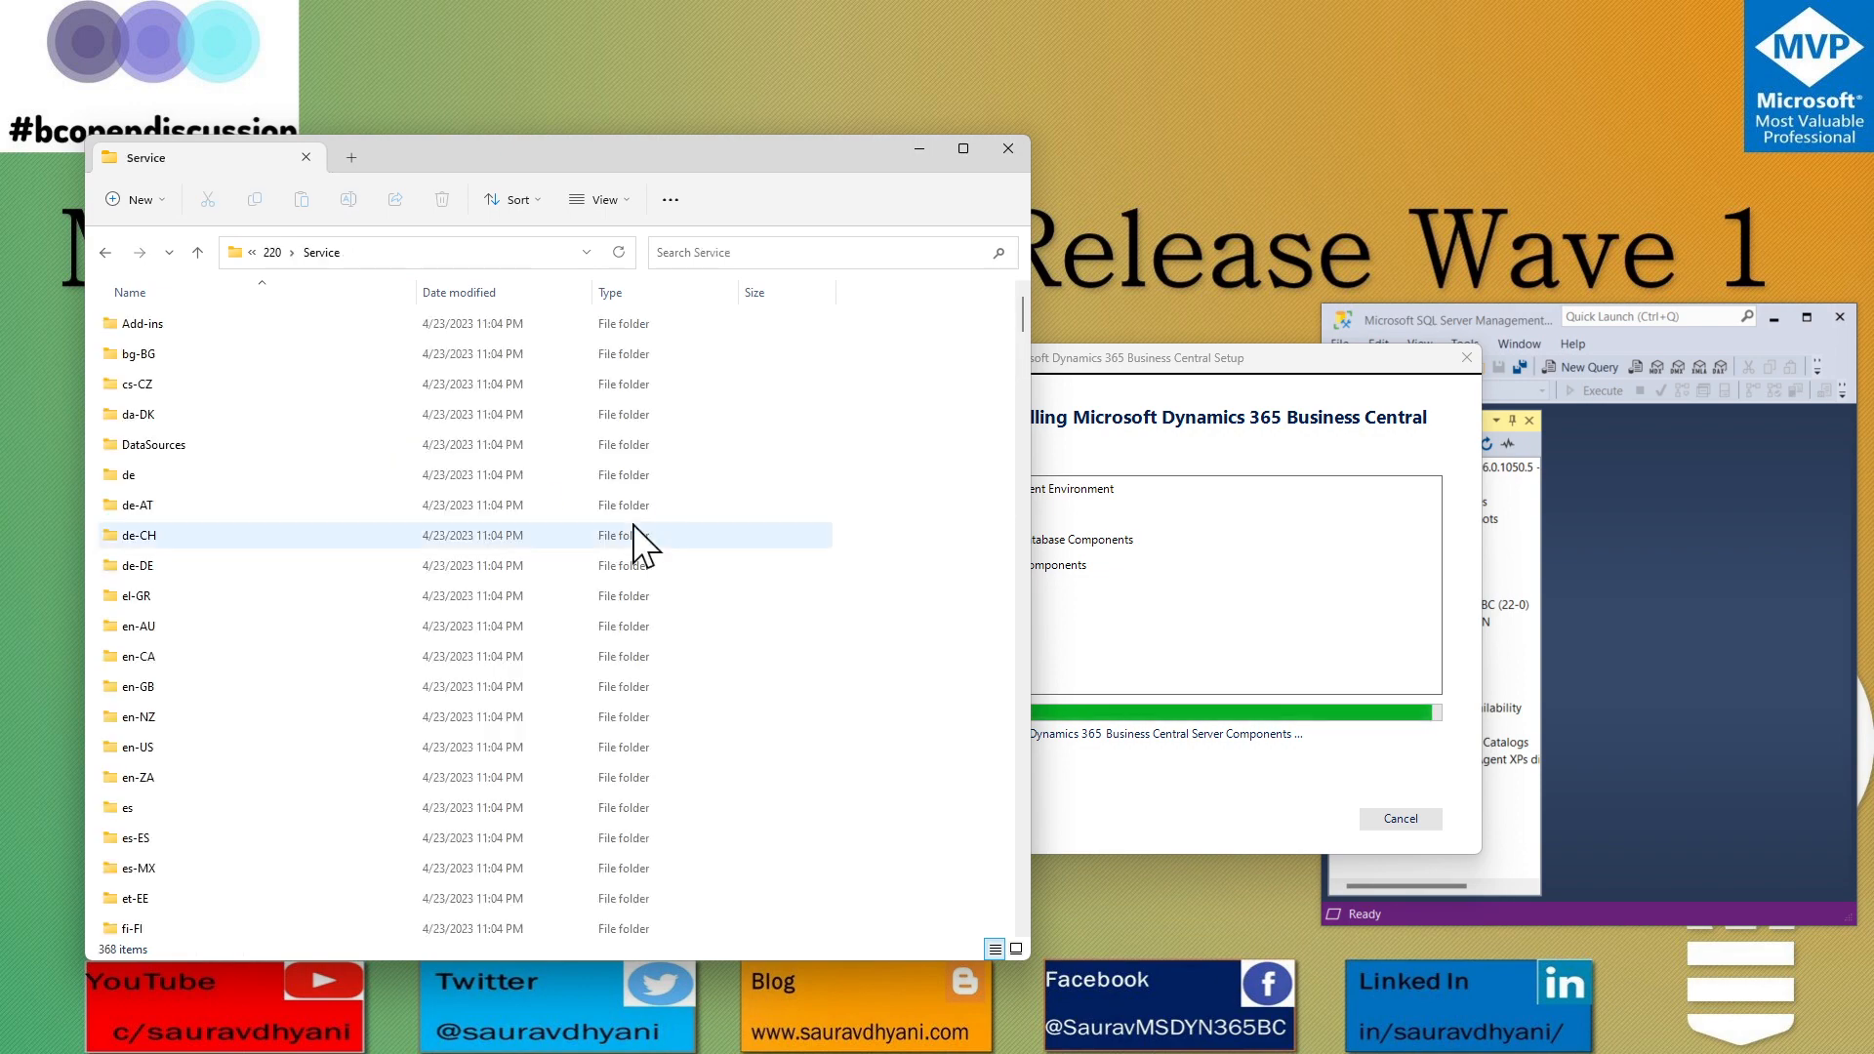
scroll(633, 527, "down", 16)
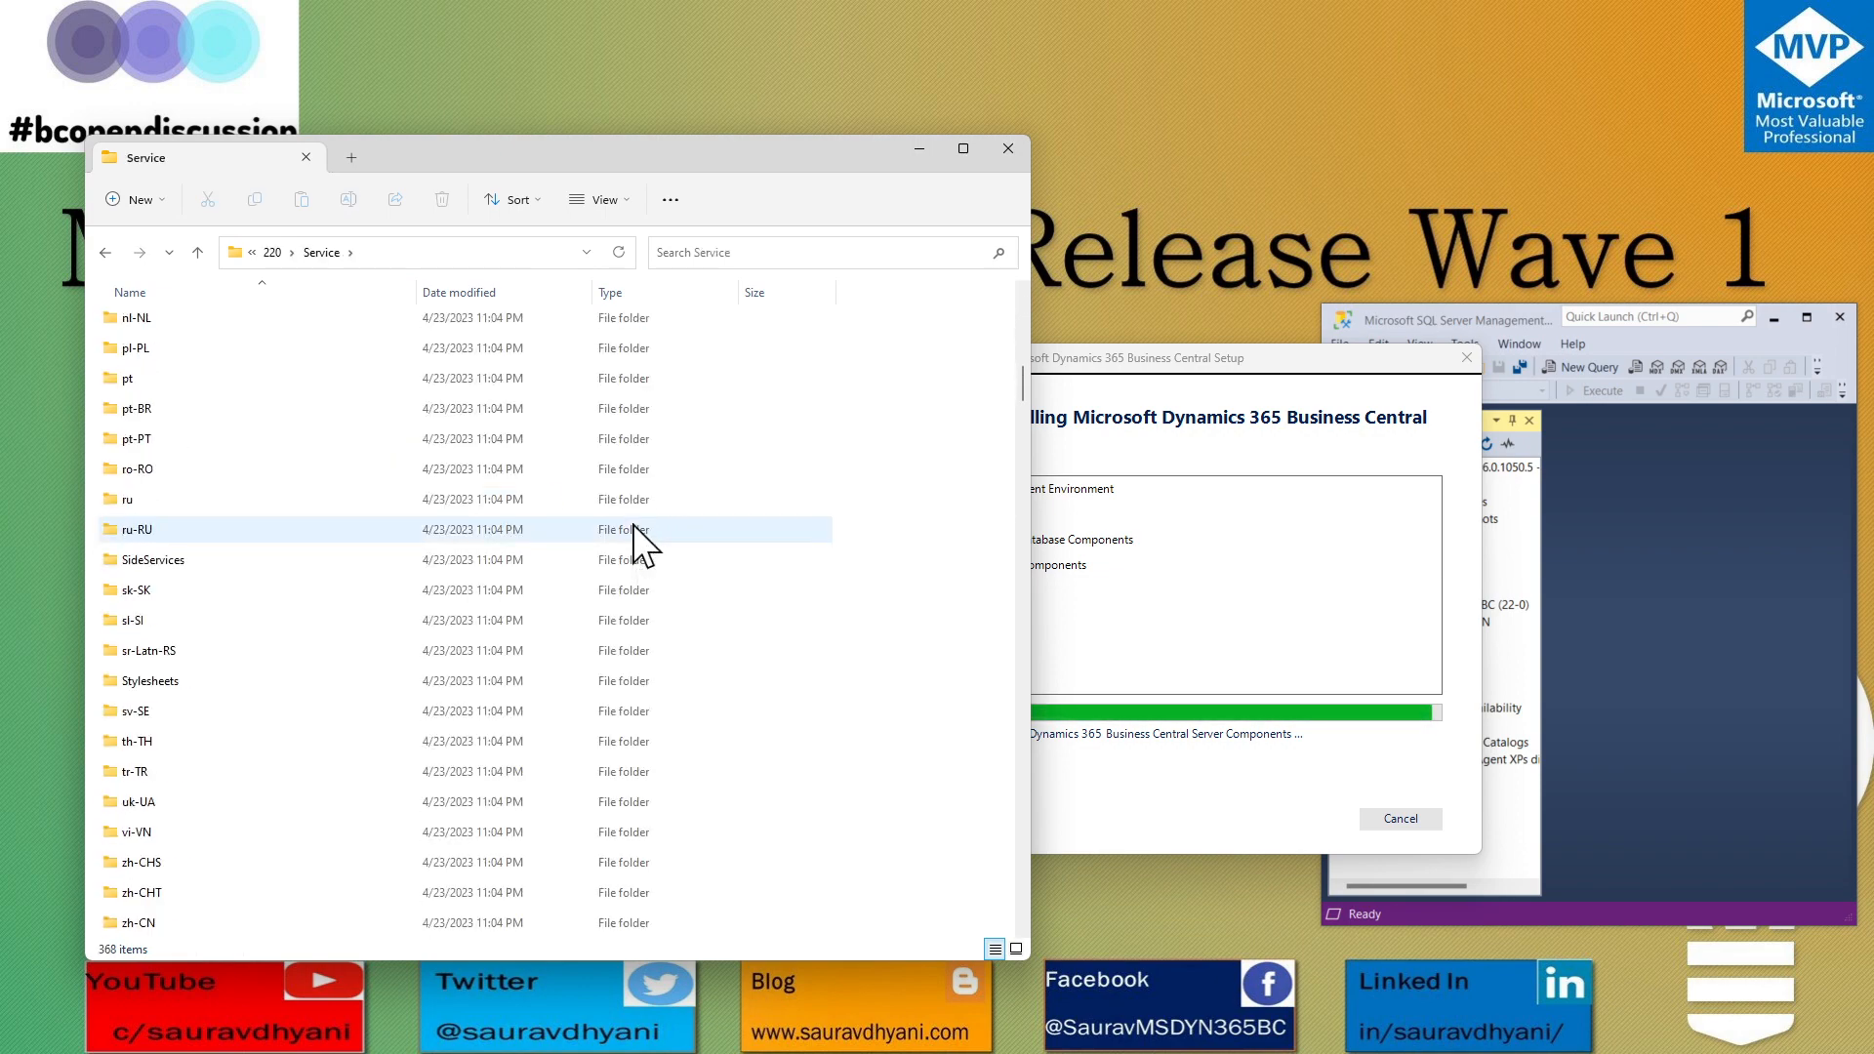
scroll(632, 524, "down", 8)
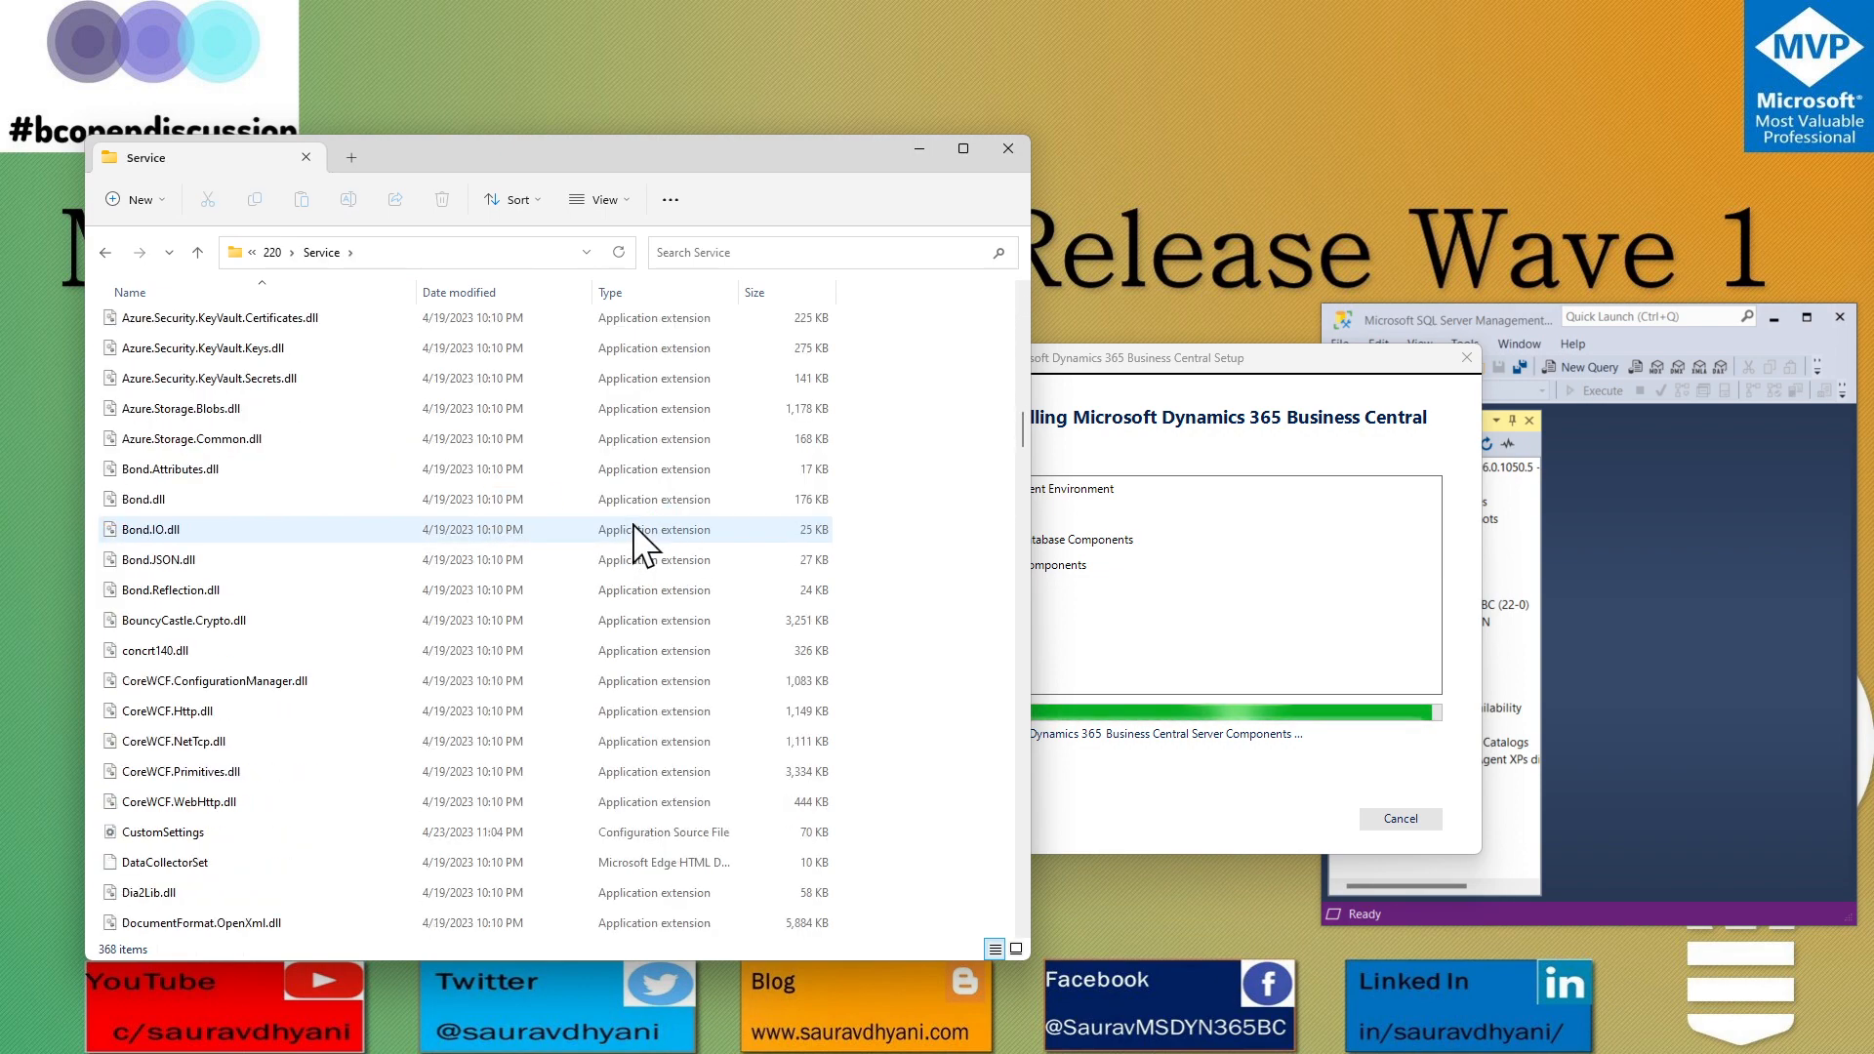
left_click(146, 741)
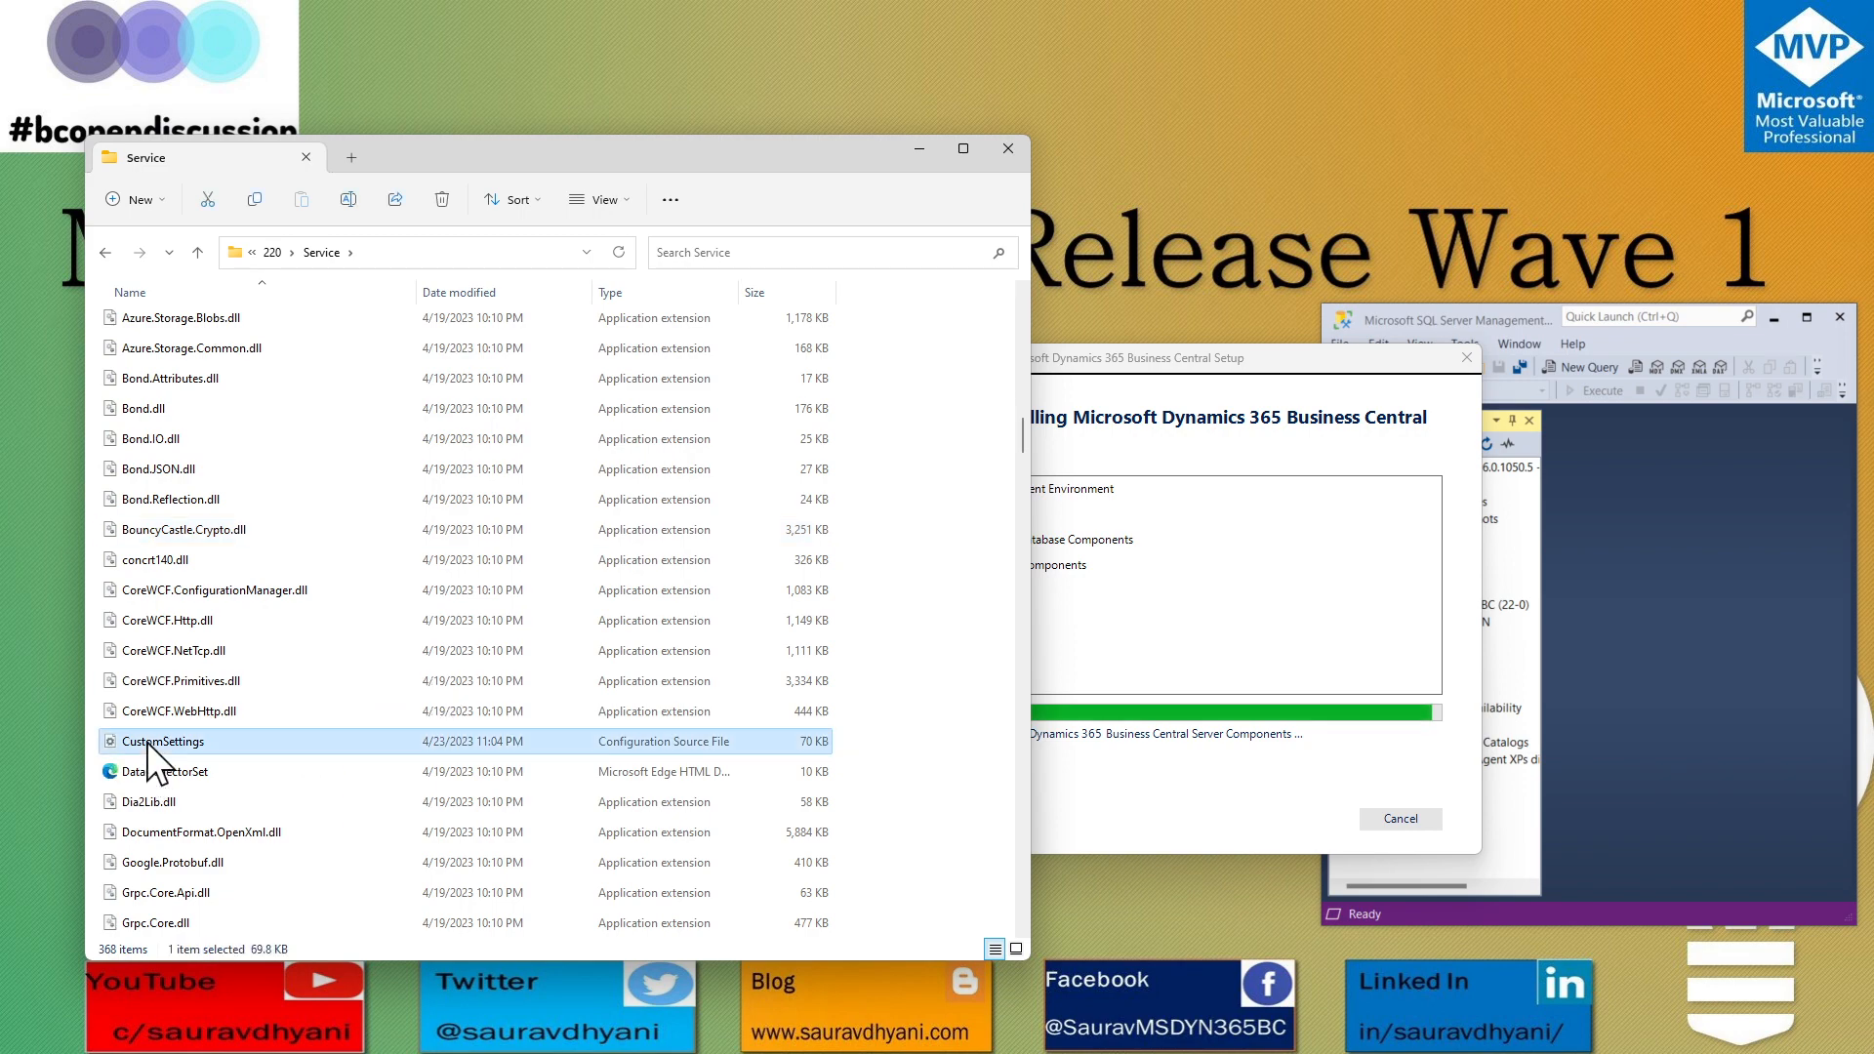
Check the component progress in the setup window and the Databases list in SQL Server Management Studio.
left_click(1210, 421)
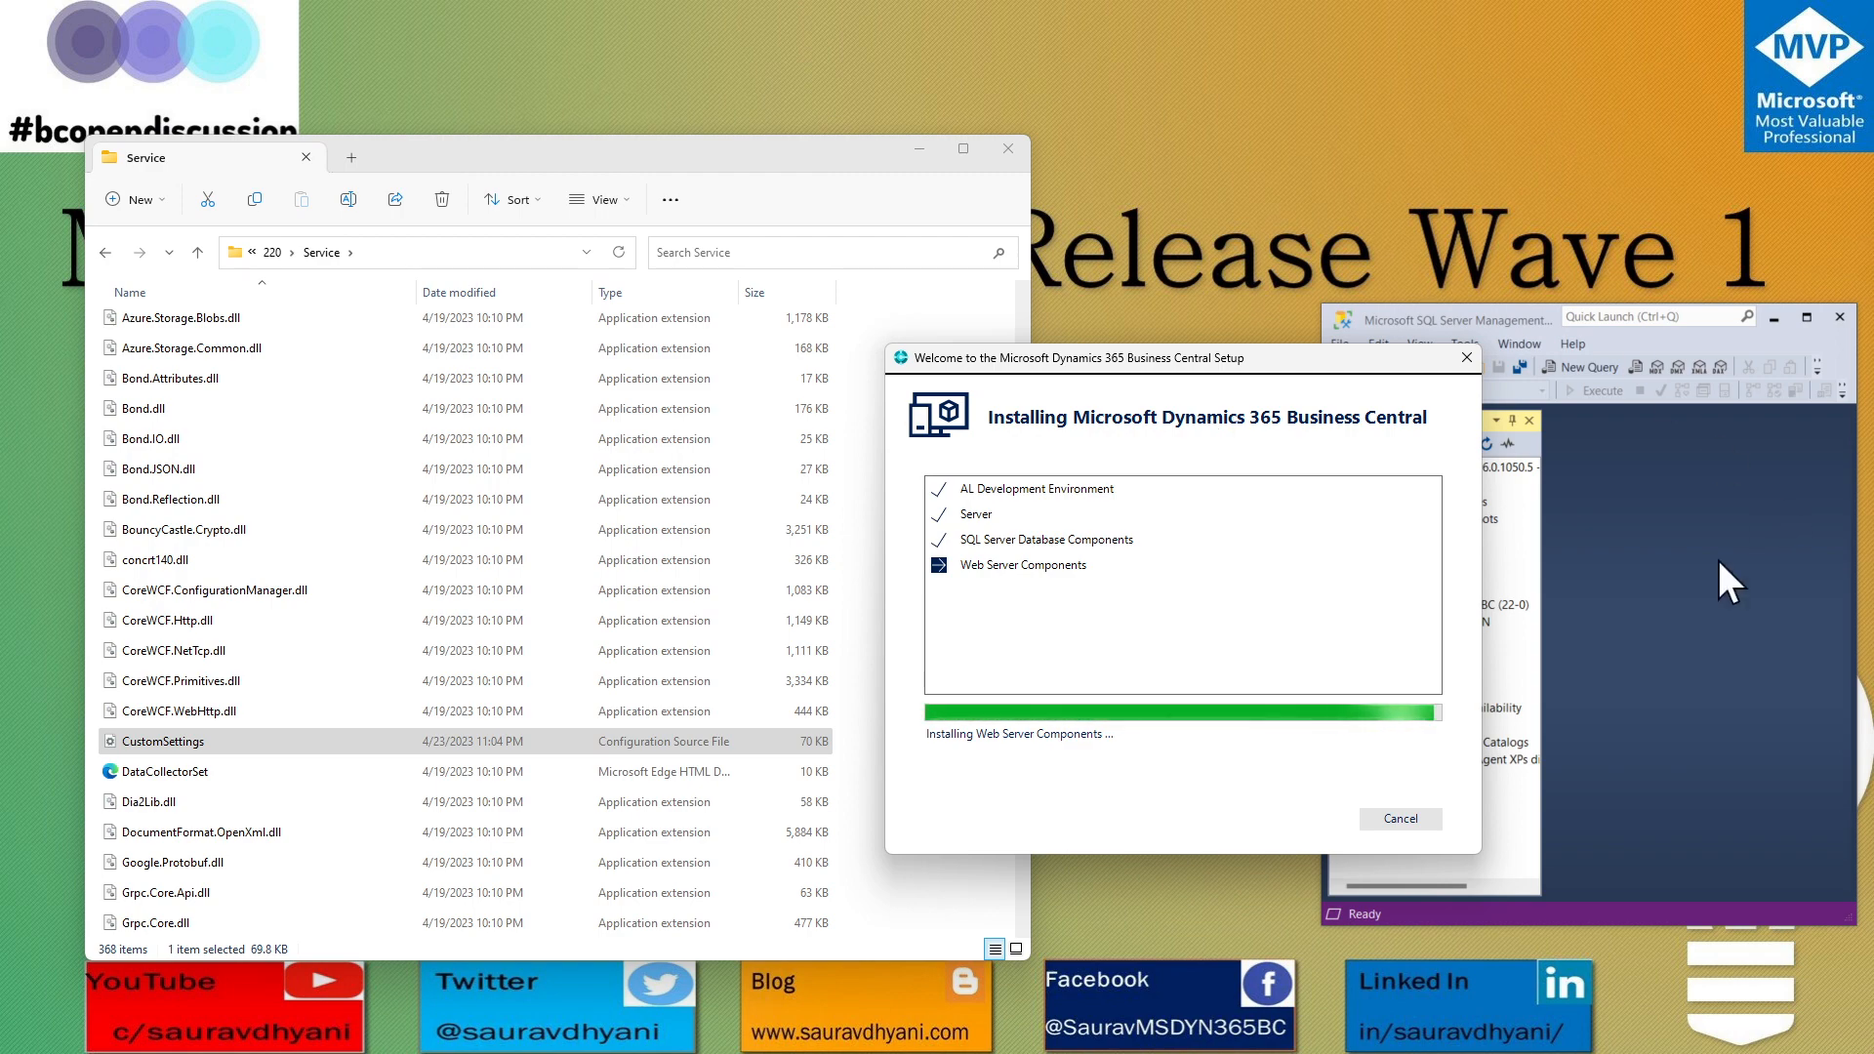
left_click(1632, 605)
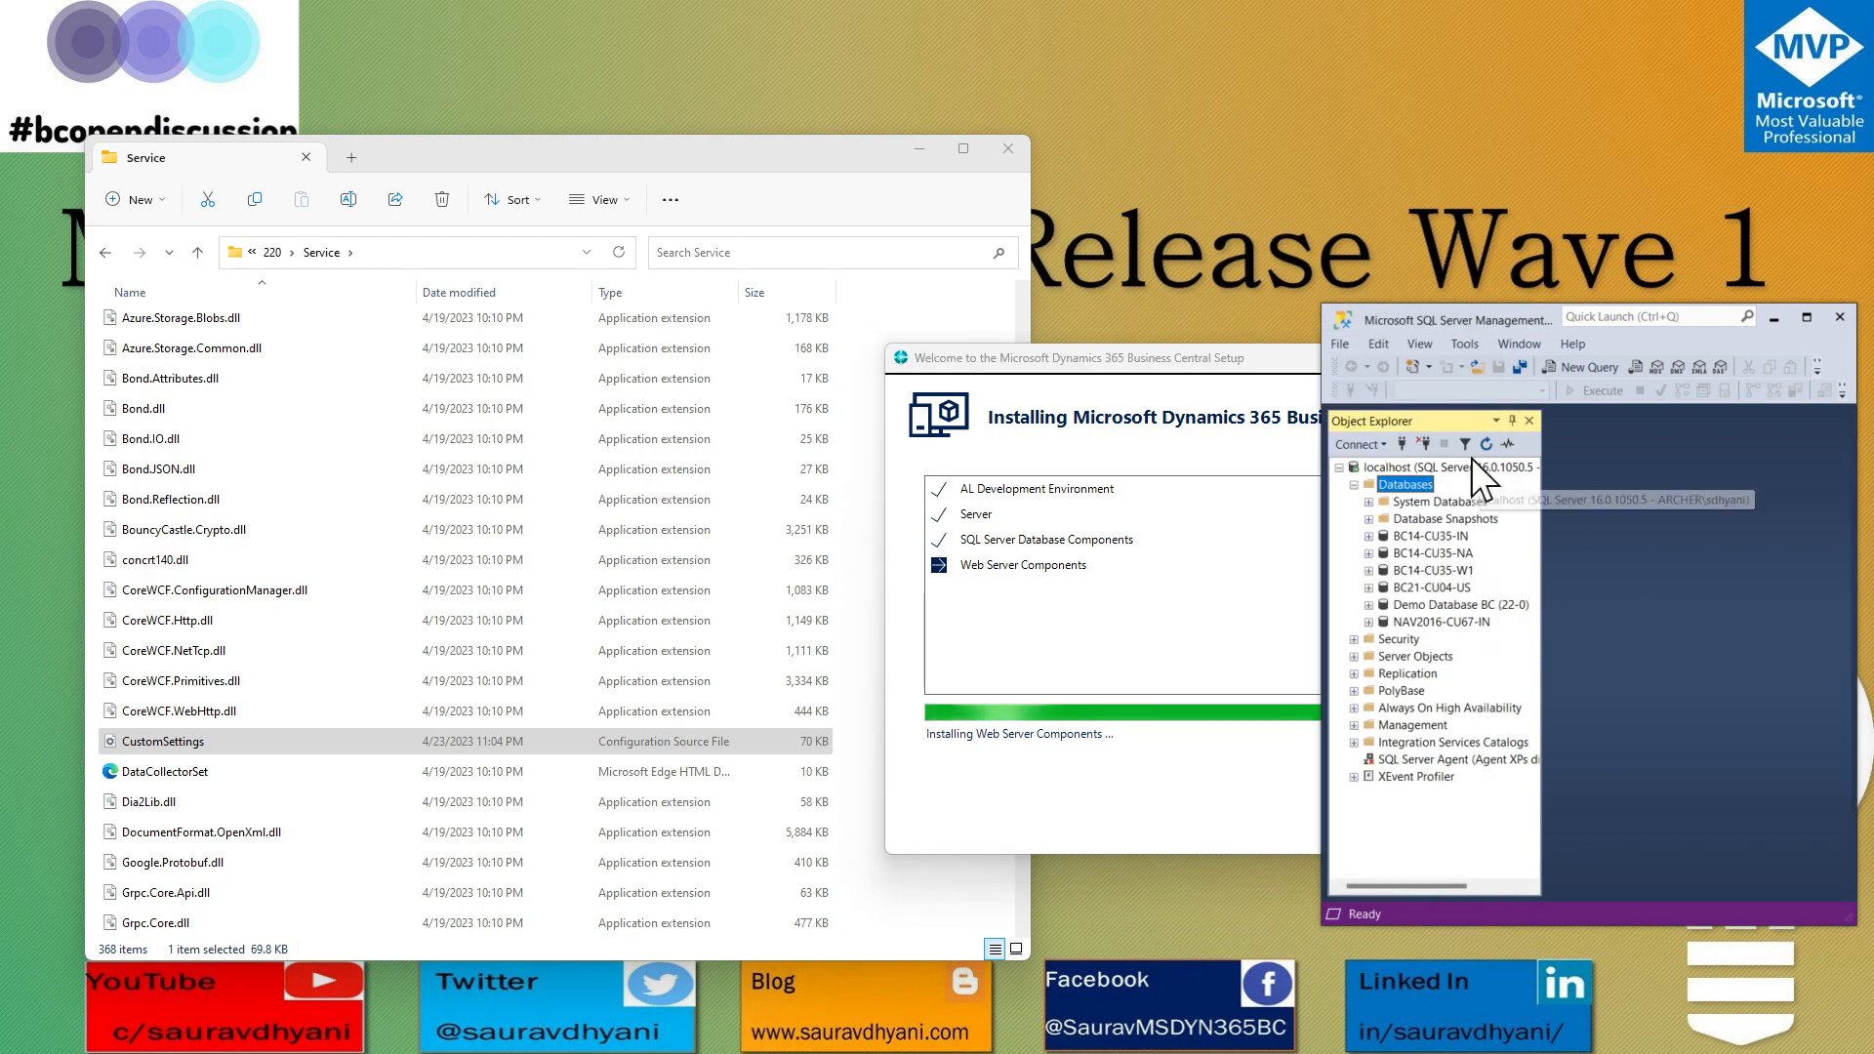
left_click(1108, 805)
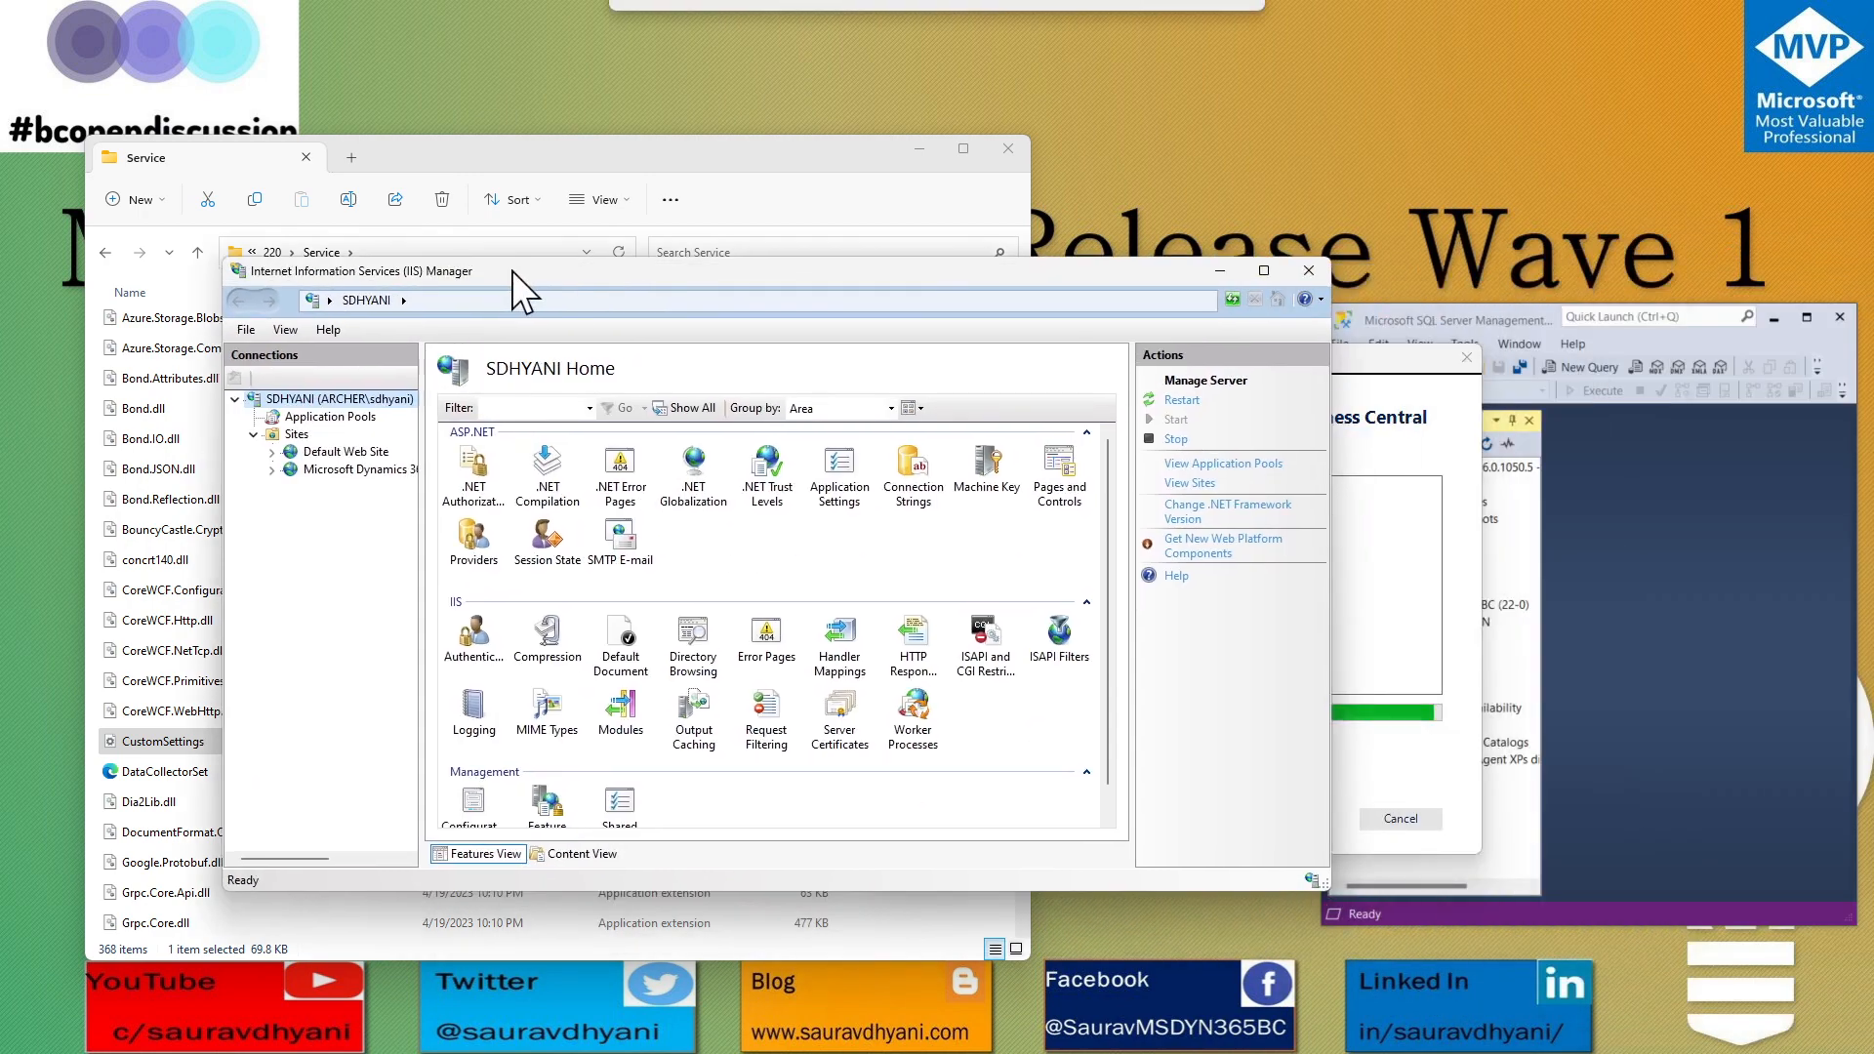
In IIS Manager, expand the Microsoft Dynamics 365 Business Central Web Client site, compare it with the setup progress, and refresh the site.
left_click(278, 472)
left_click(235, 470)
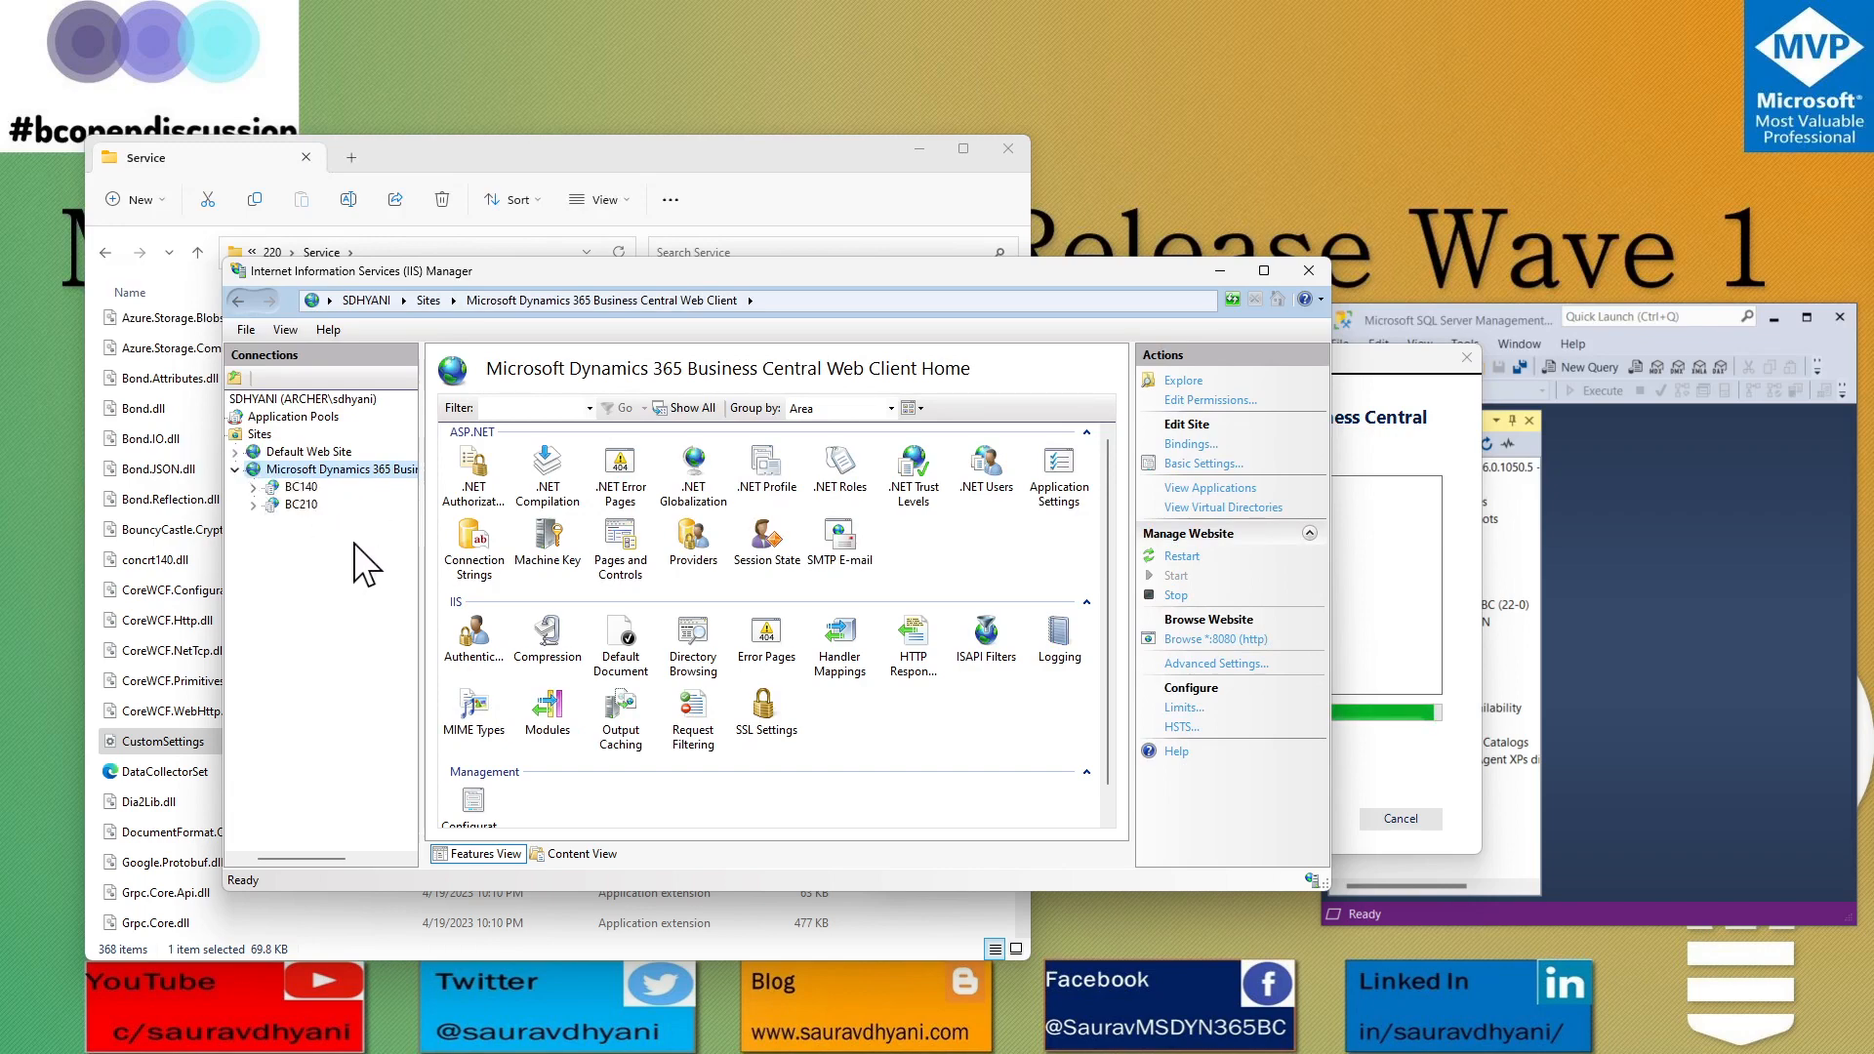
left_click(1470, 449)
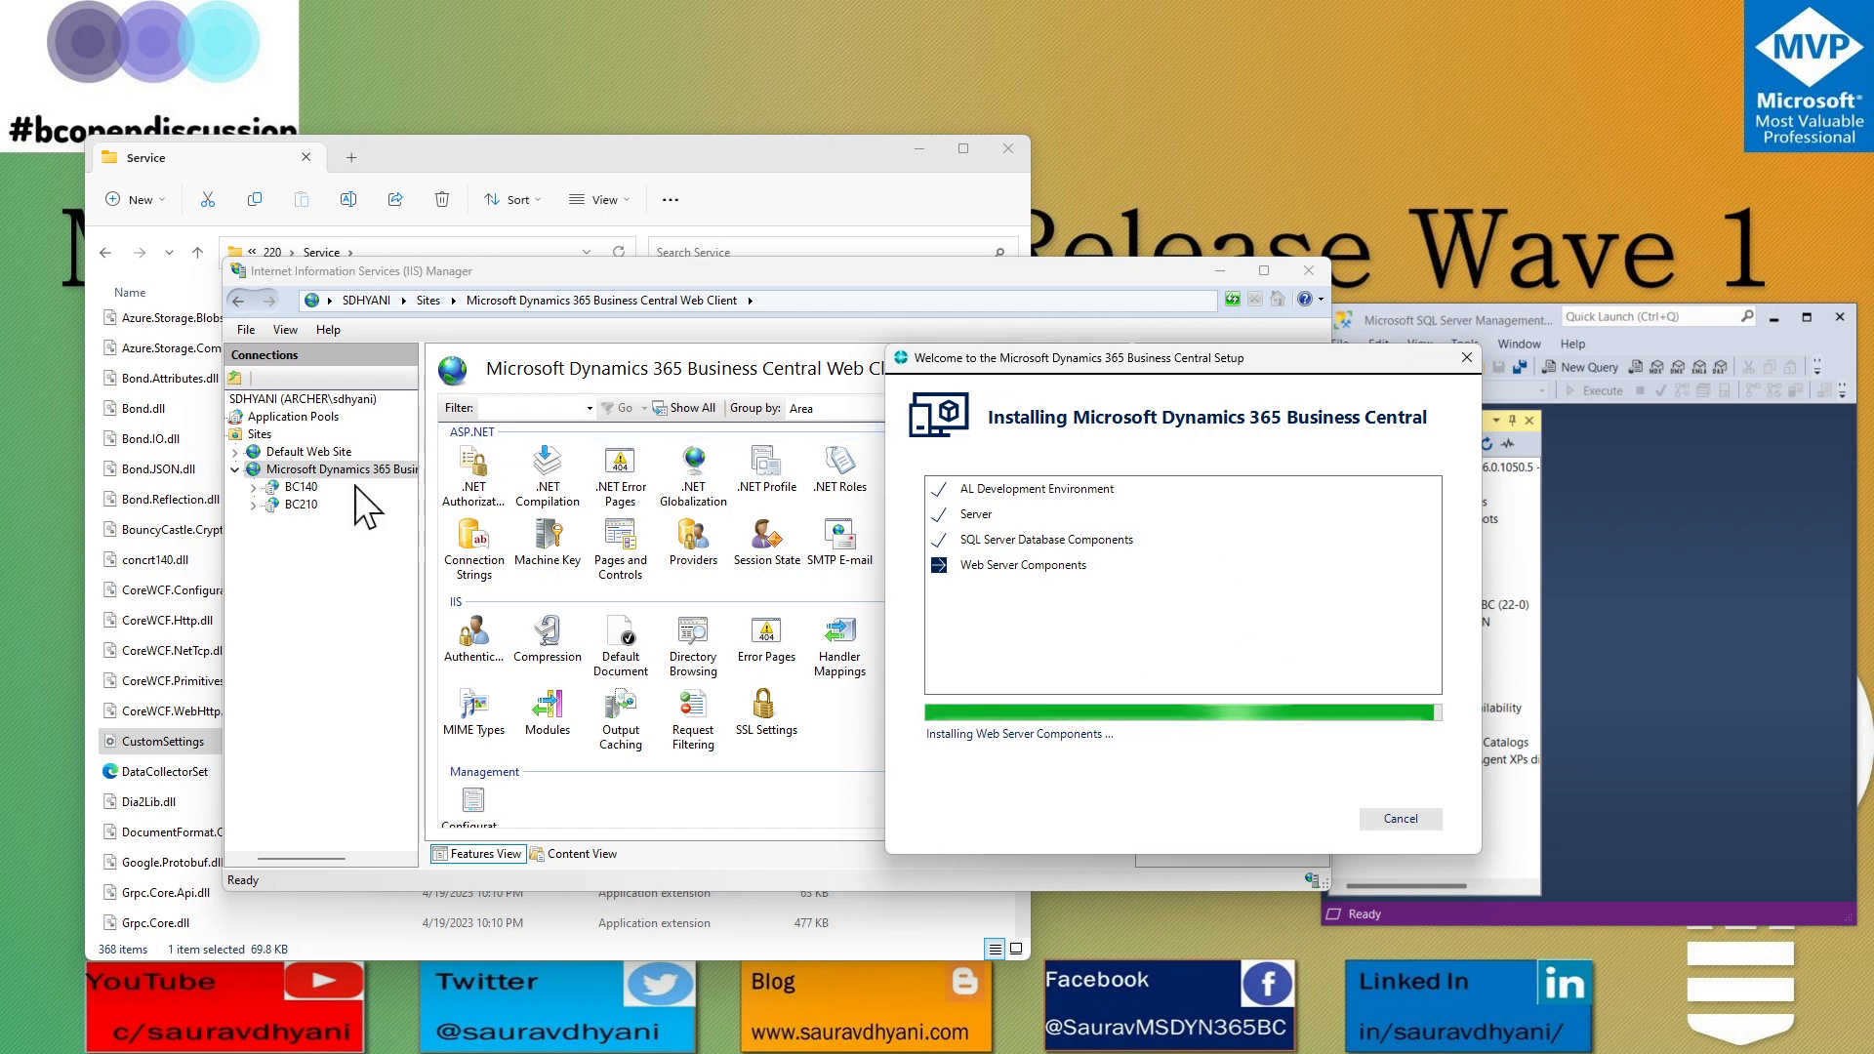
left_click(324, 472)
right_click(328, 472)
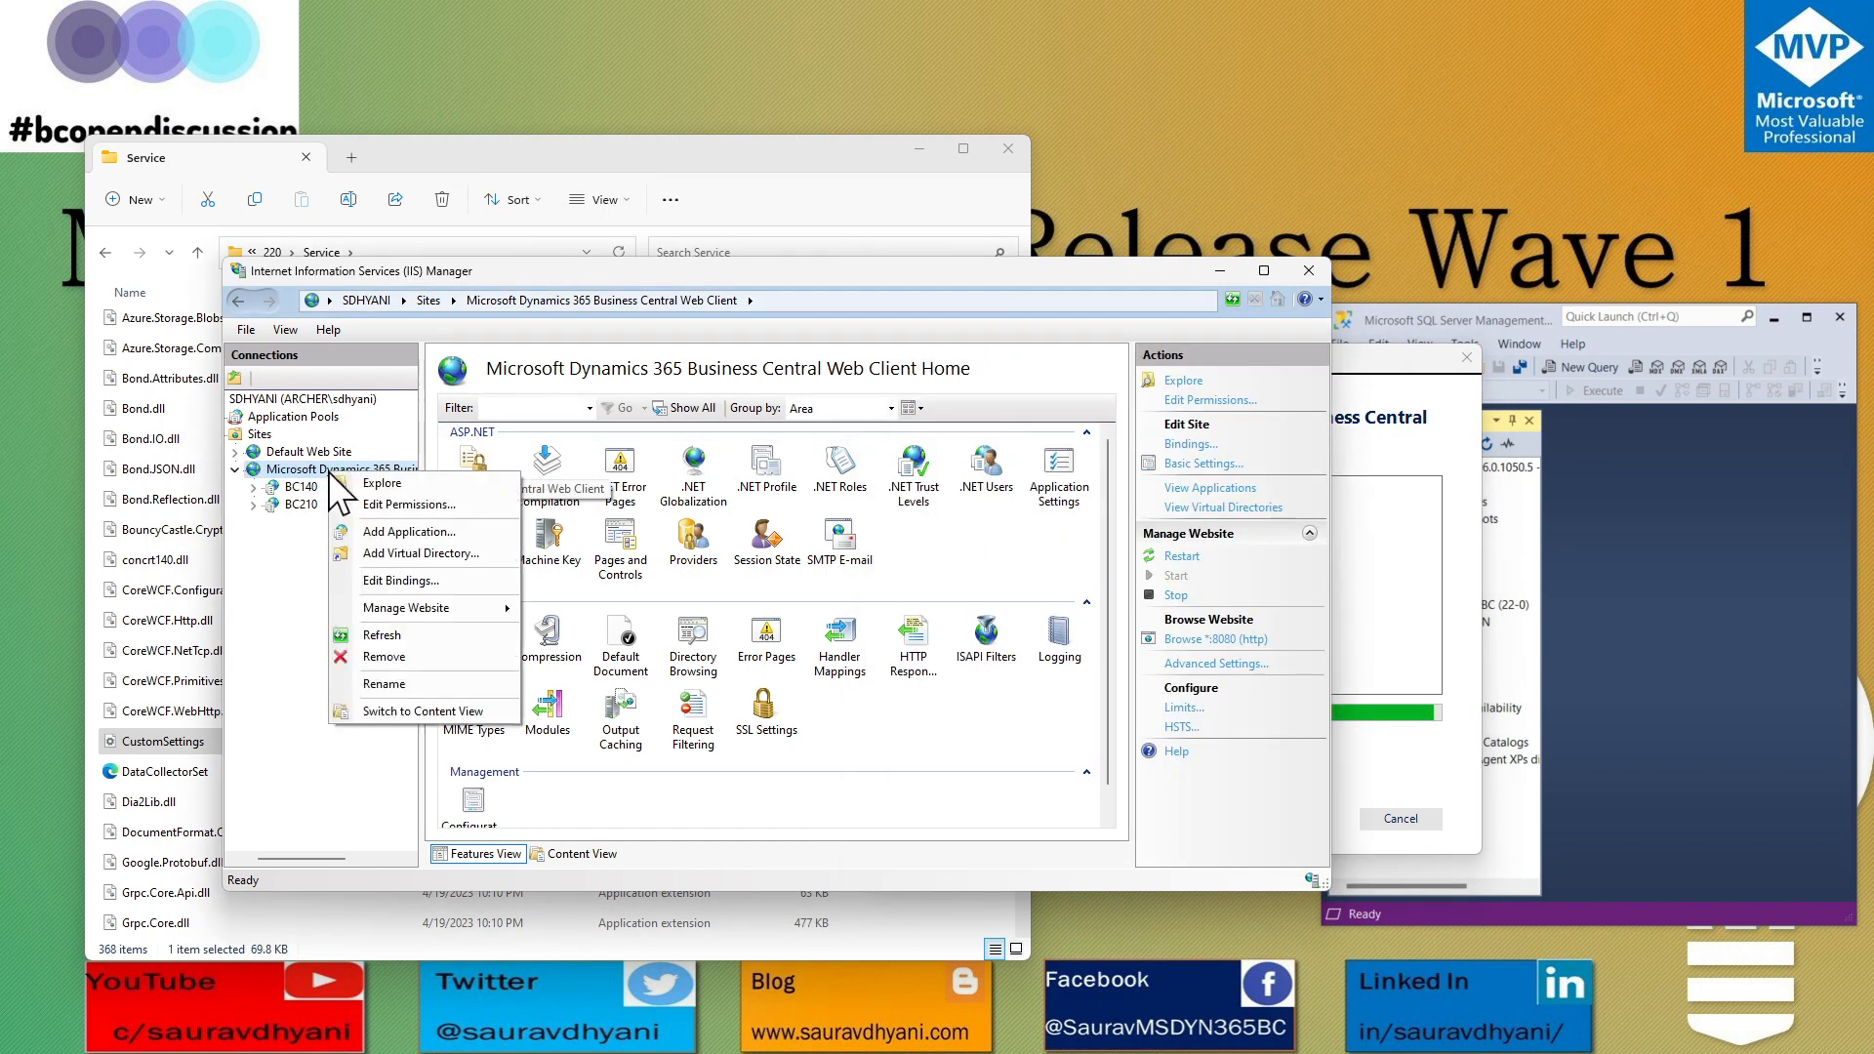
left_click(411, 636)
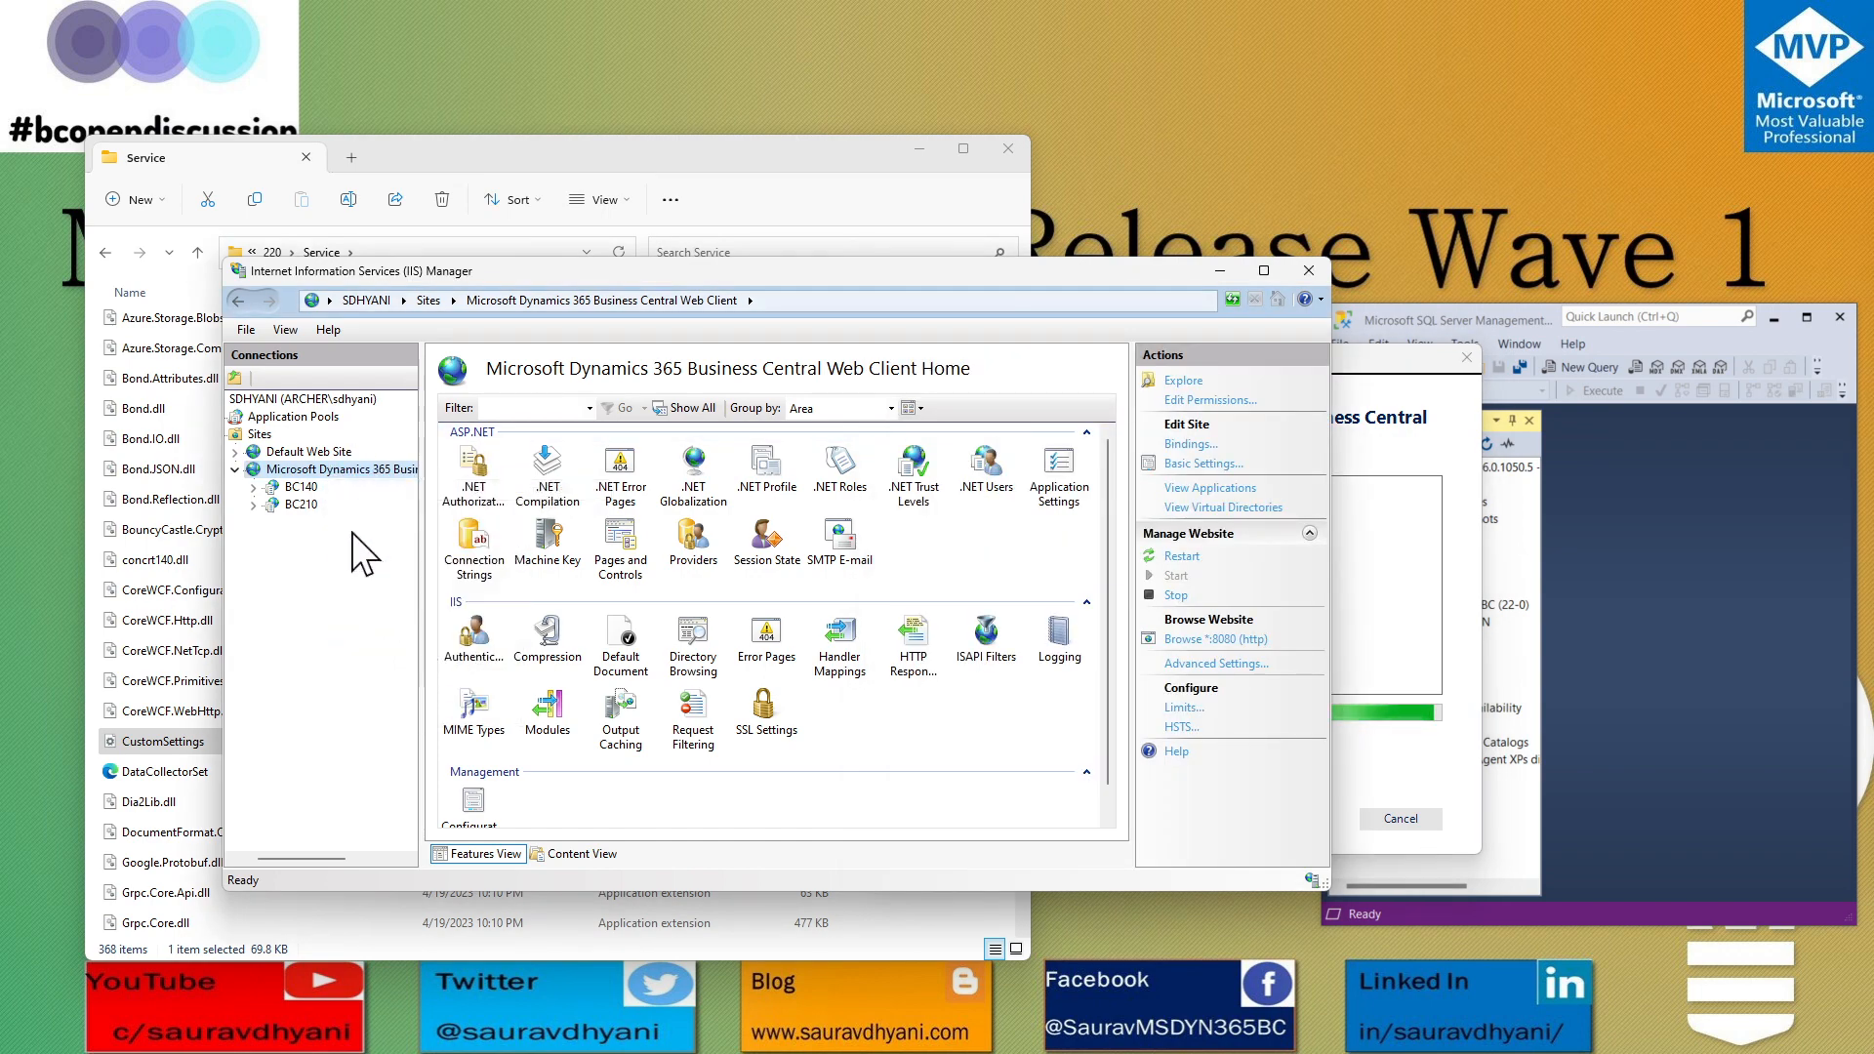
right_click(354, 488)
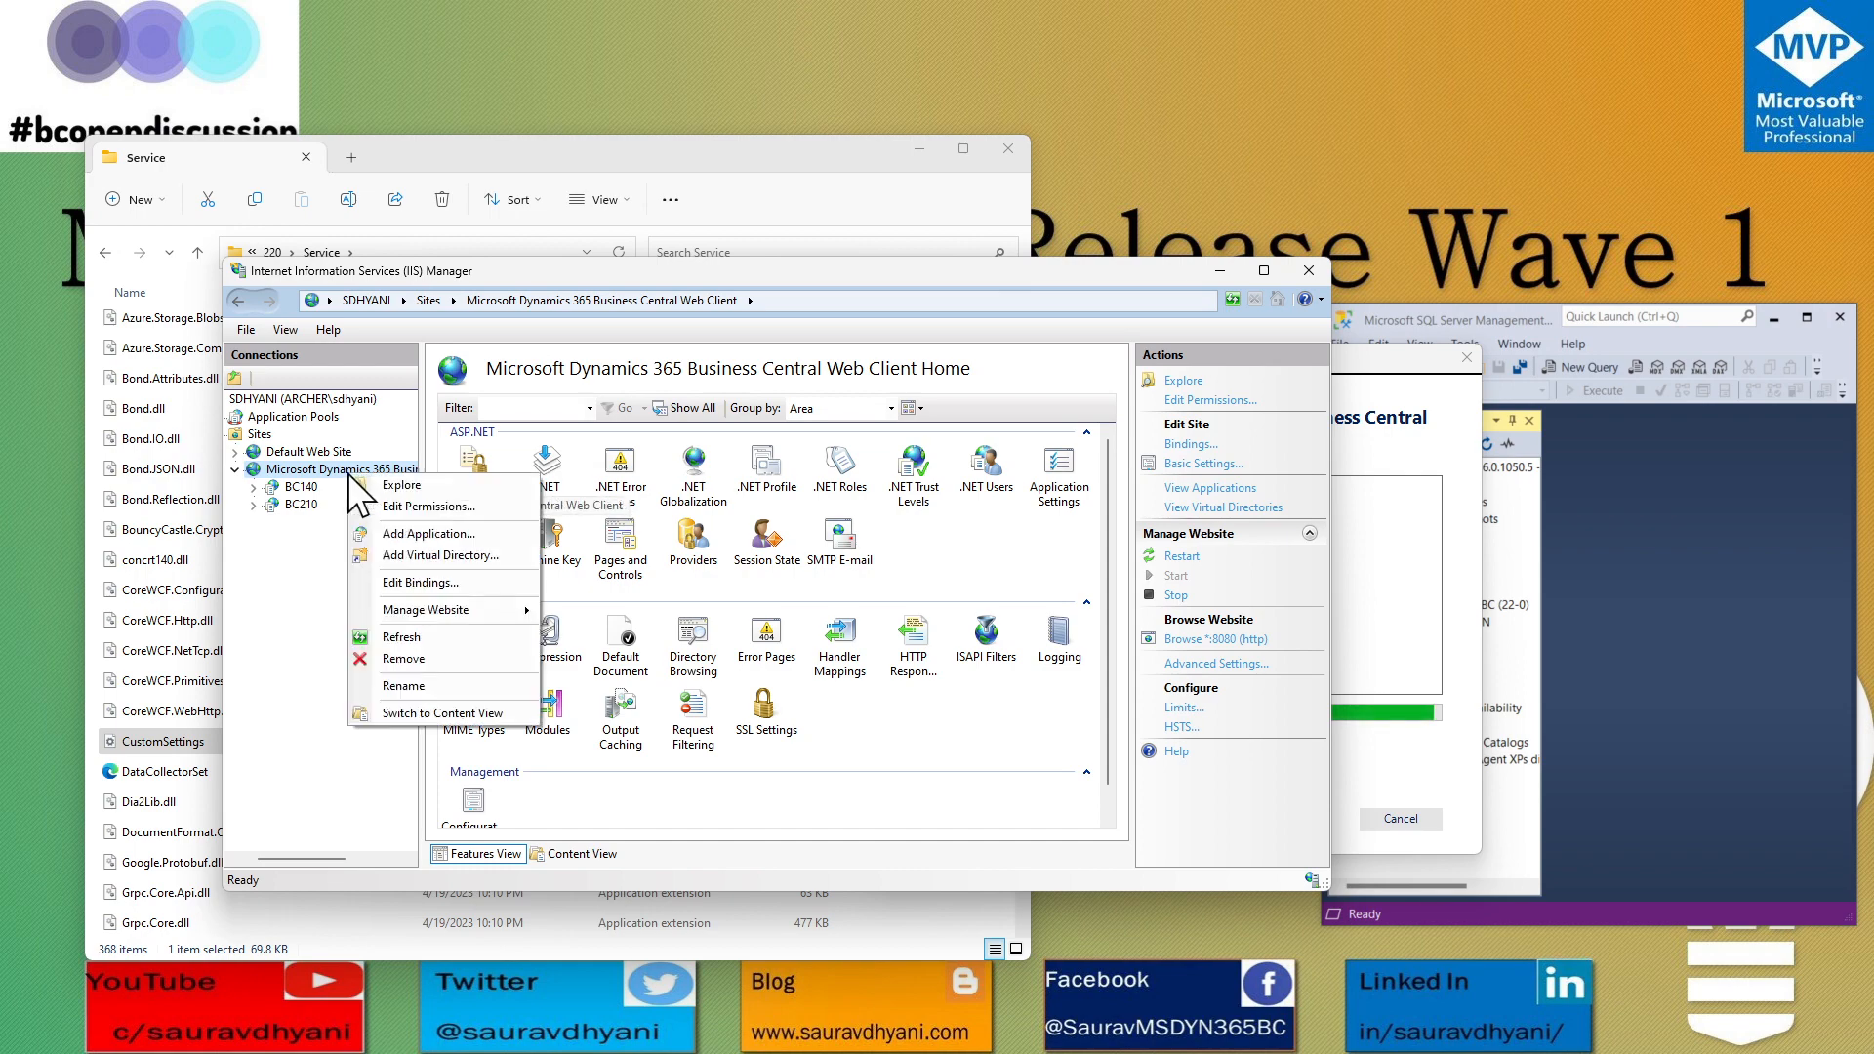
left_click(414, 635)
Switch to File Explorer, open the Web Client folder inside 220, and compare its contents with the setup progress.
left_click(541, 152)
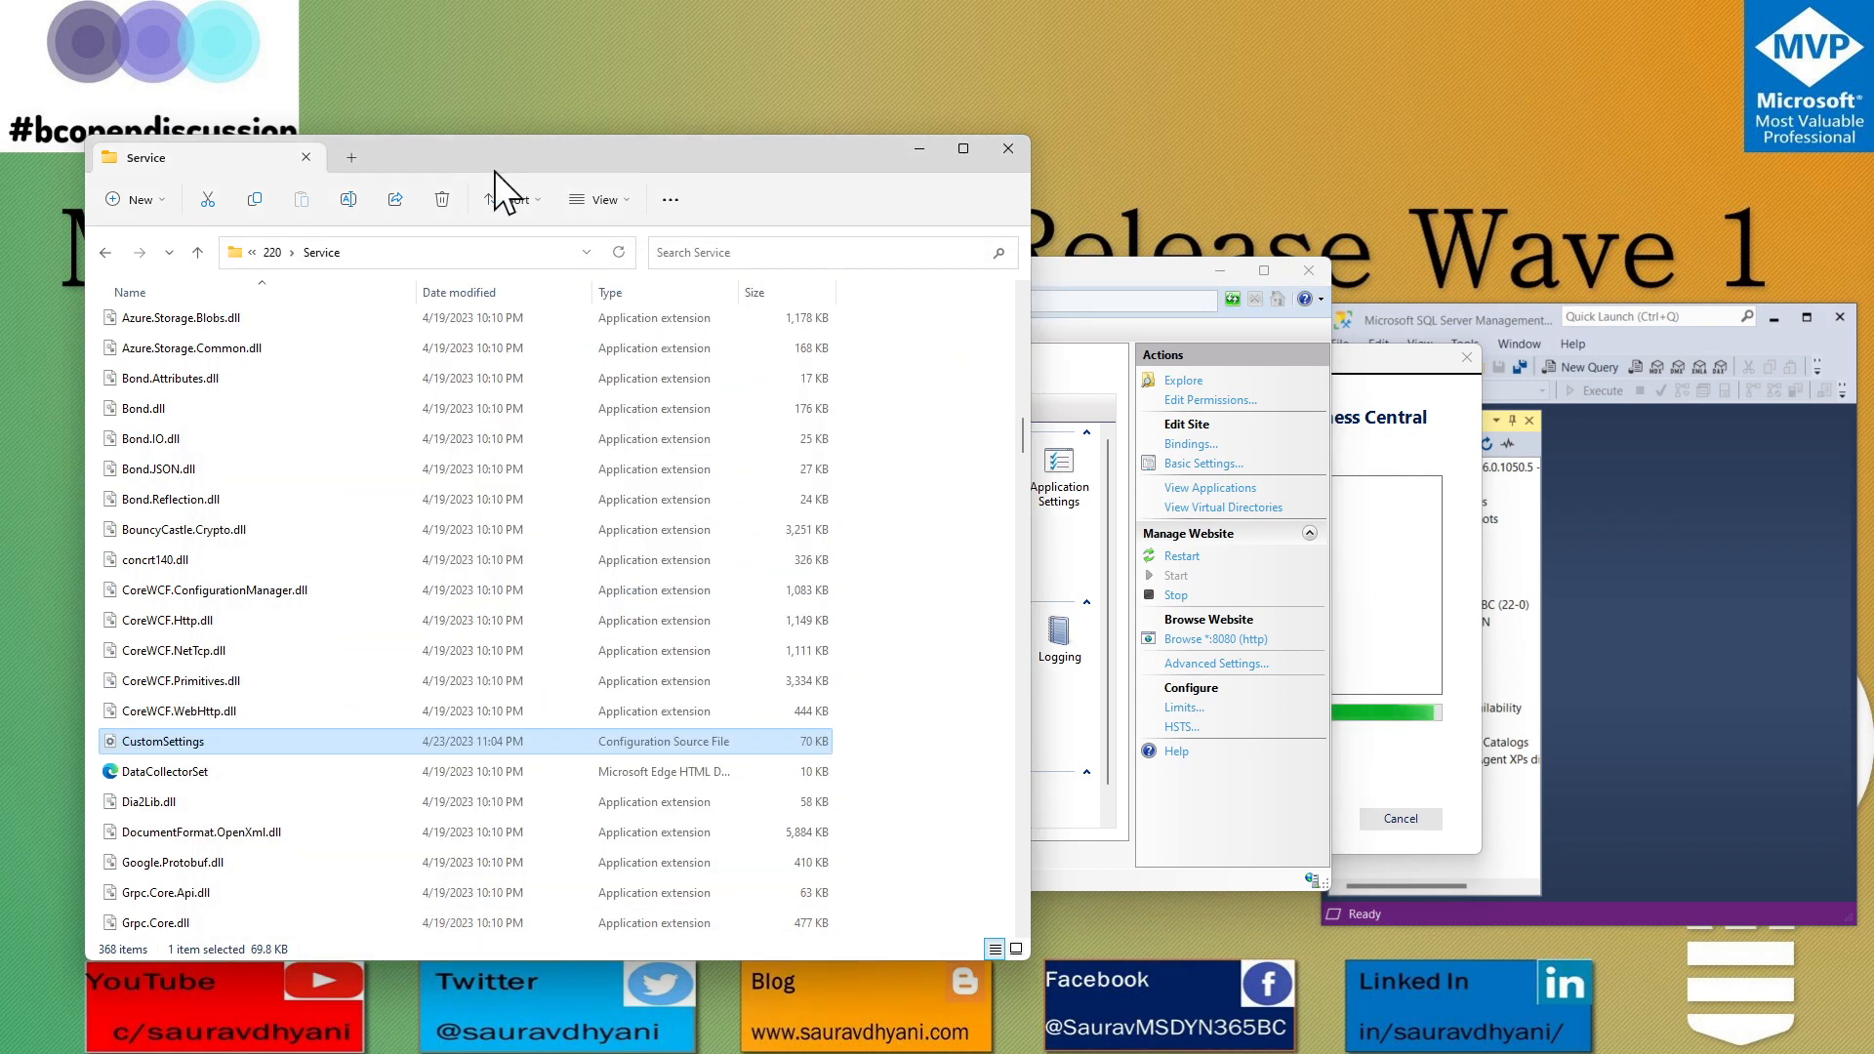
left_click(274, 252)
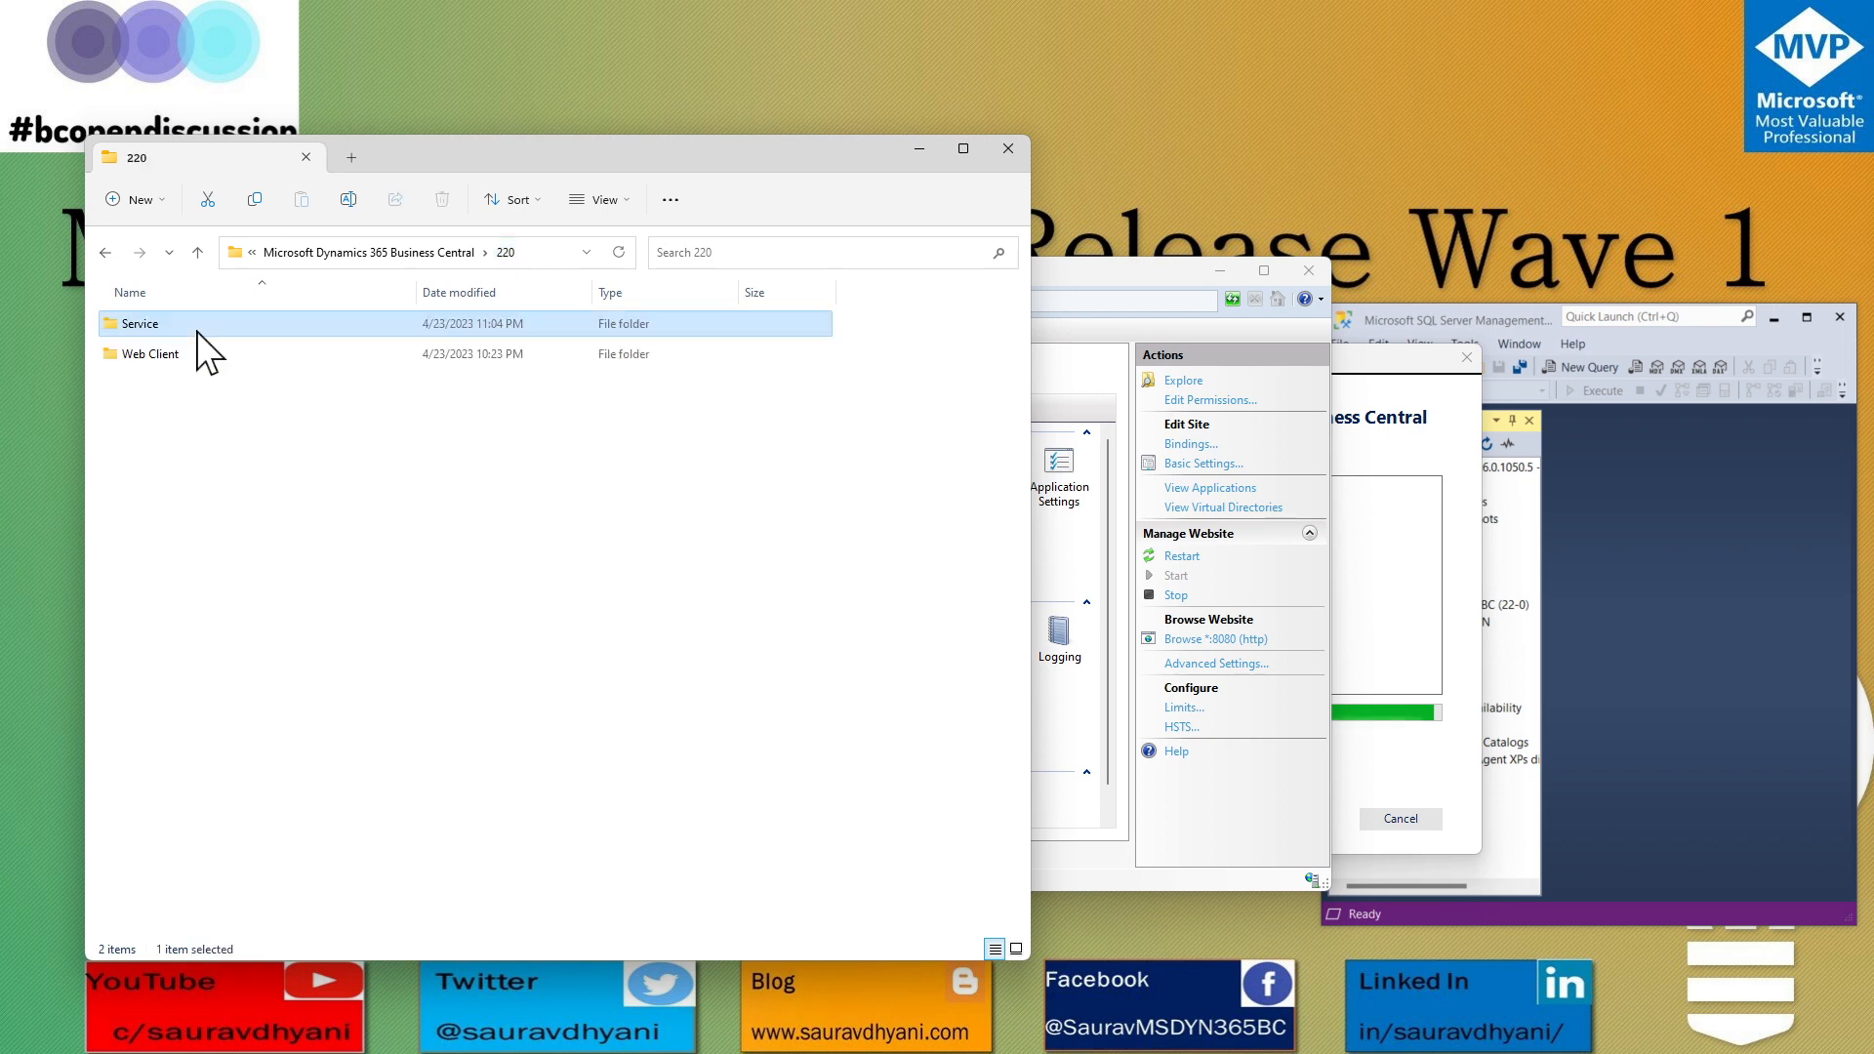
left_click(172, 348)
double_click(172, 348)
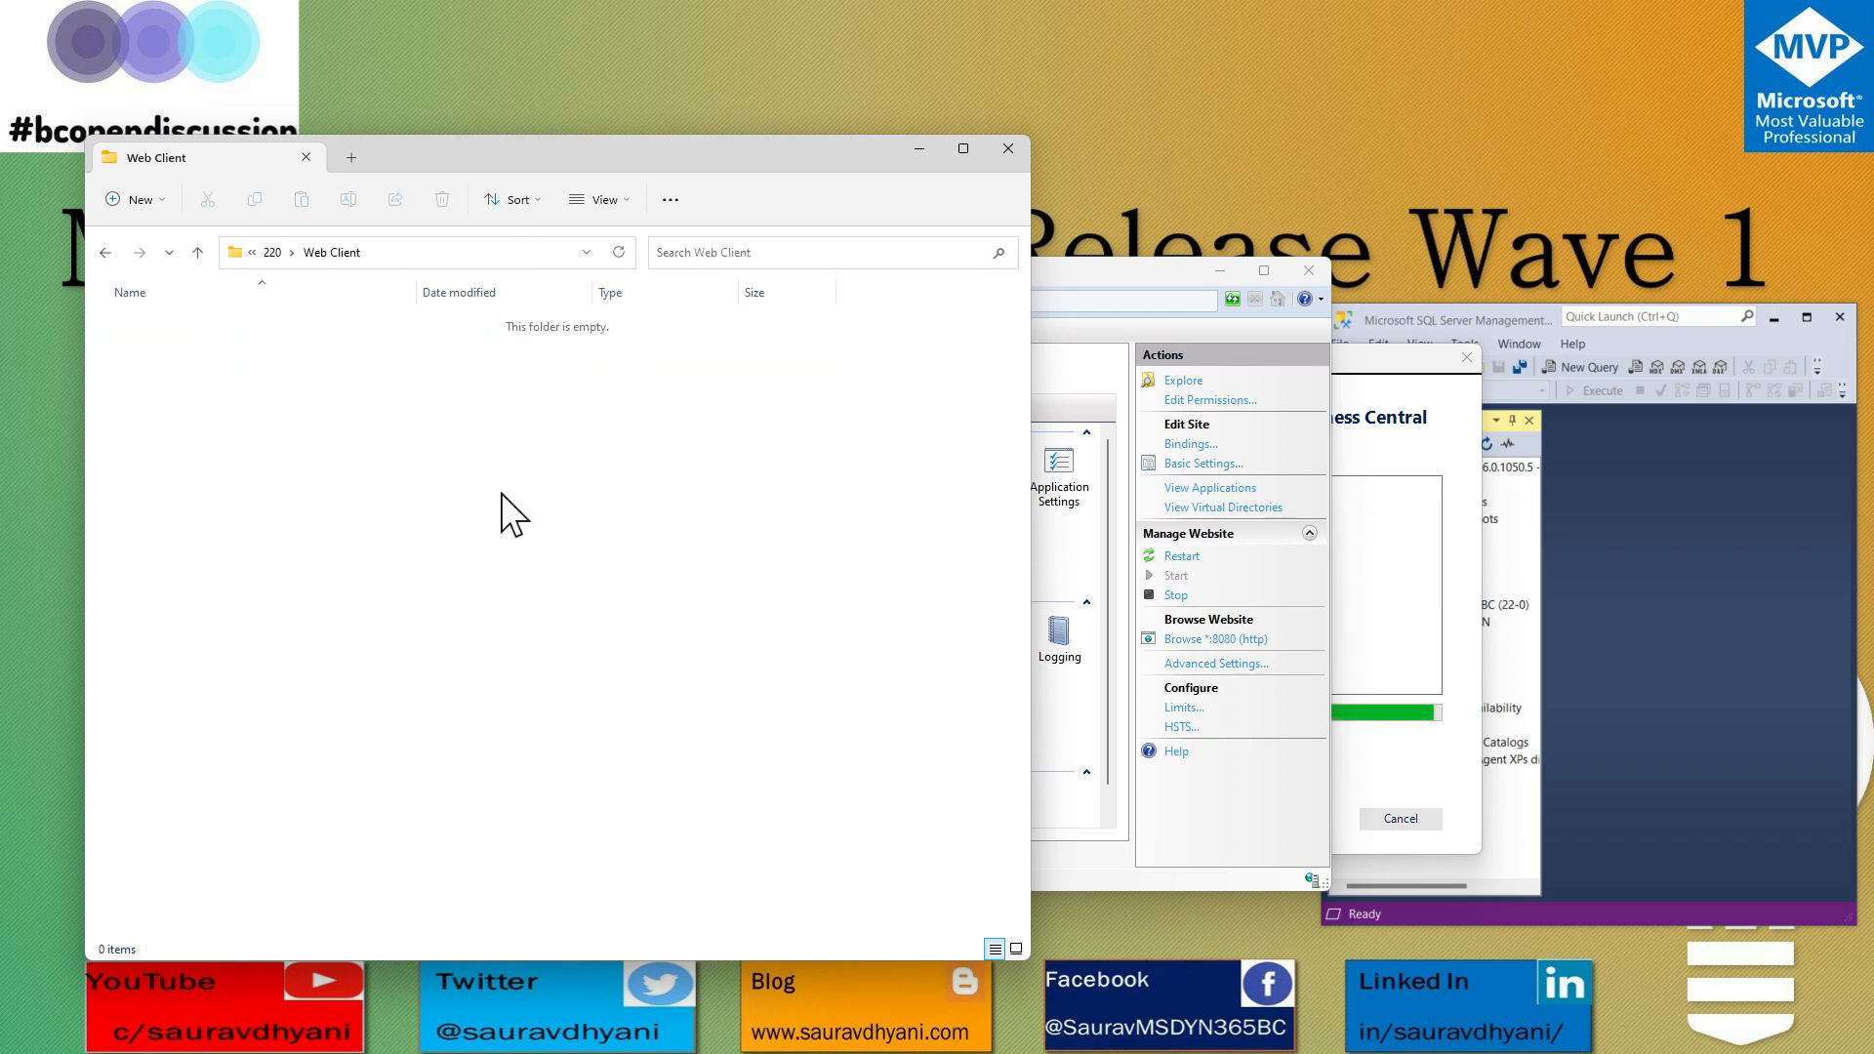
left_click(1451, 458)
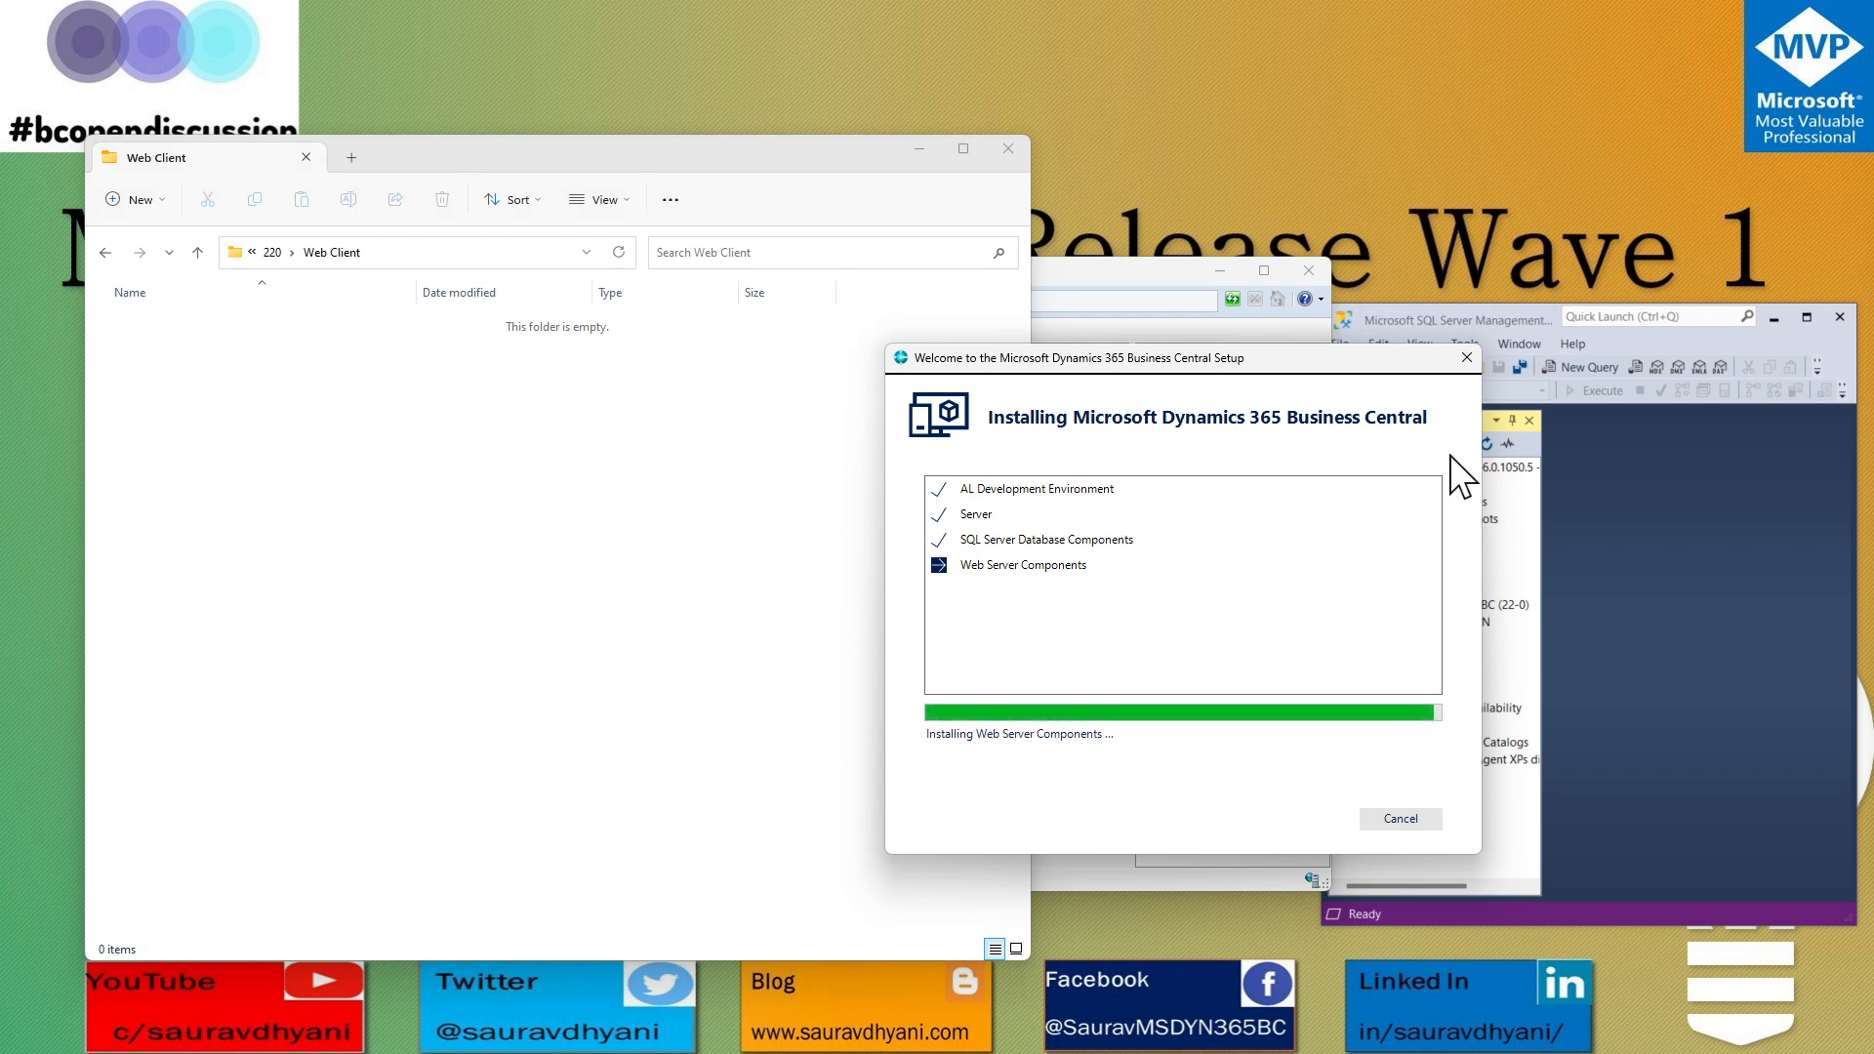
left_click(517, 252)
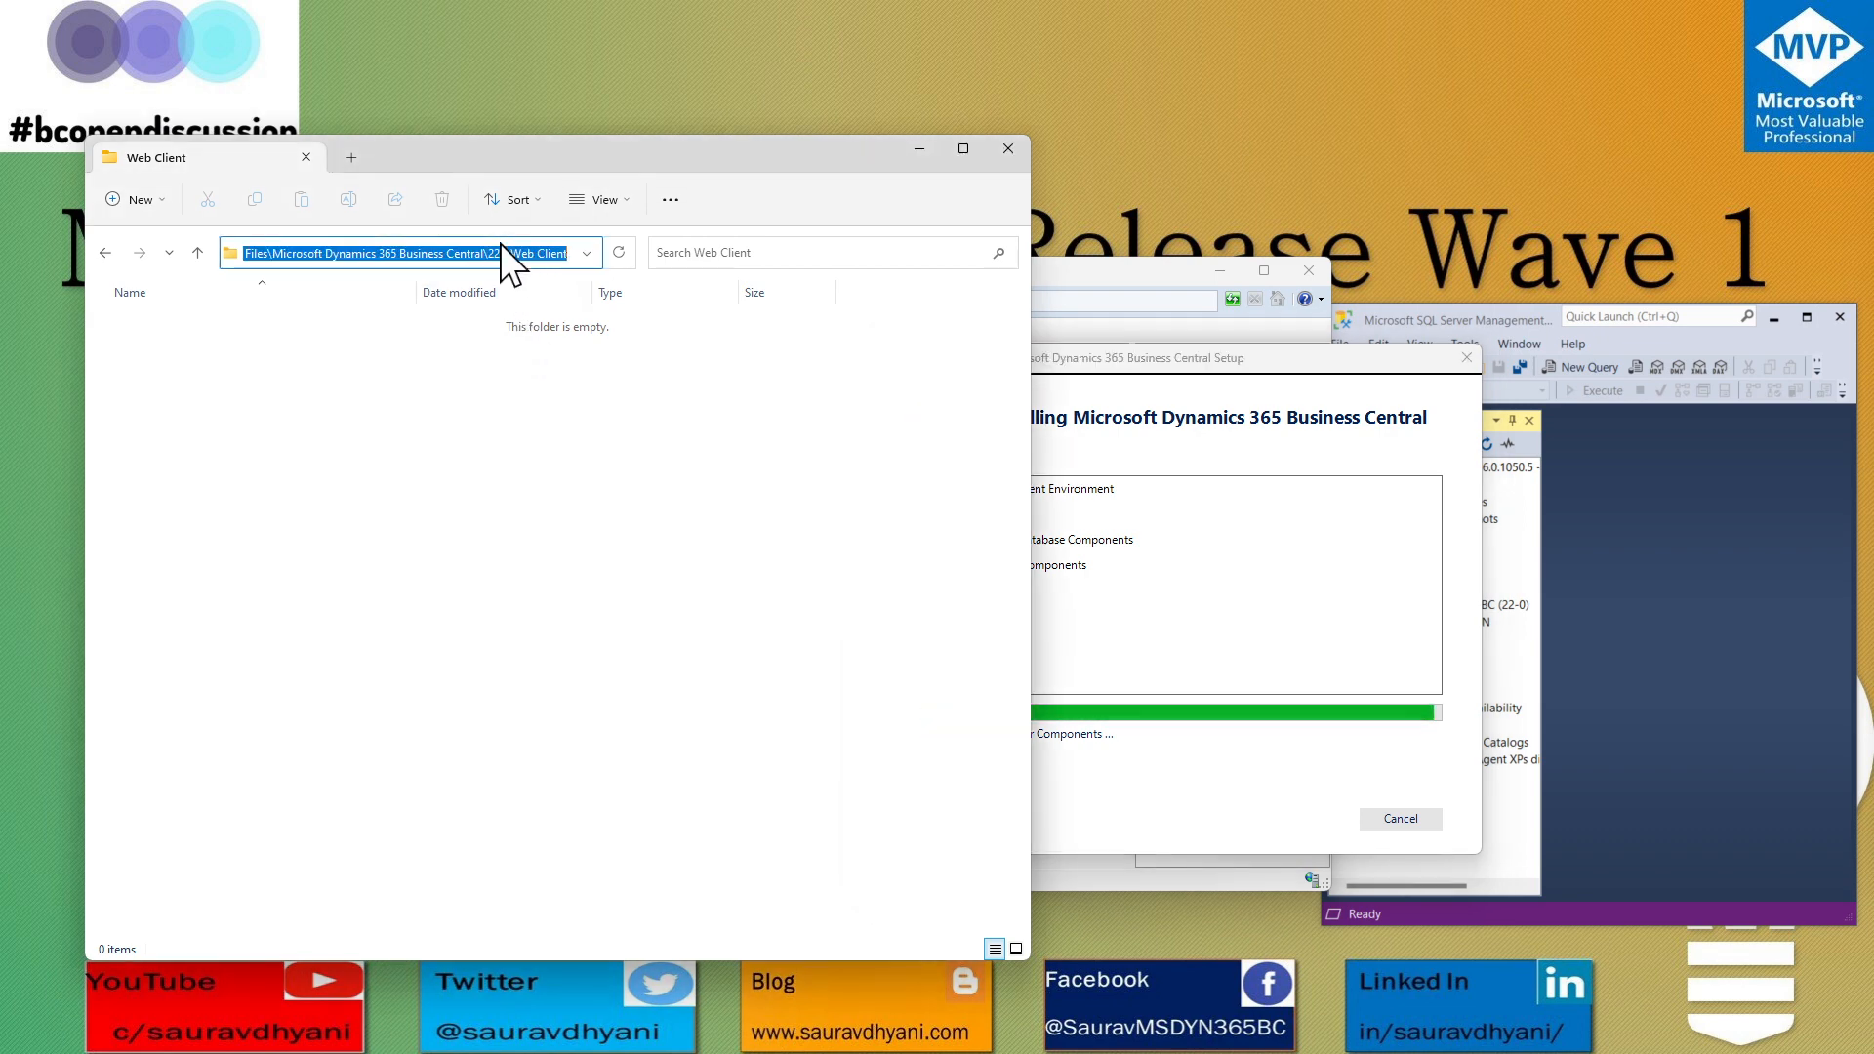
left_click(488, 496)
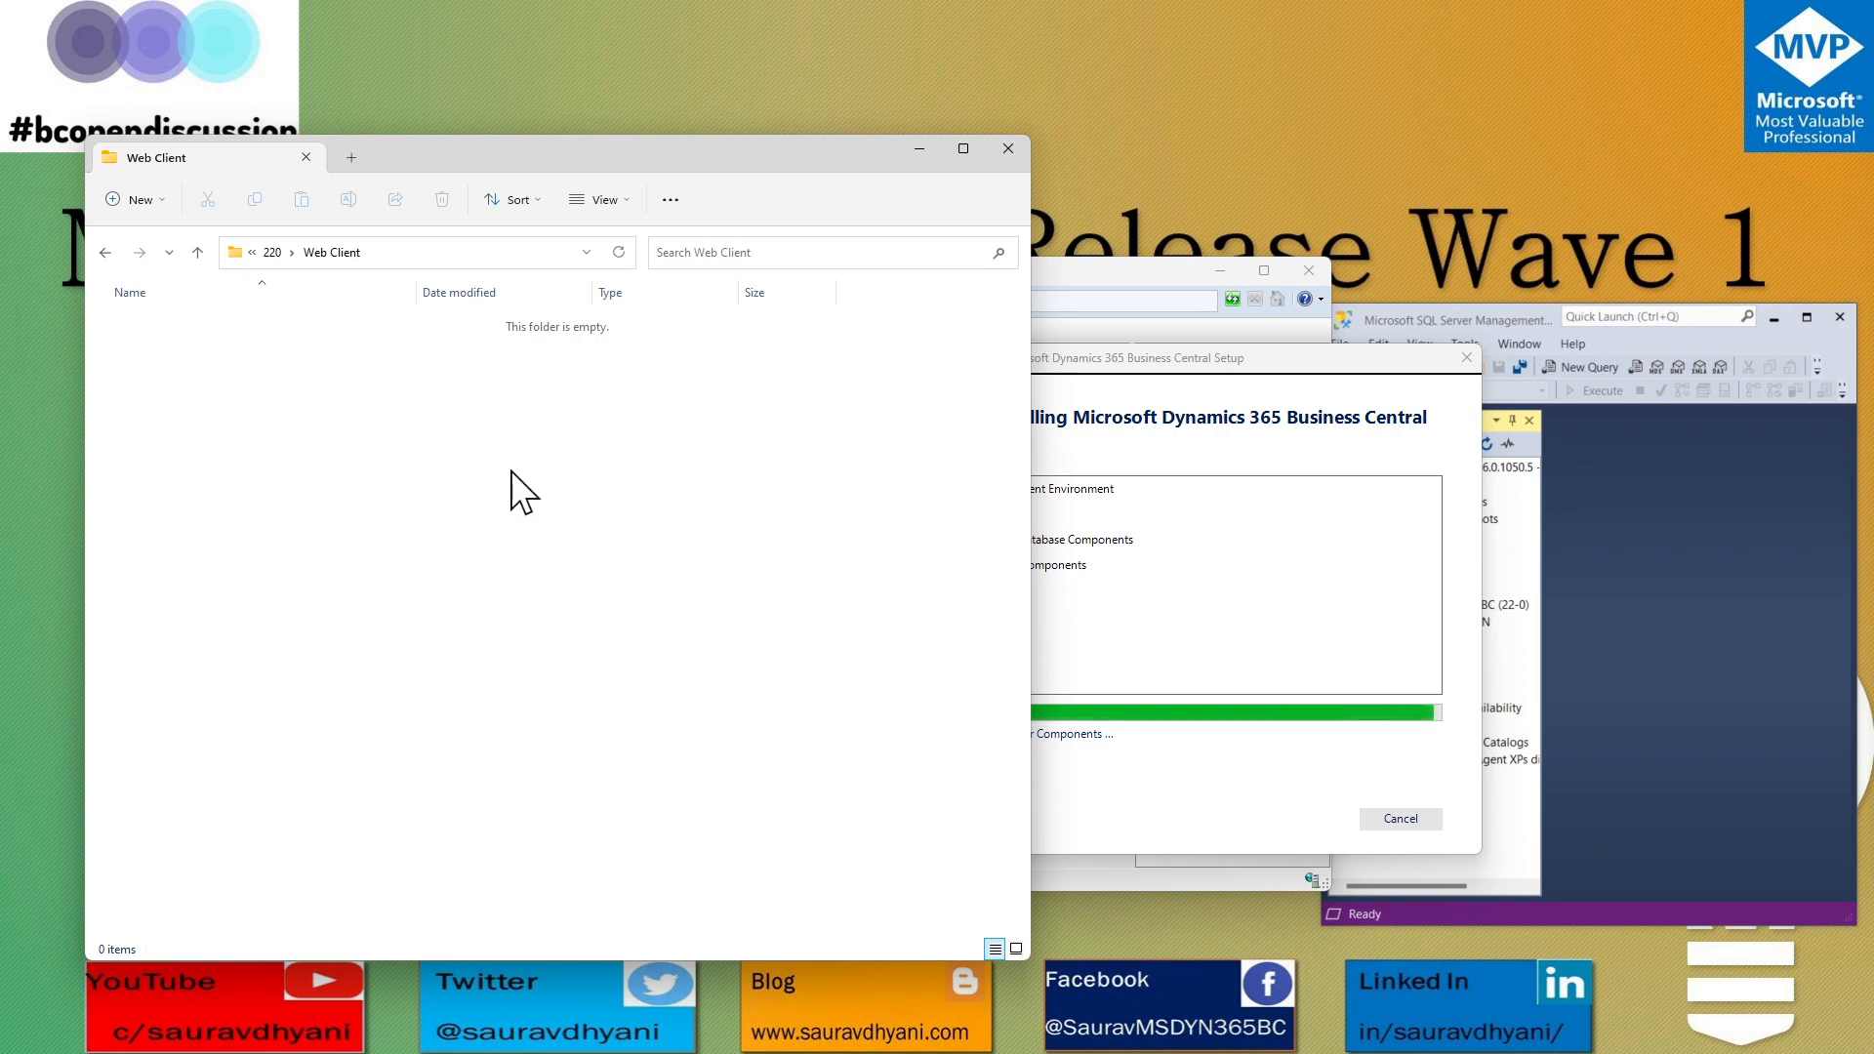
left_click(1298, 439)
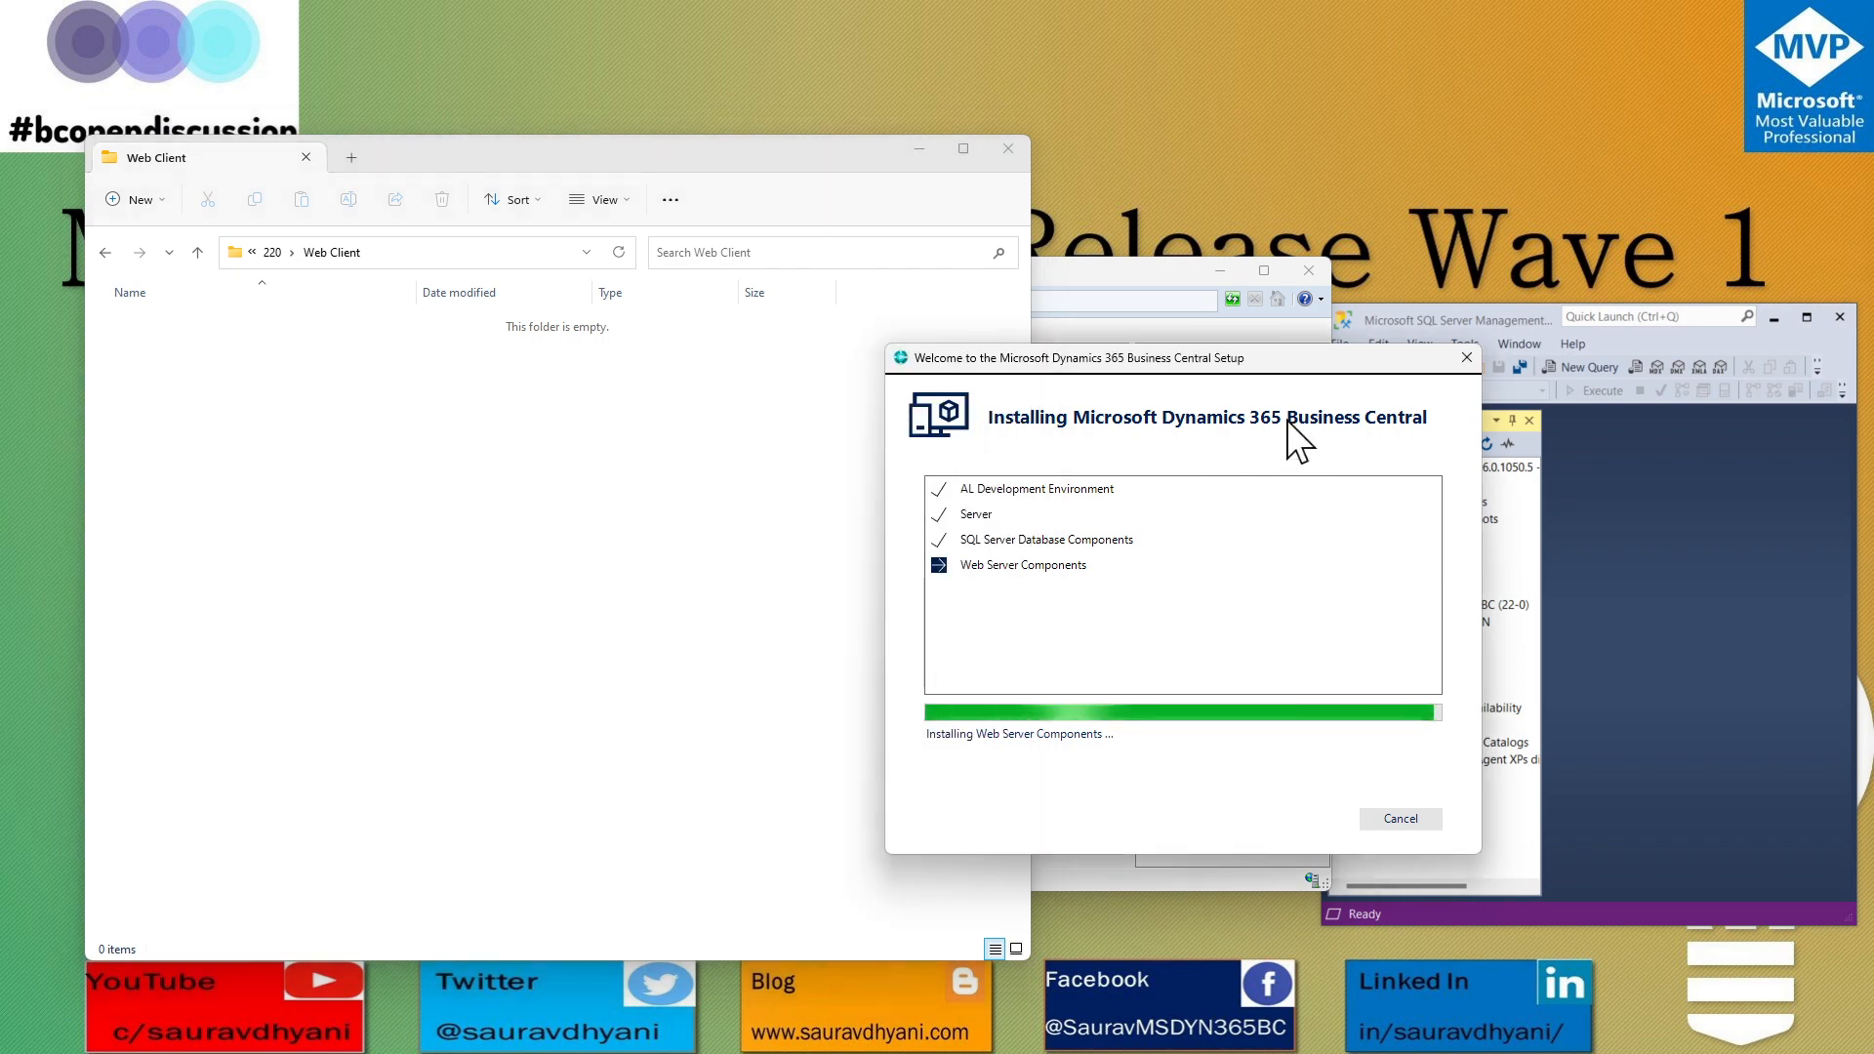
Refresh the Business Central Web Client site in IIS Manager, then recheck the Web Client folder and the setup window.
left_click(1109, 272)
right_click(377, 483)
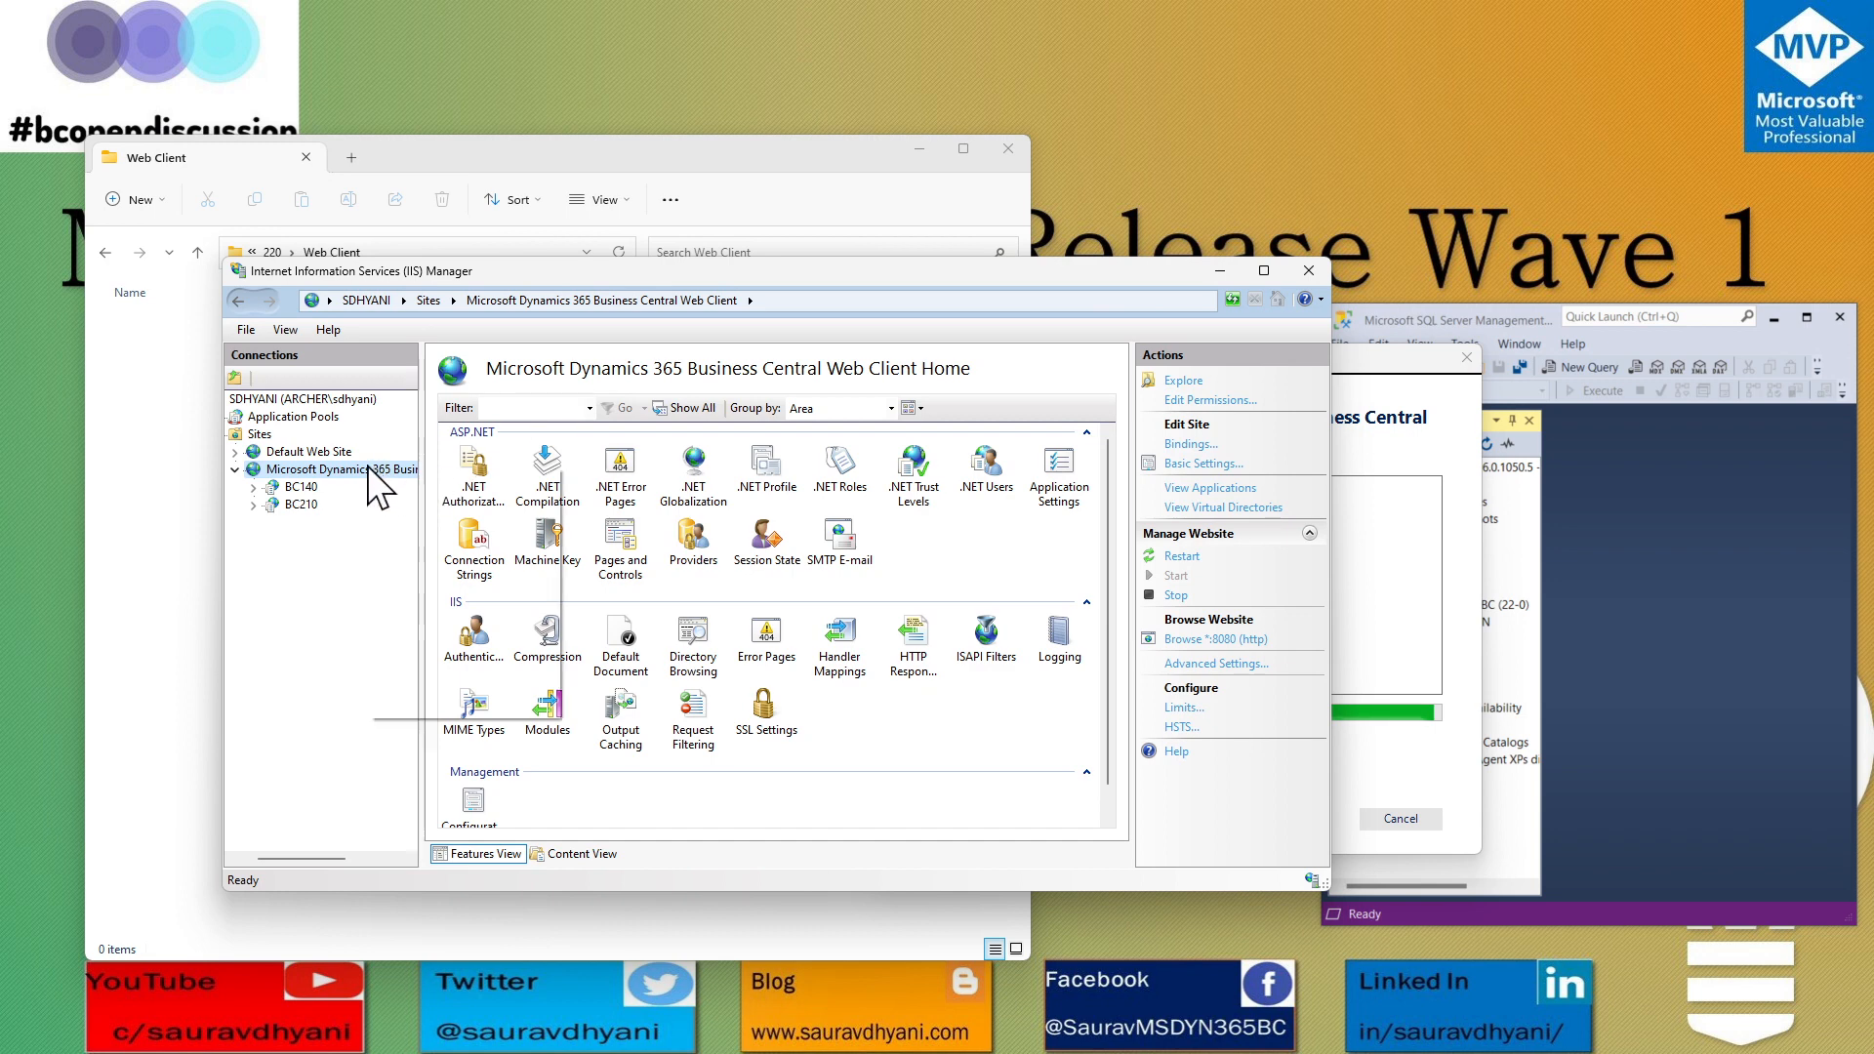
left_click(450, 633)
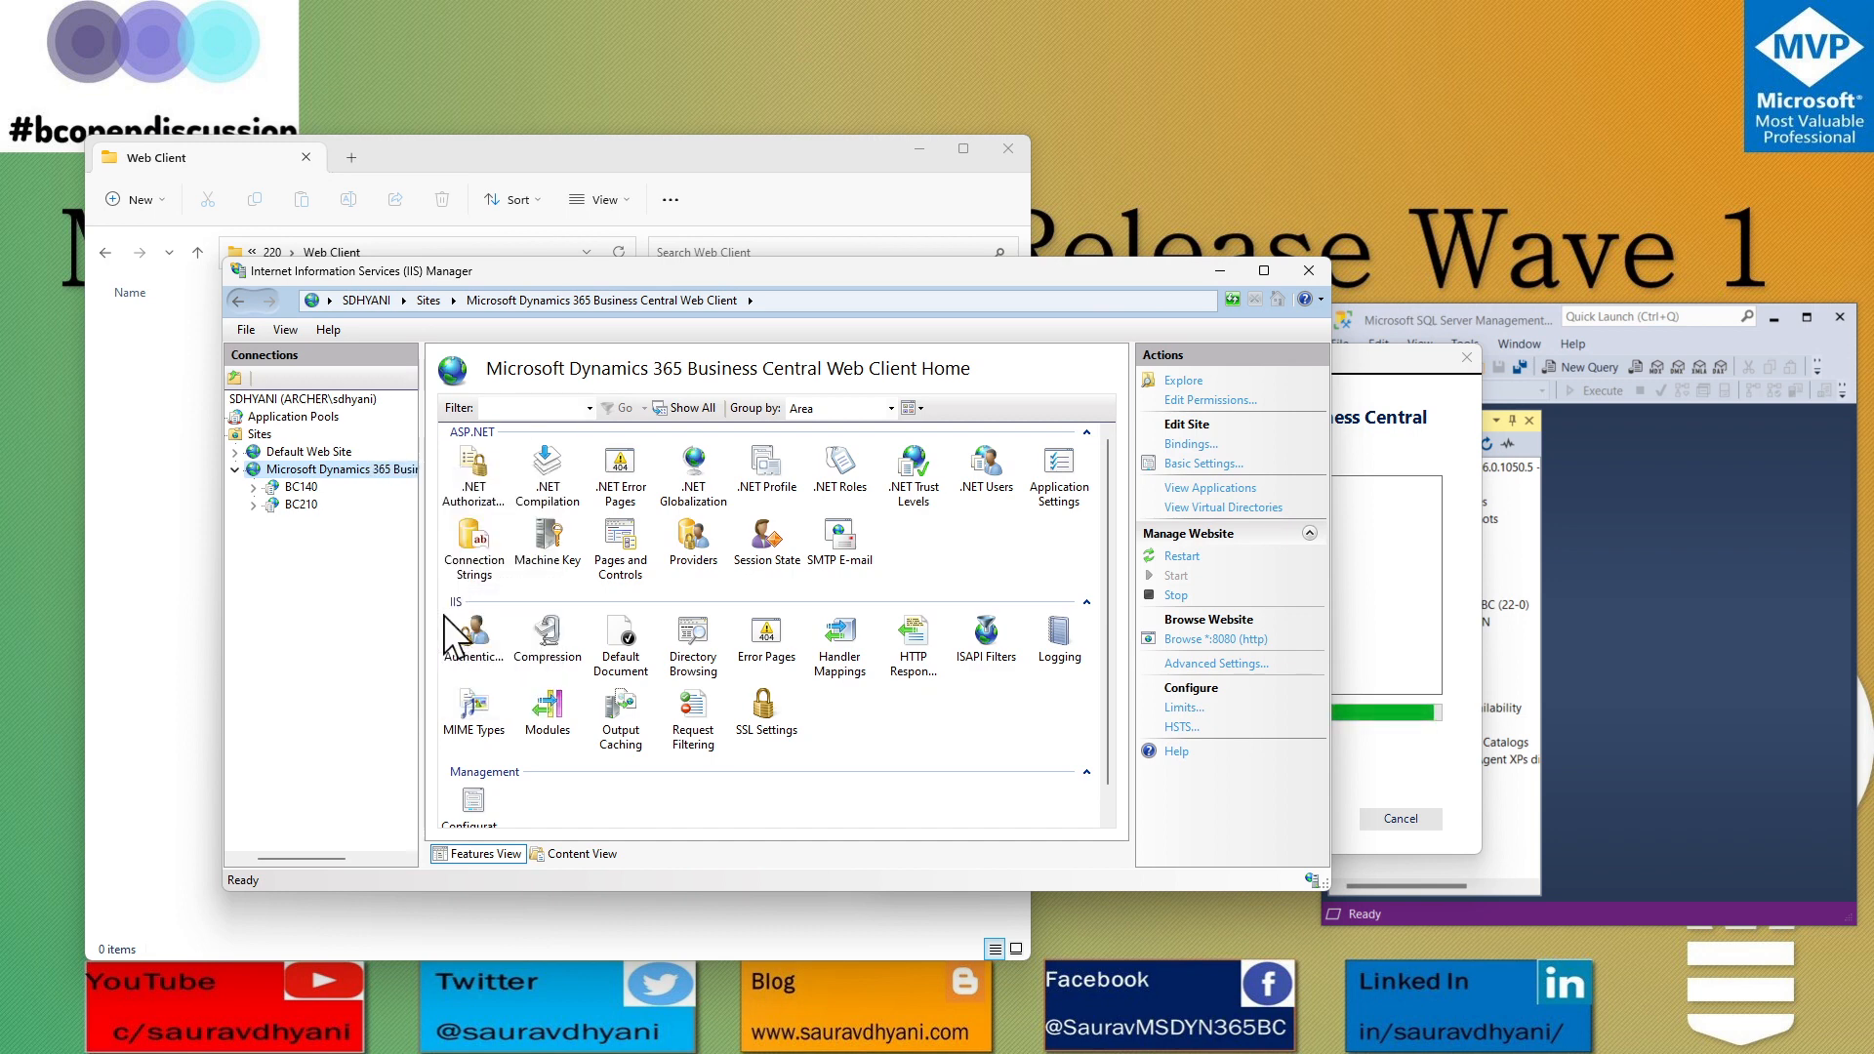
left_click(841, 212)
left_click(1435, 449)
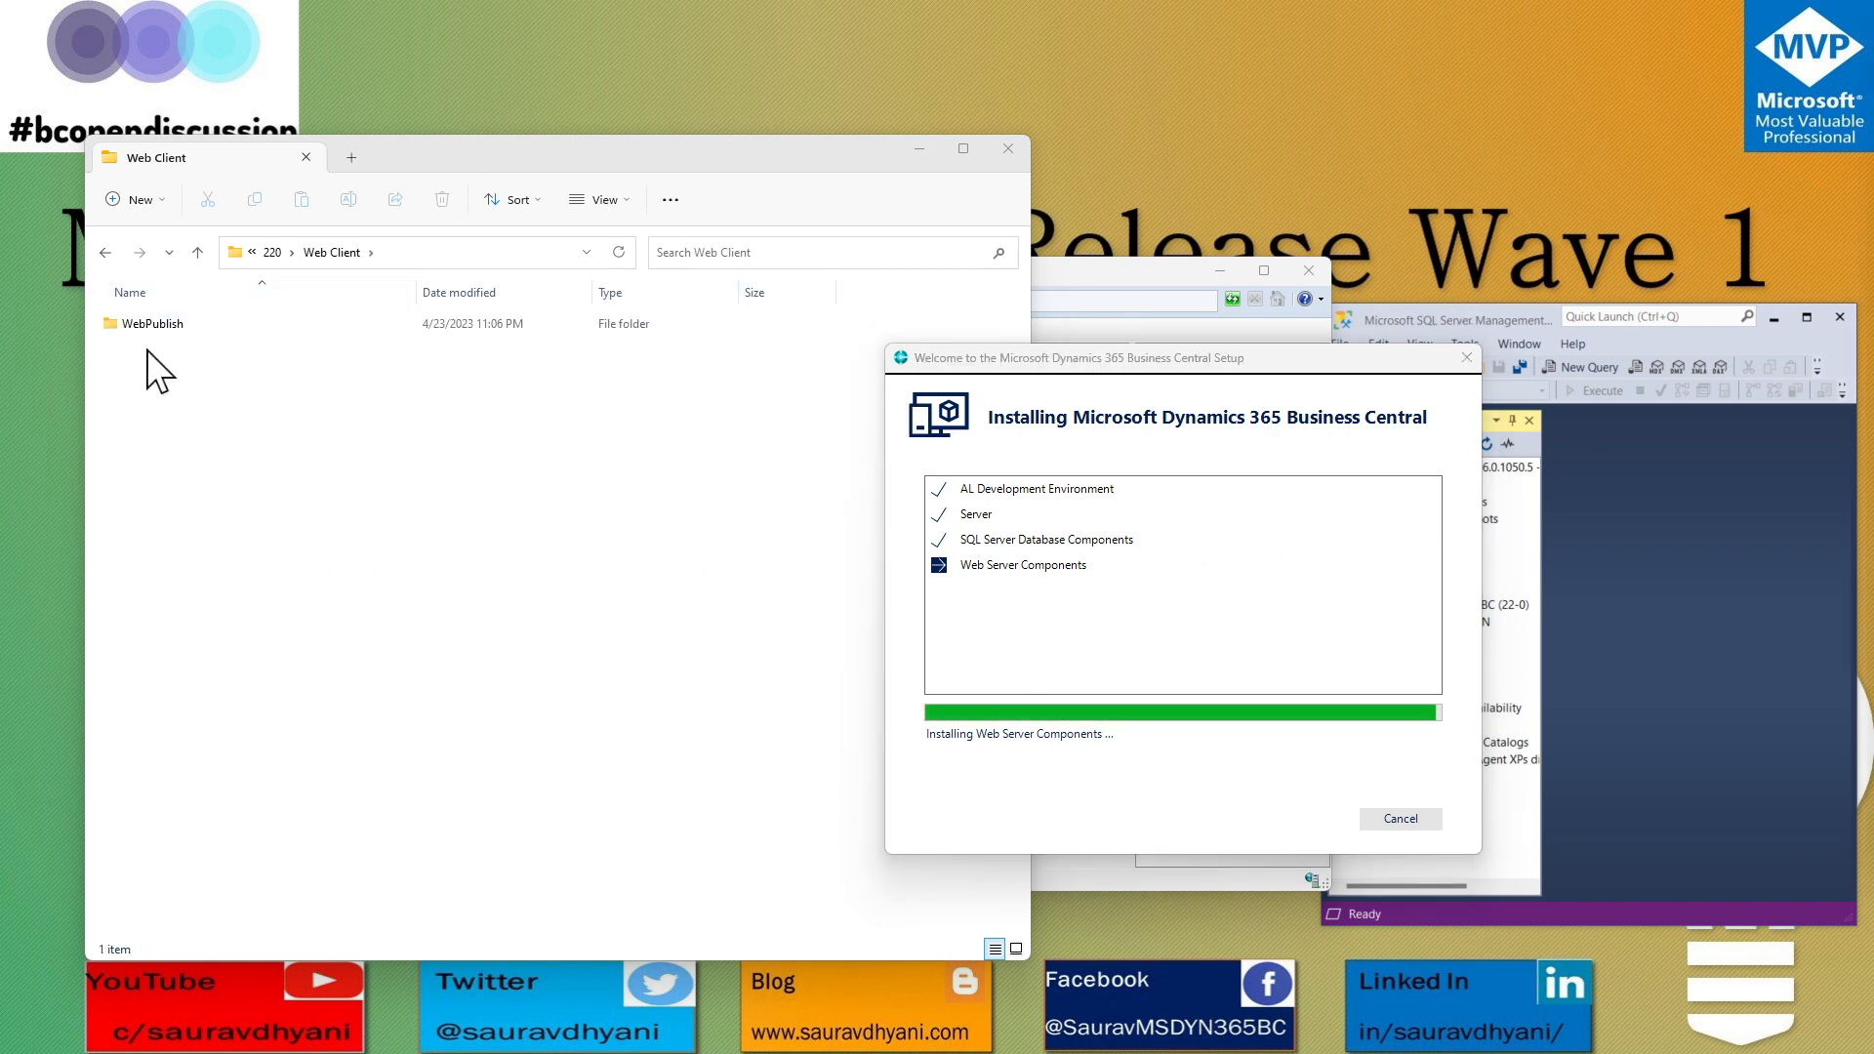
Look over the Web Client folder in File Explorer, then refresh the web client site in IIS Manager and check setup again.
right_click(351, 432)
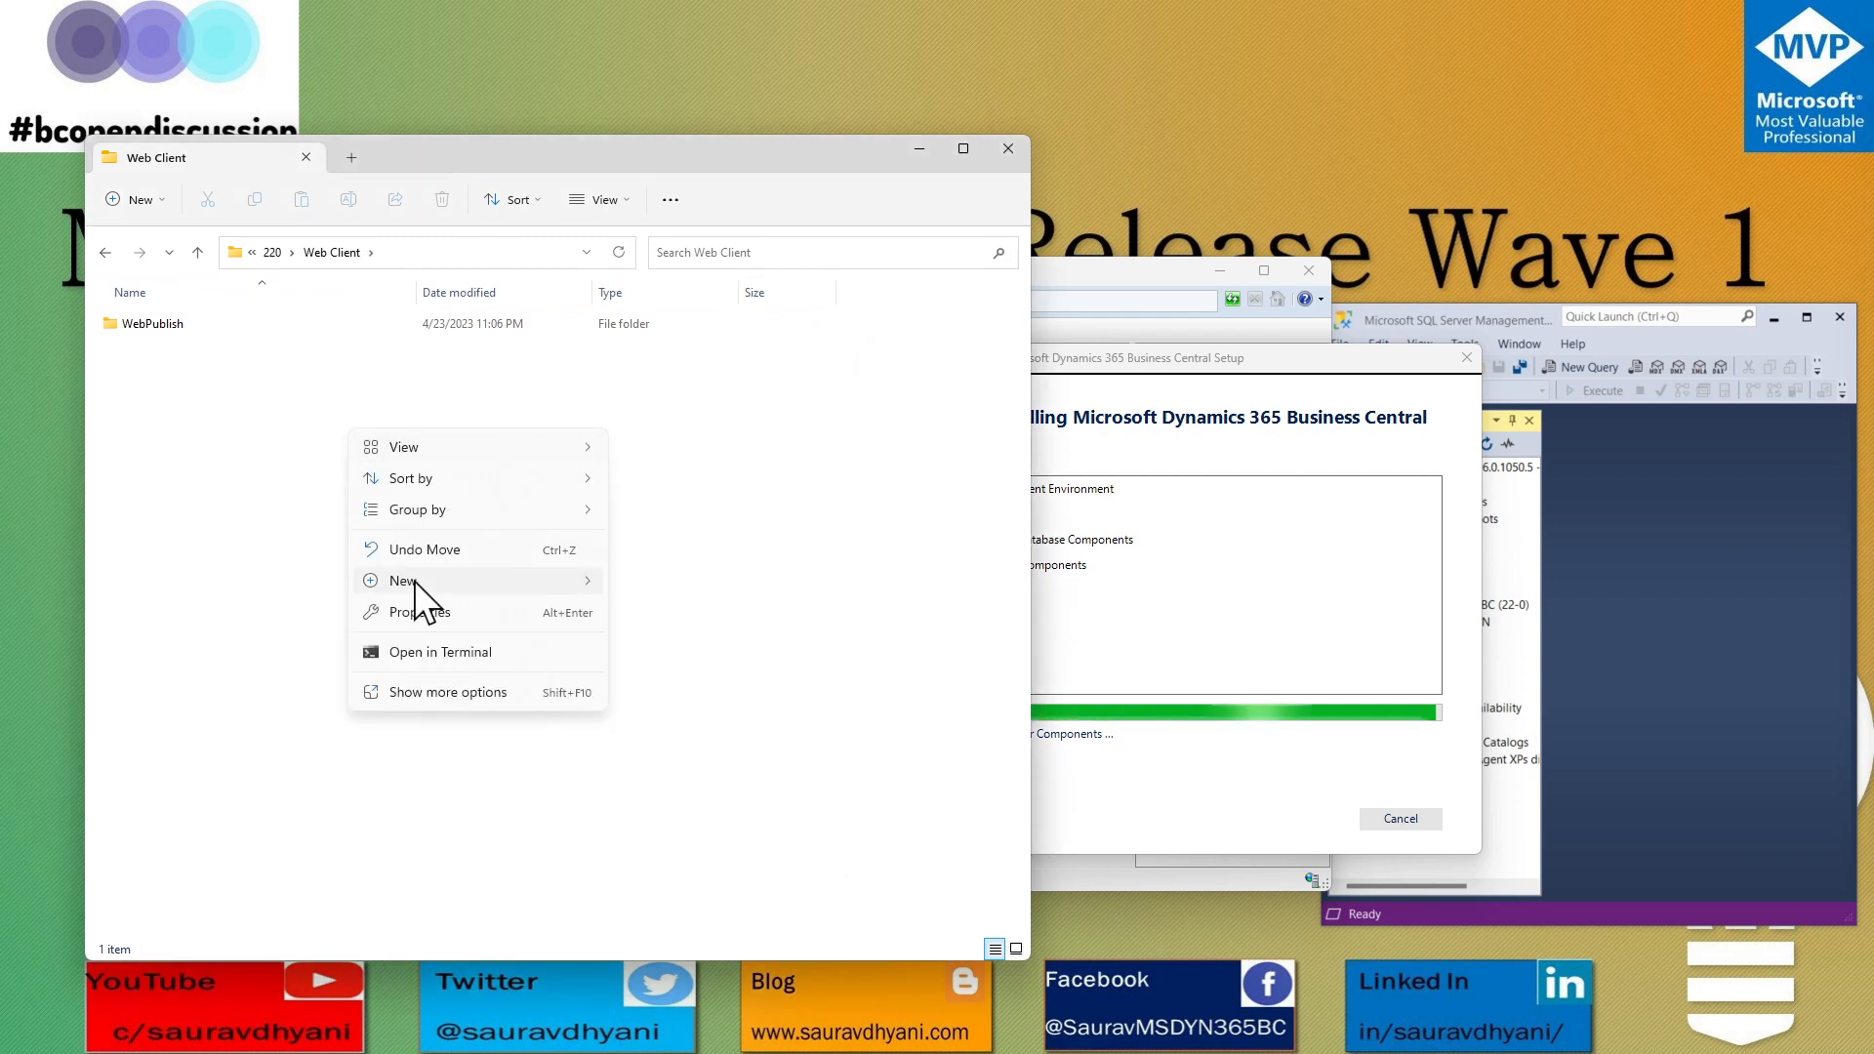
left_click(774, 699)
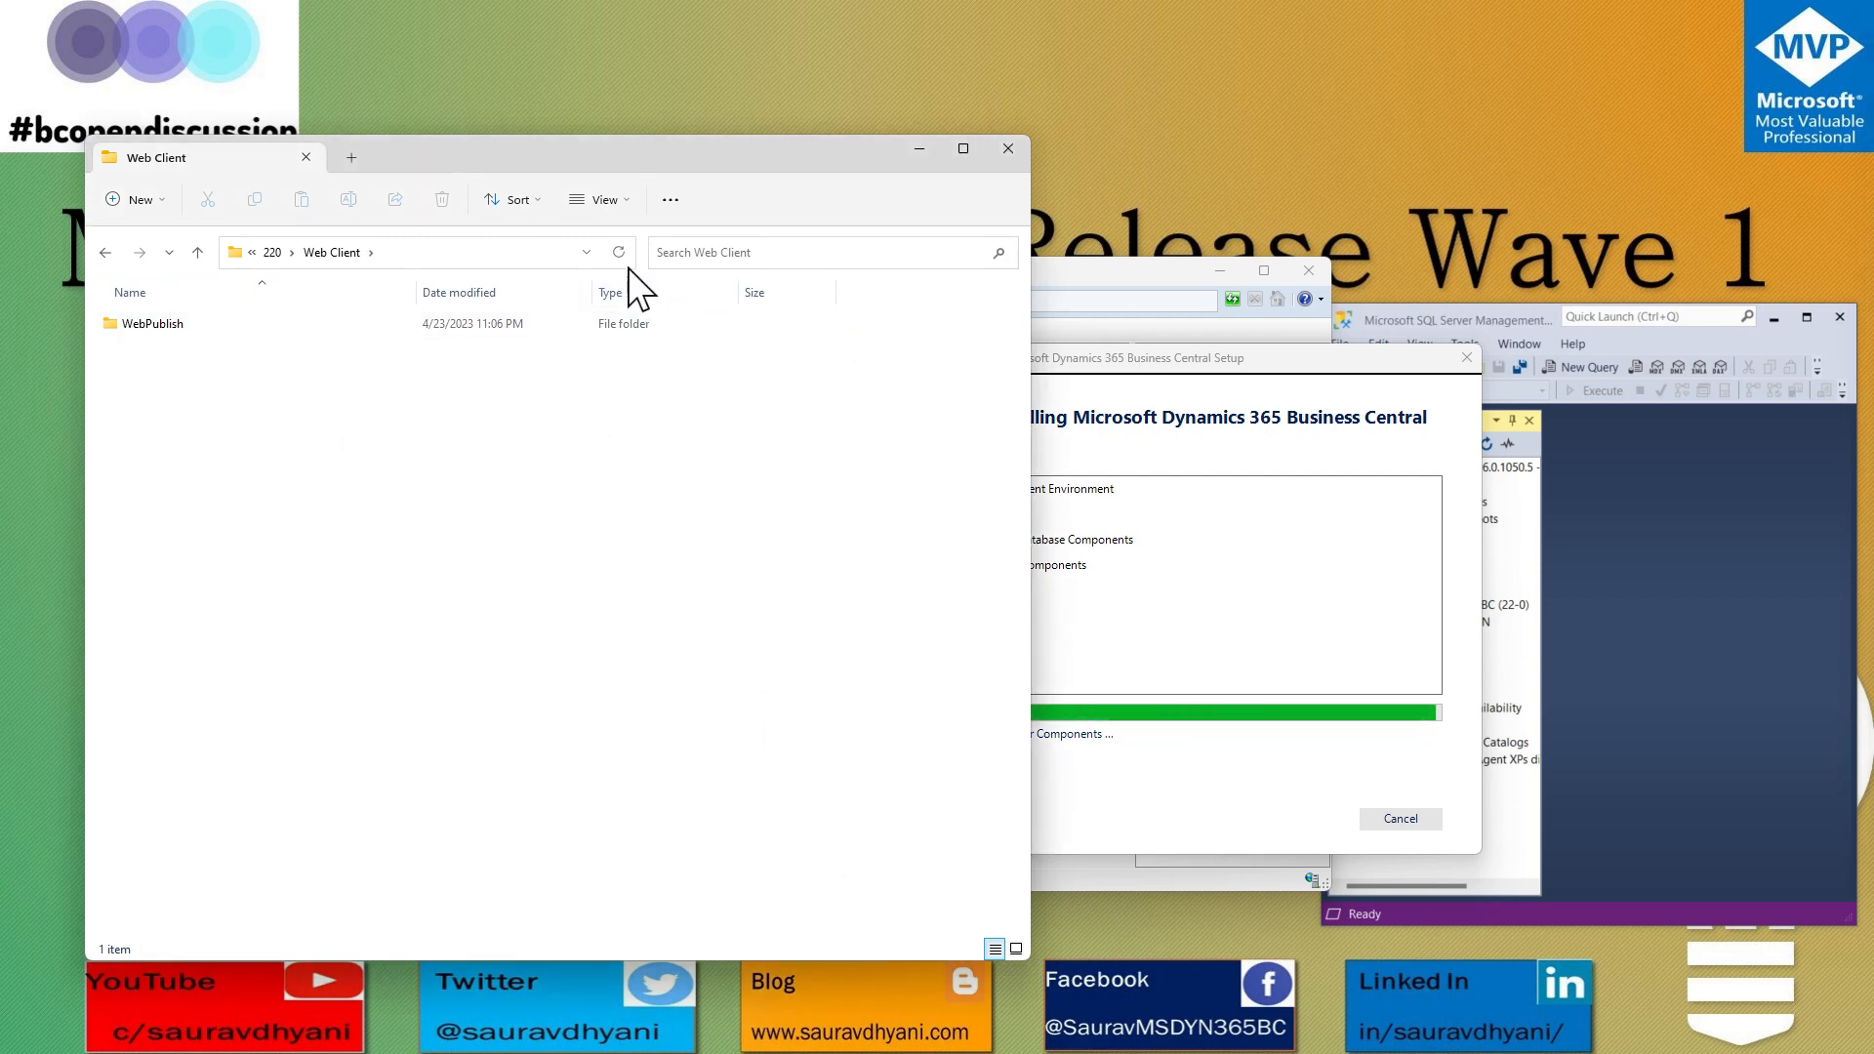
left_click(1174, 274)
right_click(331, 472)
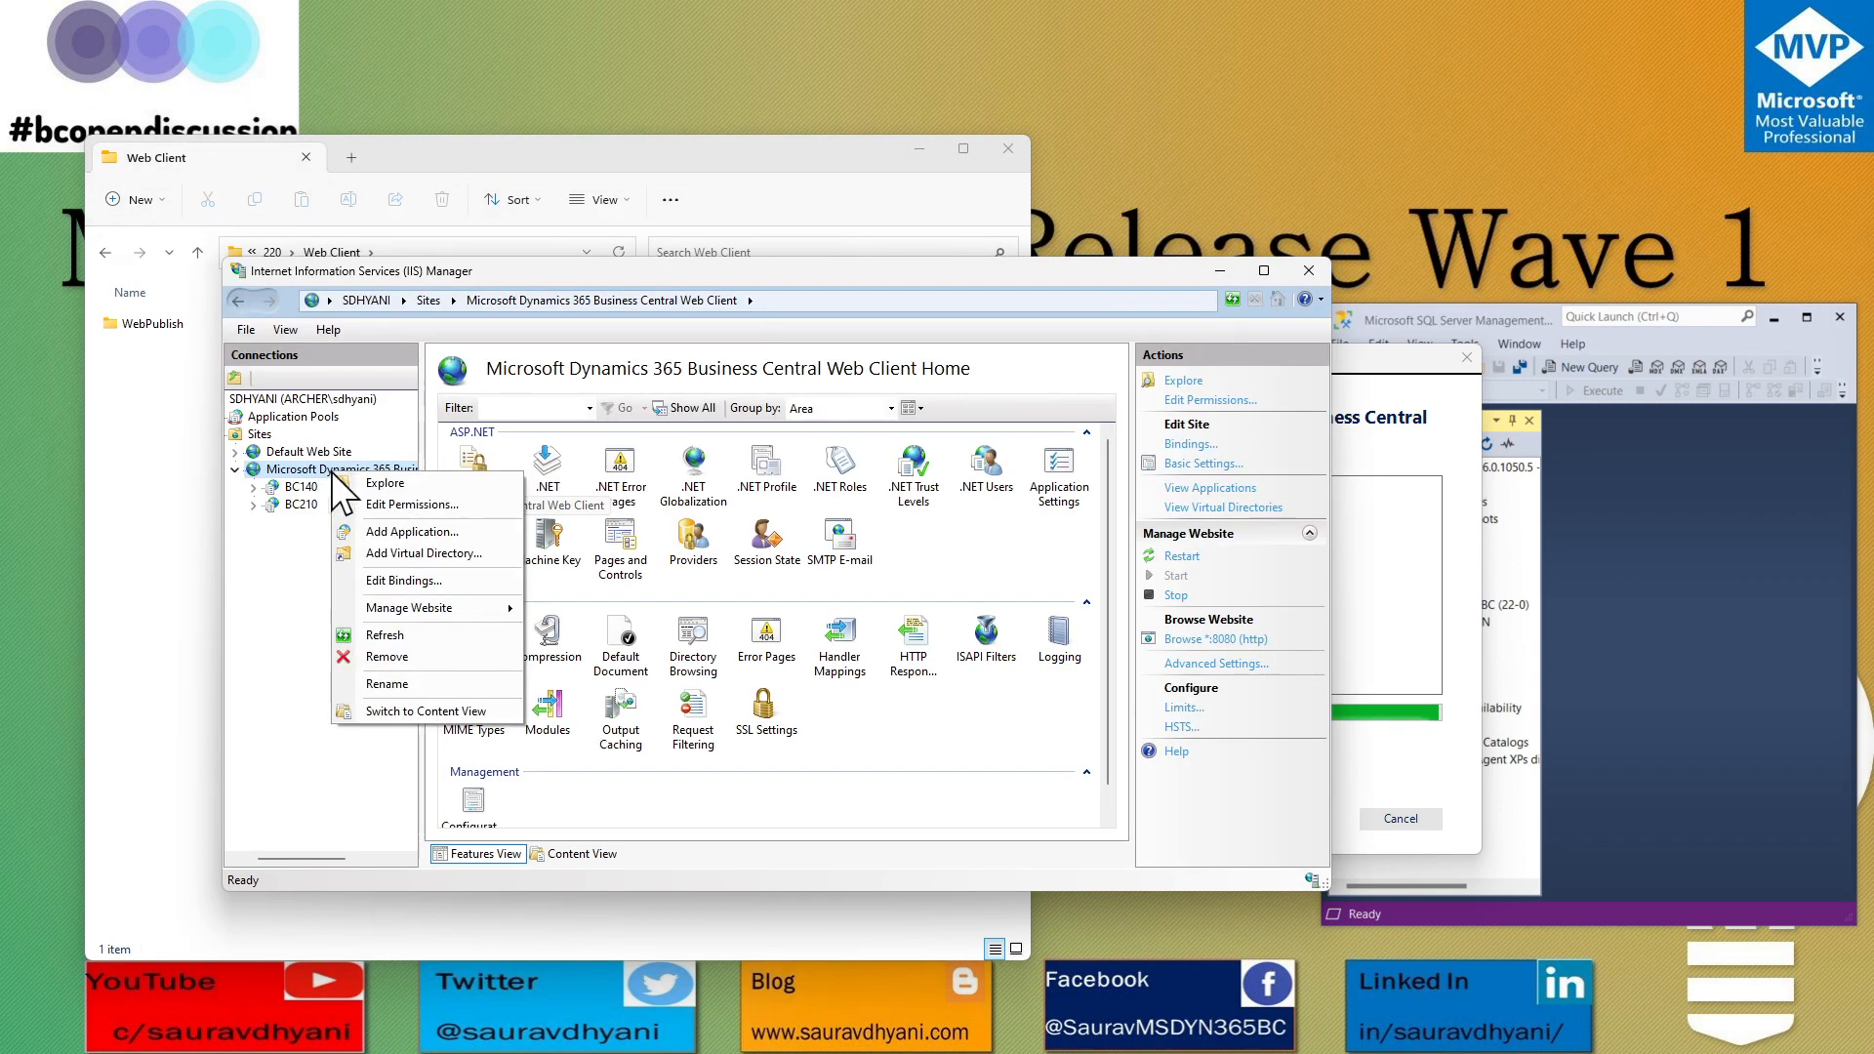
left_click(400, 636)
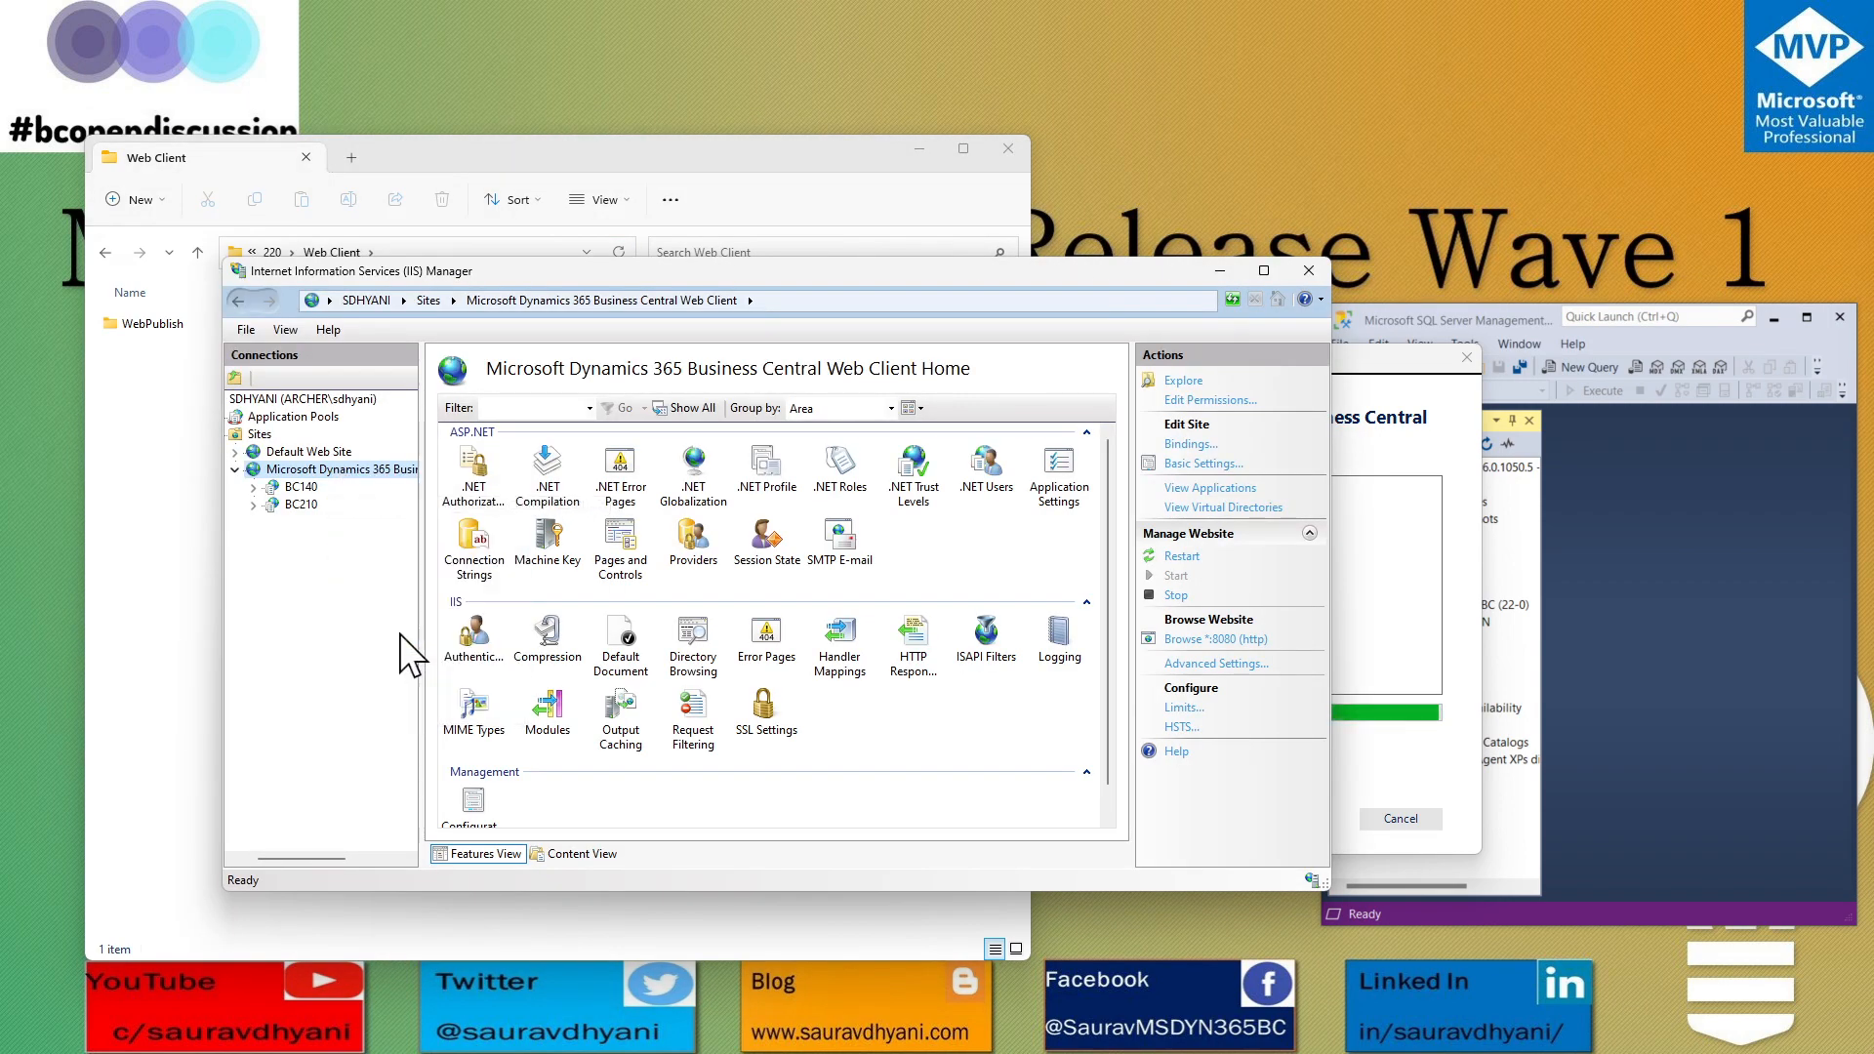
left_click(1372, 384)
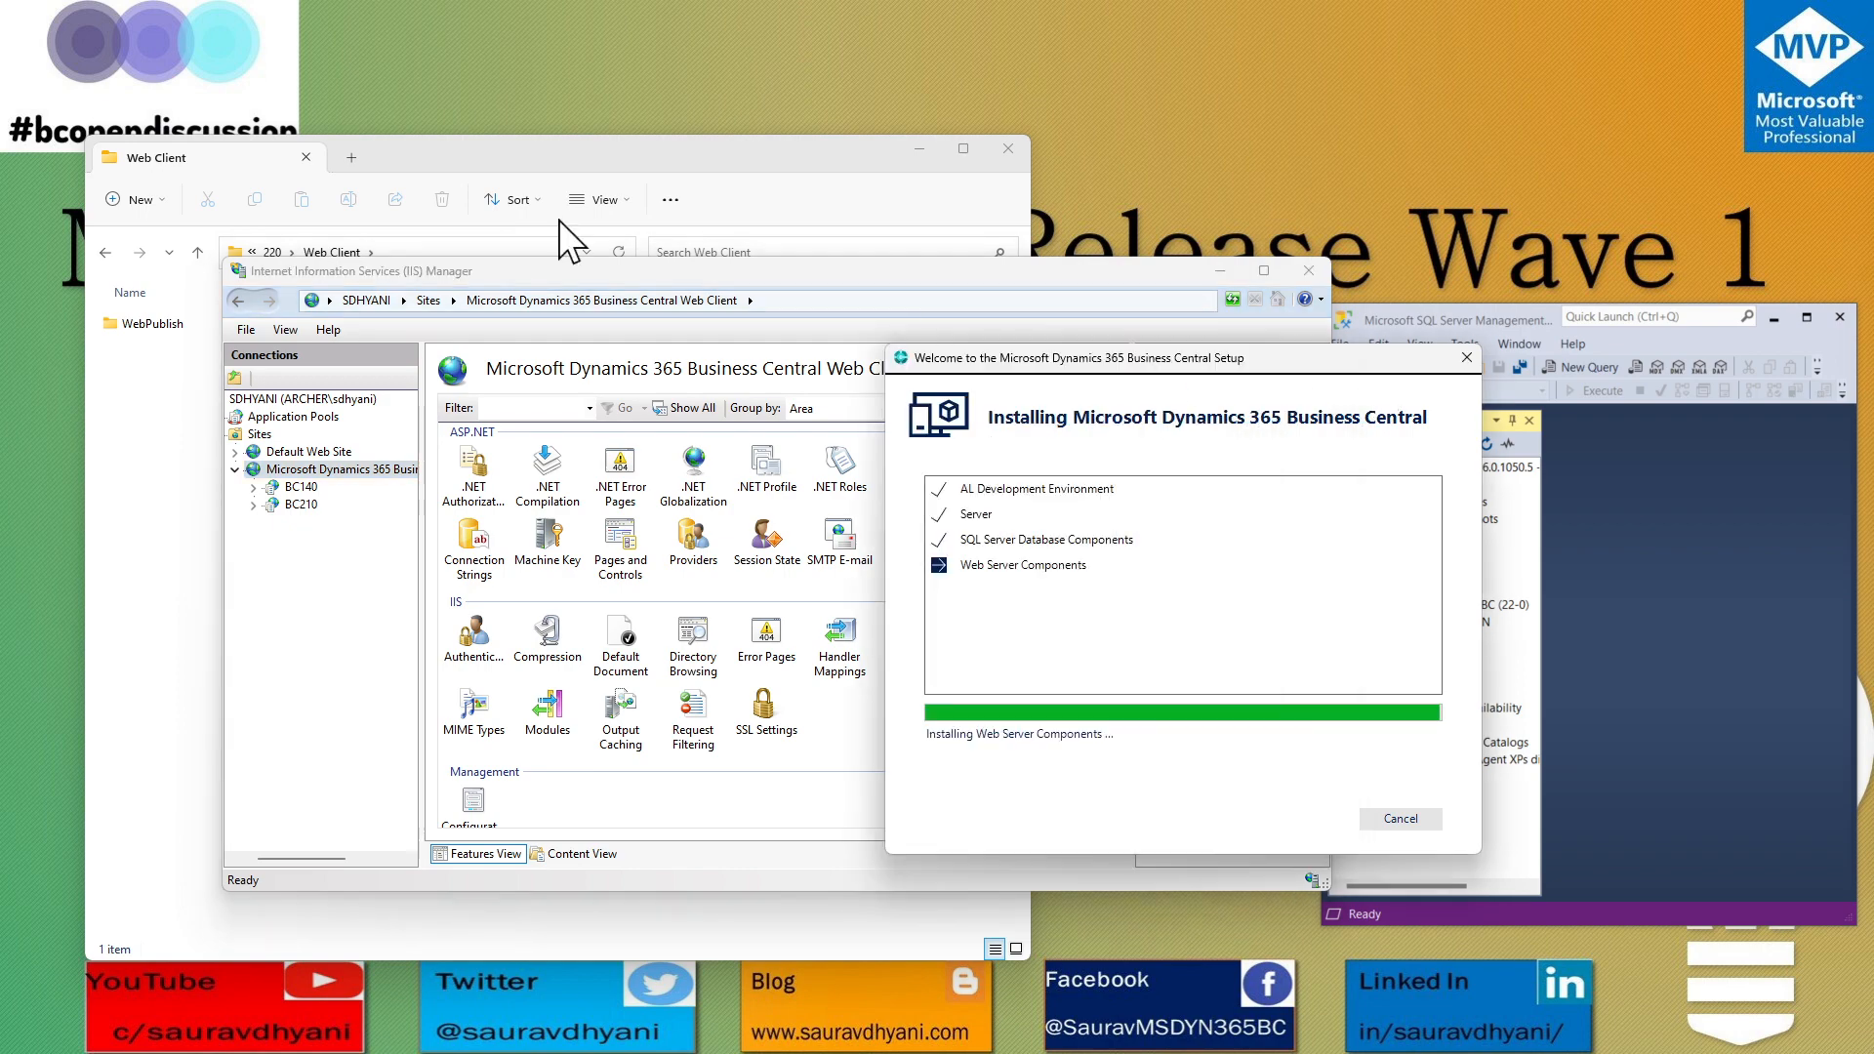
Switch to File Explorer and refresh the Web Client folder listing while comparing it with the setup window.
left_click(606, 161)
left_click(1274, 393)
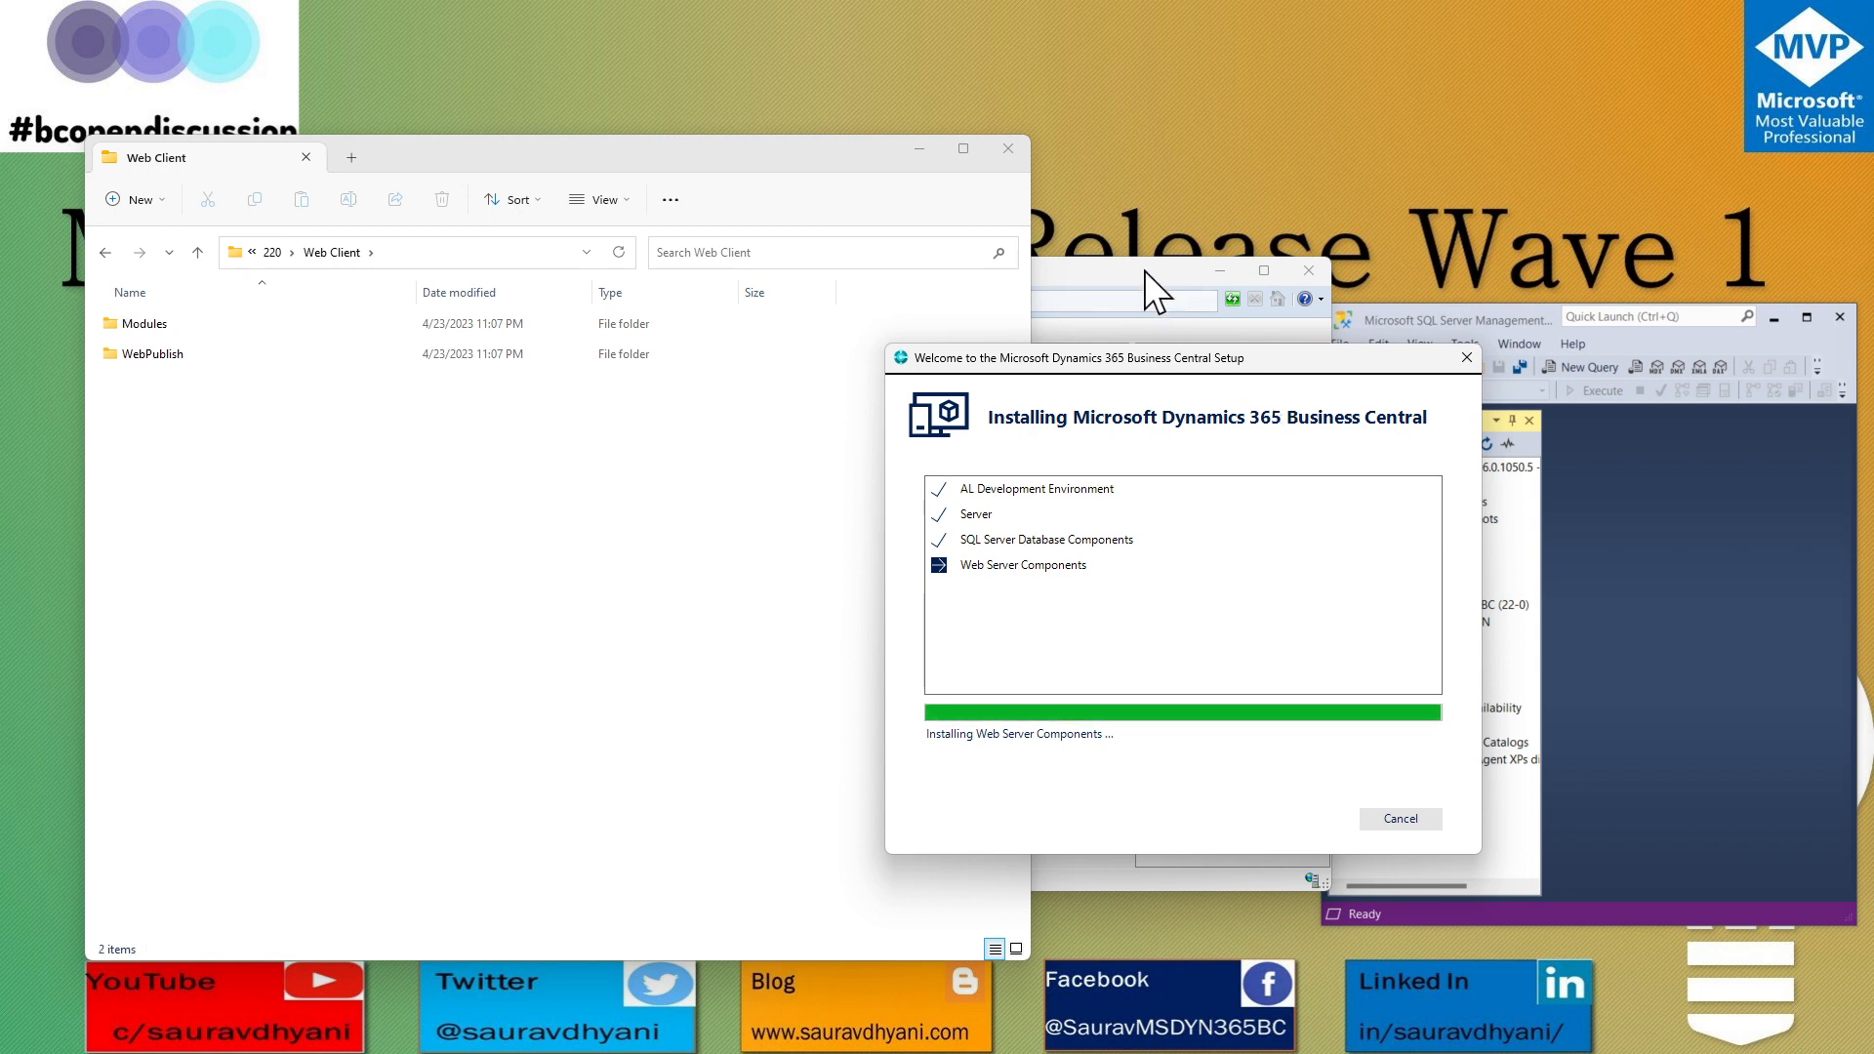
left_click(623, 250)
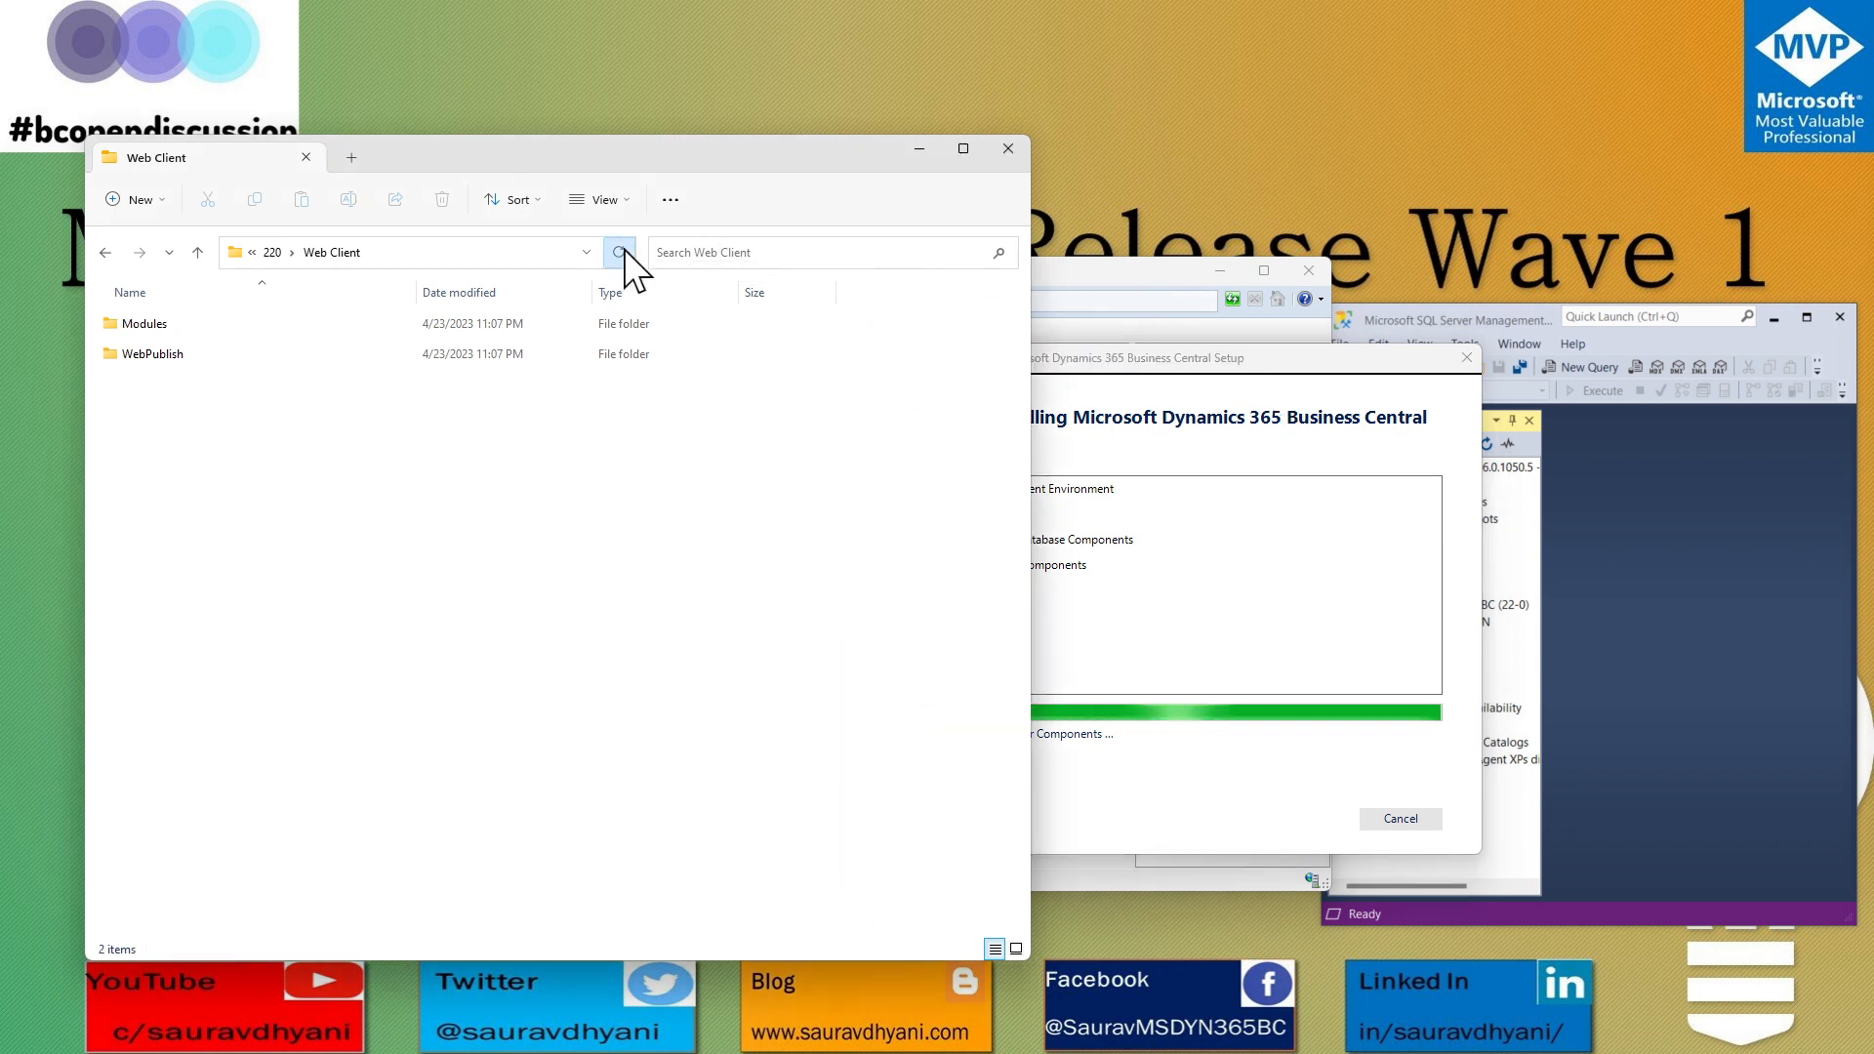
Refresh the web client site in IIS Manager once more and bring the setup window forward to check for completion.
left_click(1075, 277)
right_click(329, 467)
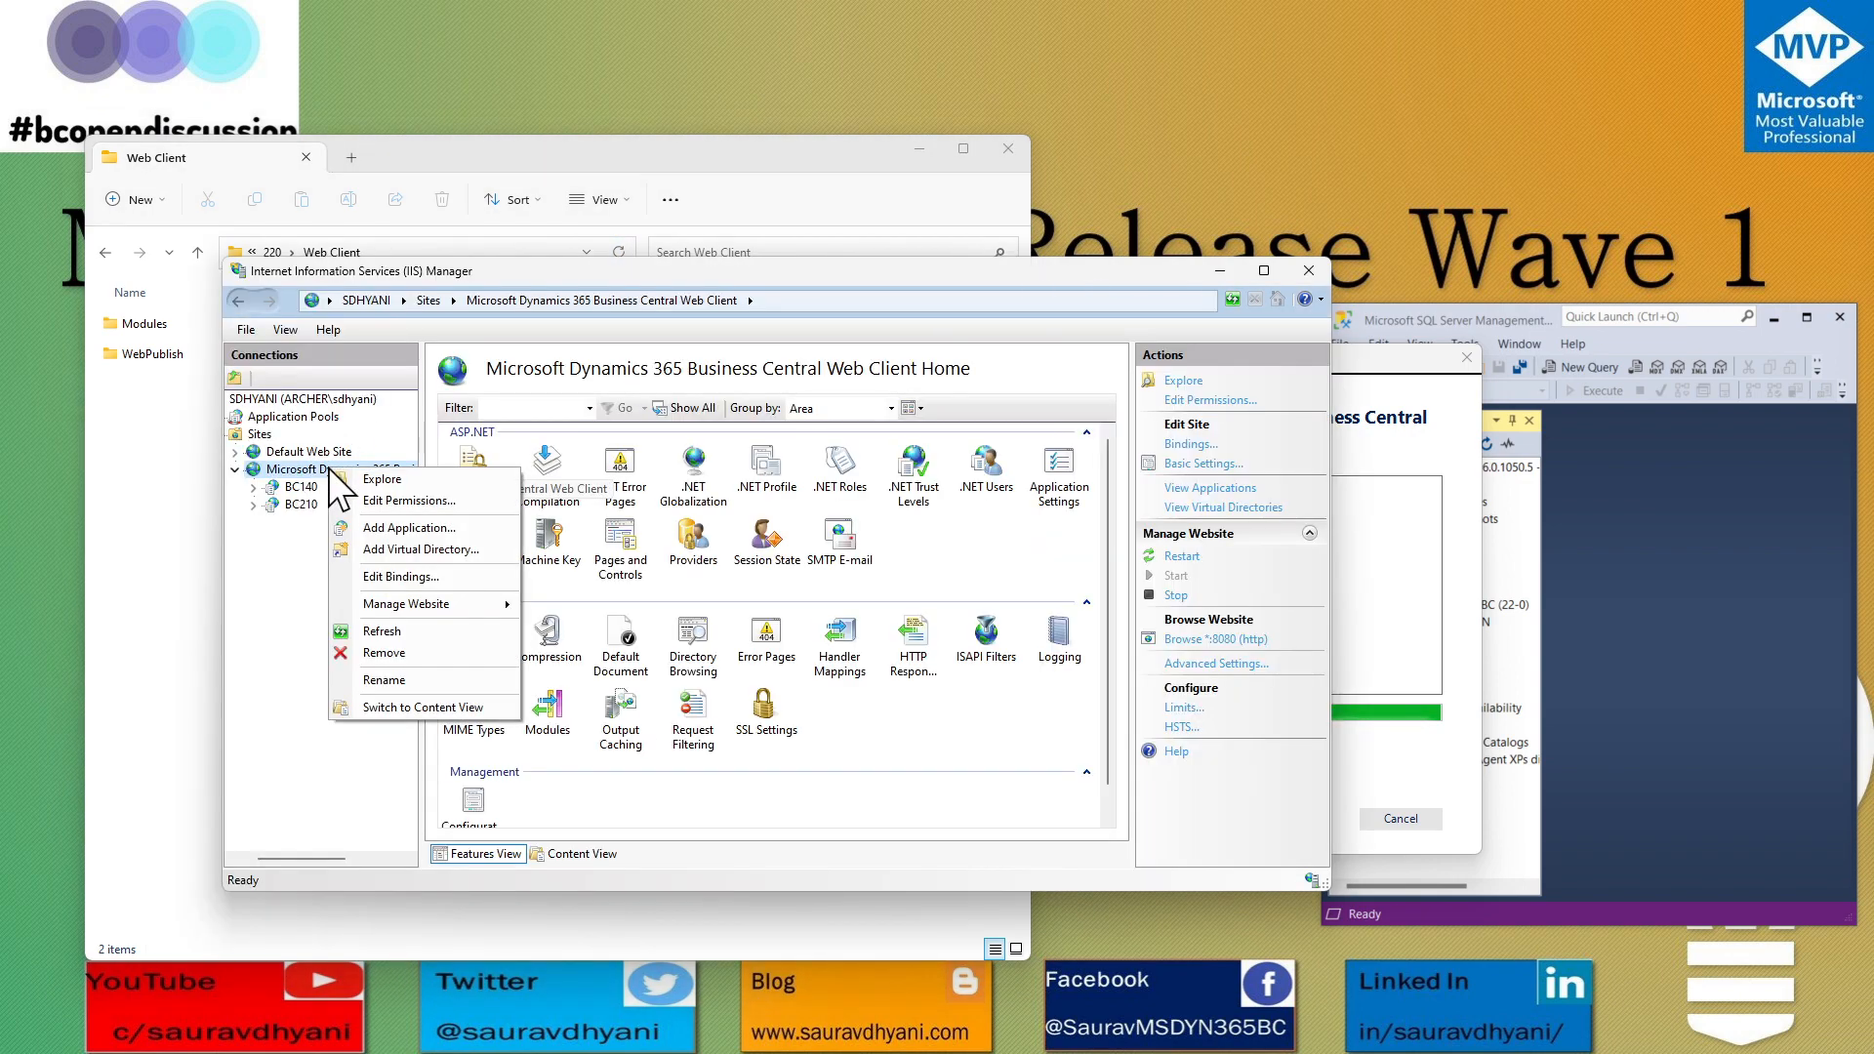
left_click(387, 632)
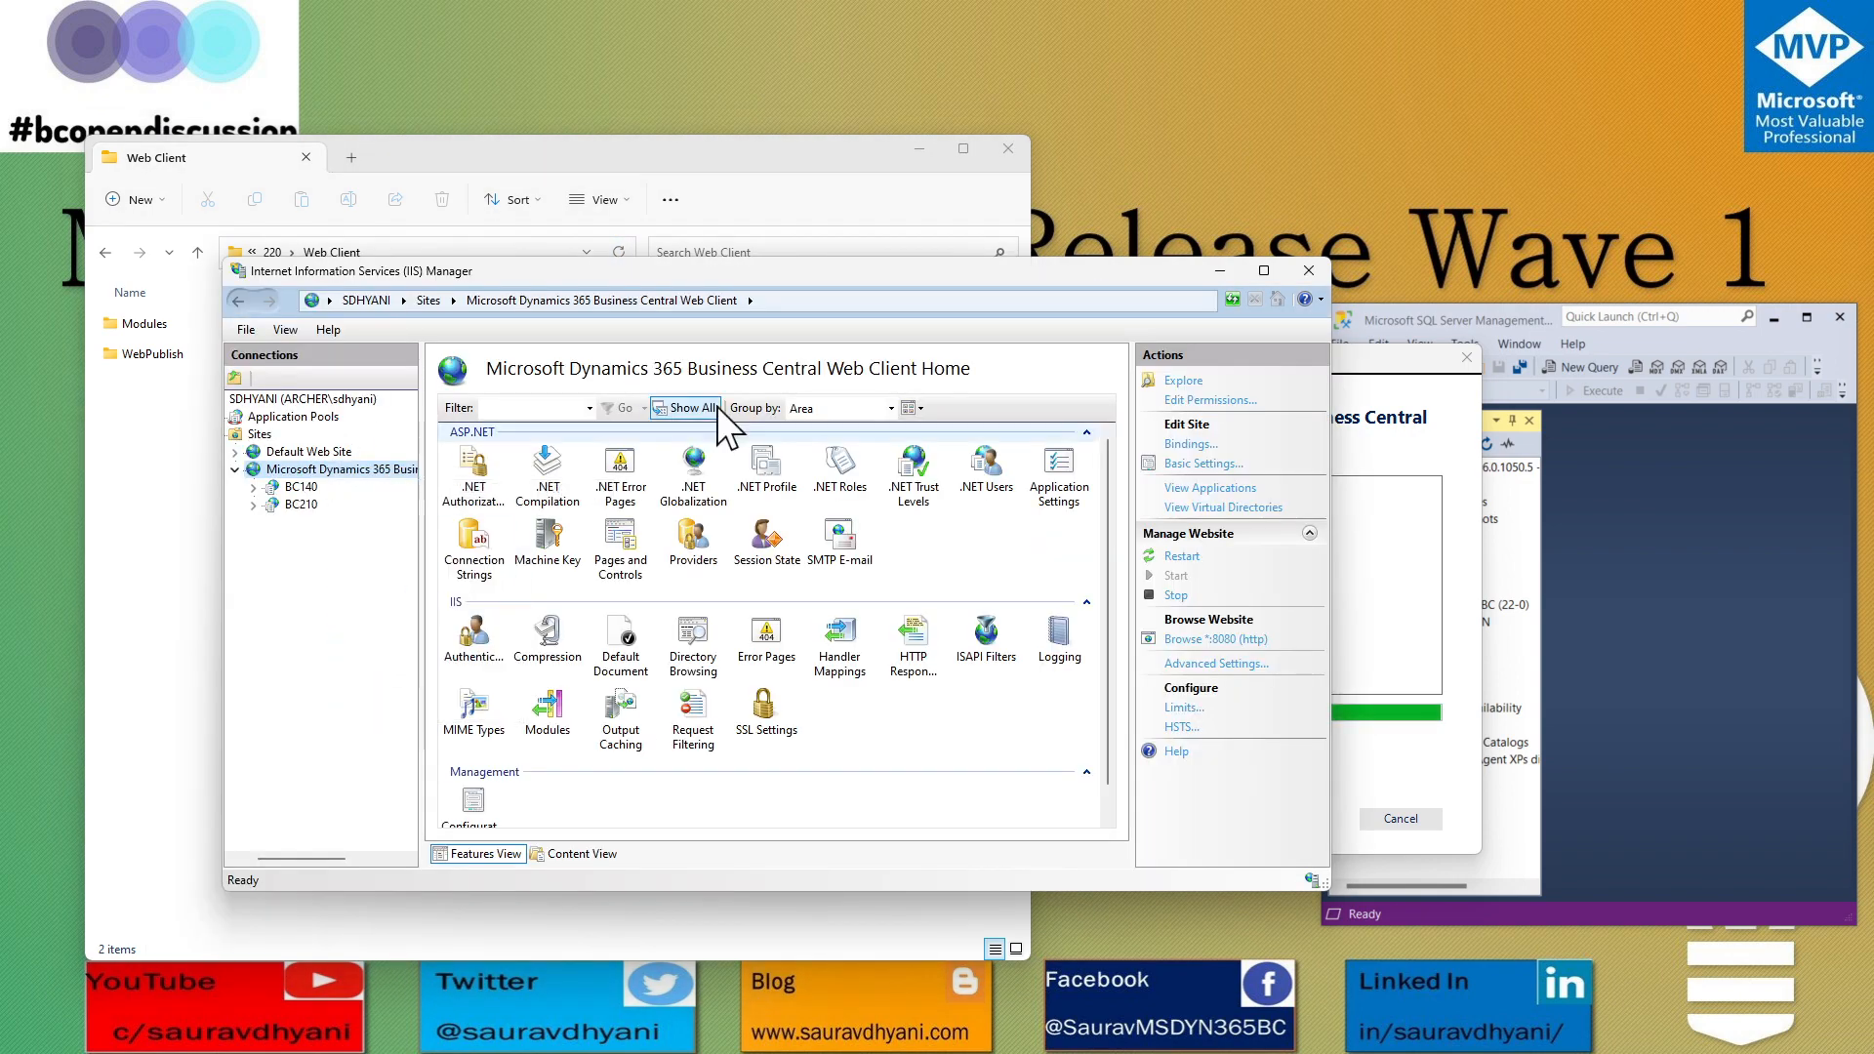
left_click(1437, 478)
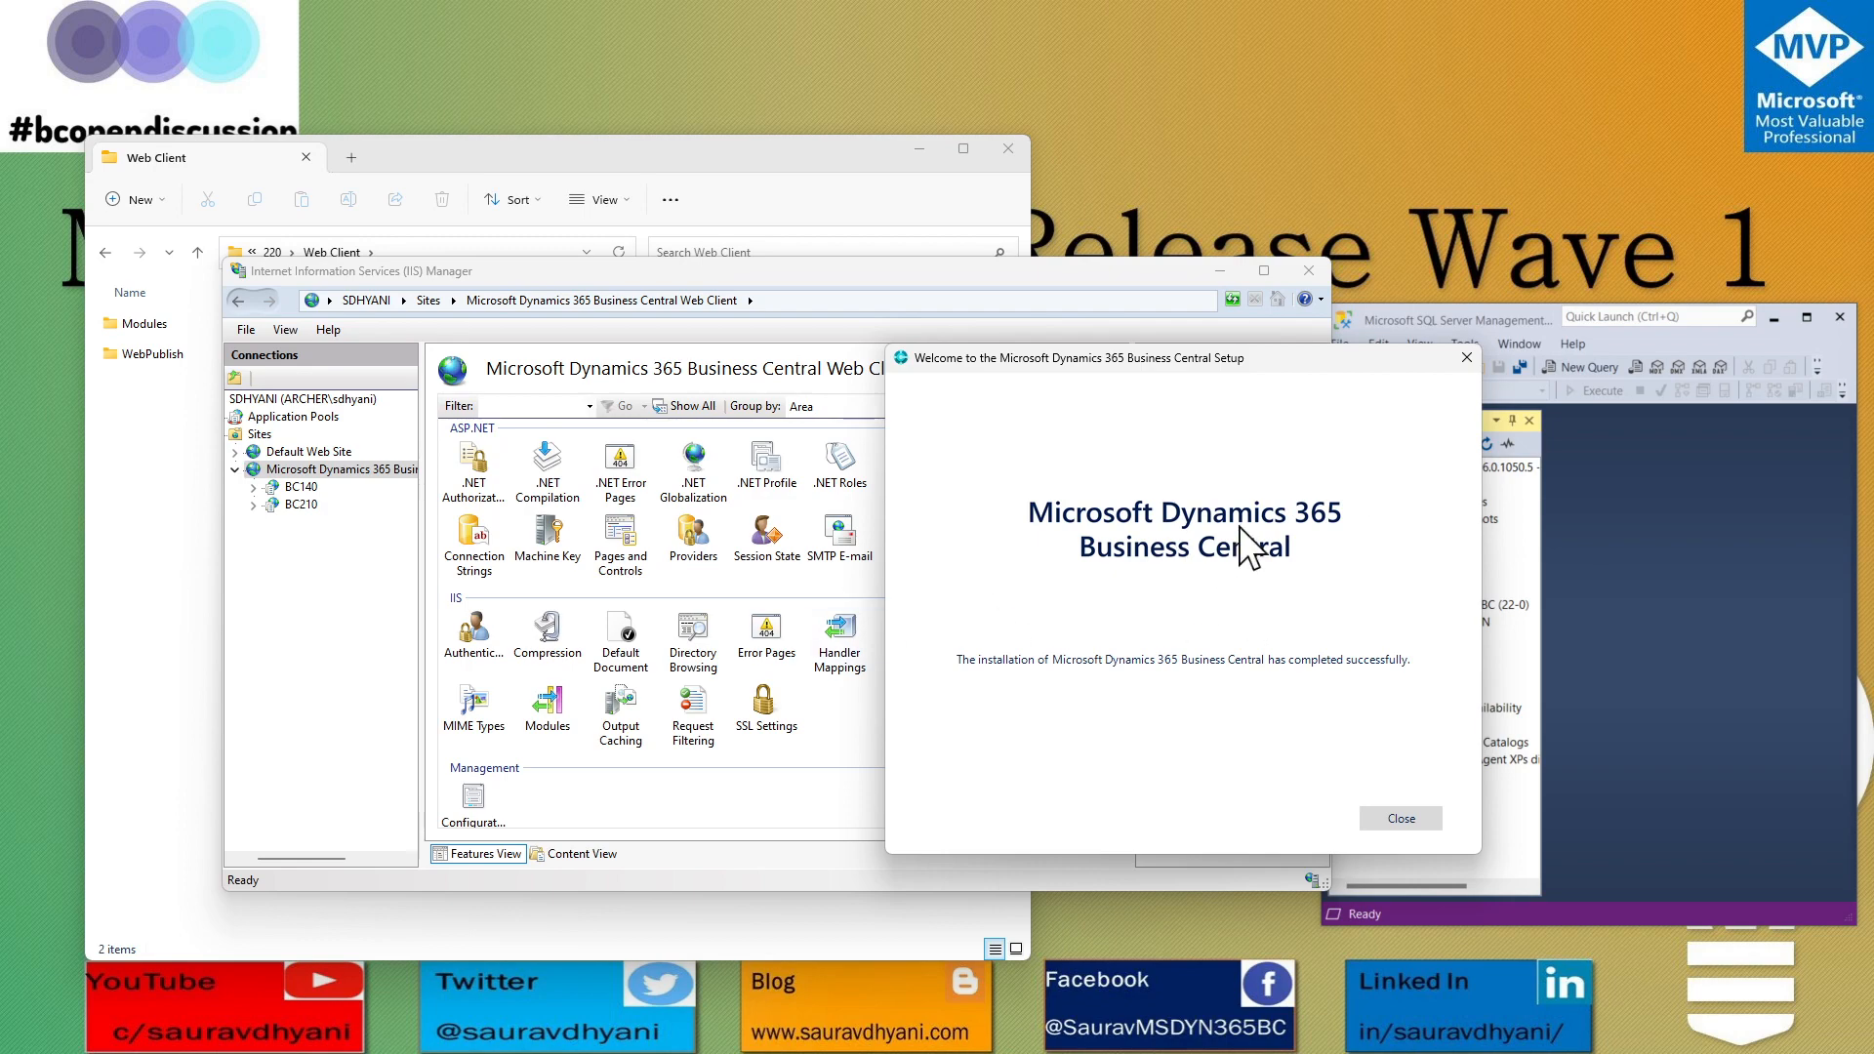
Return to IIS Manager, refresh the Business Central Web Client site, and select its BC220 application.
left_click(327, 555)
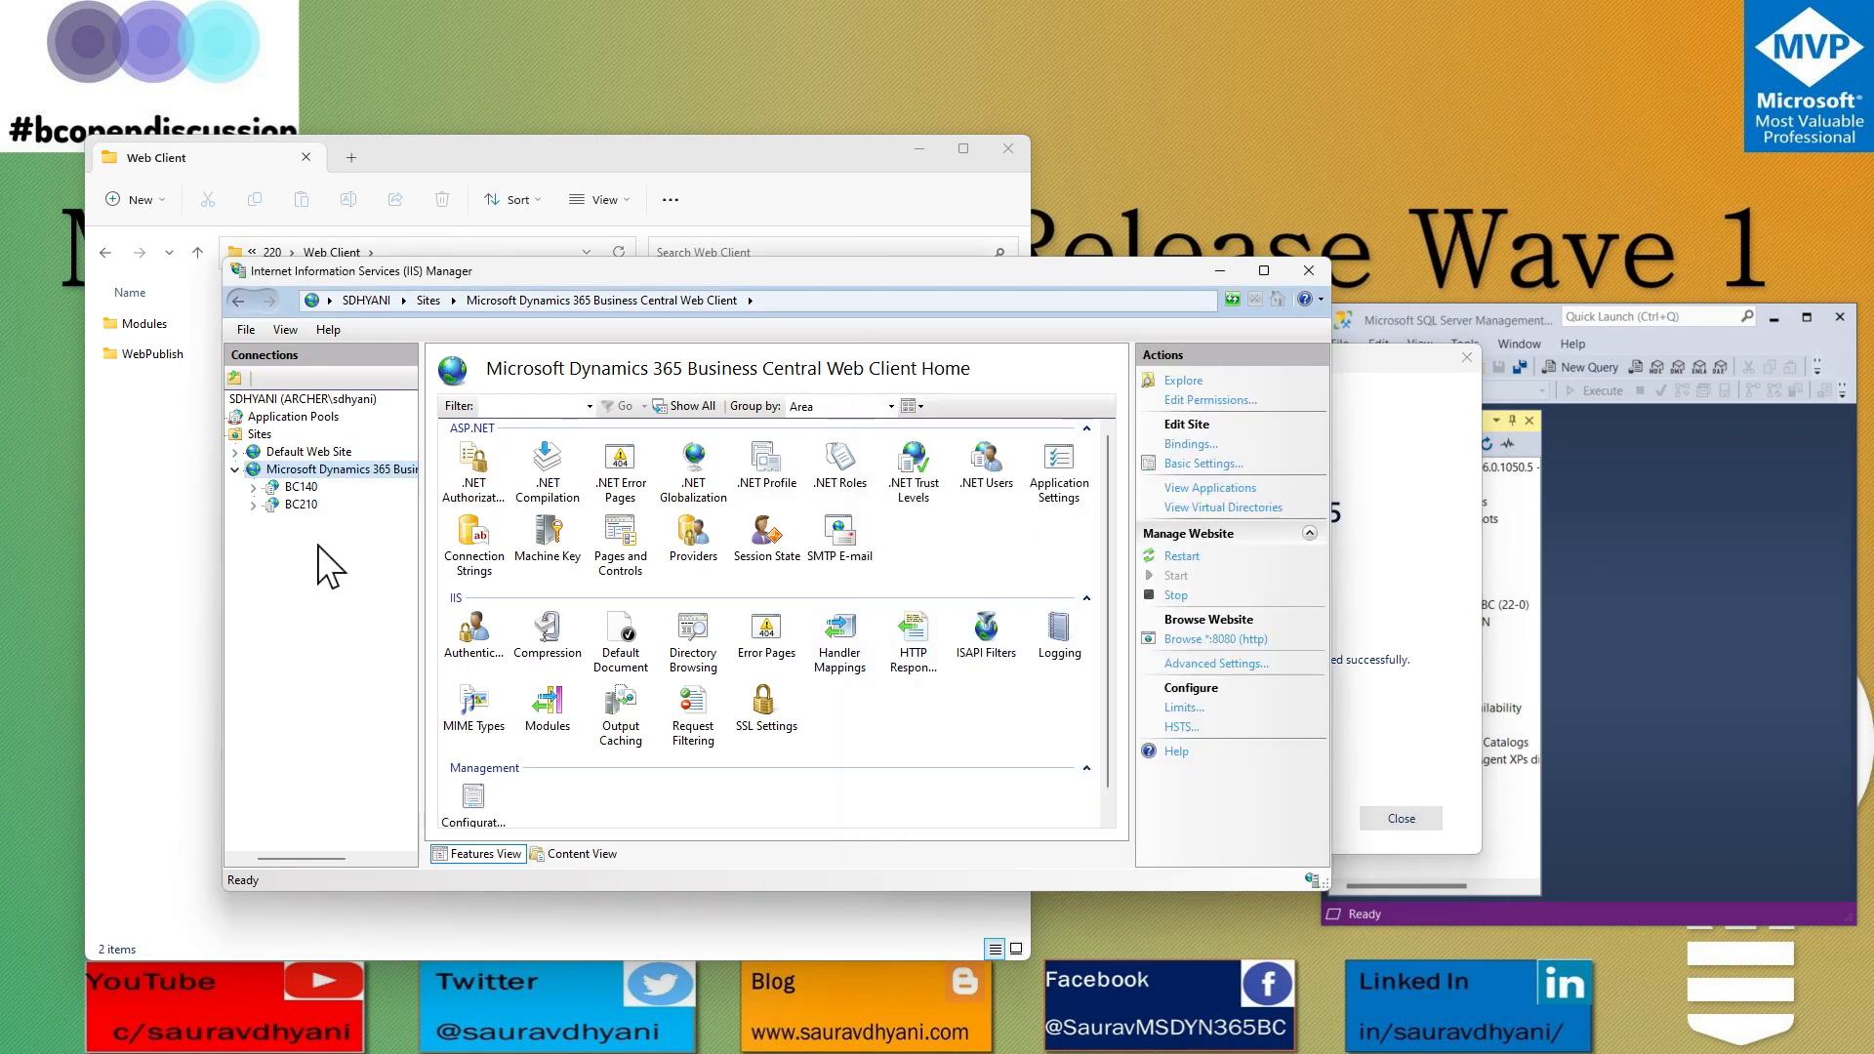
right_click(311, 466)
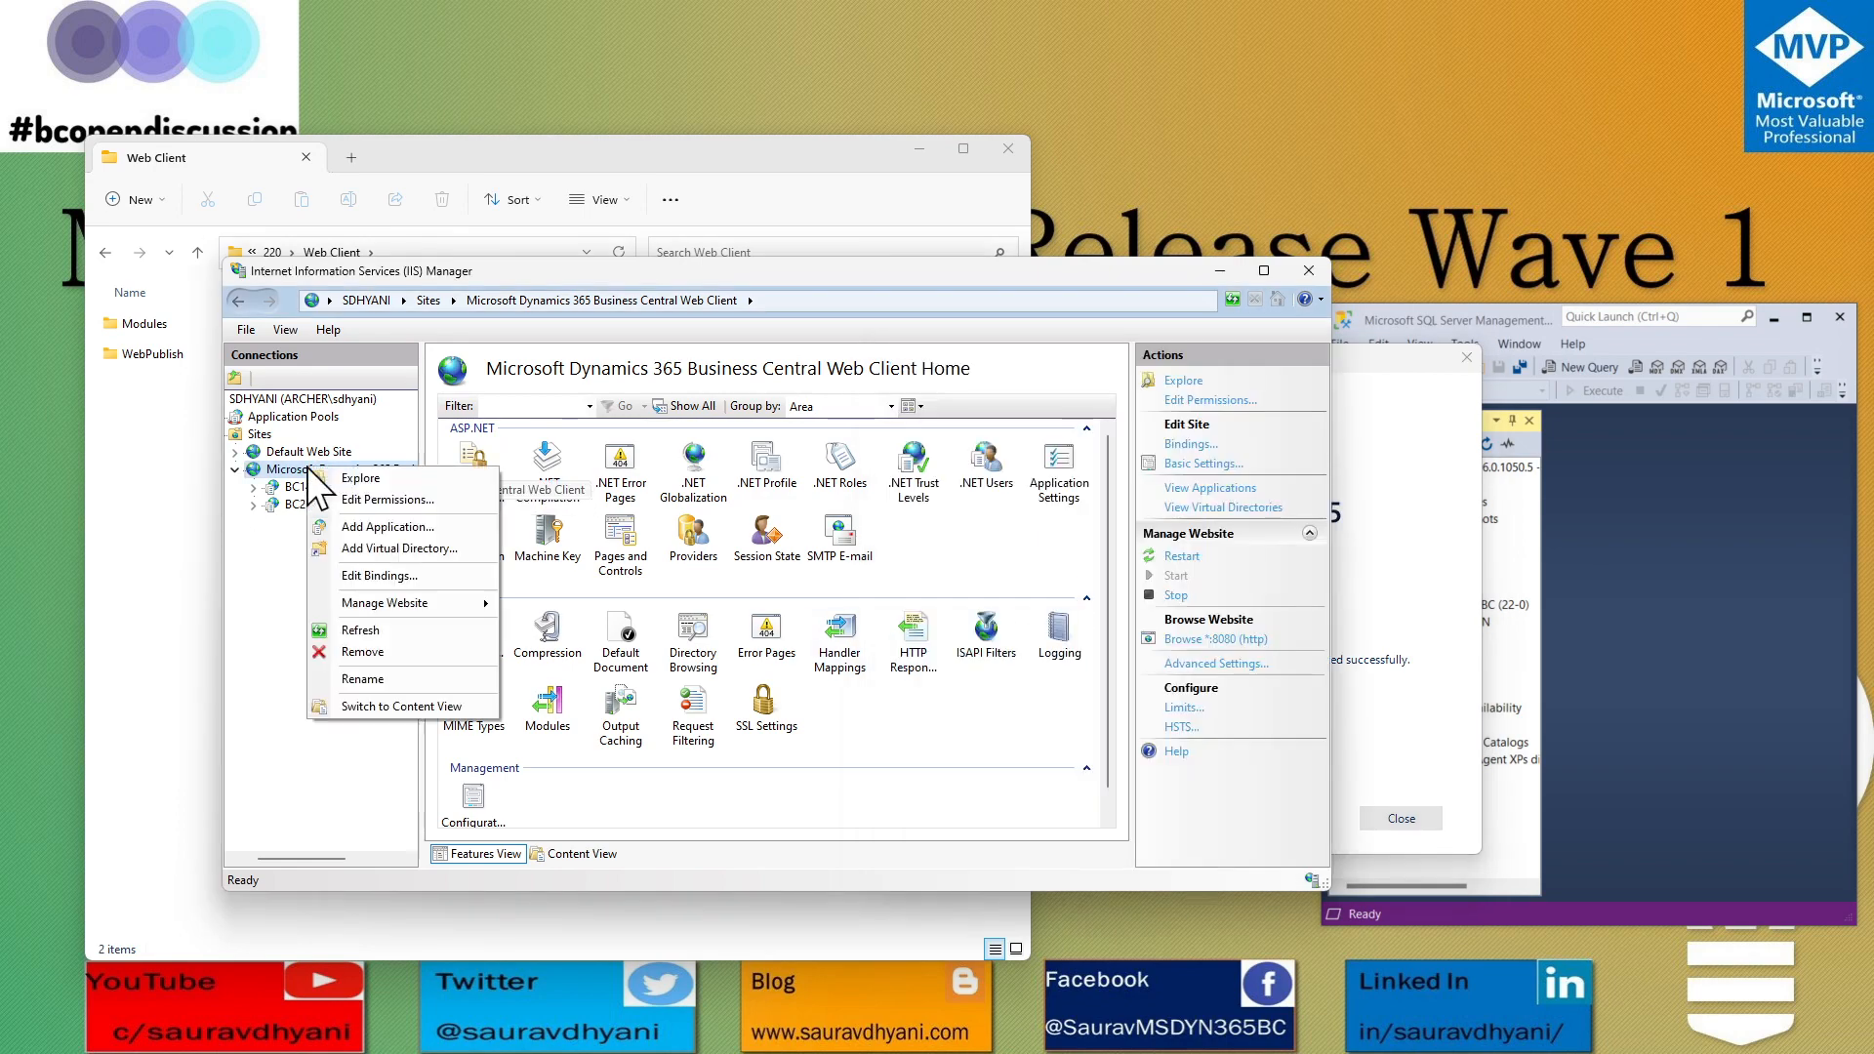
left_click(400, 630)
left_click(303, 523)
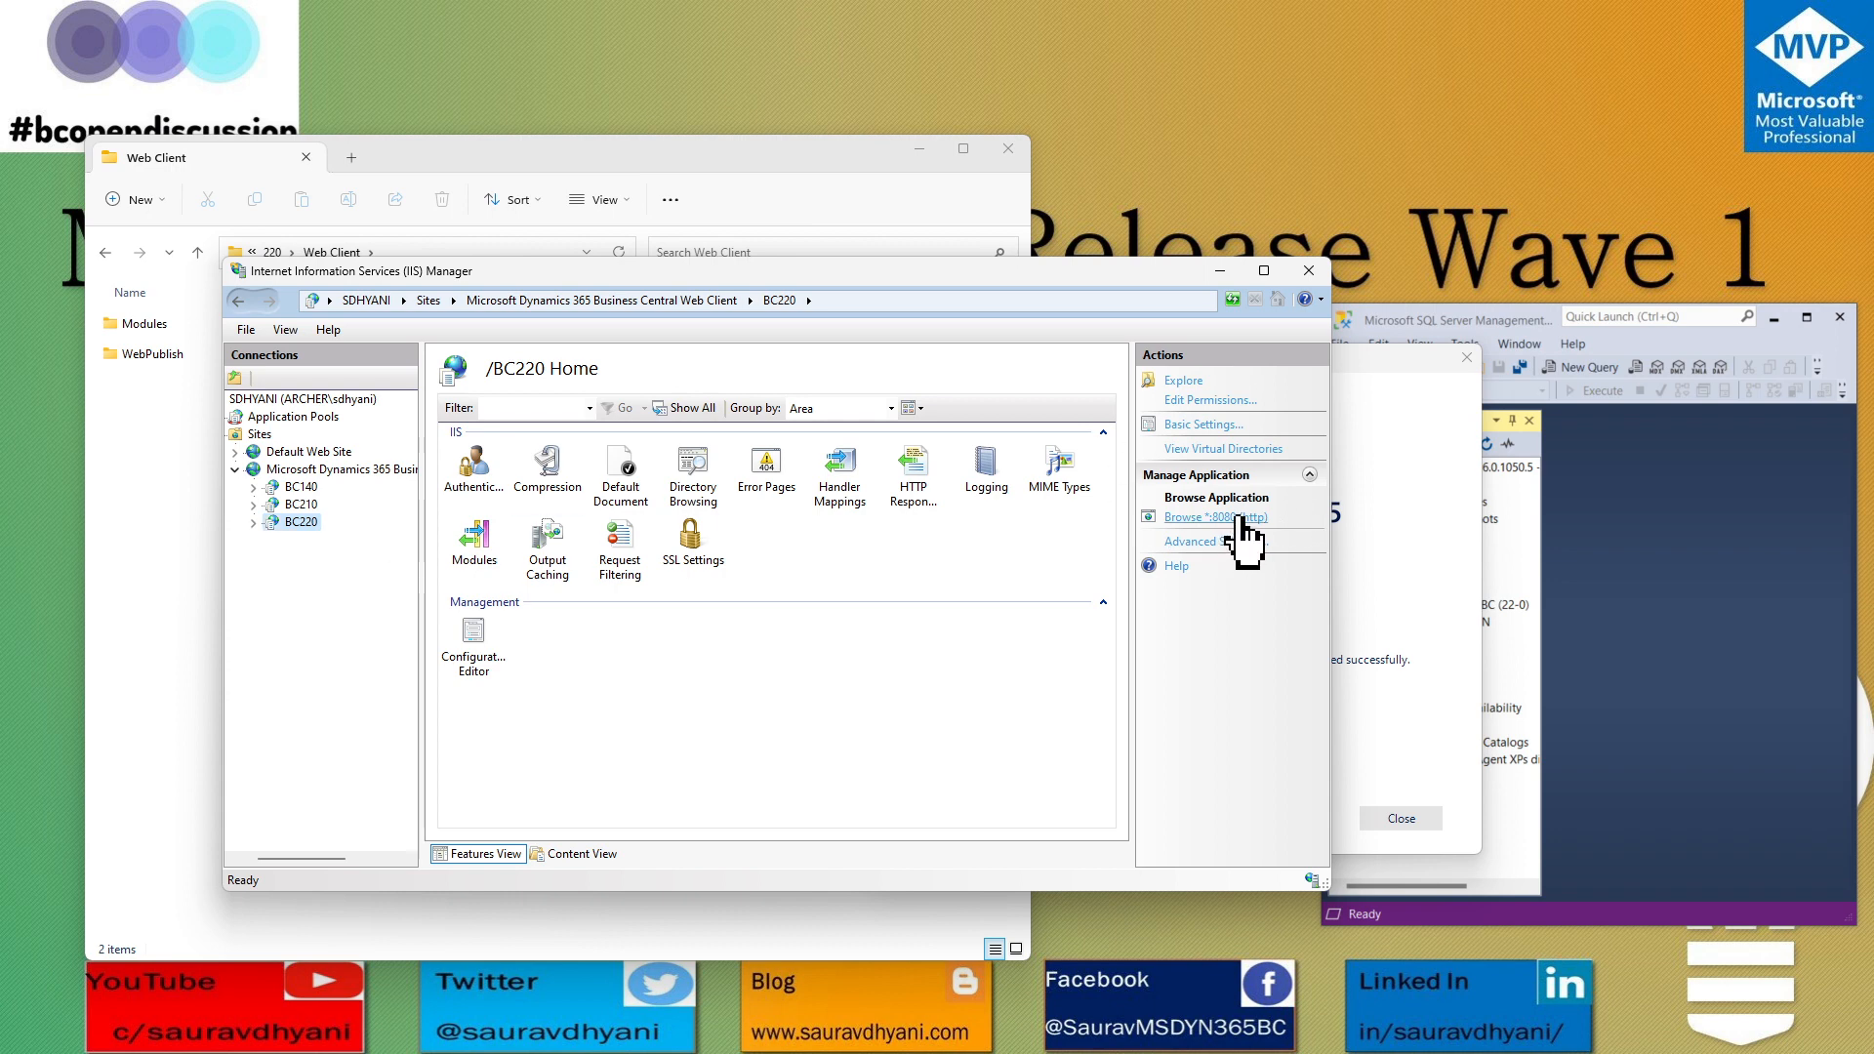
Return to File Explorer, look through the Service folder under 220, and bring SQL Server Management Studio forward for comparison.
left_click(103, 386)
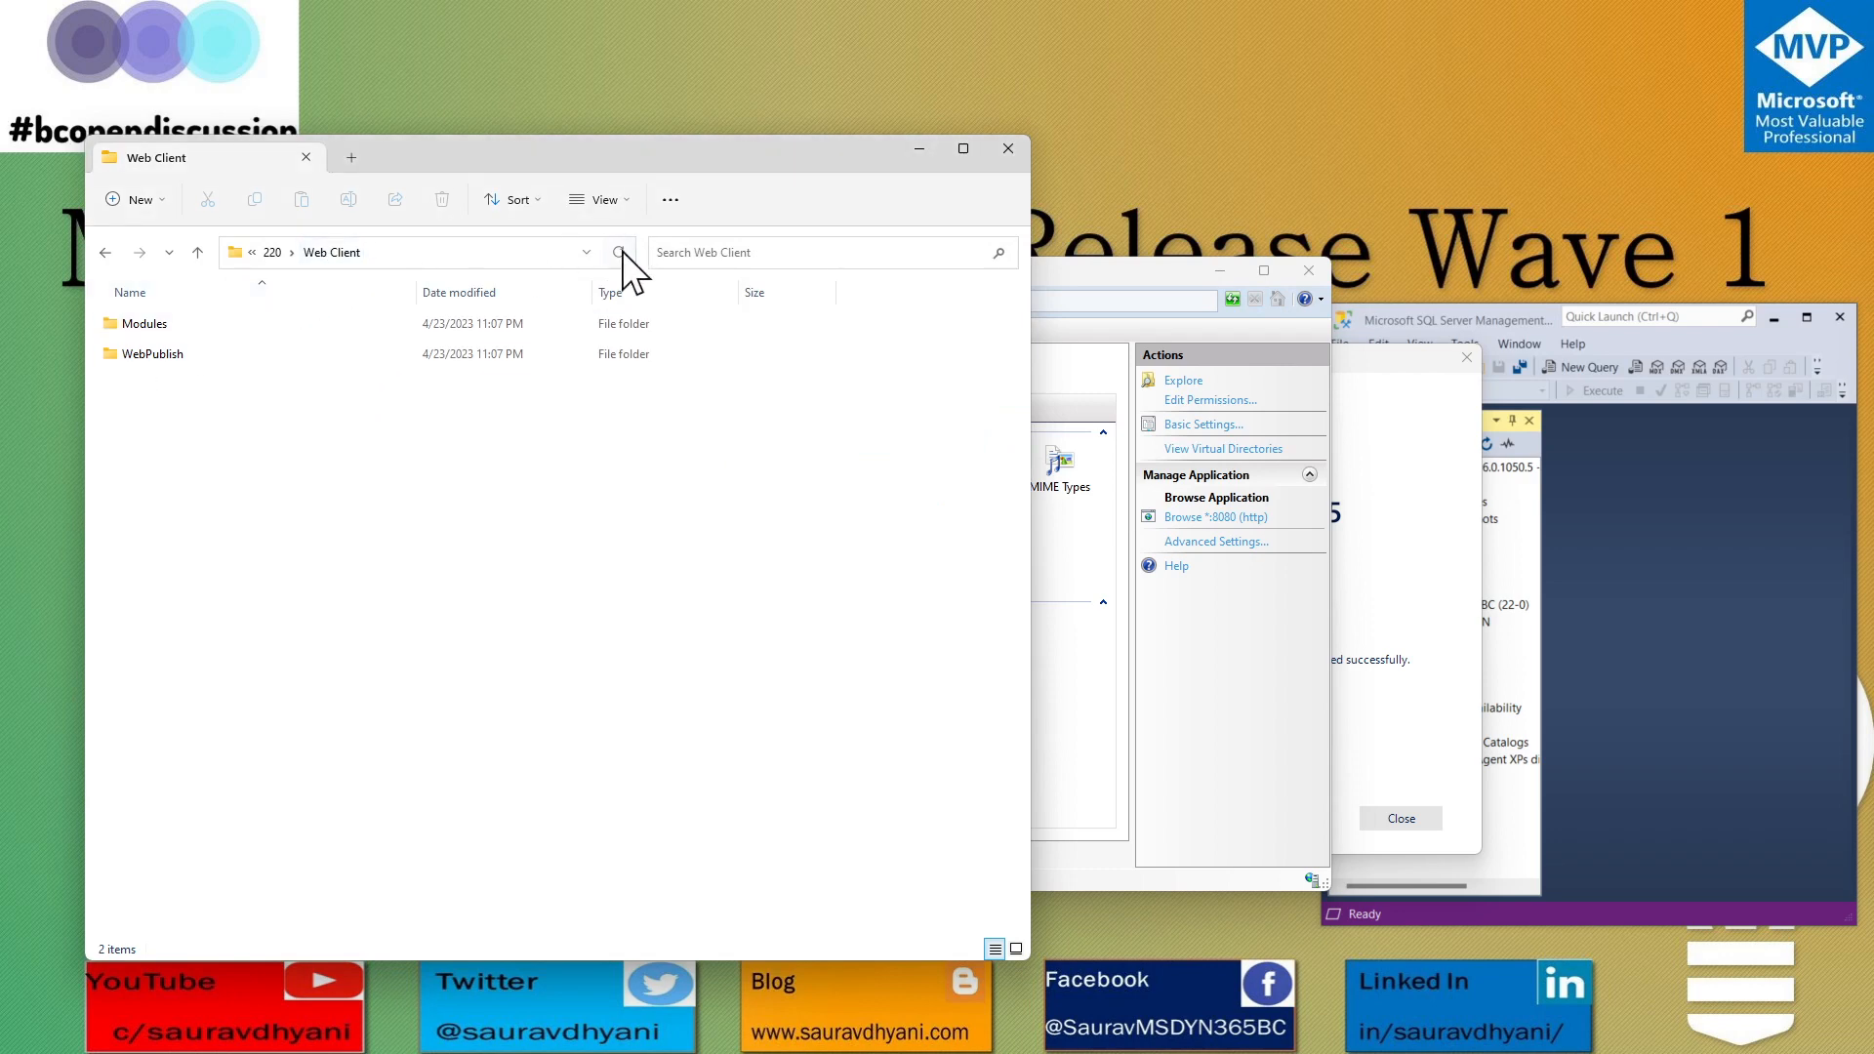
left_click(269, 252)
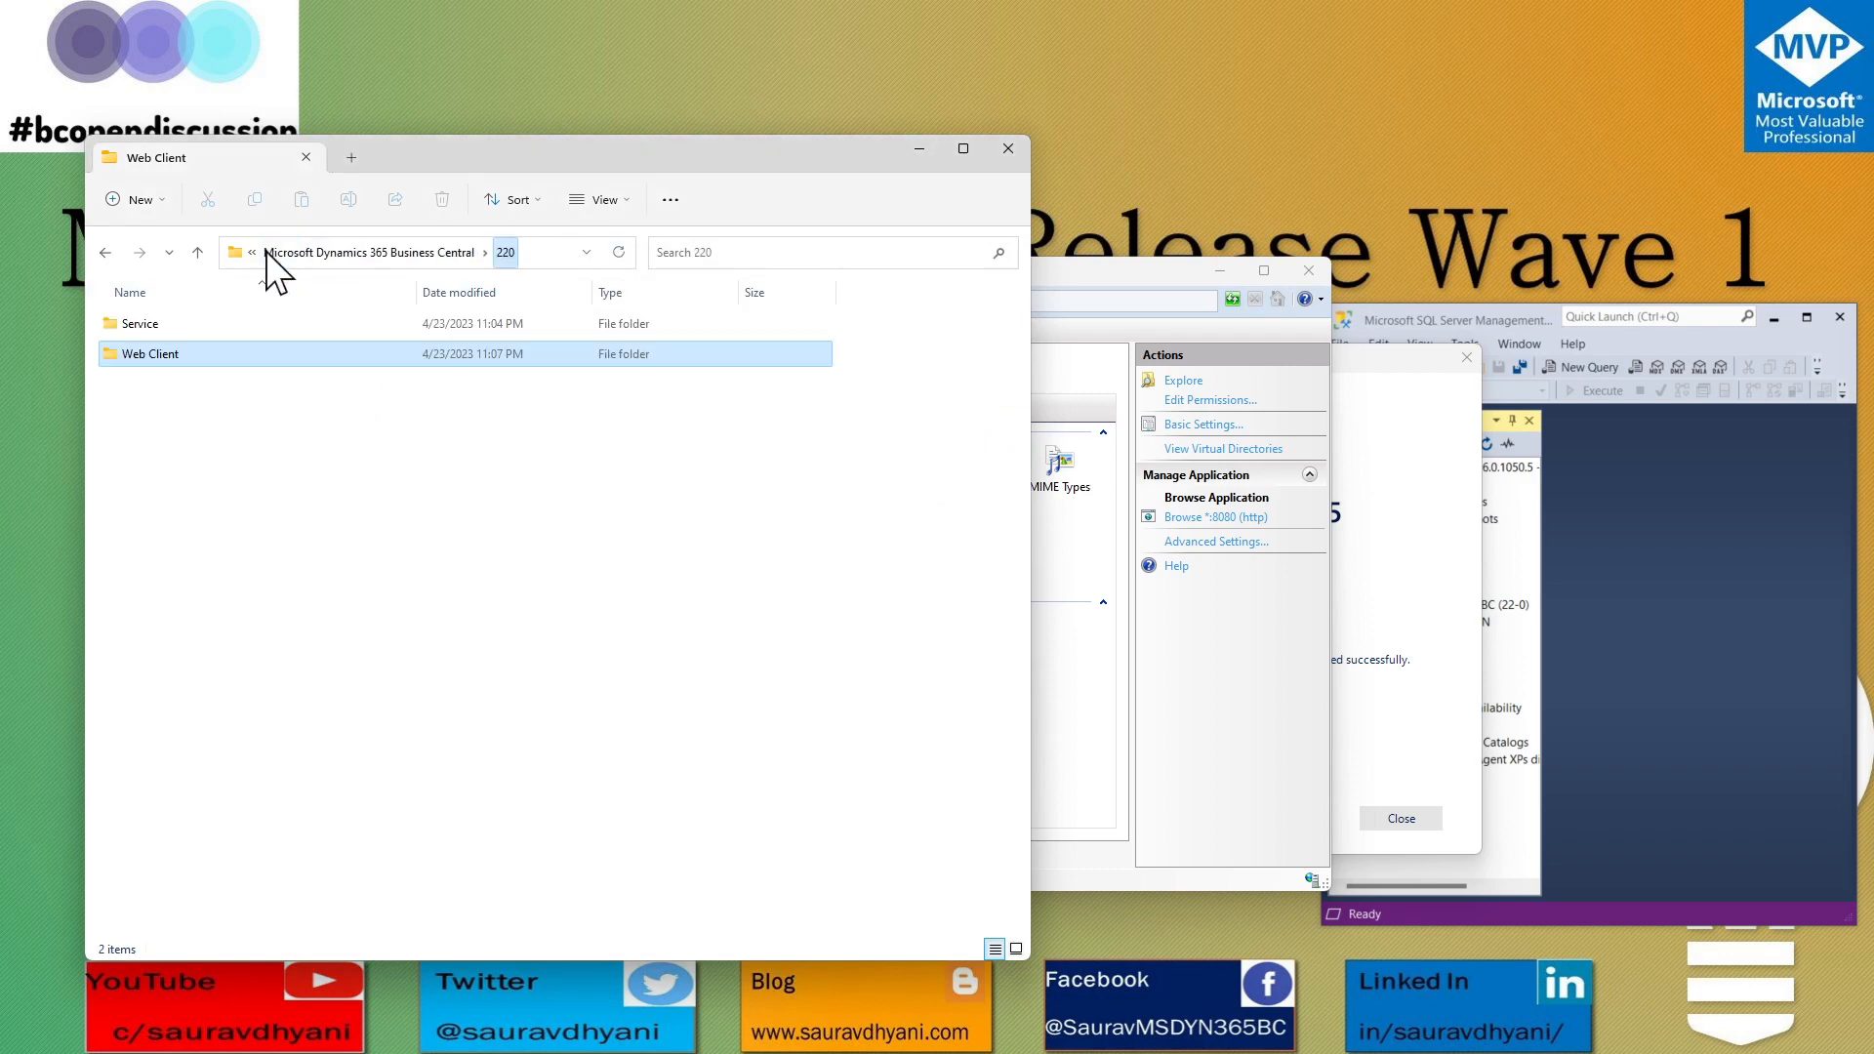
double_click(142, 322)
scroll(254, 391, "down", 10)
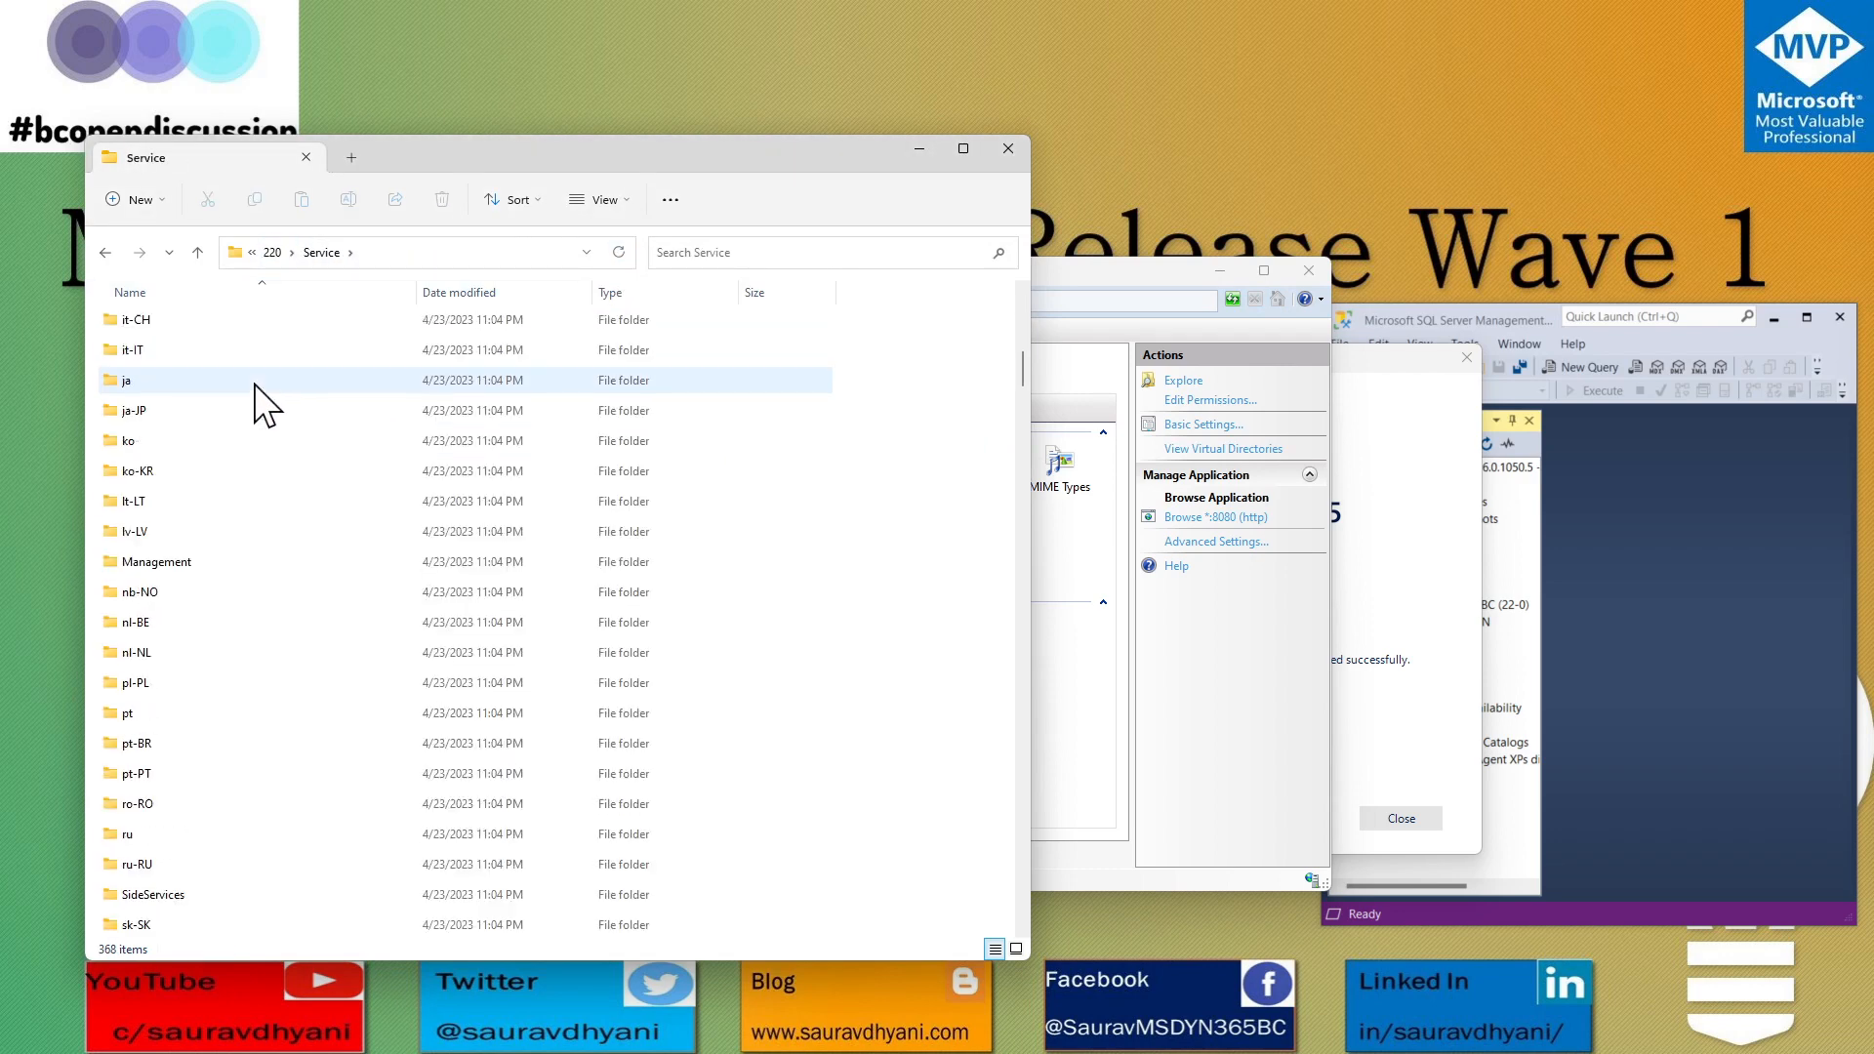
scroll(264, 405, "up", 10)
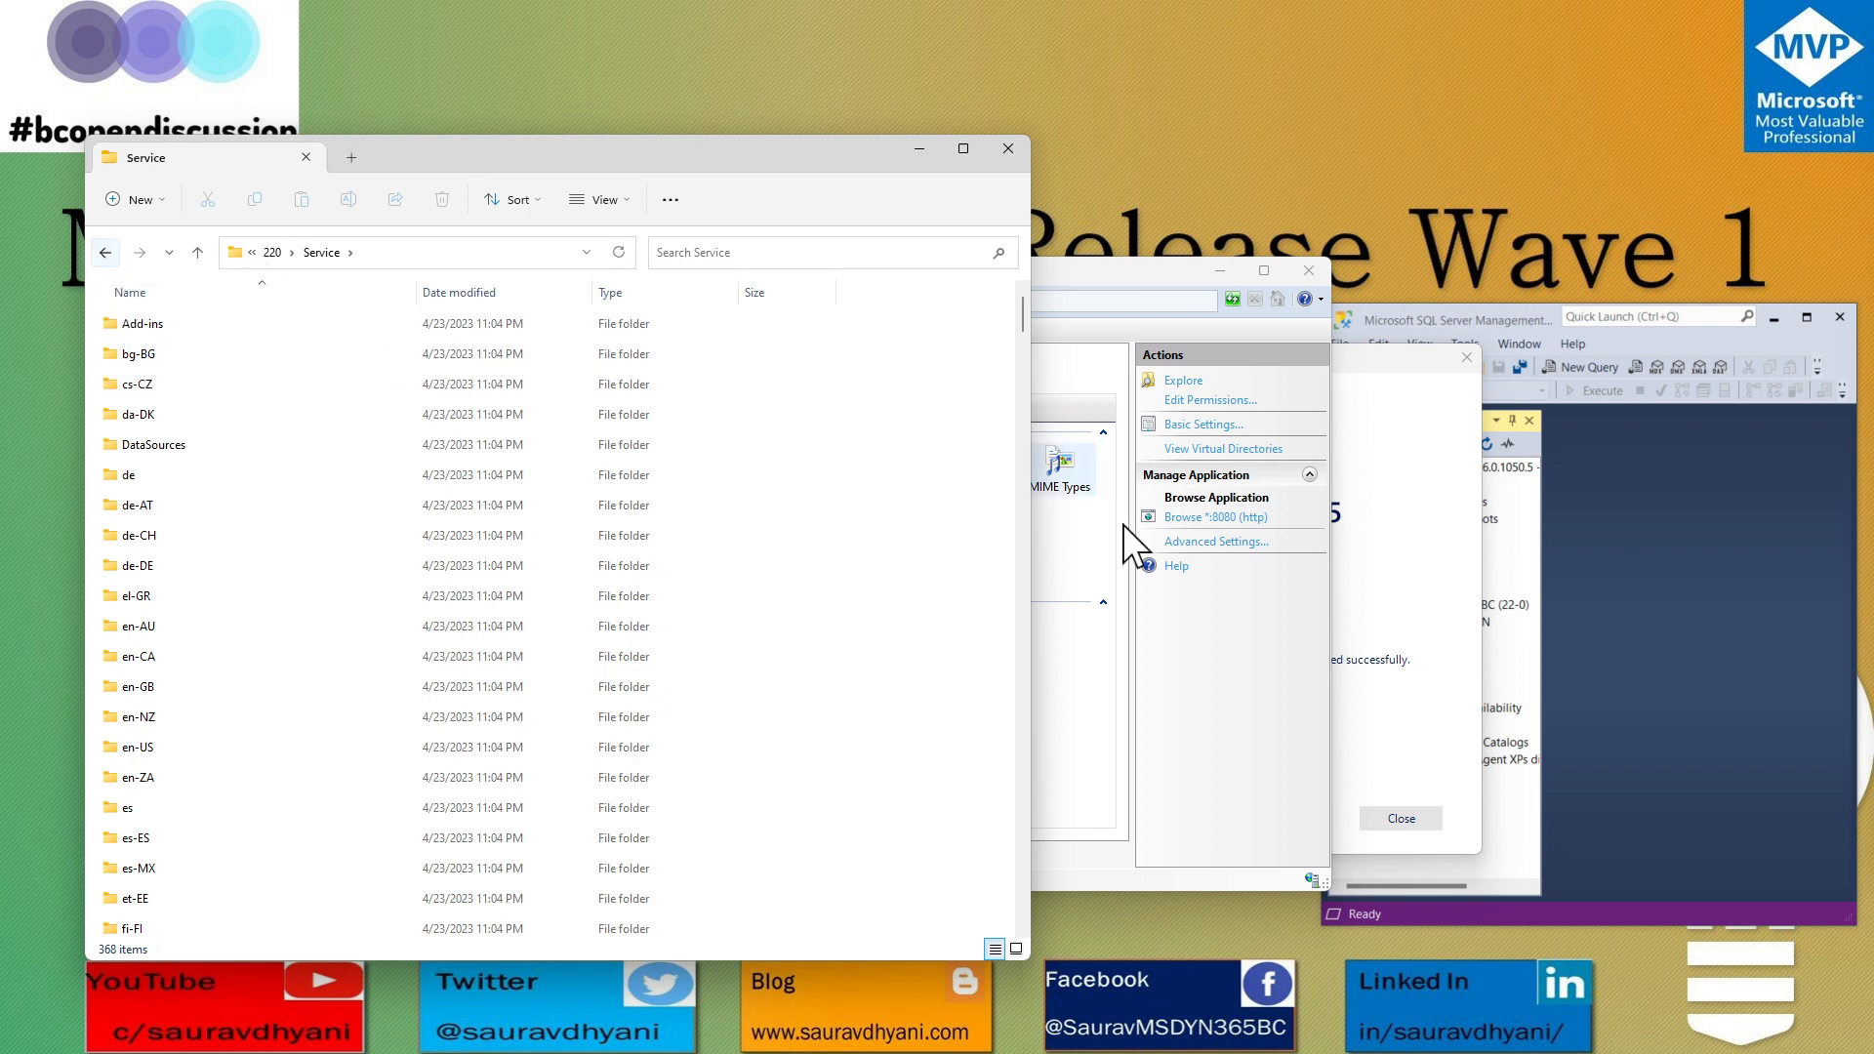
left_click(1705, 598)
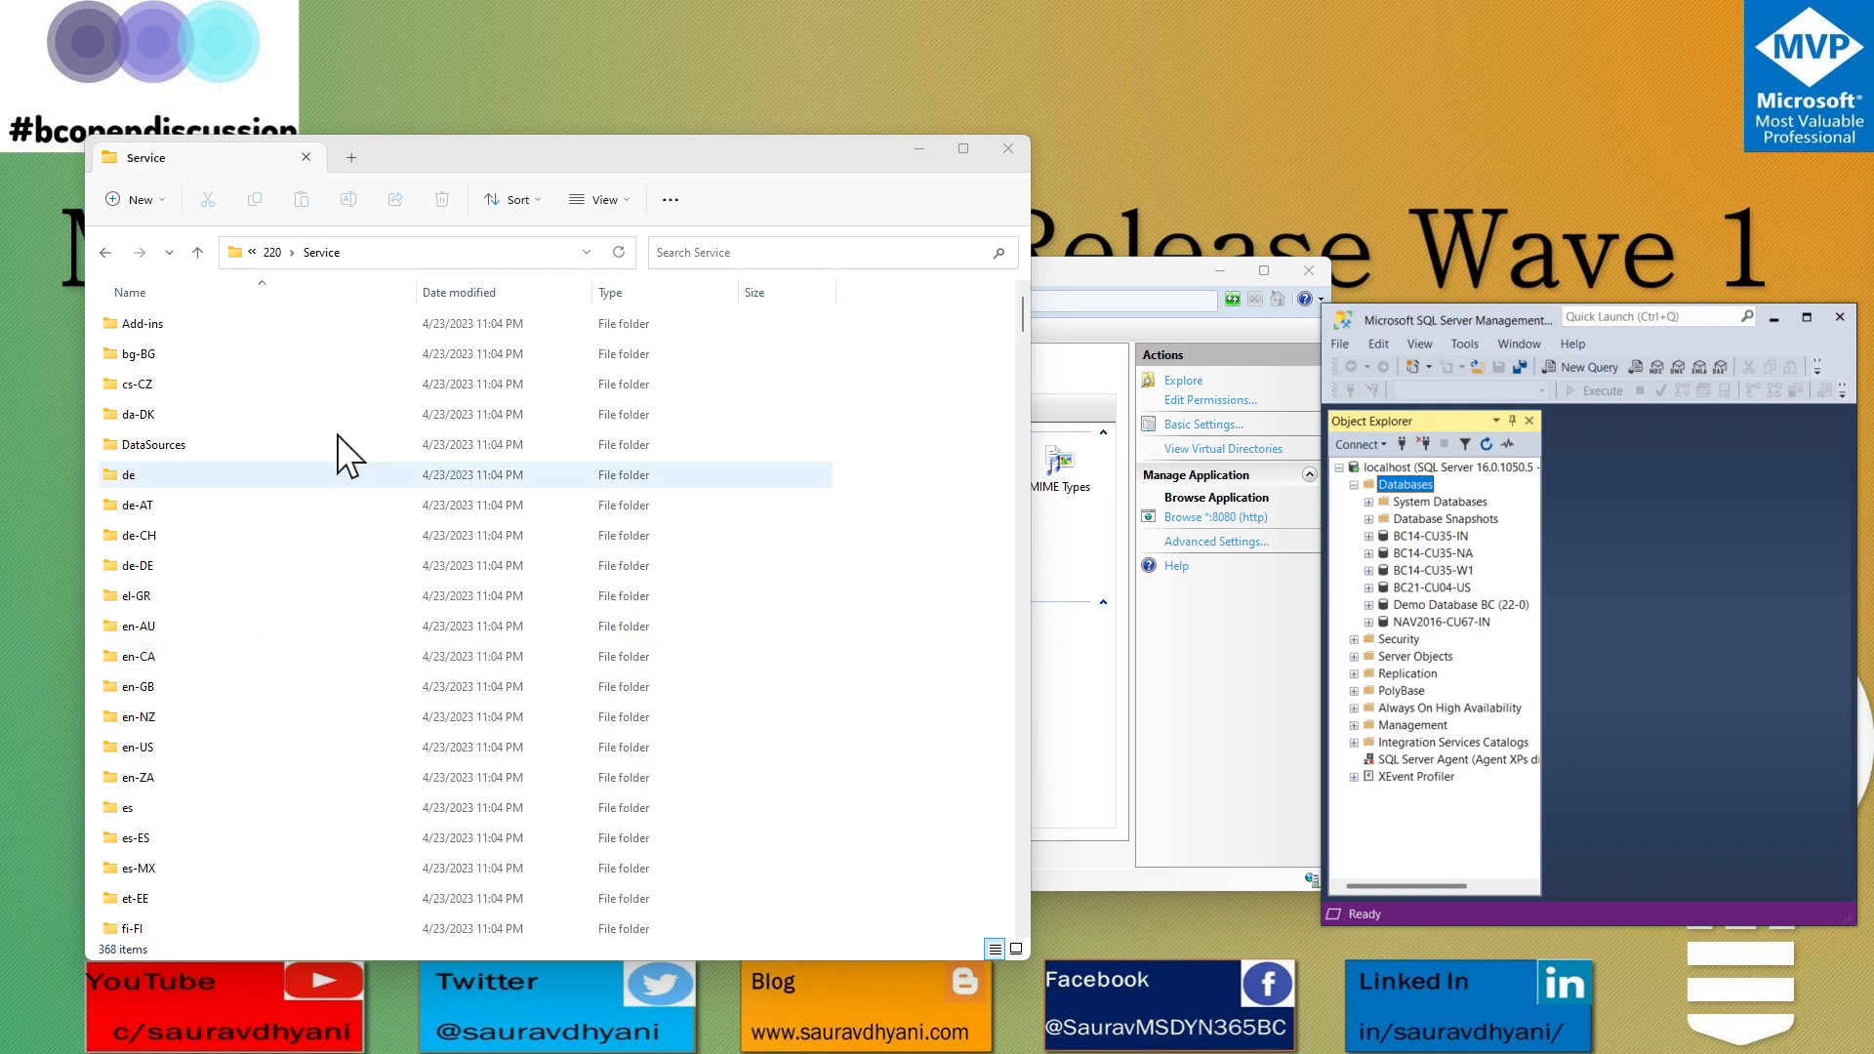
Find the CustomSettings configuration file in the Service folder, open it in Visual Studio Code, and reposition the editor window.
scroll(292, 508, "down", 15)
scroll(292, 597, "down", 10)
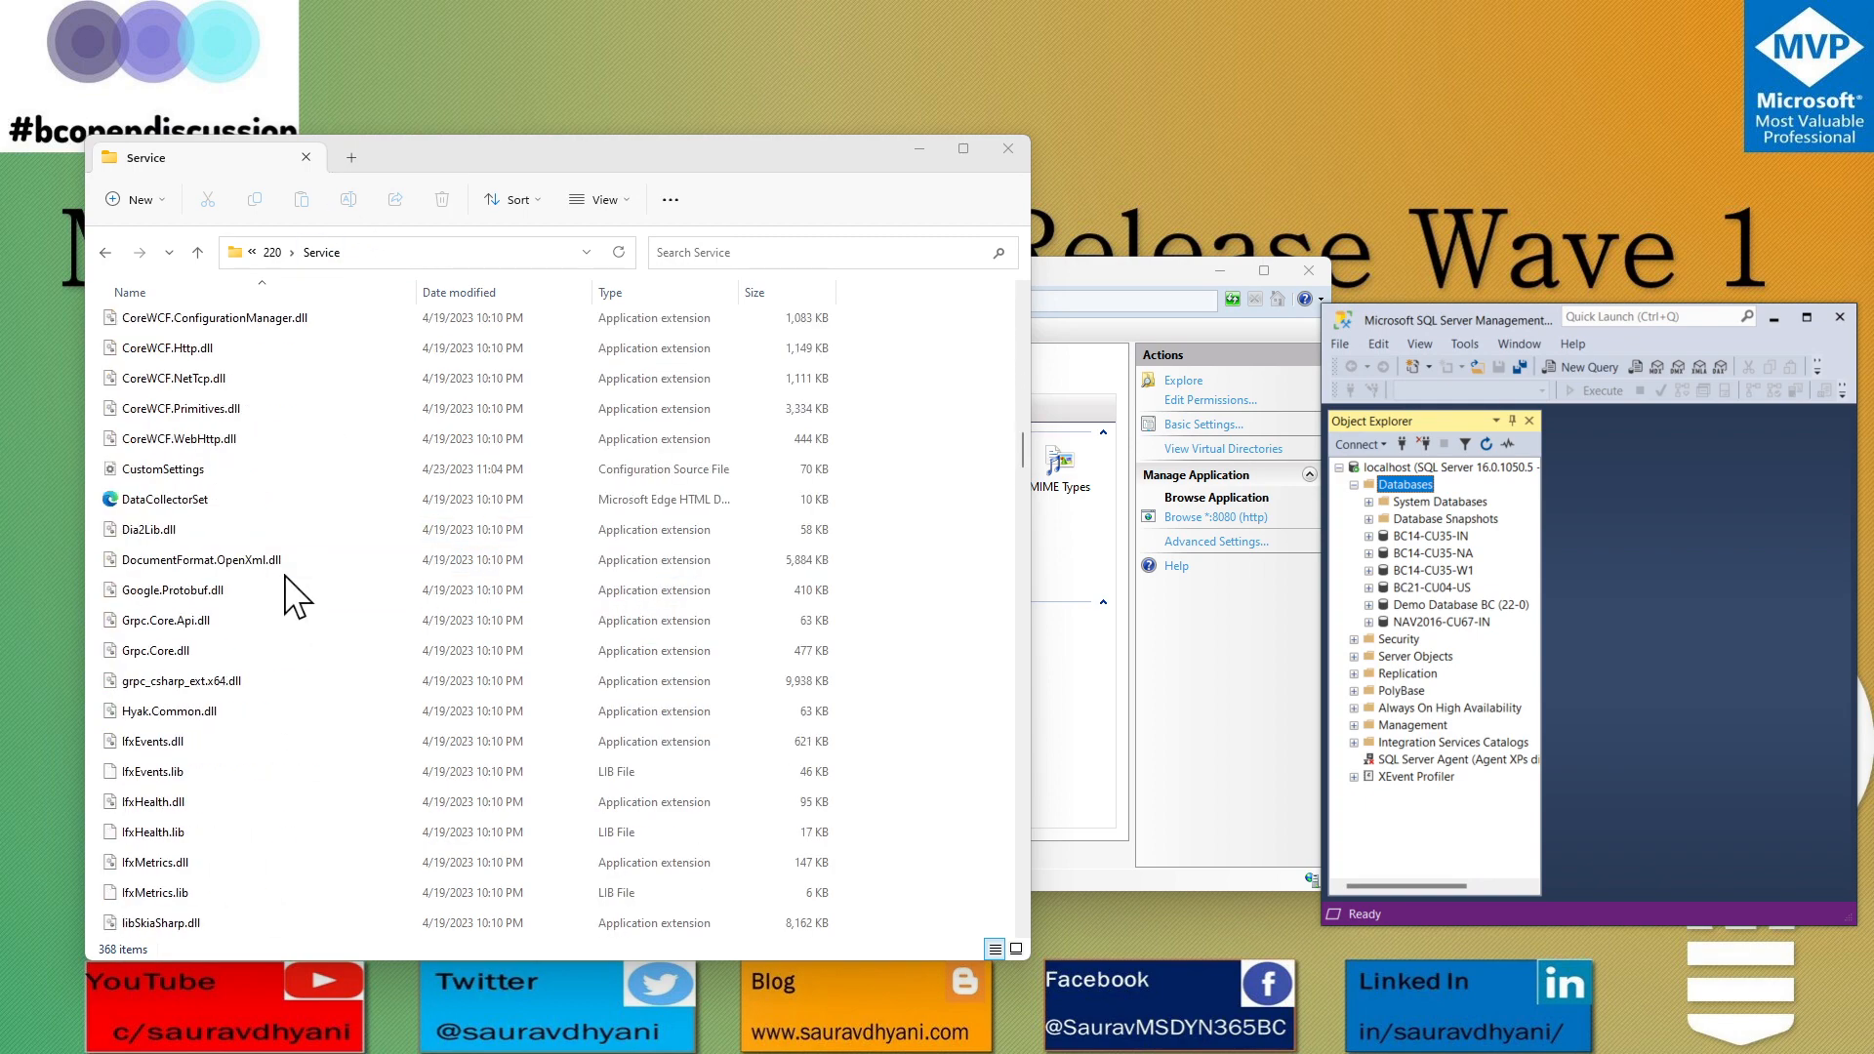
right_click(154, 467)
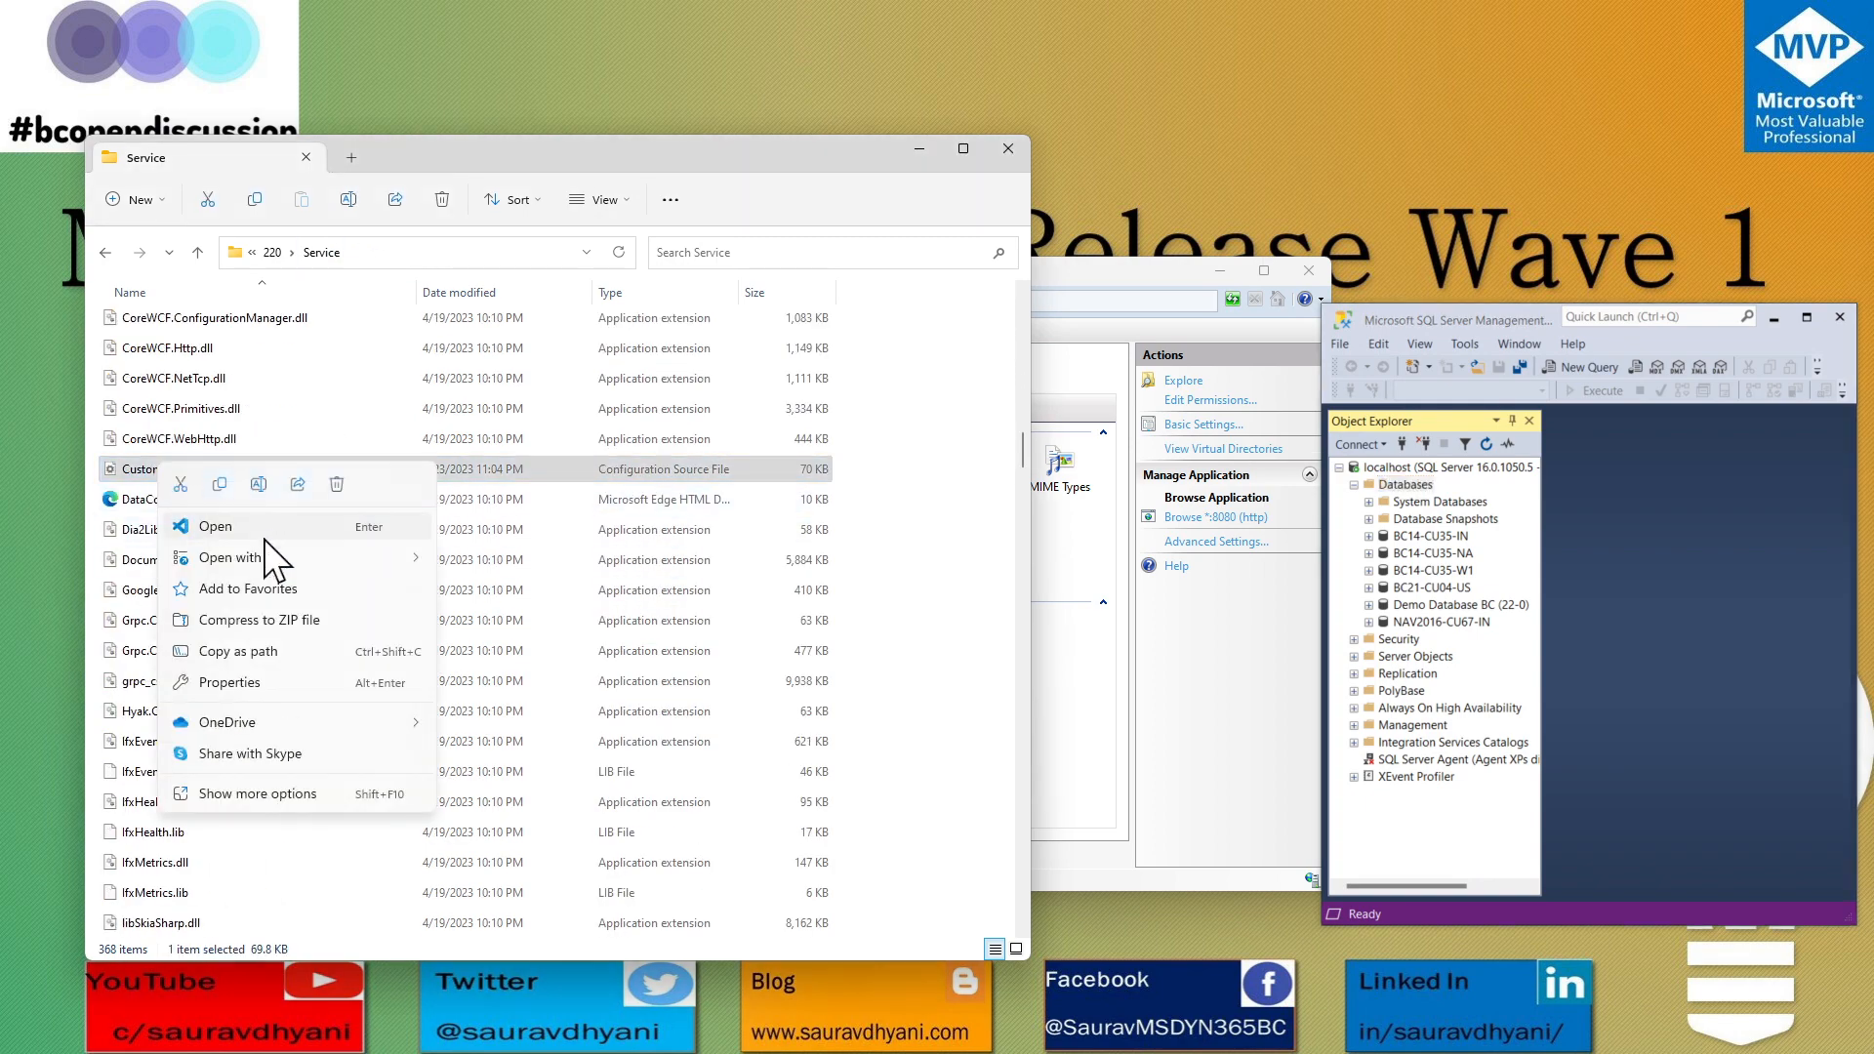
left_click(258, 526)
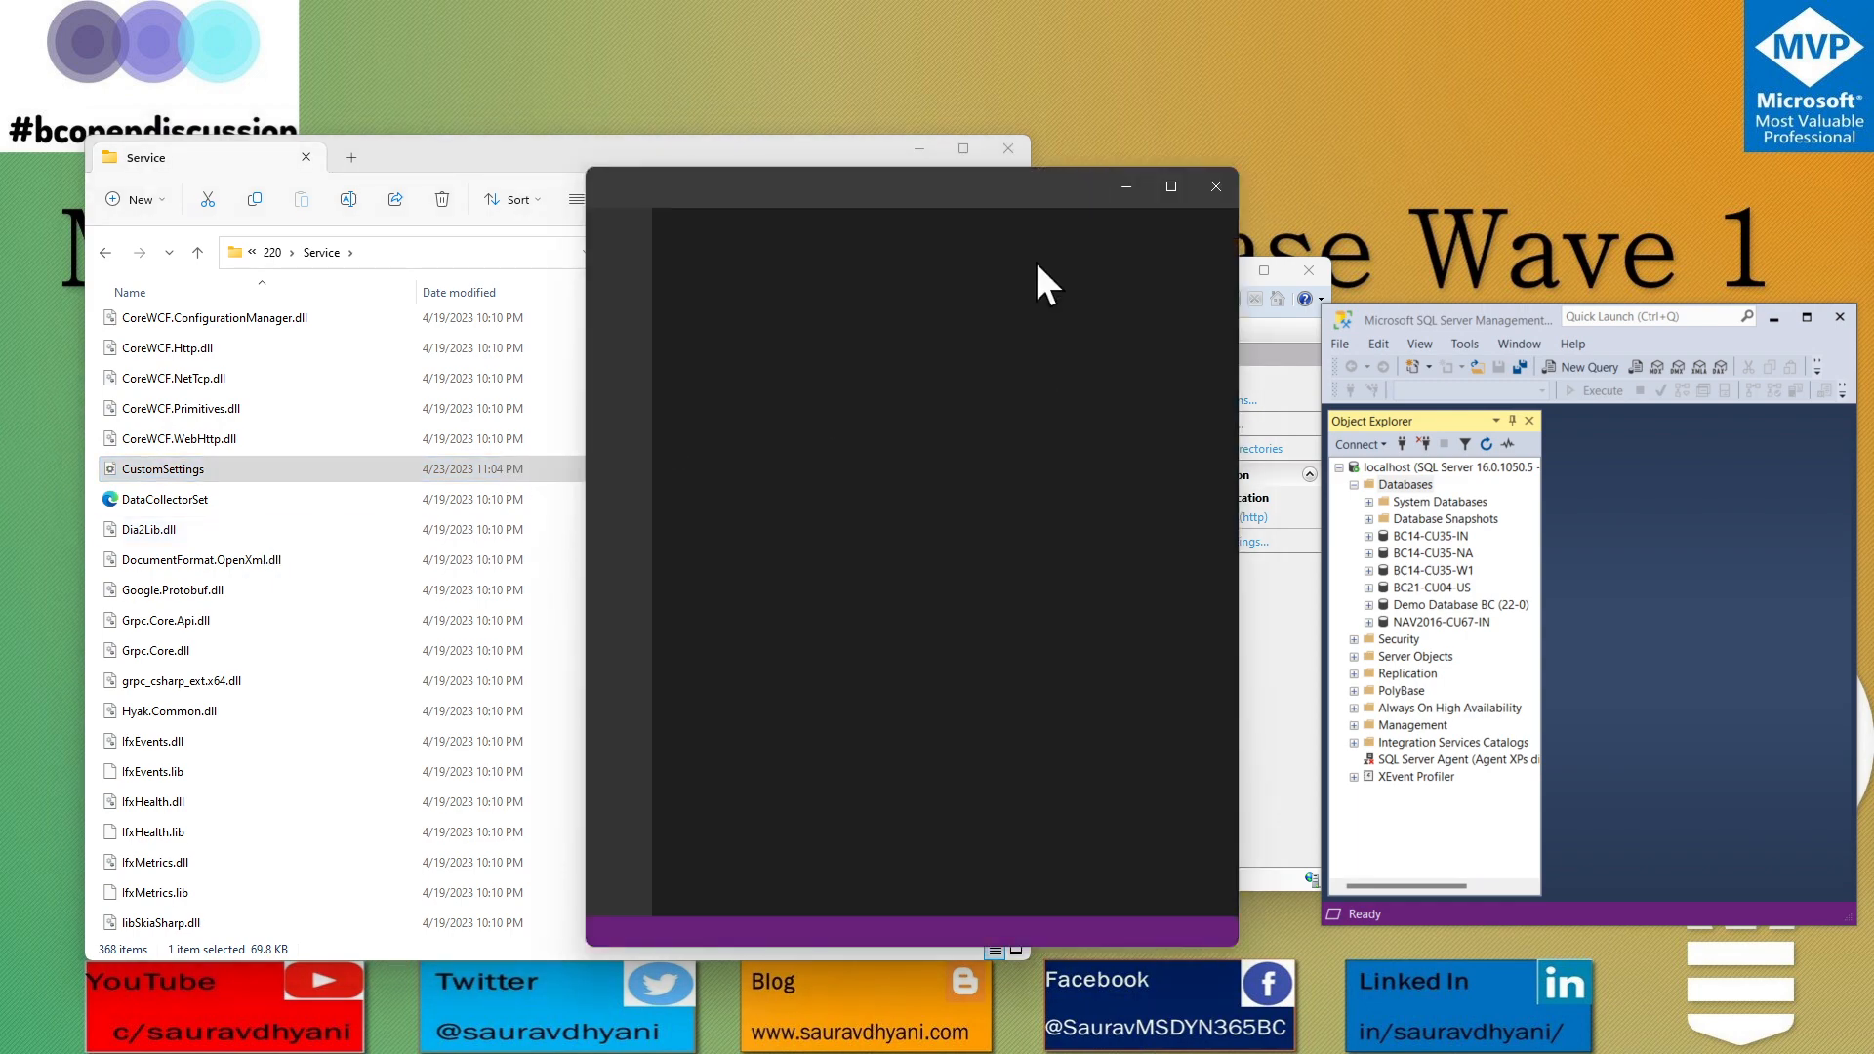
left_click_drag(585, 168, 207, 146)
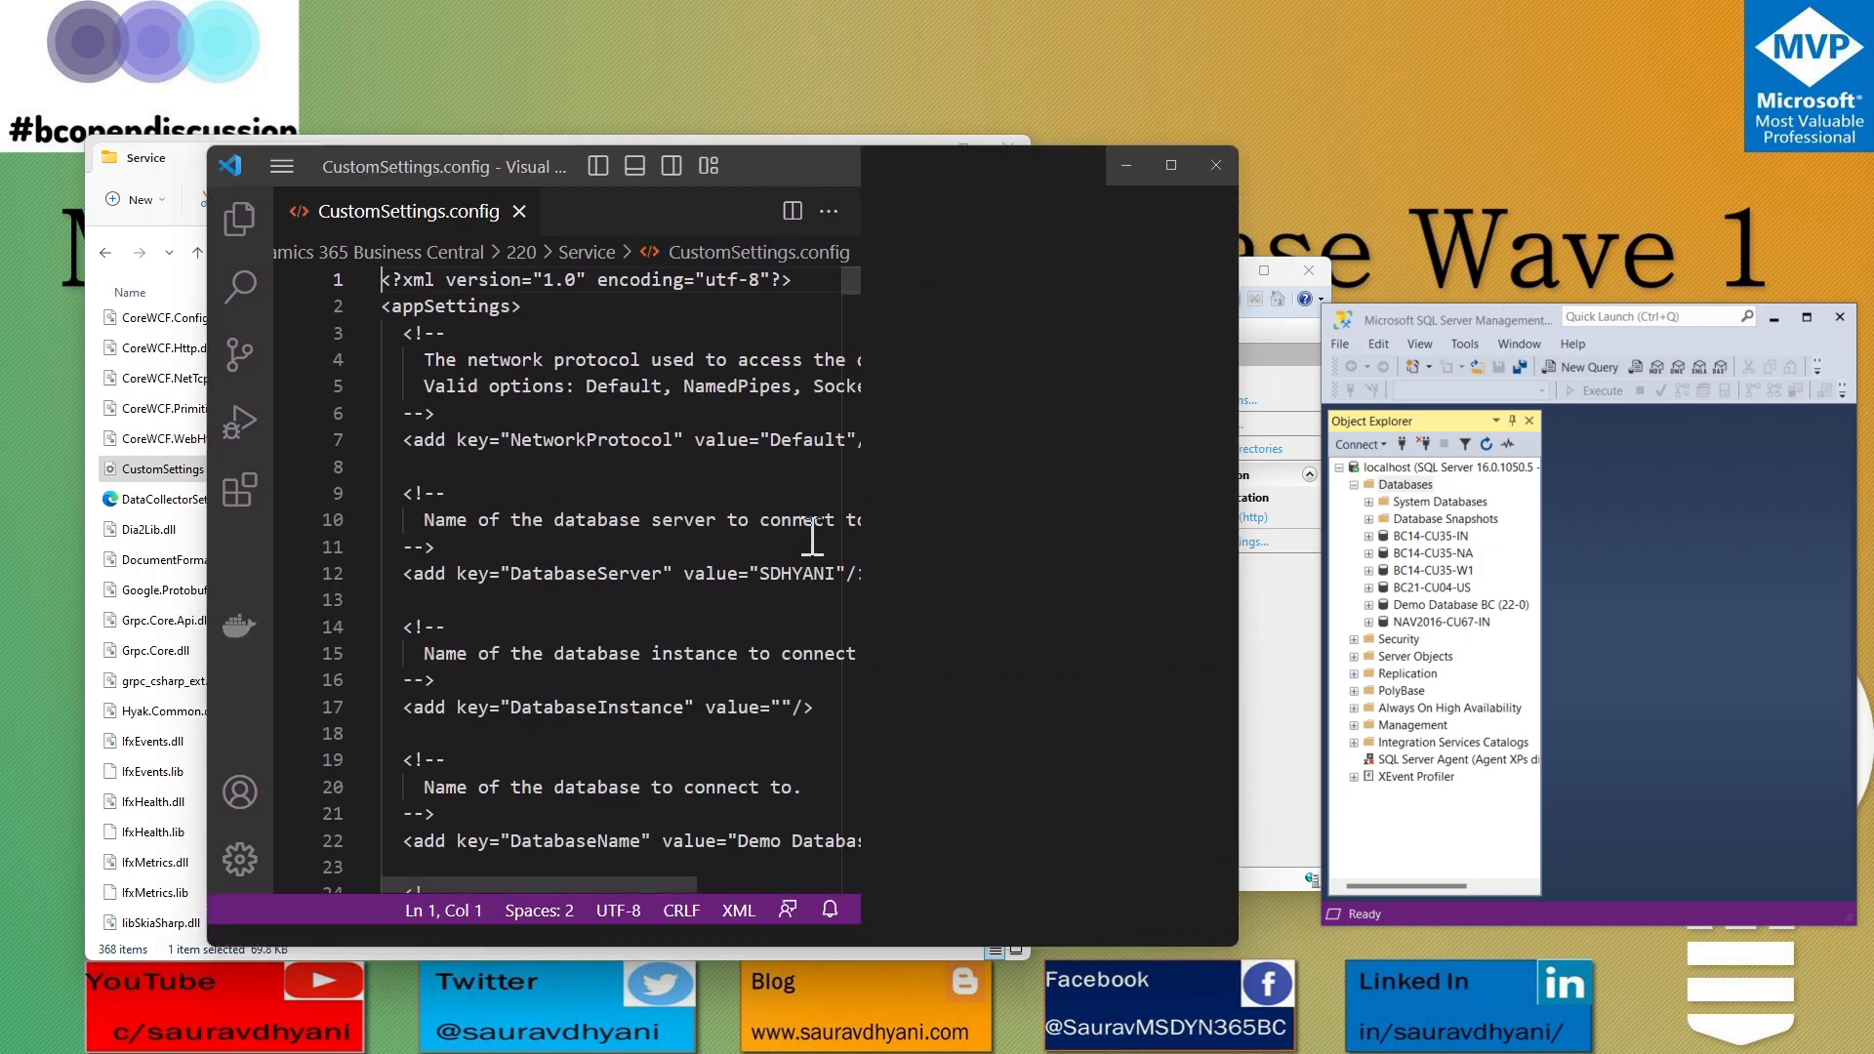
Examine the DatabaseServer, DatabaseName and ServerInstance values in CustomSettings.config.
double_click(788, 574)
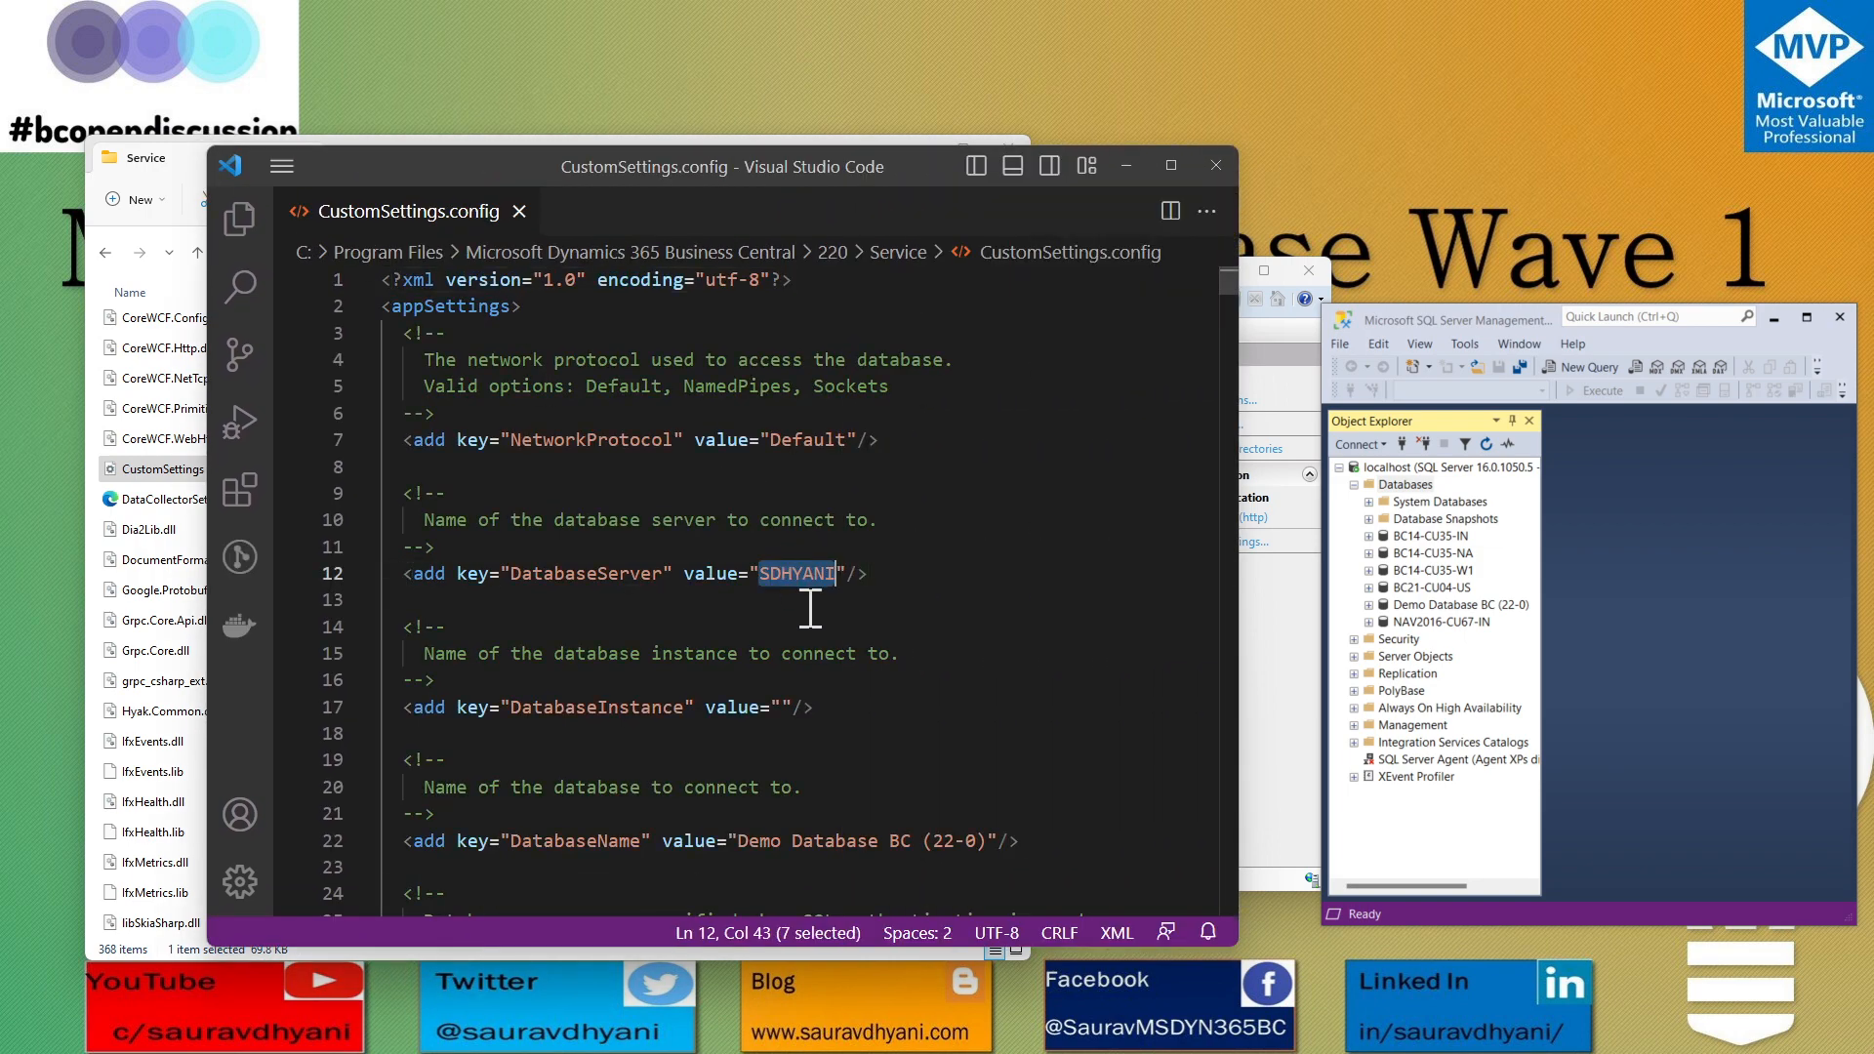
scroll(811, 603, "down", 6)
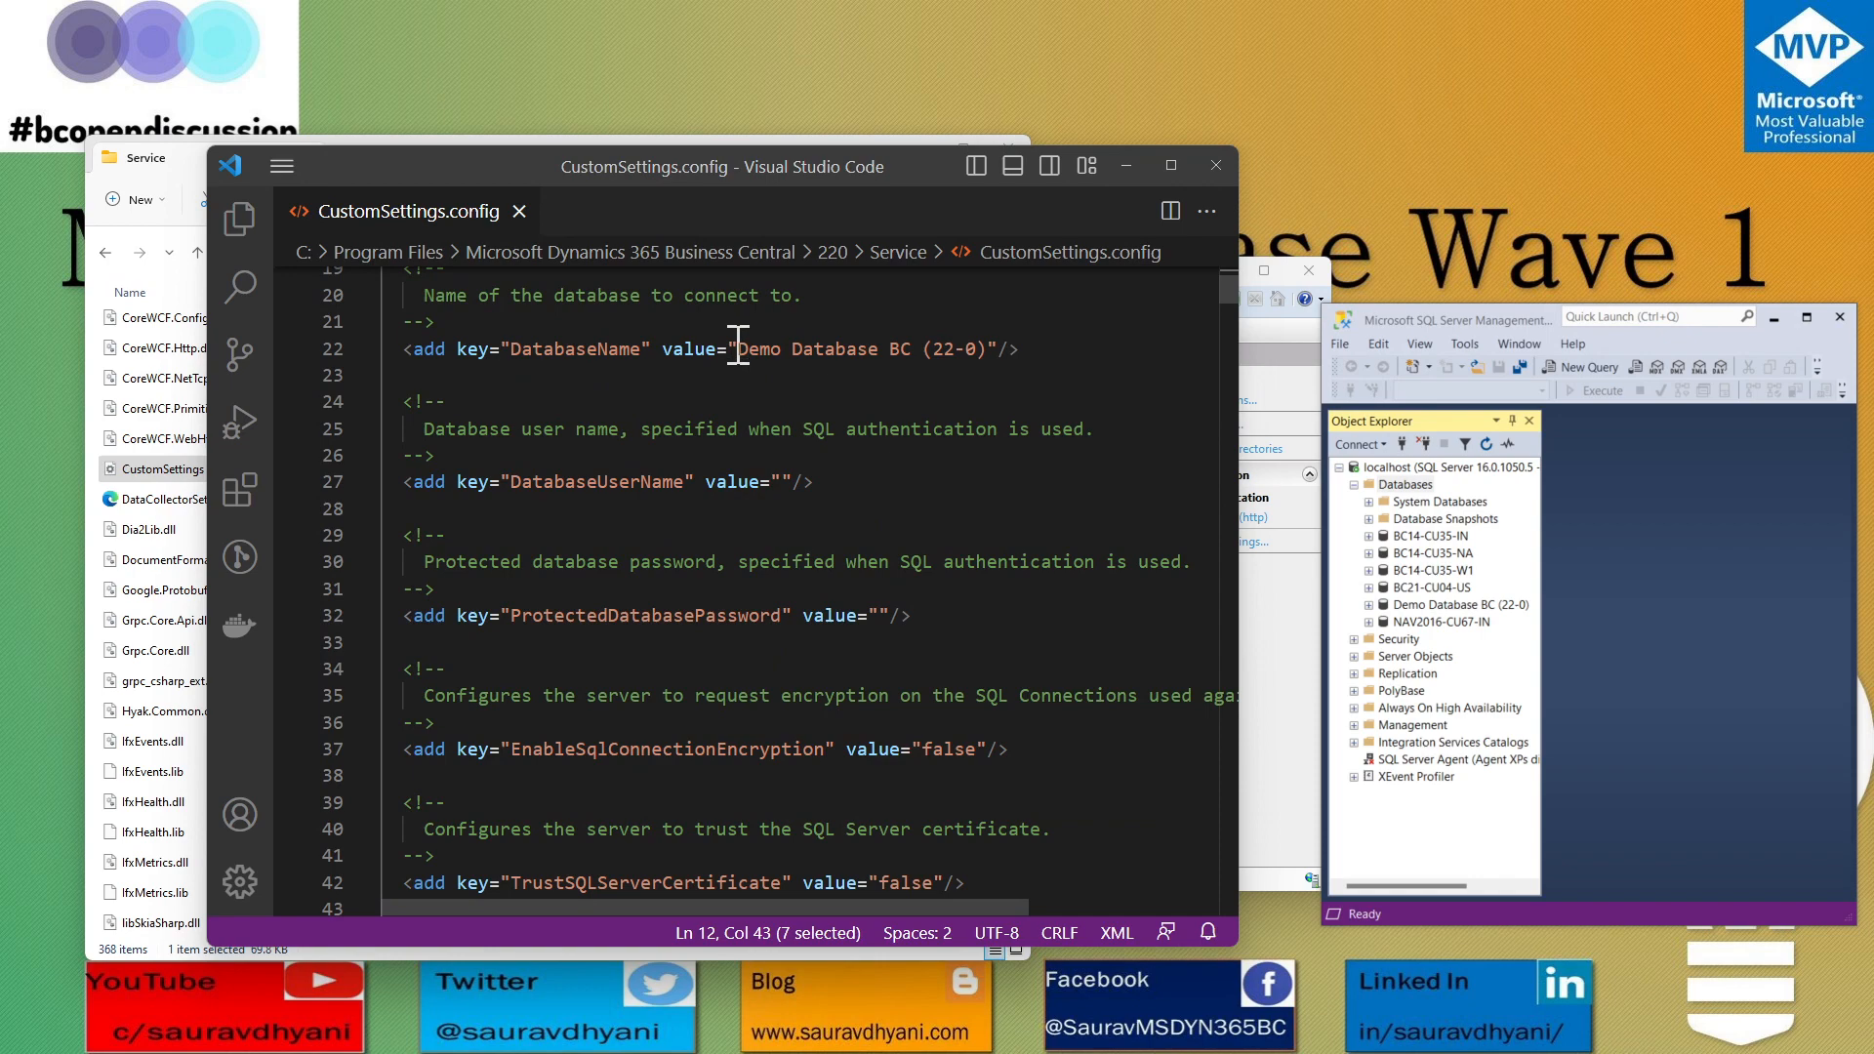
left_click_drag(739, 348, 988, 350)
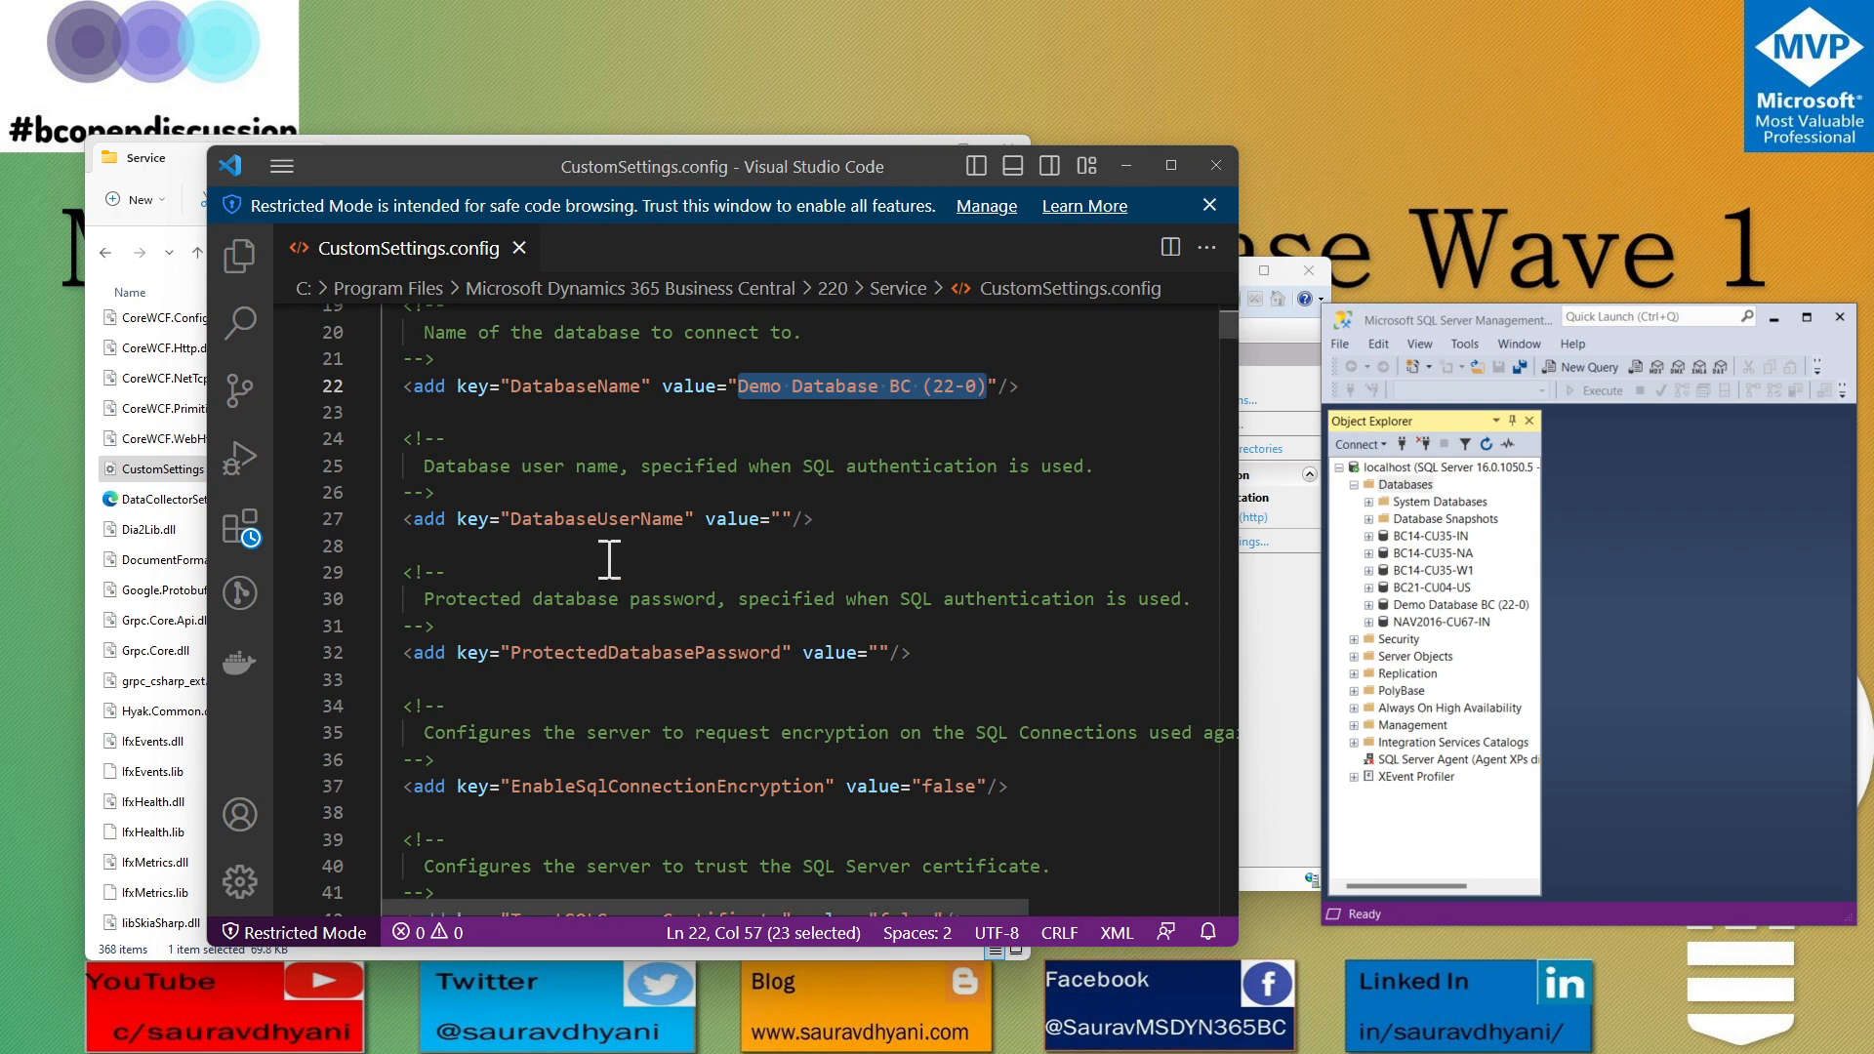
scroll(769, 540, "down", 6)
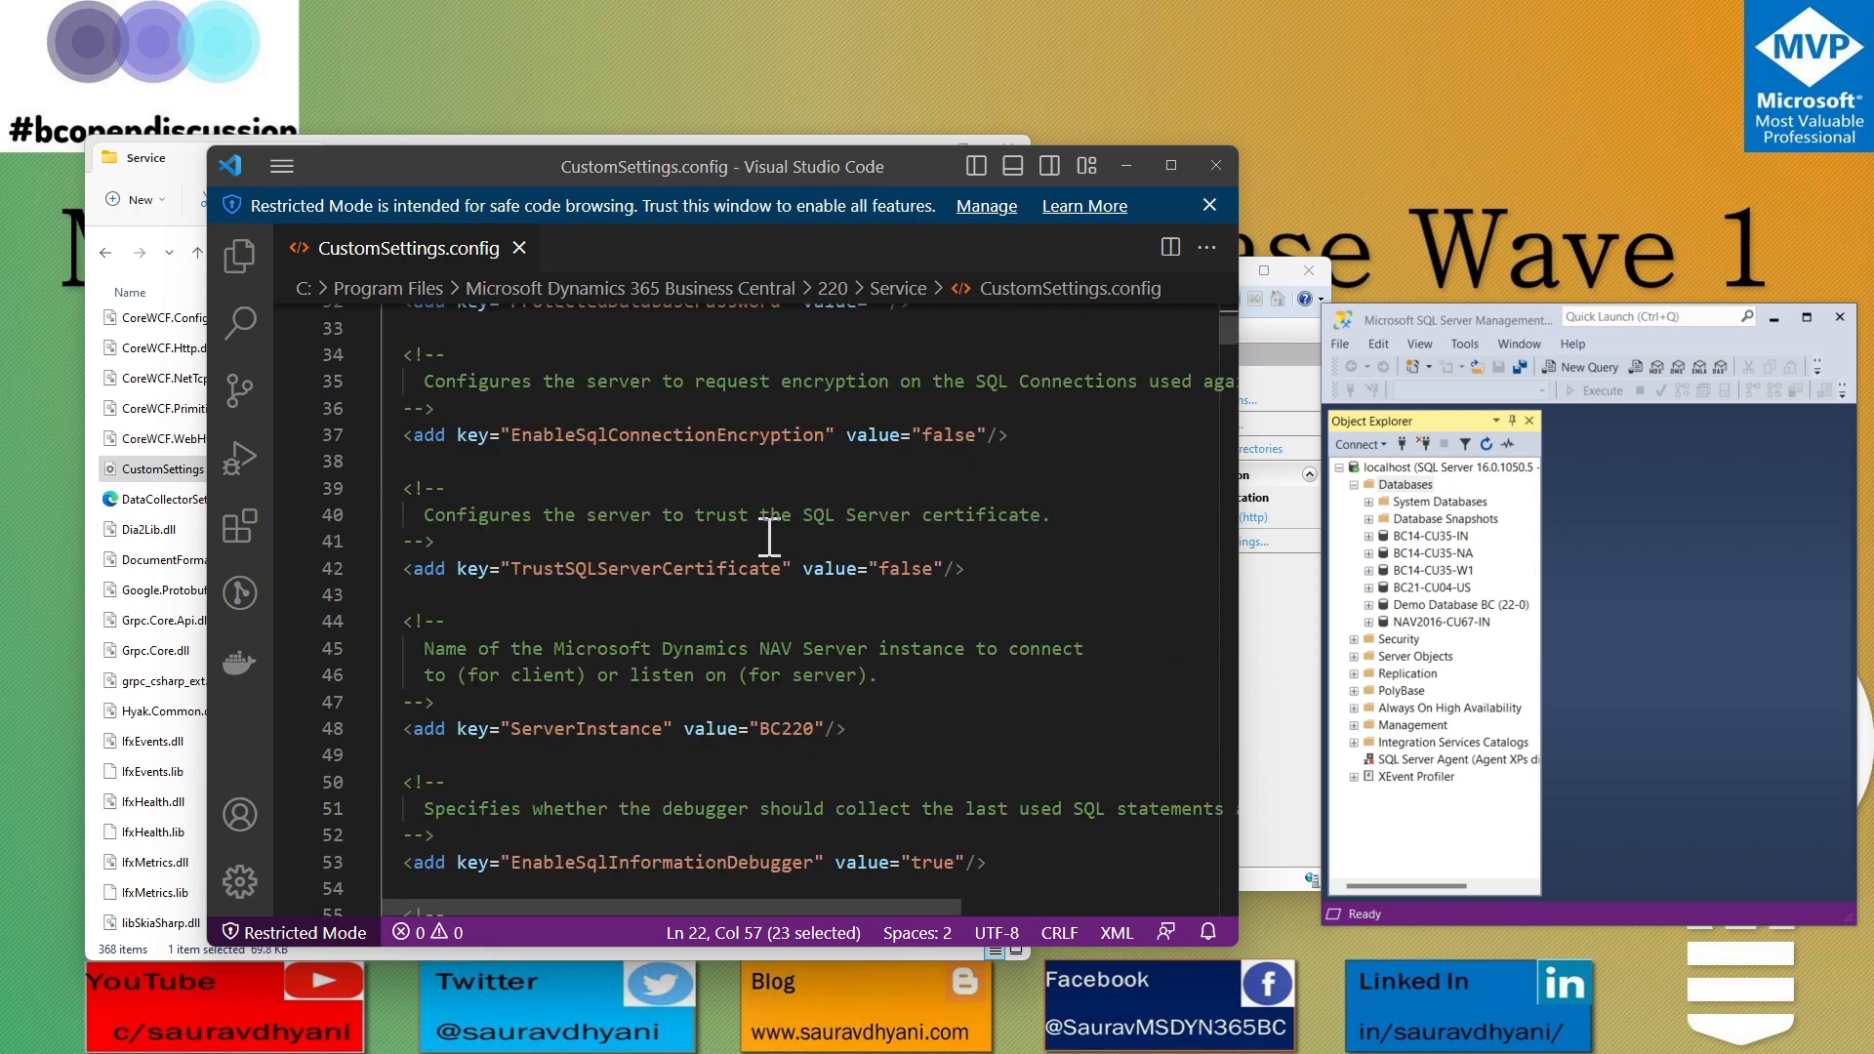
double_click(776, 589)
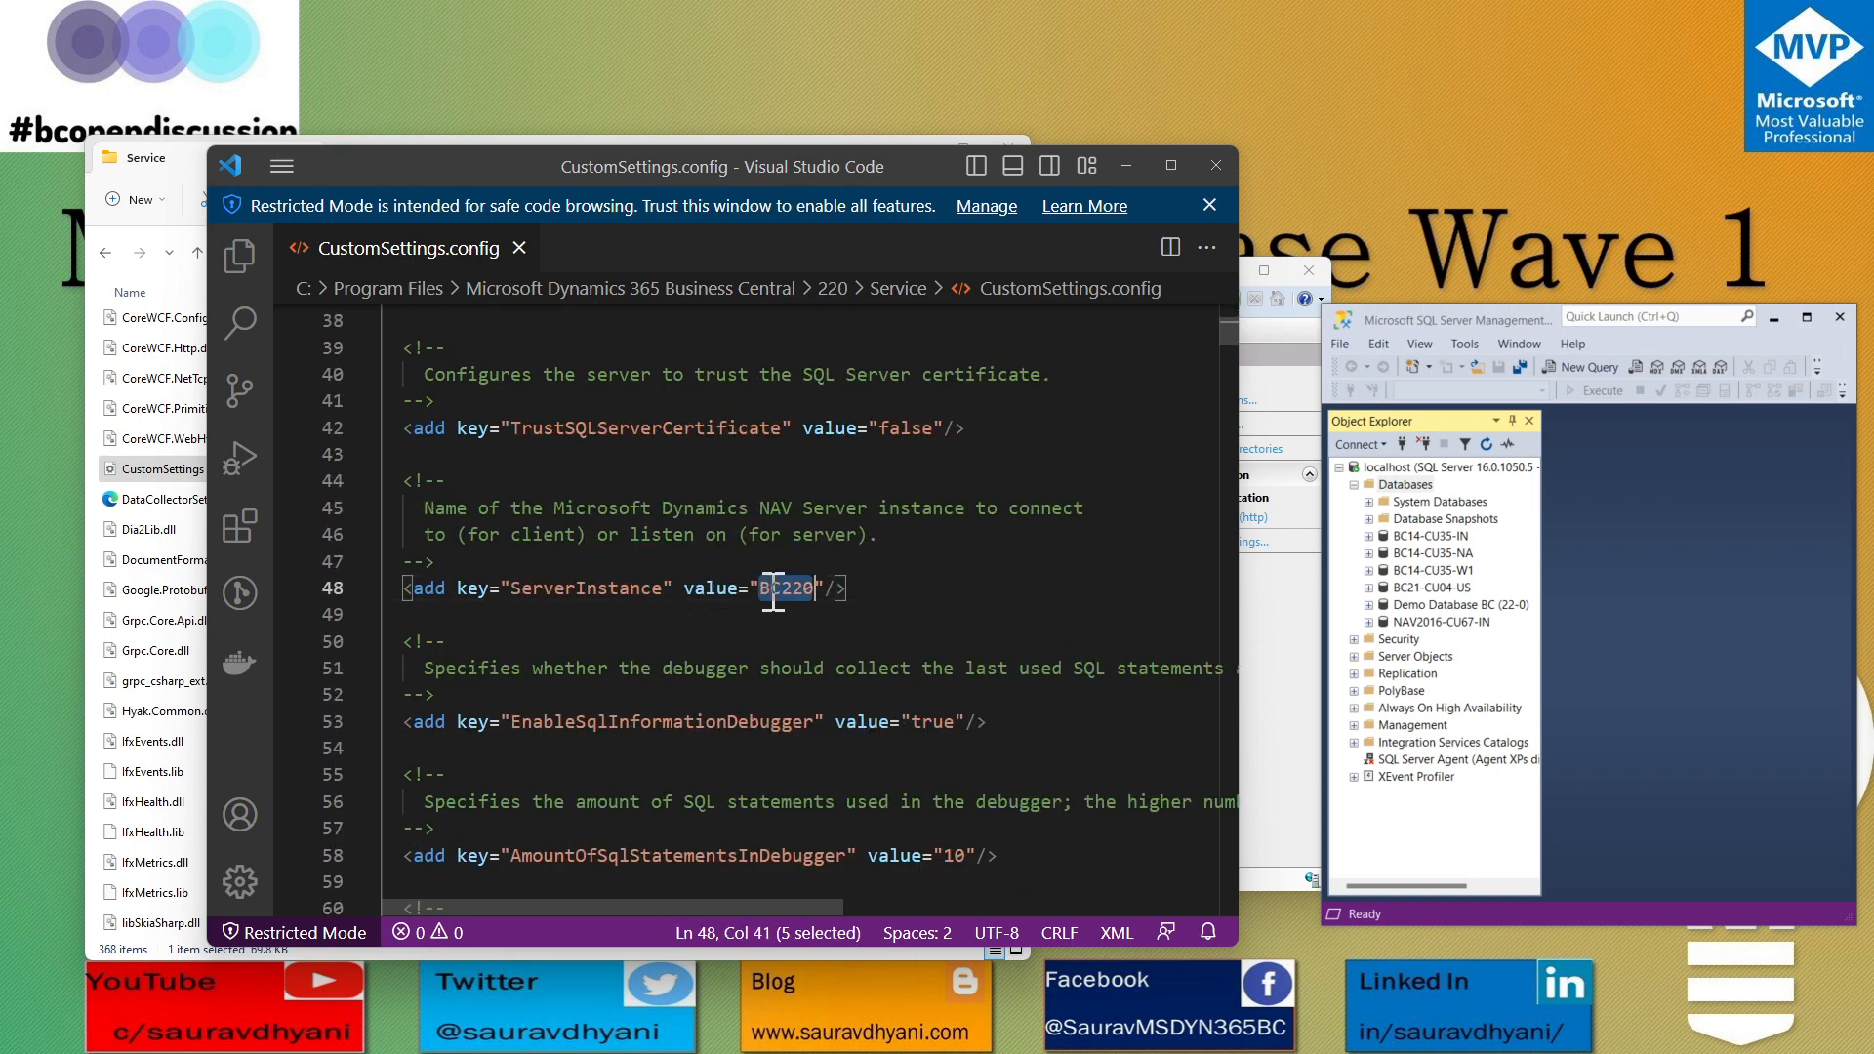
Check the ClientServicesPort, SOAPServicesPort and ODataServicesPort values in CustomSettings.config.
scroll(775, 591, "down", 3)
scroll(856, 617, "down", 7)
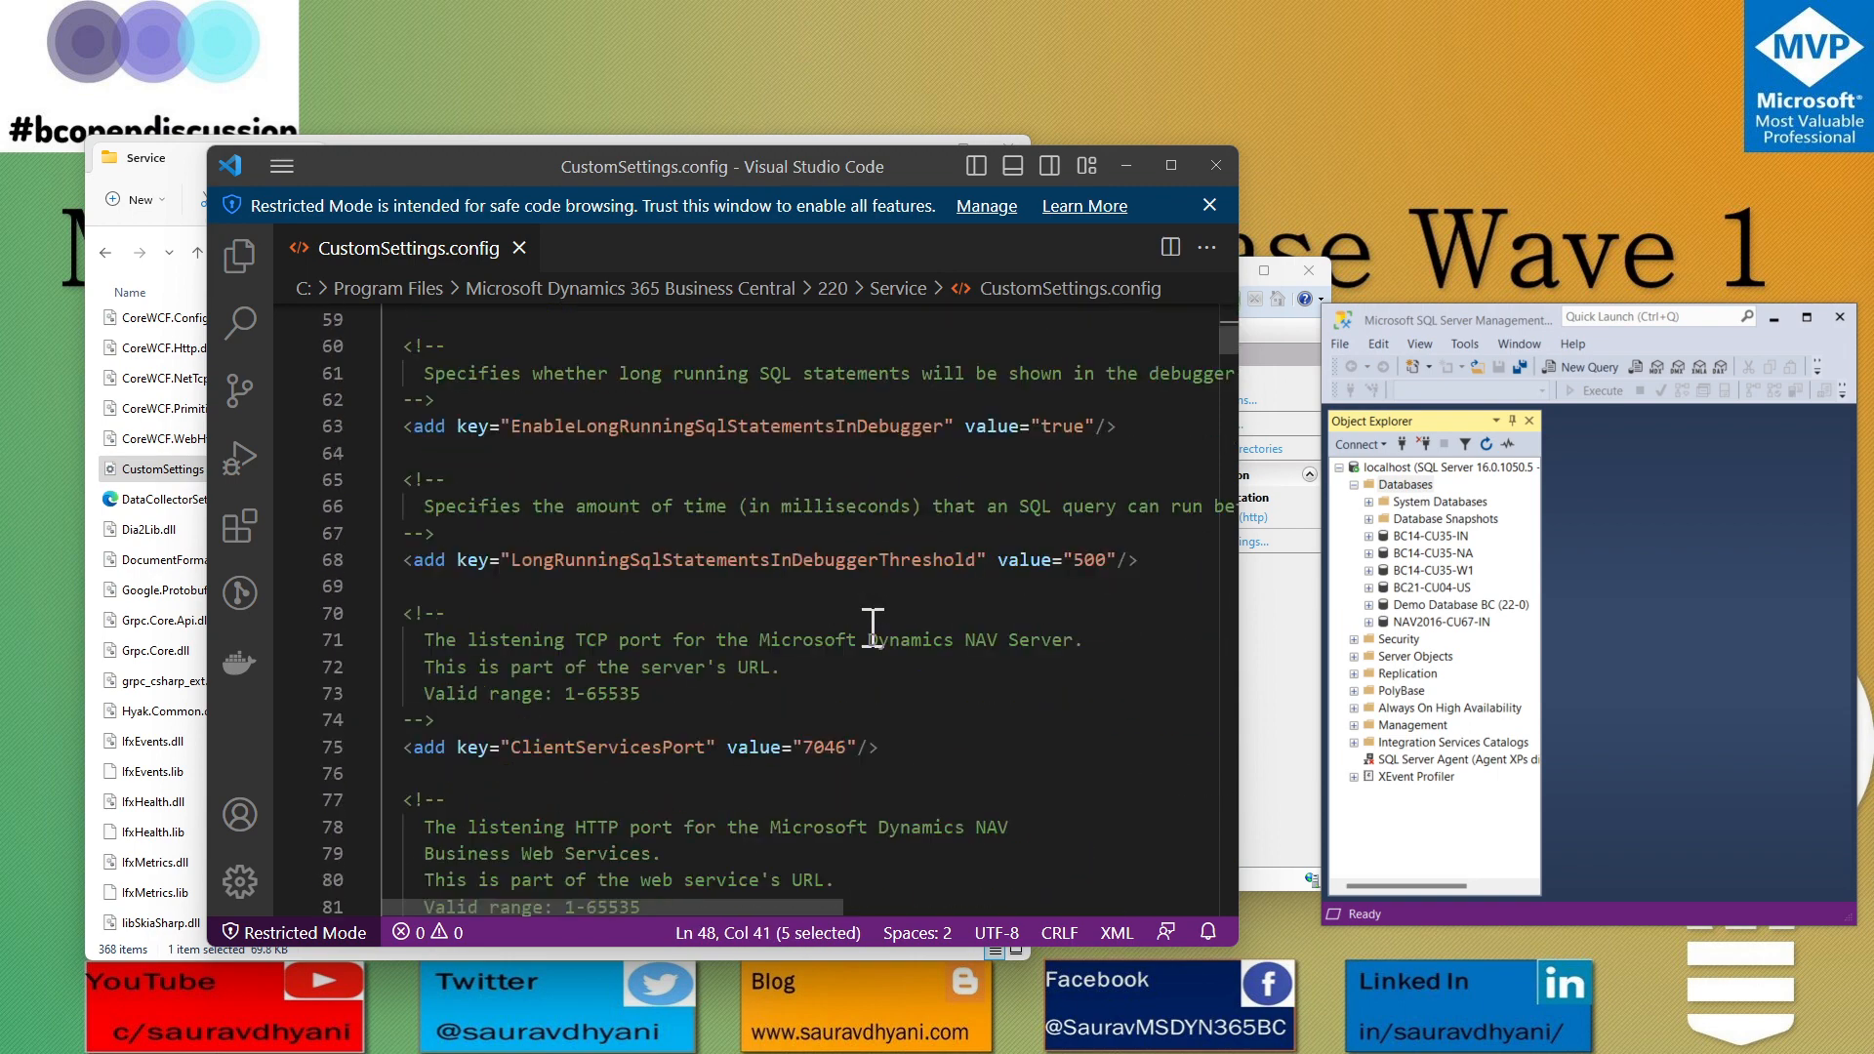
double_click(837, 537)
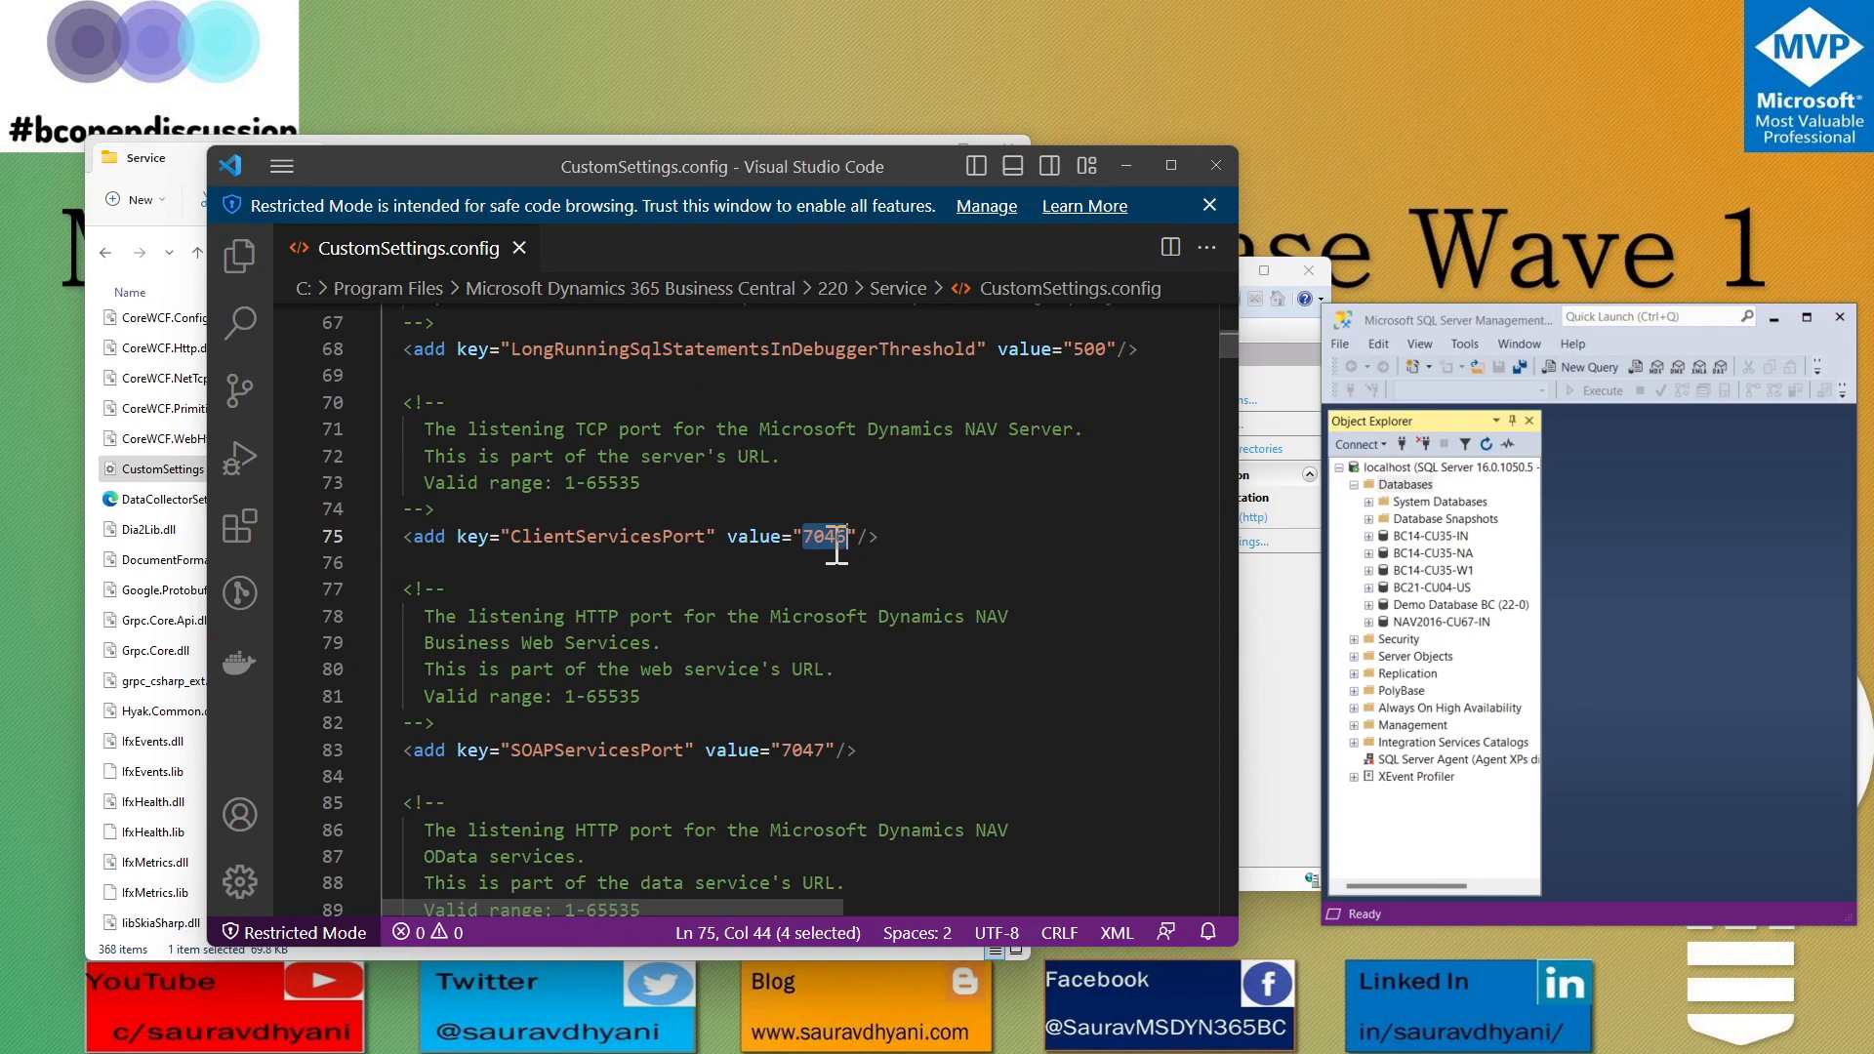
double_click(814, 752)
scroll(877, 708, "down", 4)
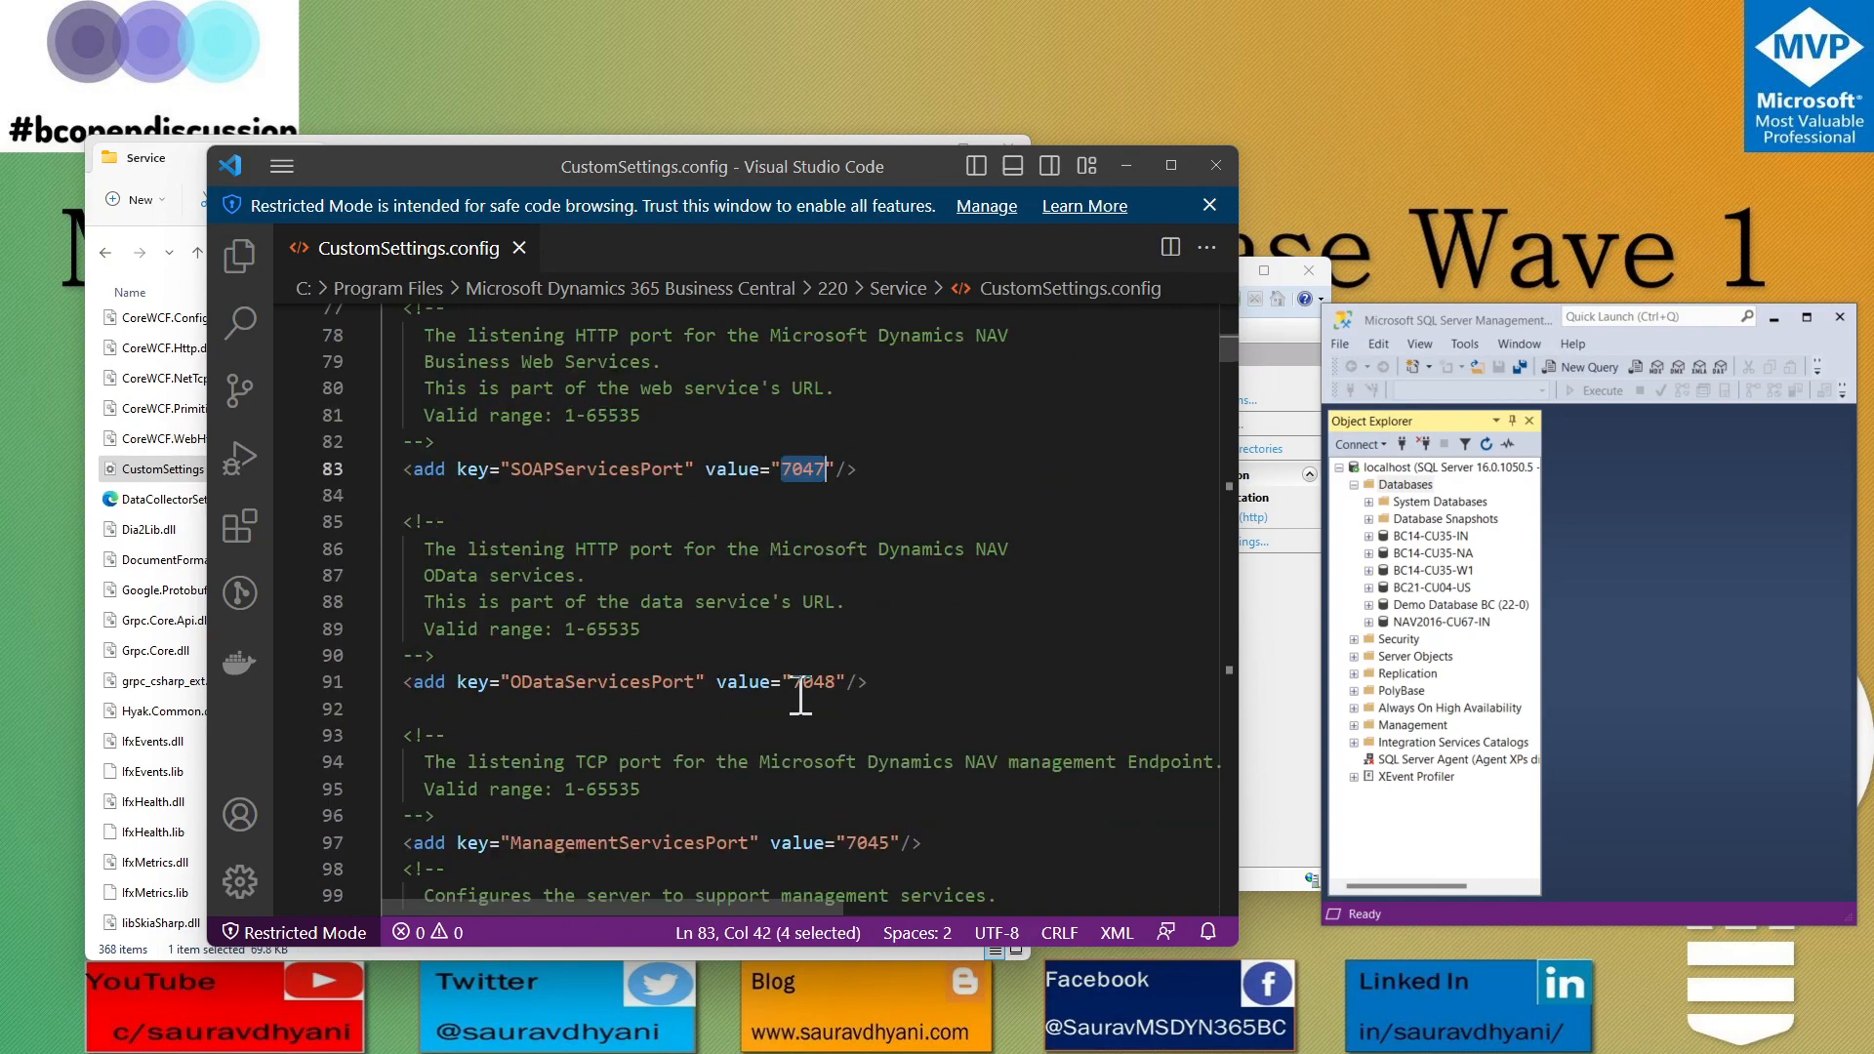
double_click(806, 682)
Check the management, management API, developer and reporting service port settings in CustomSettings.config.
double_click(872, 842)
scroll(934, 755, "down", 4)
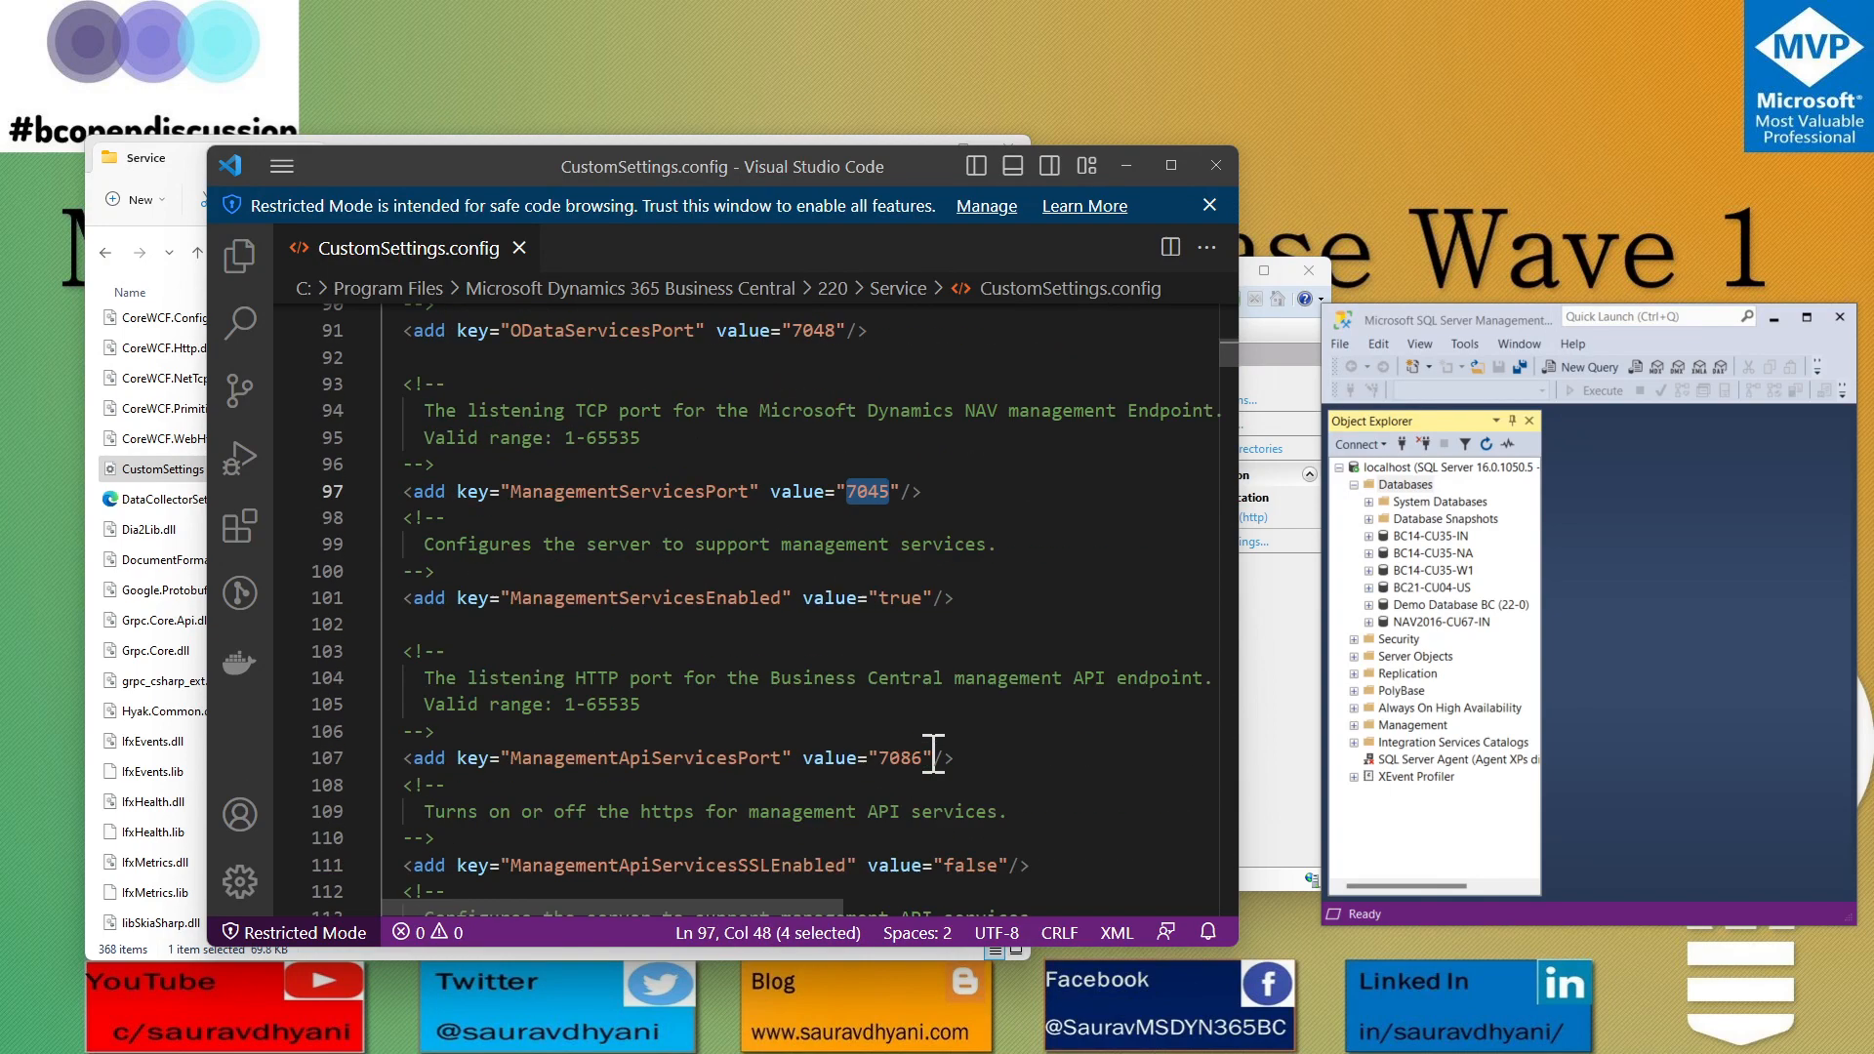
double_click(907, 757)
scroll(908, 758, "down", 7)
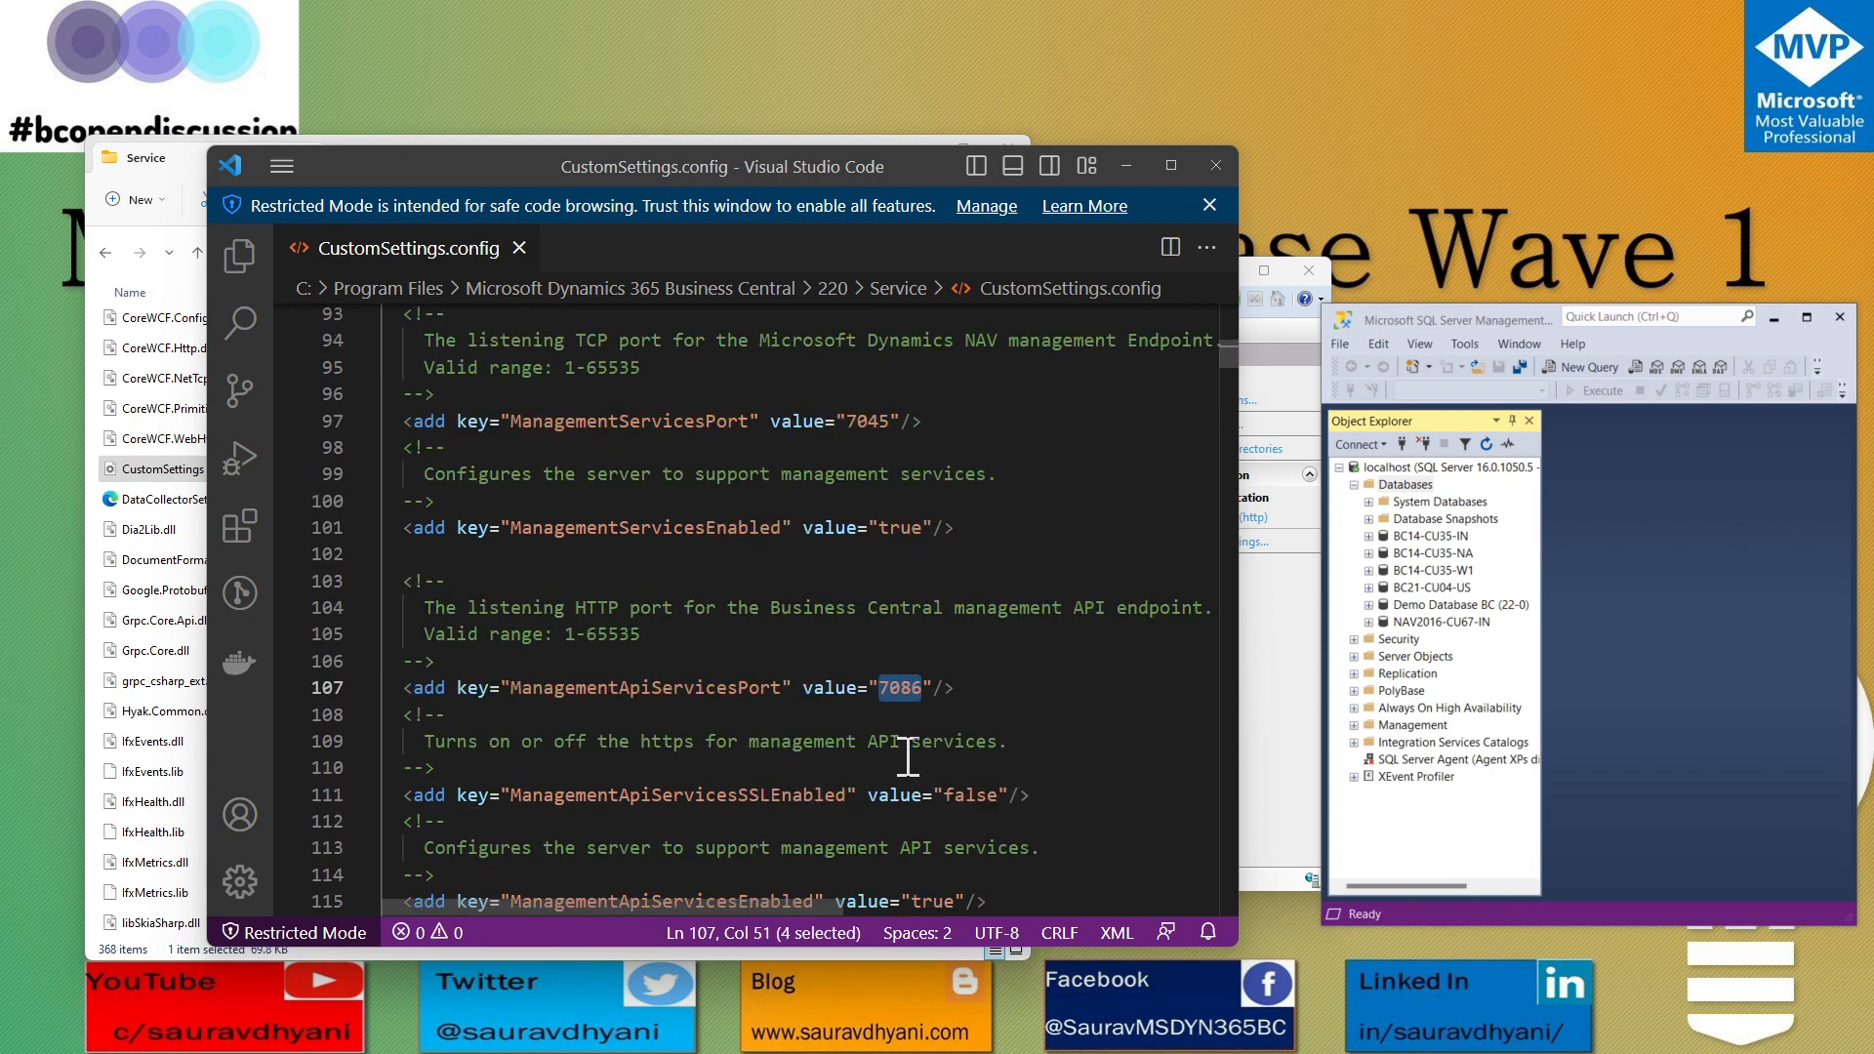
scroll(908, 758, "down", 4)
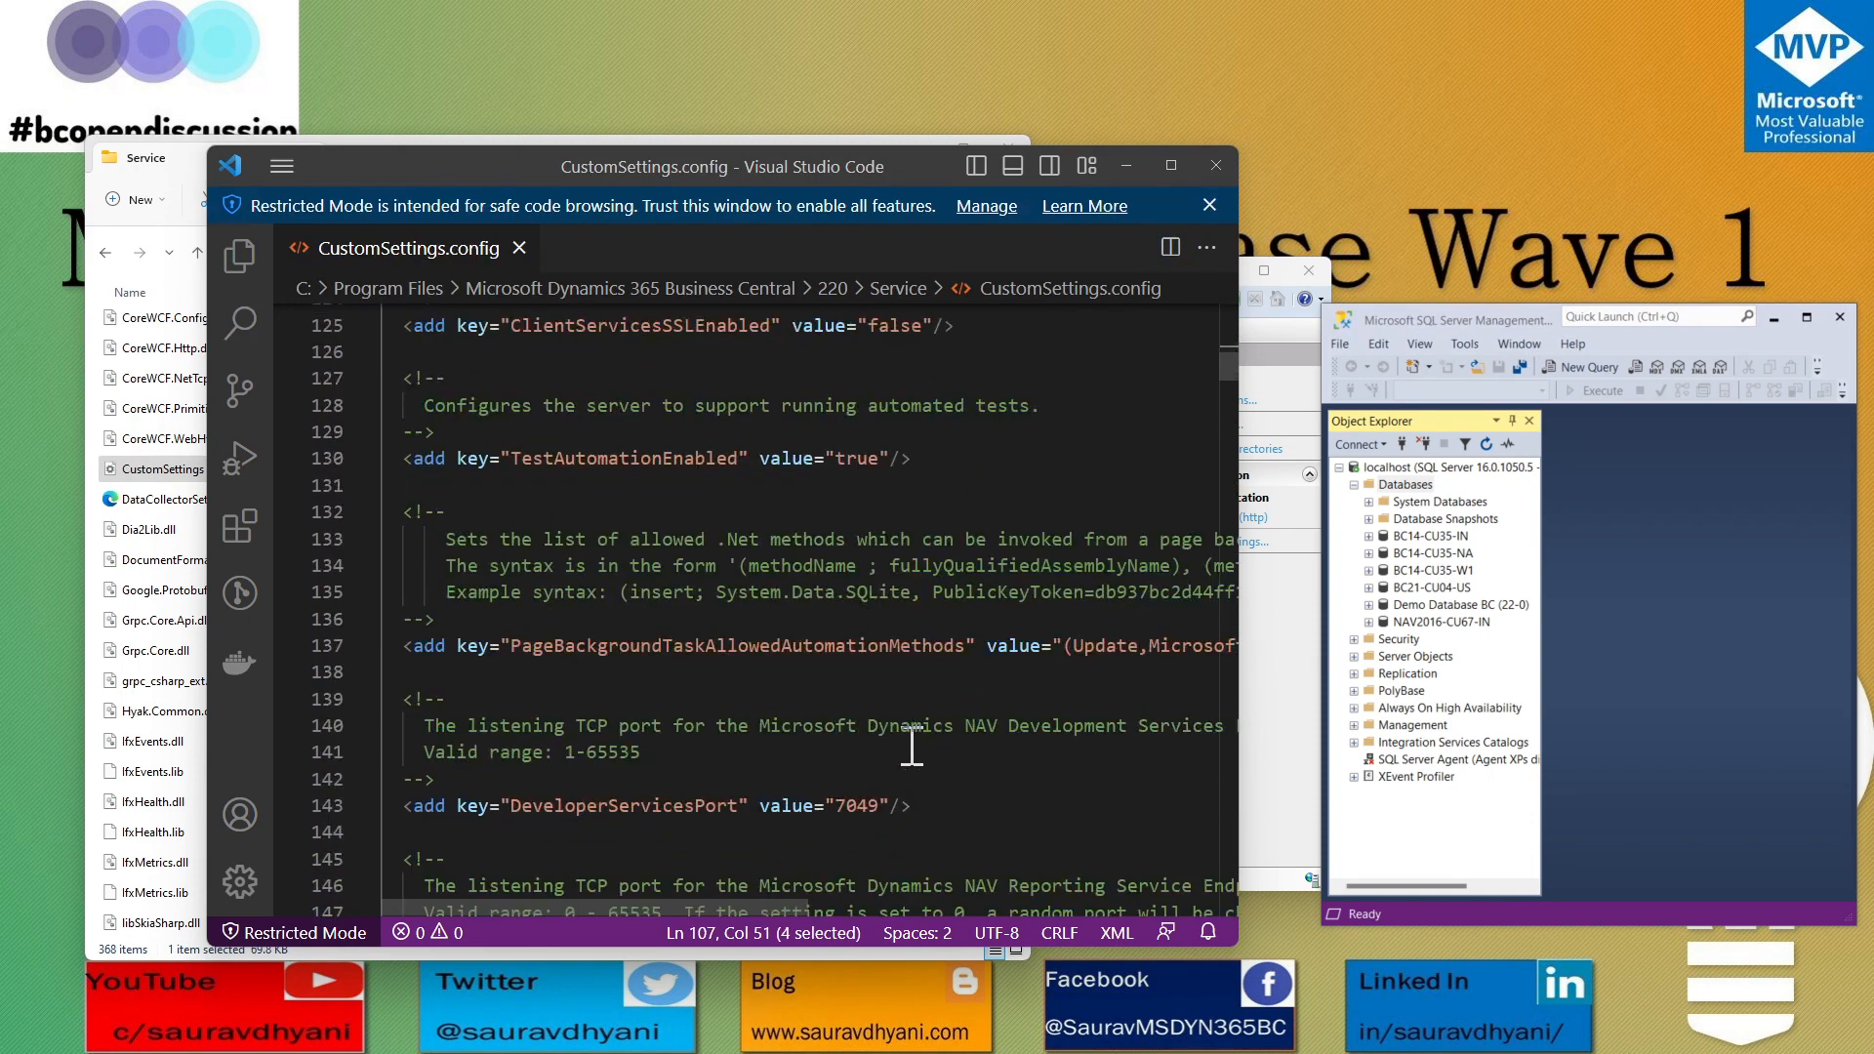
scroll(911, 746, "down", 5)
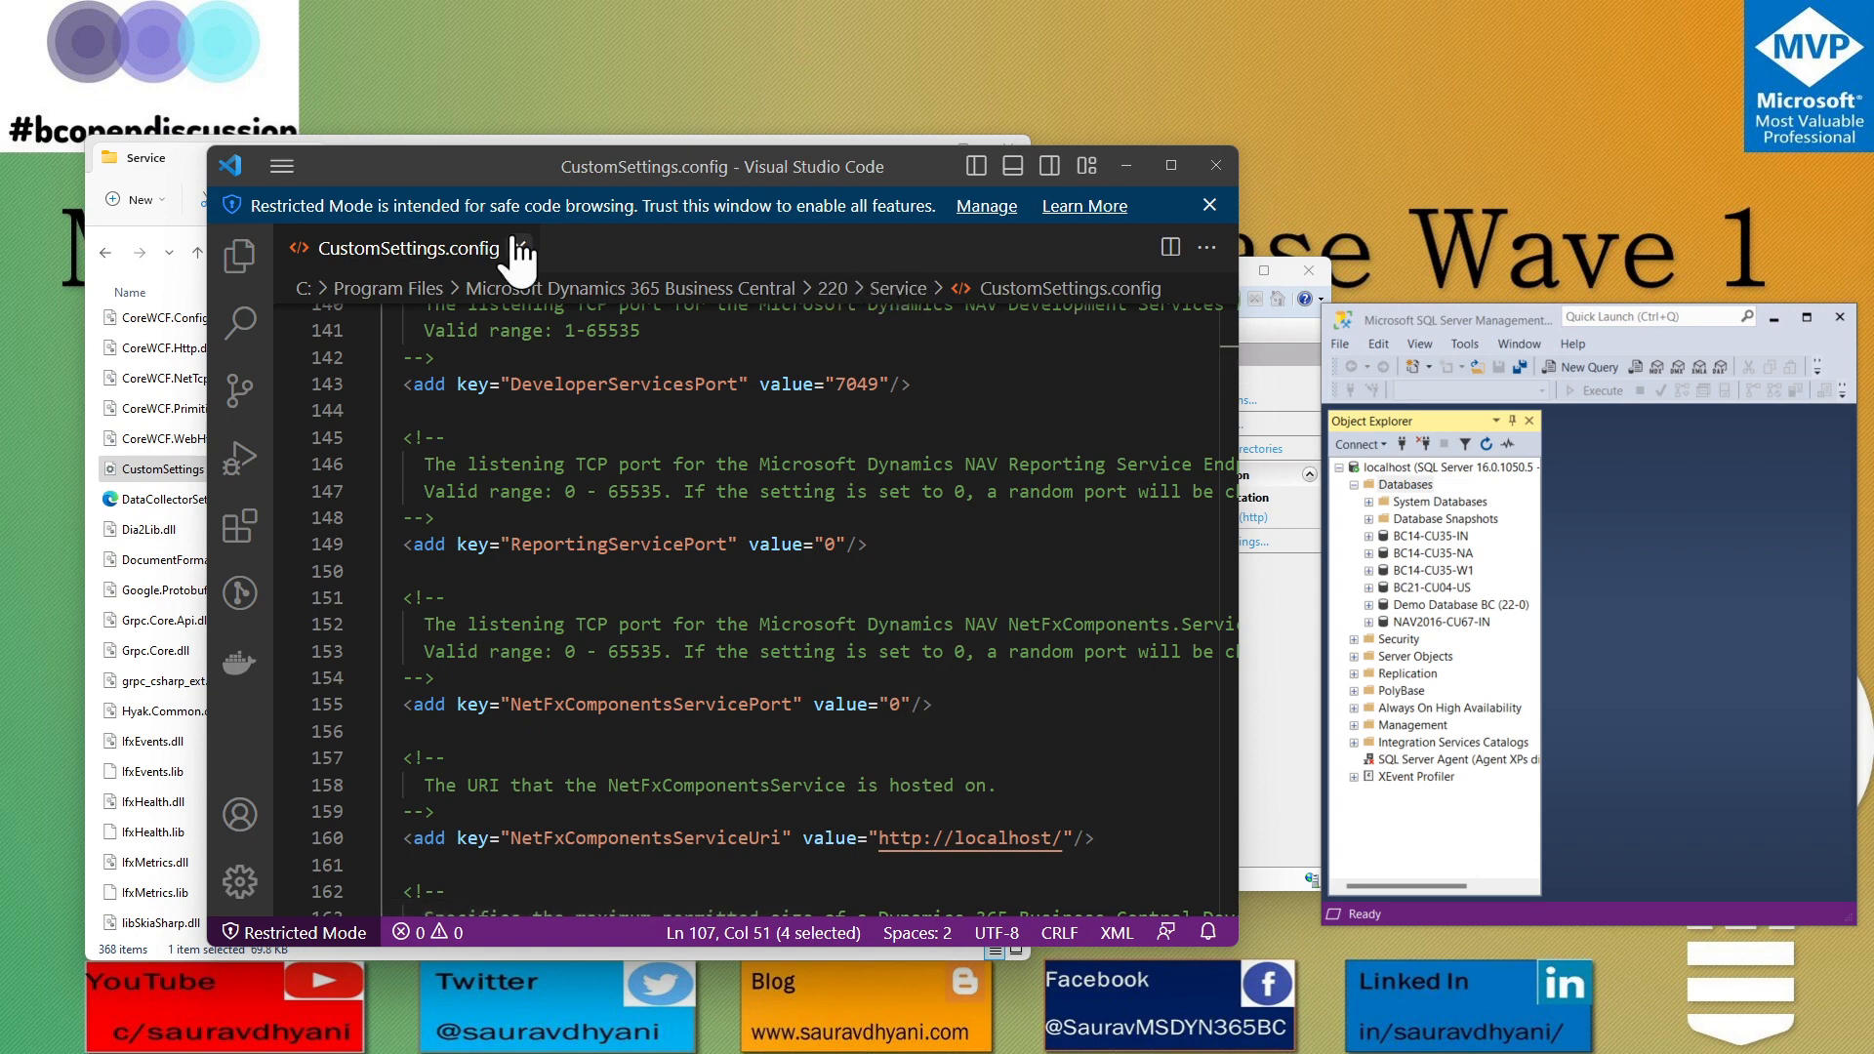
Switch back to File Explorer and open the WebPublish folder inside 220 > Web Client.
left_click(179, 157)
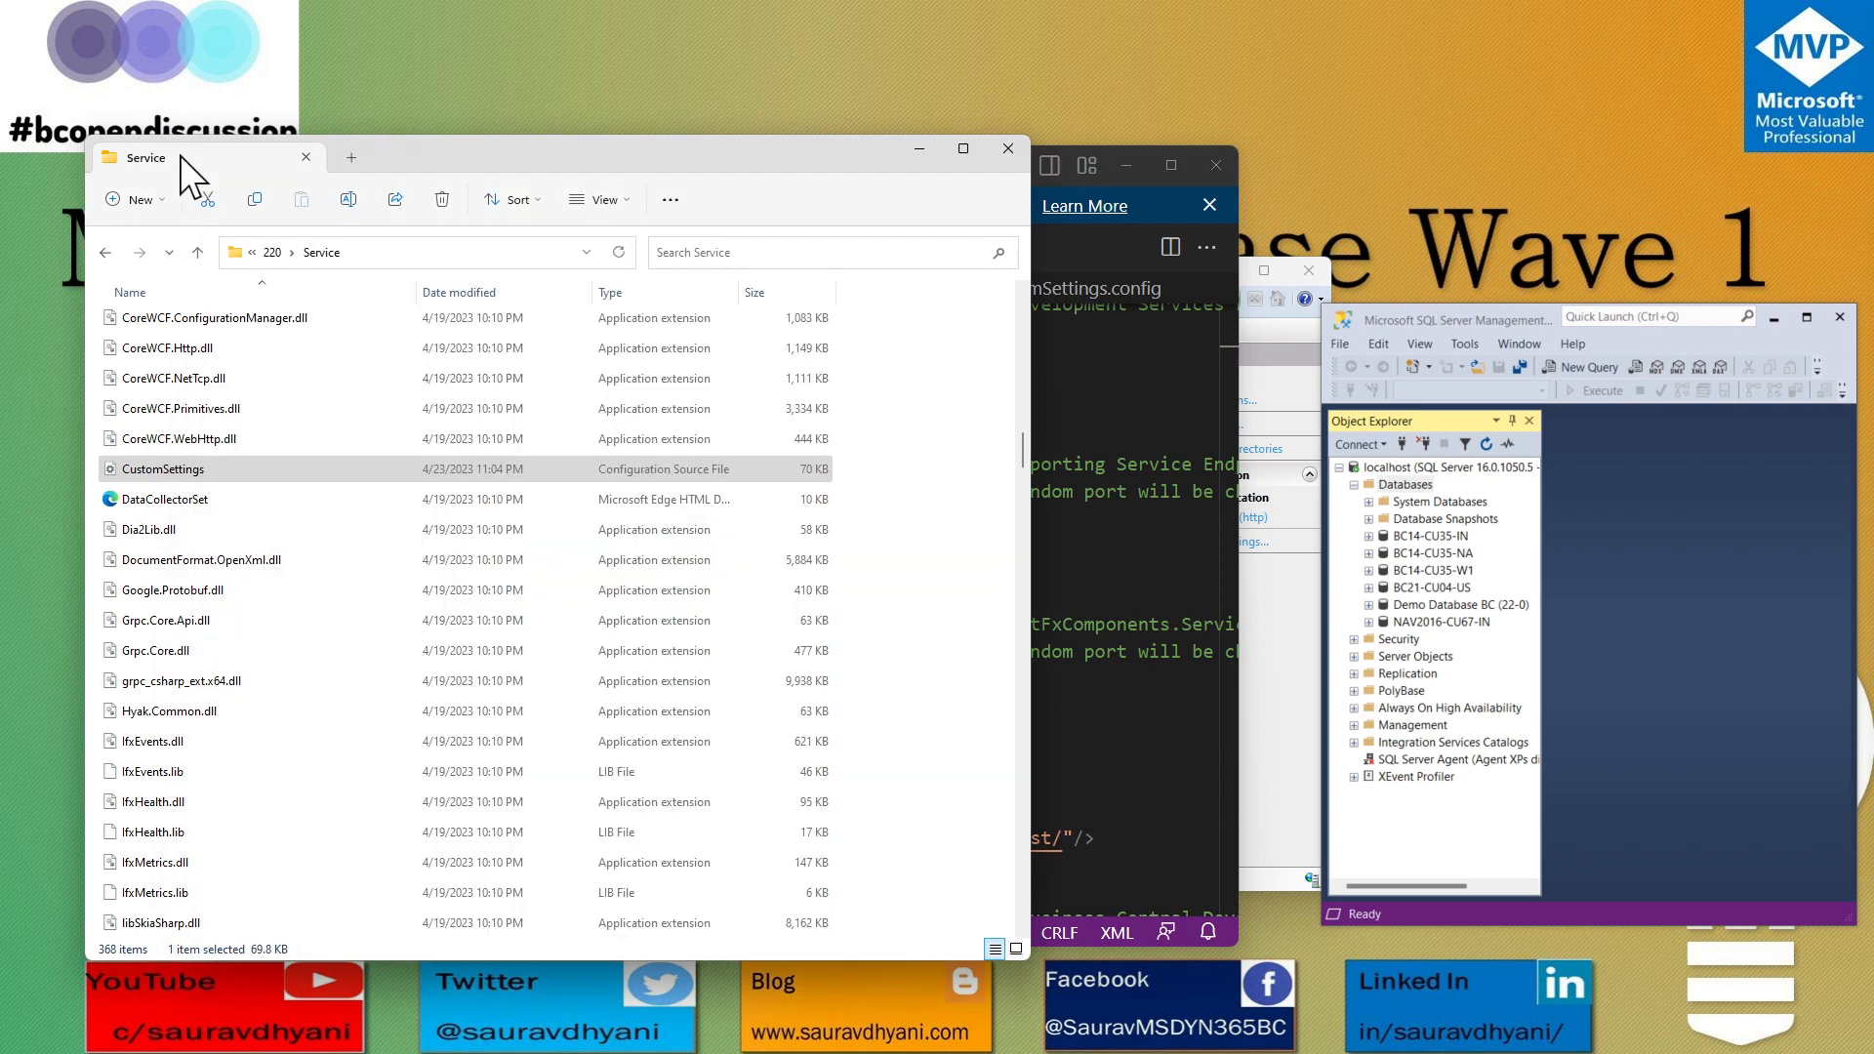
left_click(272, 252)
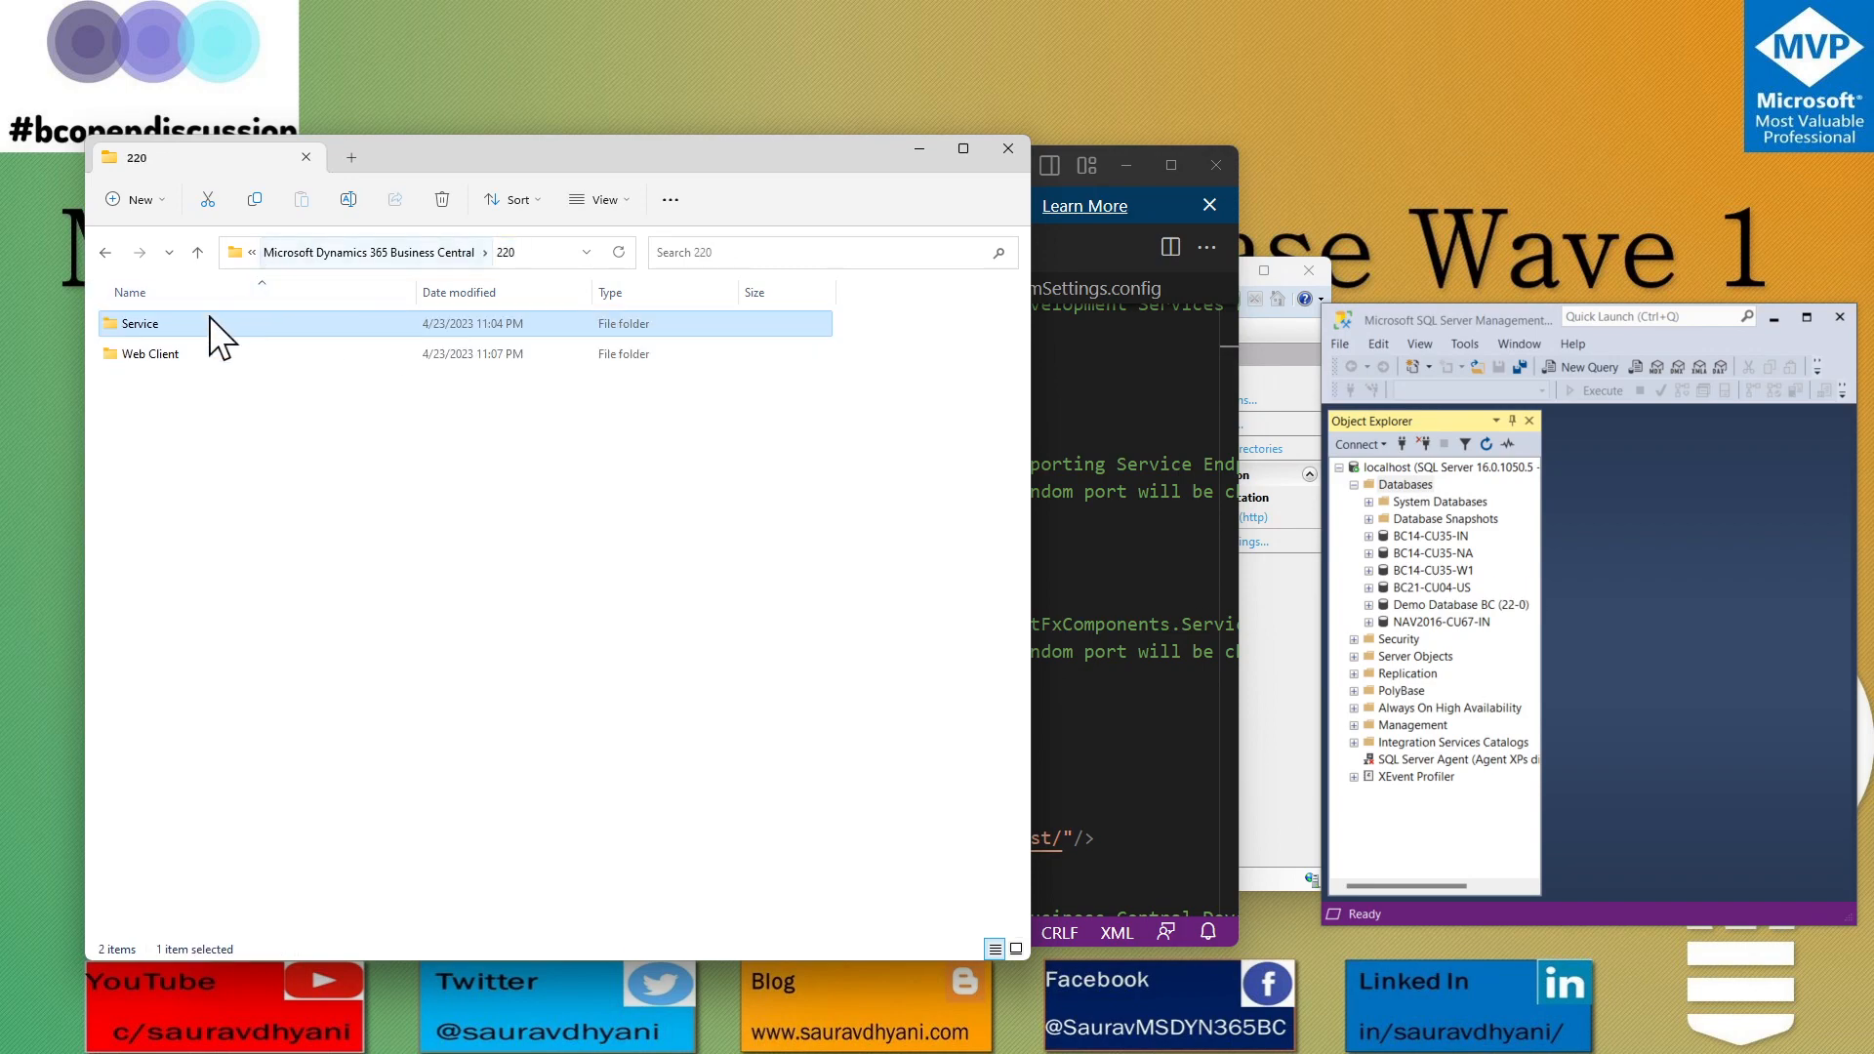
double_click(161, 354)
double_click(148, 351)
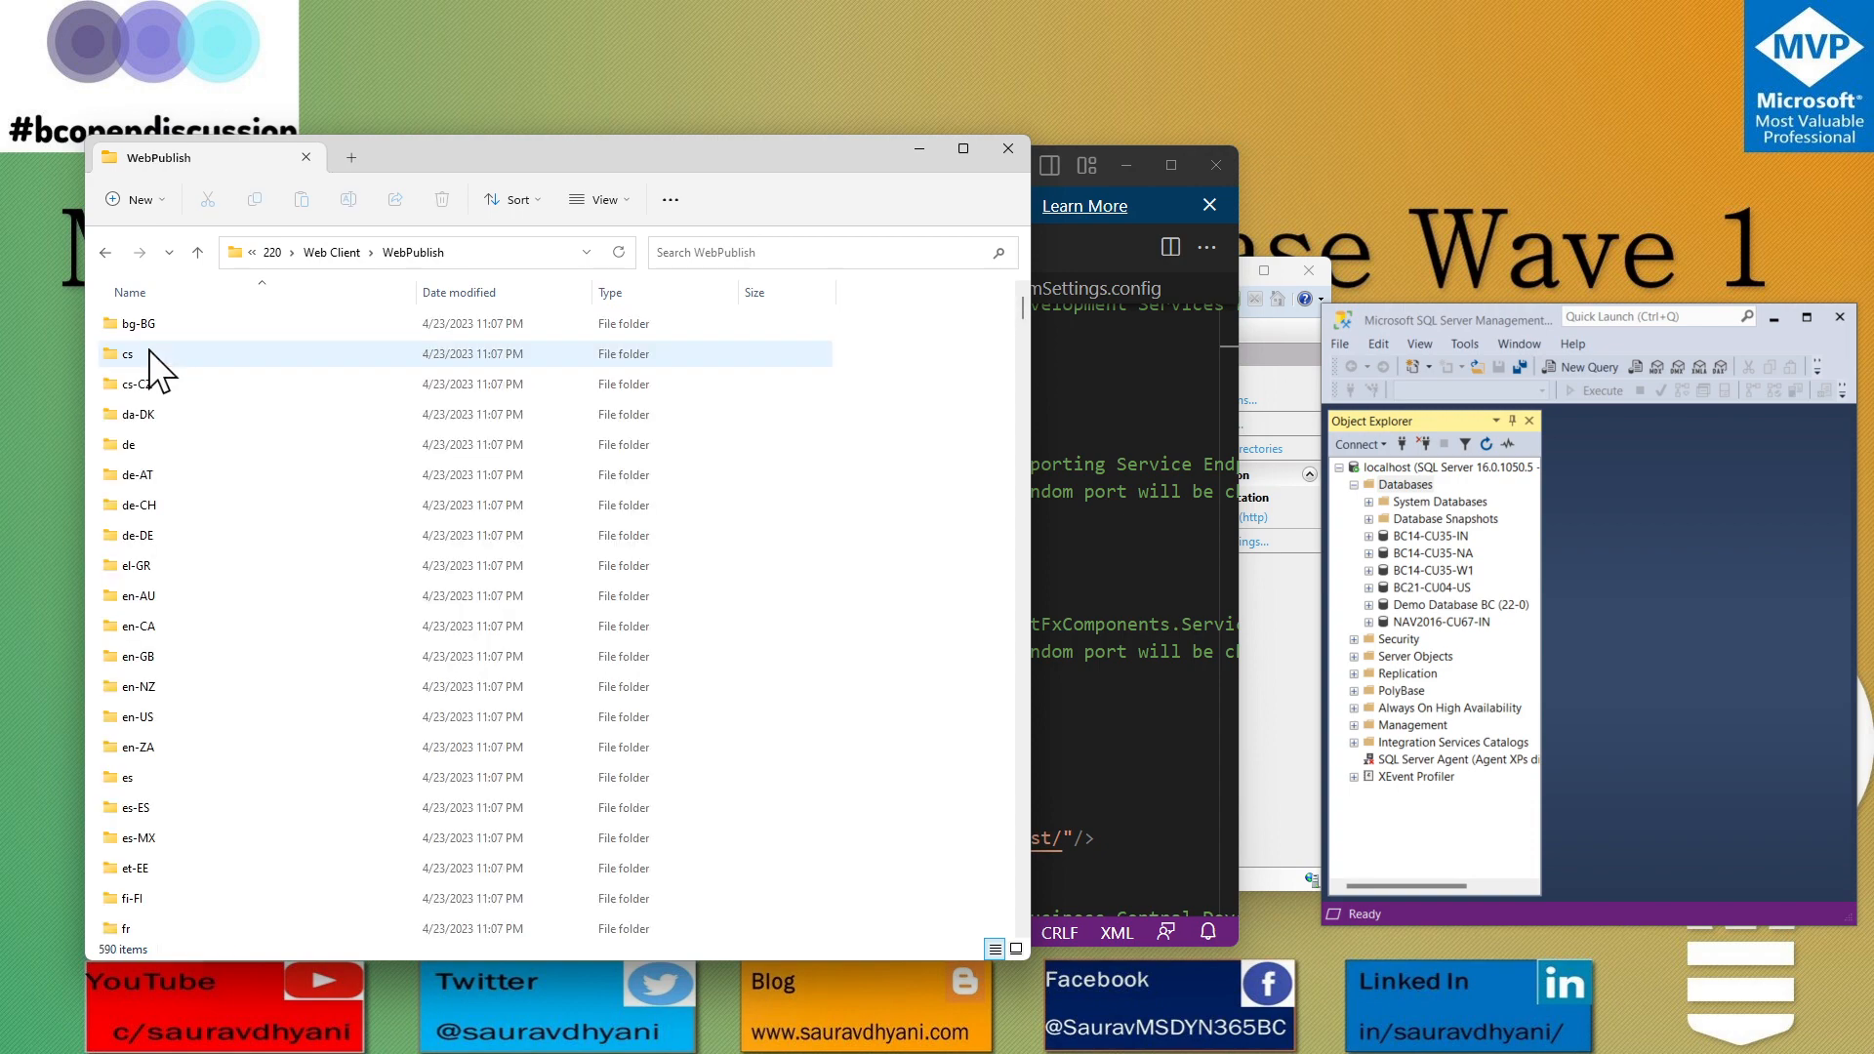
Filter the WebPublish folder listing by type to show only JSON Source File items.
scroll(264, 501, "down", 18)
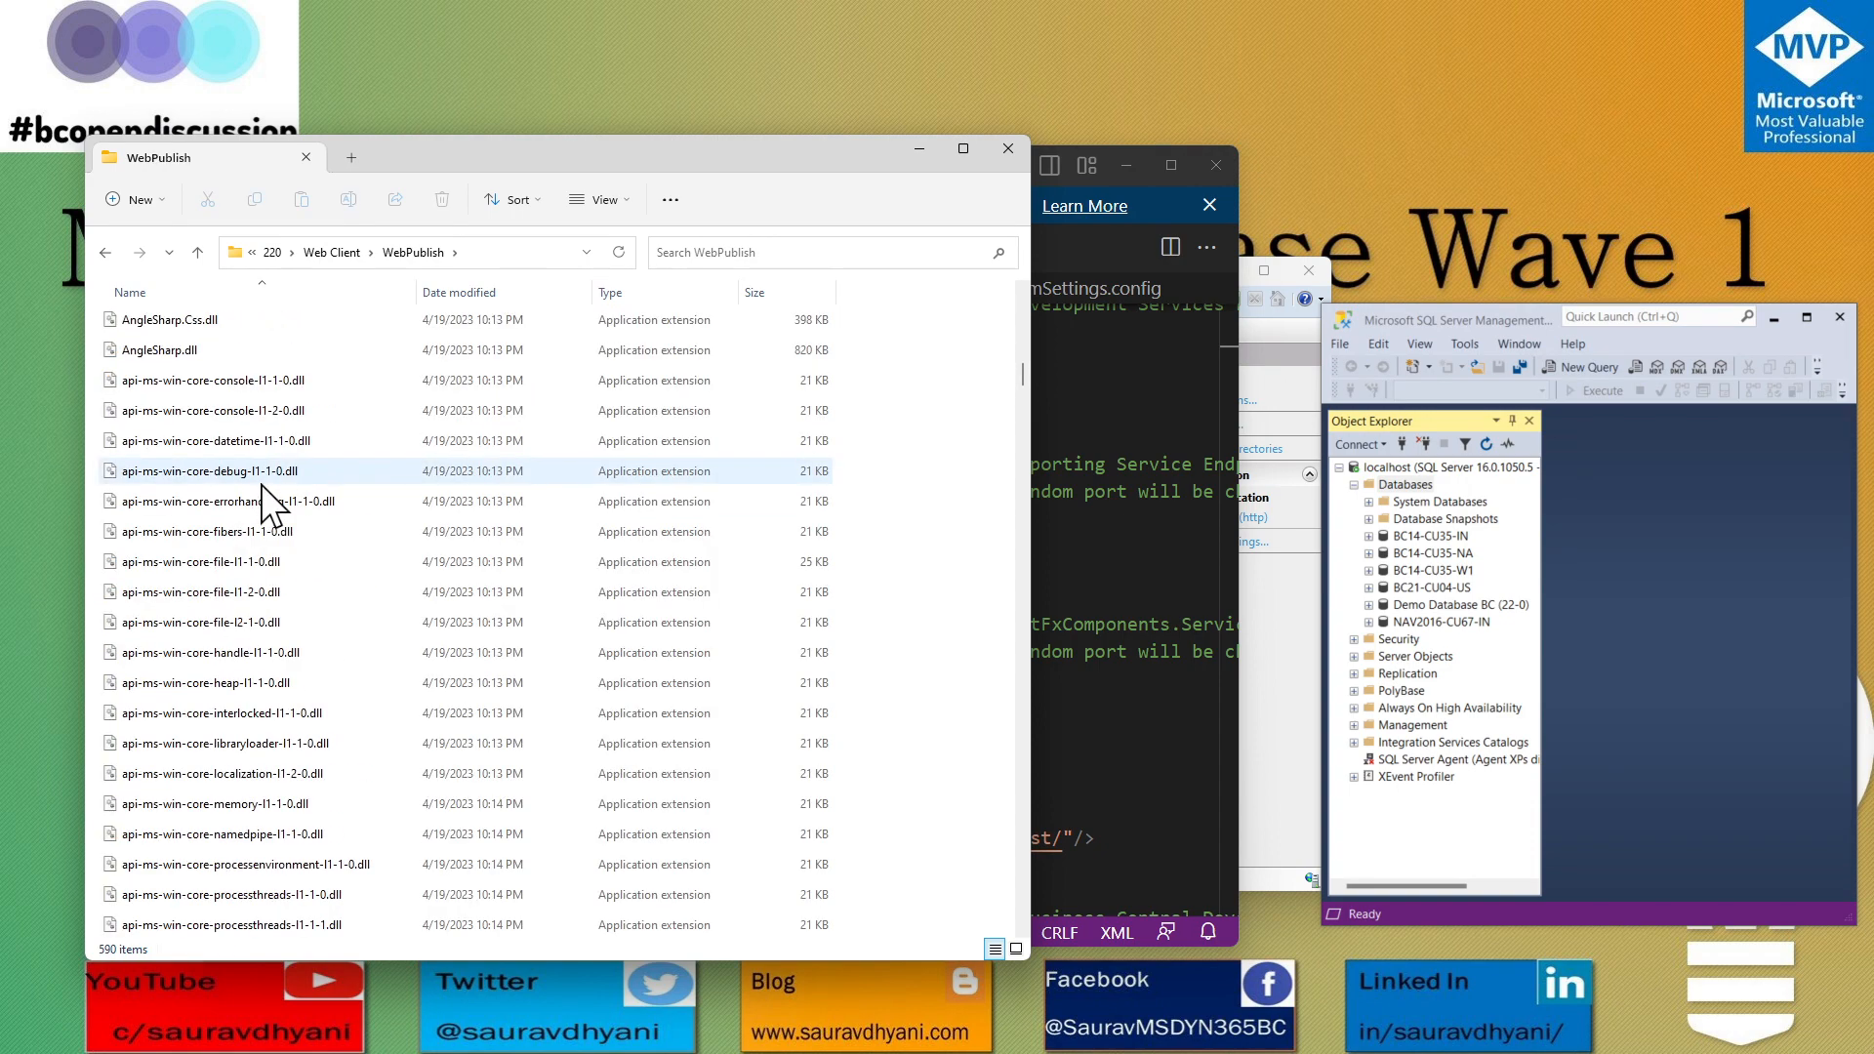
scroll(447, 430, "up", 2)
left_click(730, 292)
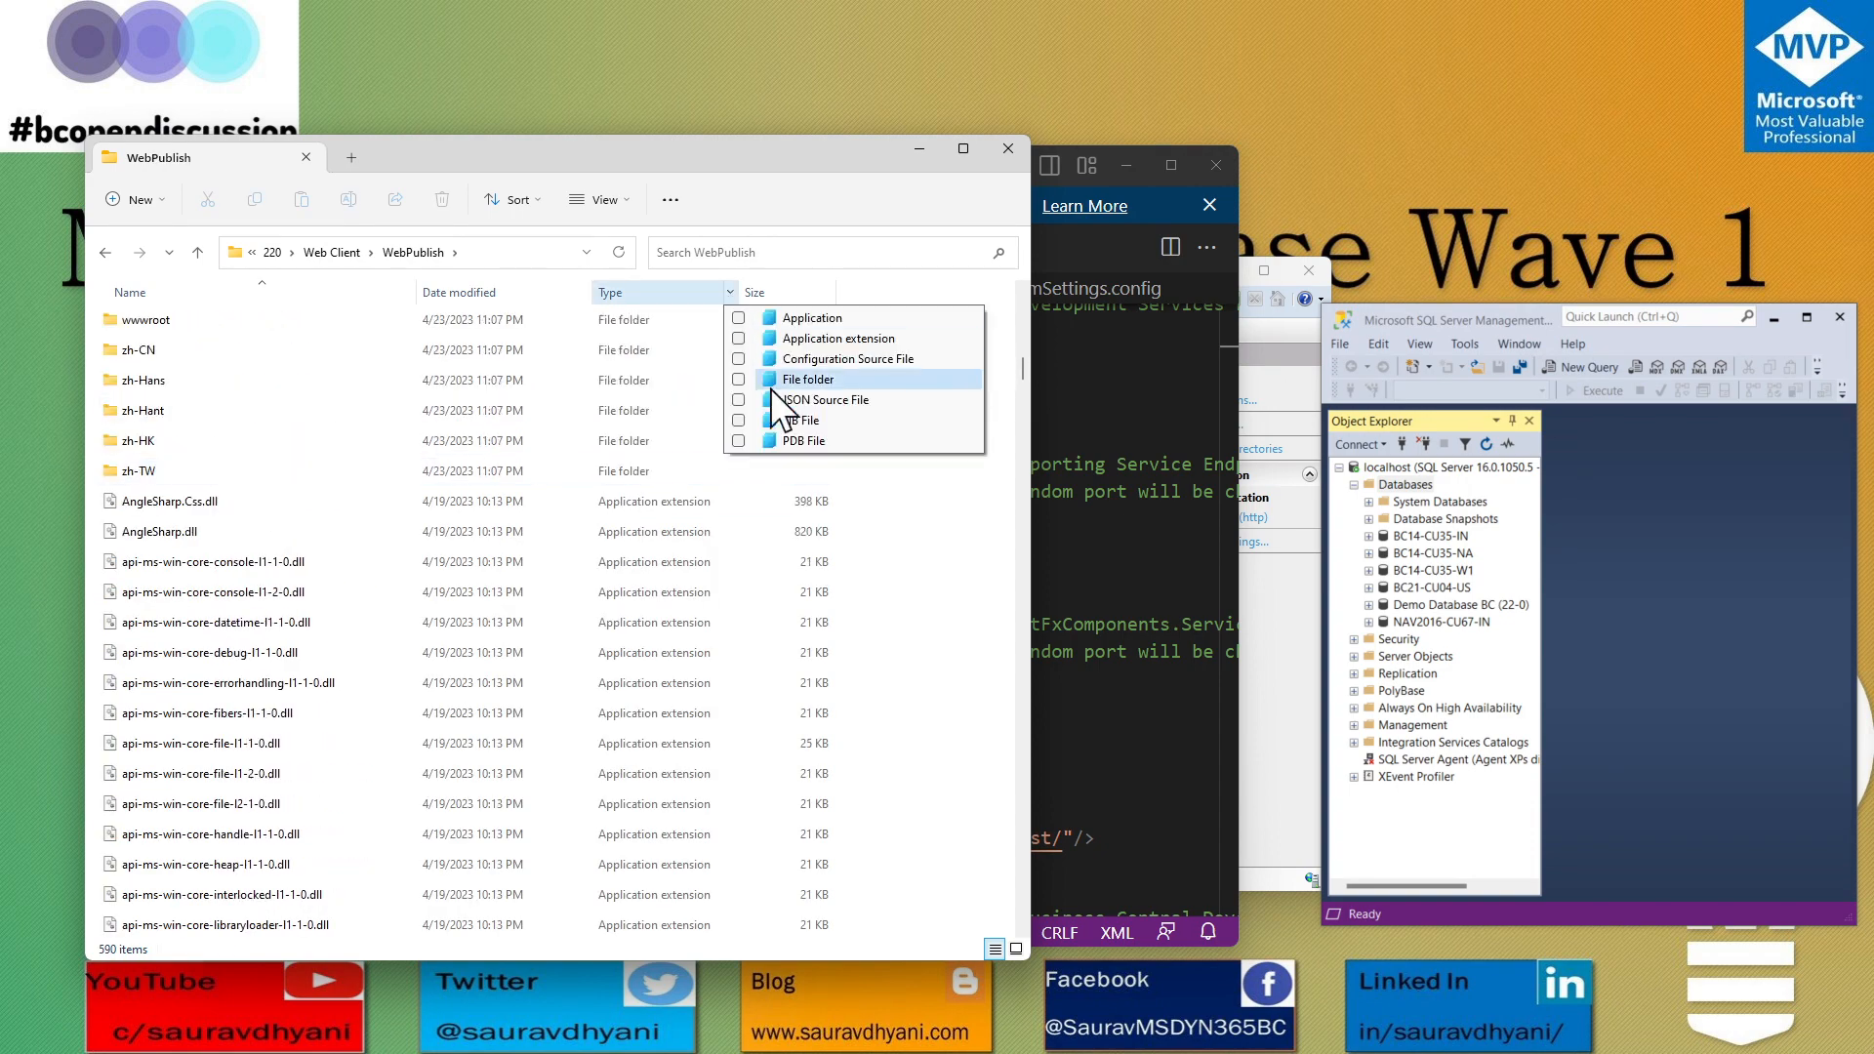
left_click(738, 400)
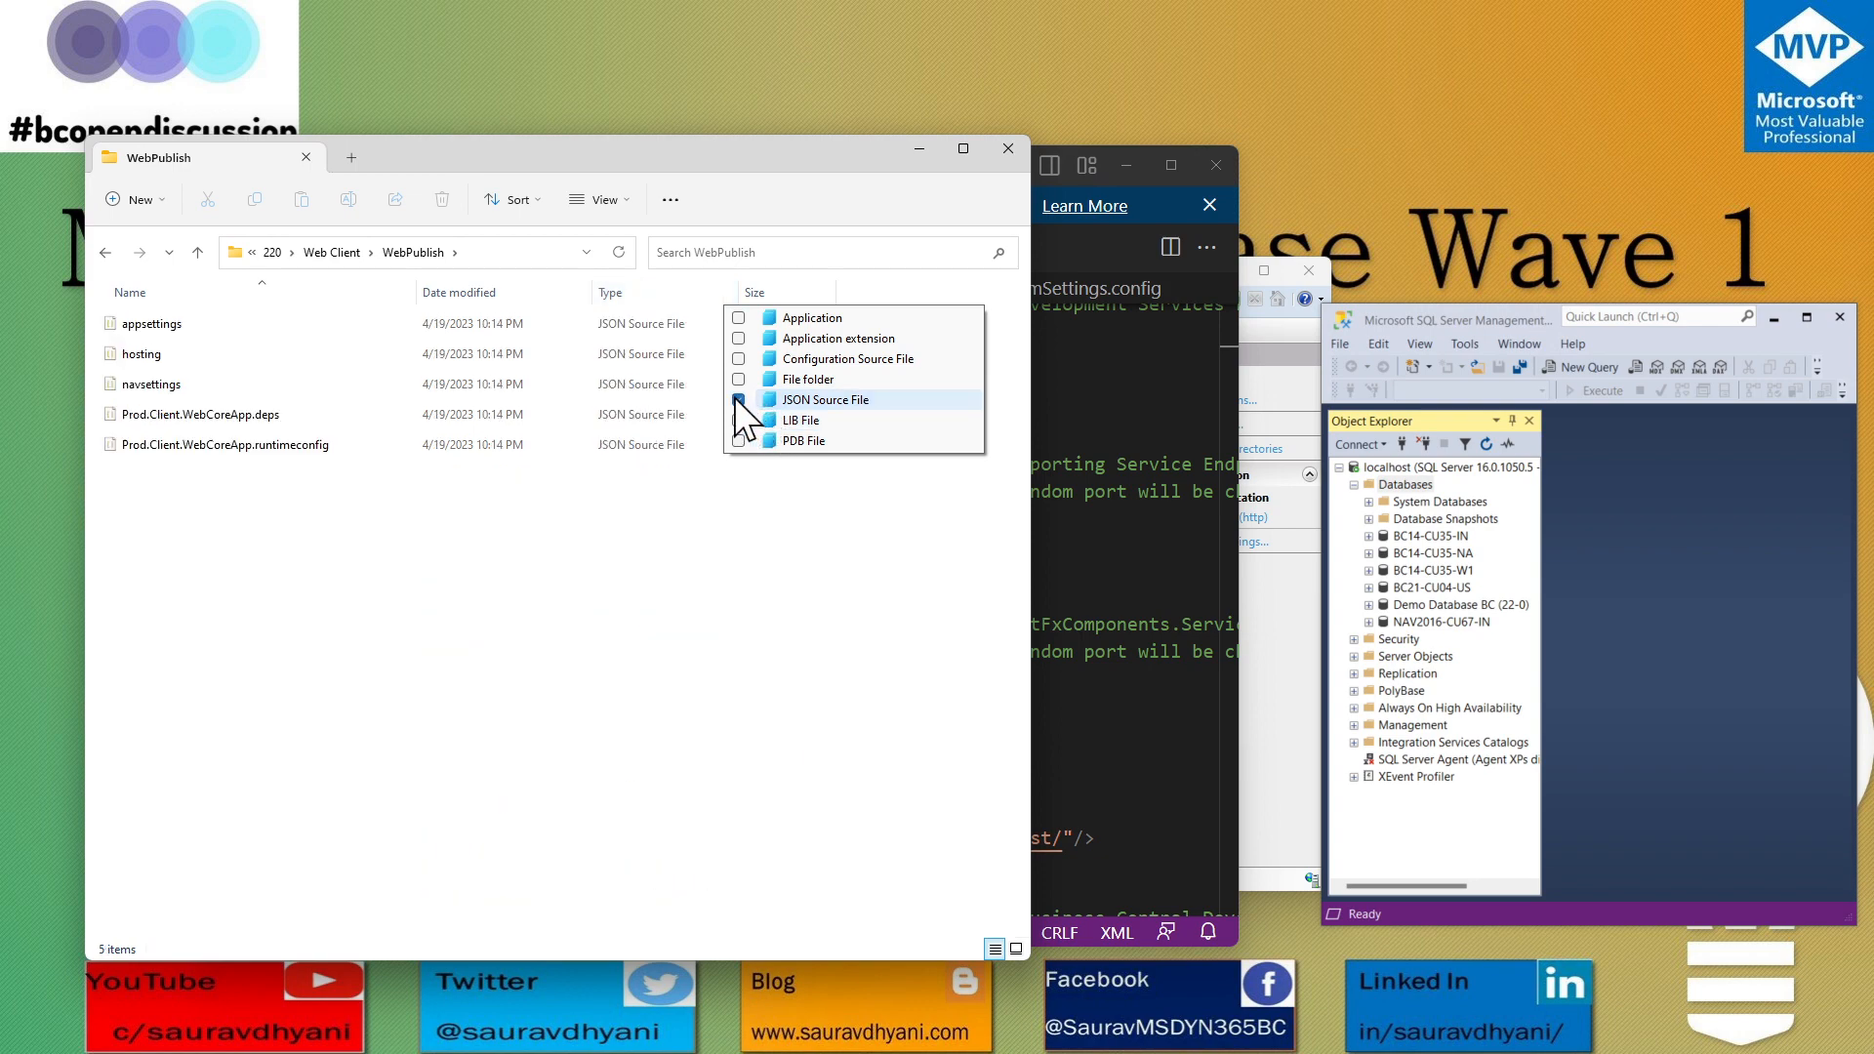
left_click(401, 642)
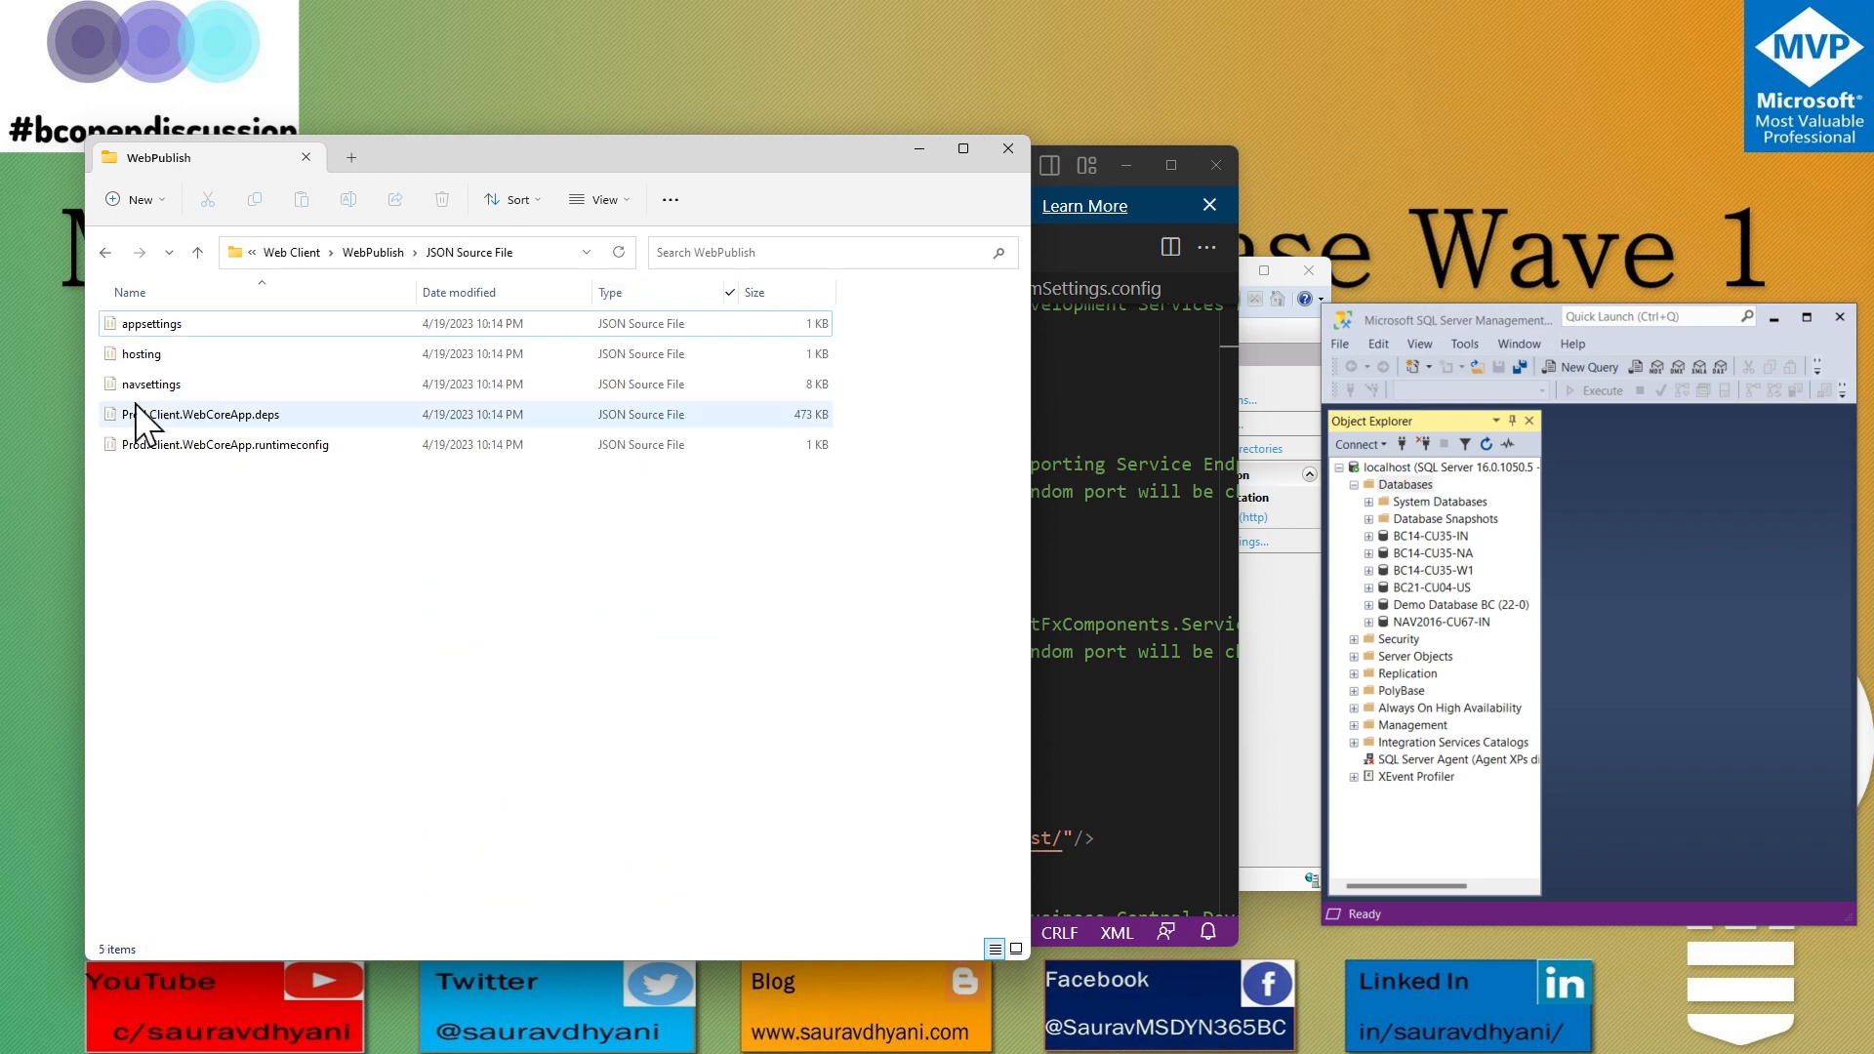
Open the navsettings JSON file in Visual Studio Code and maximize the editor window.
left_click(121, 387)
right_click(118, 386)
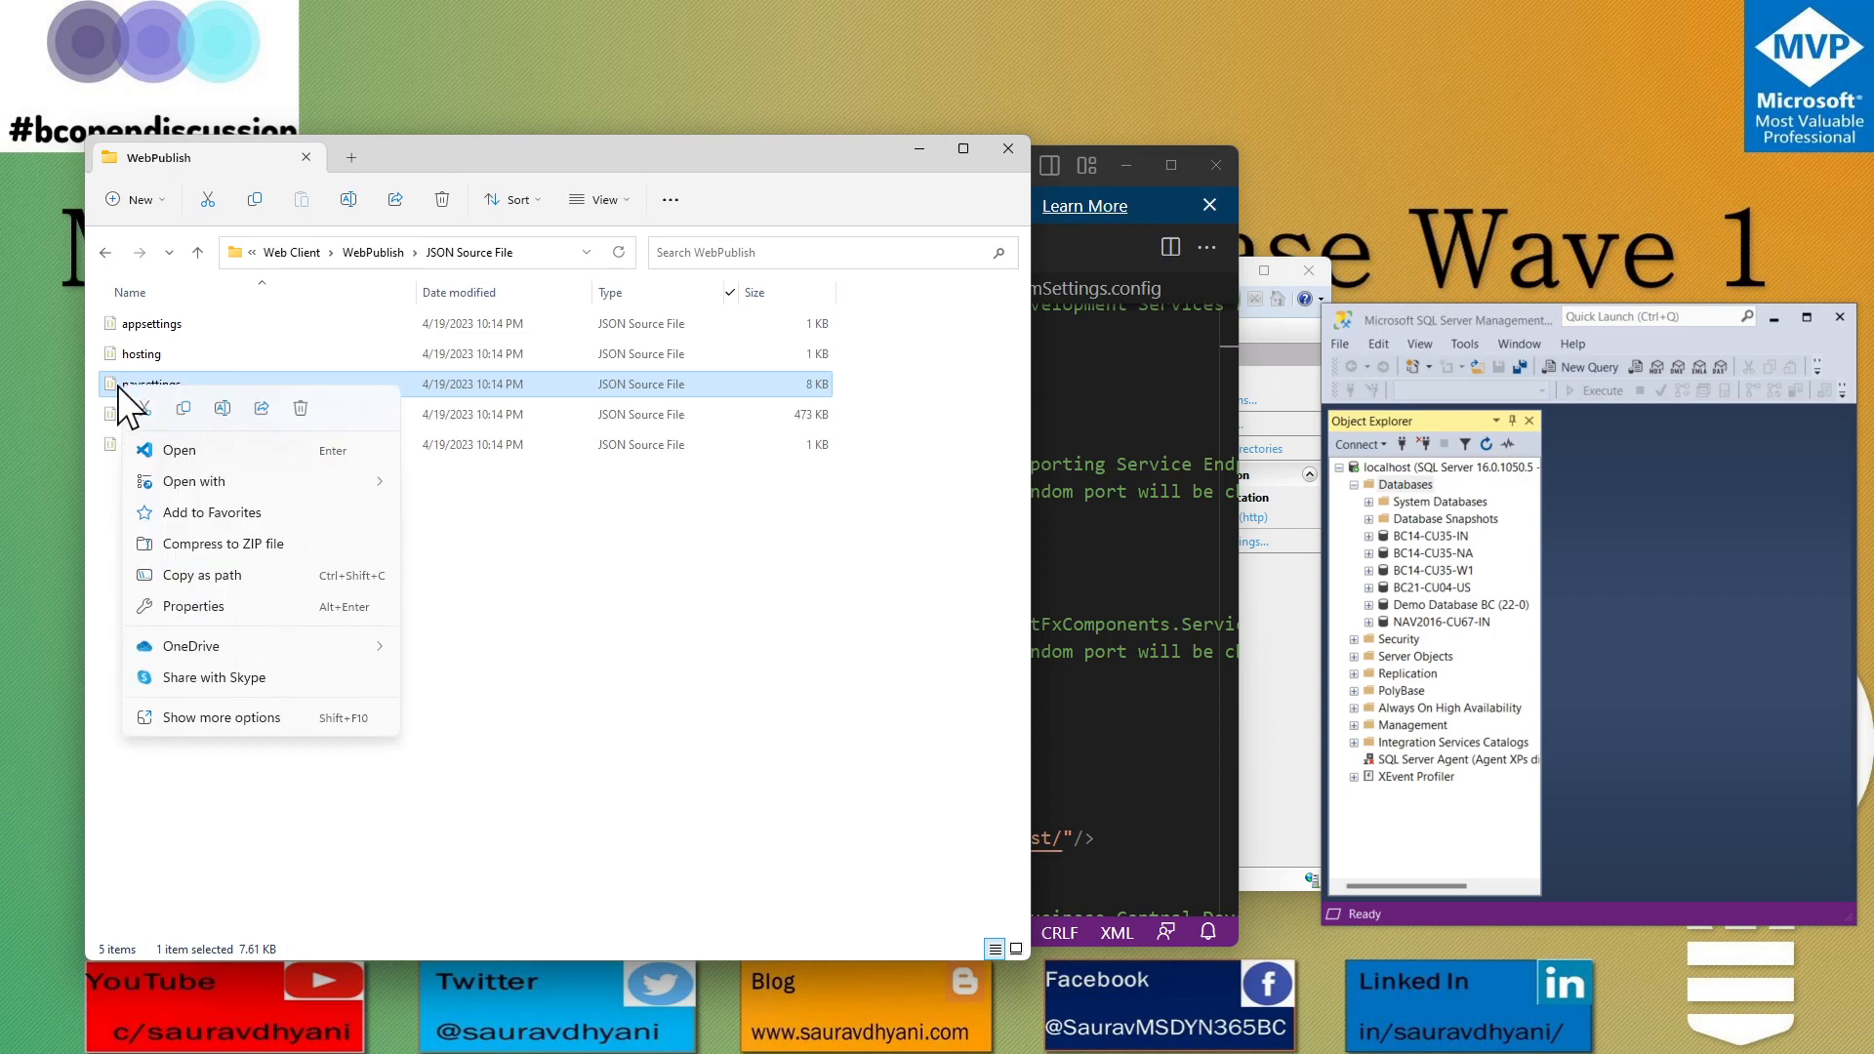
left_click(199, 448)
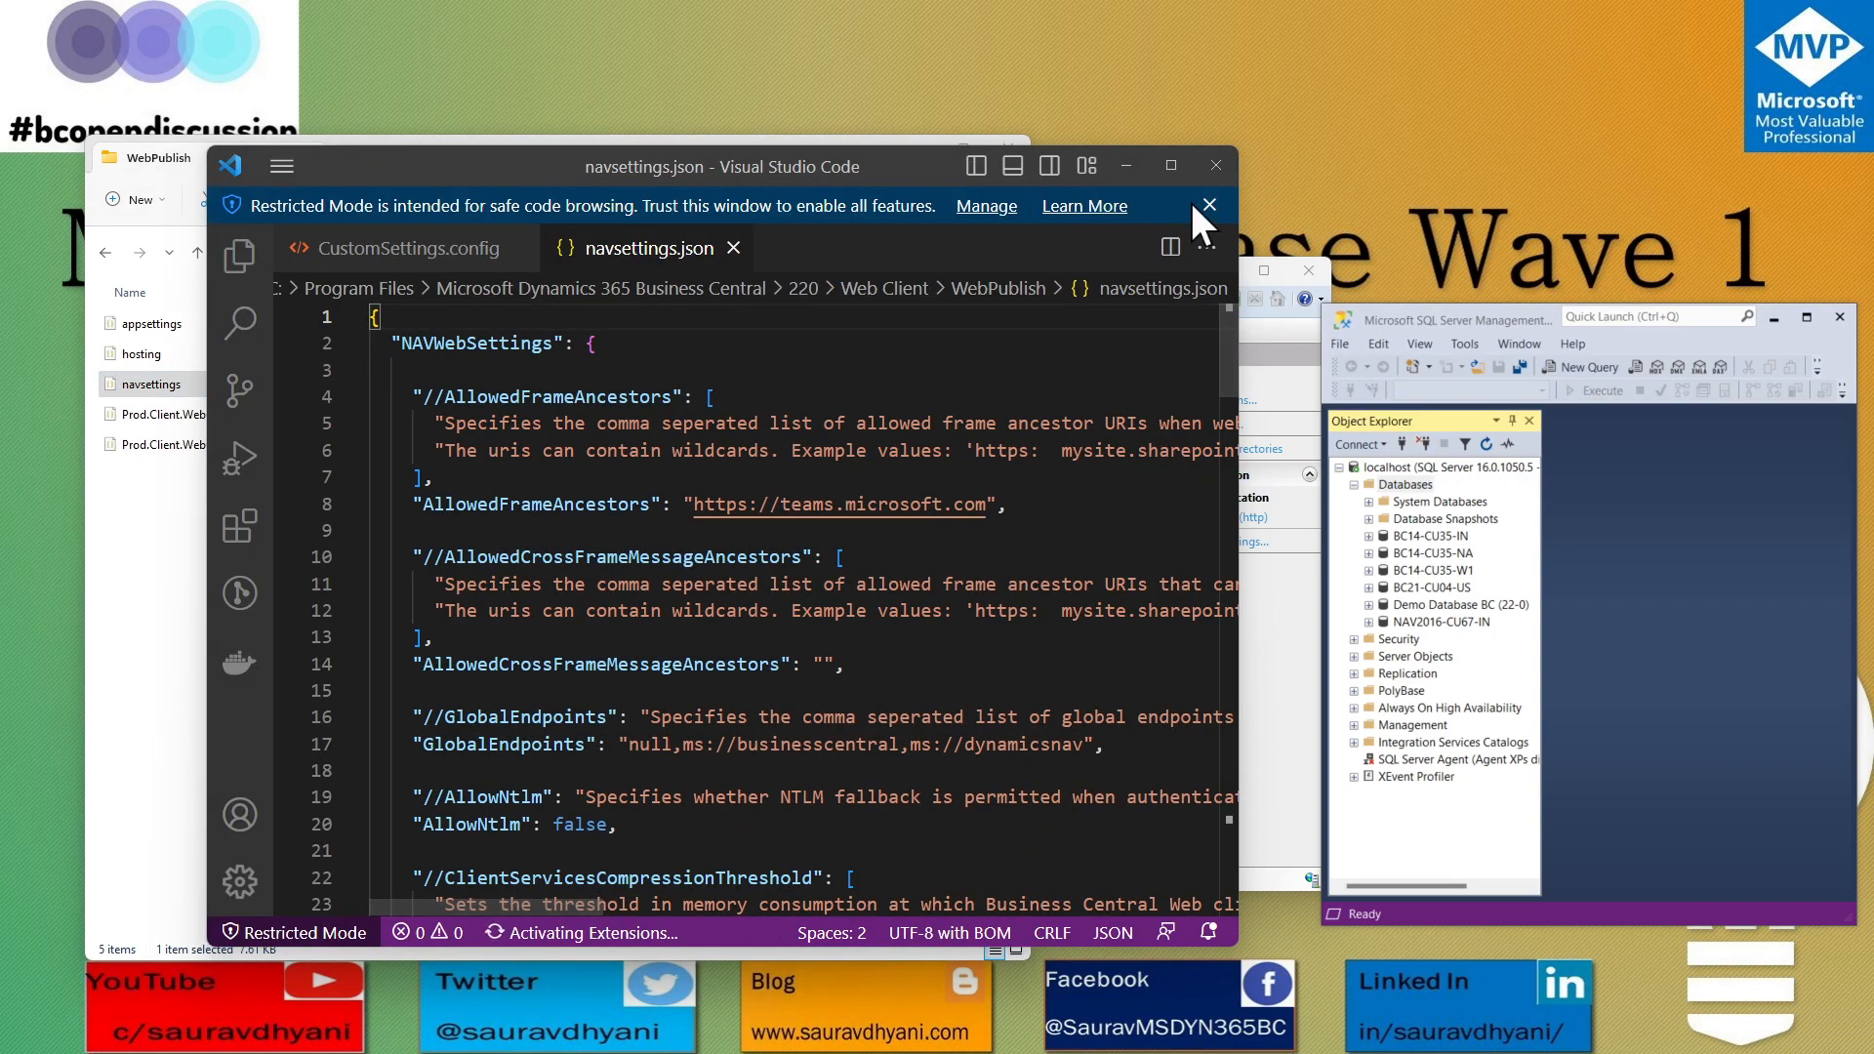
left_click(1171, 165)
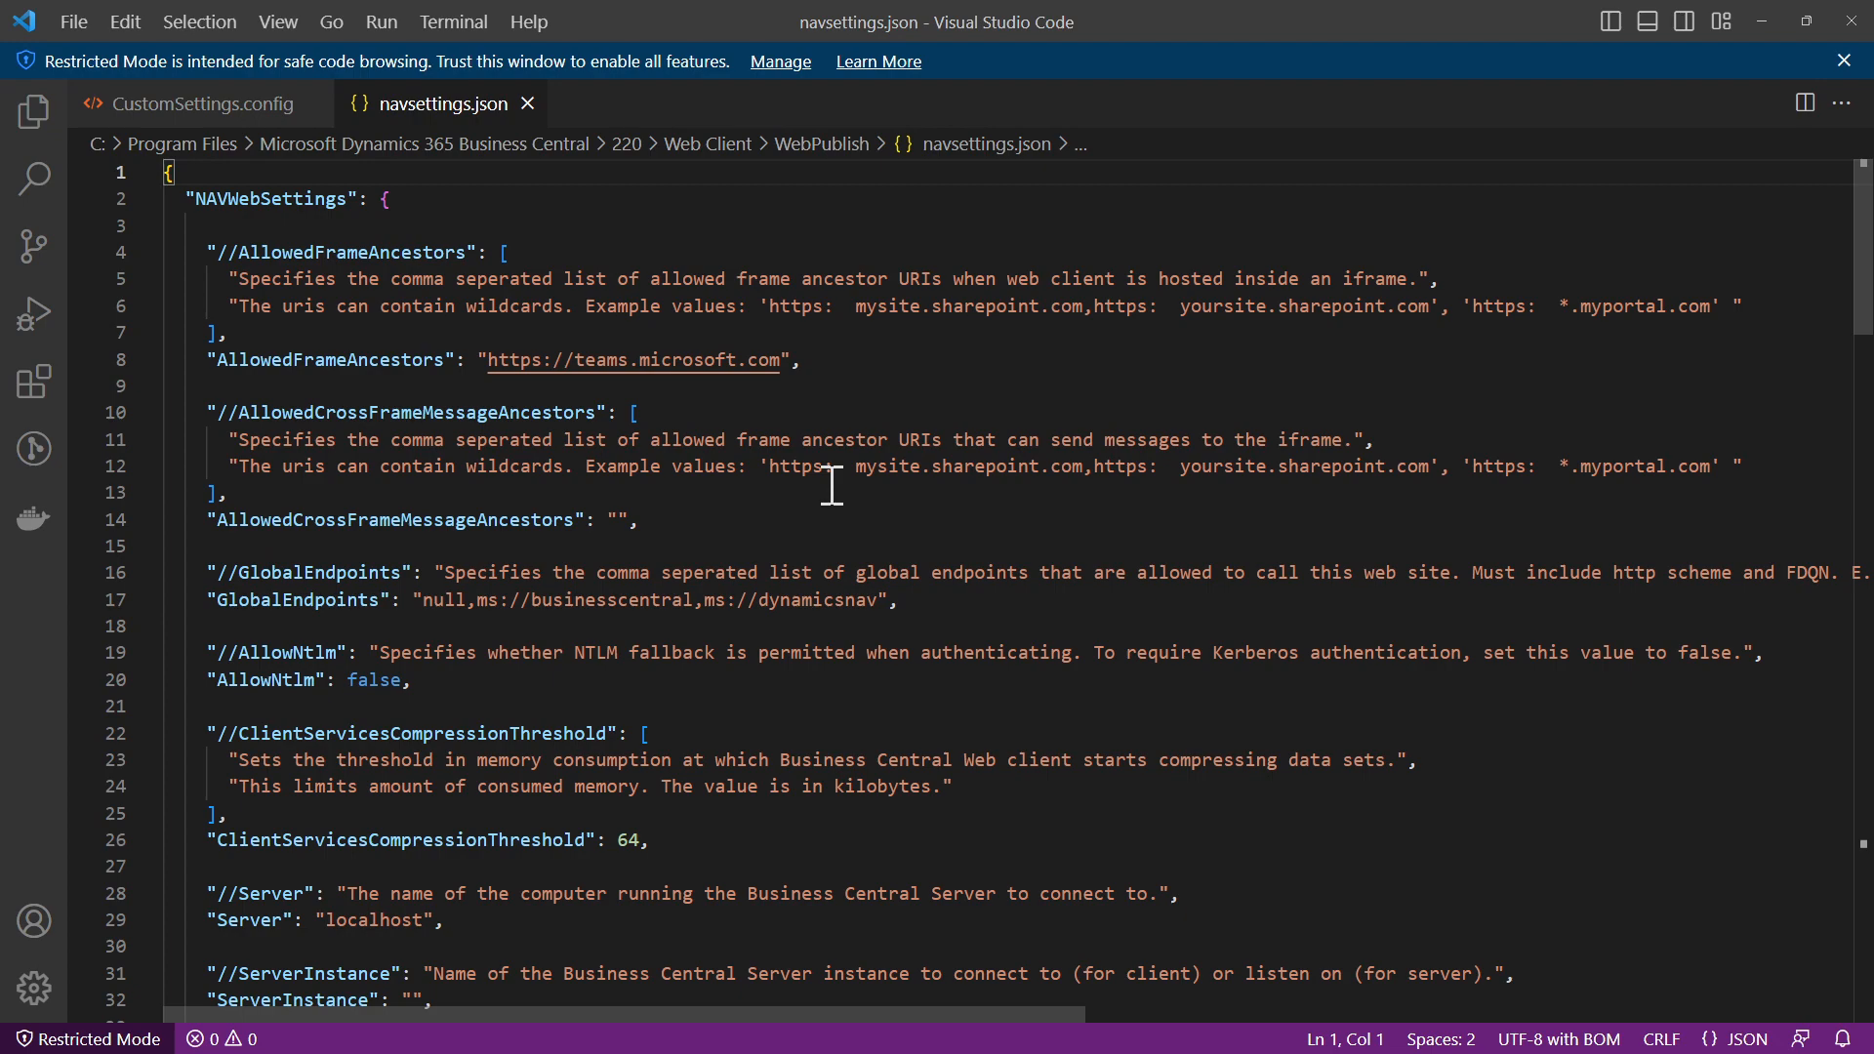
Check the ClientServicesCredentialType setting and its possible values in navsettings.json.
scroll(832, 485, "down", 9)
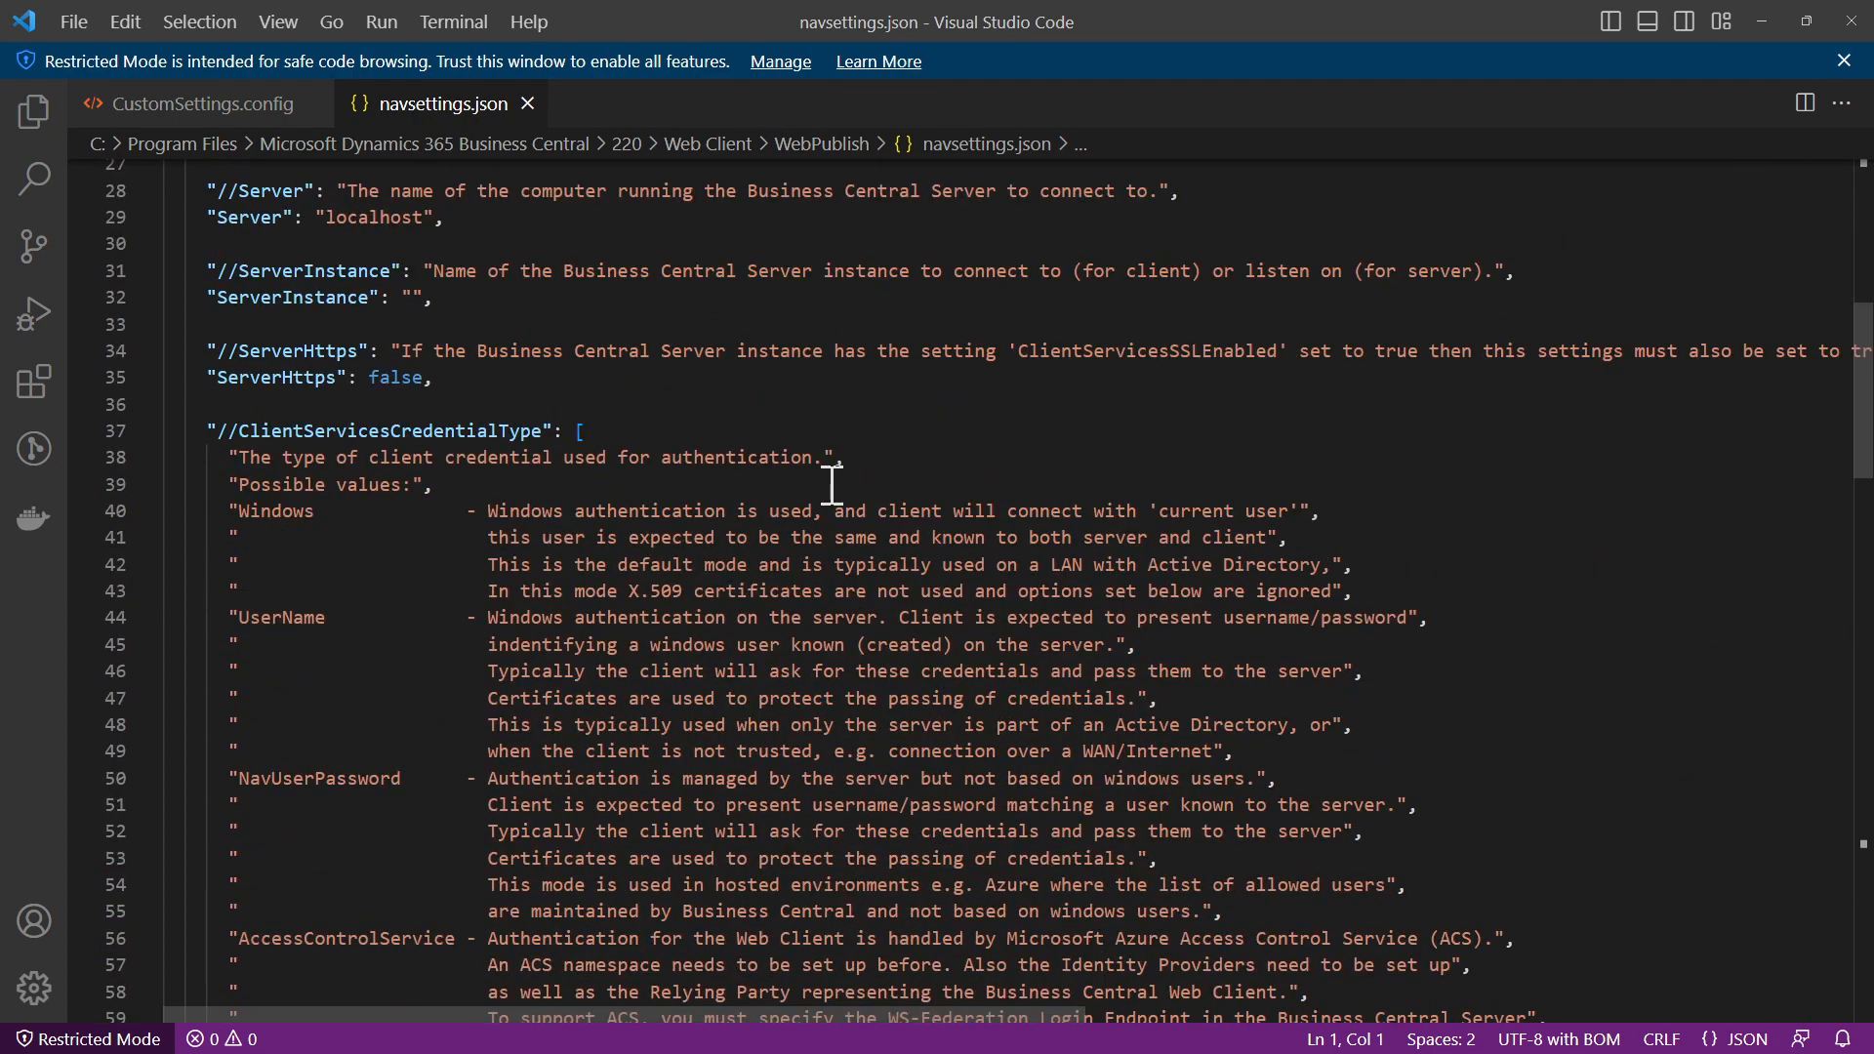
double_click(442, 430)
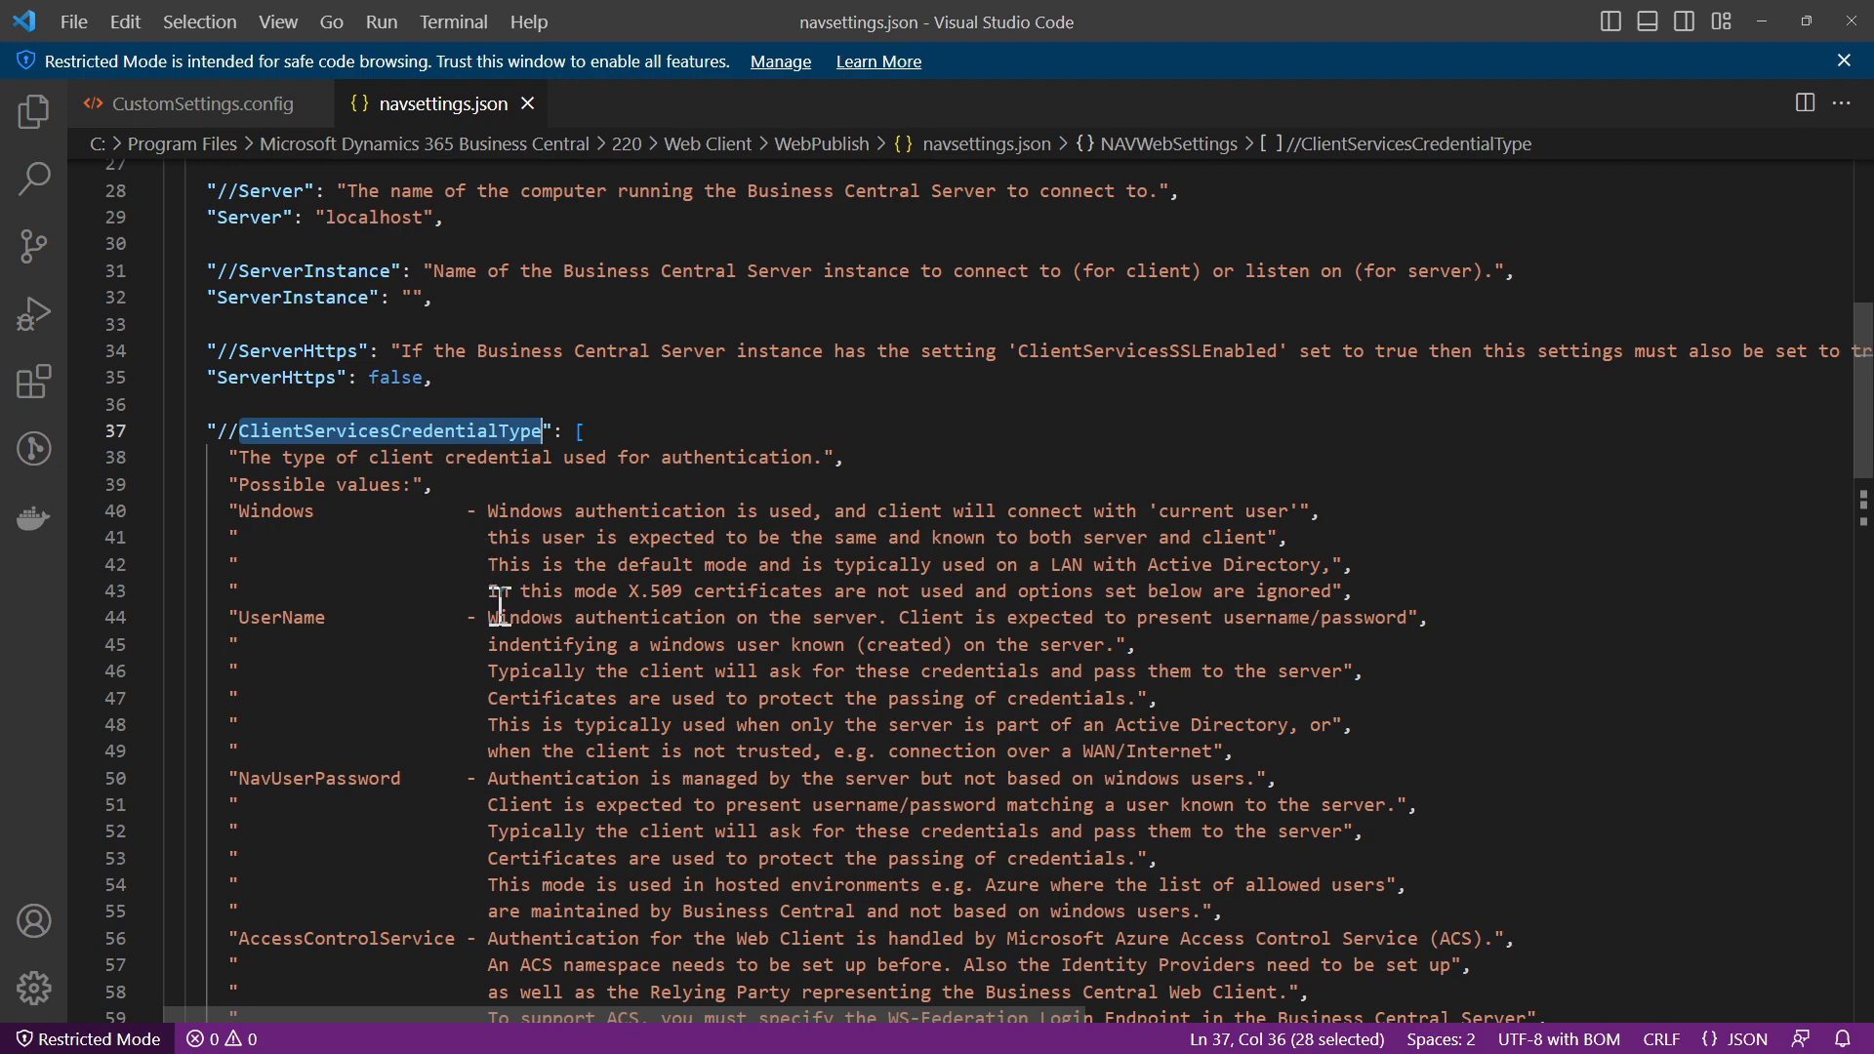
scroll(493, 625, "down", 5)
double_click(588, 677)
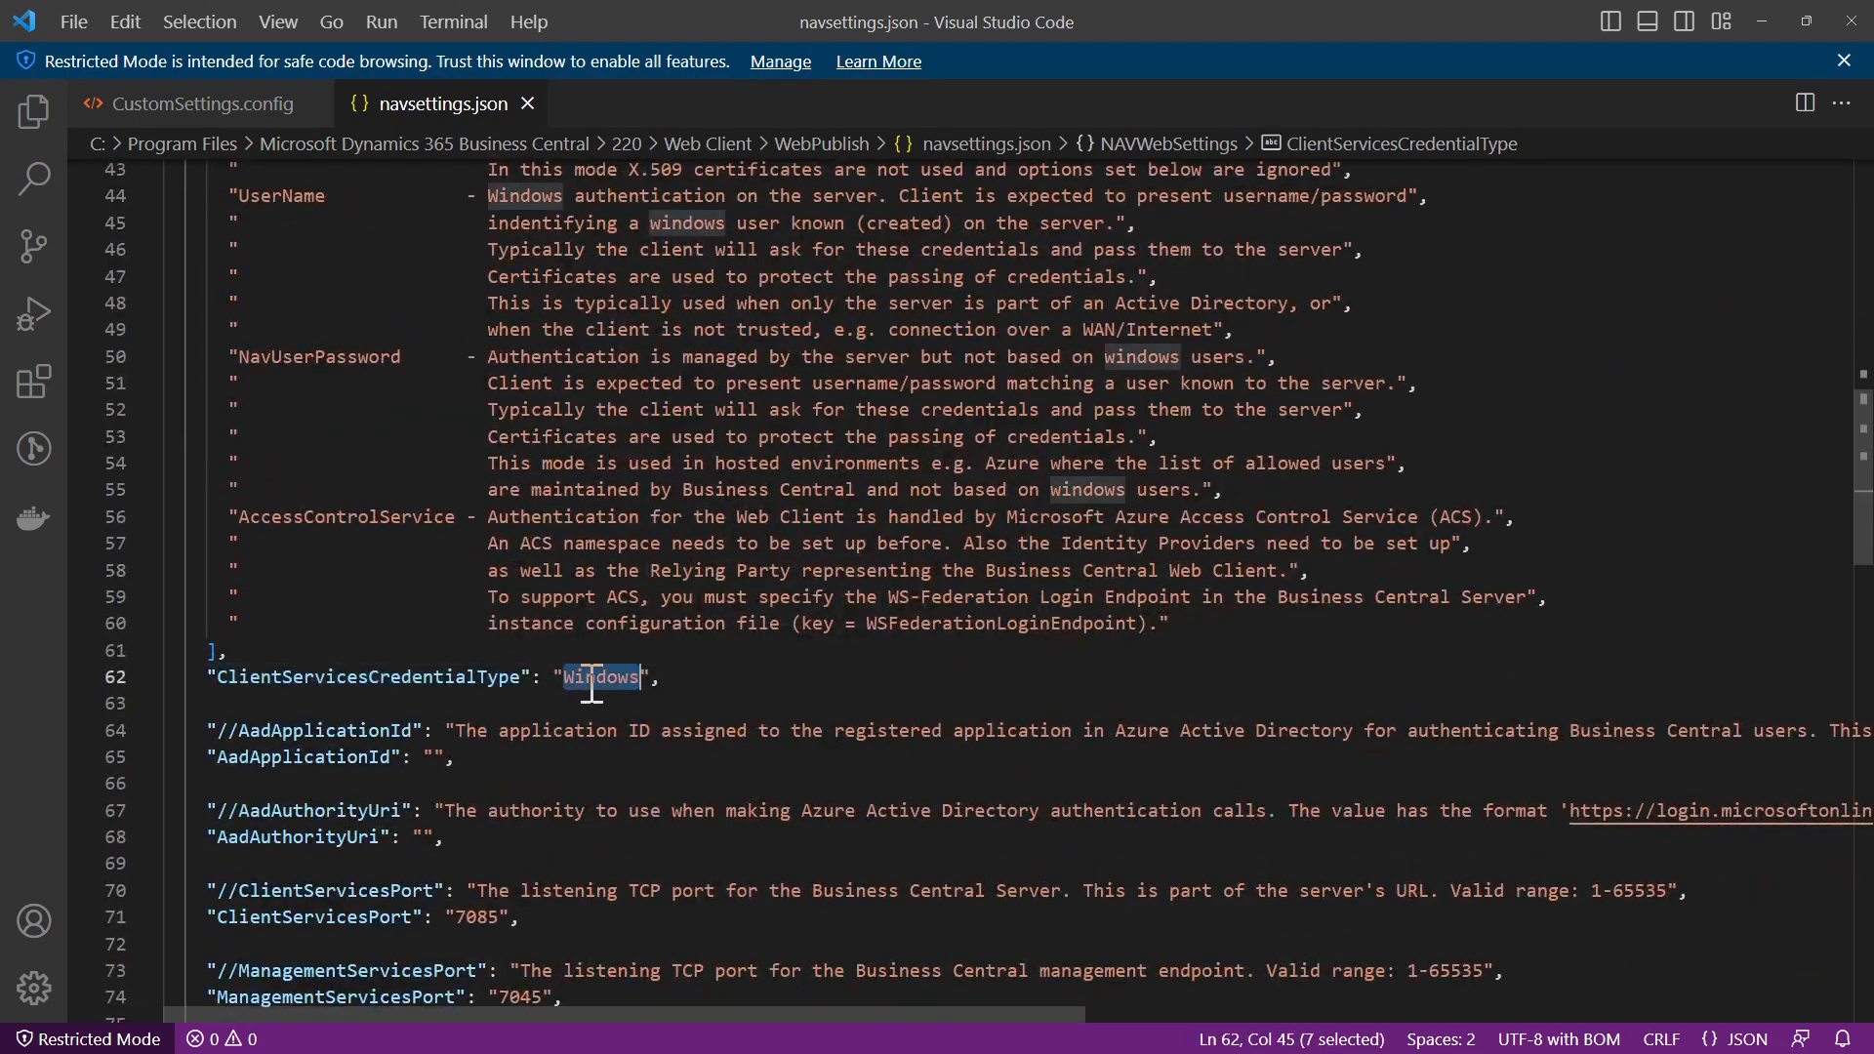
Check the ClientServicesPort and ManagementServicesPort values in navsettings.json.
scroll(592, 683, "down", 4)
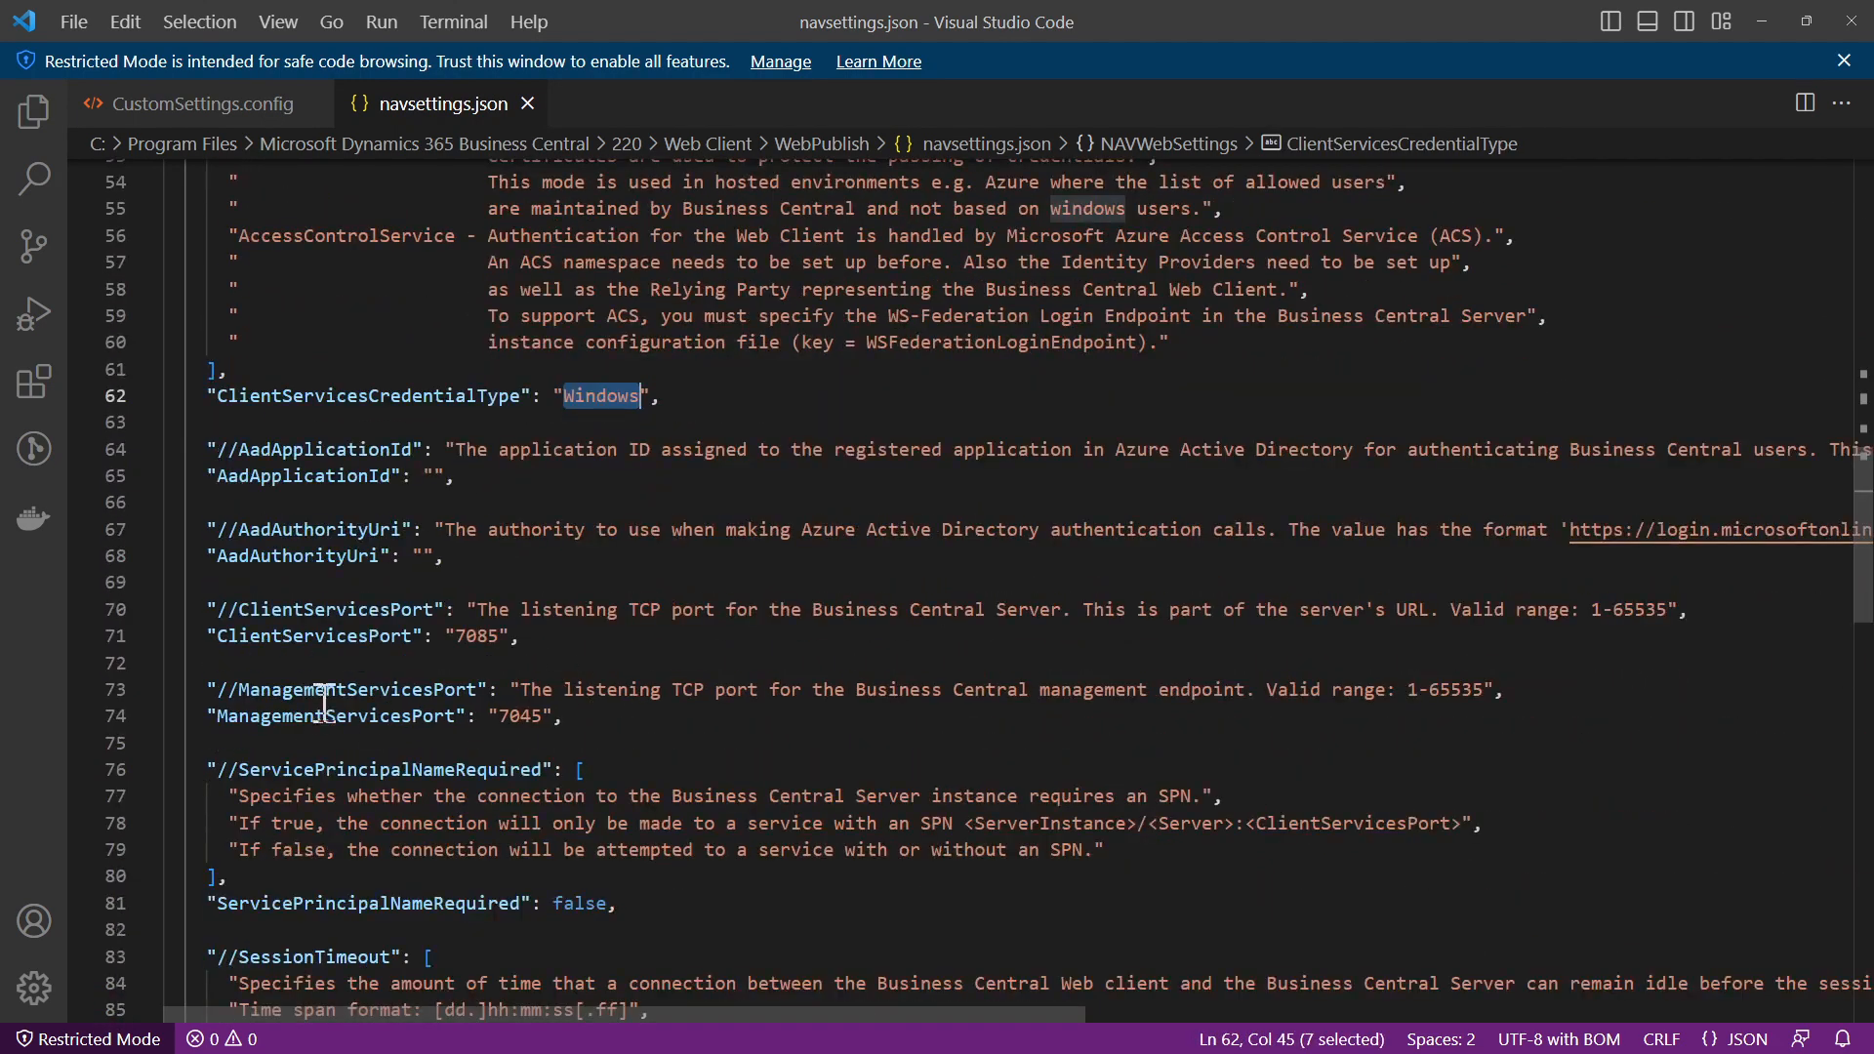
left_click_drag(361, 645, 162, 630)
left_click(586, 718)
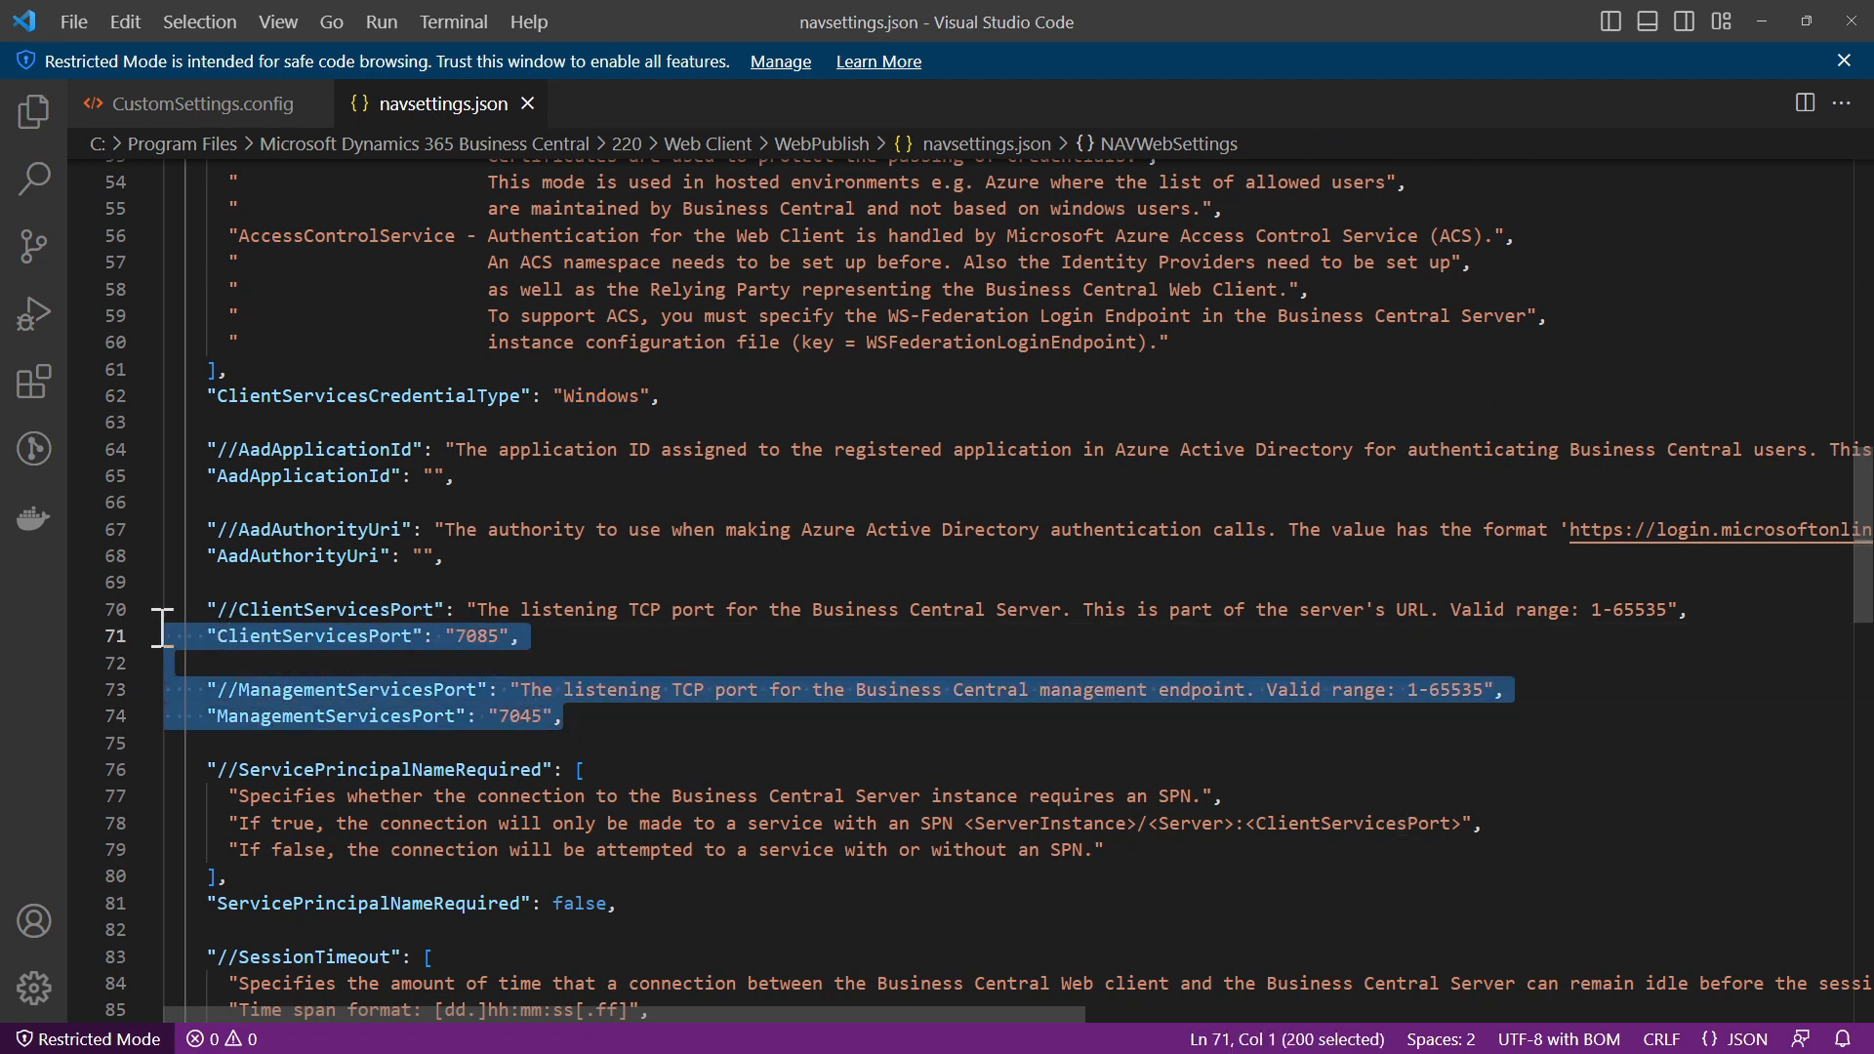
double_click(341, 637)
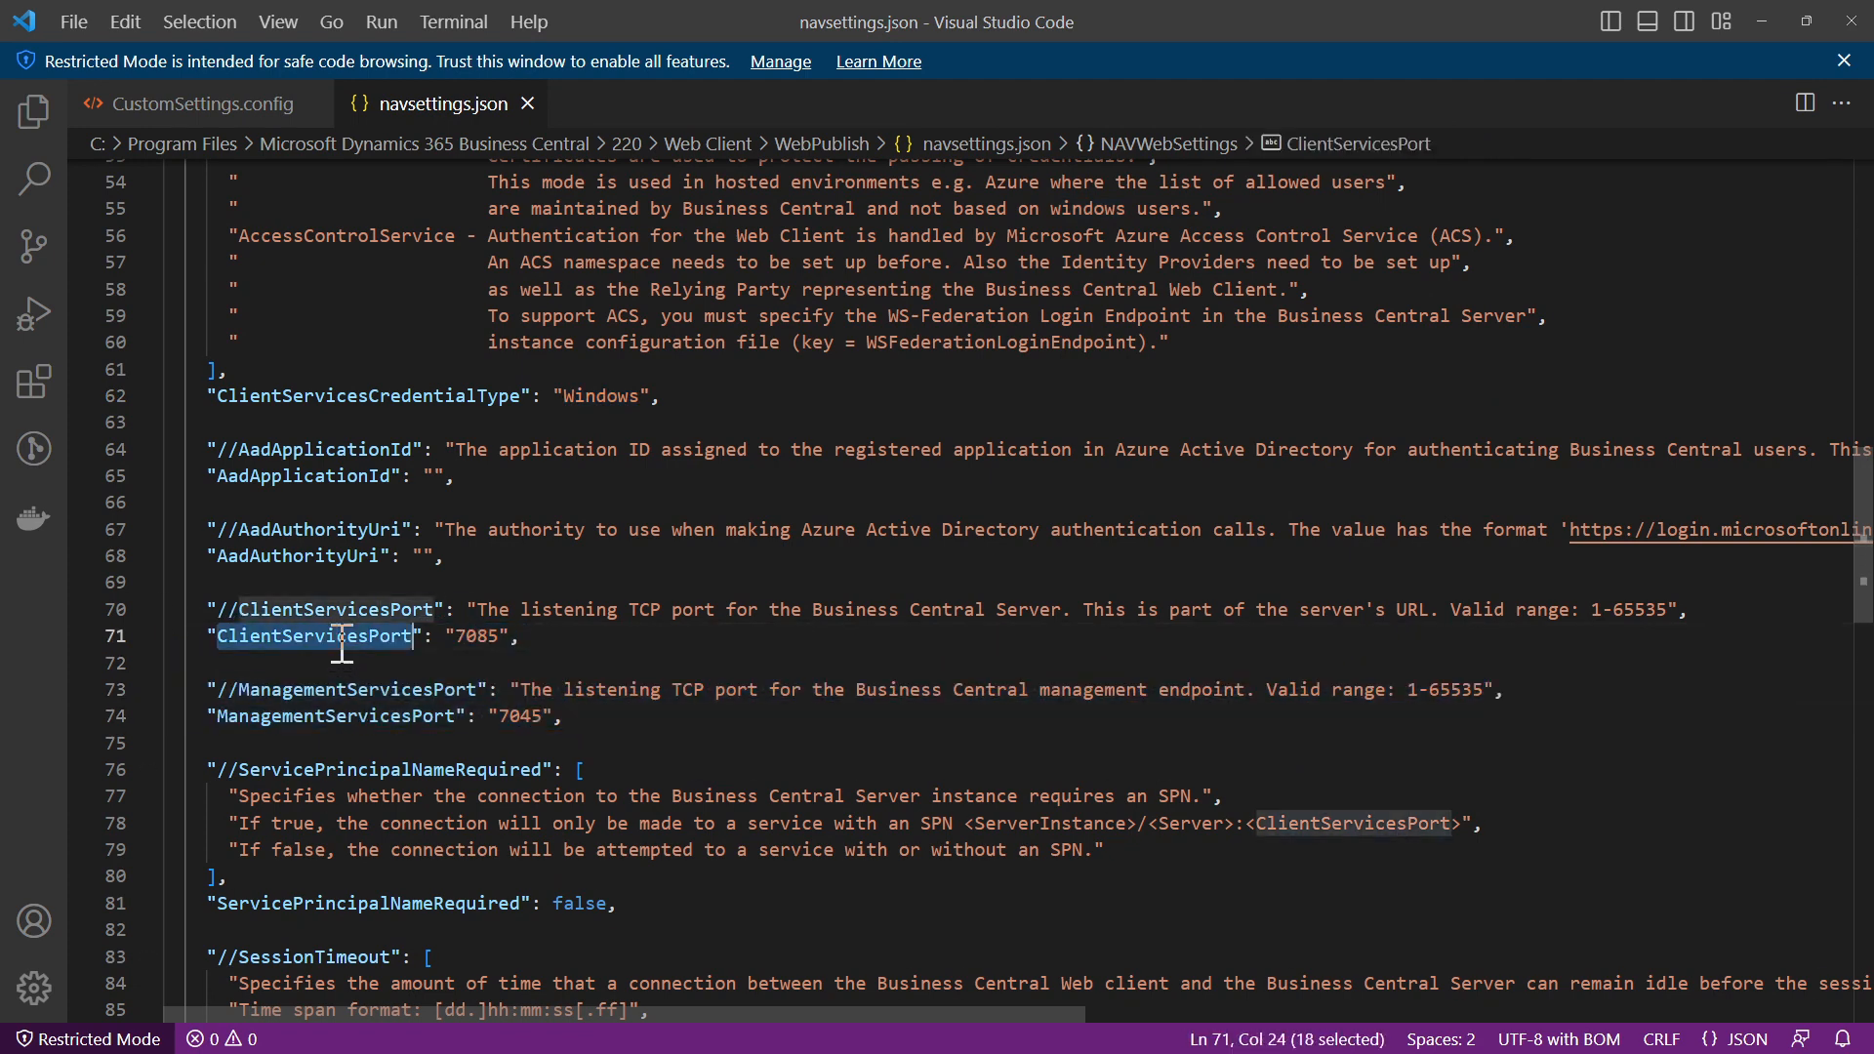
left_click(478, 636)
left_click(540, 718)
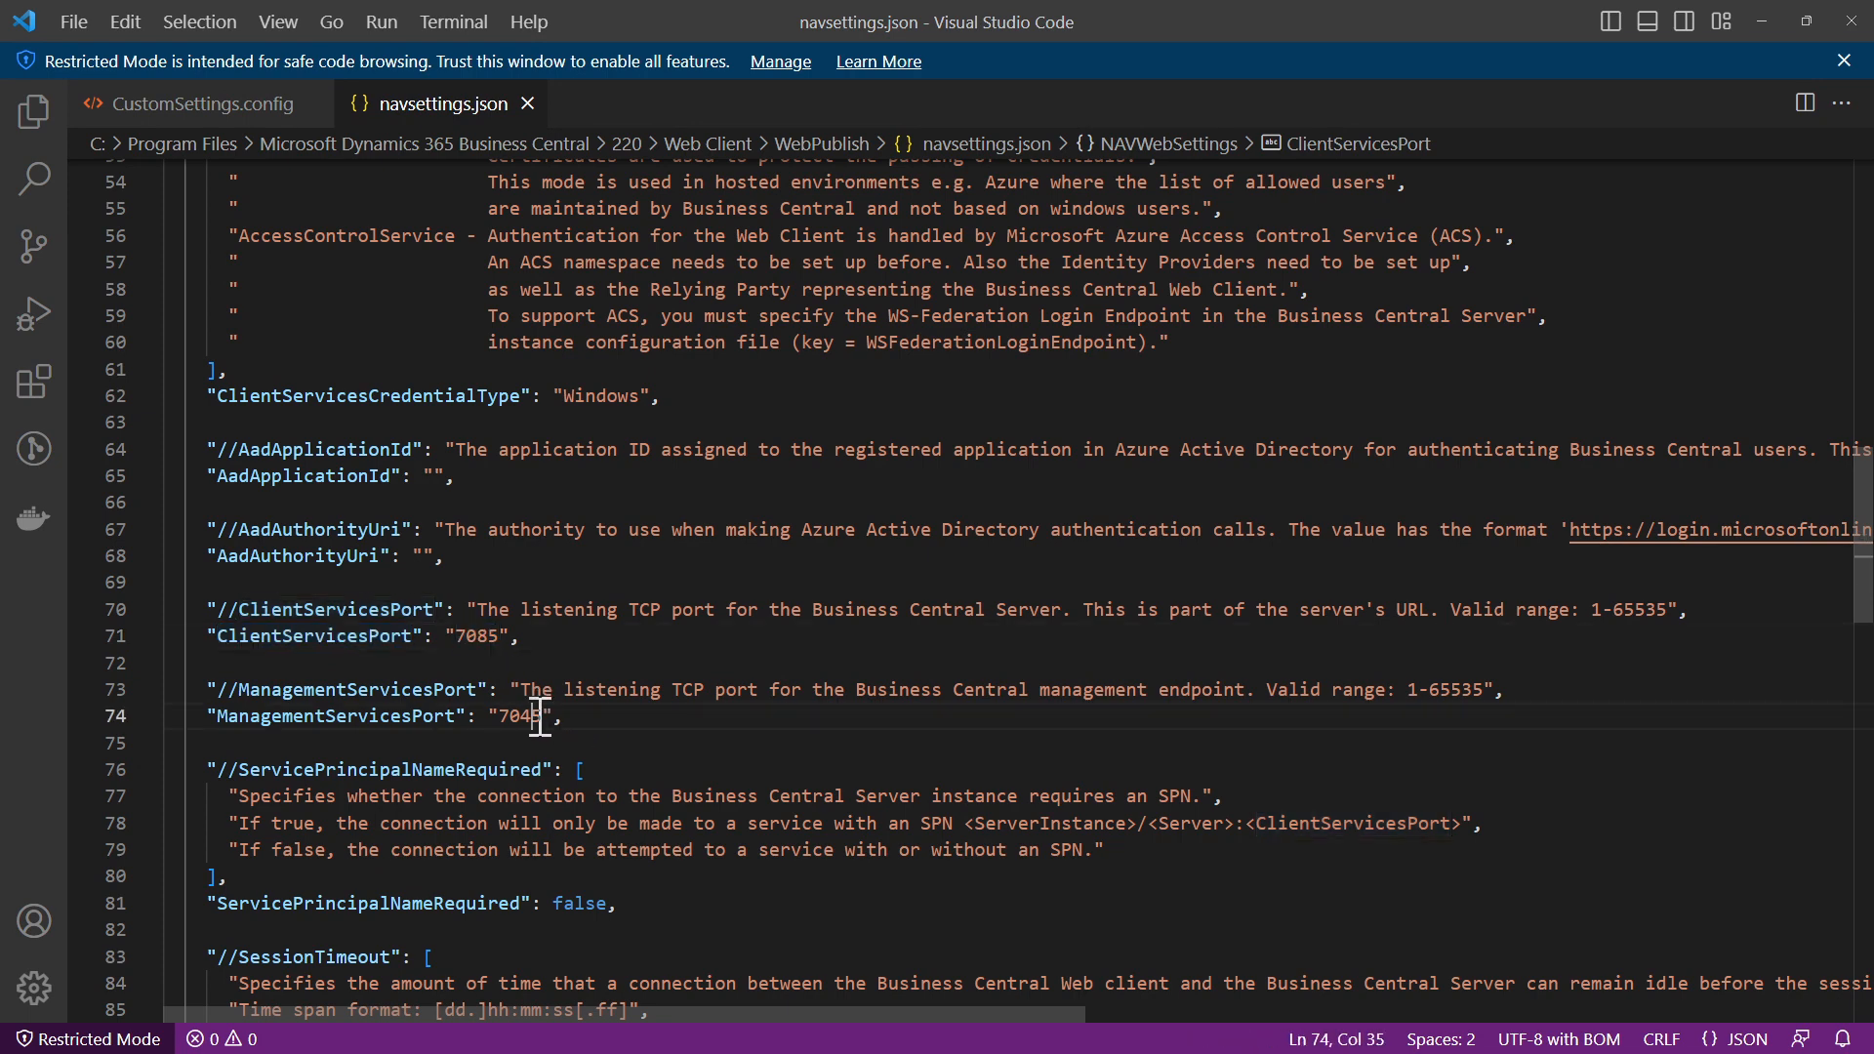
double_click(540, 718)
double_click(489, 641)
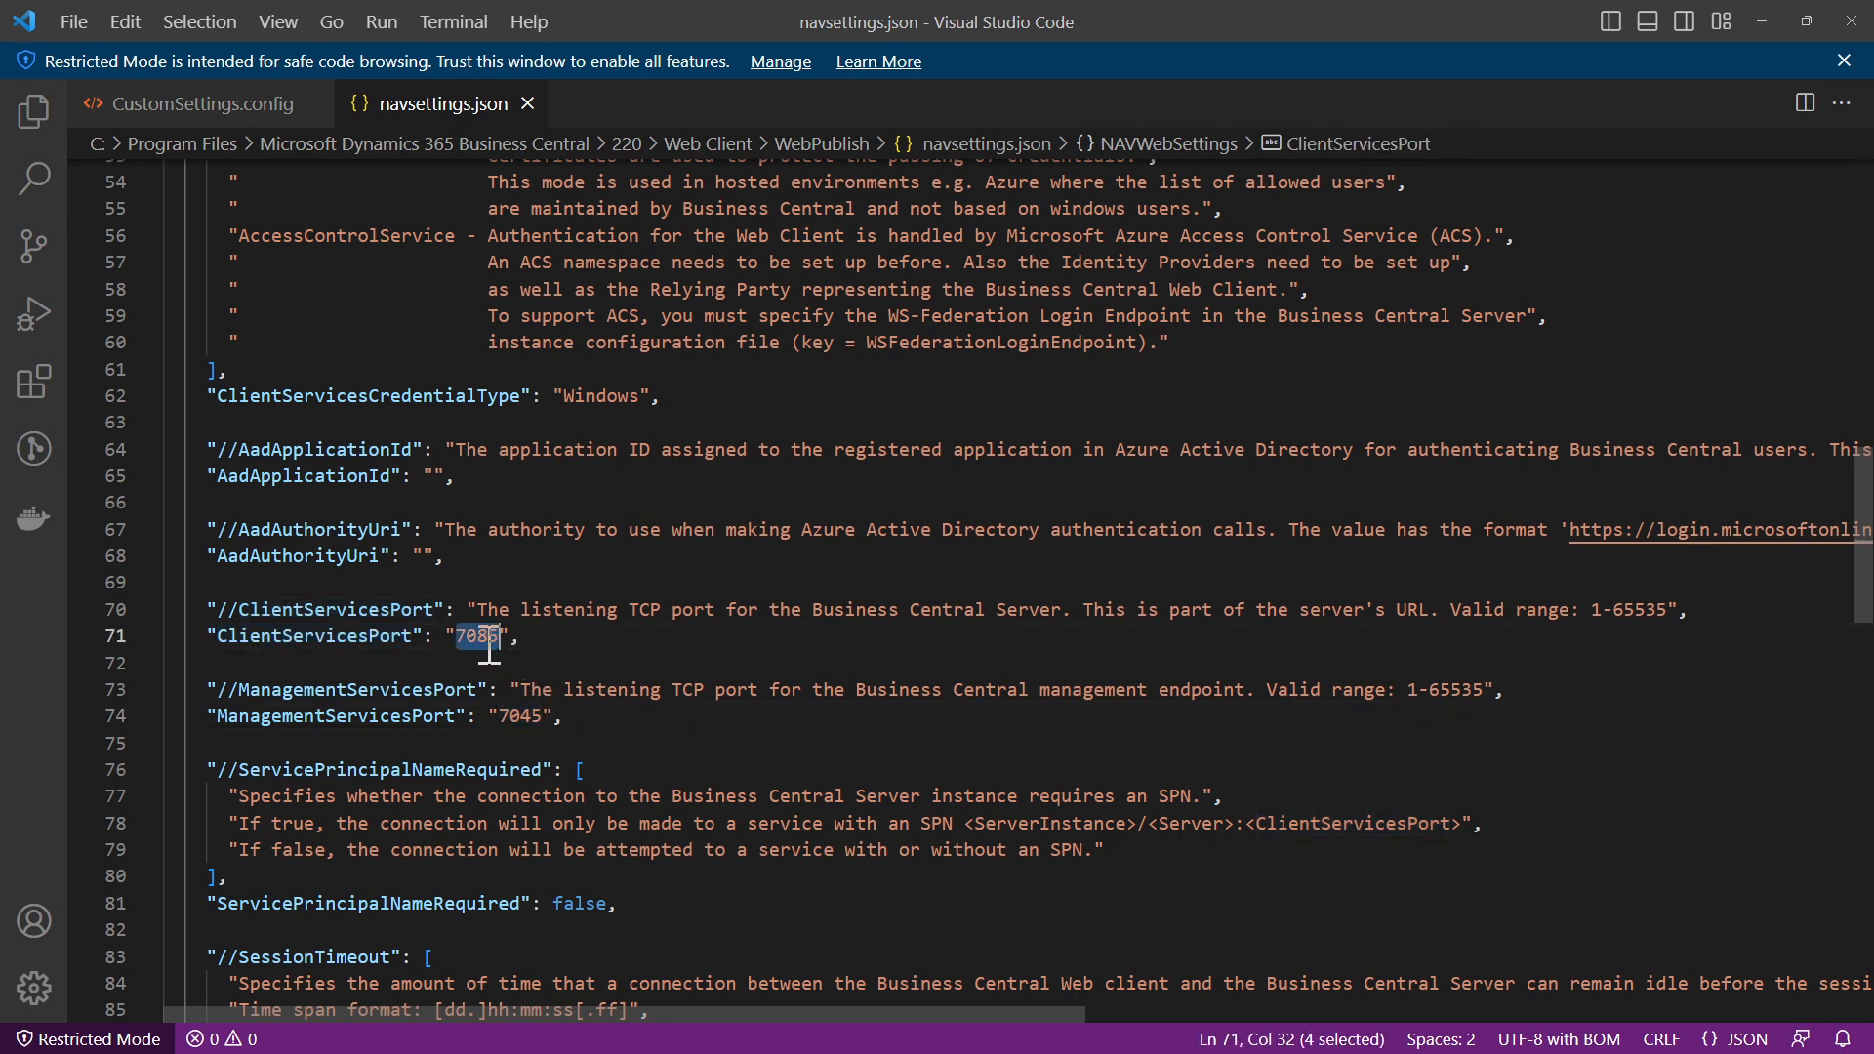
Review the remaining navsettings.json settings, including server instance, SPN requirement, session timeout, SSL and help server.
scroll(489, 646, "down", 10)
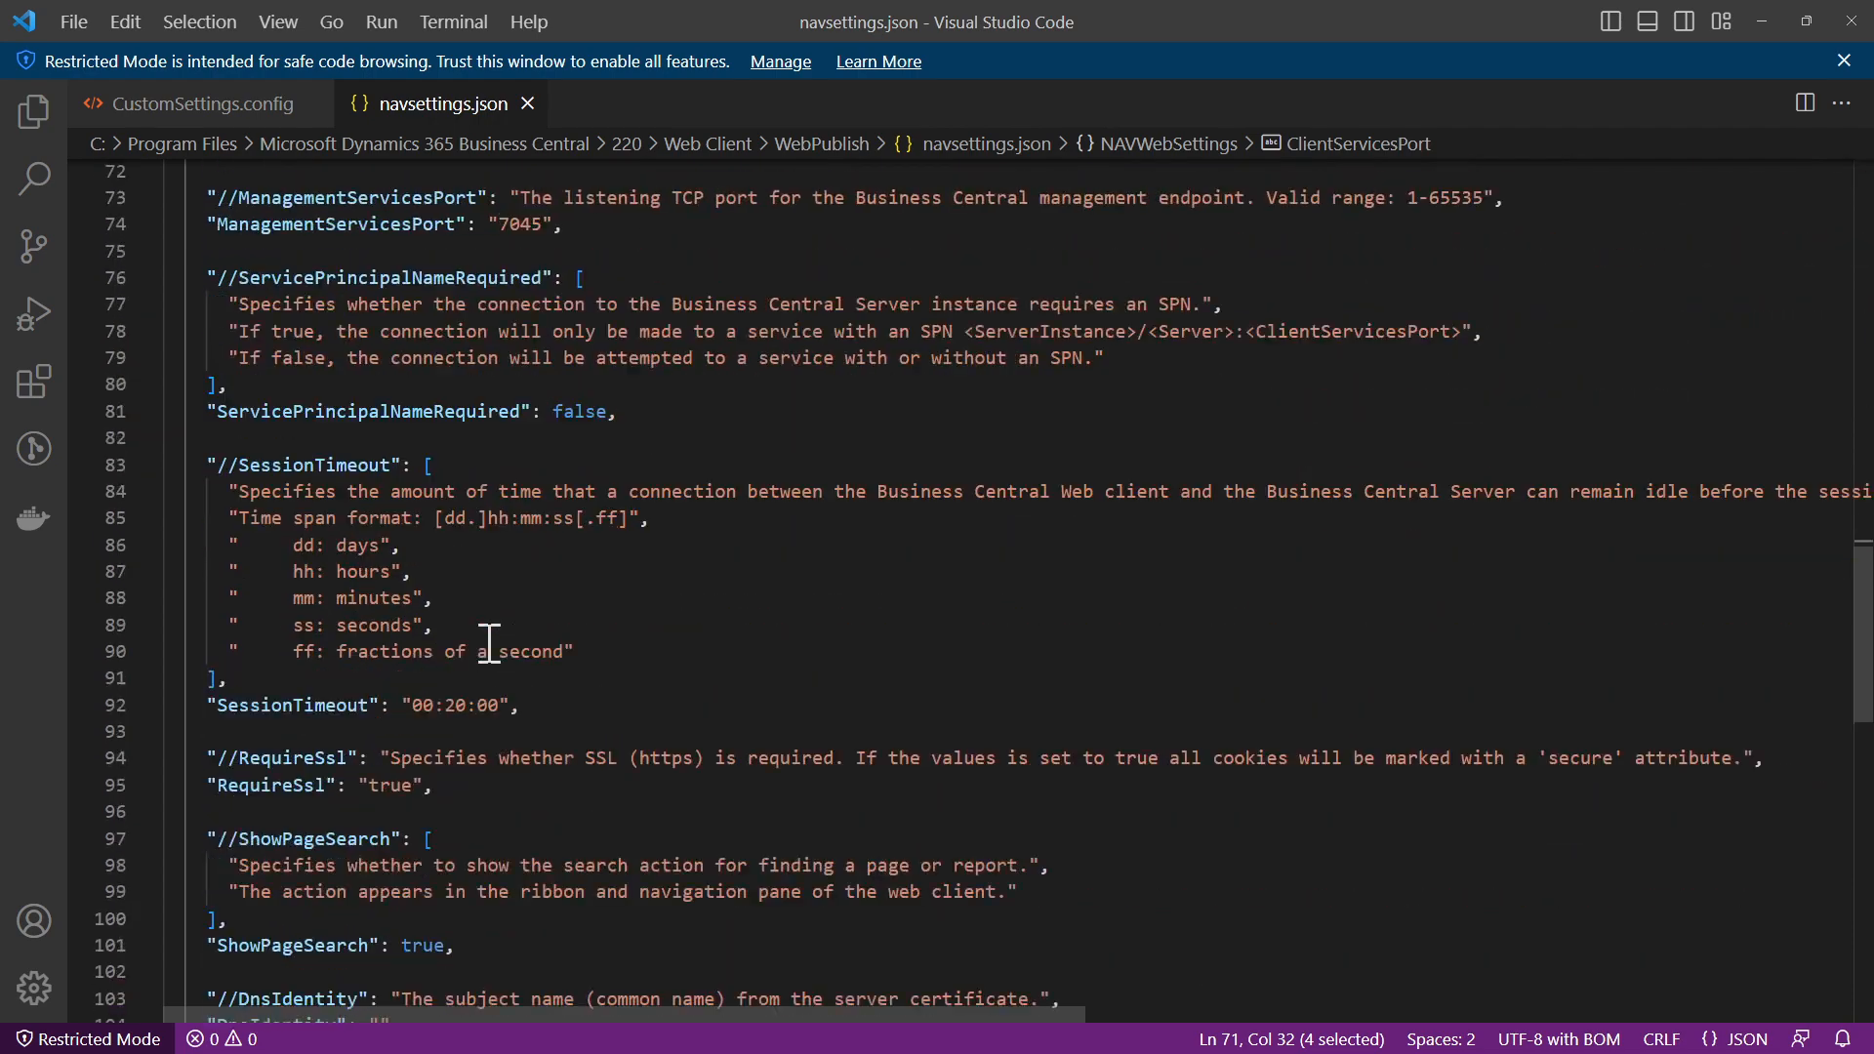
scroll(489, 644, "down", 4)
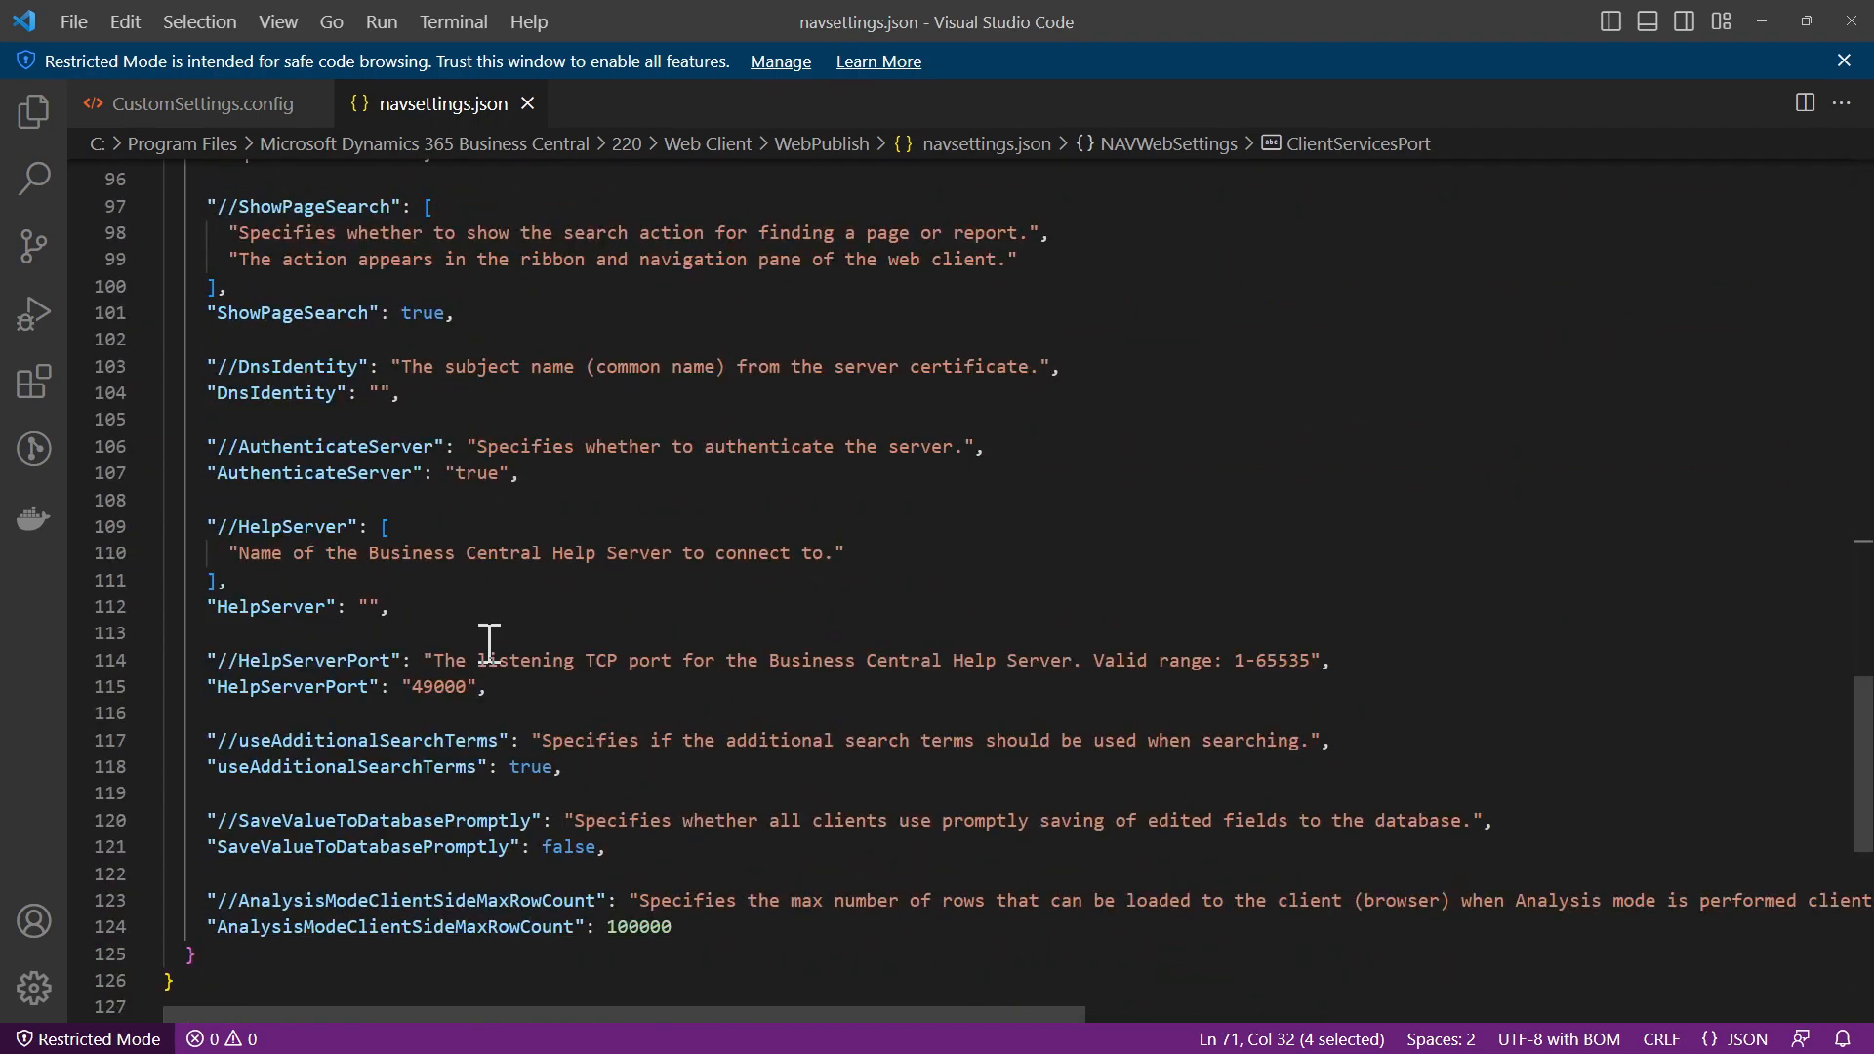
scroll(489, 644, "up", 8)
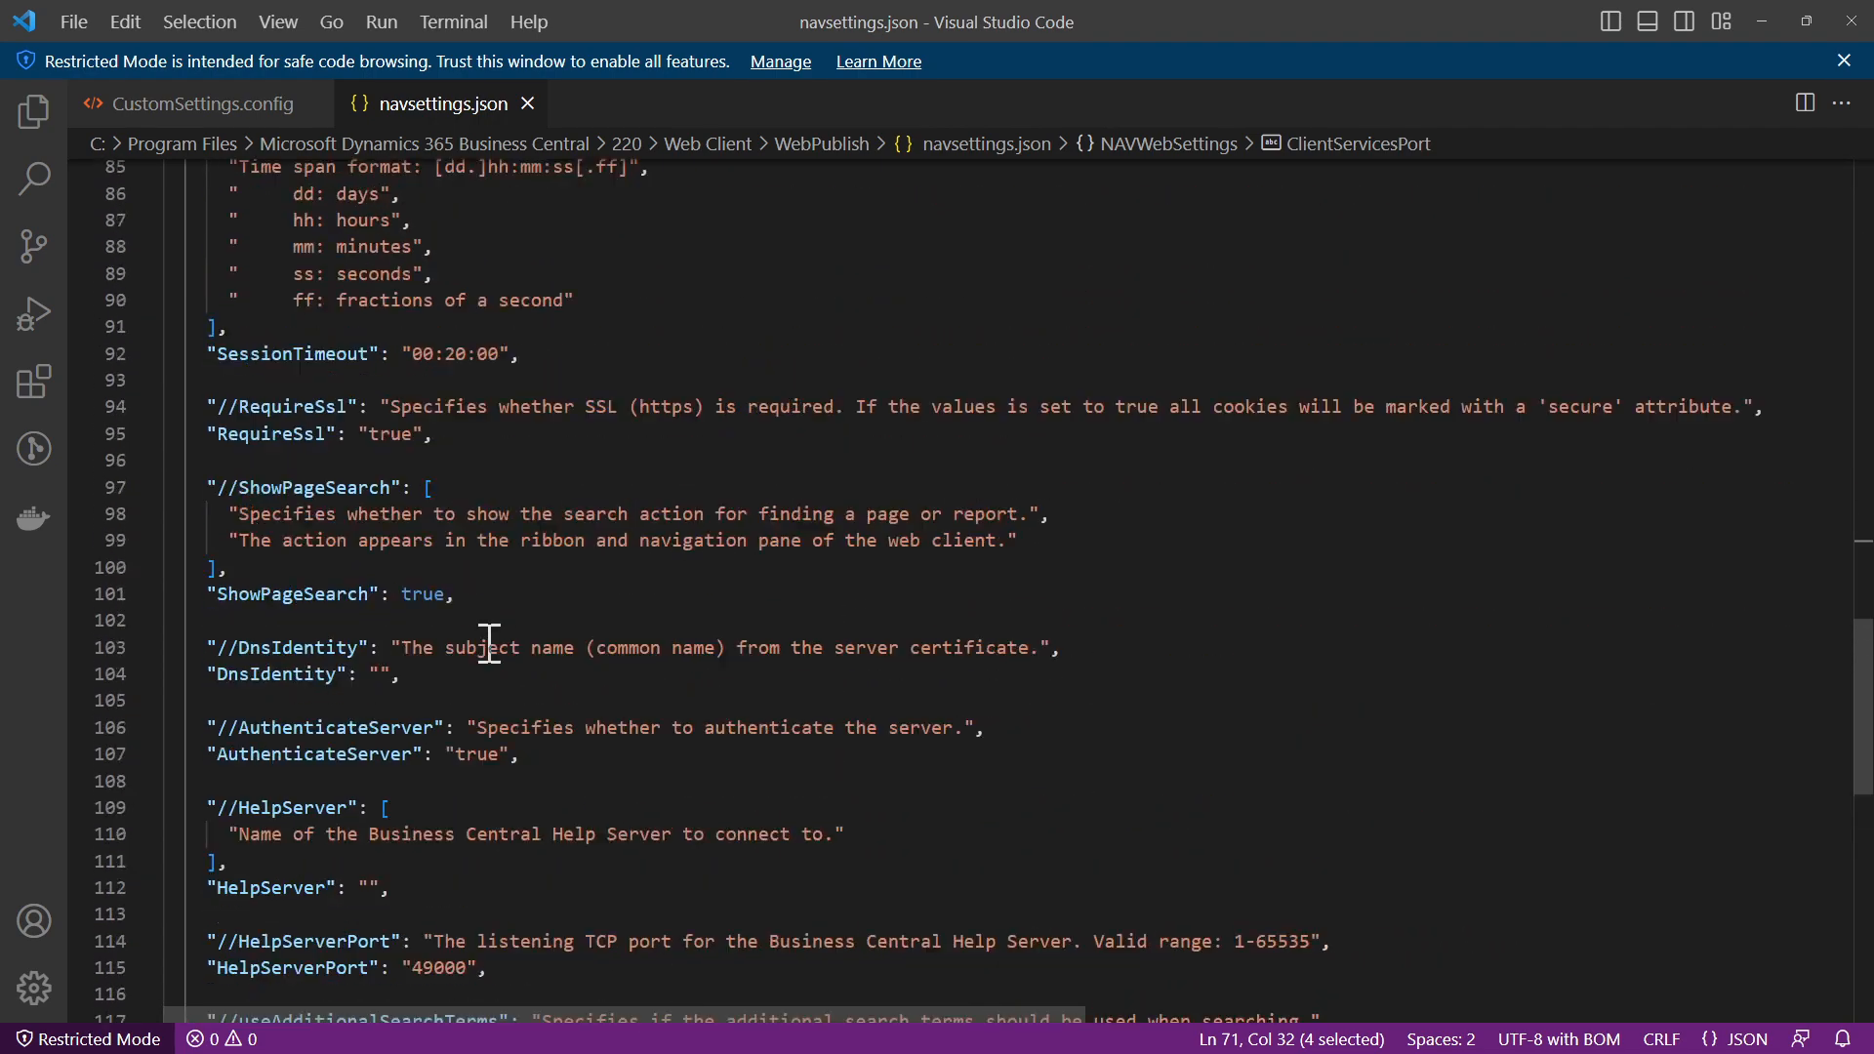
scroll(489, 645, "up", 9)
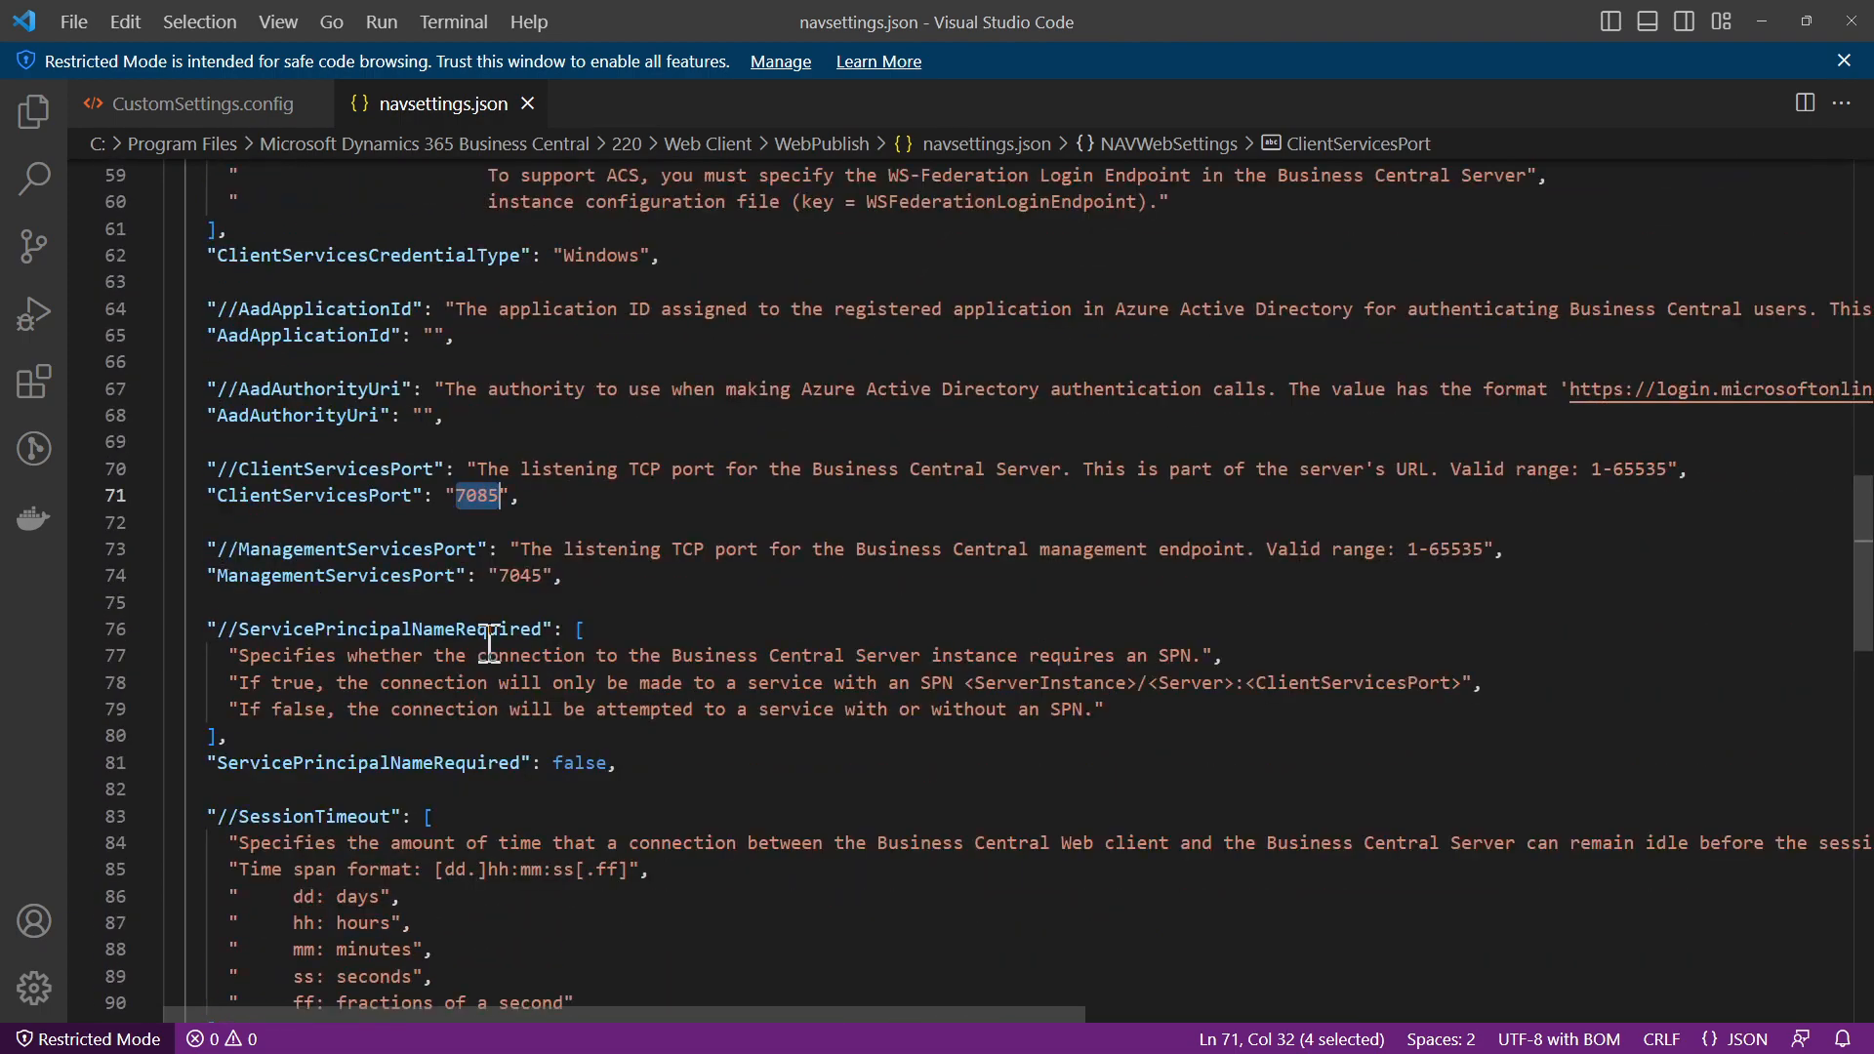
scroll(489, 644, "up", 10)
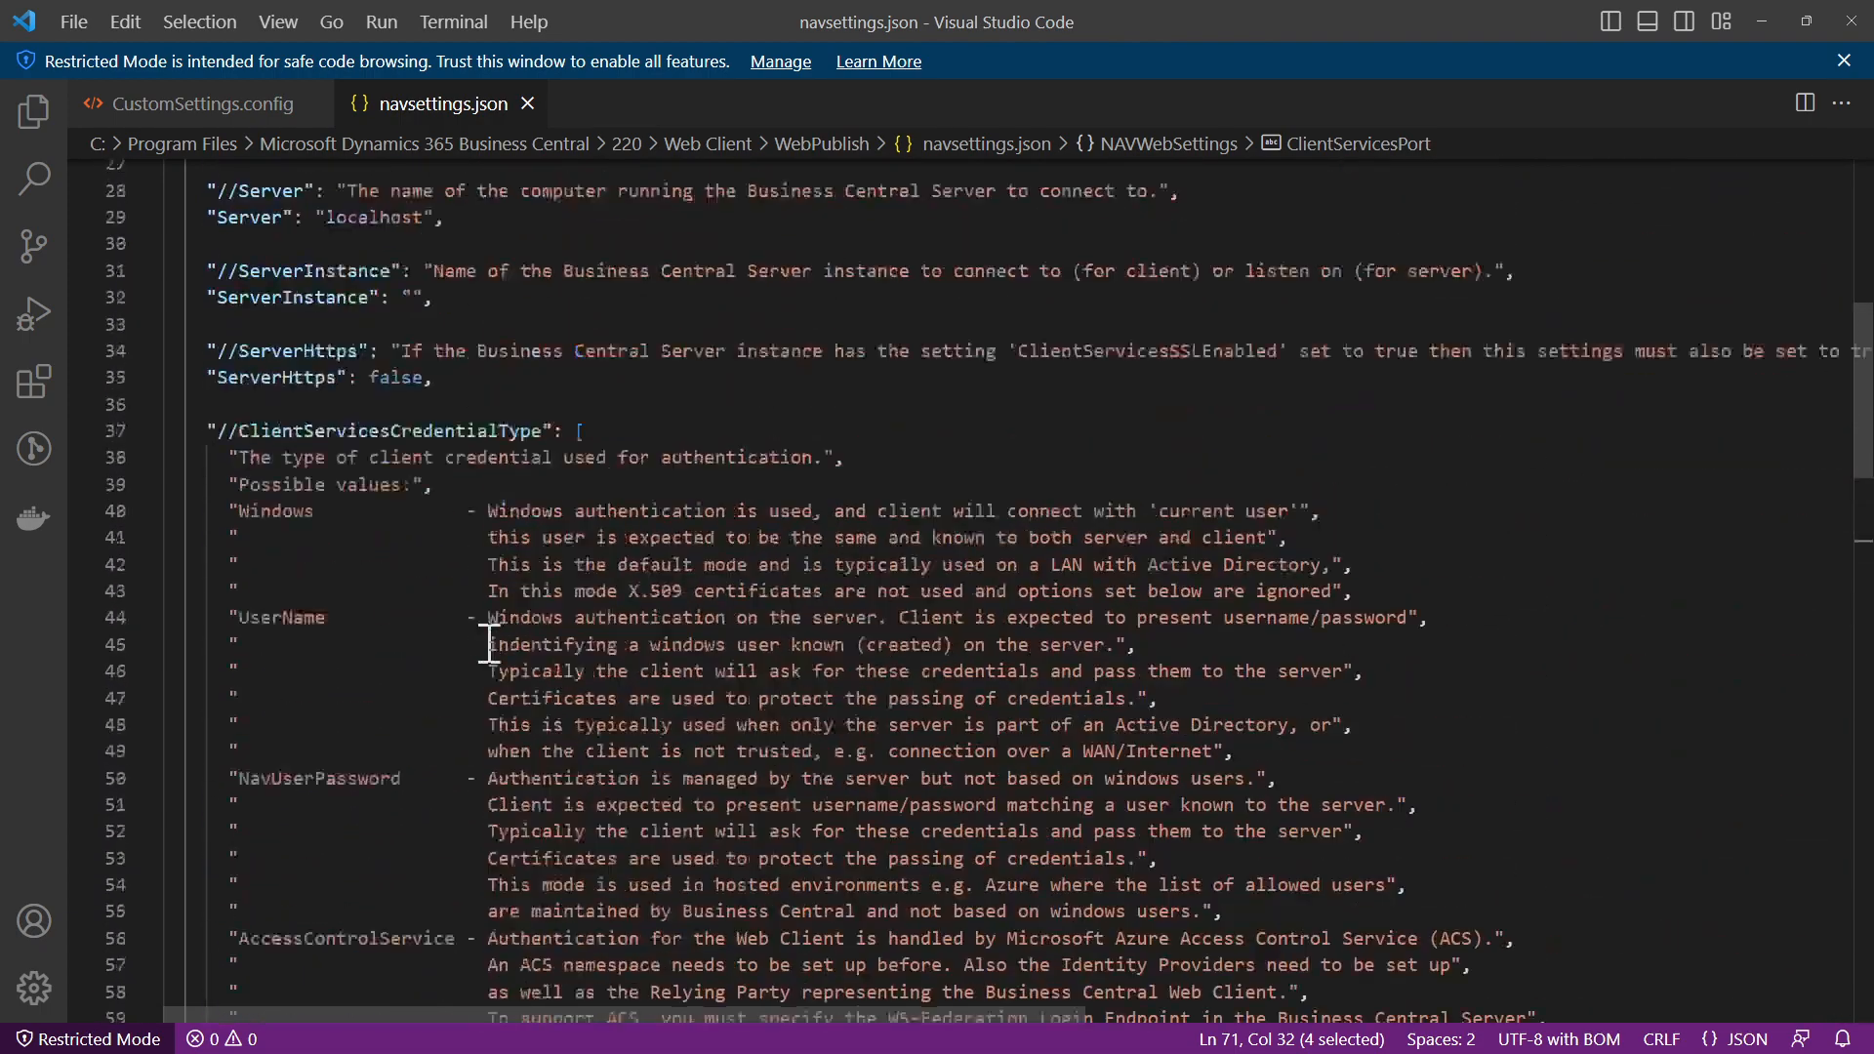
scroll(489, 644, "up", 4)
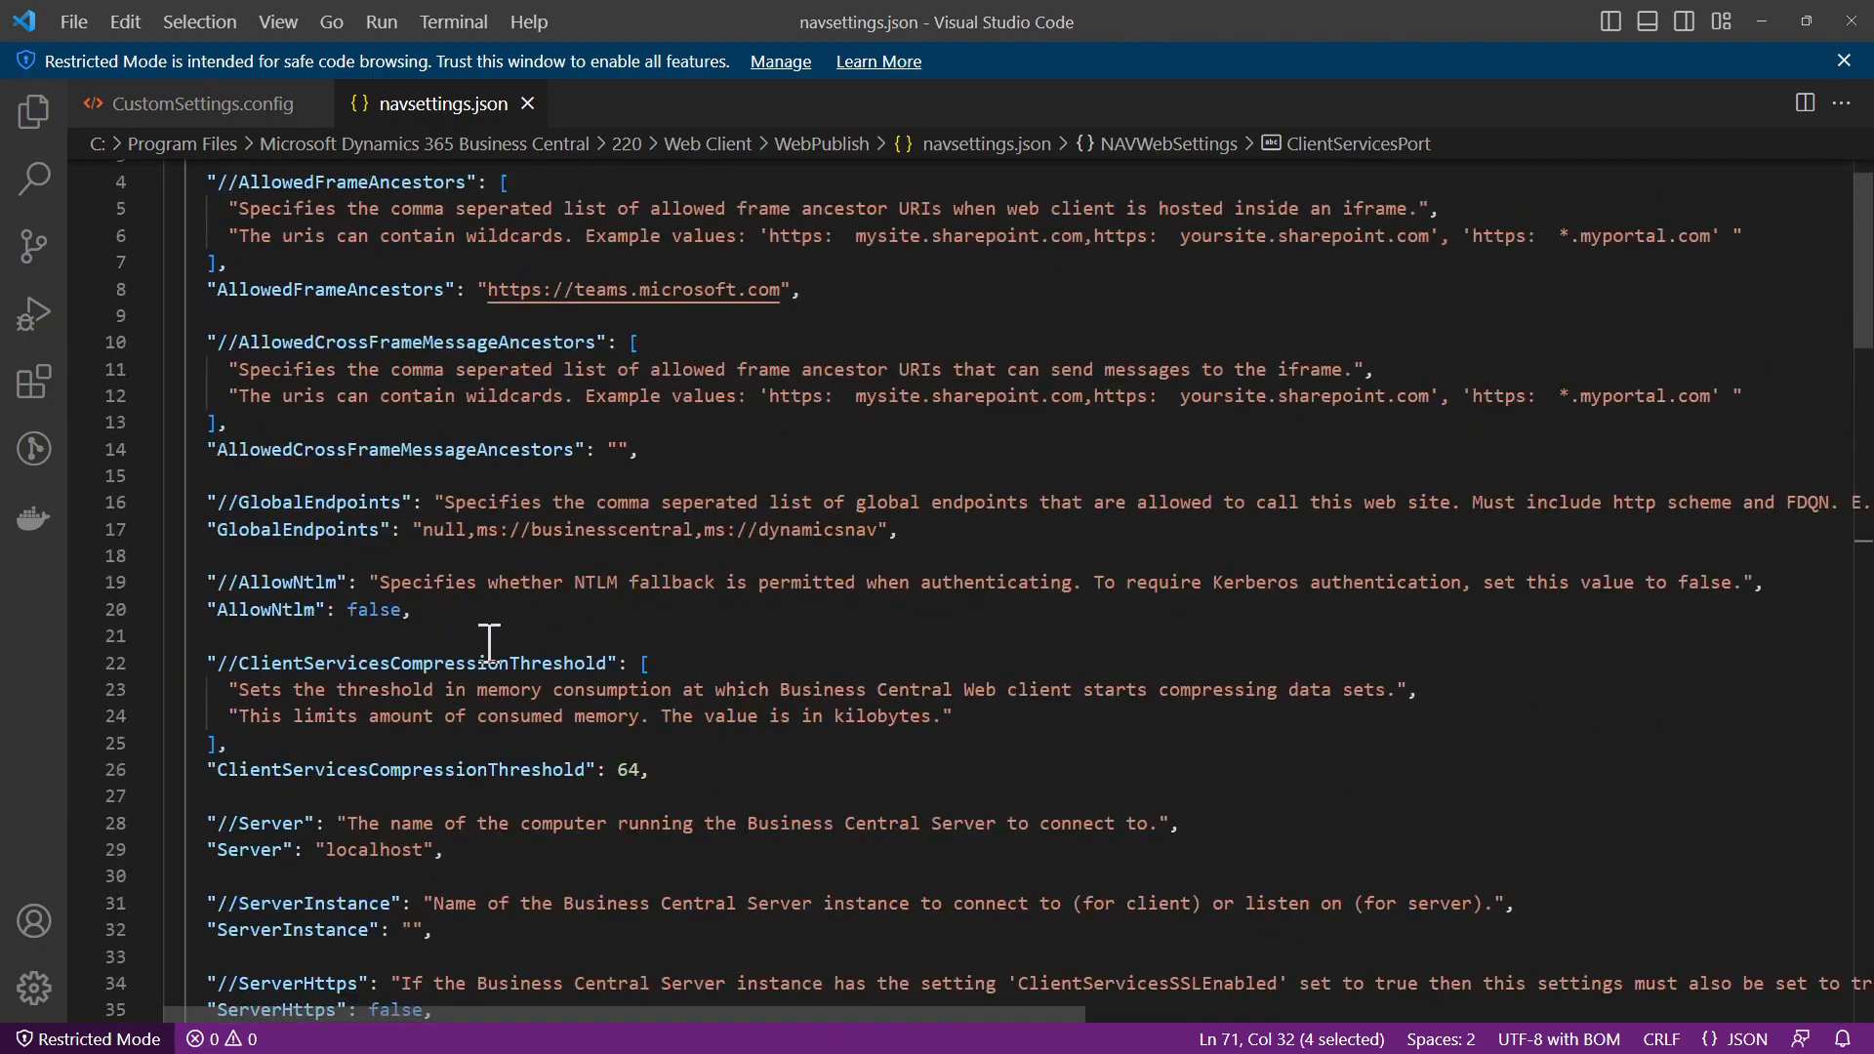
scroll(489, 644, "up", 1)
scroll(489, 644, "down", 9)
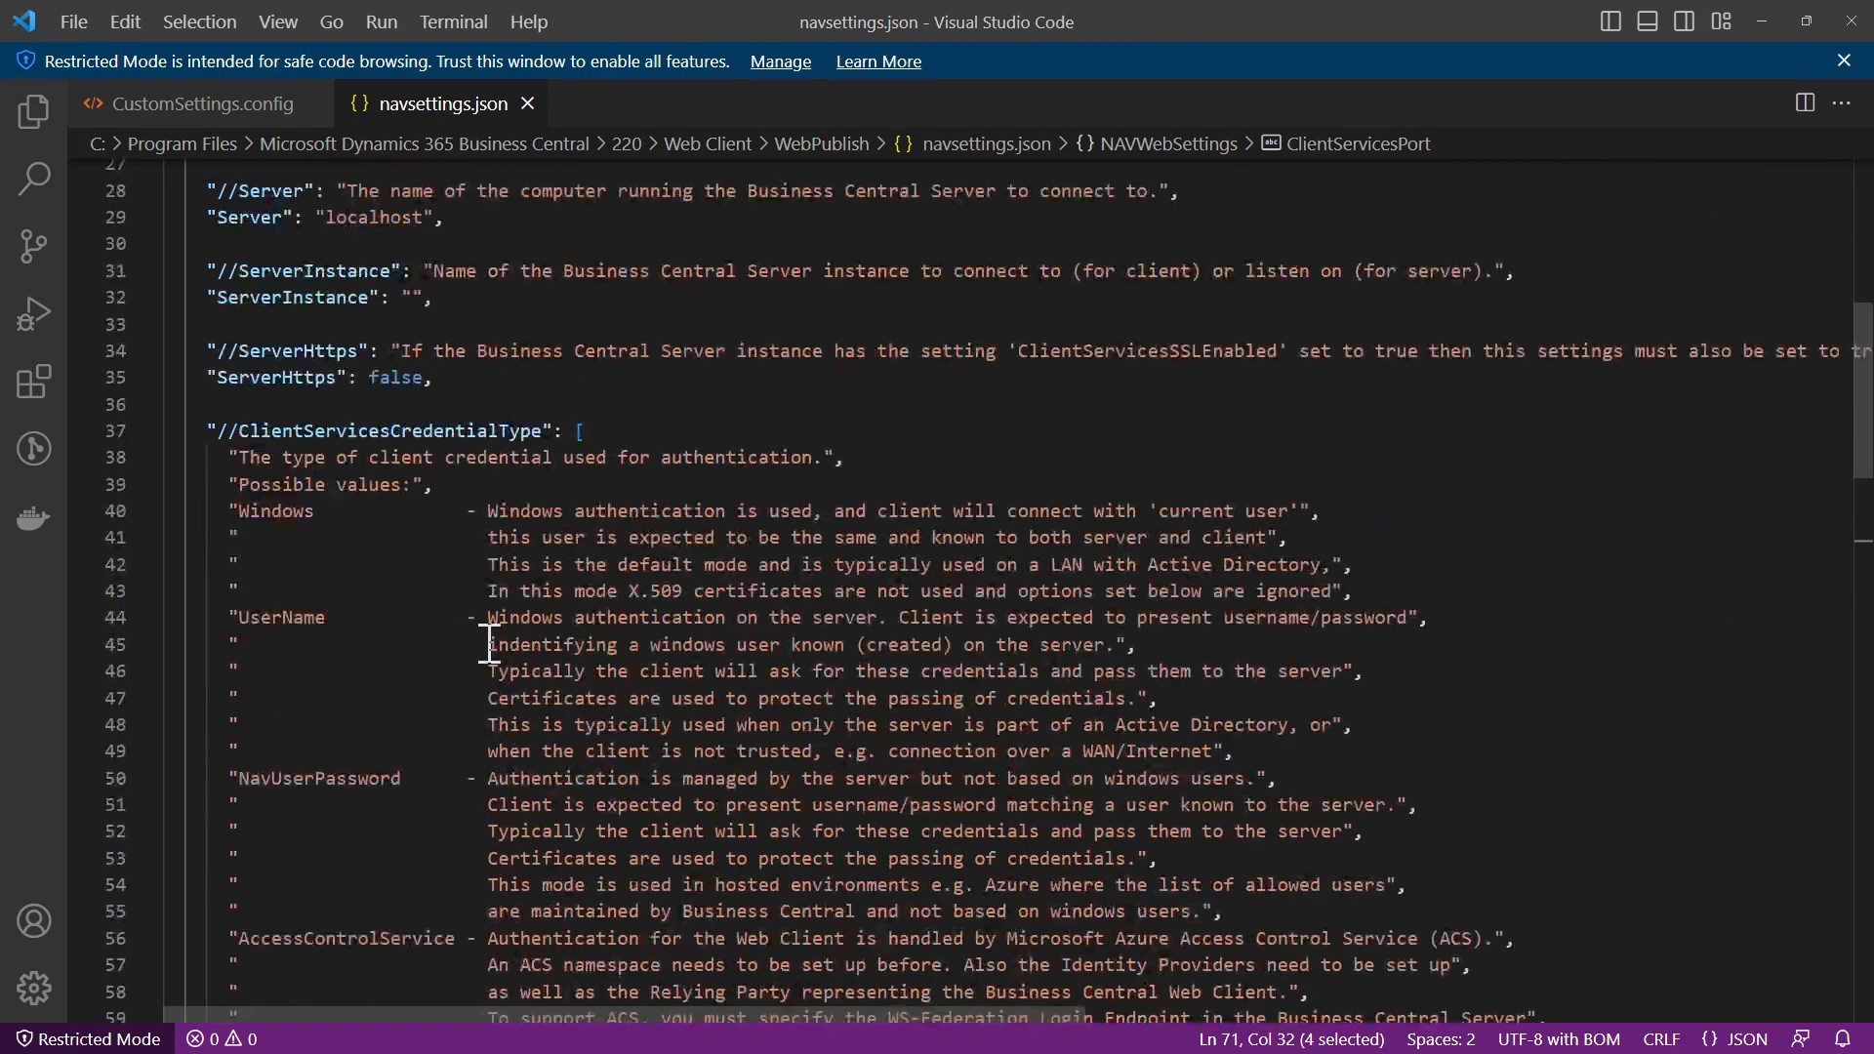
scroll(489, 645, "down", 8)
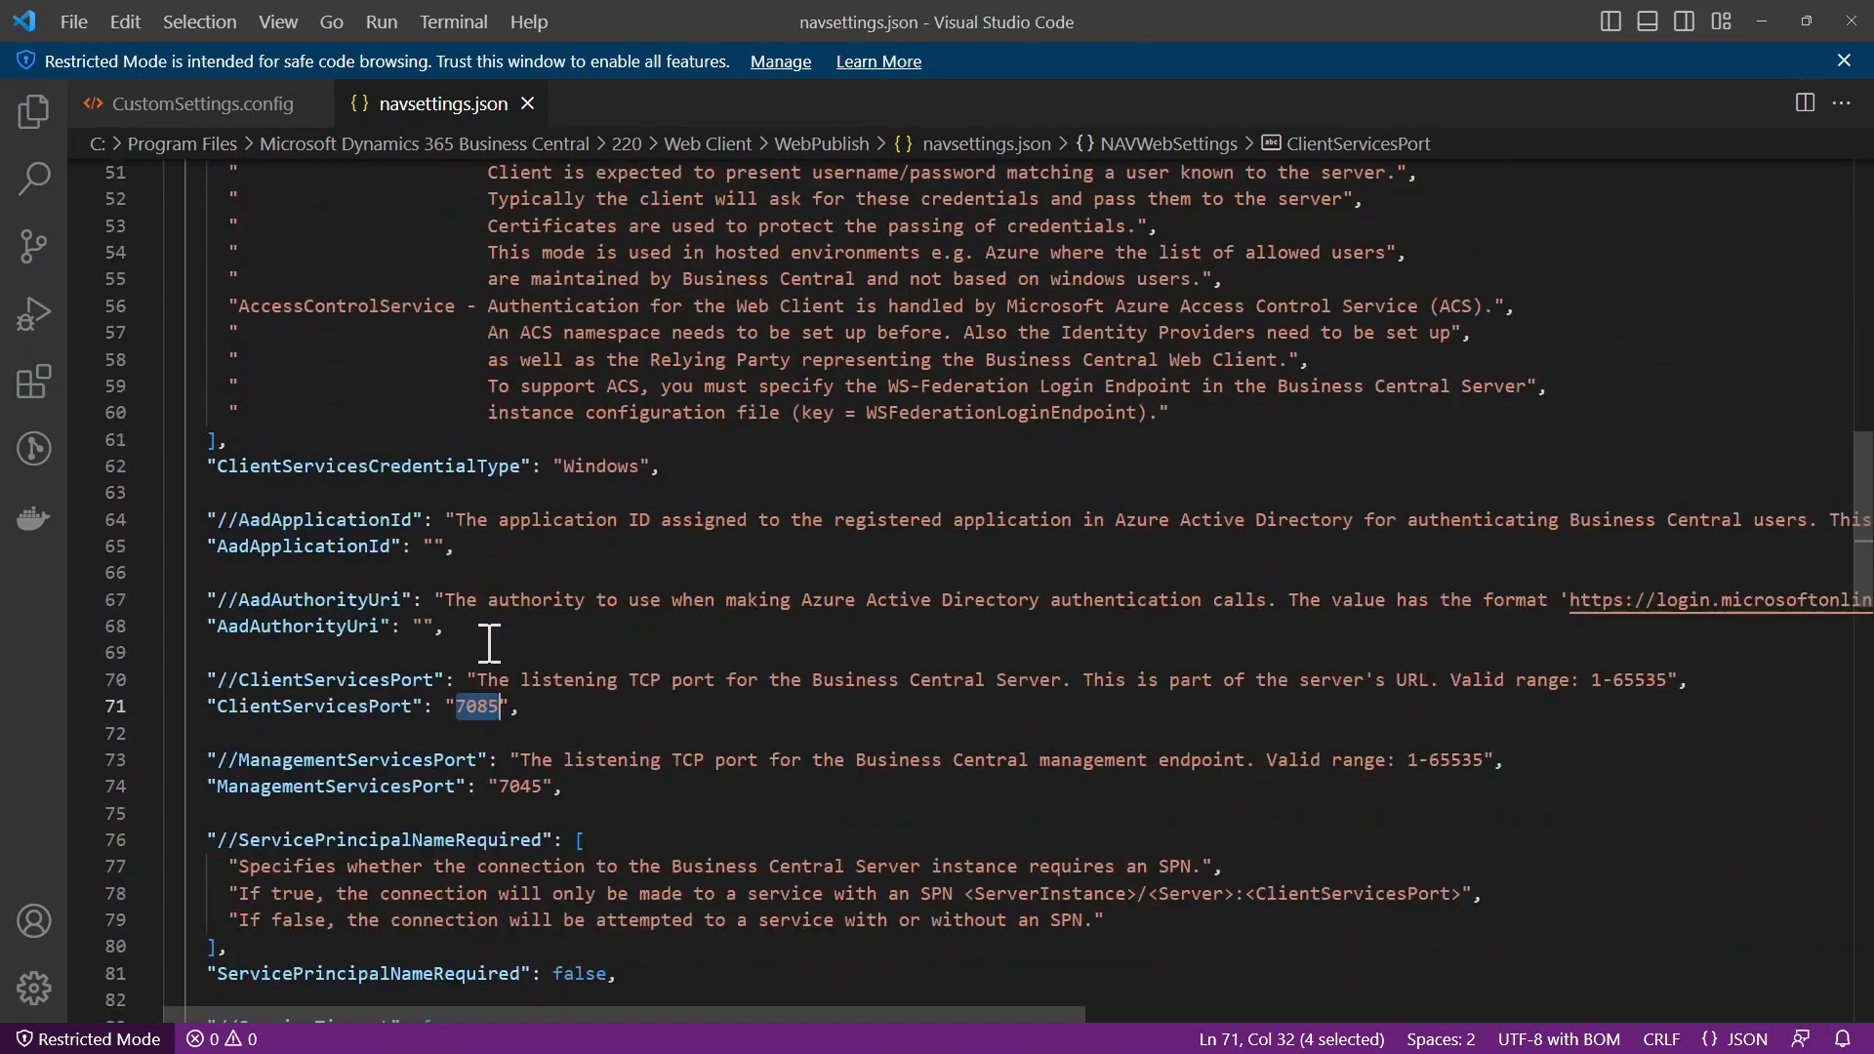
scroll(489, 645, "down", 4)
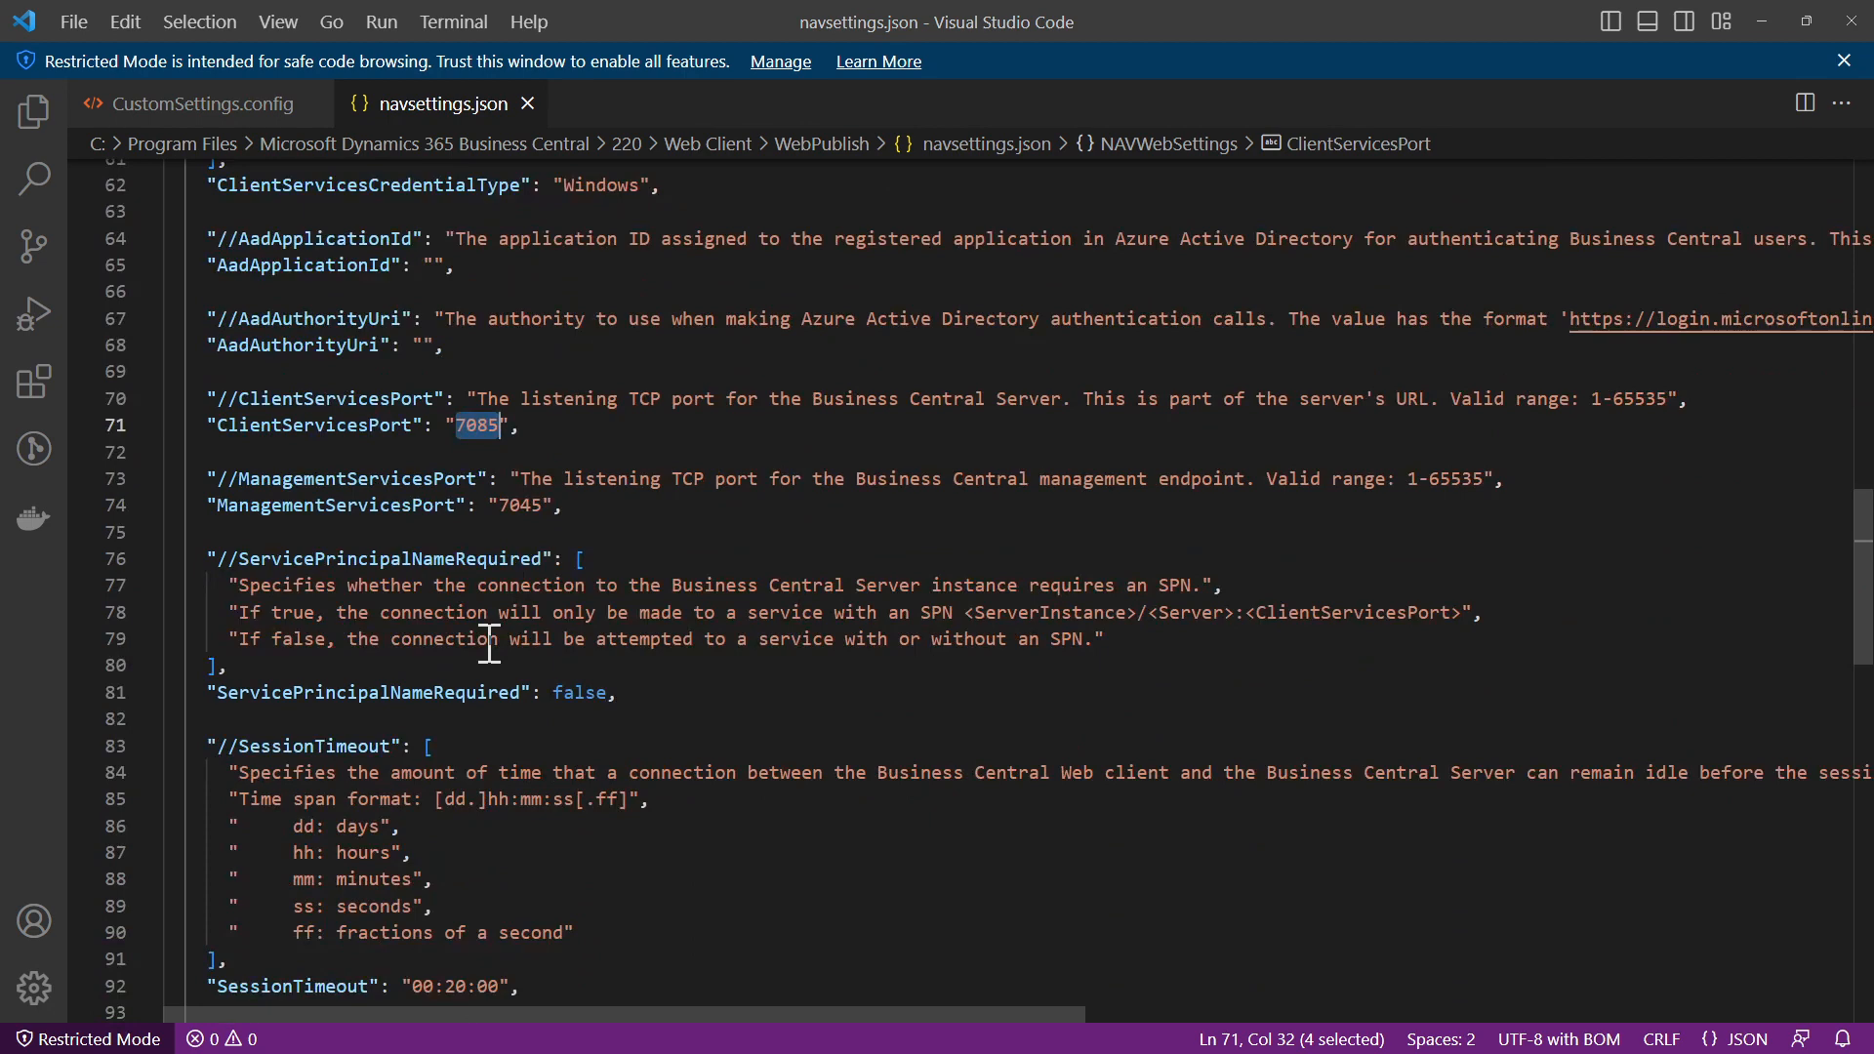
scroll(489, 645, "down", 2)
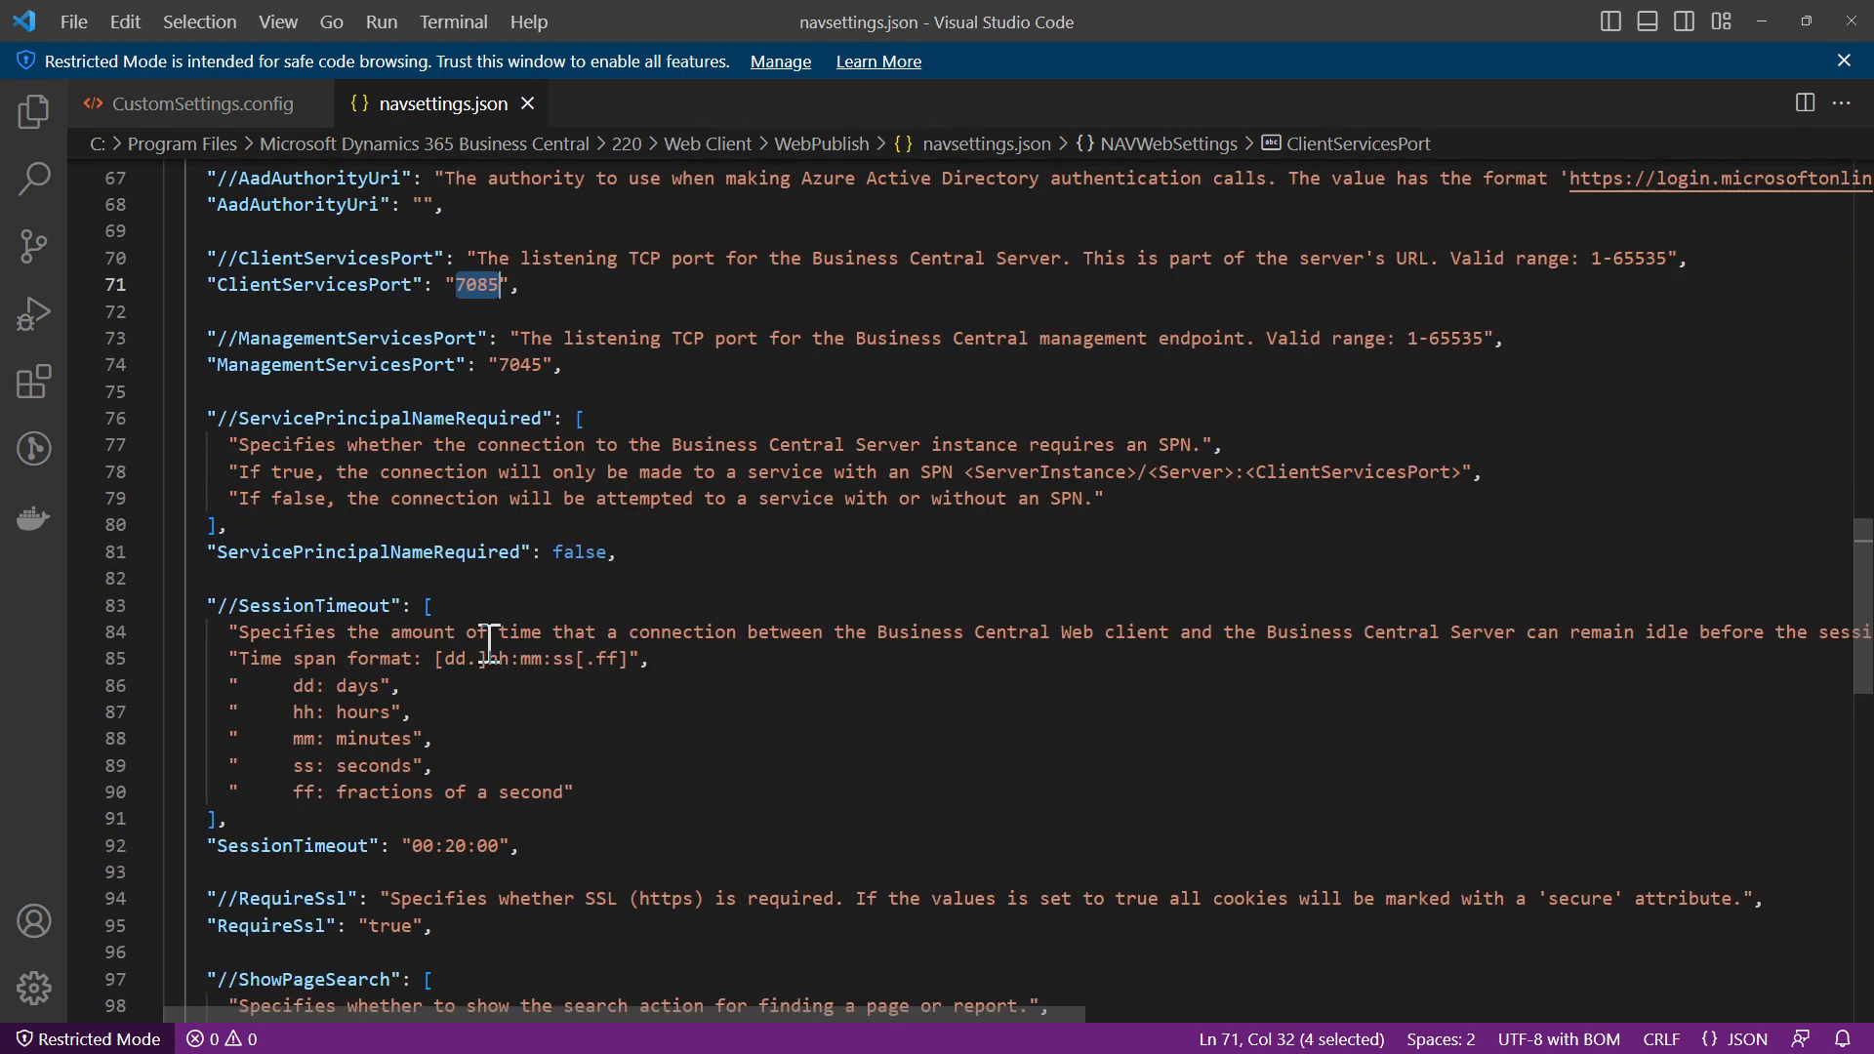
Search navsettings.json for BC22, then close the search.
left_click(928, 742)
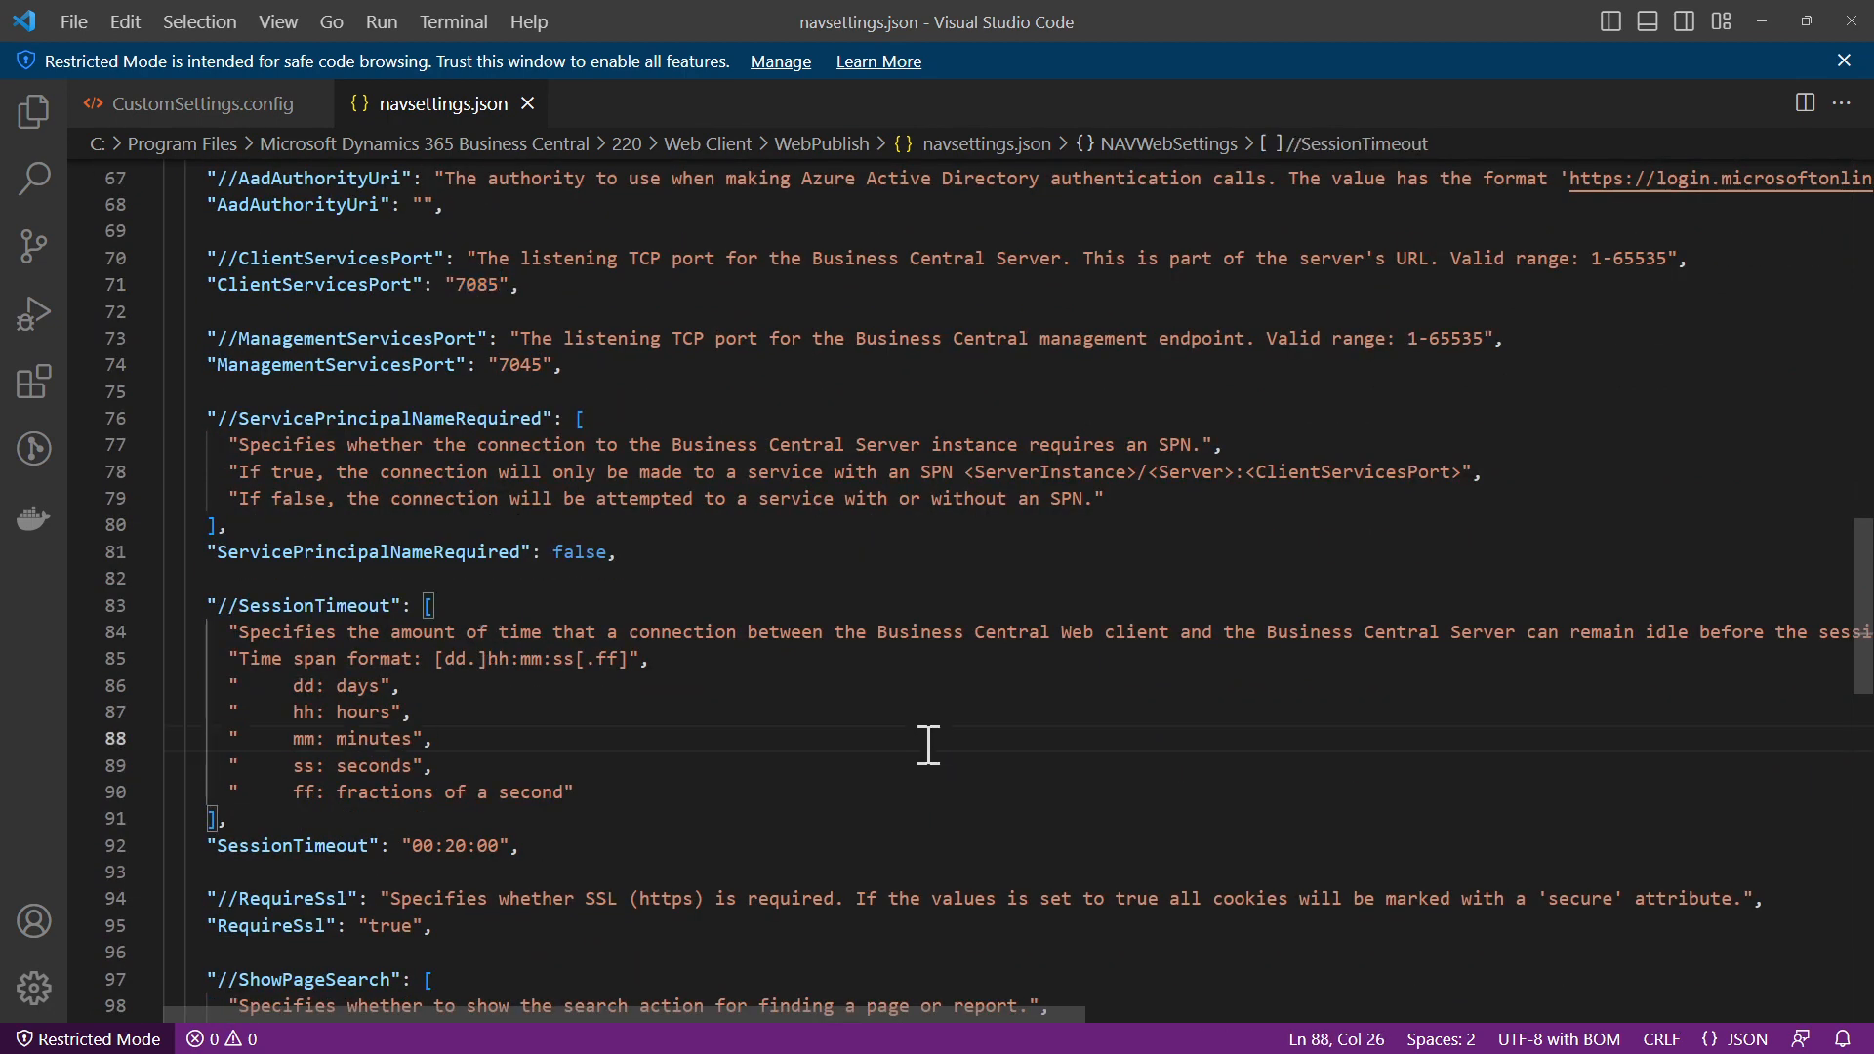
key("ctrl+f")
type("BC22")
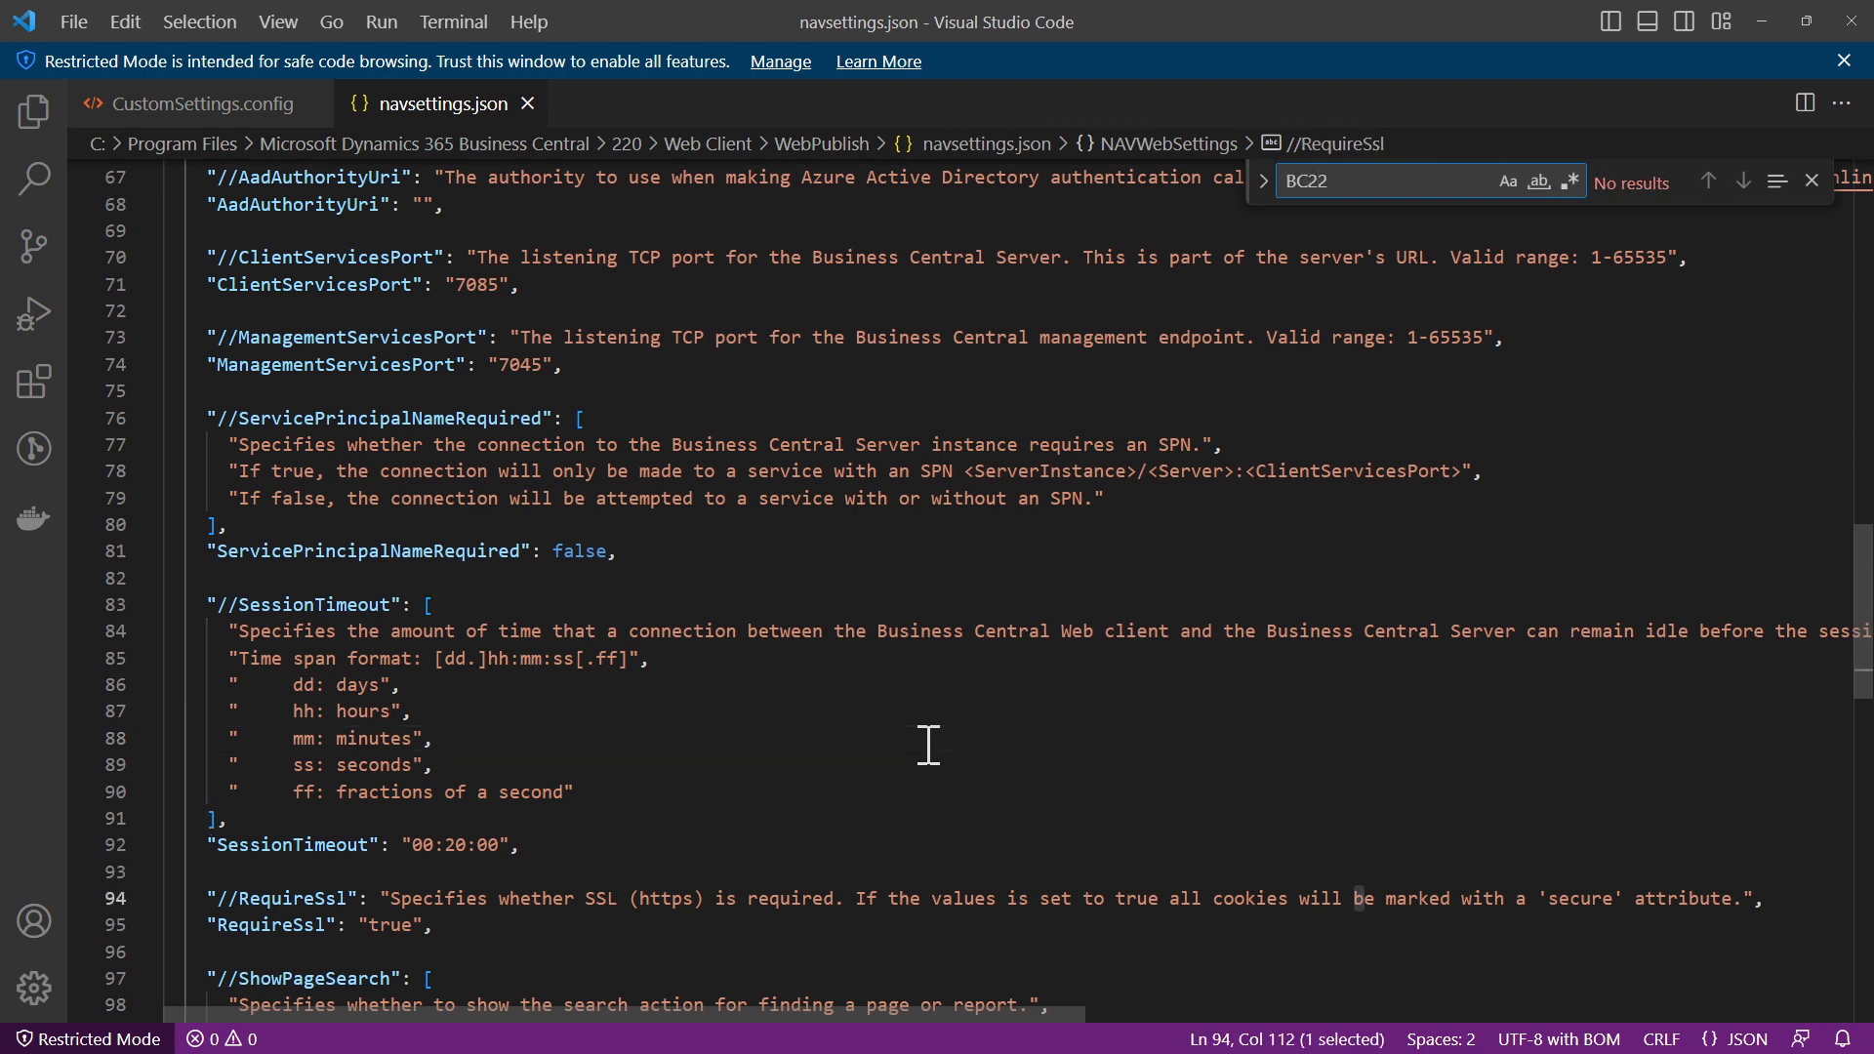
key("Escape")
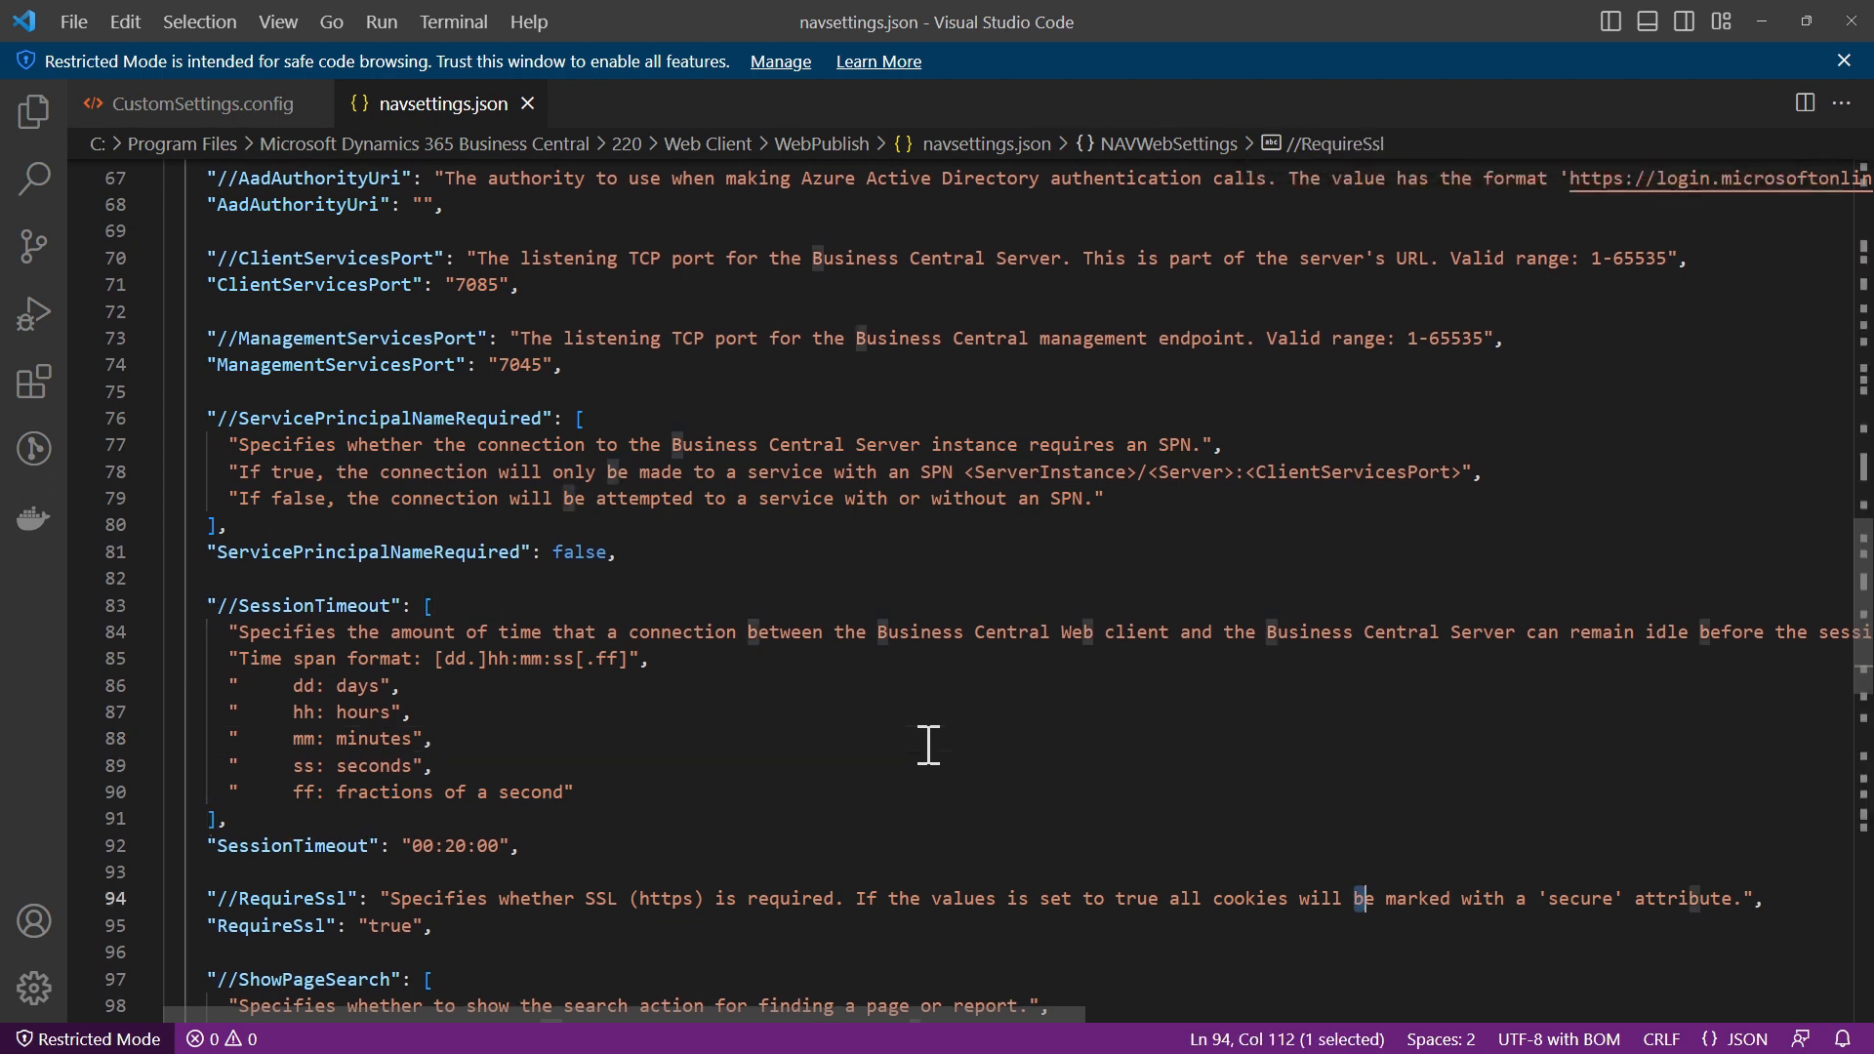
Minimize the code editor, select the appsettings file in WebPublish, and close the completed Business Central Setup wizard.
left_click(1760, 20)
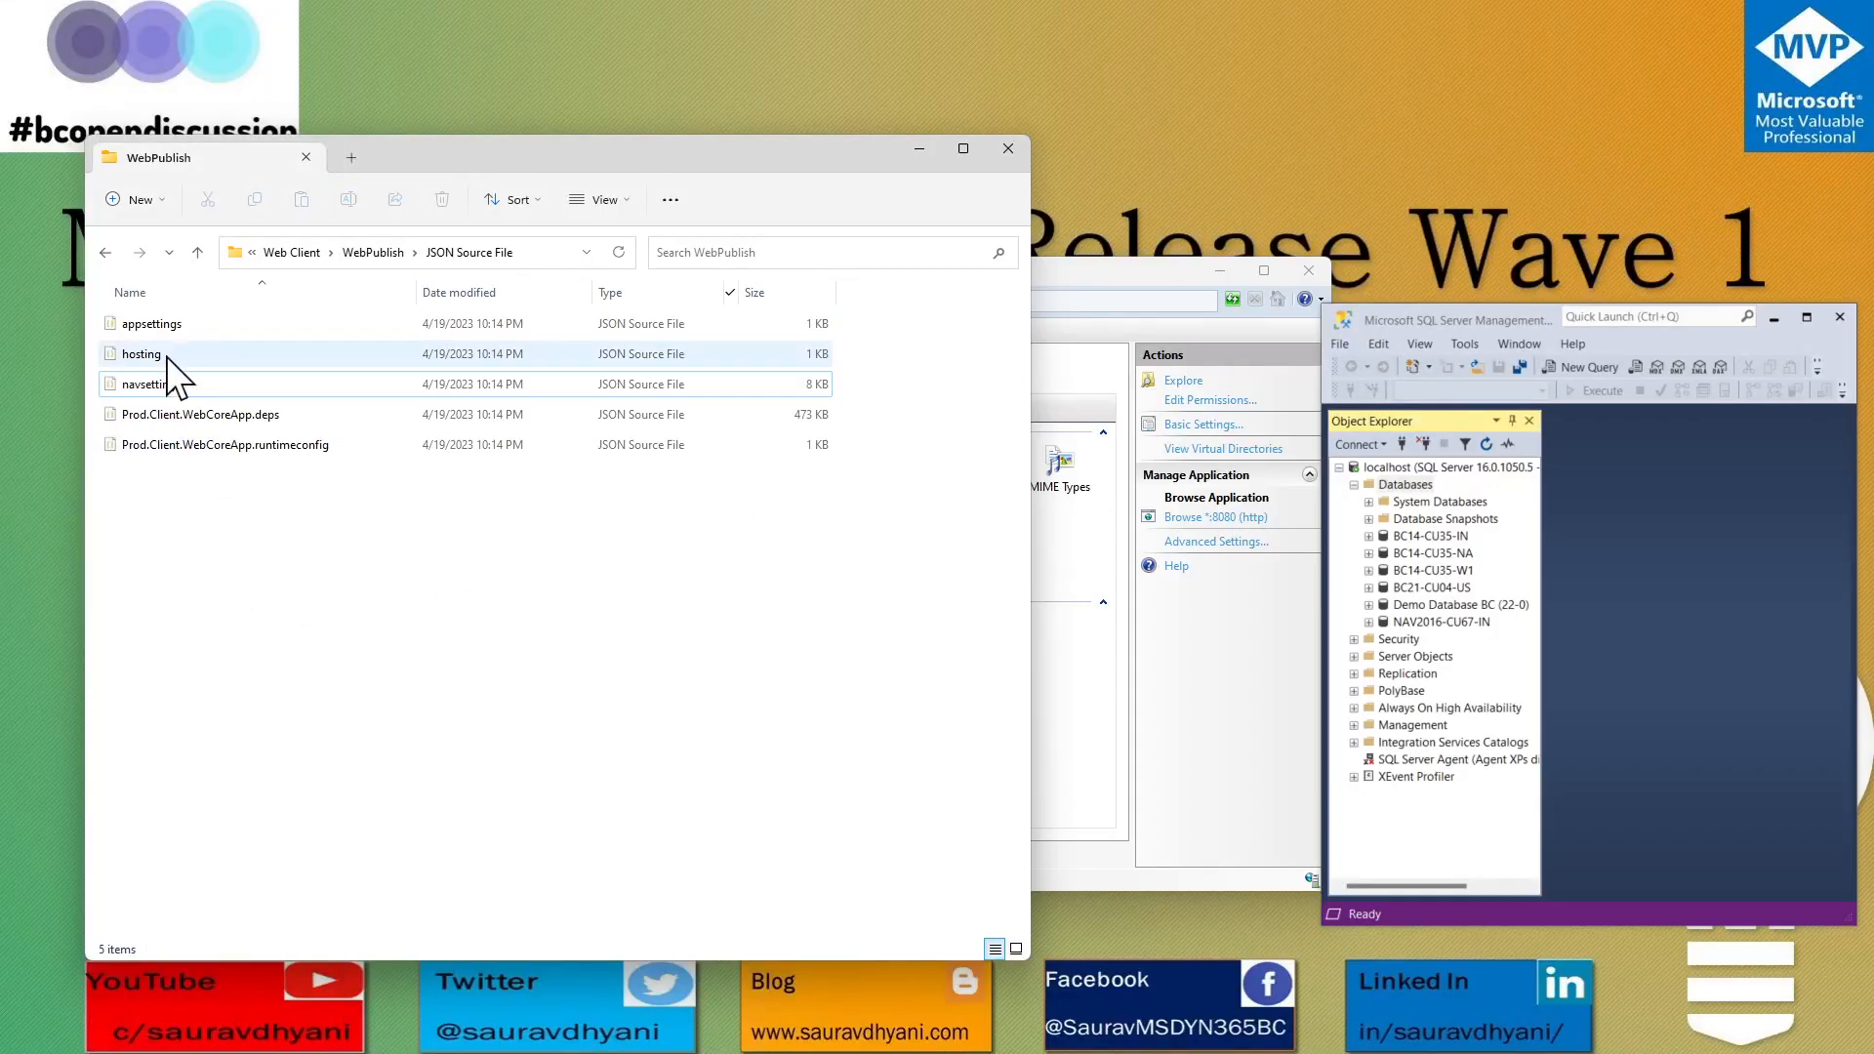
left_click(174, 325)
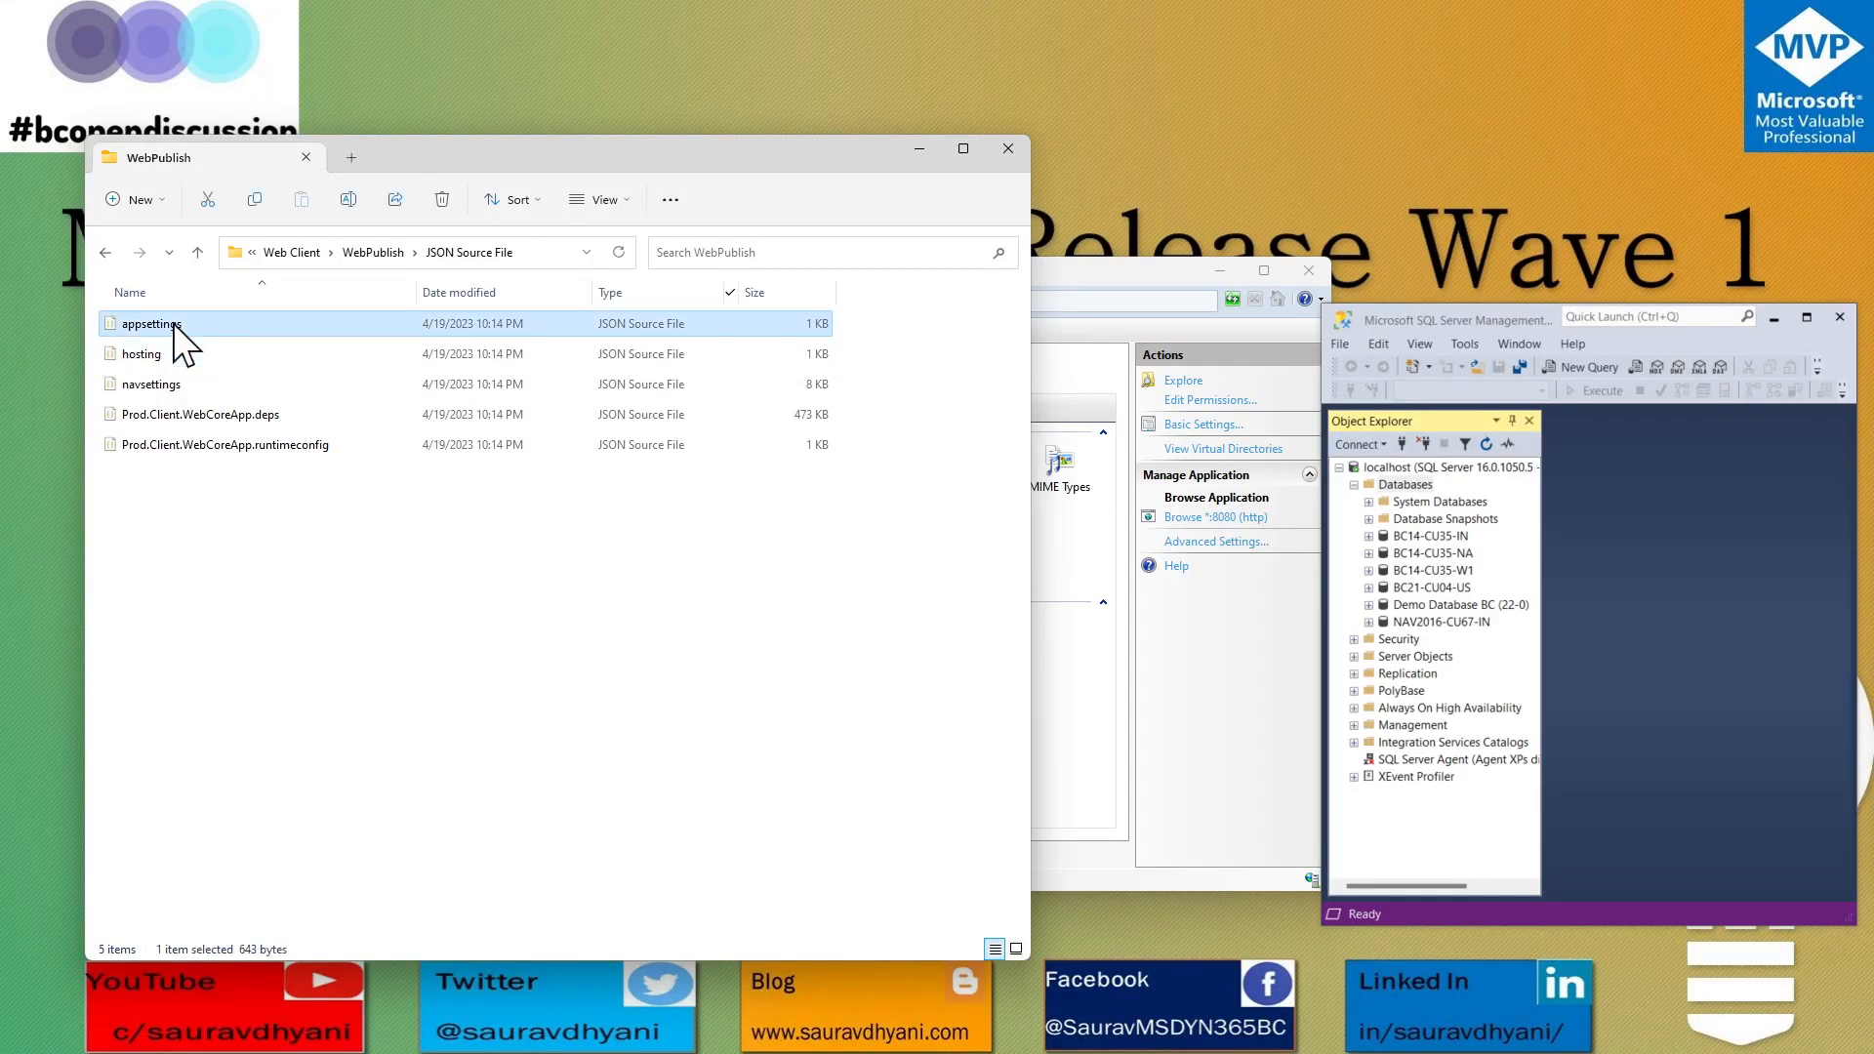
left_click(1251, 674)
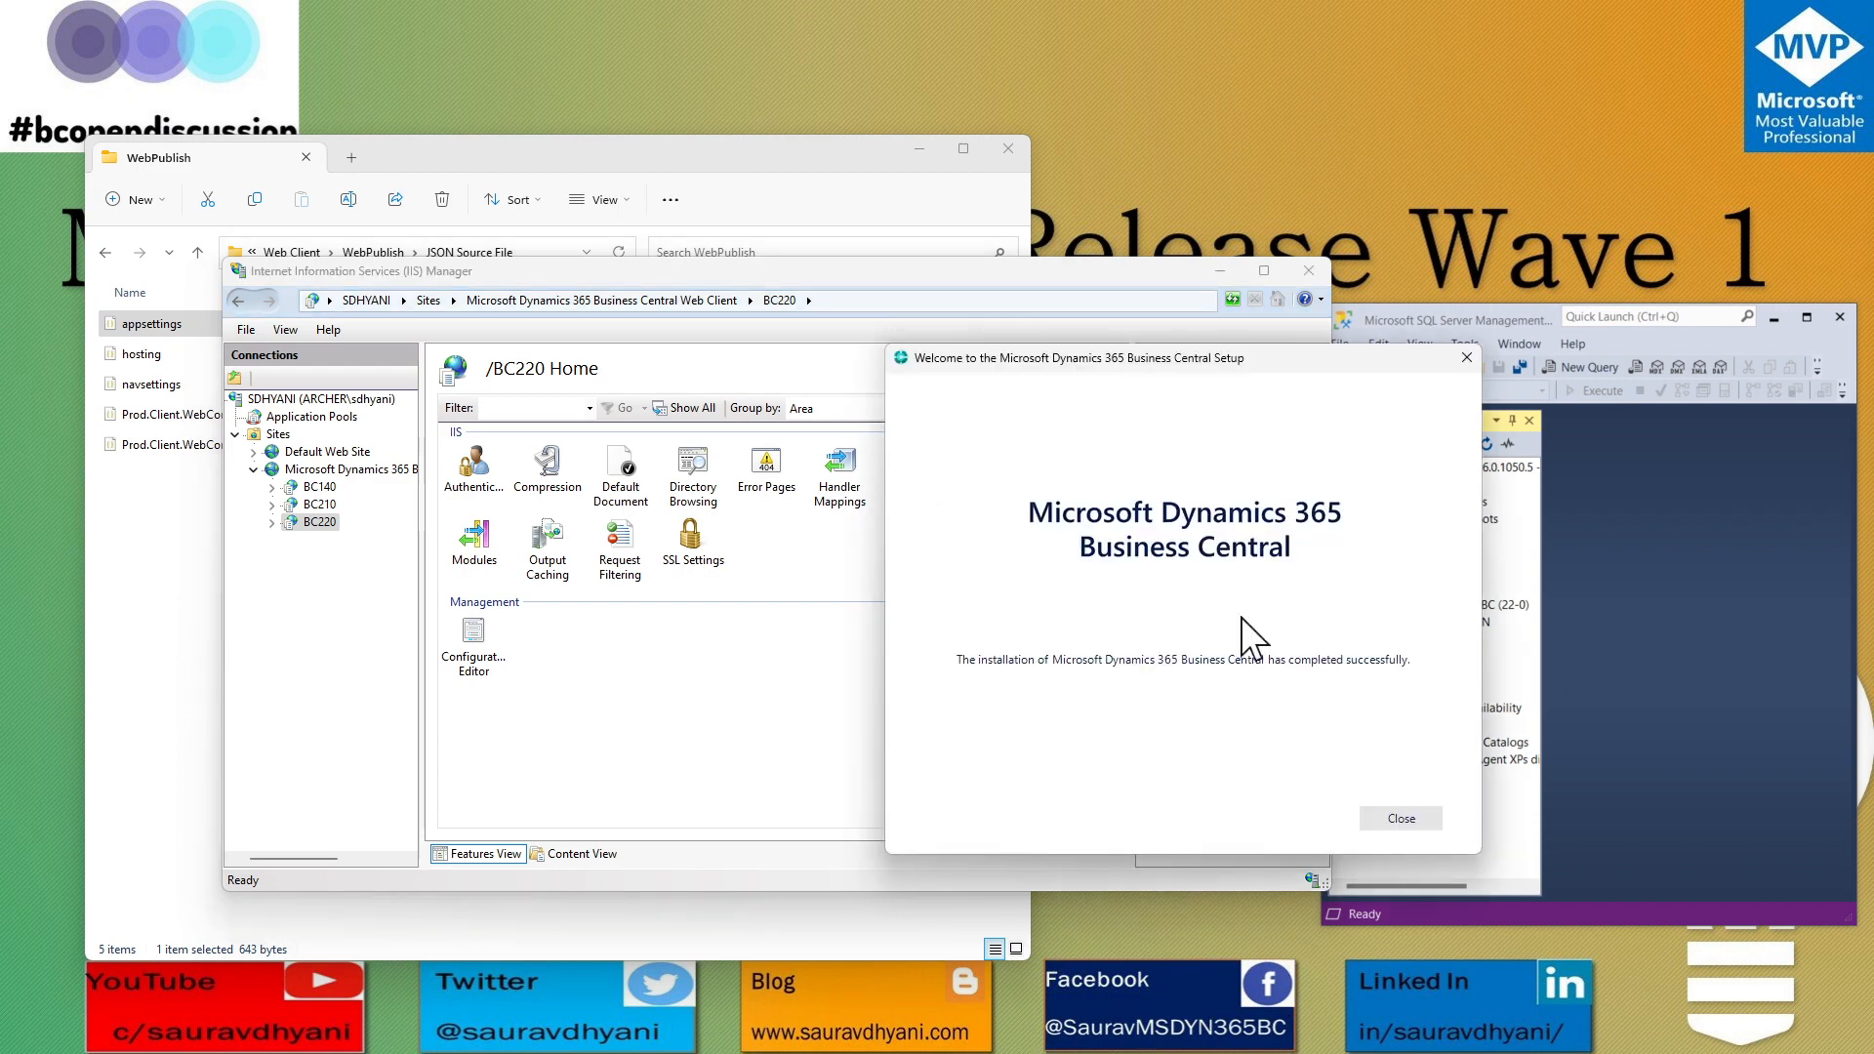
left_click(1402, 818)
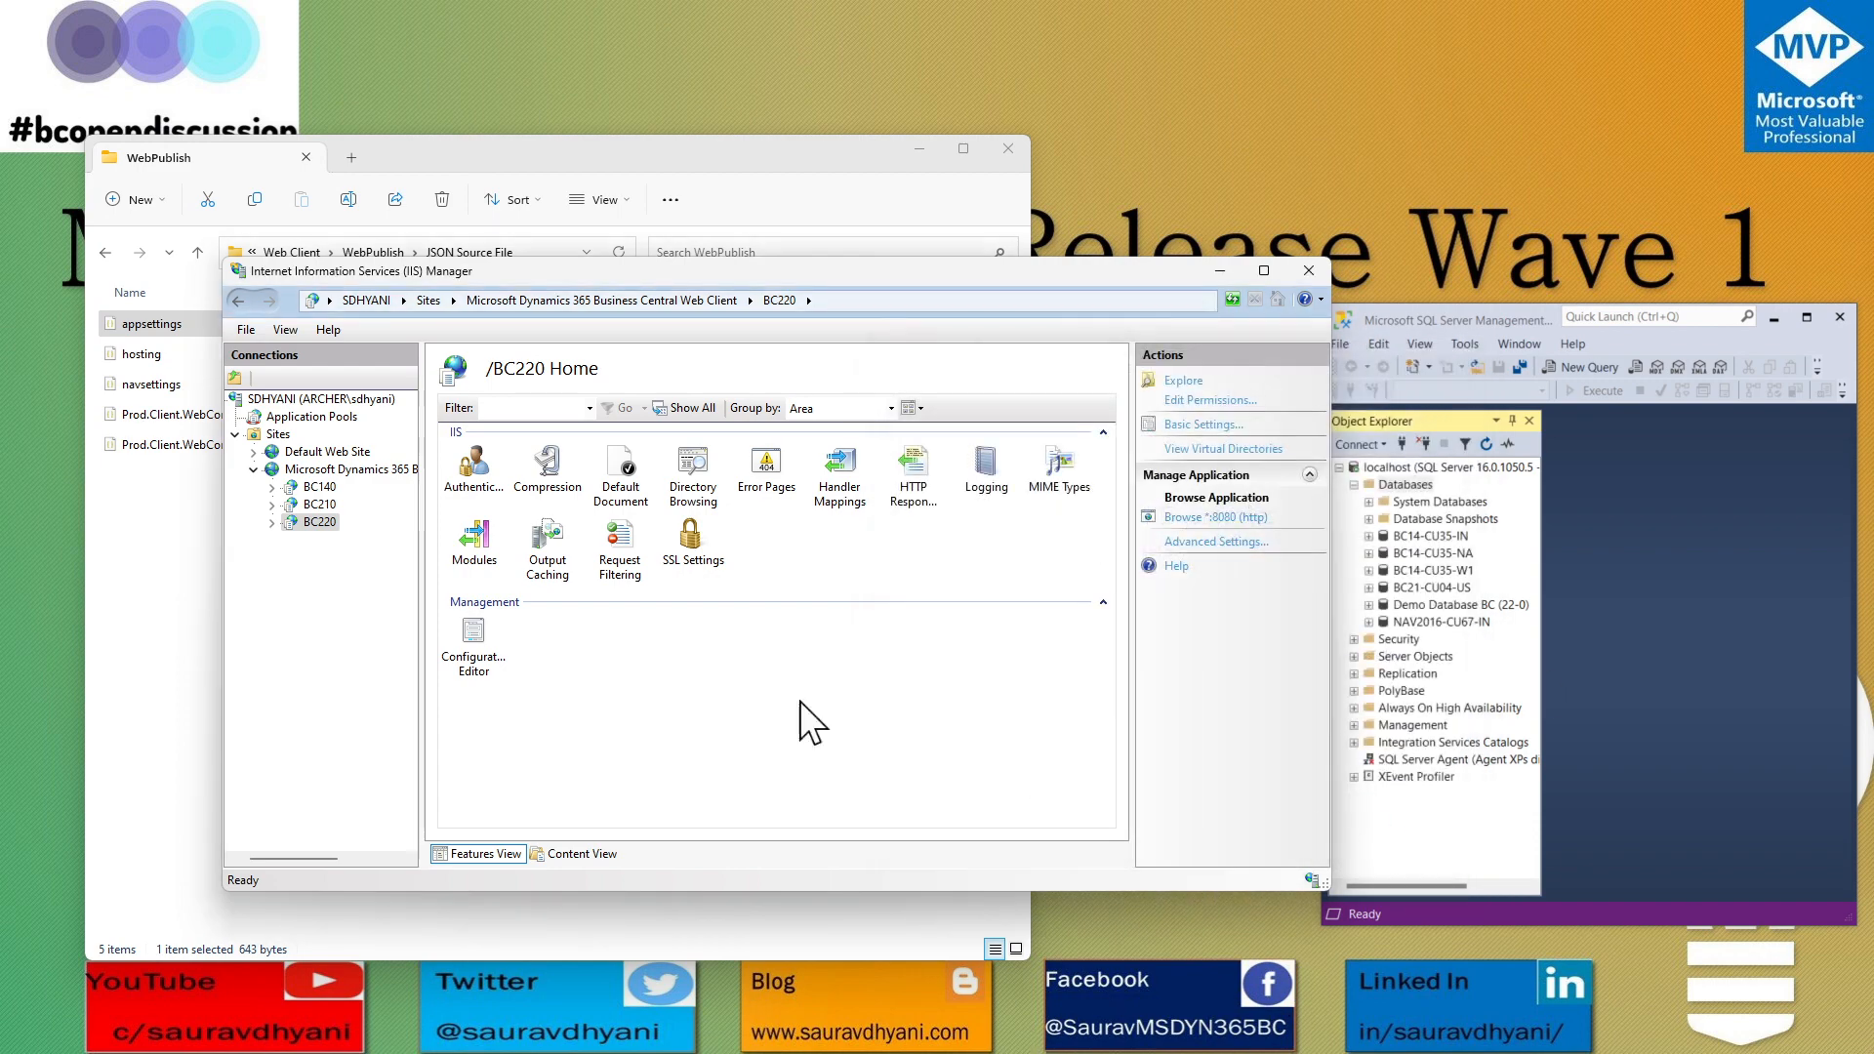
Browse the BC220 application from IIS Manager to load the Business Central web client.
right_click(304, 520)
mouse_move(459, 626)
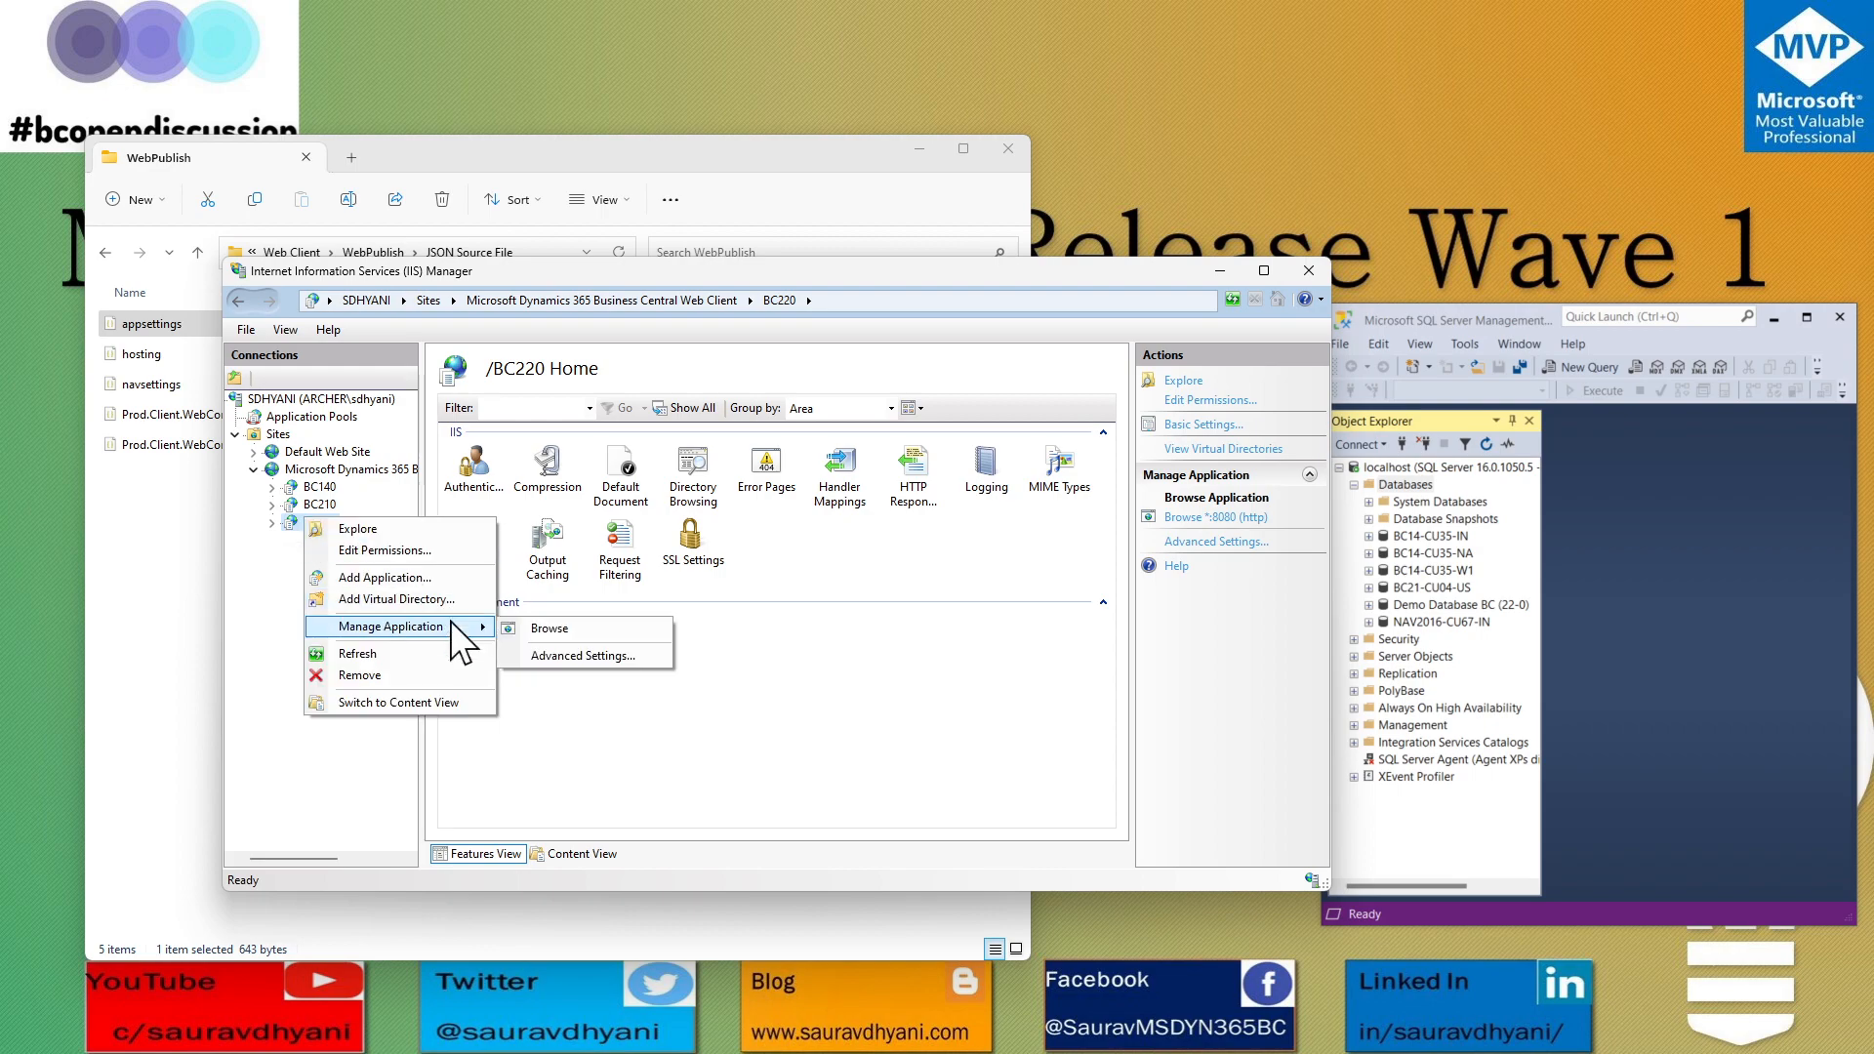
left_click(582, 632)
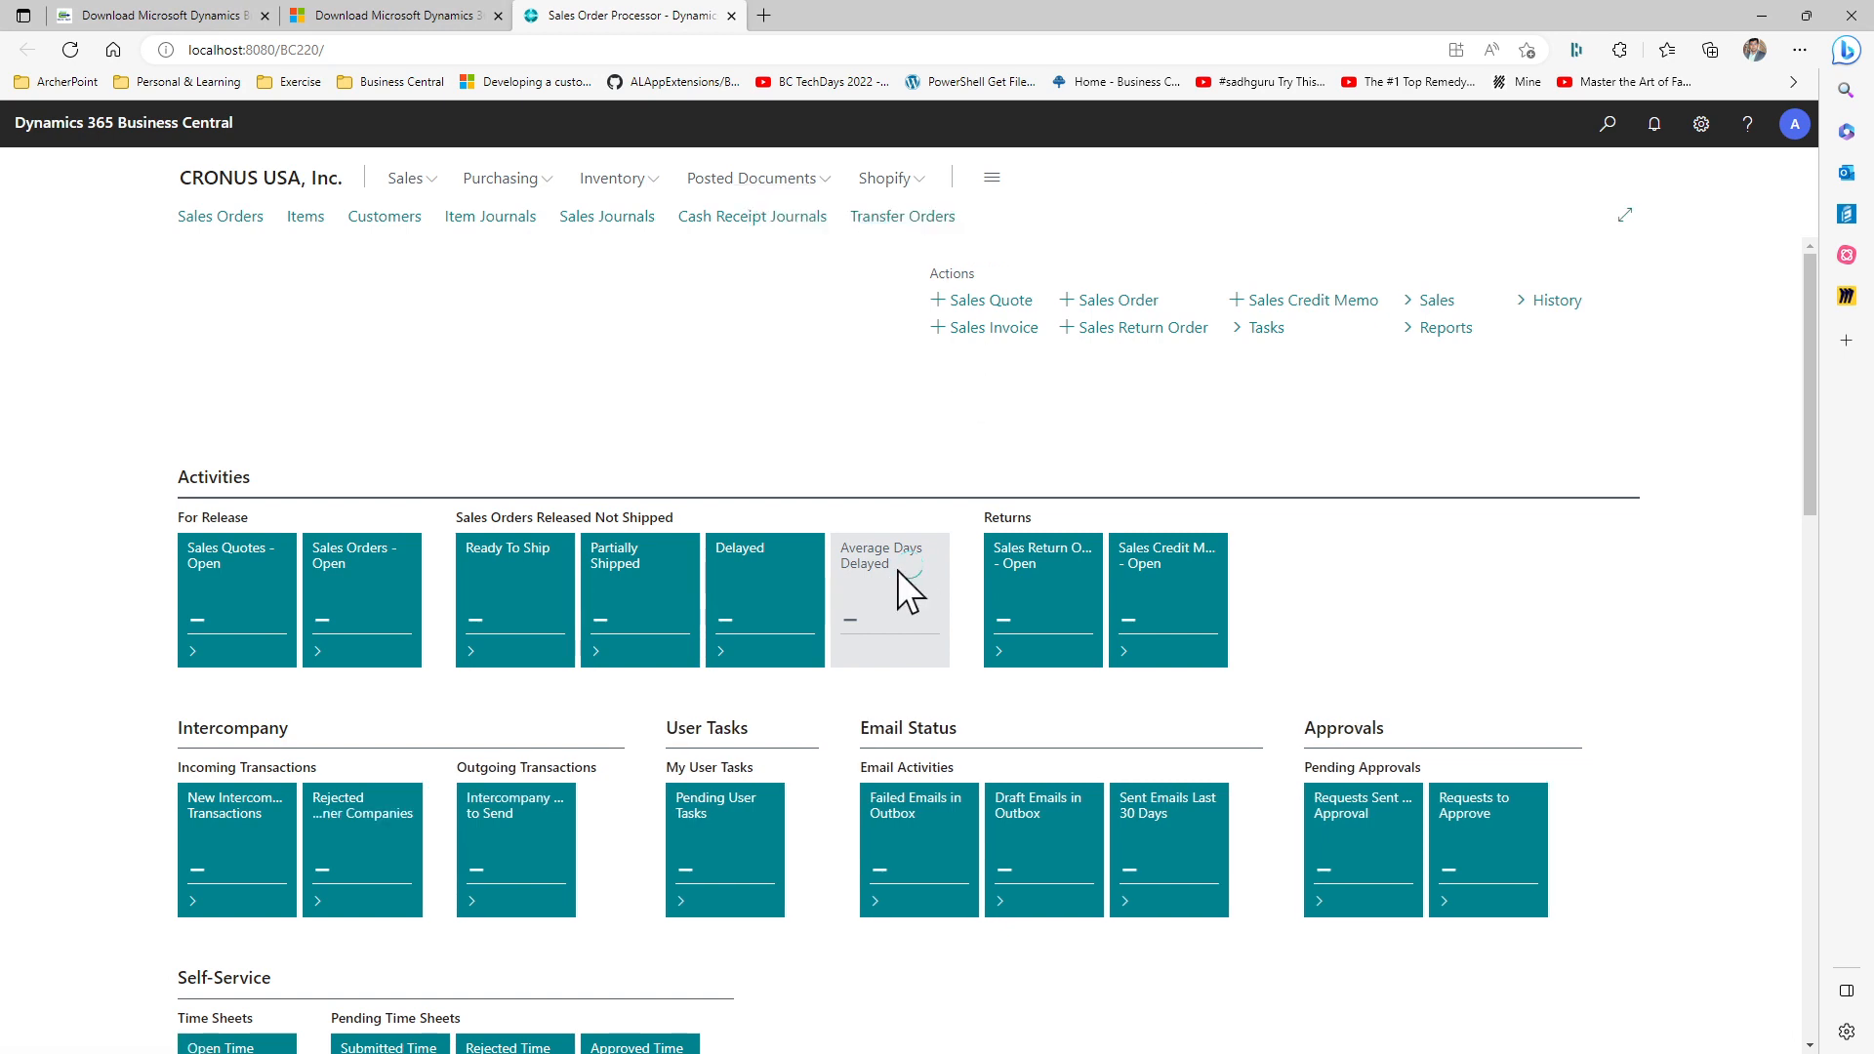
Look over the Sales Order Processor role center and open the web client's Help pane.
scroll(918, 571, "down", 1)
scroll(917, 576, "down", 5)
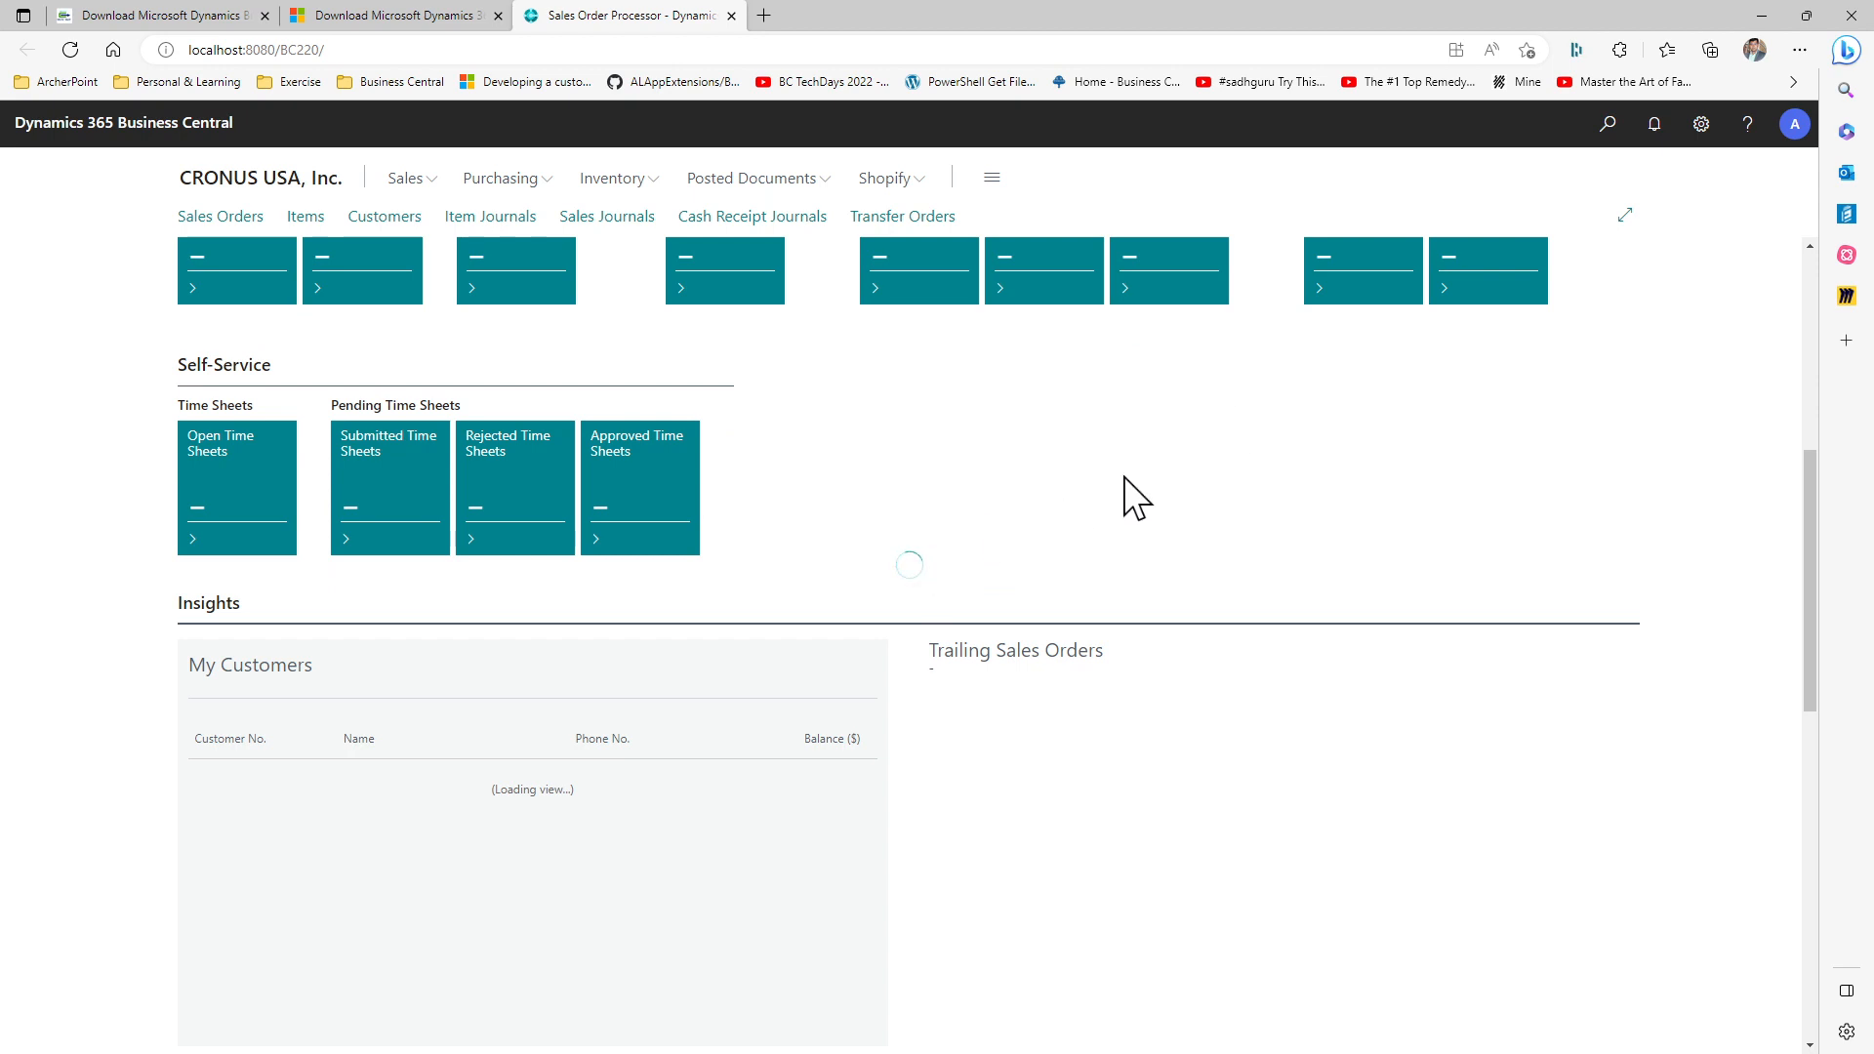
left_click(1706, 135)
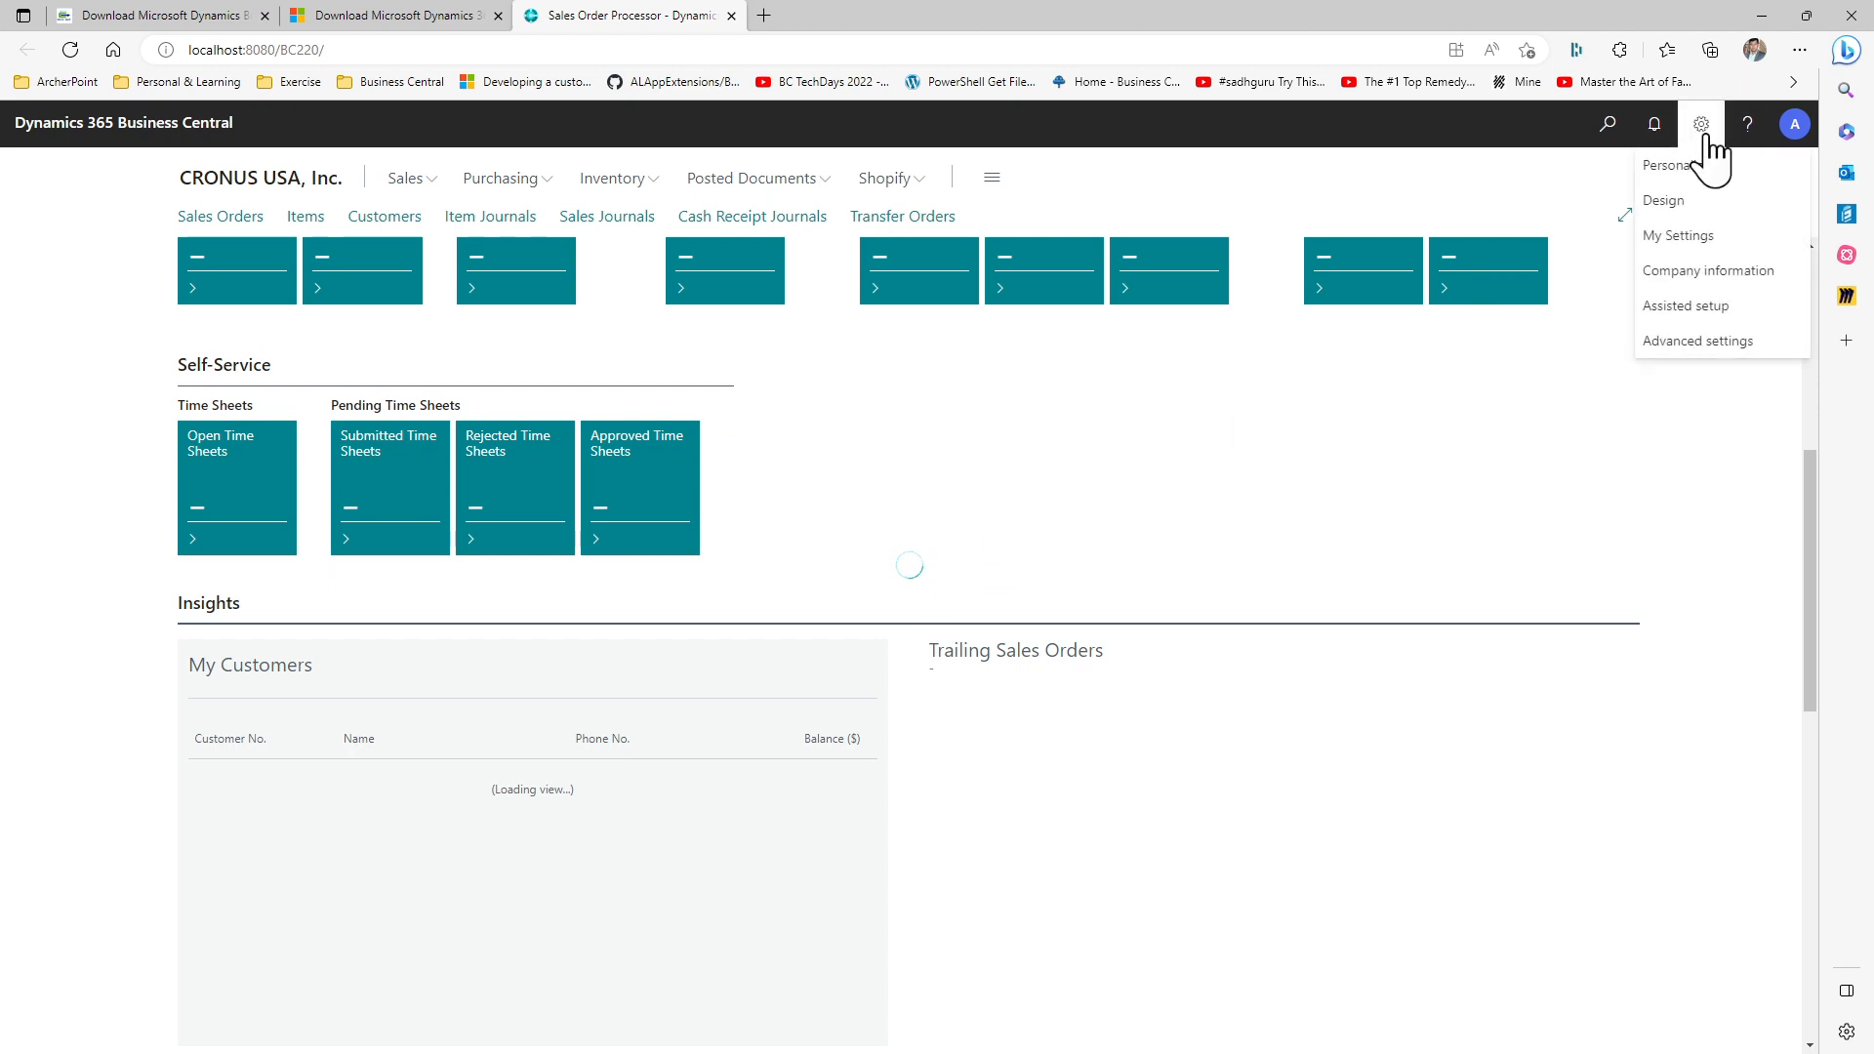
left_click(1746, 134)
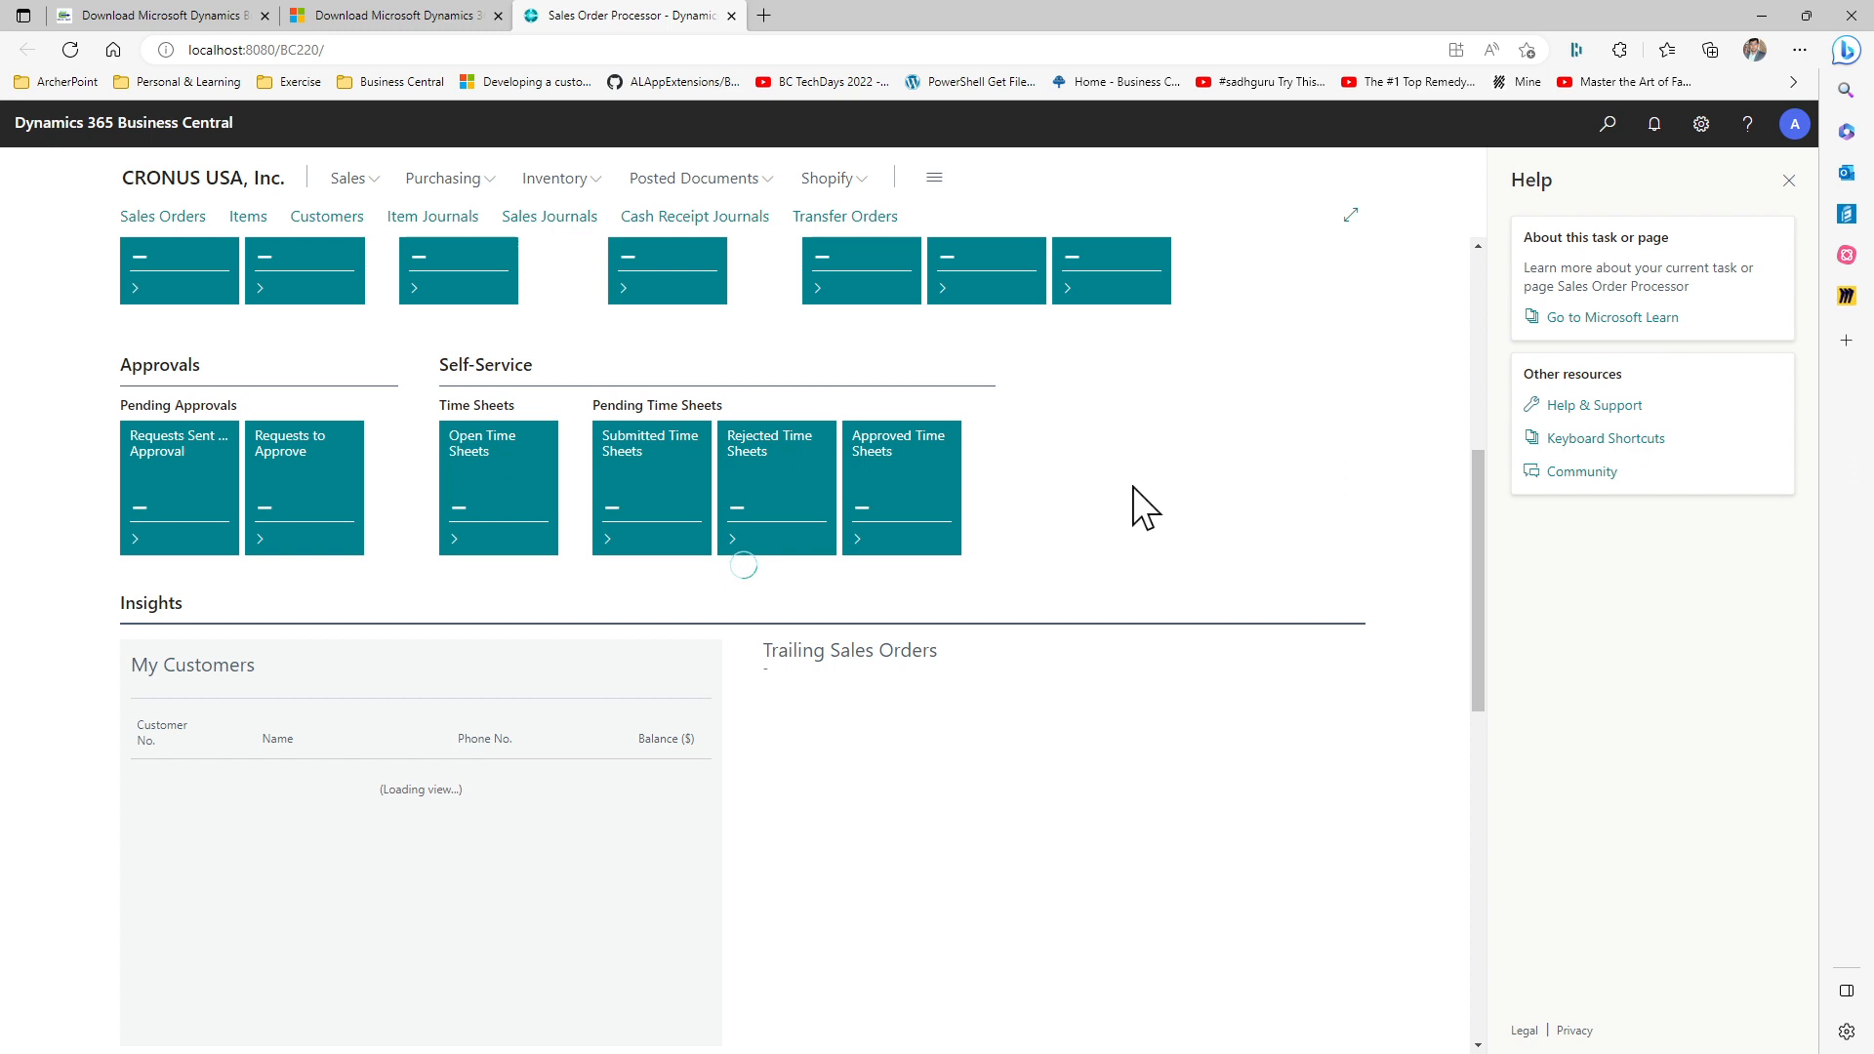
Restore the browser to a smaller window, reposition IIS Manager higher on the desktop, and return to the web client.
left_click(1807, 15)
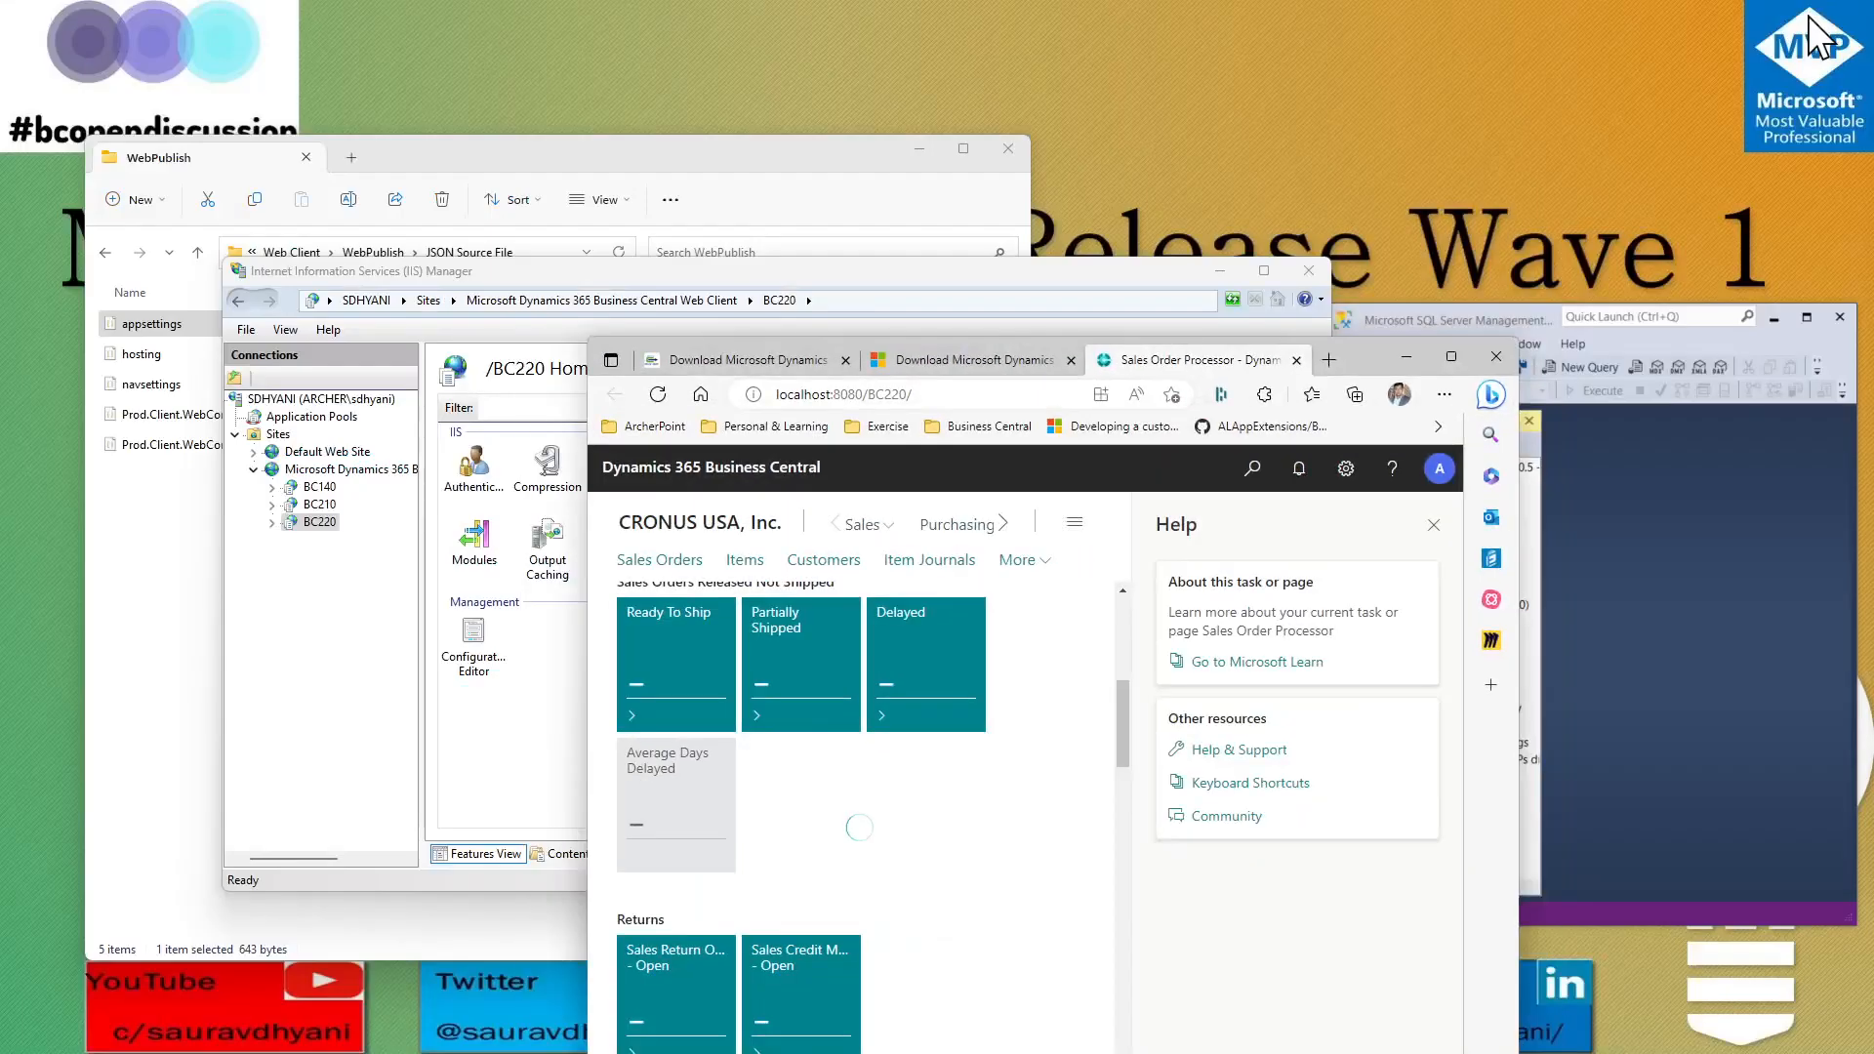
left_click(260, 586)
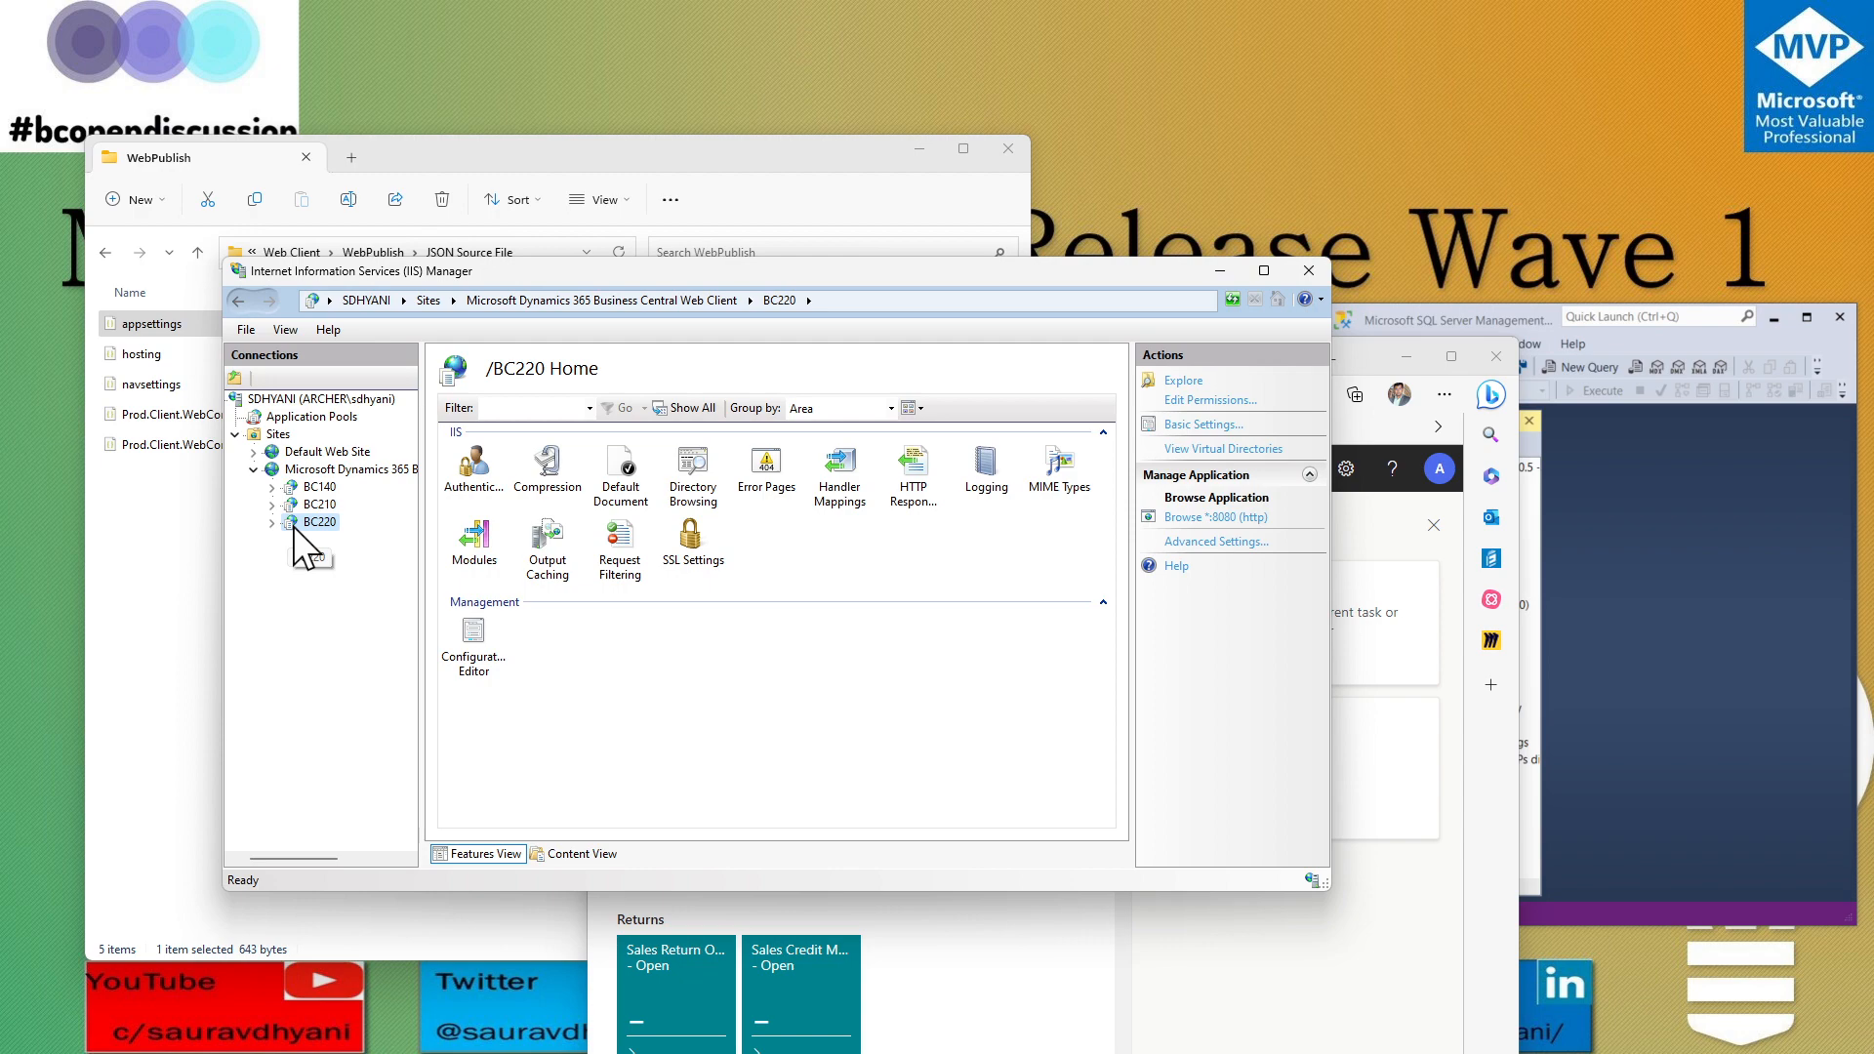
left_click_drag(945, 275, 880, 96)
left_click(1460, 681)
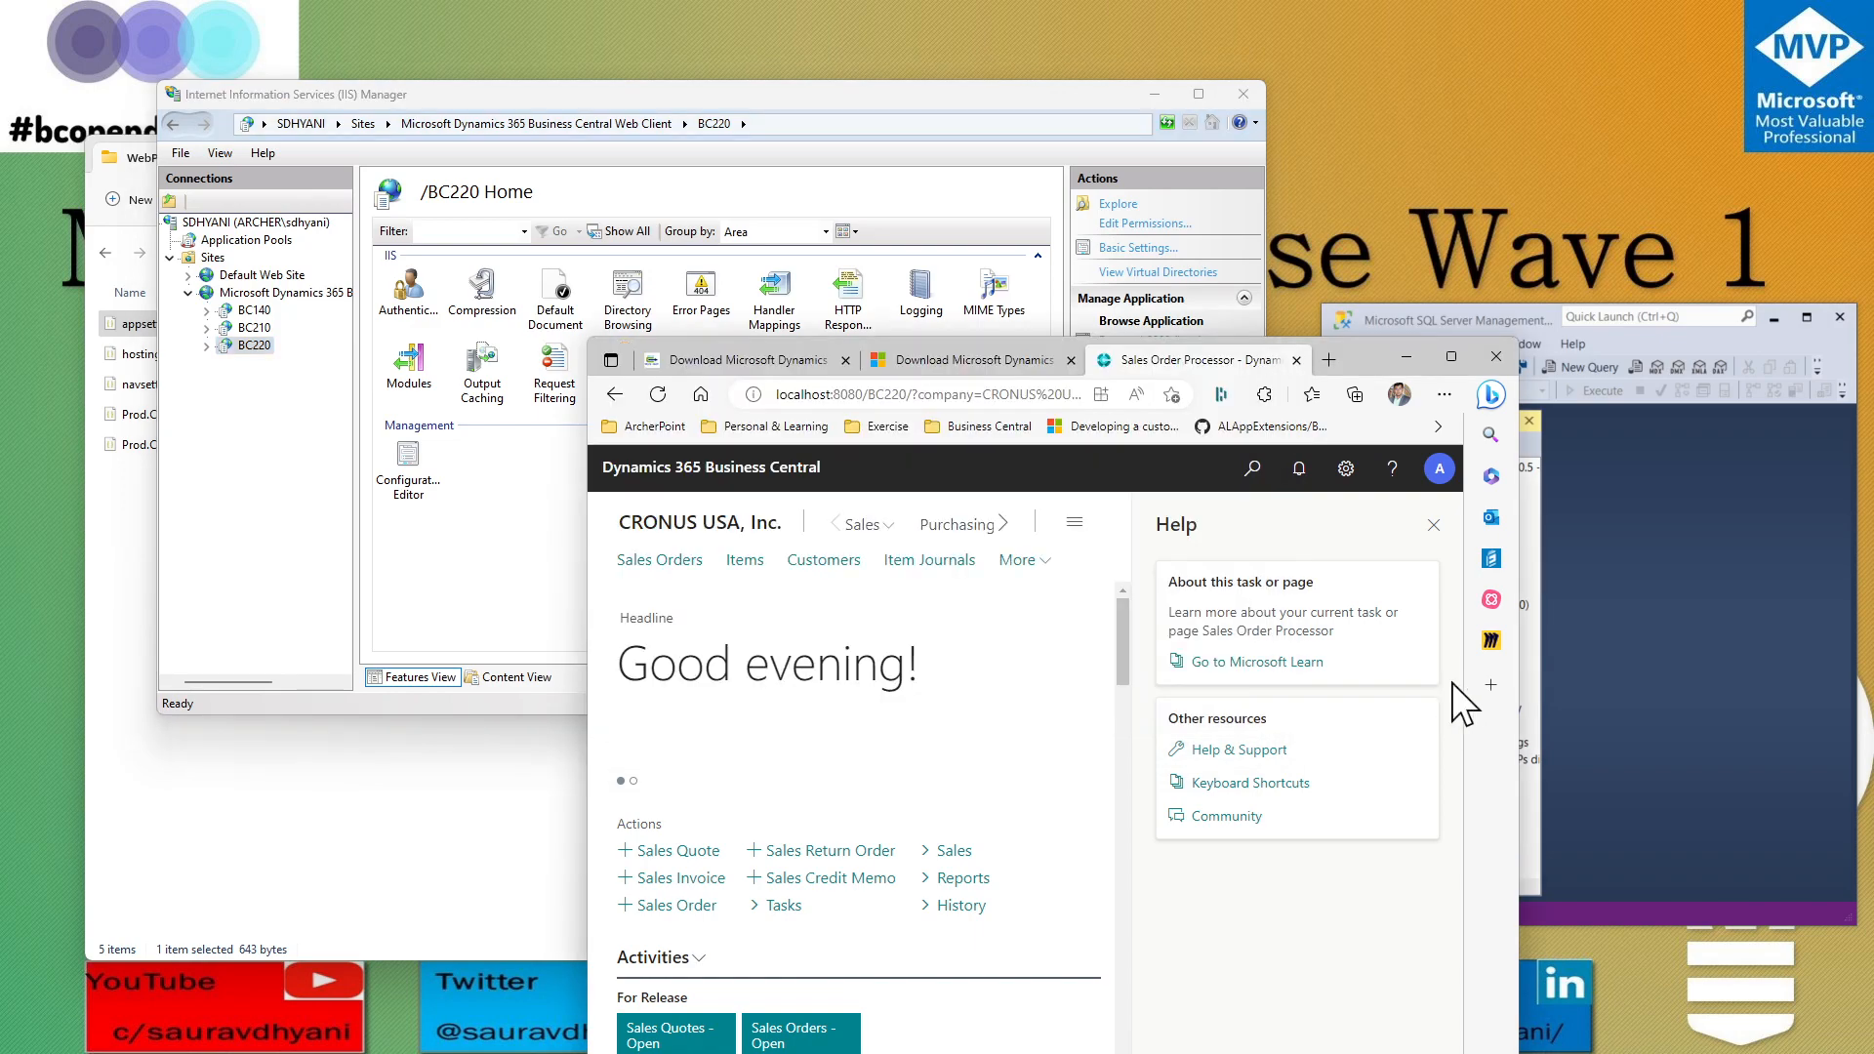
Open the Help & Support page and highlight the version information under Troubleshooting.
left_click(1264, 751)
scroll(874, 857, "down", 3)
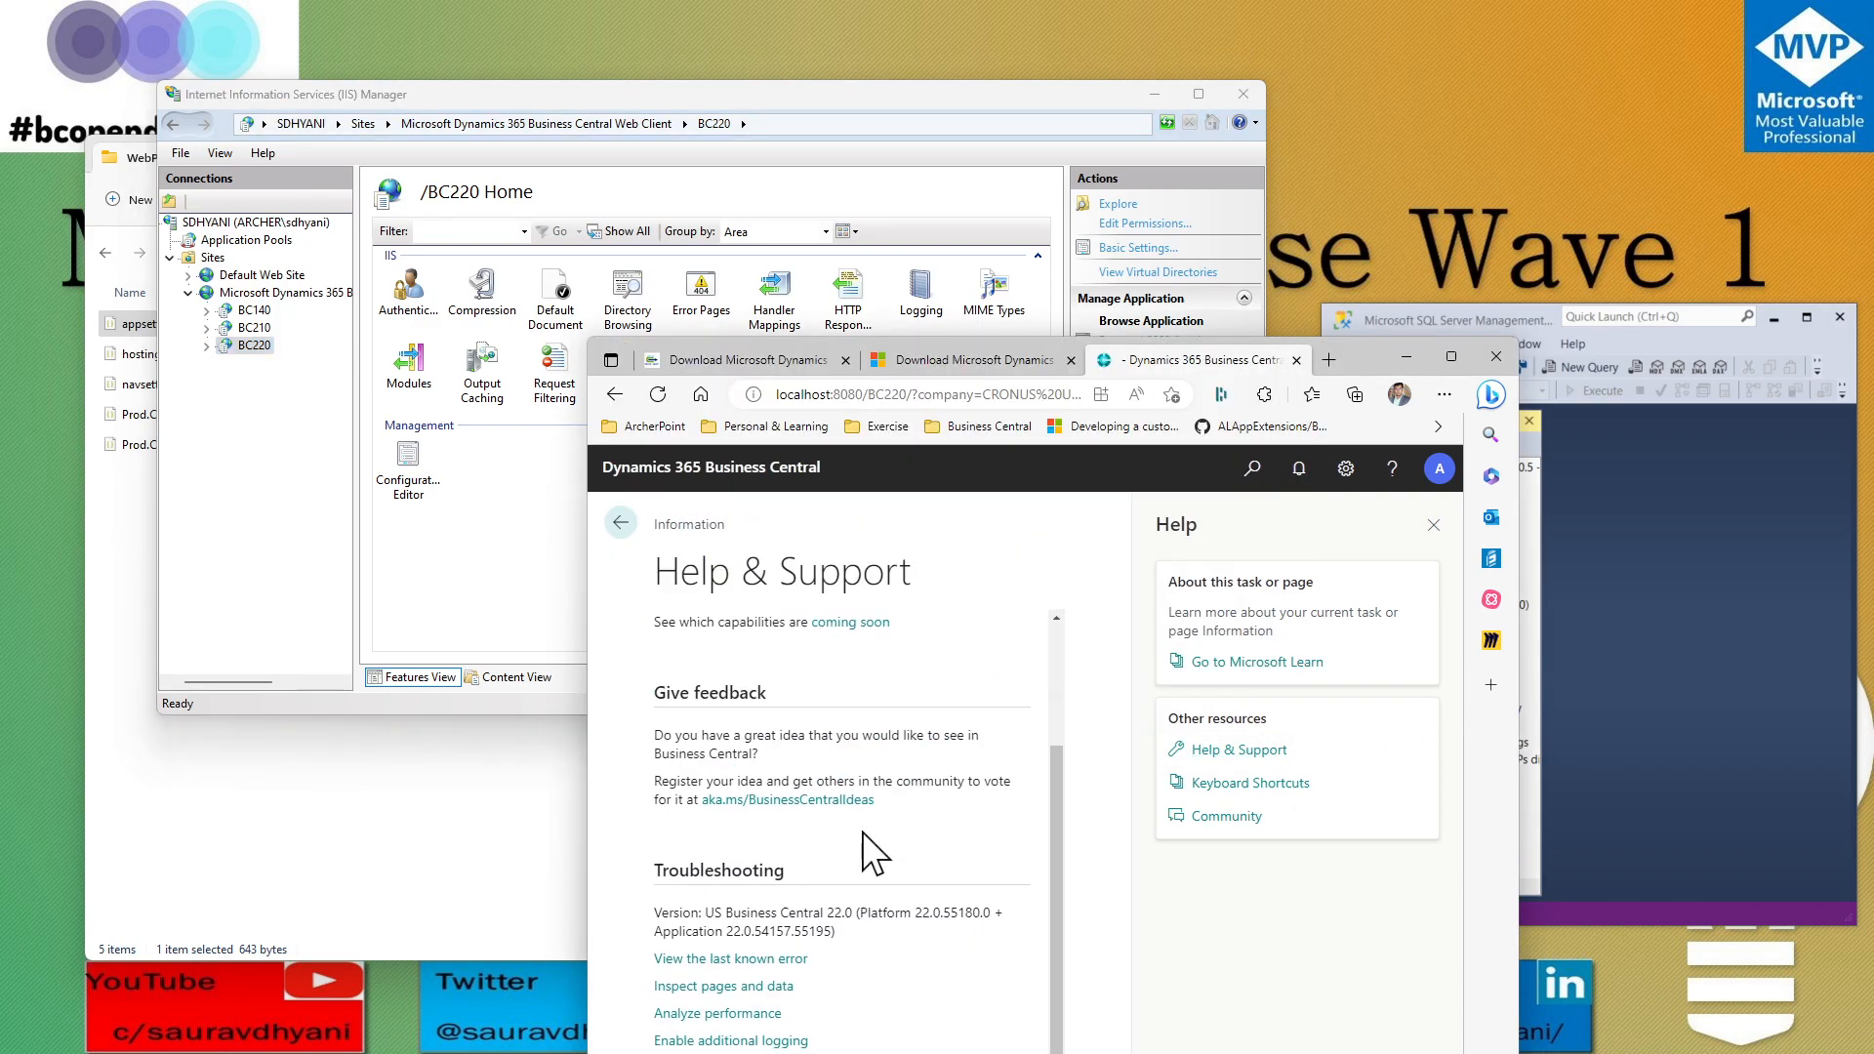
mouse_move(828, 913)
left_mouse_down()
mouse_move(986, 925)
mouse_move(841, 952)
mouse_move(837, 935)
left_mouse_up()
triple_click(845, 905)
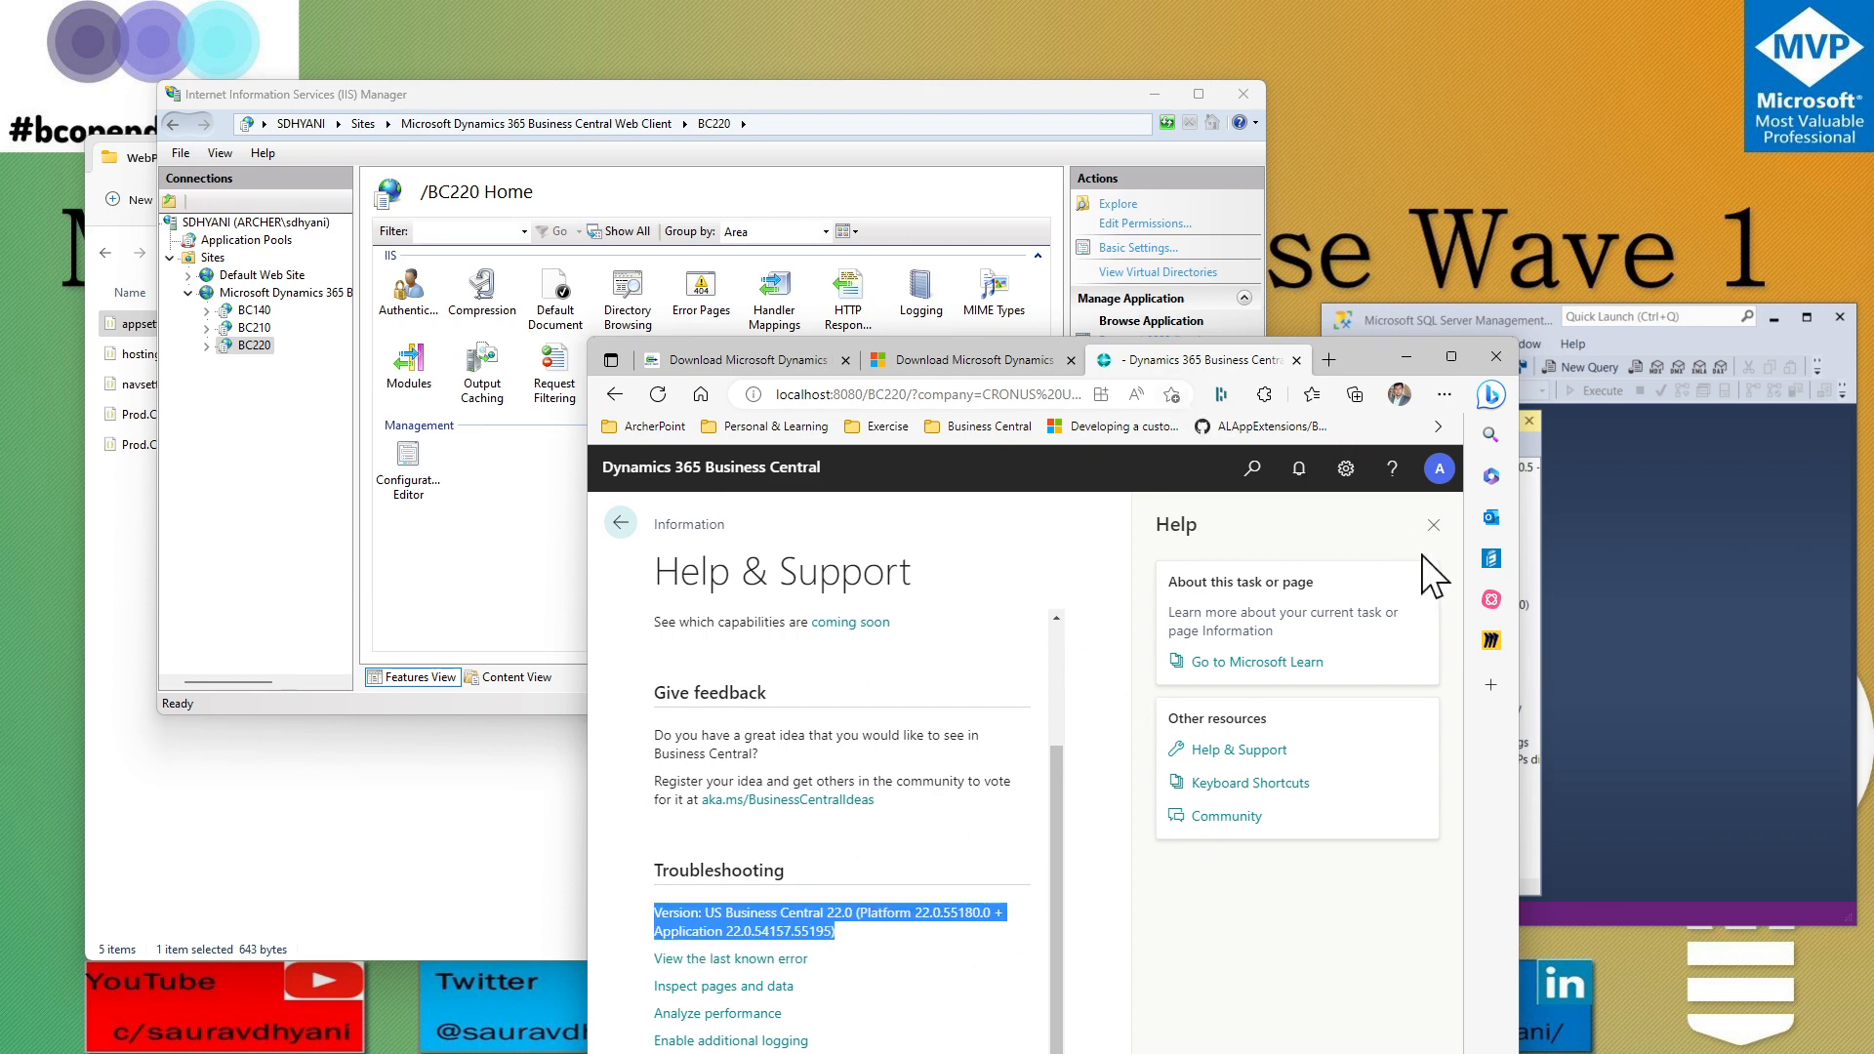
Close the Help pane, go back to the role center, and minimize the browser.
left_click(1435, 528)
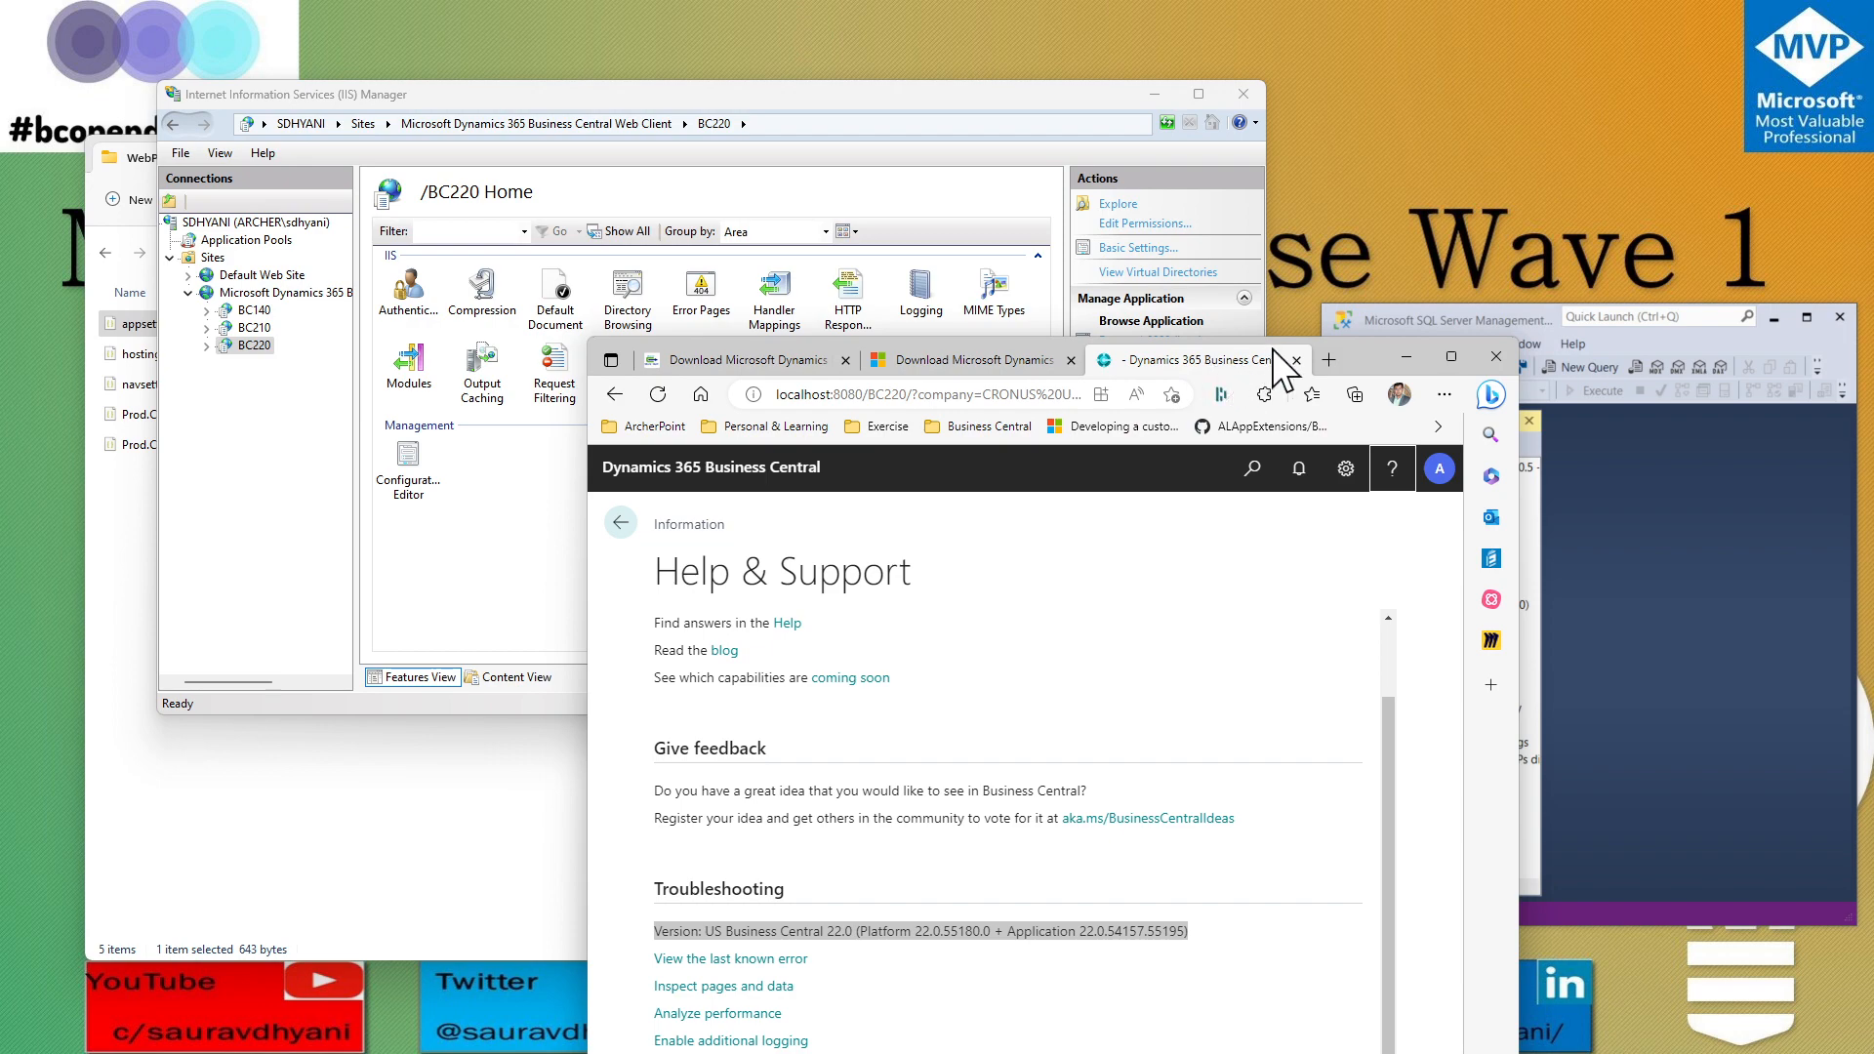
left_click(620, 524)
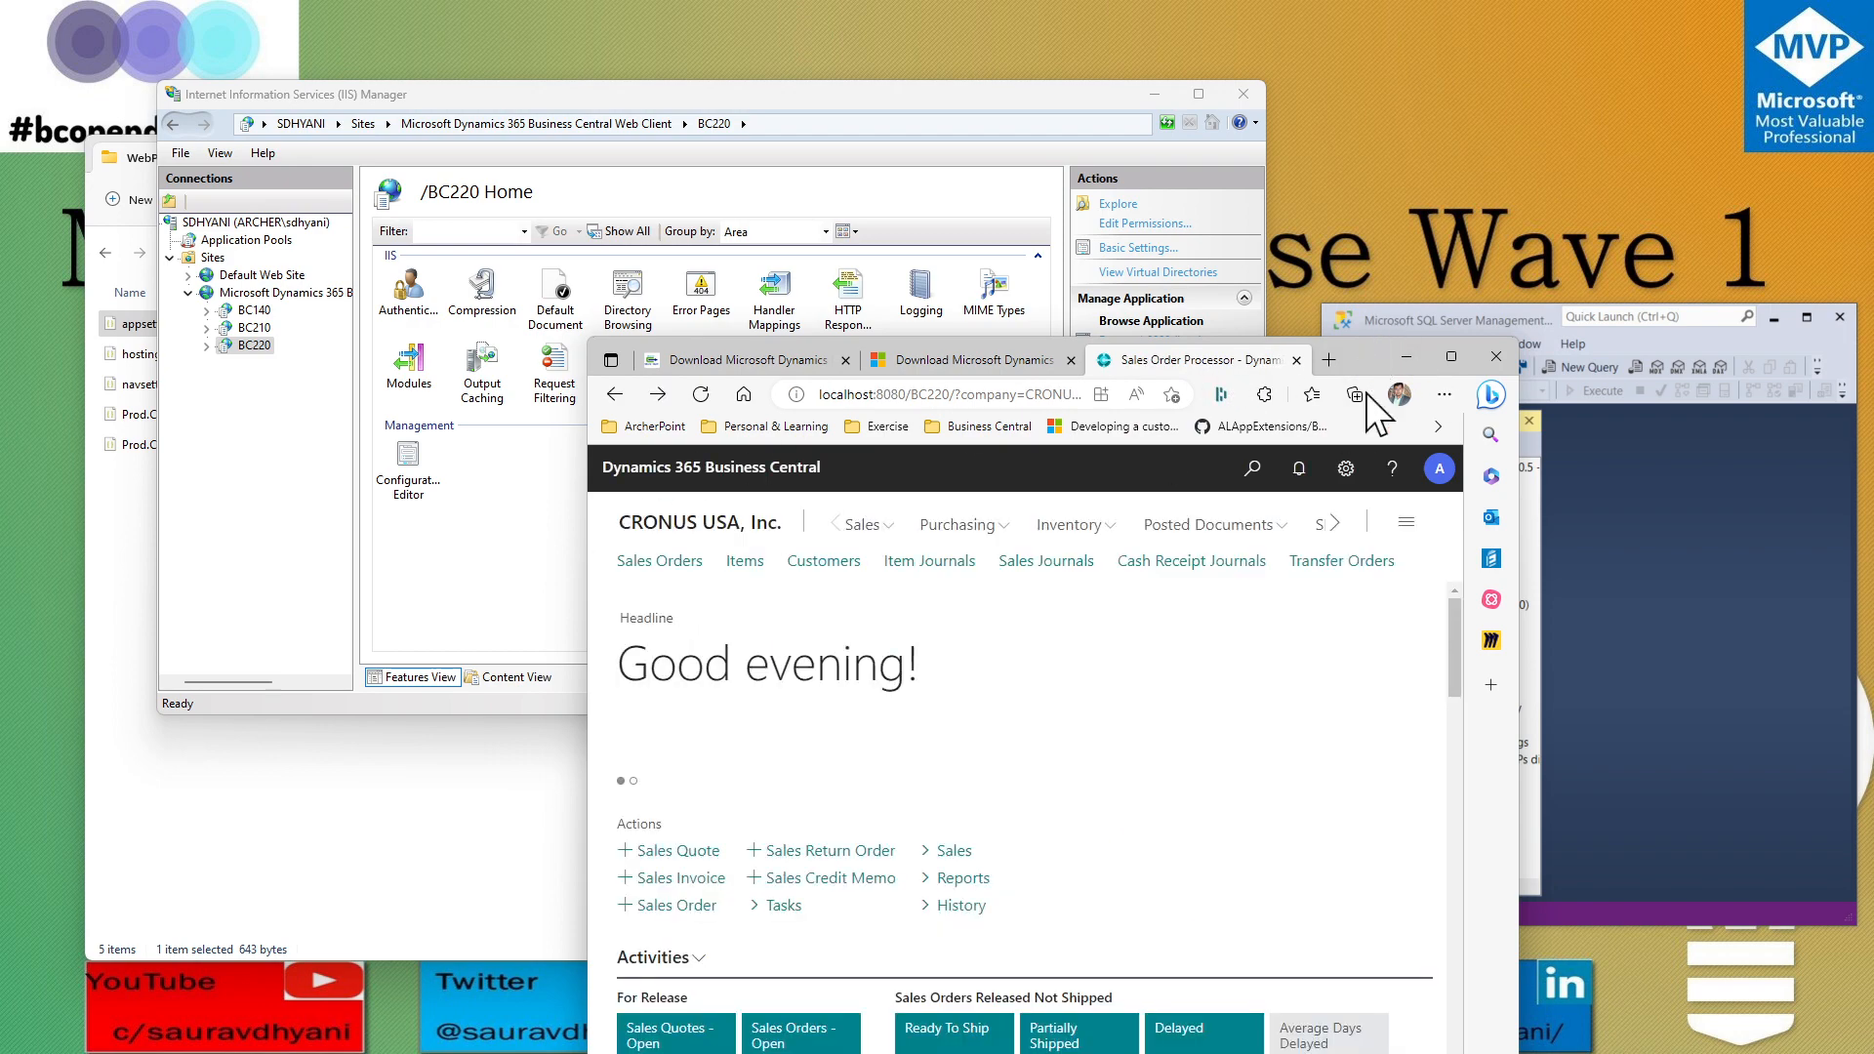
left_click(1406, 357)
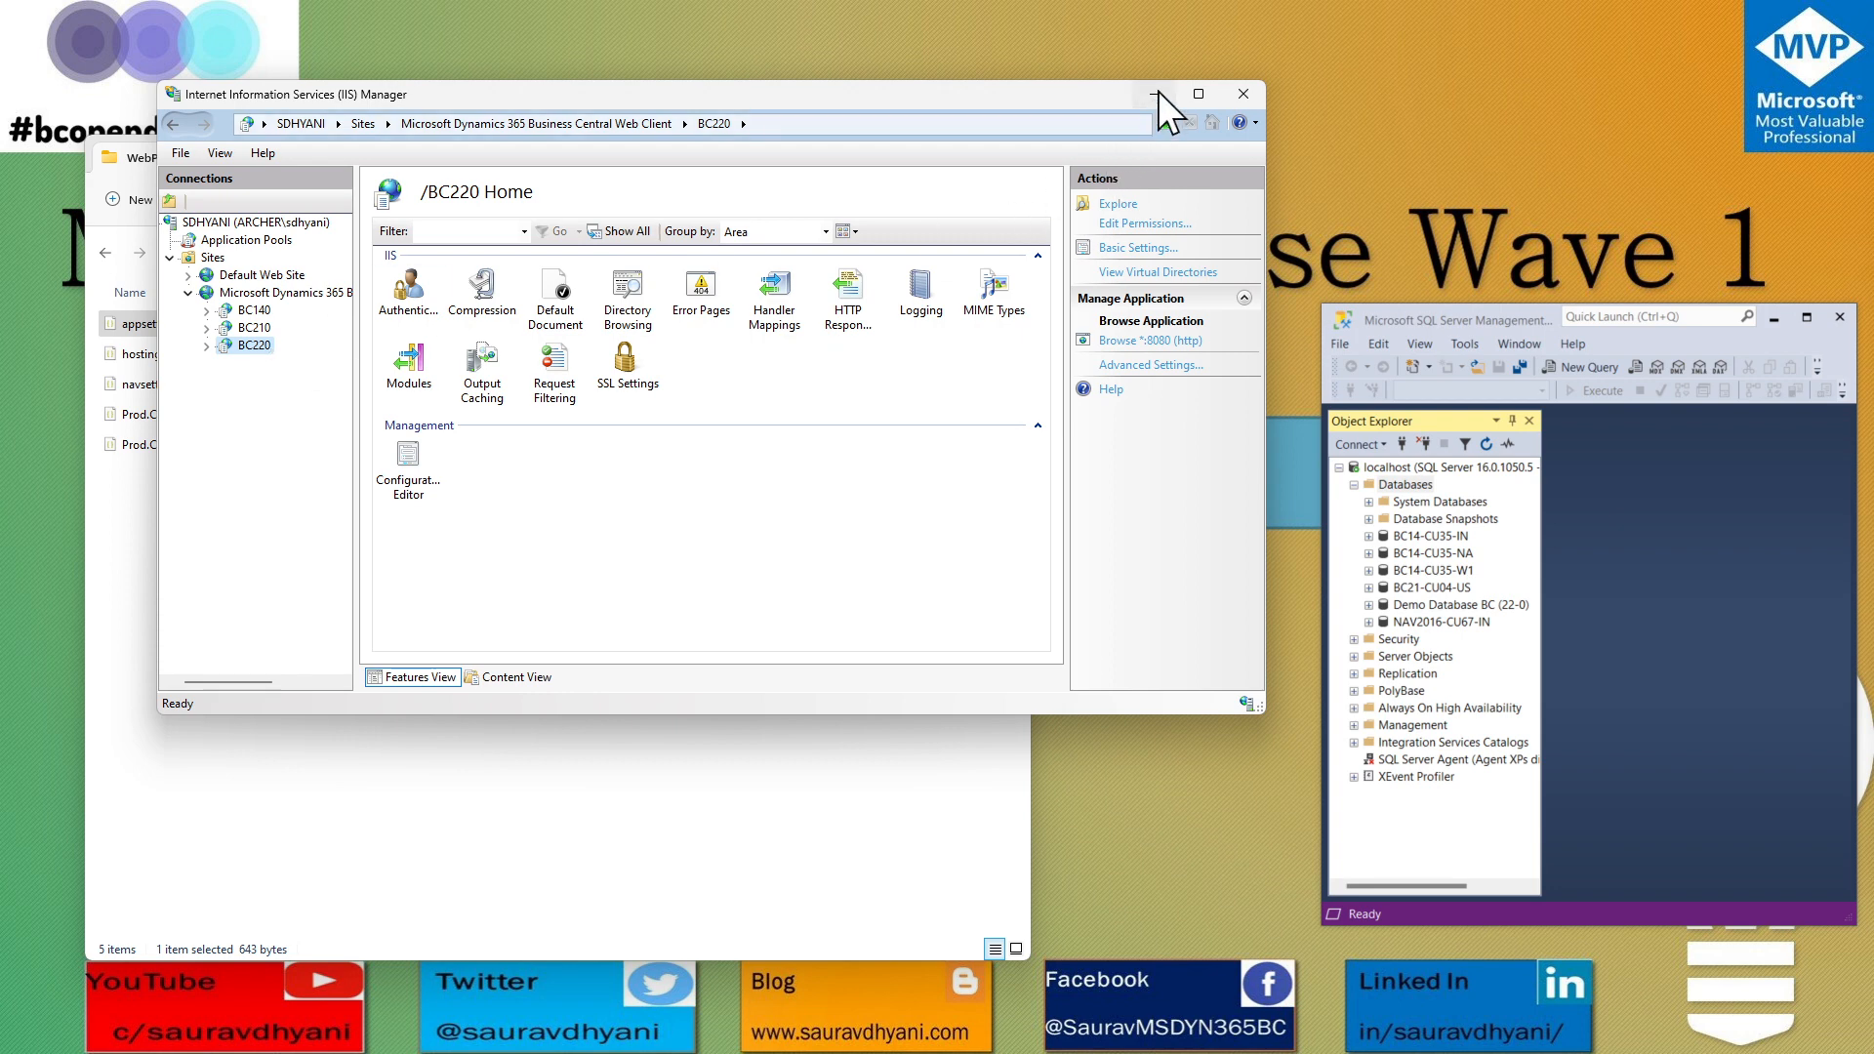
Explore the BC220 application's folder from IIS Manager and look through its files.
right_click(258, 345)
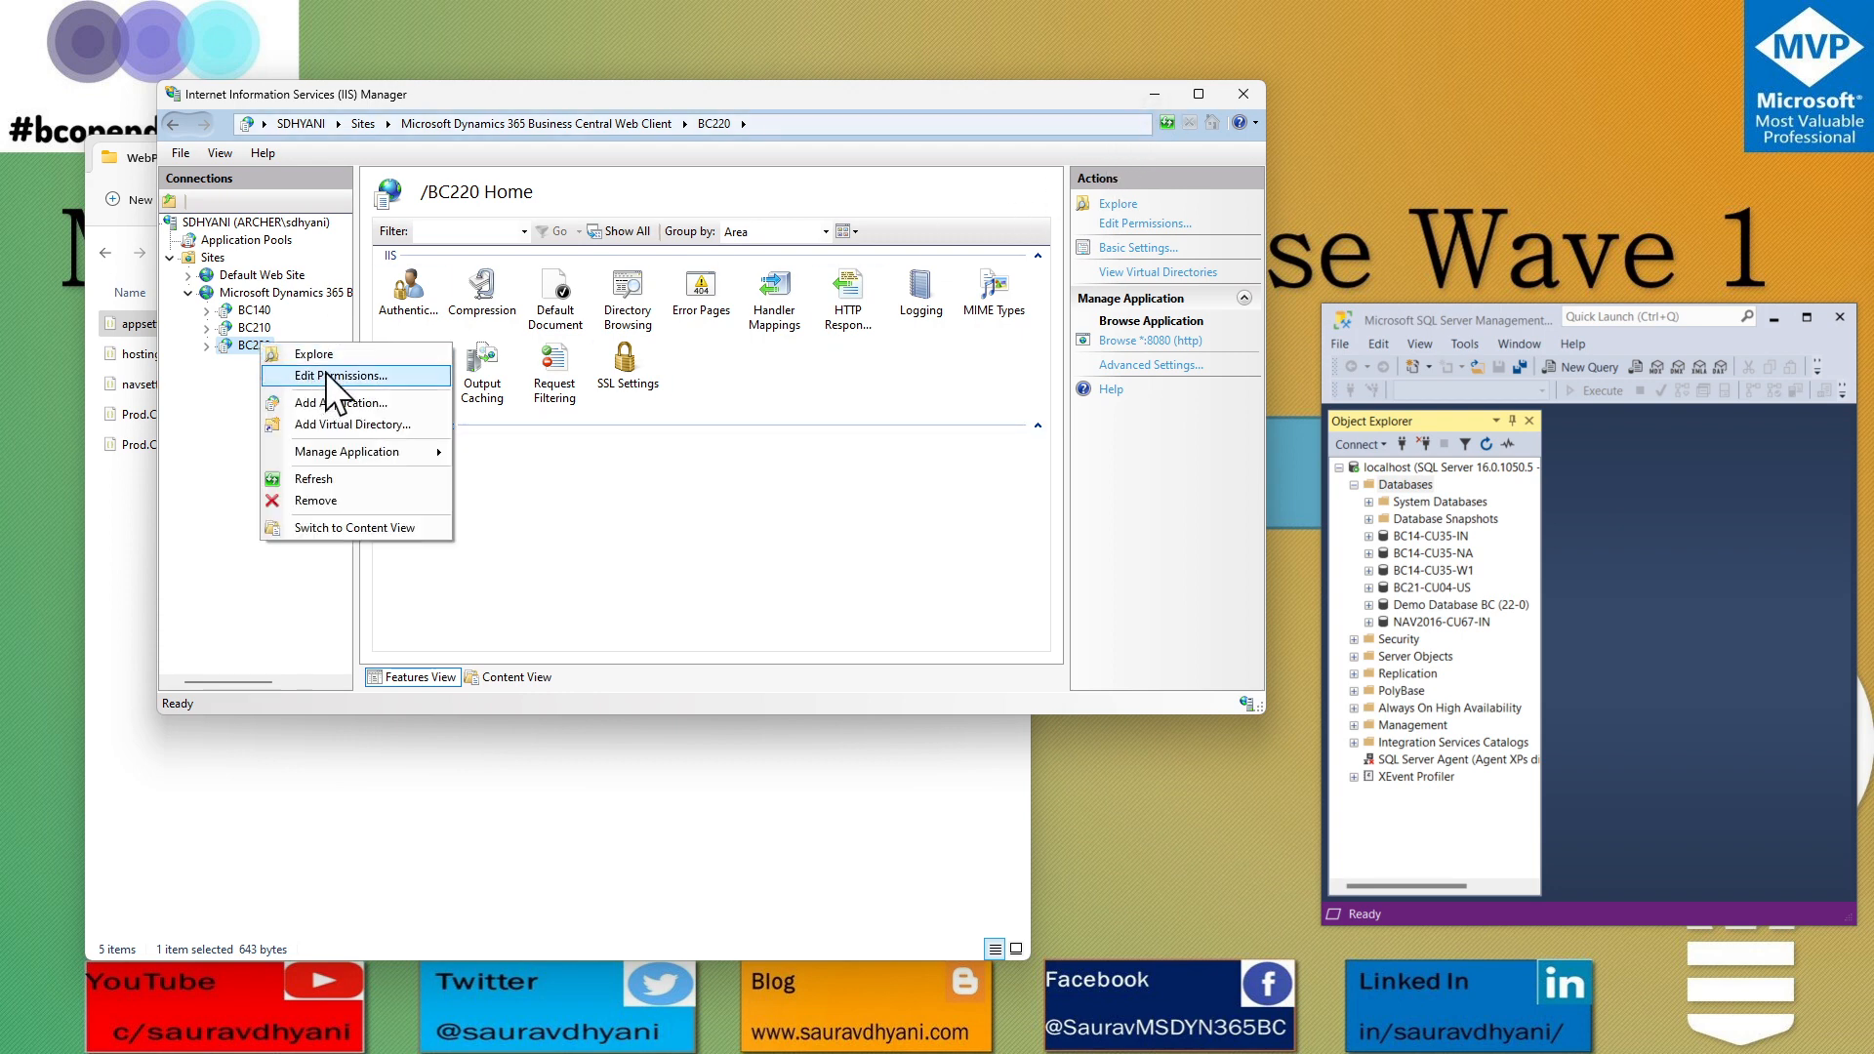
mouse_move(410, 452)
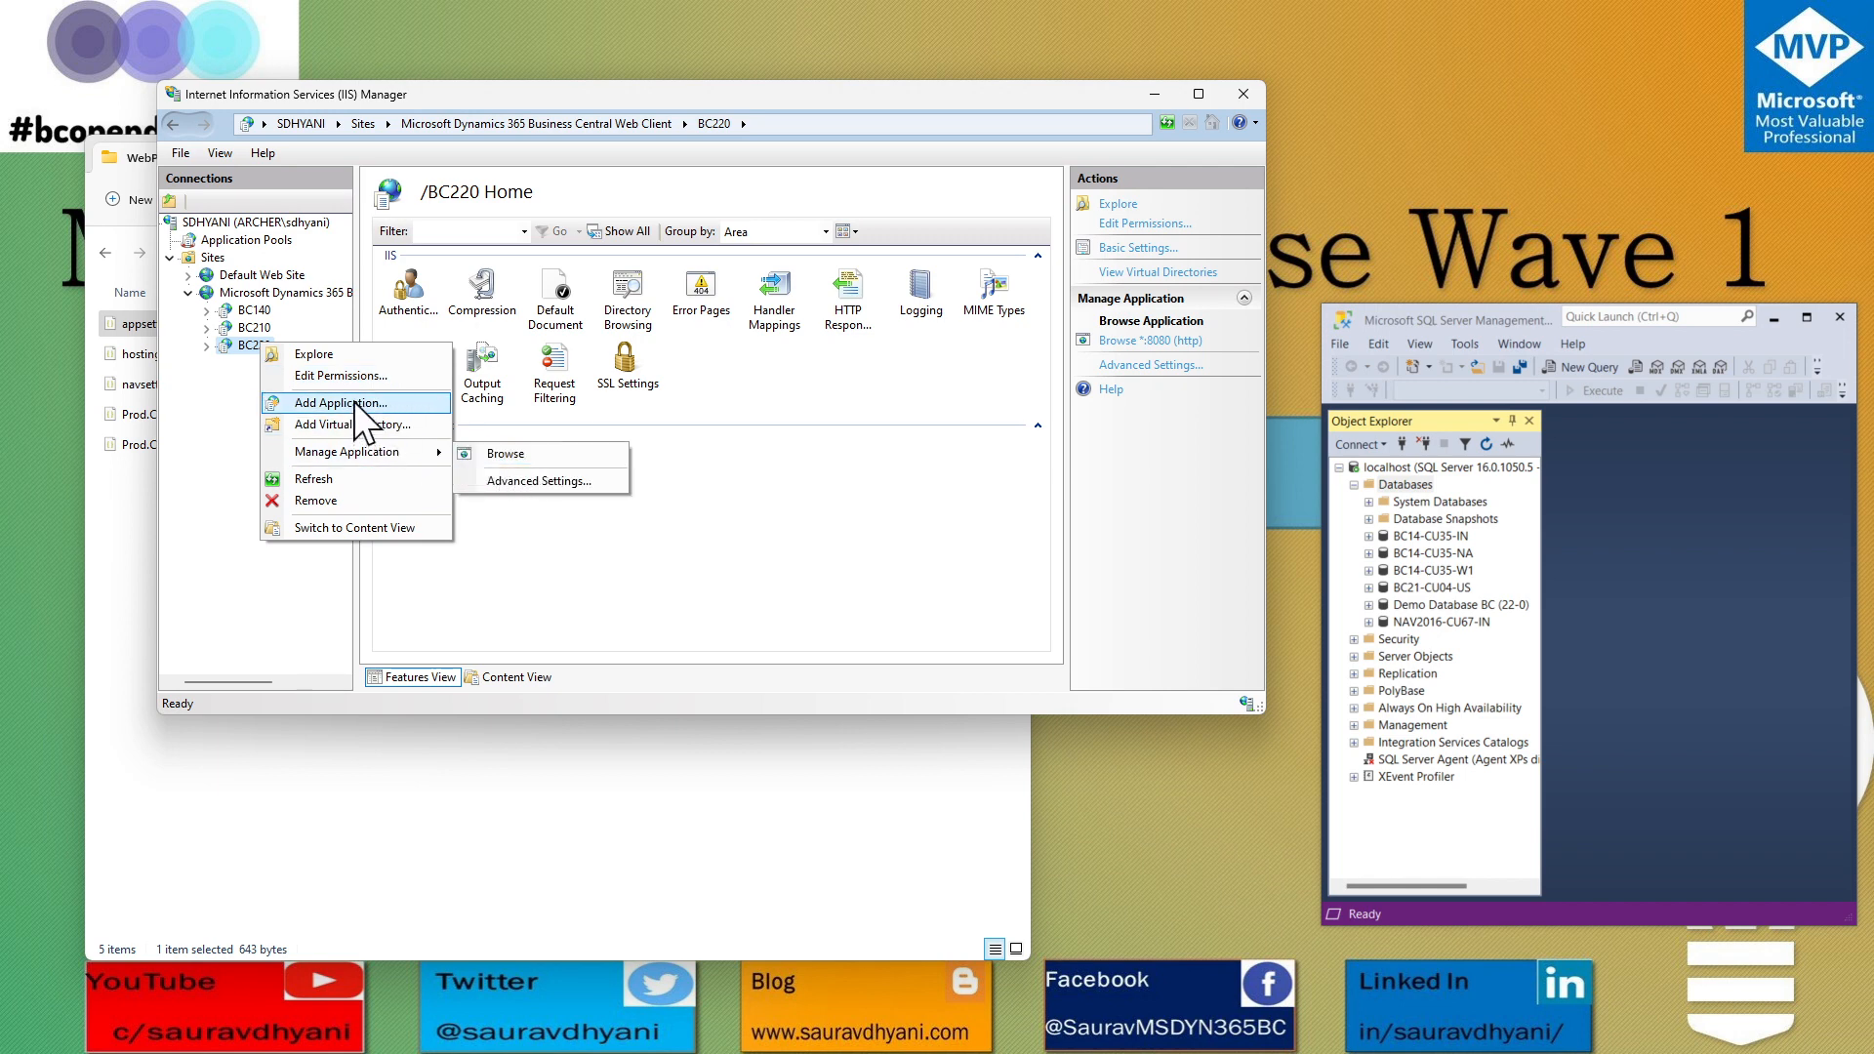
left_click(373, 358)
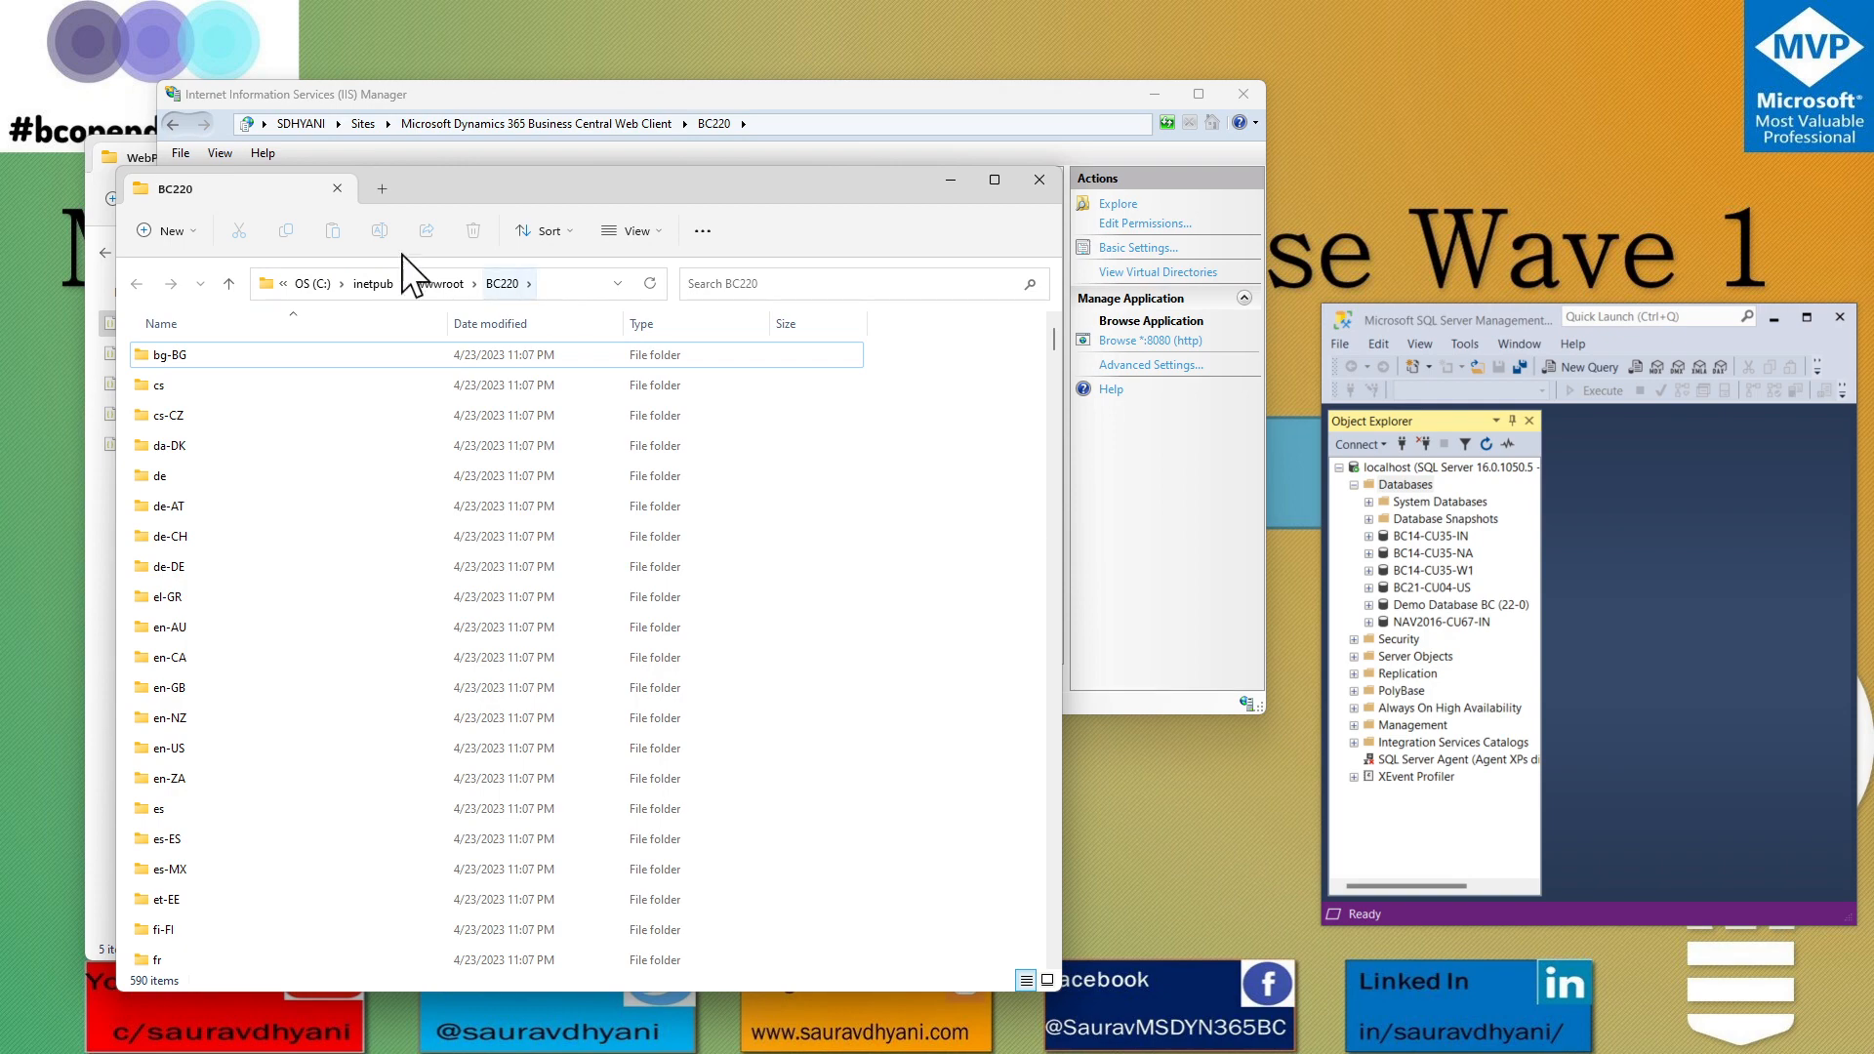
scroll(289, 416, "down", 20)
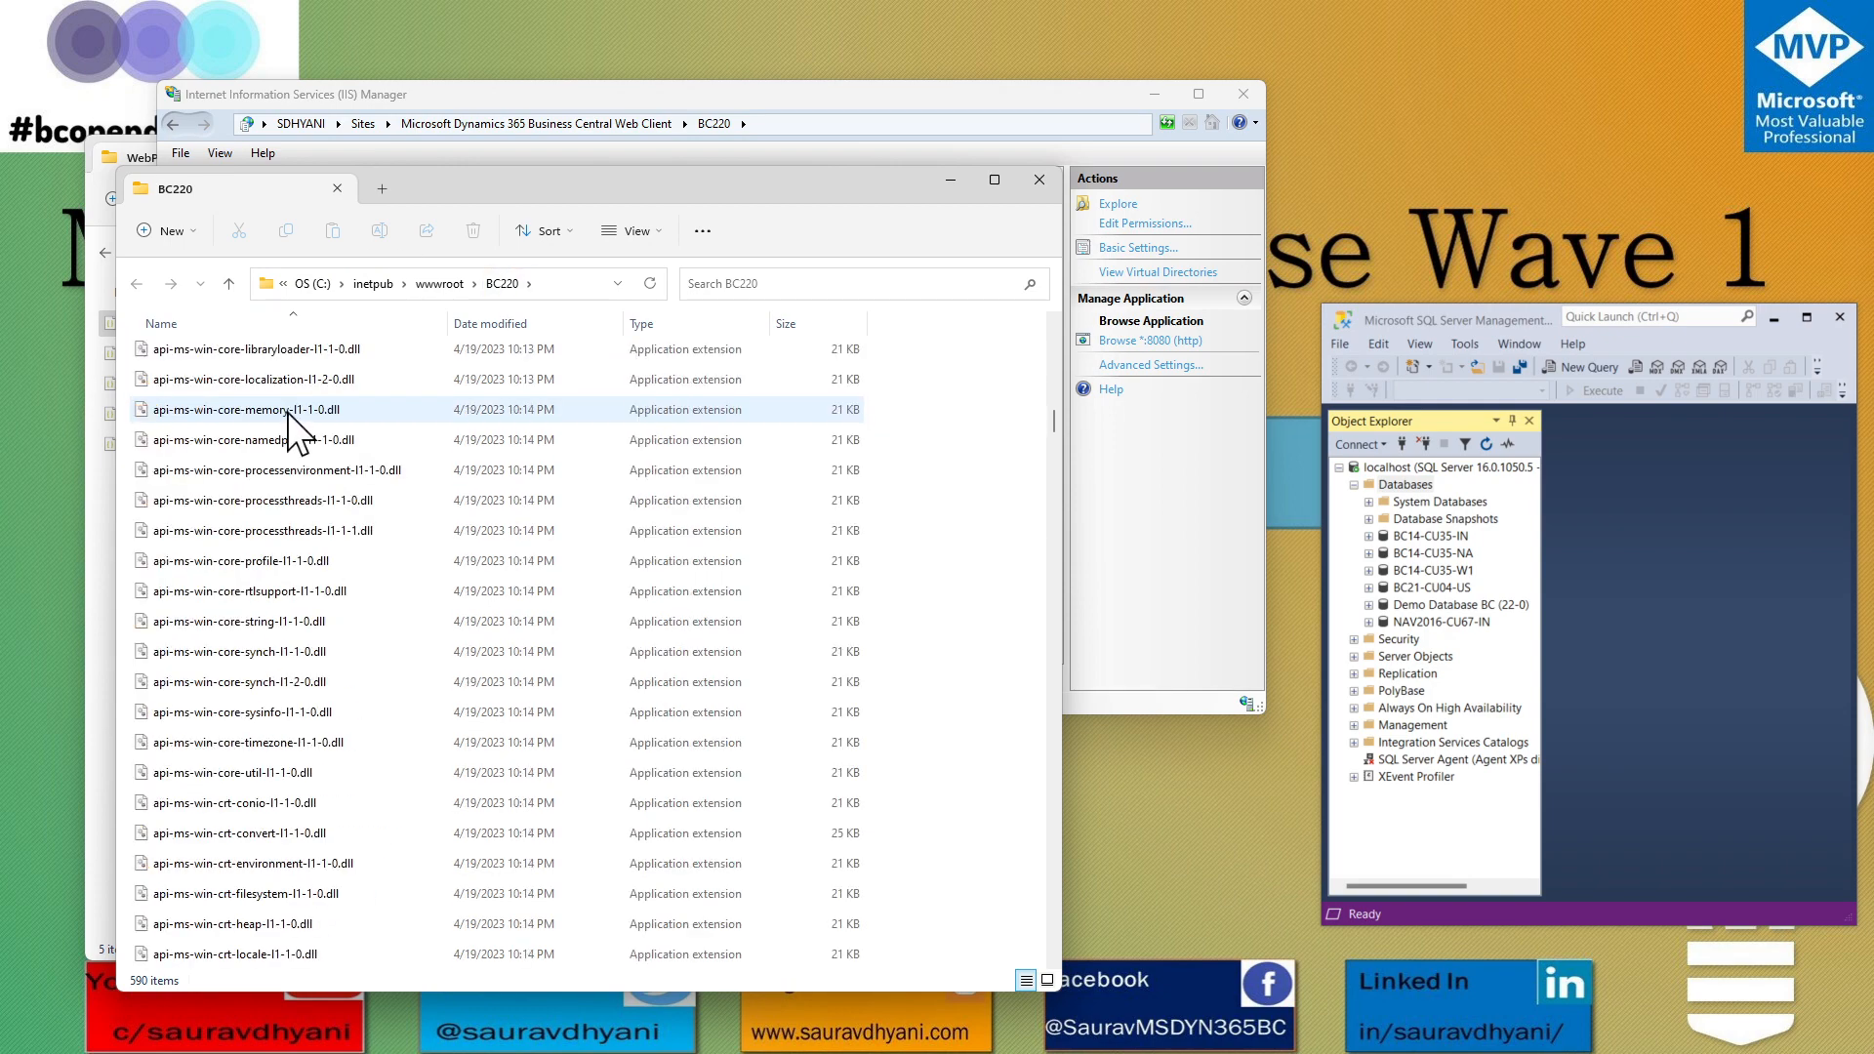
scroll(289, 416, "down", 20)
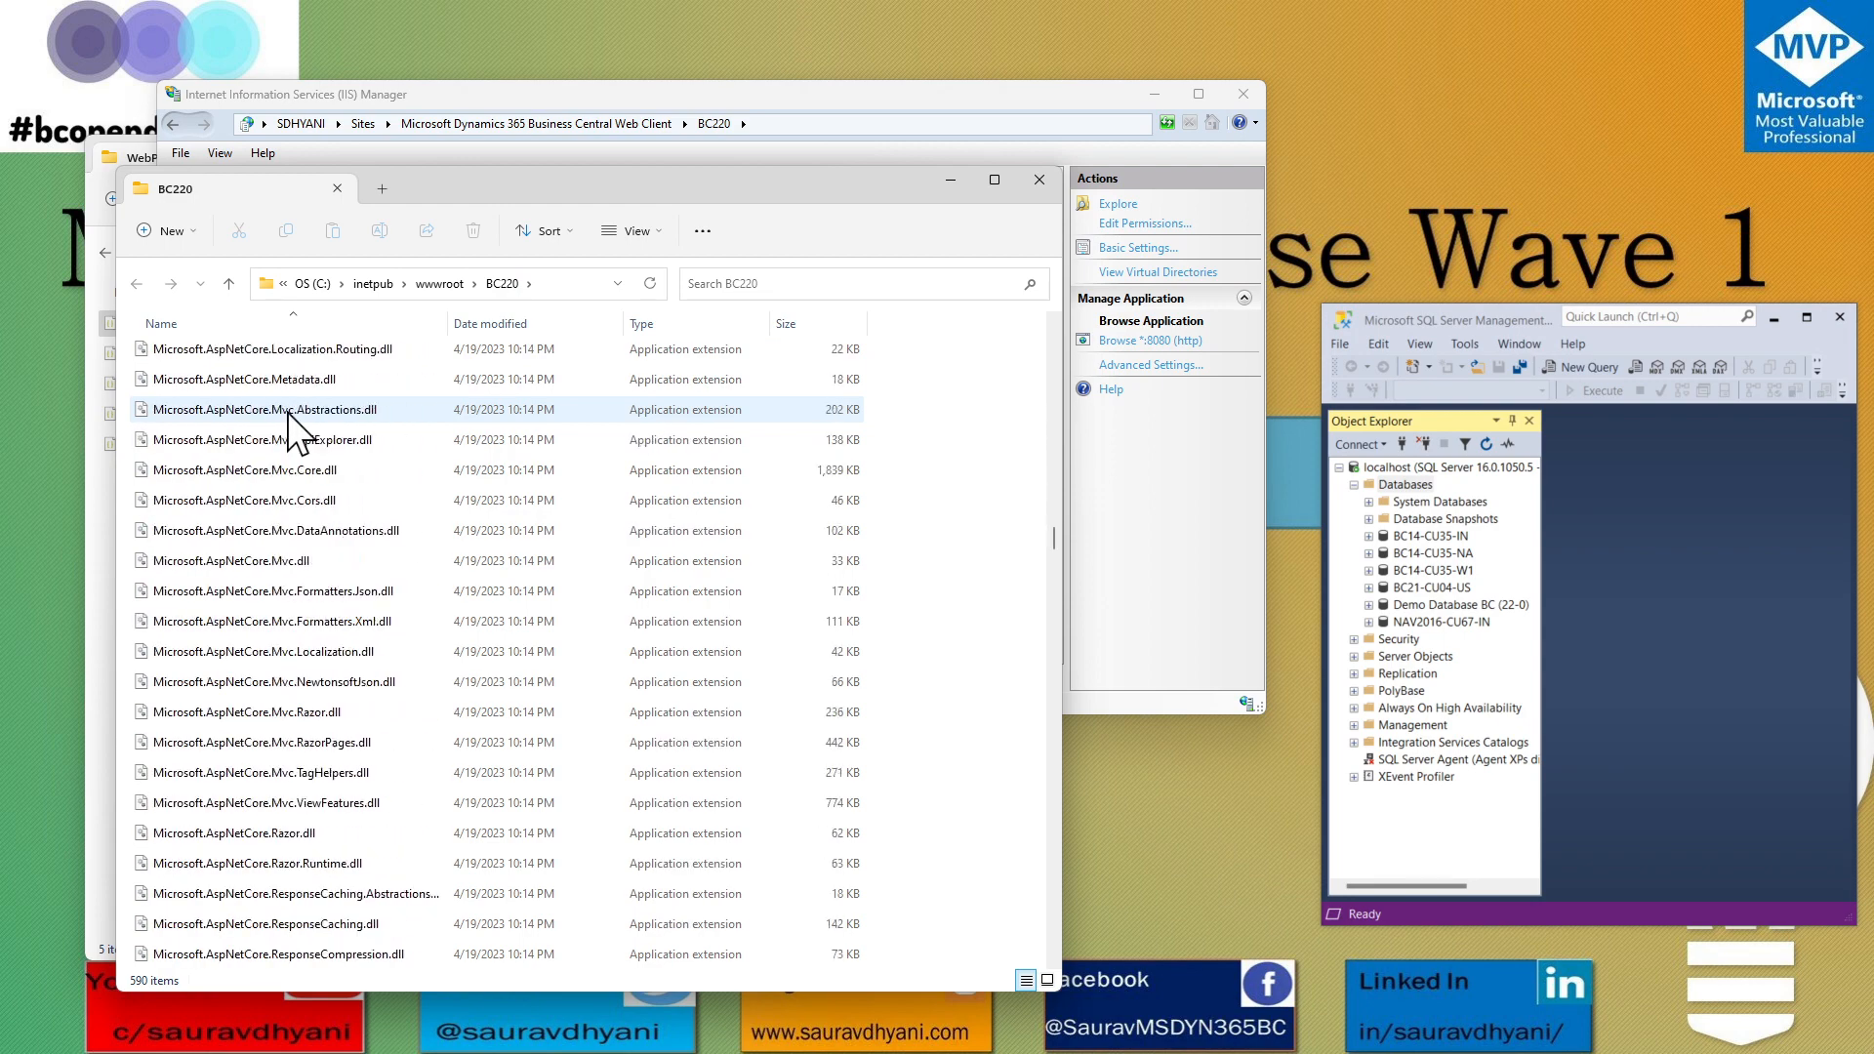
scroll(289, 416, "down", 20)
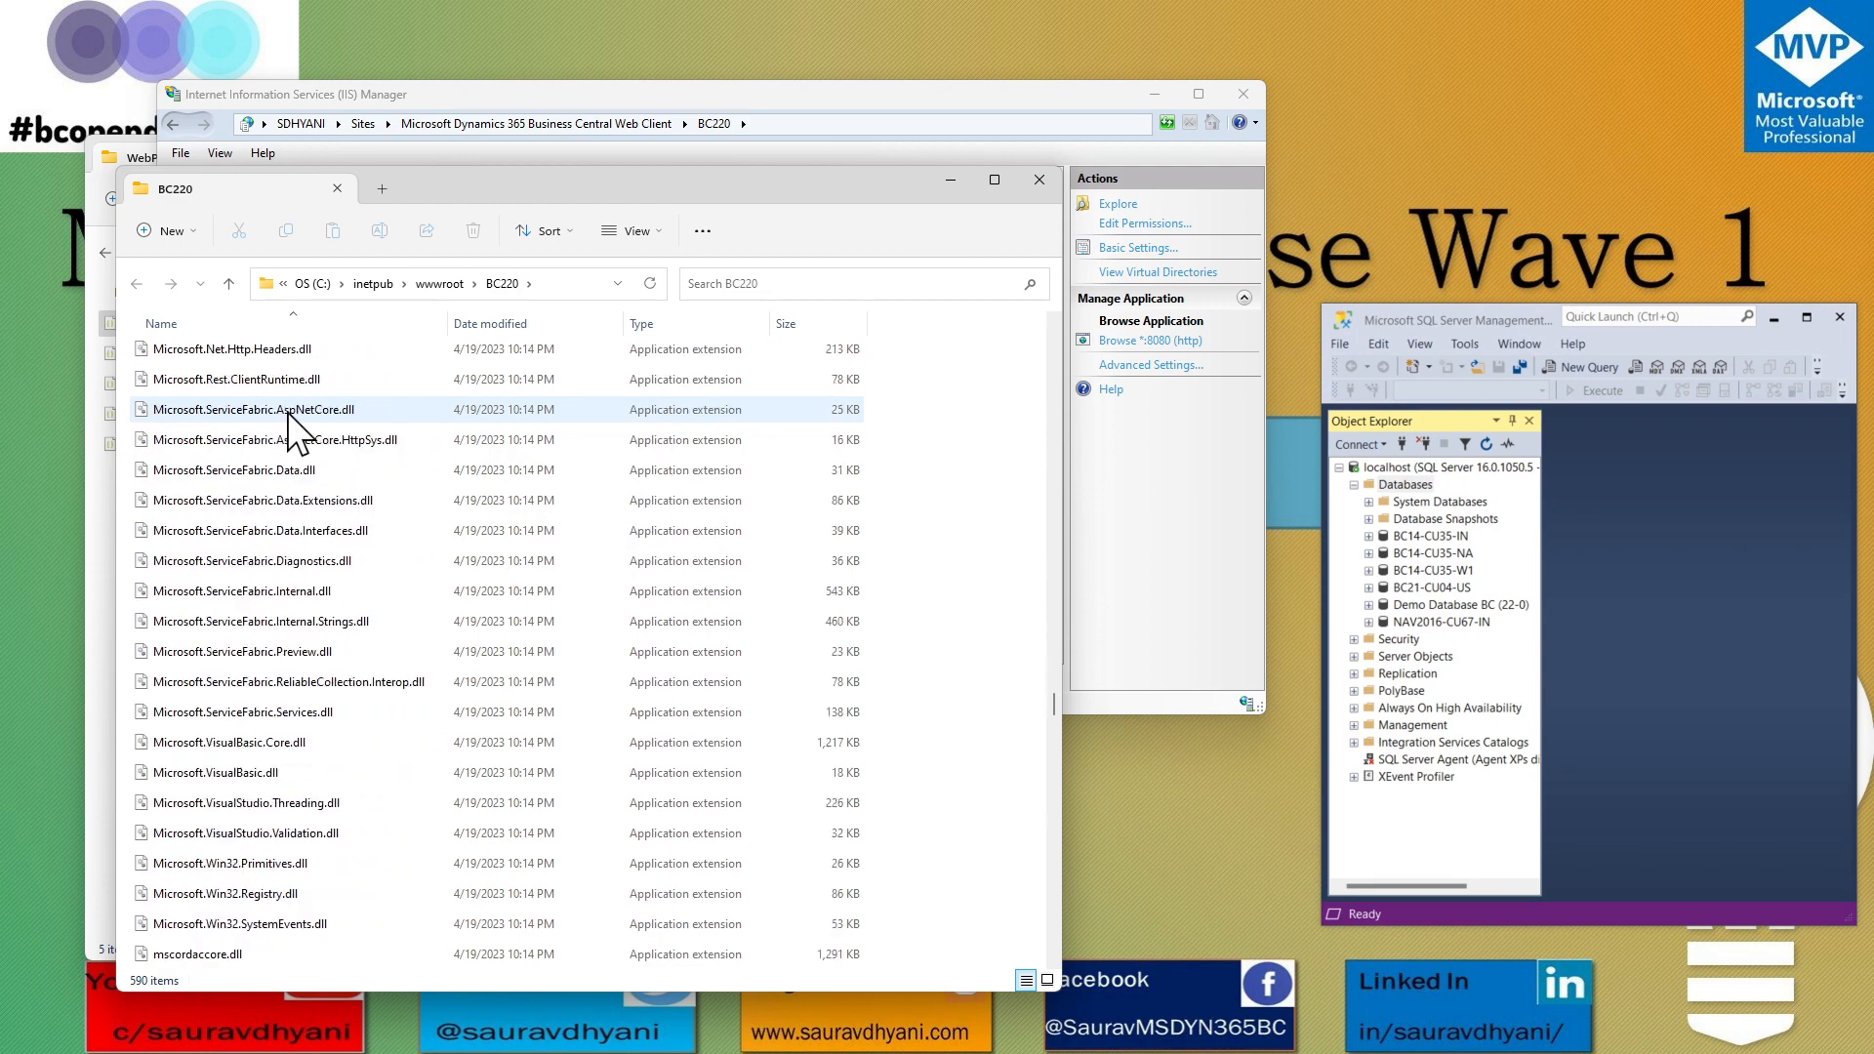
scroll(289, 415, "down", 20)
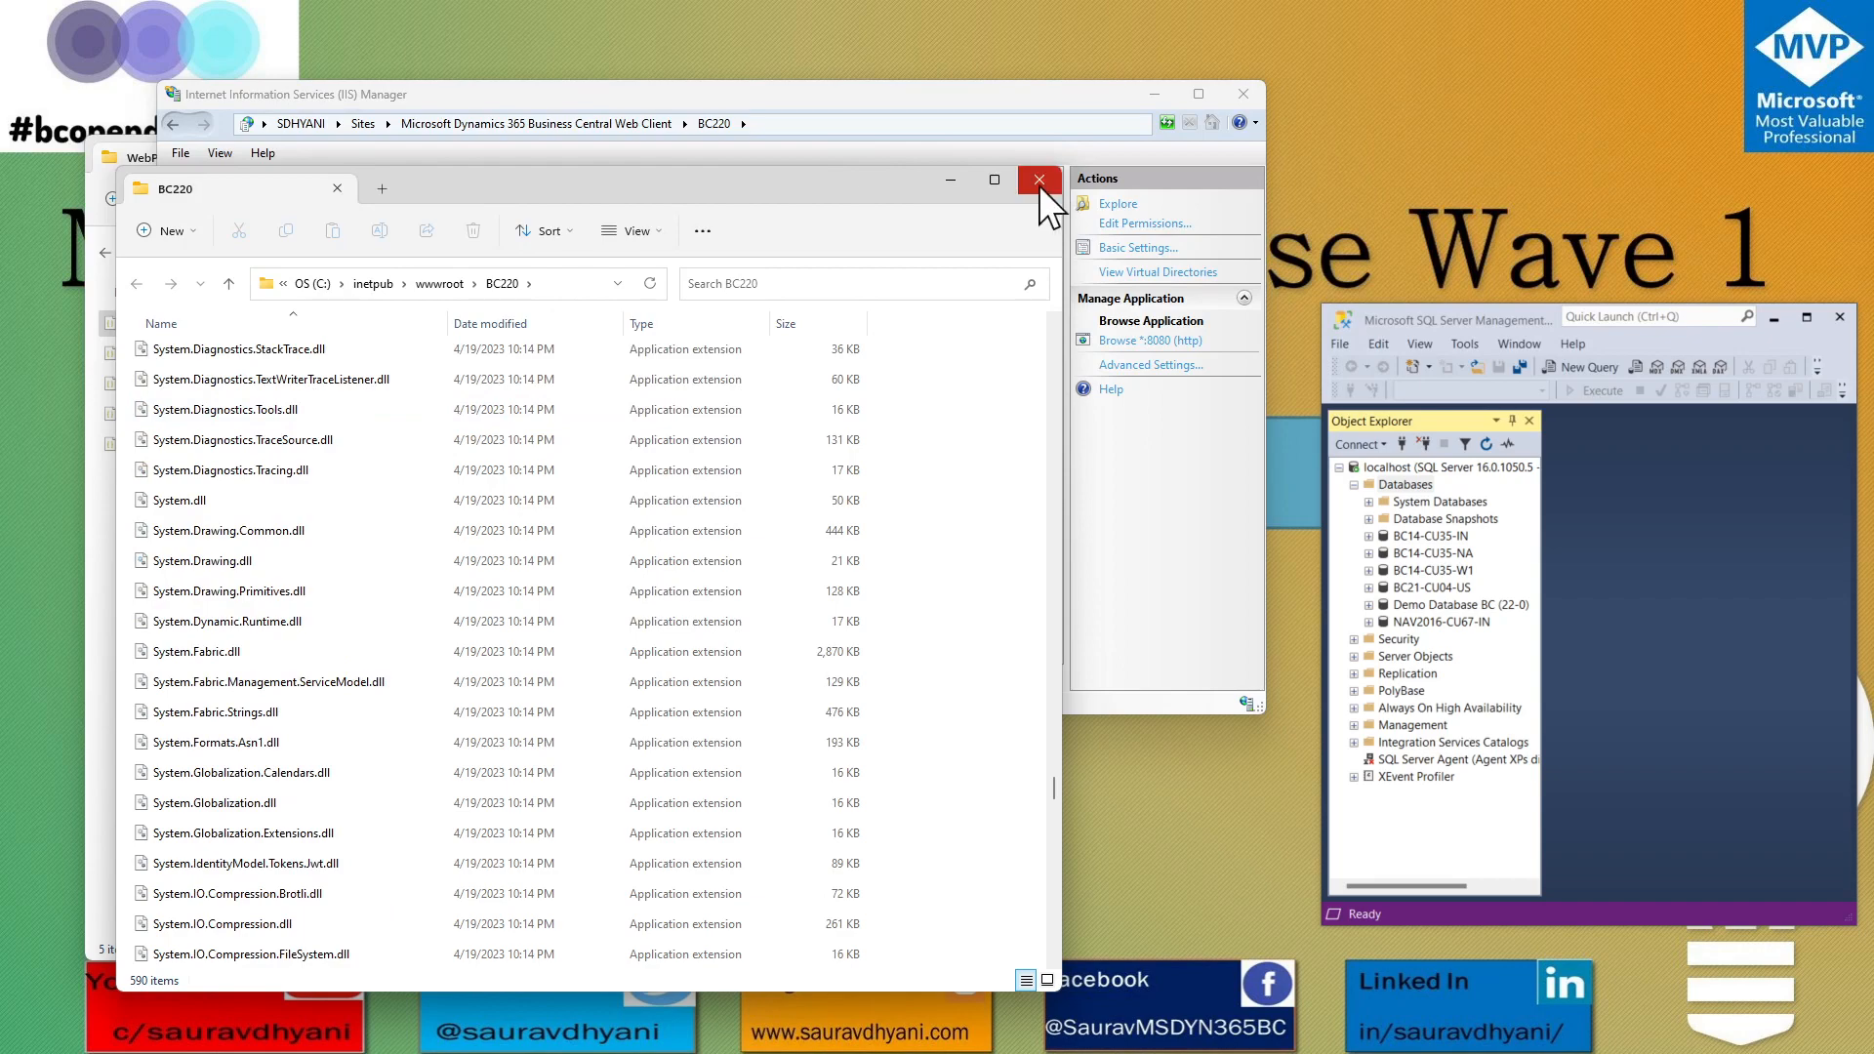
Filter the BC220 folder by type to show only JSON Source File and Configuration Source File items.
left_click(762, 325)
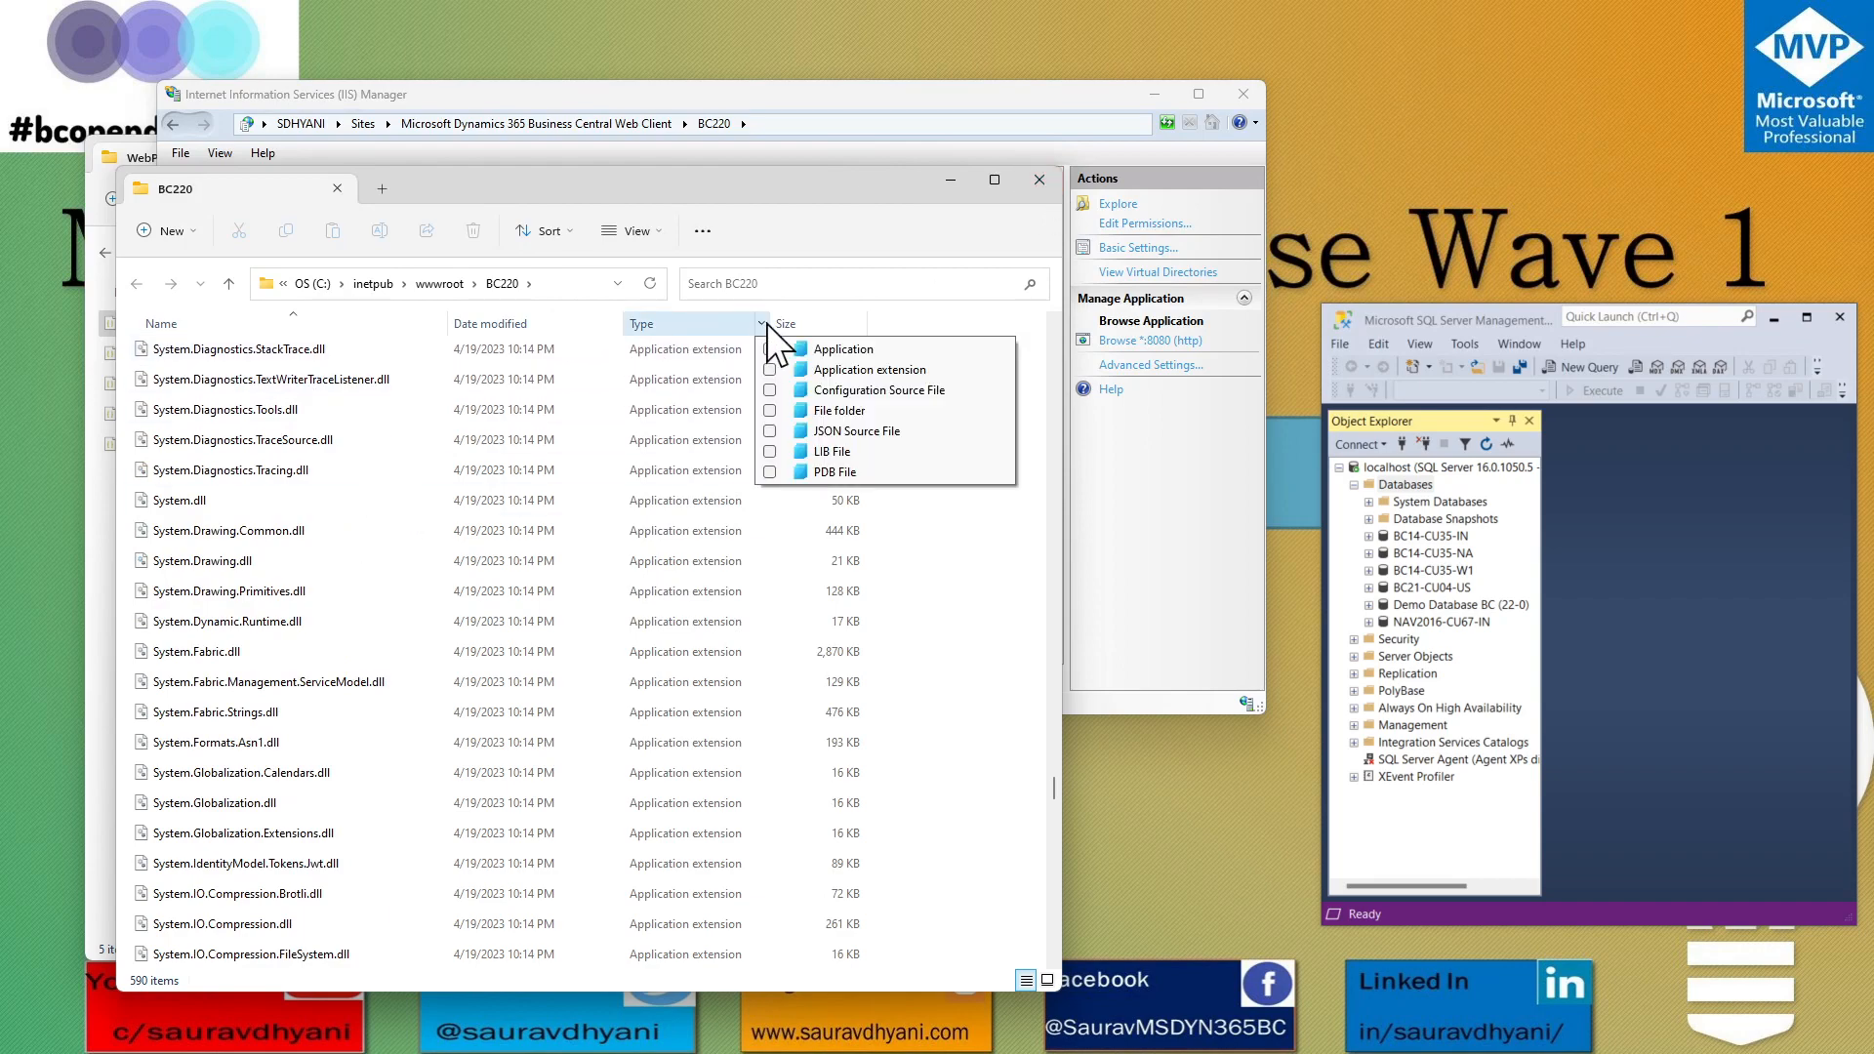
left_click(769, 430)
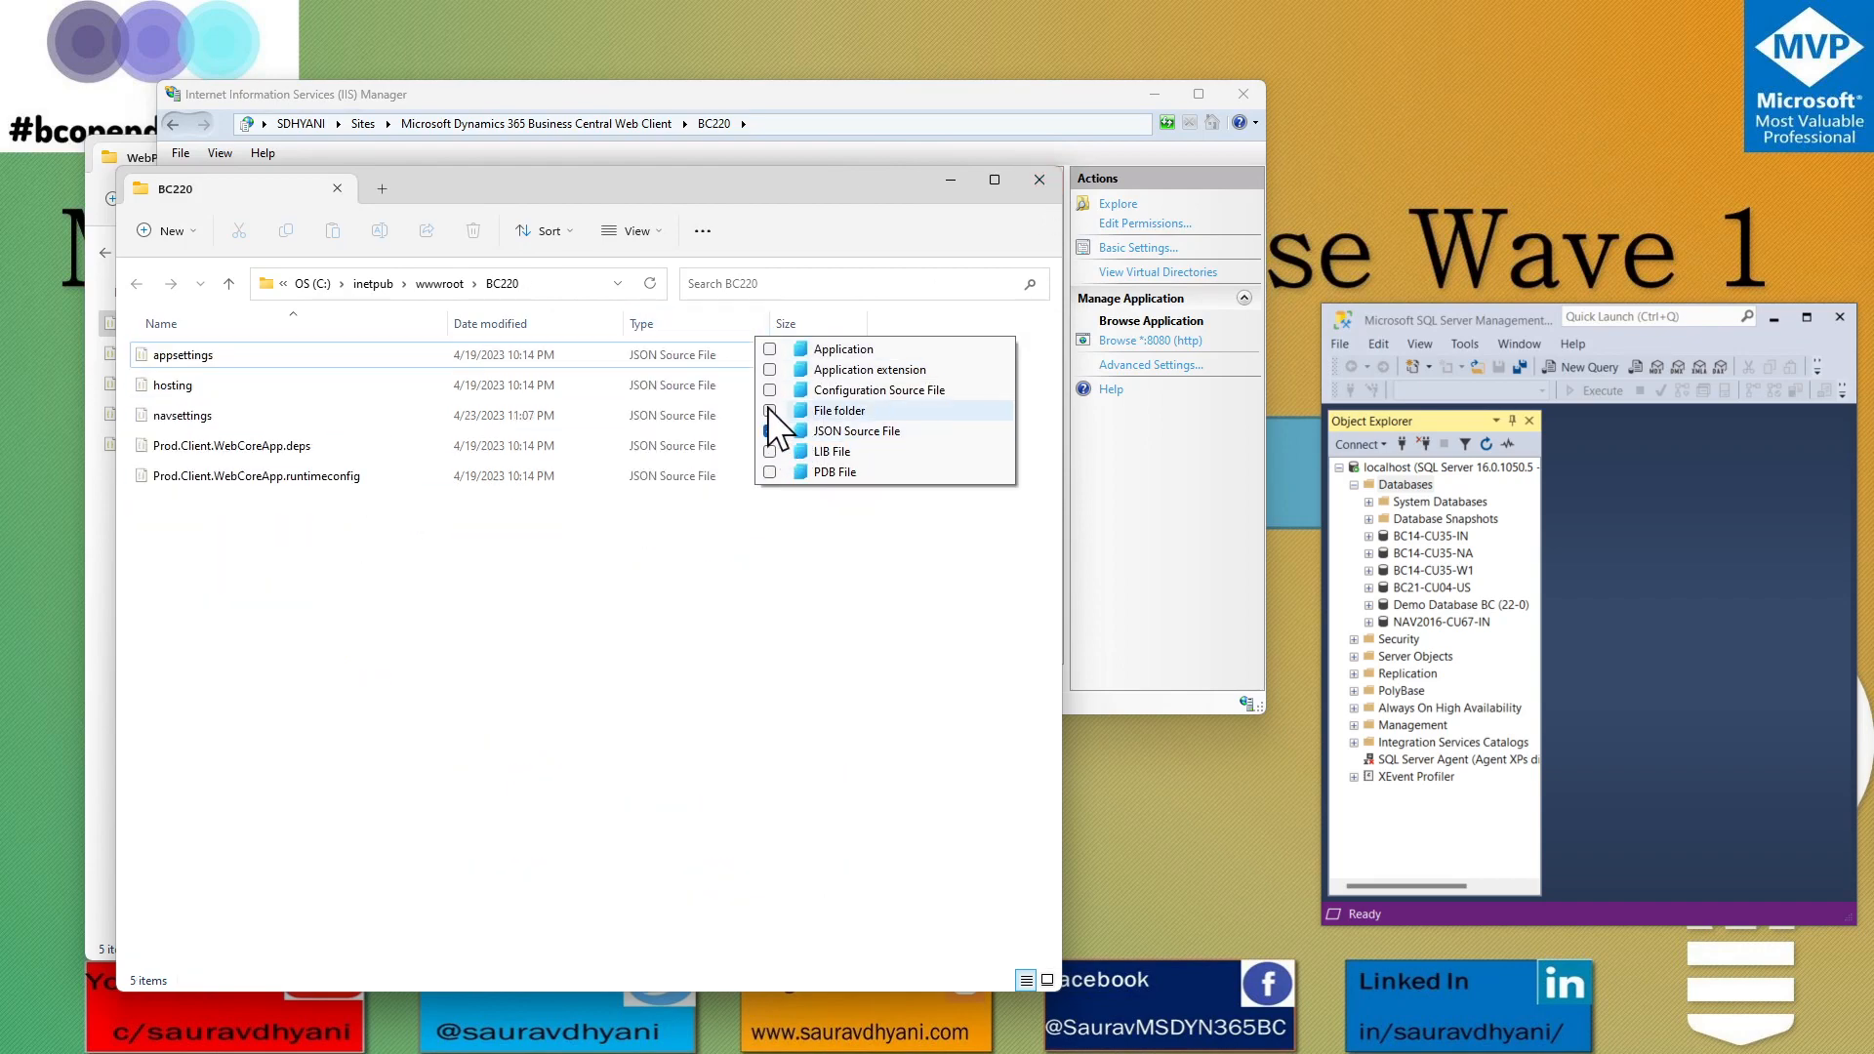
left_click(769, 390)
left_click(332, 633)
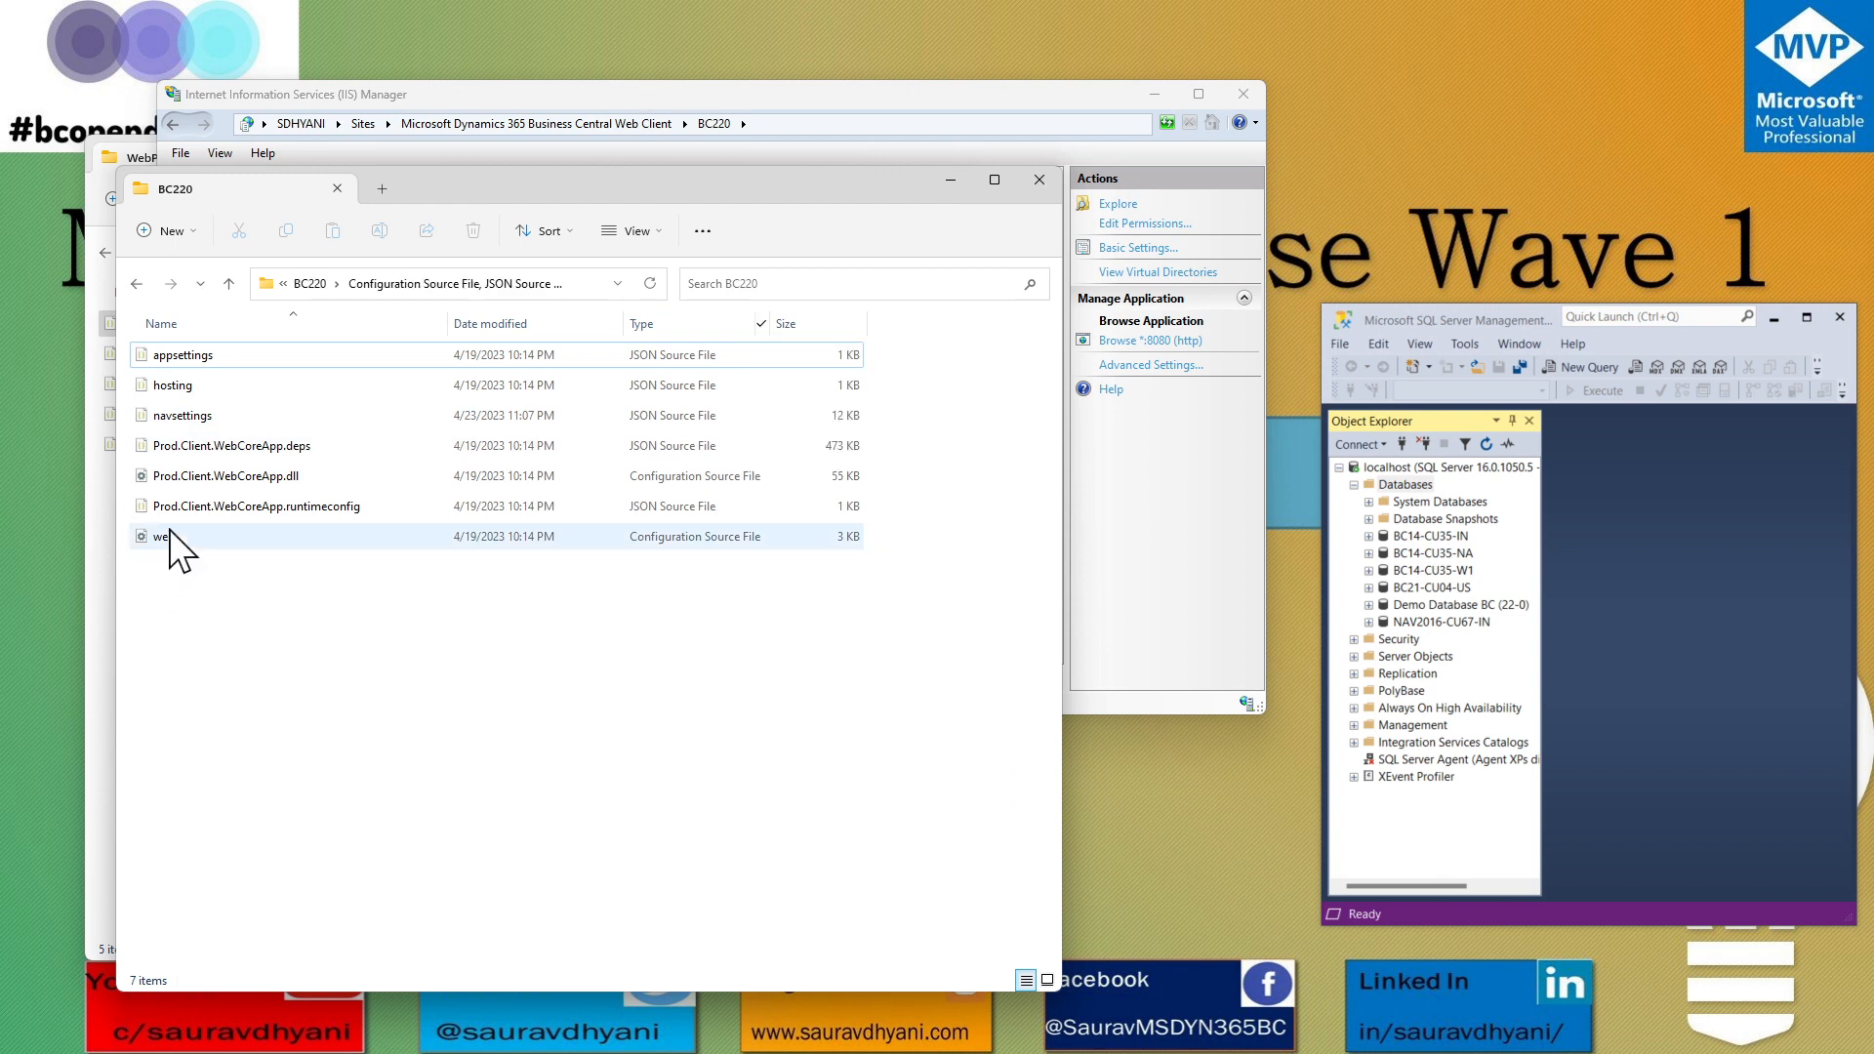
Open navsettings from the BC220 folder in Visual Studio Code and highlight the Server and ServerInstance settings and the credential type description.
right_click(179, 417)
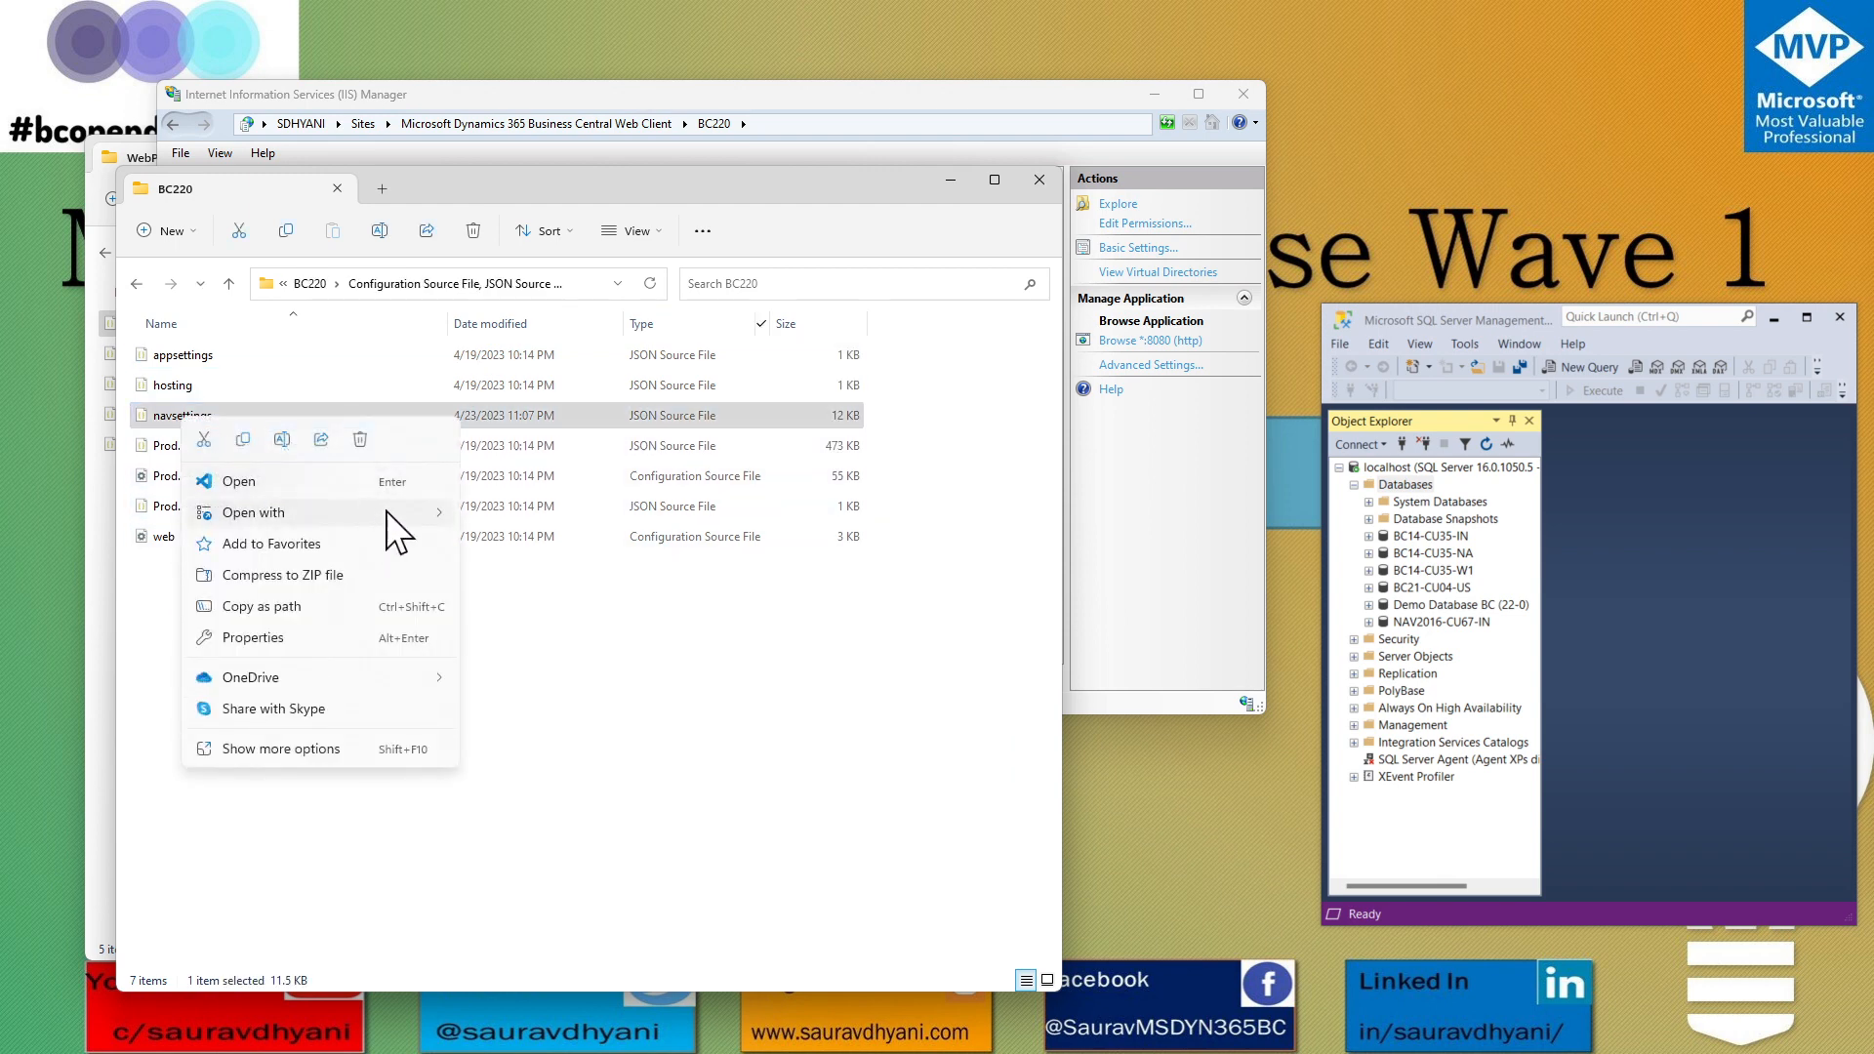
left_click(384, 484)
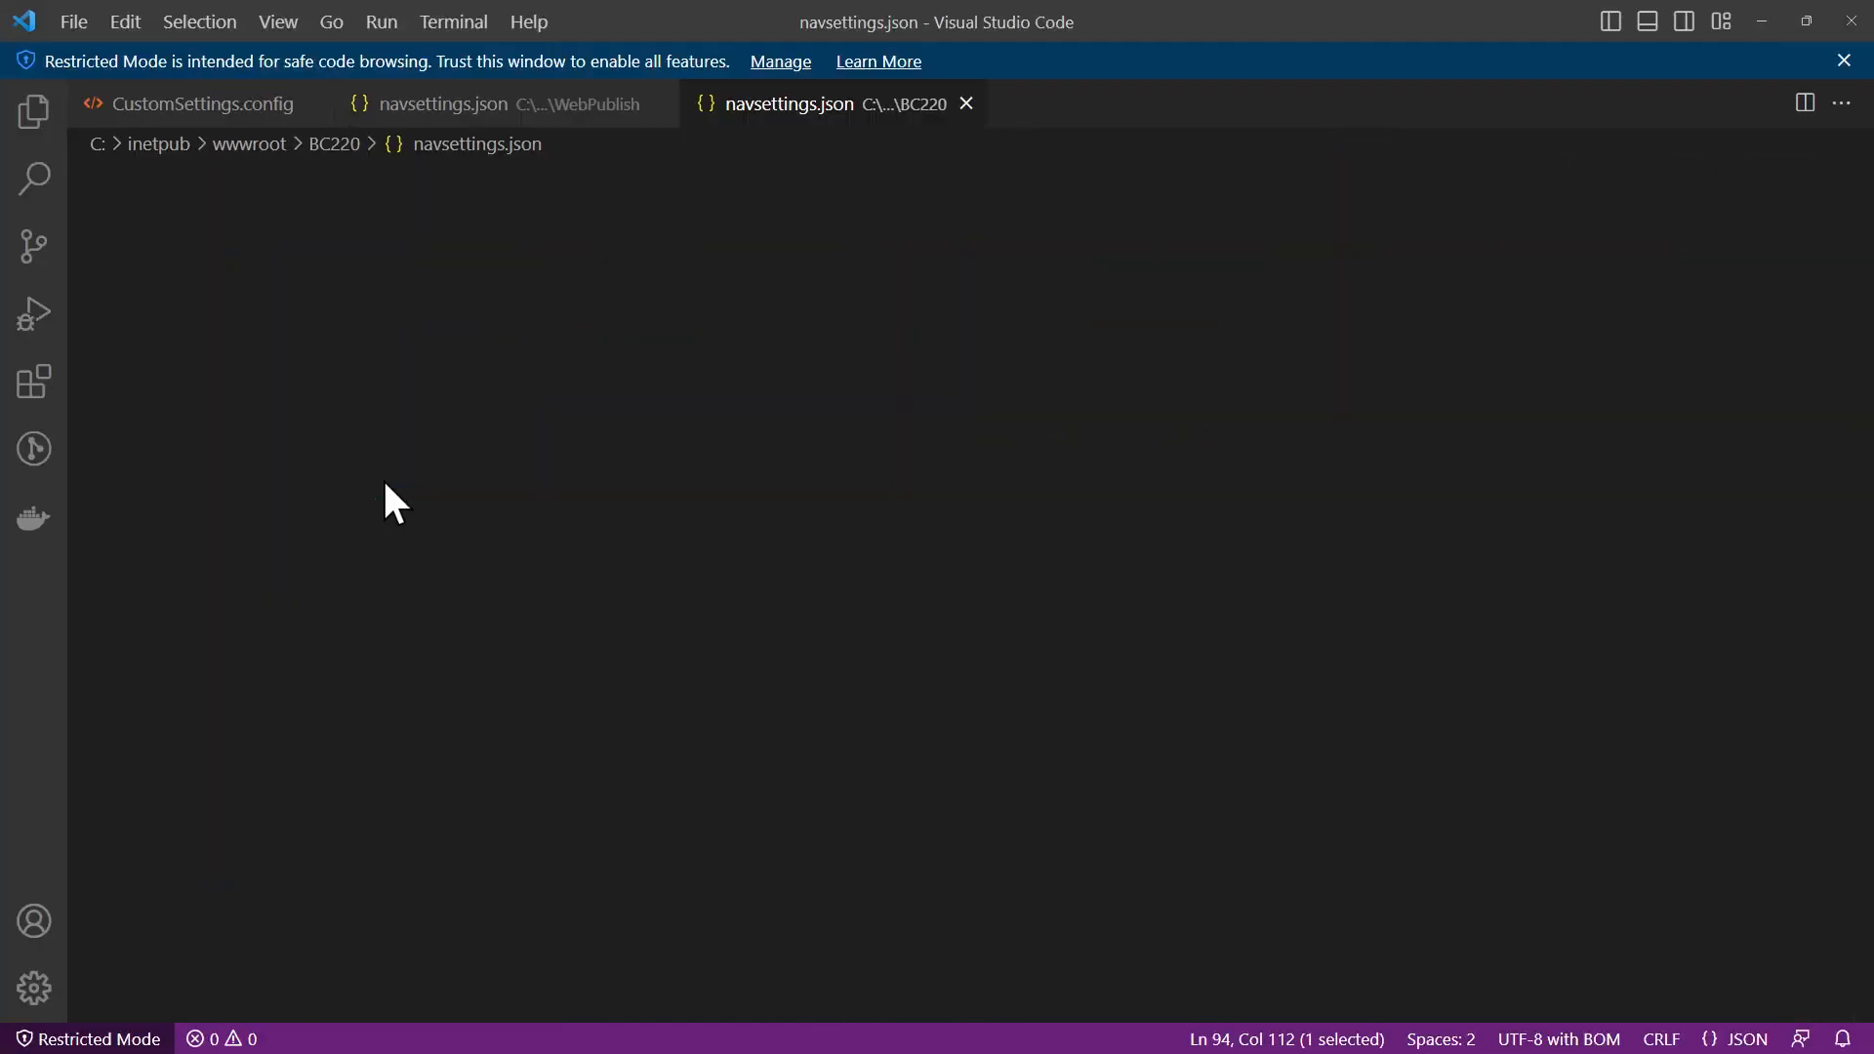
scroll(863, 342, "down", 3)
scroll(863, 341, "down", 2)
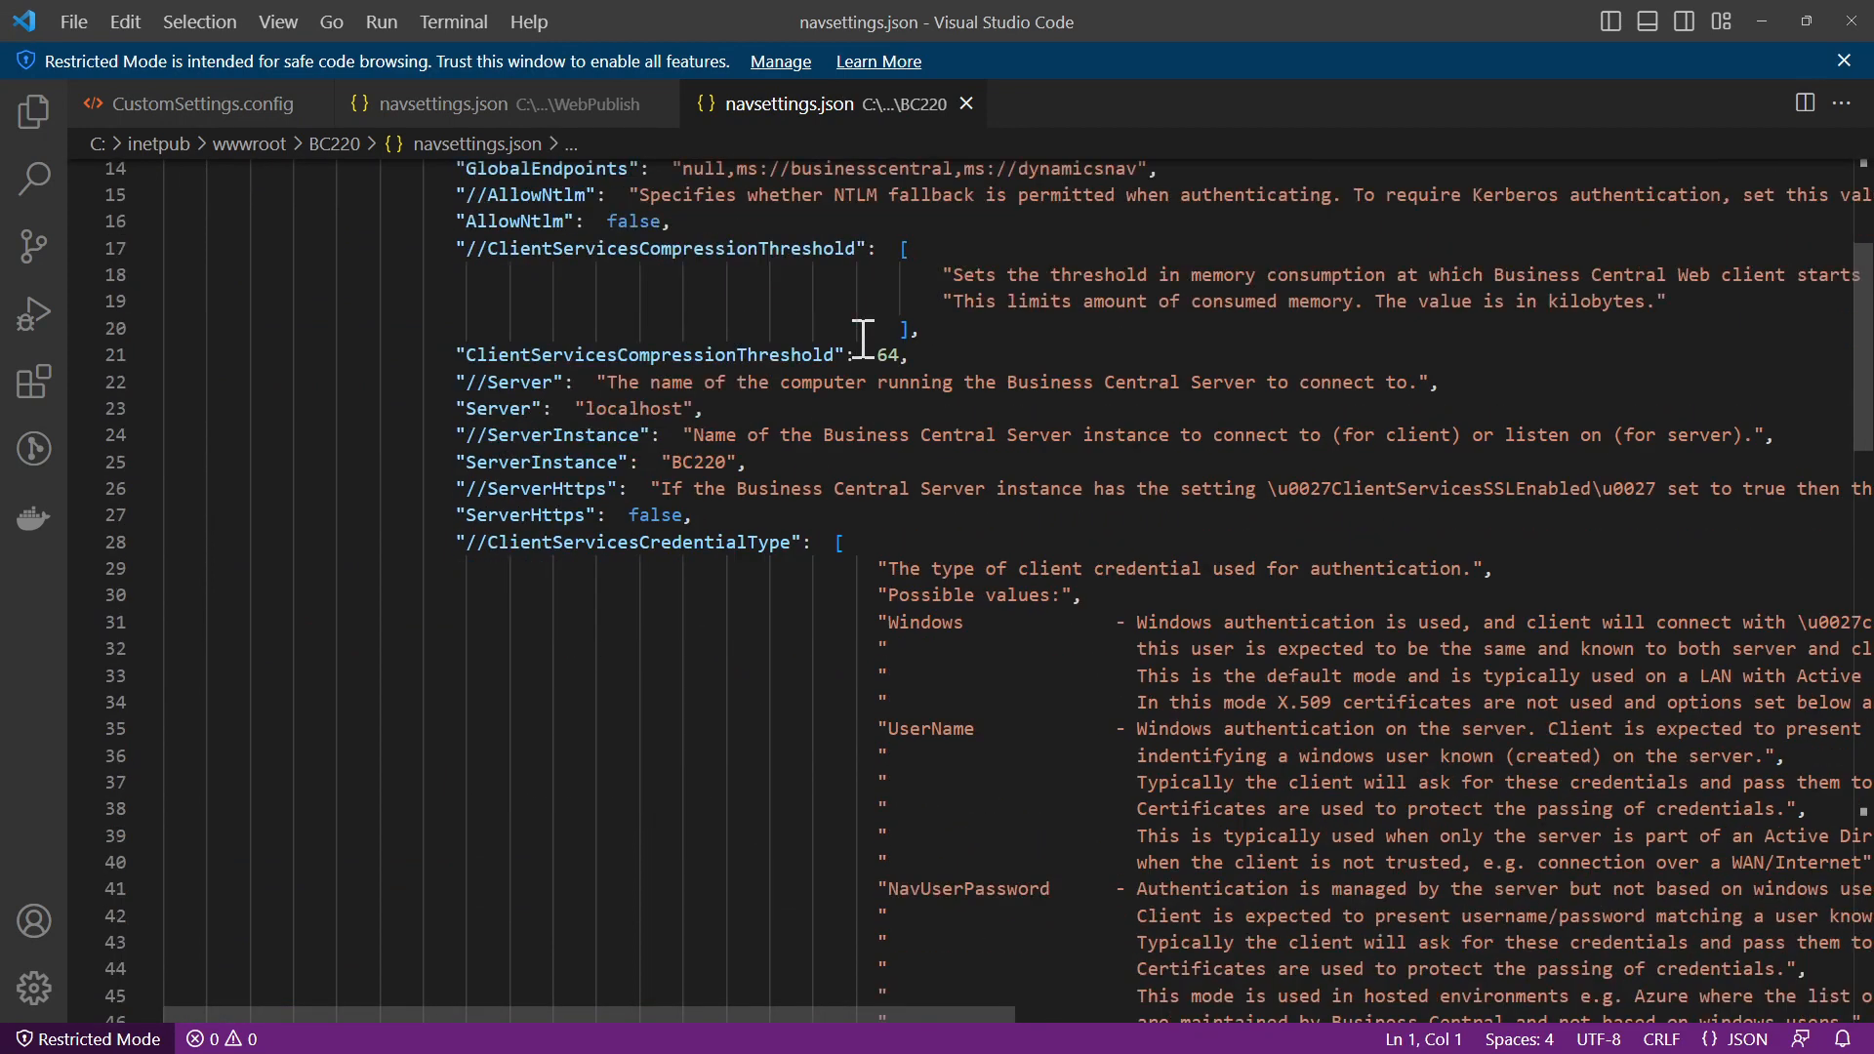
left_click_drag(748, 463, 188, 473)
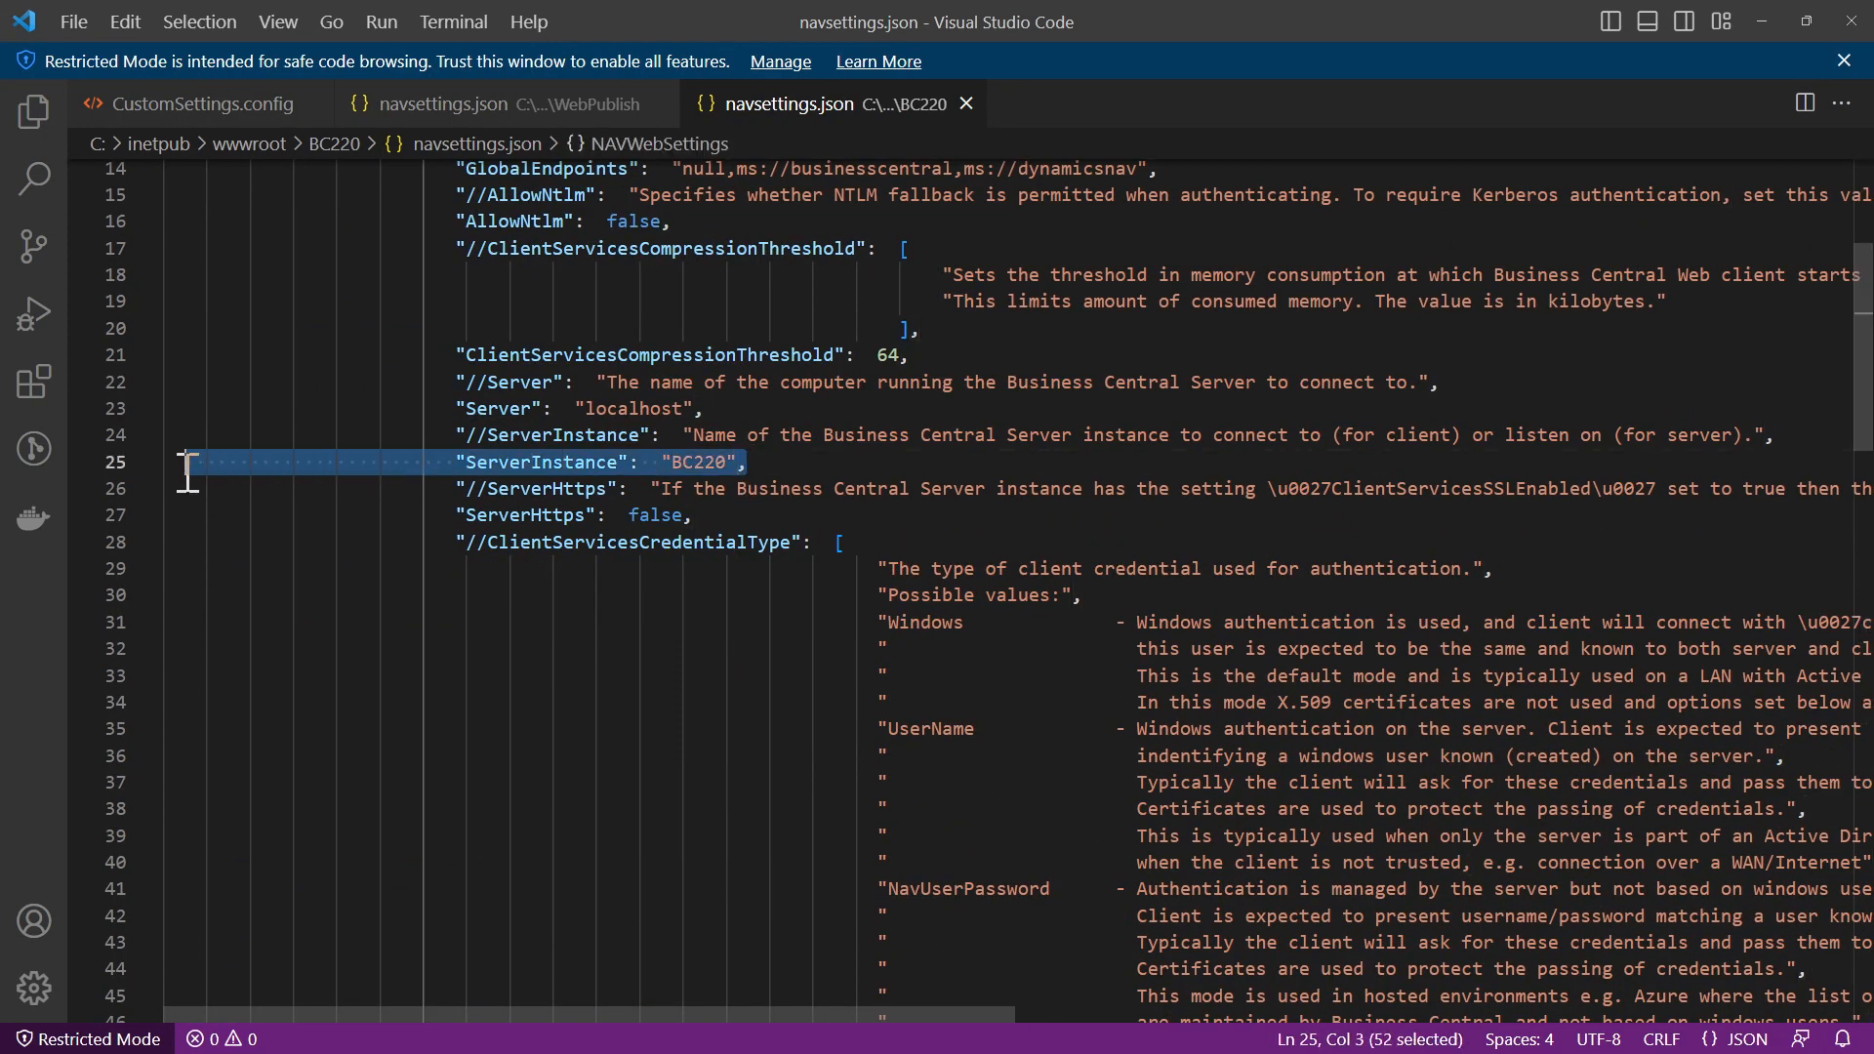
left_click_drag(767, 412, 176, 417)
left_click_drag(772, 462, 211, 466)
left_click_drag(456, 542, 745, 544)
Highlight the ClientServicesCredentialType, ClientServicesPort, and ManagementServicesPort settings in navsettings.json.
scroll(747, 542, "down", 6)
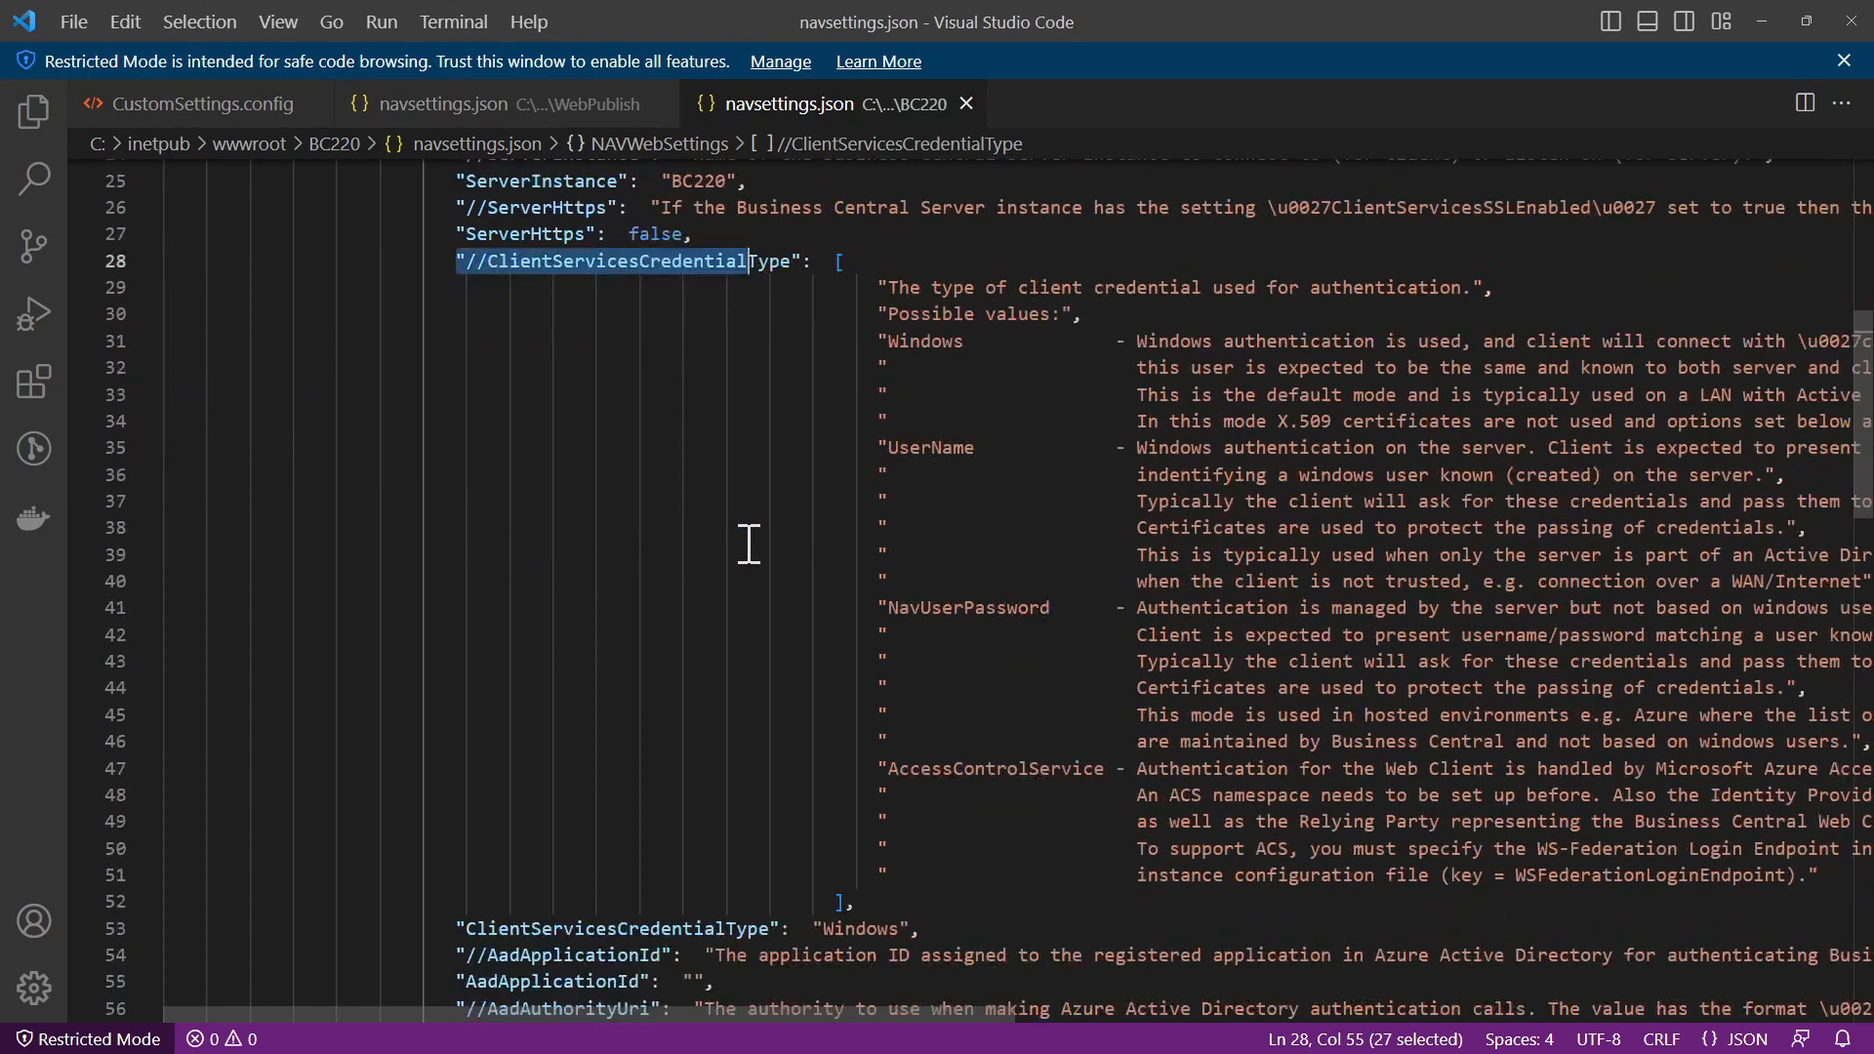
left_click_drag(962, 720, 542, 722)
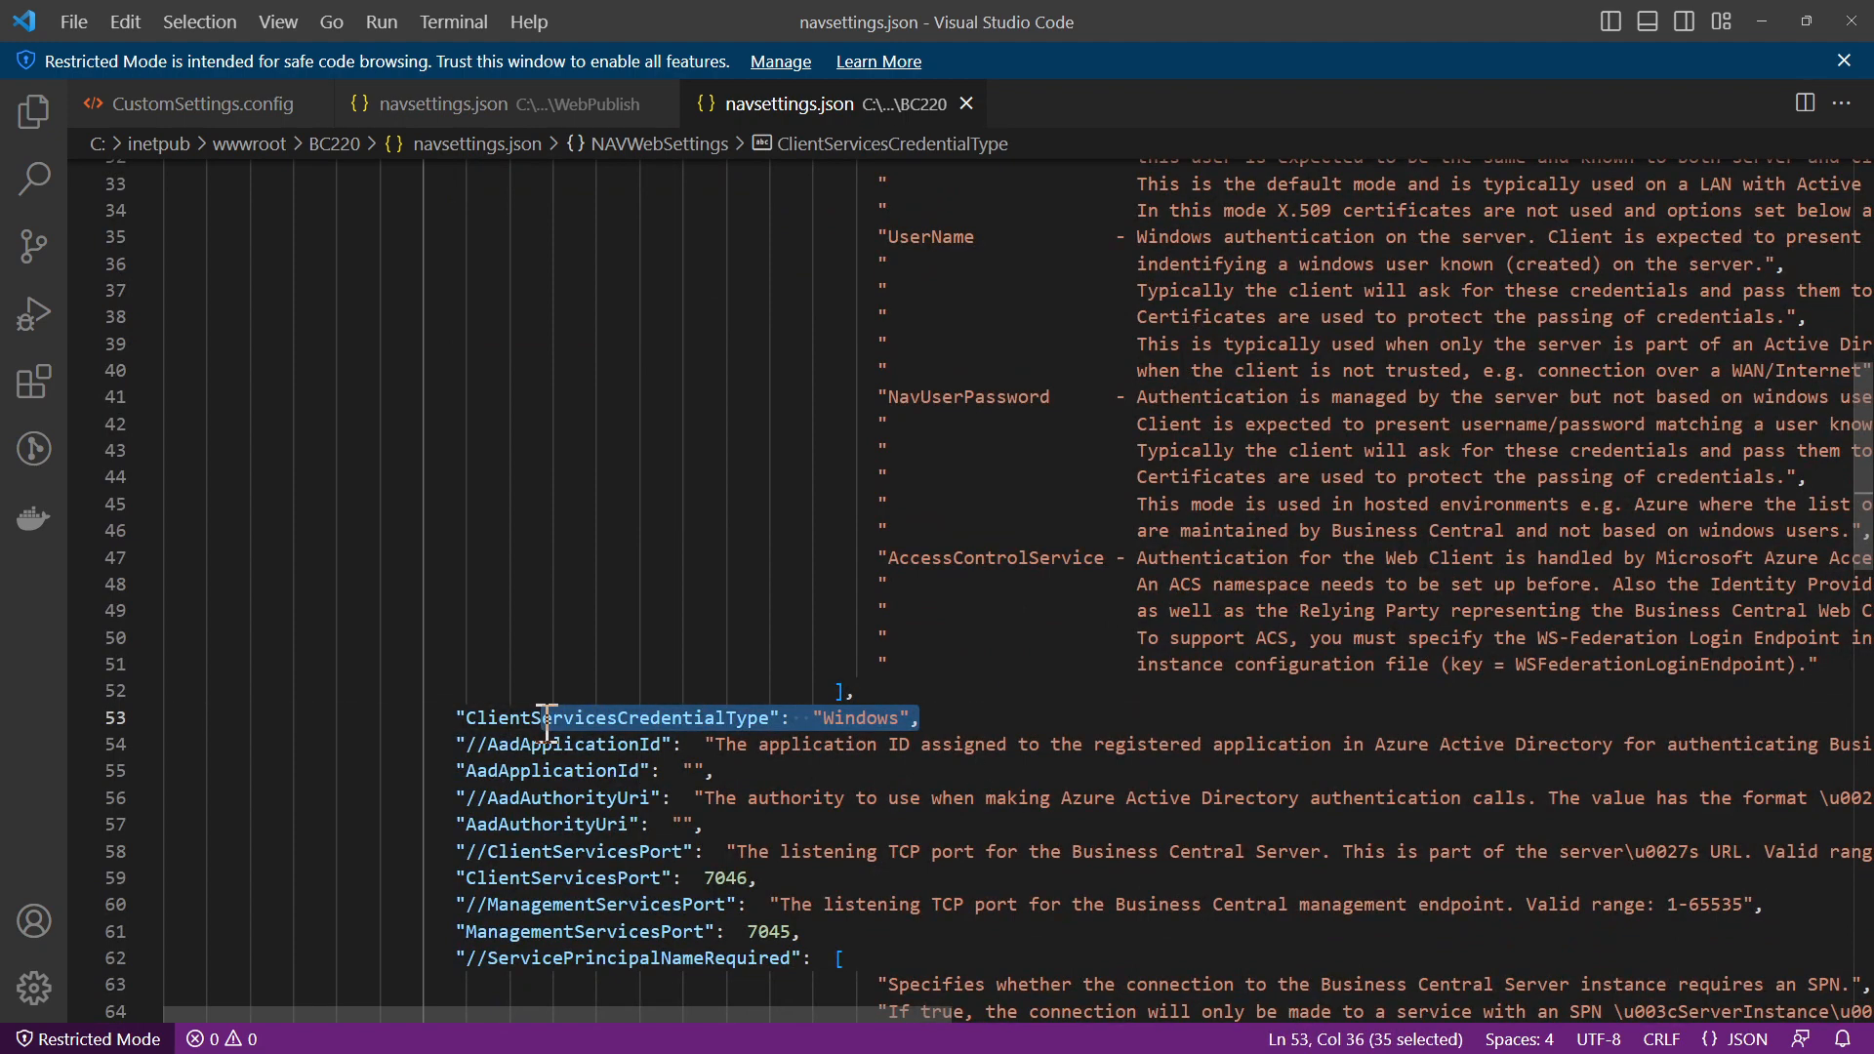
scroll(547, 723, "down", 3)
scroll(547, 722, "down", 1)
left_click_drag(532, 597, 760, 597)
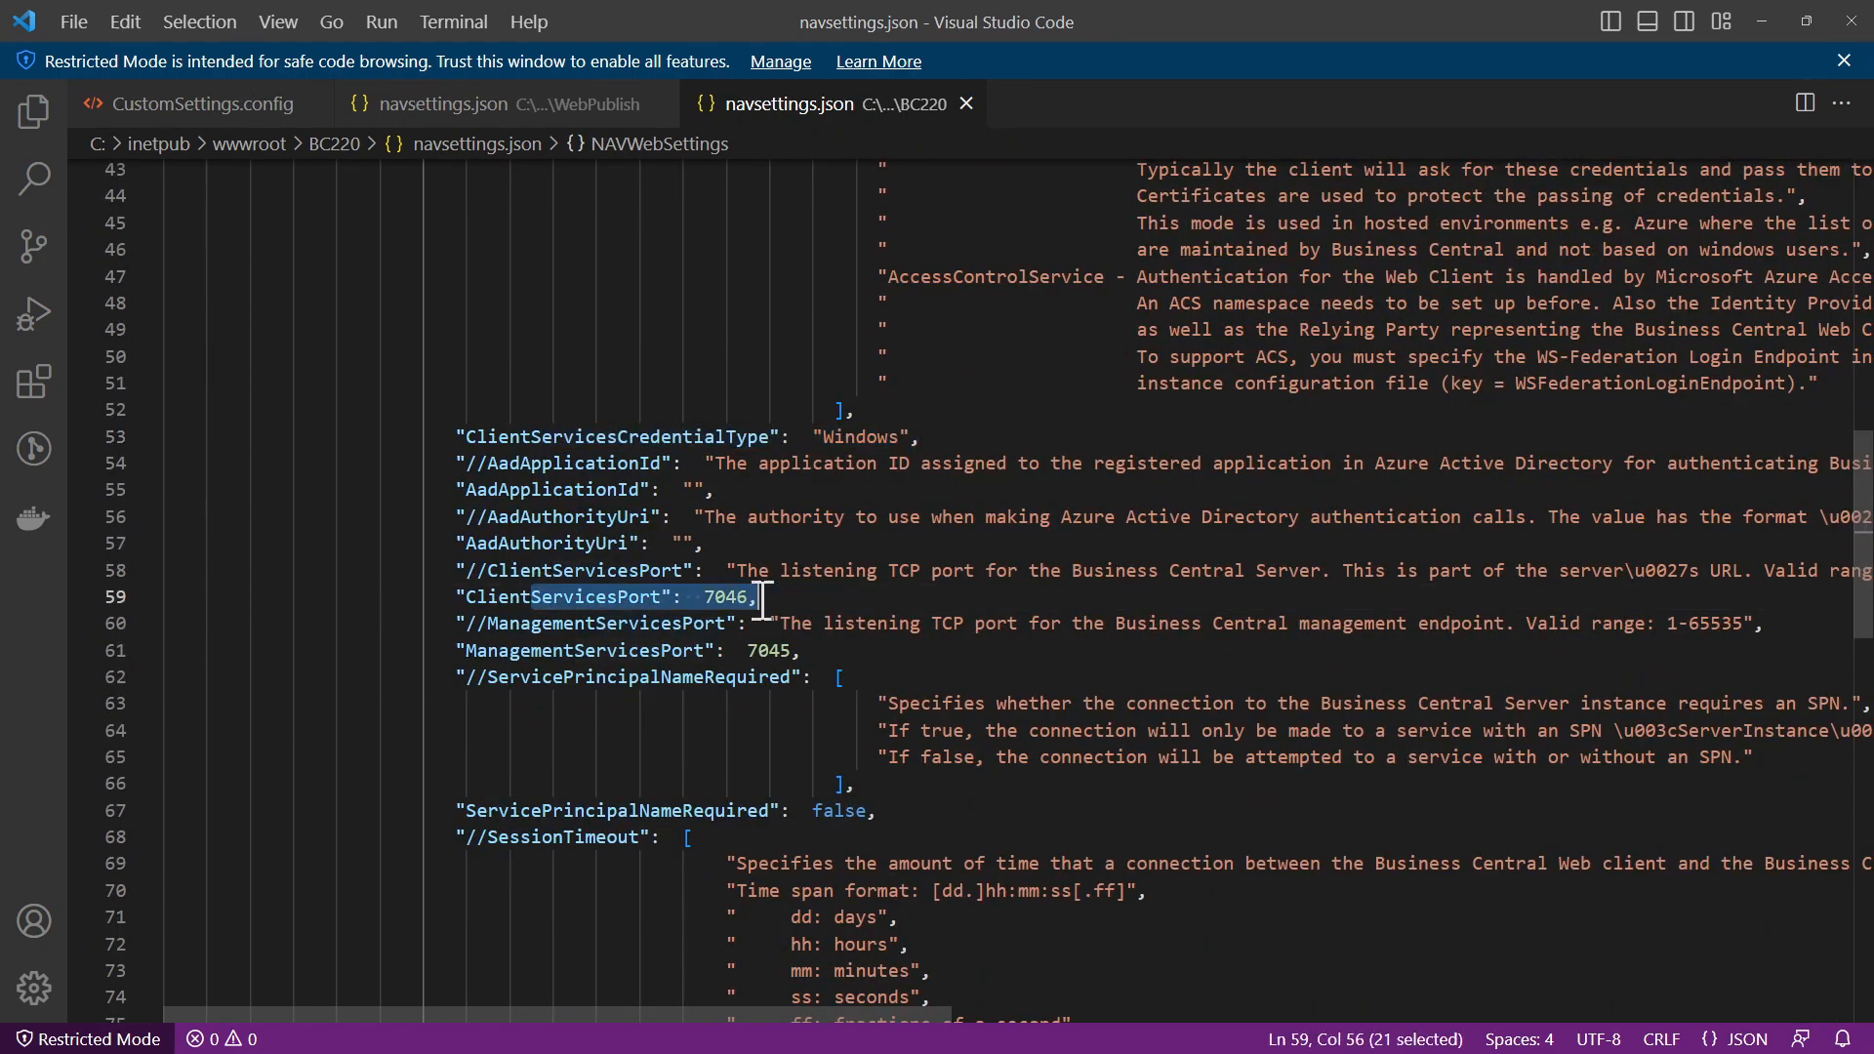
left_click_drag(566, 650, 802, 650)
Read the remaining settings to the end of navsettings.json, return to the BC220 folder, and close its window.
scroll(802, 650, "down", 7)
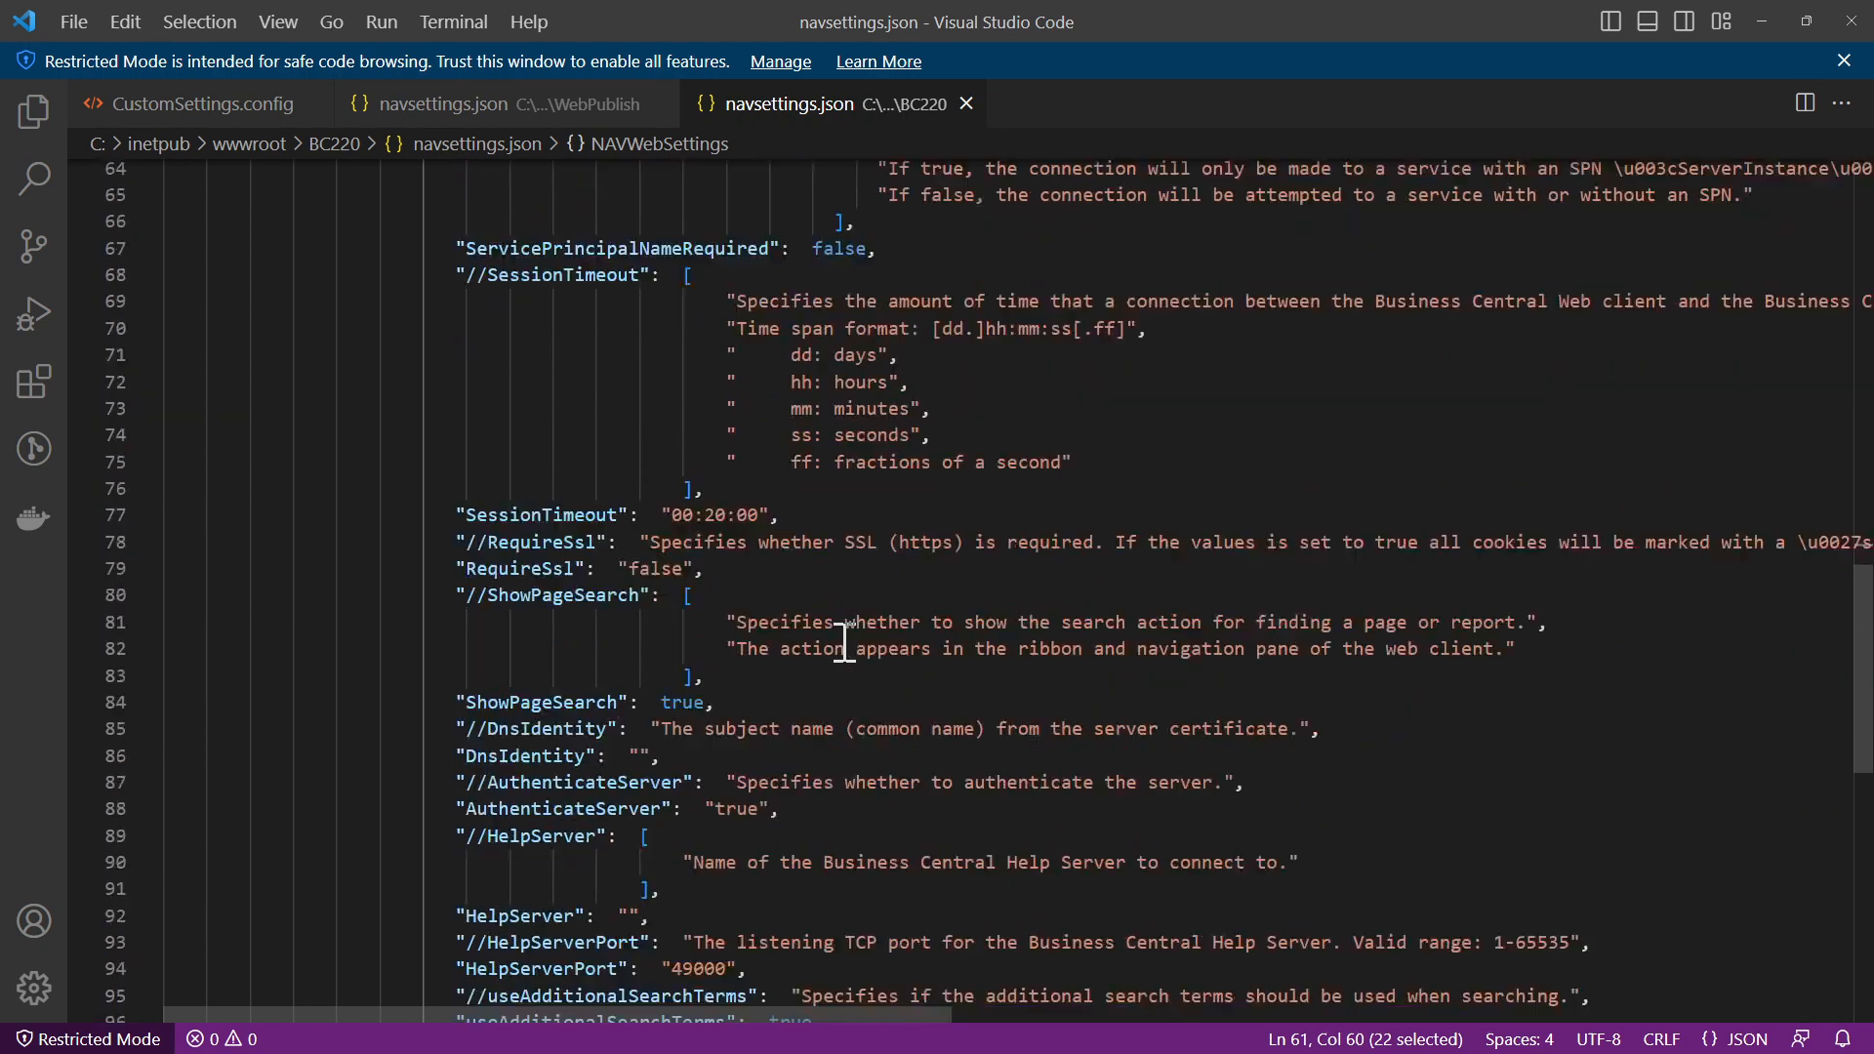
scroll(844, 642, "down", 7)
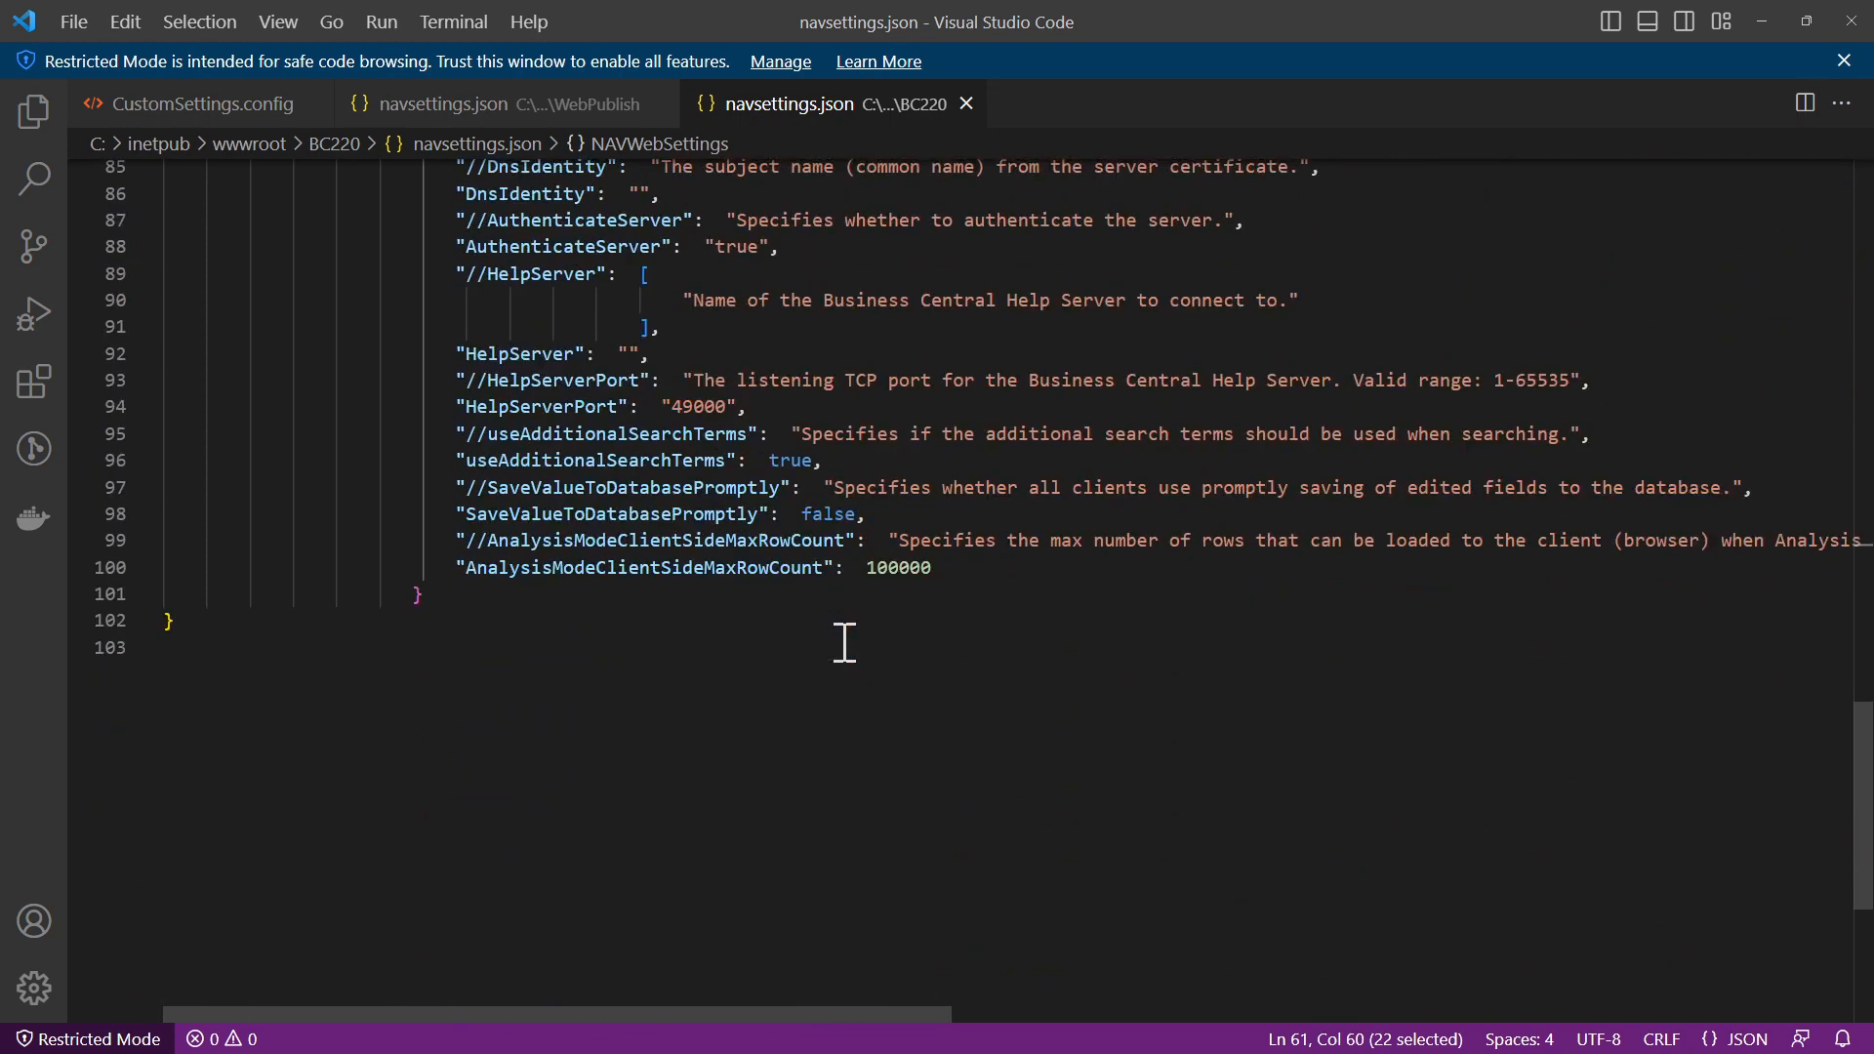
left_click(845, 642)
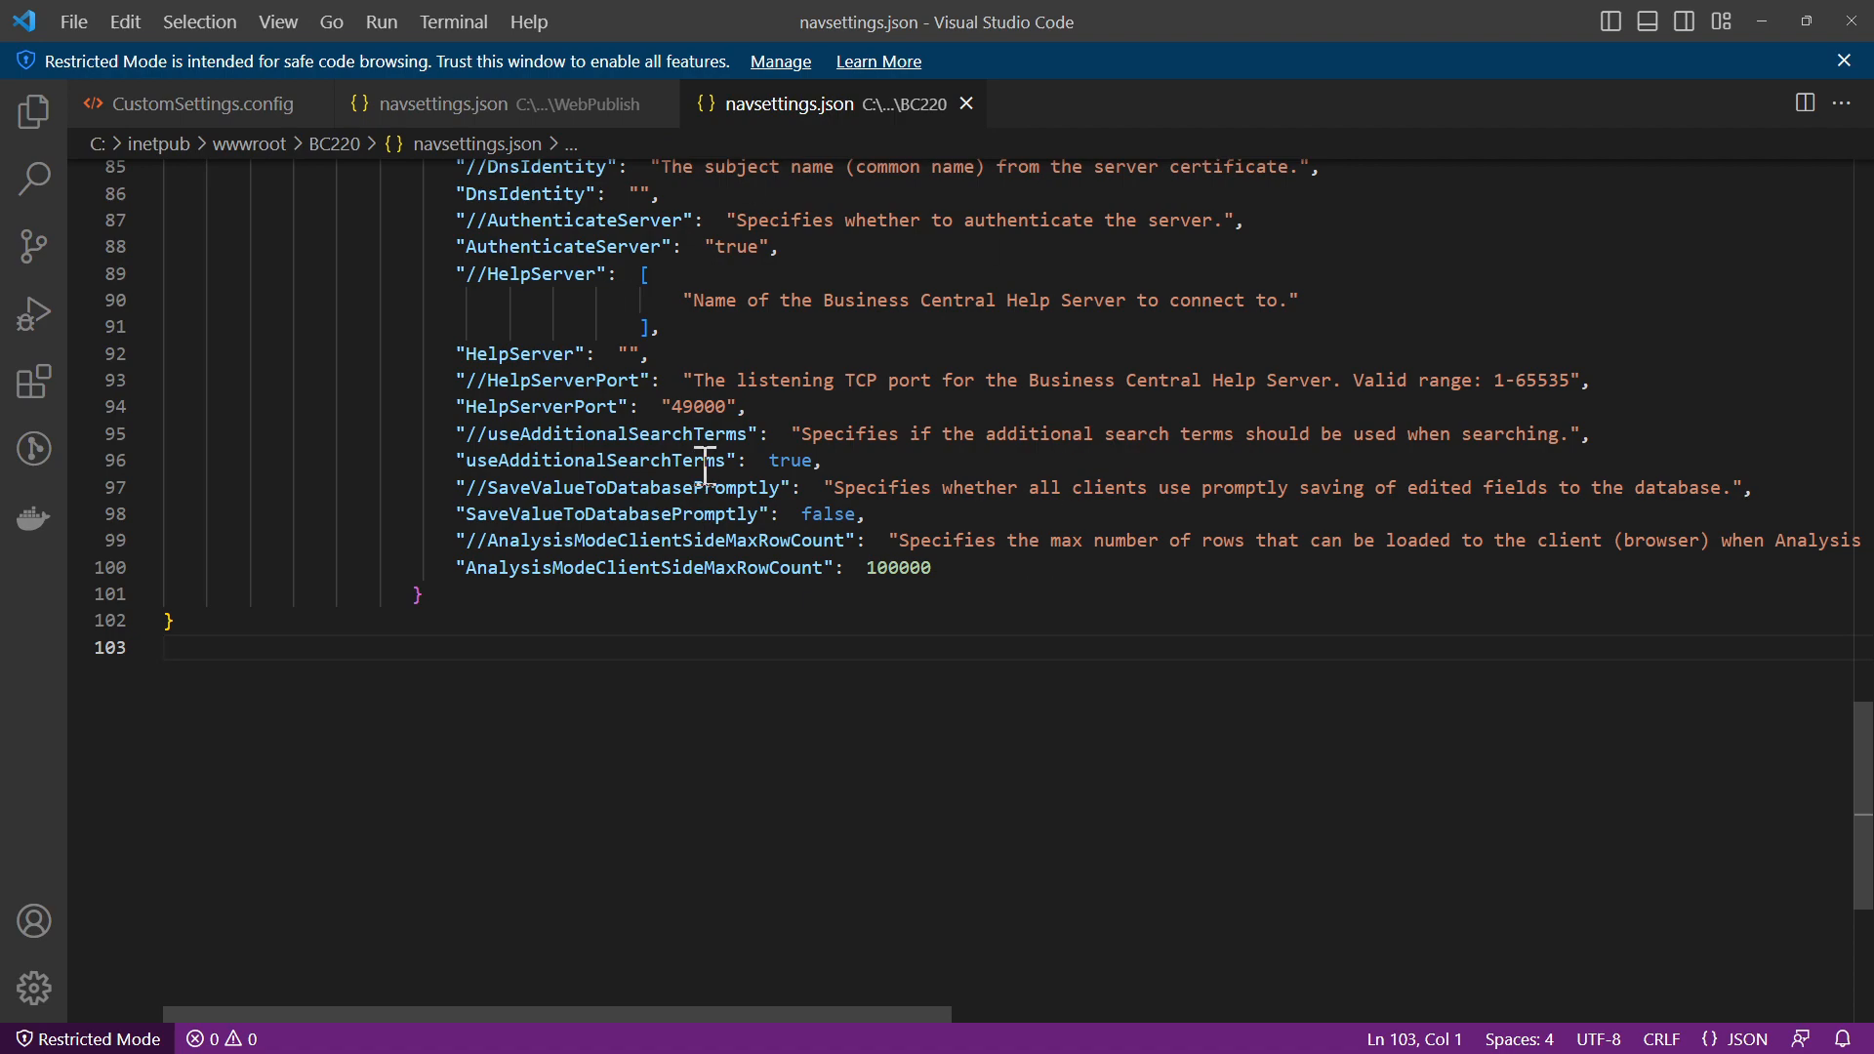
scroll(706, 467, "up", 11)
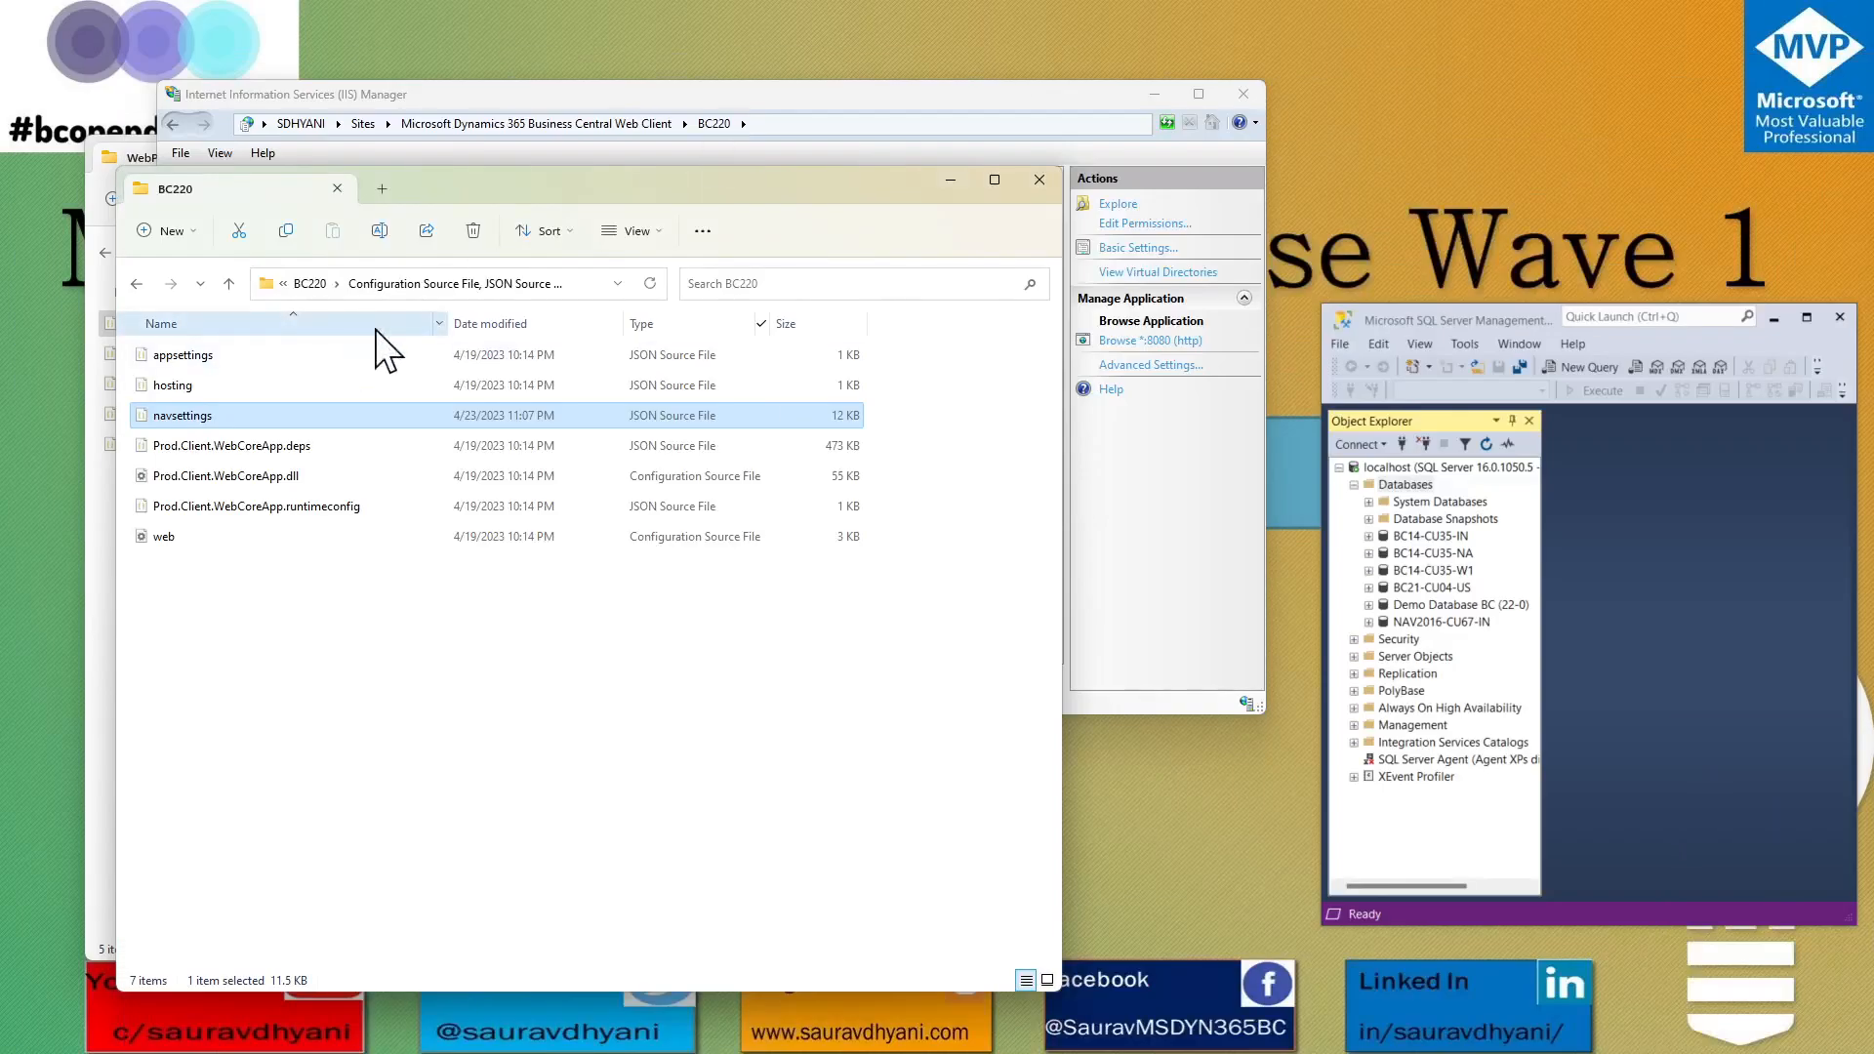
left_click(1039, 182)
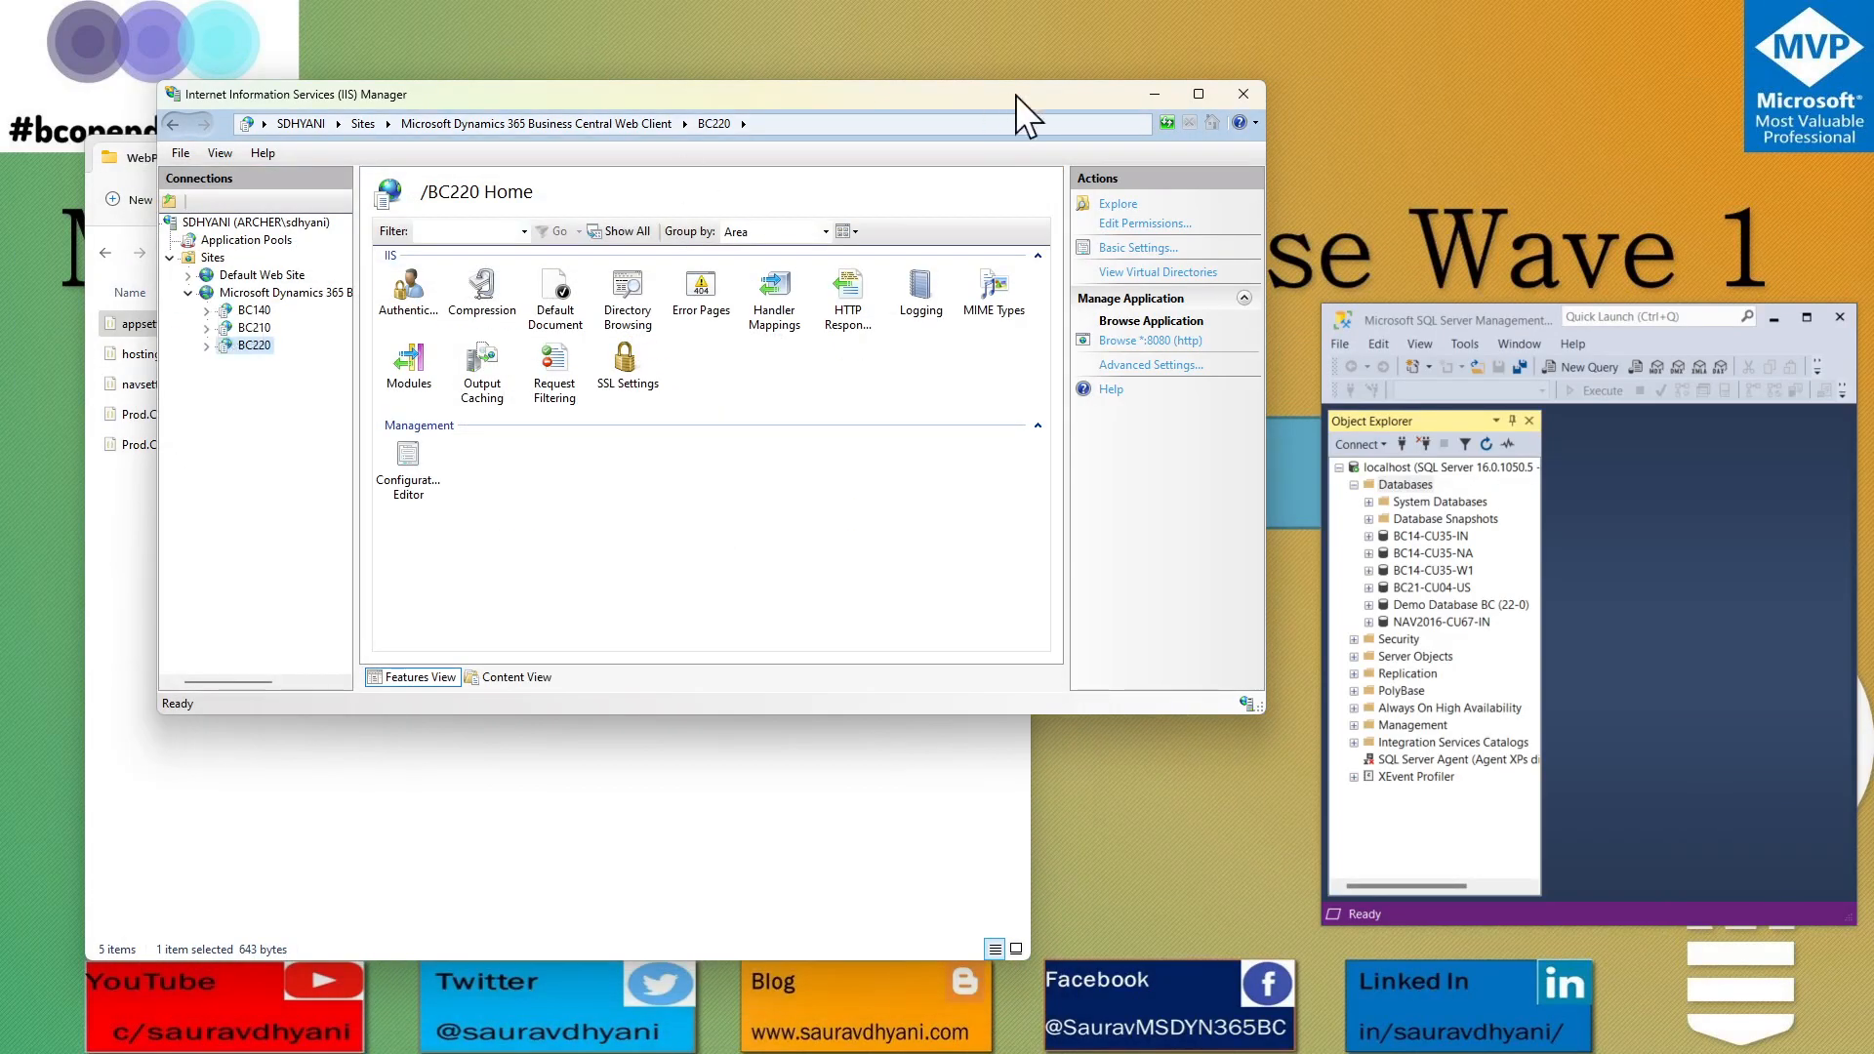
Go from the WebPublish folder up to 220, open the Service folder, and select the CustomSettings configuration file.
left_click(125, 502)
left_click(105, 252)
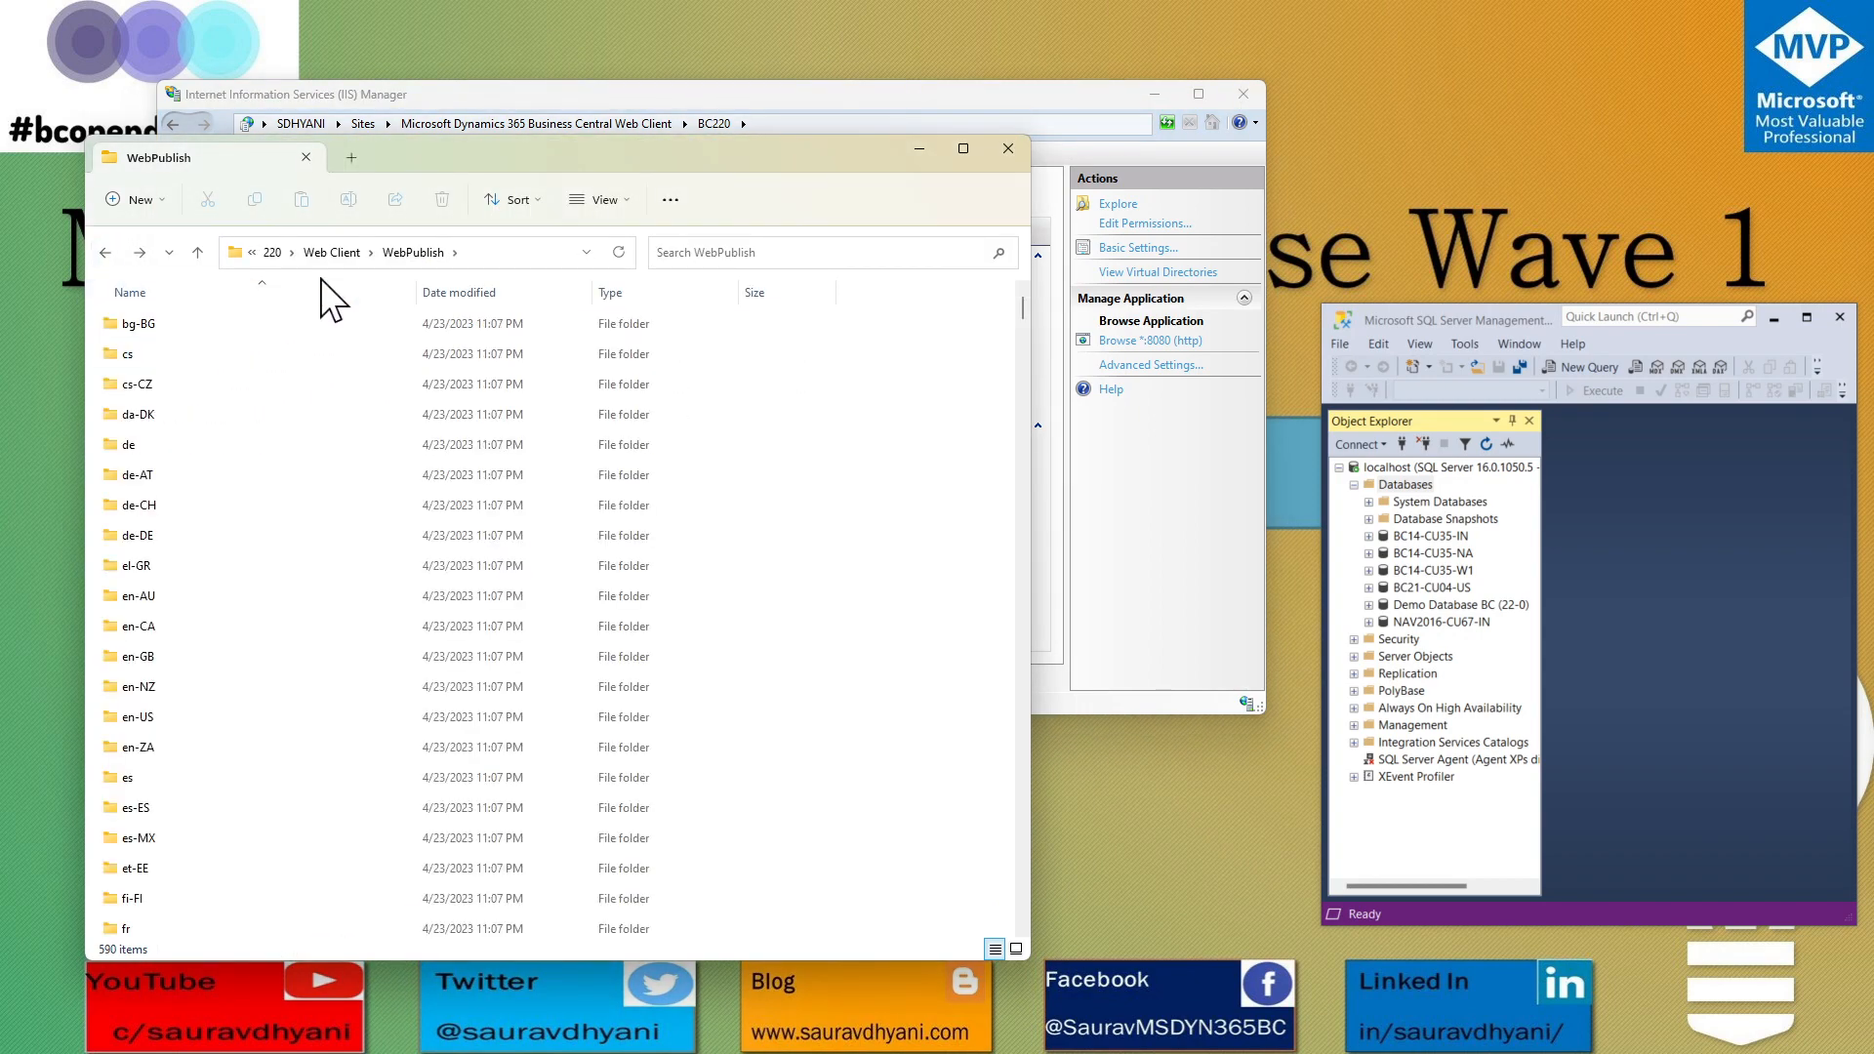
left_click(314, 254)
left_click(272, 252)
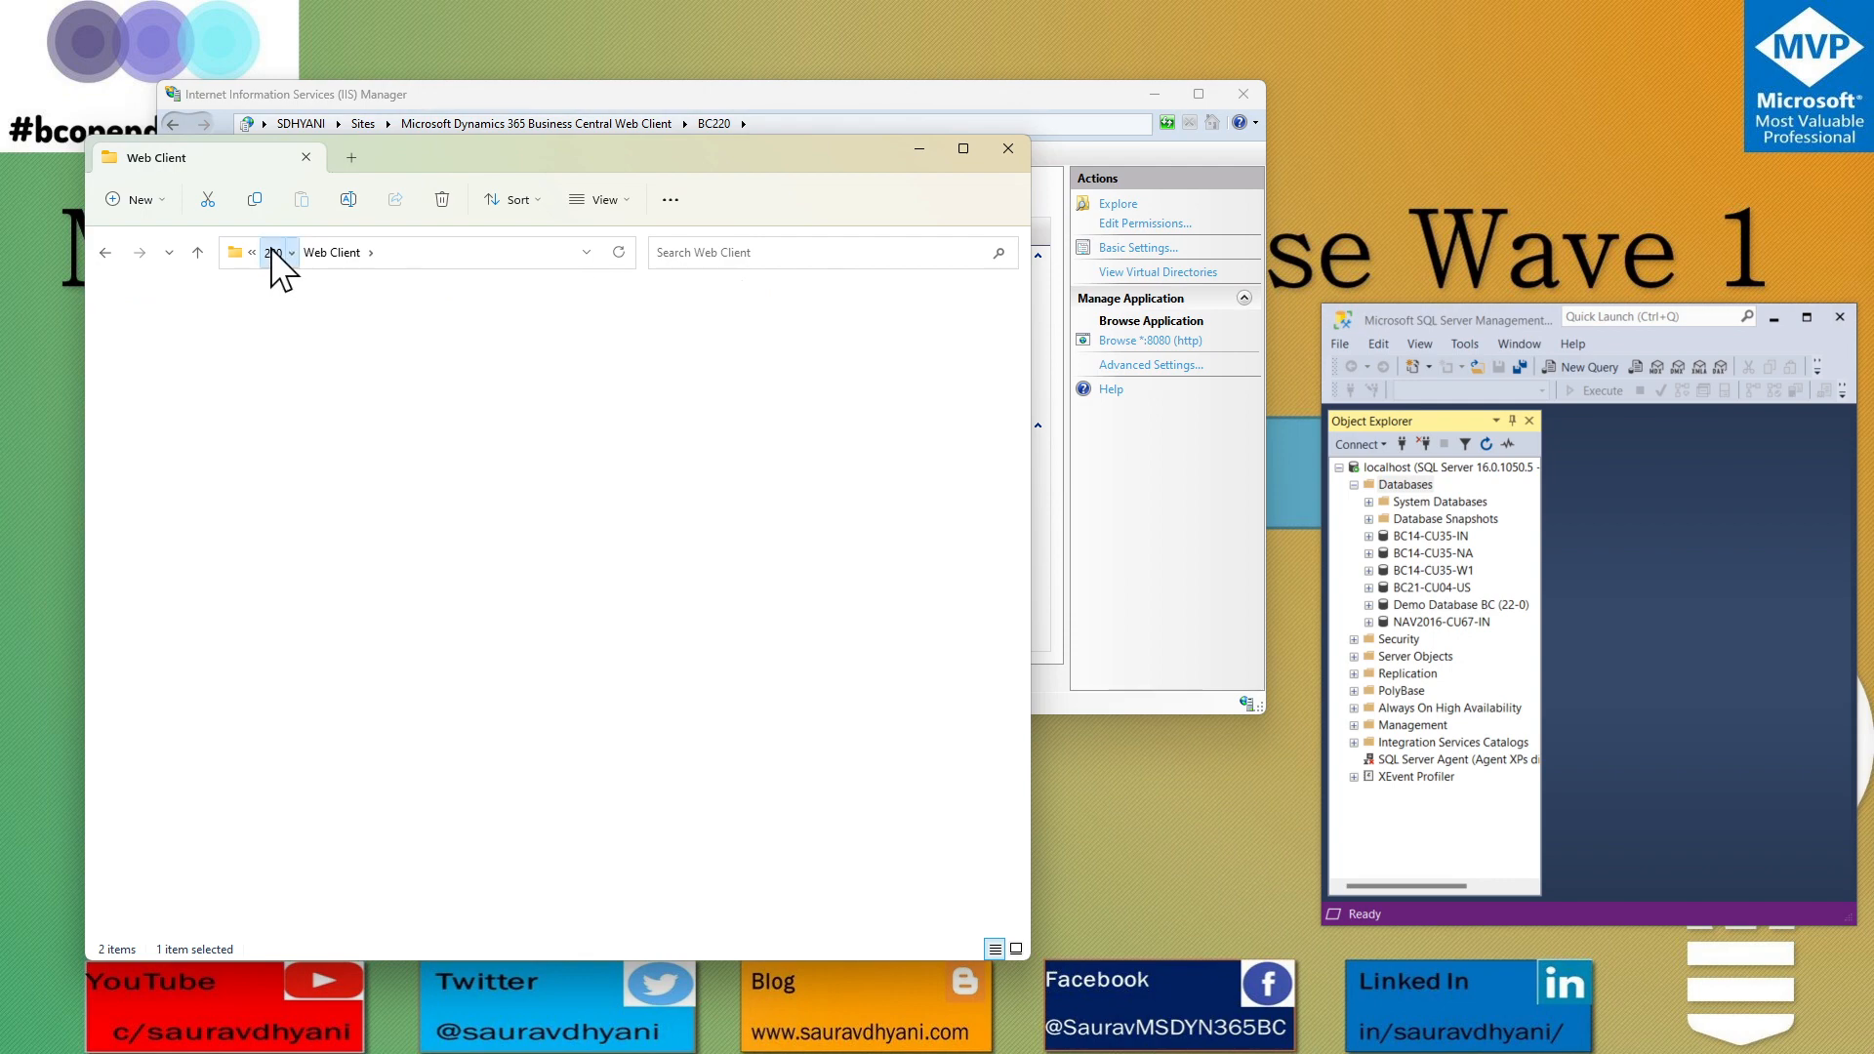
left_click(153, 326)
double_click(153, 325)
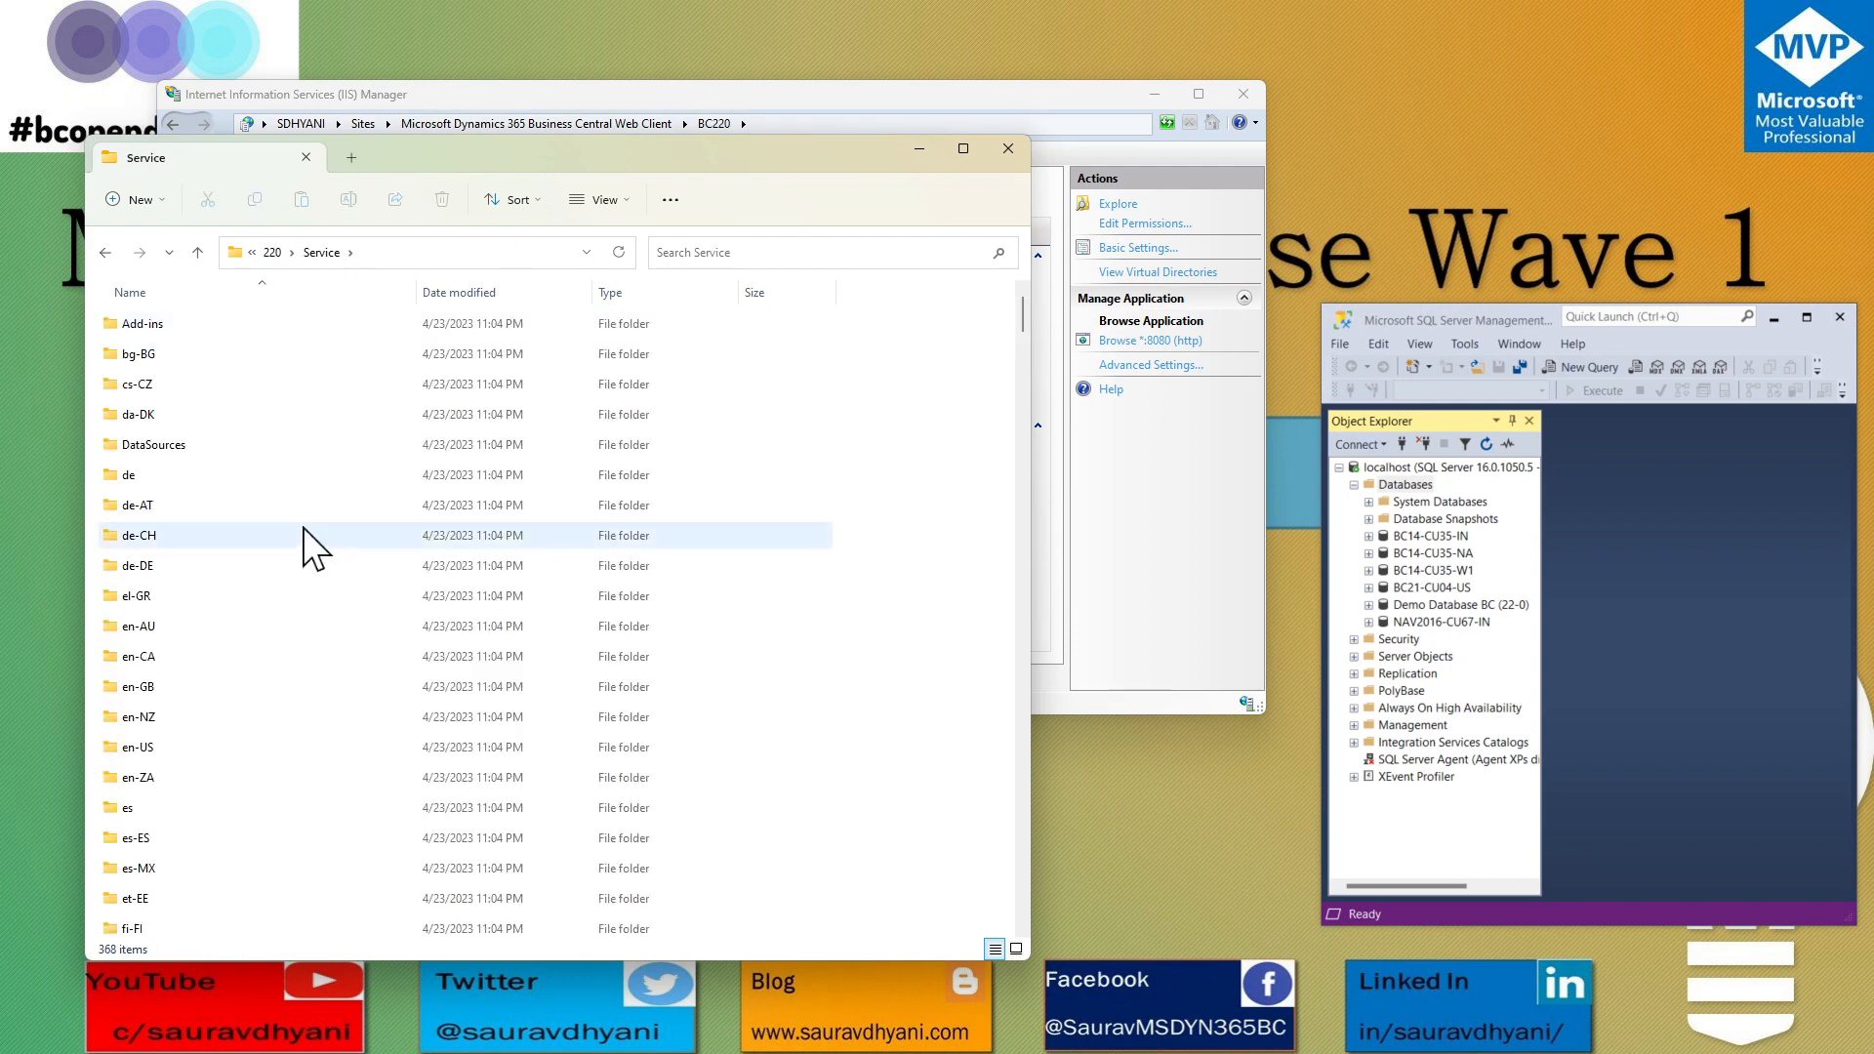
scroll(305, 544, "down", 10)
scroll(310, 546, "down", 15)
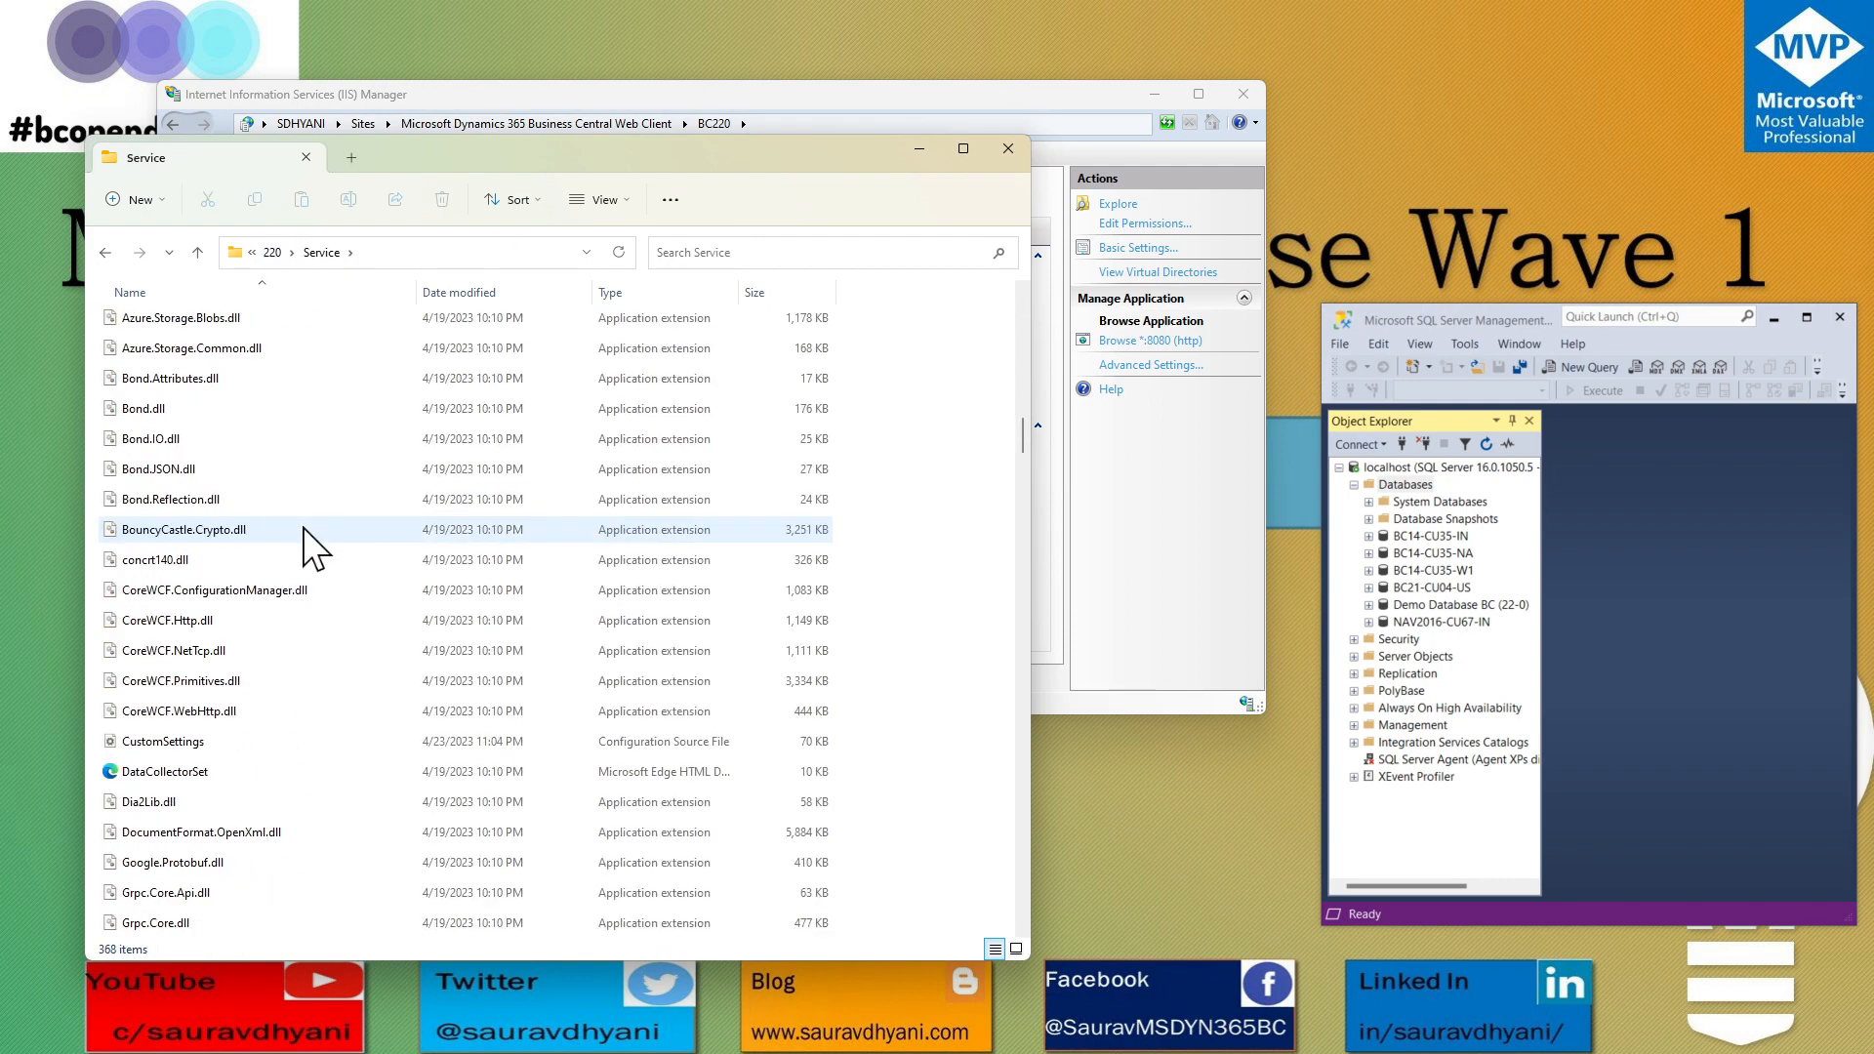
left_click(178, 742)
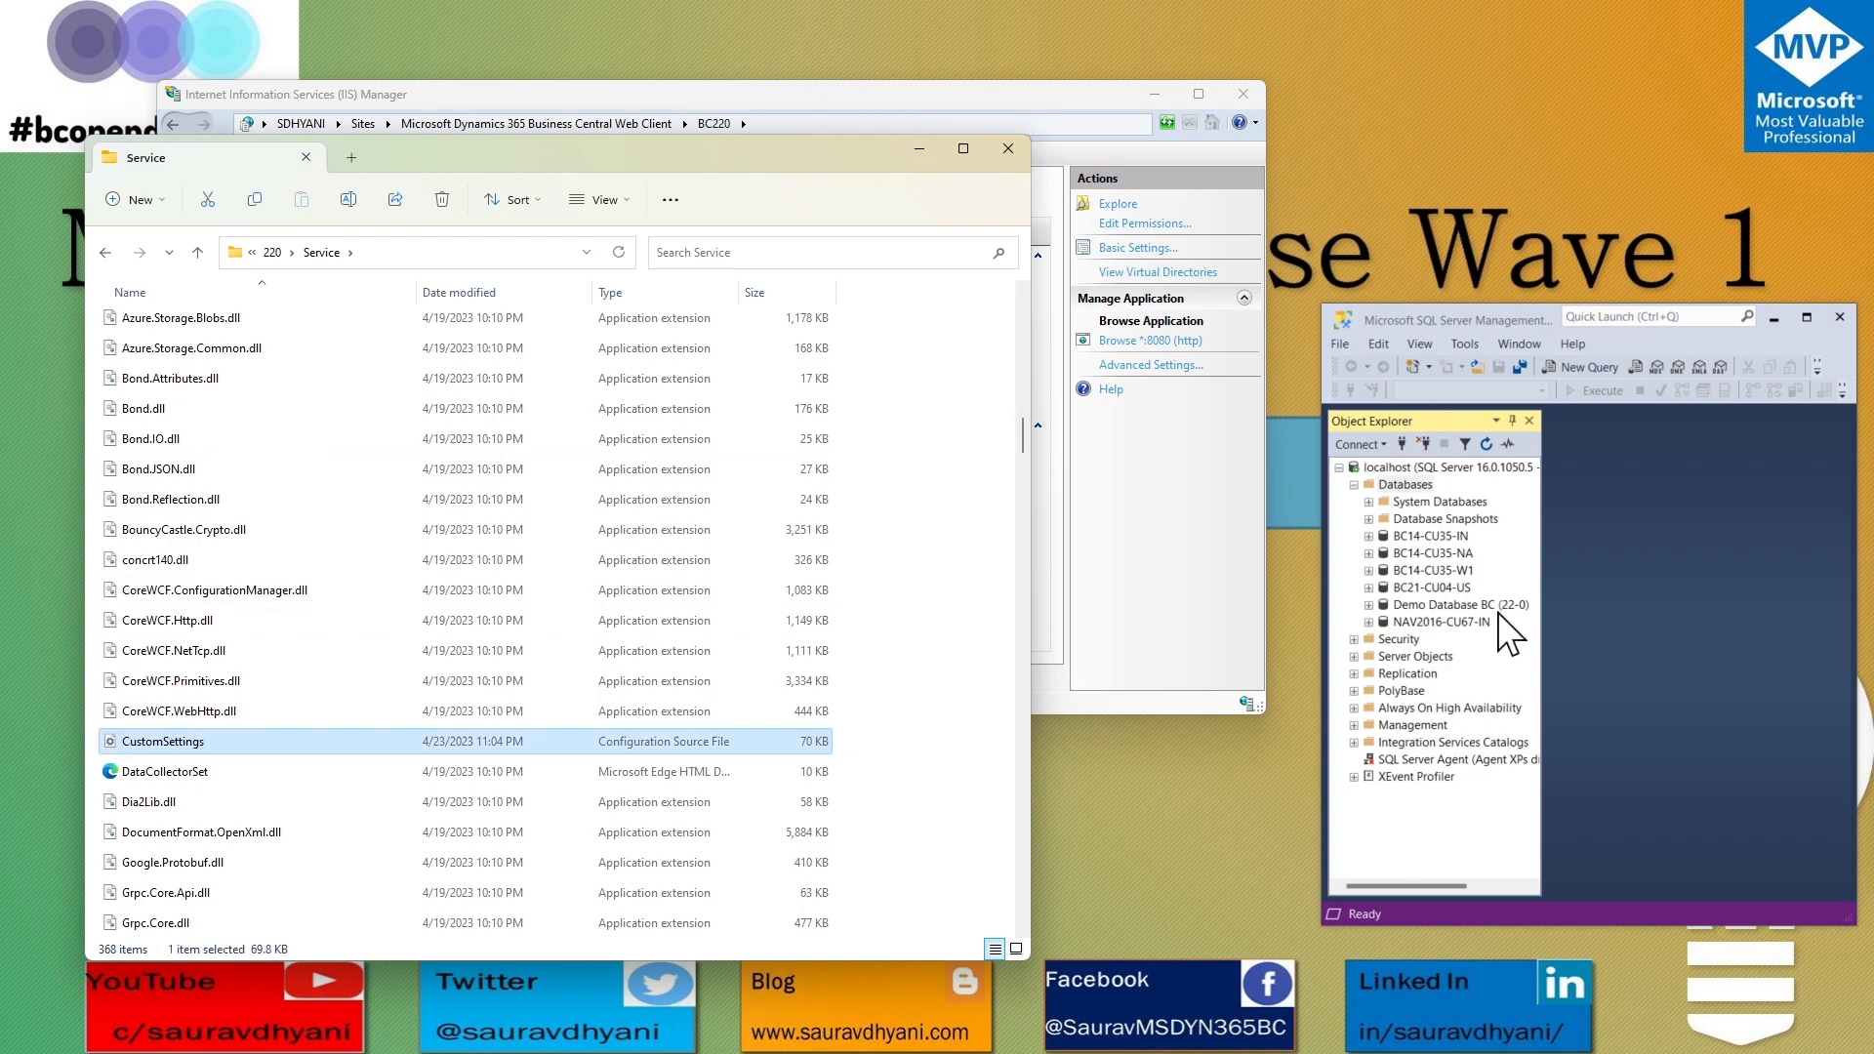
Minimize the SQL Server Management Studio, Service folder, and IIS Manager windows to clear the desktop.
left_click(1772, 317)
left_click(934, 149)
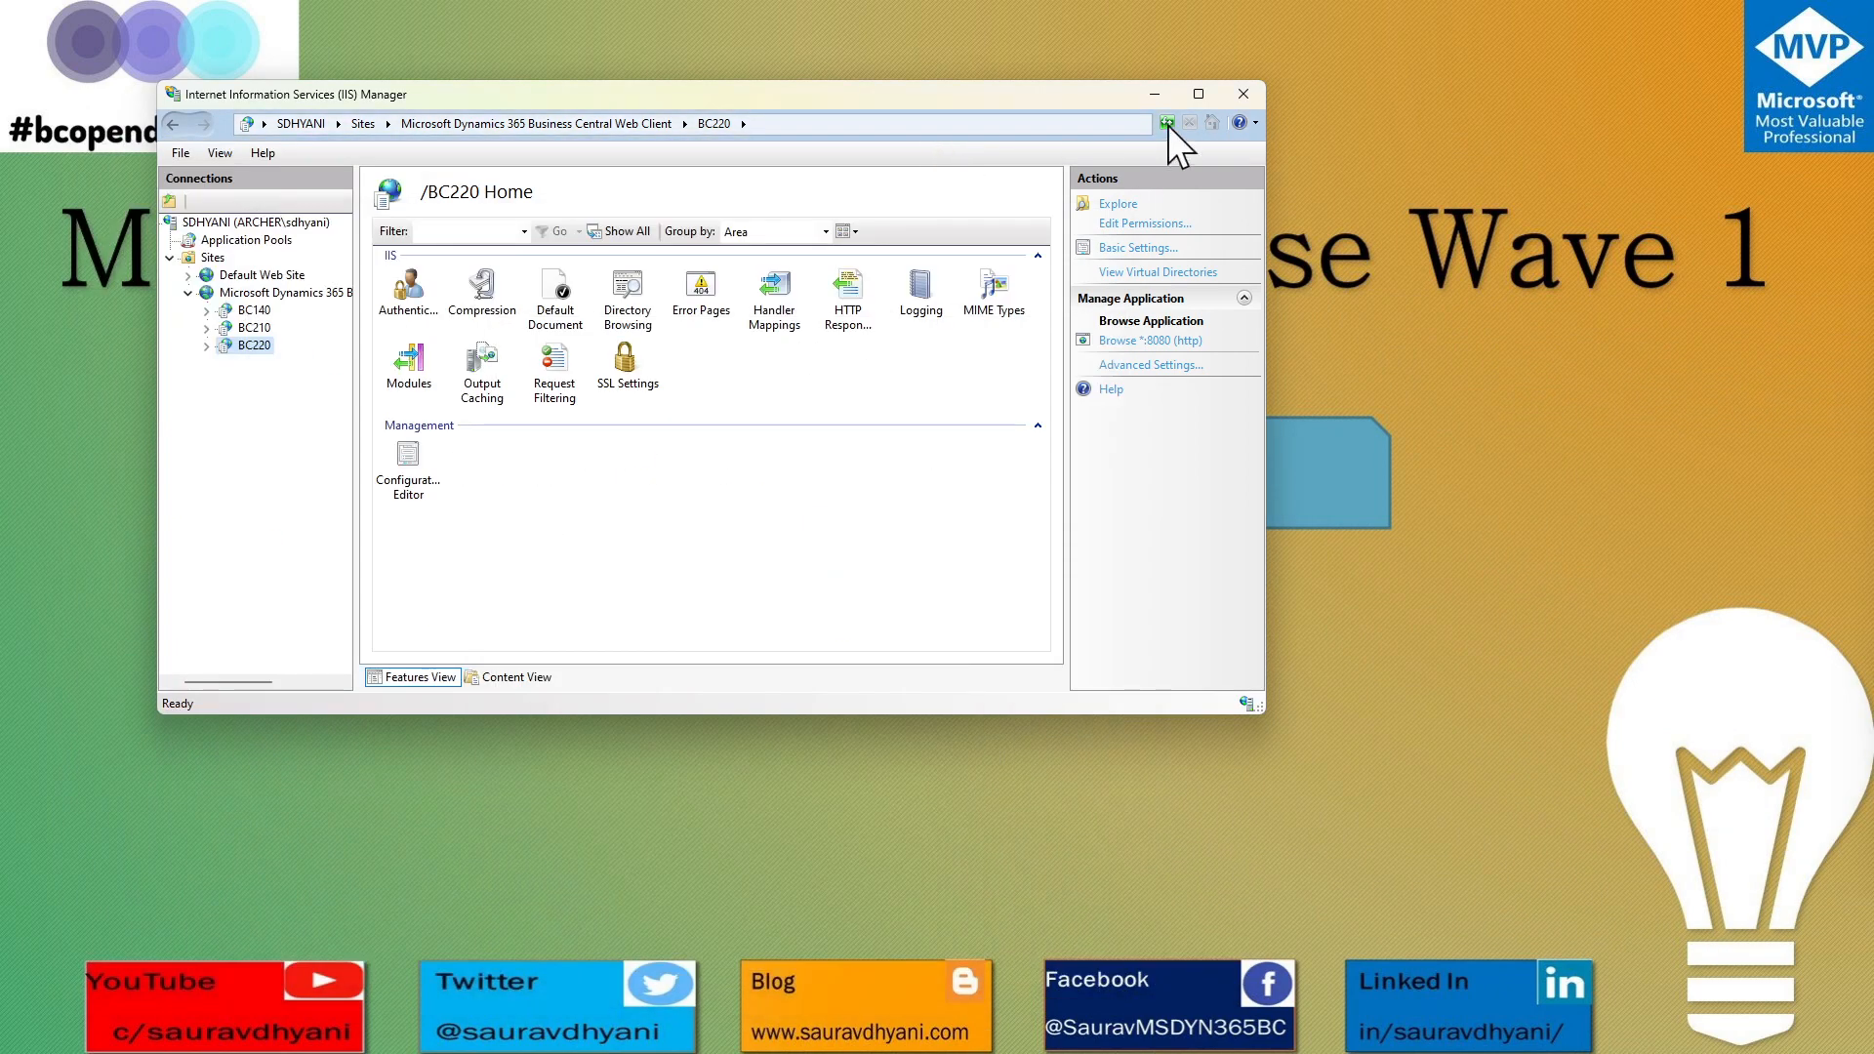
left_click(1157, 95)
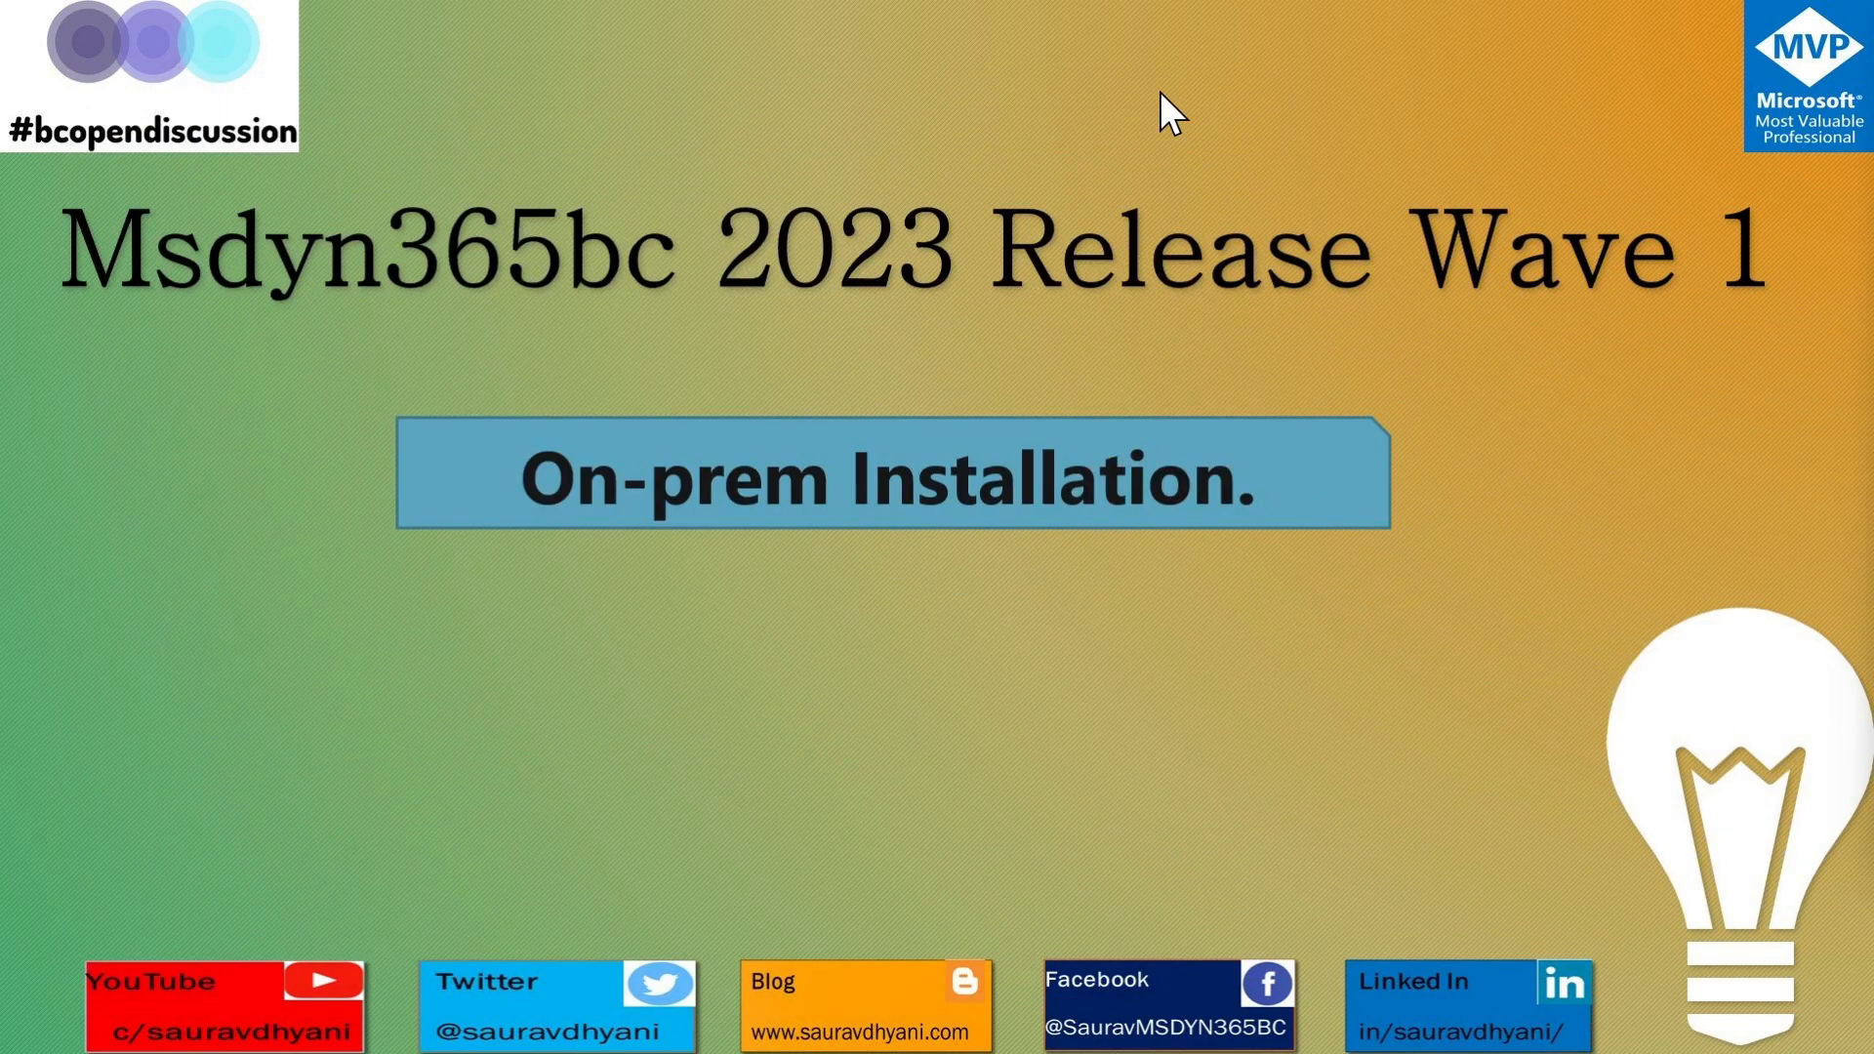